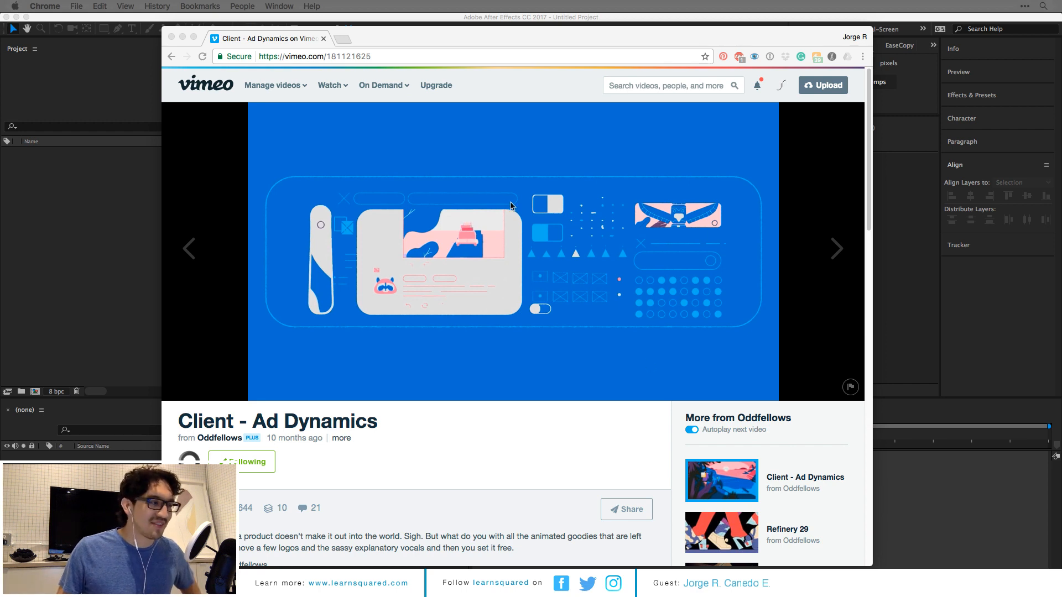
Reposition the browser window and select the web address of the Client - Ad Dynamics video page.
{"action": "mouse_move", "coordinate": [433, 42]}
{"action": "left_mouse_down"}
{"action": "mouse_move", "coordinate": [448, 40]}
{"action": "mouse_move", "coordinate": [429, 41]}
{"action": "left_mouse_up"}
{"action": "mouse_move", "coordinate": [454, 247]}
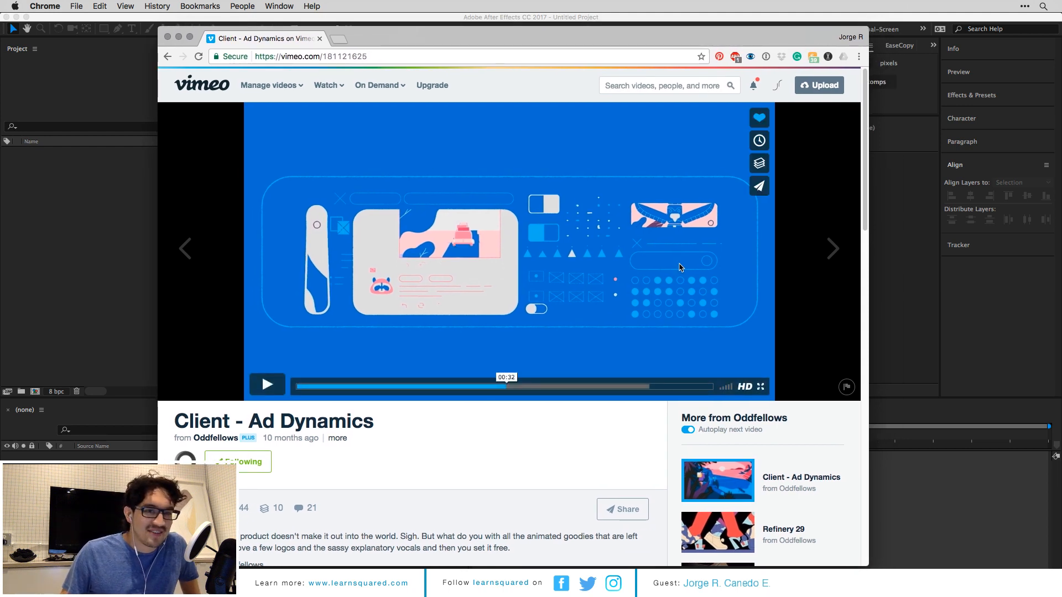
{"action": "mouse_move", "coordinate": [763, 313]}
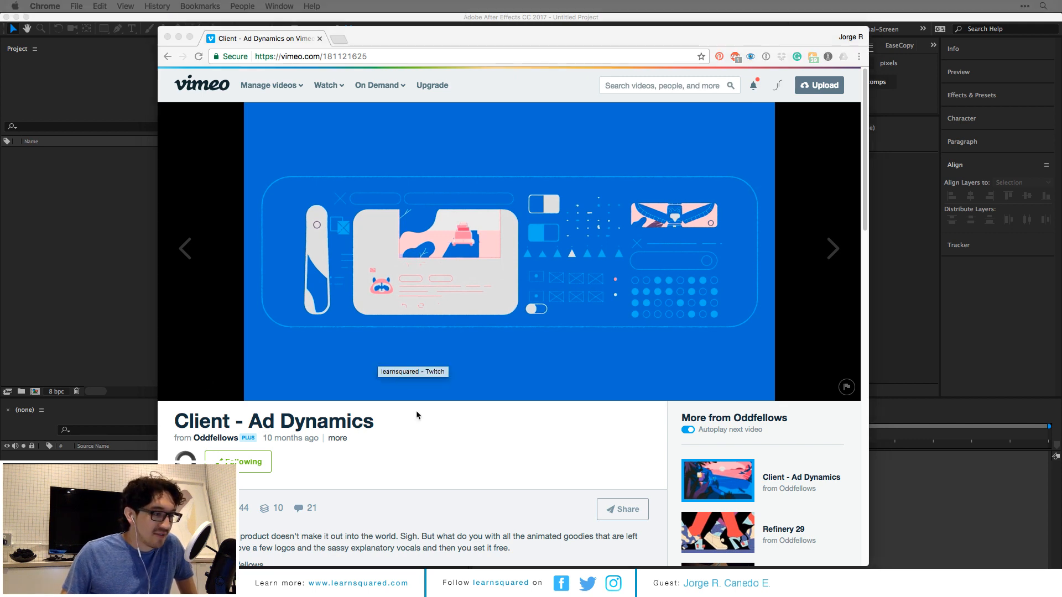
{"action": "left_click", "coordinate": [343, 57]}
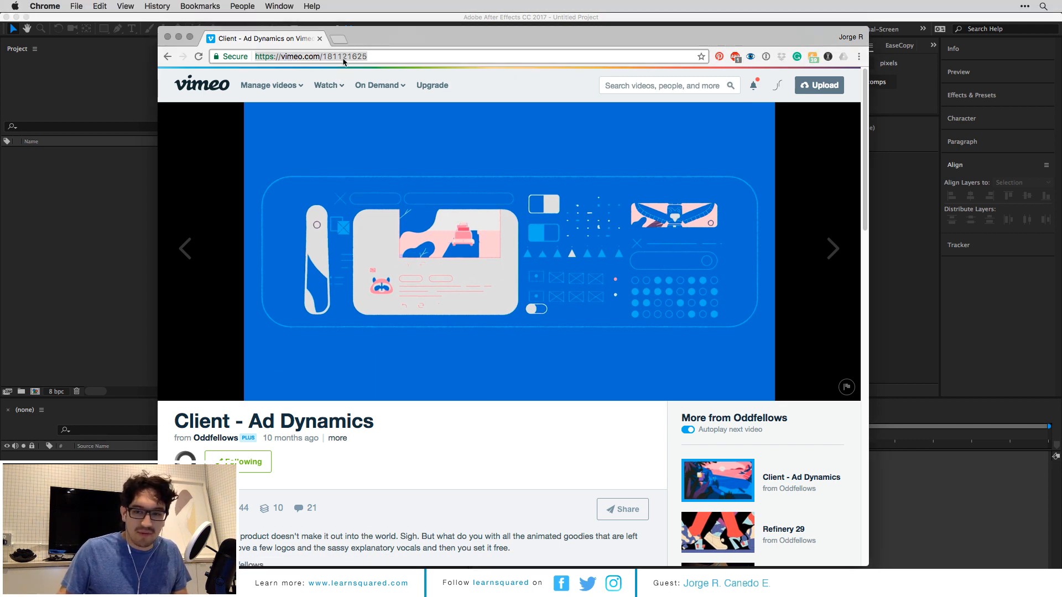
{"action": "mouse_move", "coordinate": [379, 85]}
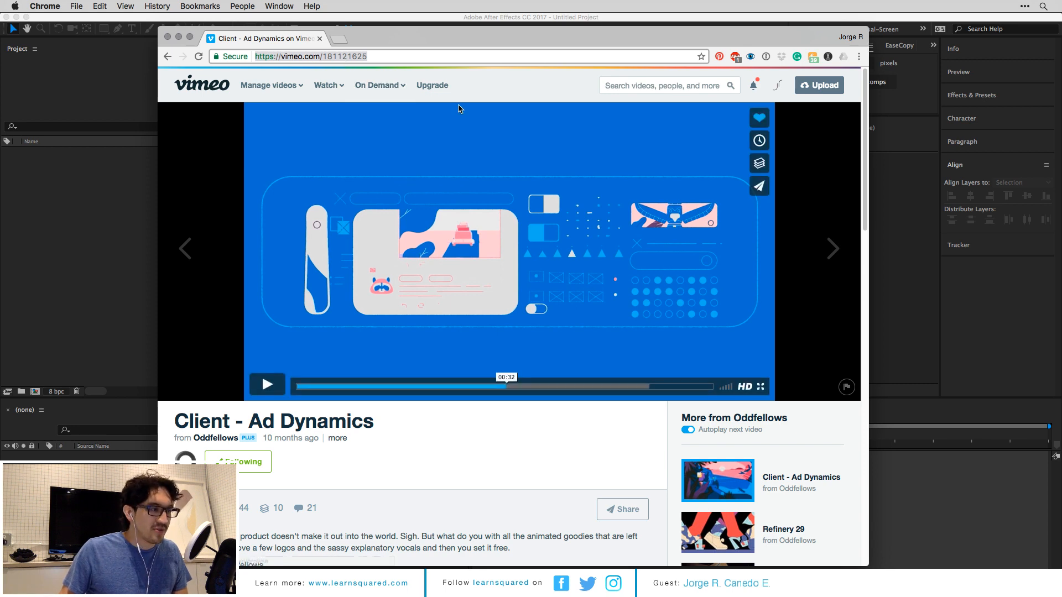
{"action": "left_click_drag", "start_coordinate": [443, 32], "coordinate": [413, 31]}
{"action": "triple_click", "coordinate": [399, 47]}
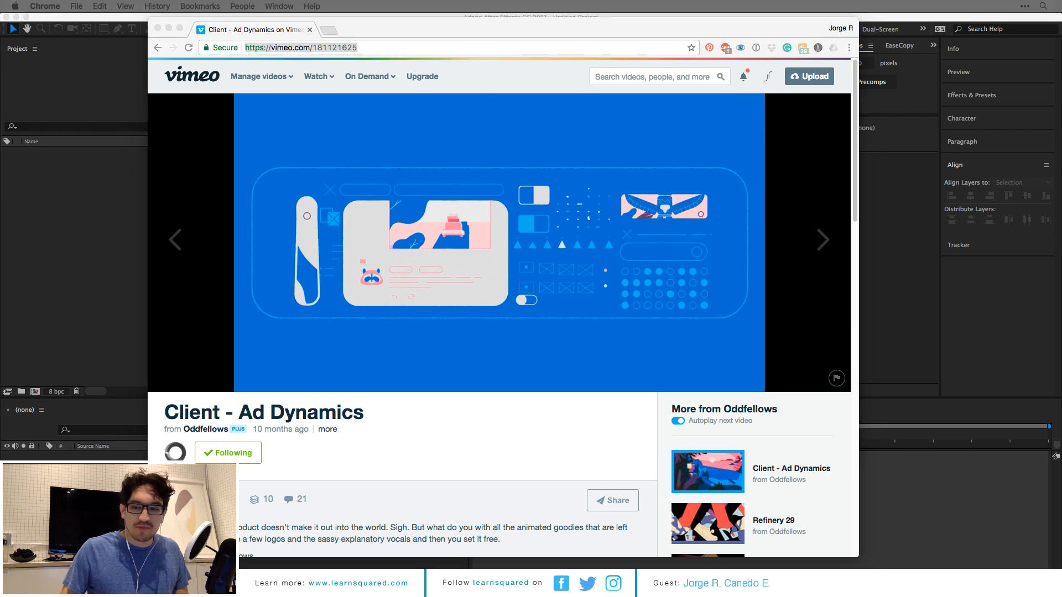
{"action": "left_click", "coordinate": [495, 121]}
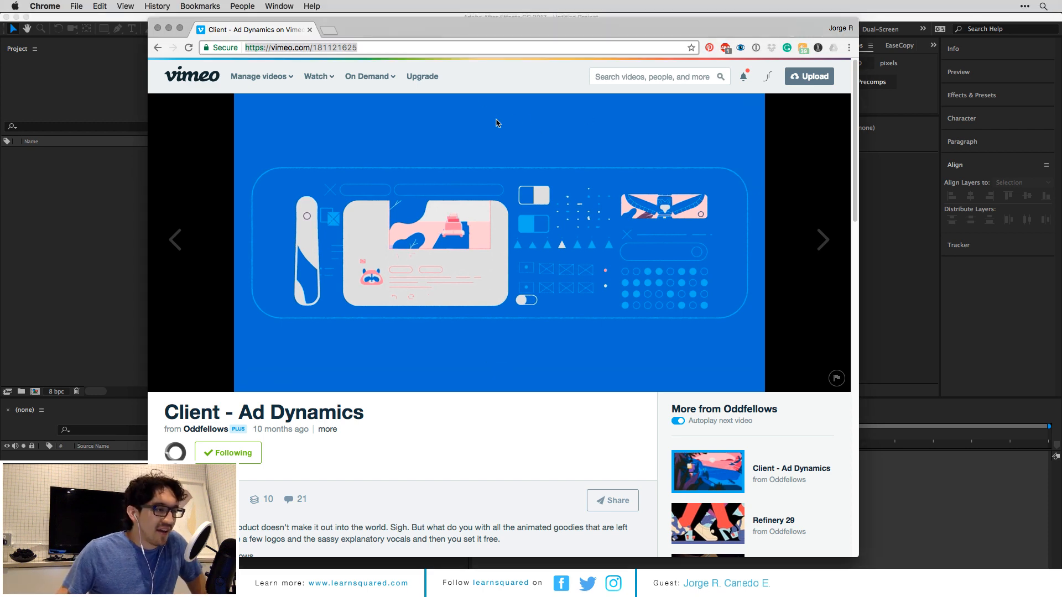
Rewind the Client - Ad Dynamics video to about 00:03 and watch it full screen, skipping through its sections.
{"action": "left_click", "coordinate": [483, 378]}
{"action": "left_click_drag", "start_coordinate": [483, 377], "coordinate": [310, 385]}
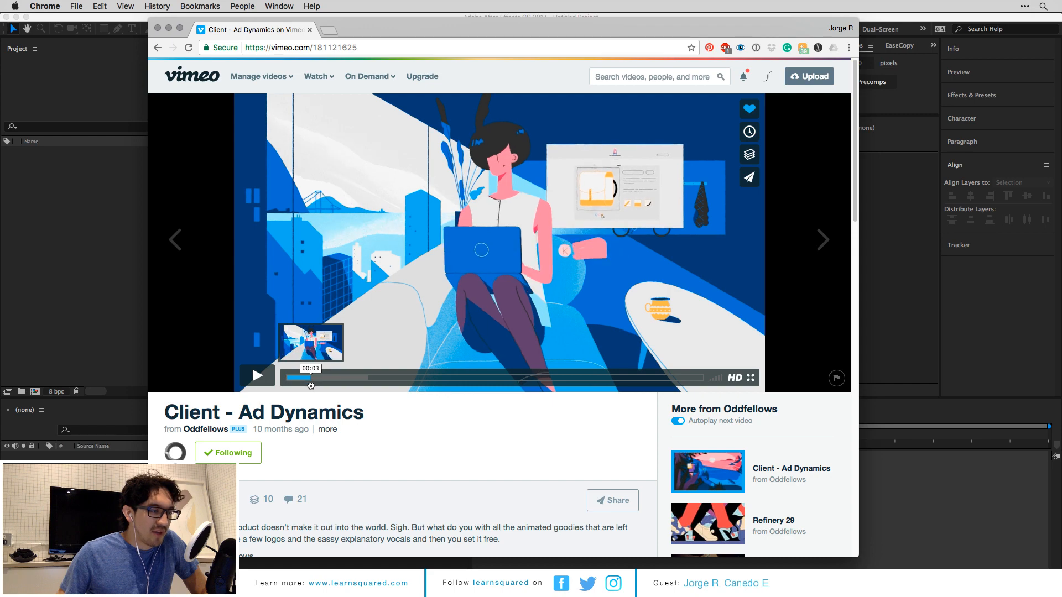
{"action": "left_click", "coordinate": [752, 381]}
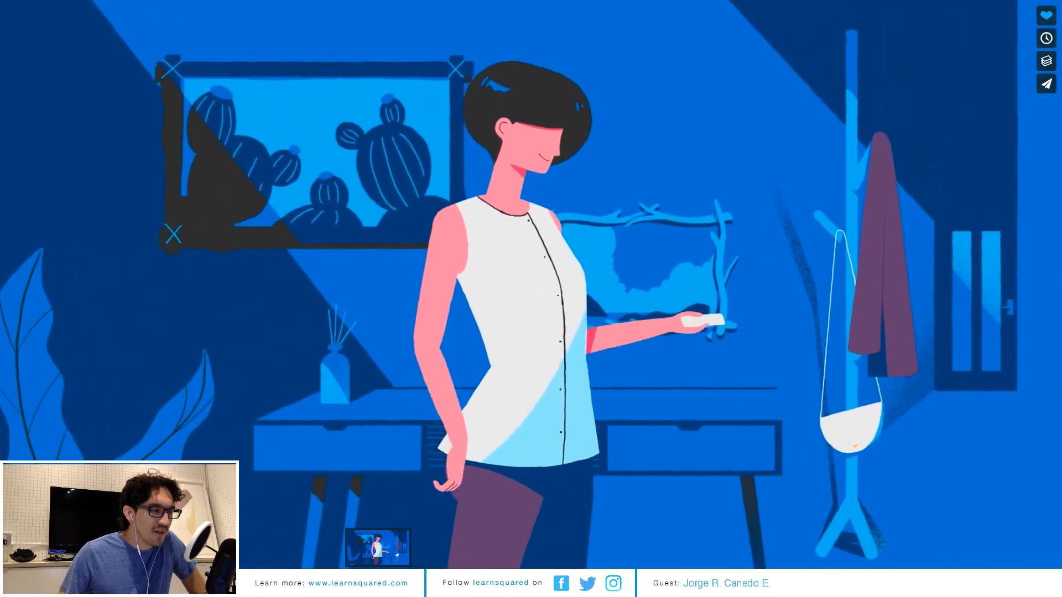
{"action": "left_click", "coordinate": [358, 581]}
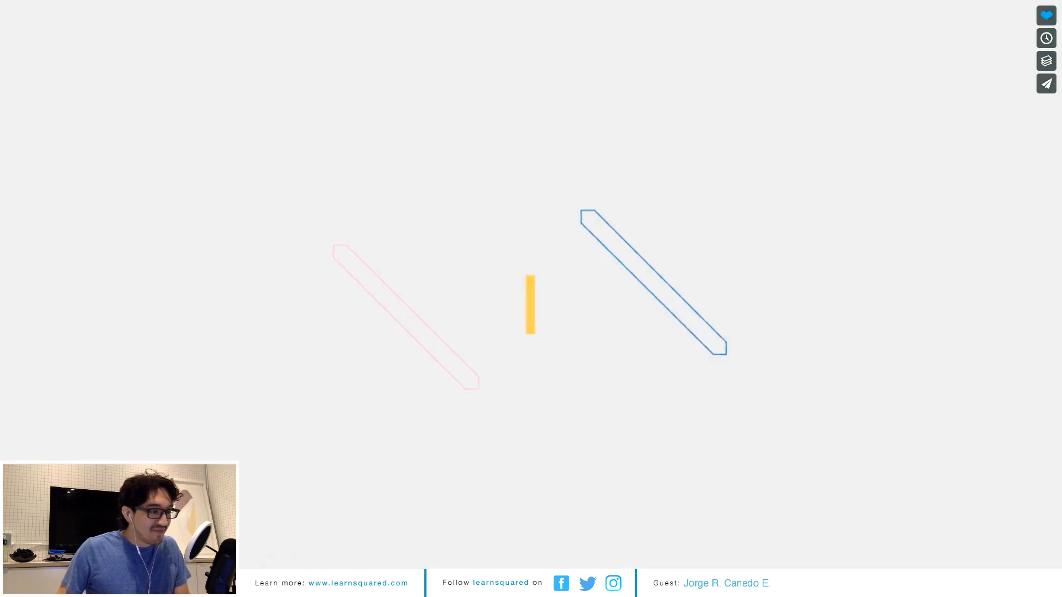
{"action": "left_click_drag", "start_coordinate": [556, 583], "coordinate": [533, 584]}
{"action": "key", "text": "Escape"}
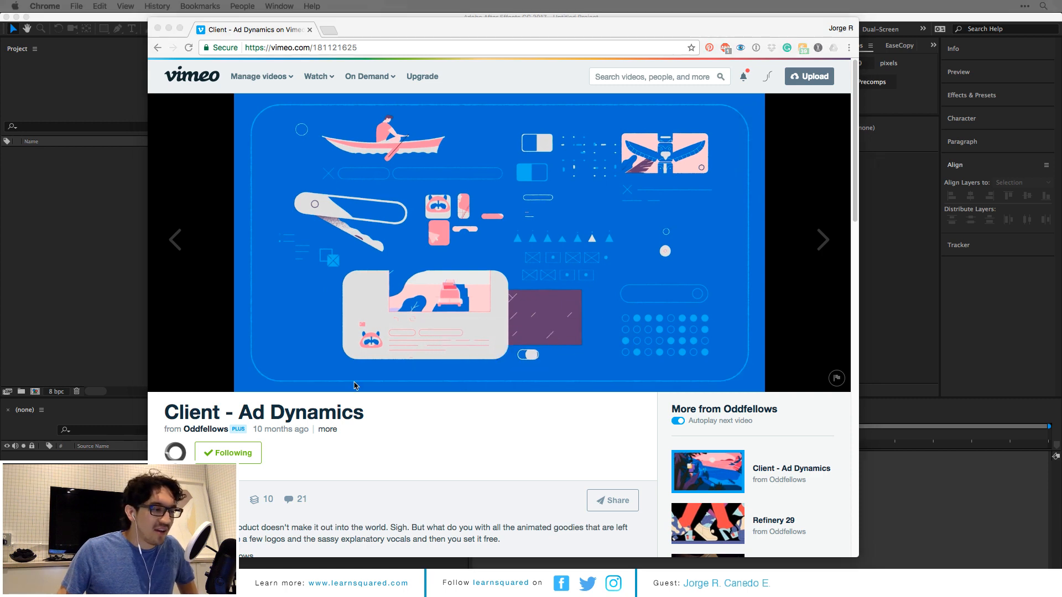
Replay the interface animation from about 00:27 and pause it at 00:32.
{"action": "left_click", "coordinate": [354, 383]}
{"action": "left_click", "coordinate": [260, 375]}
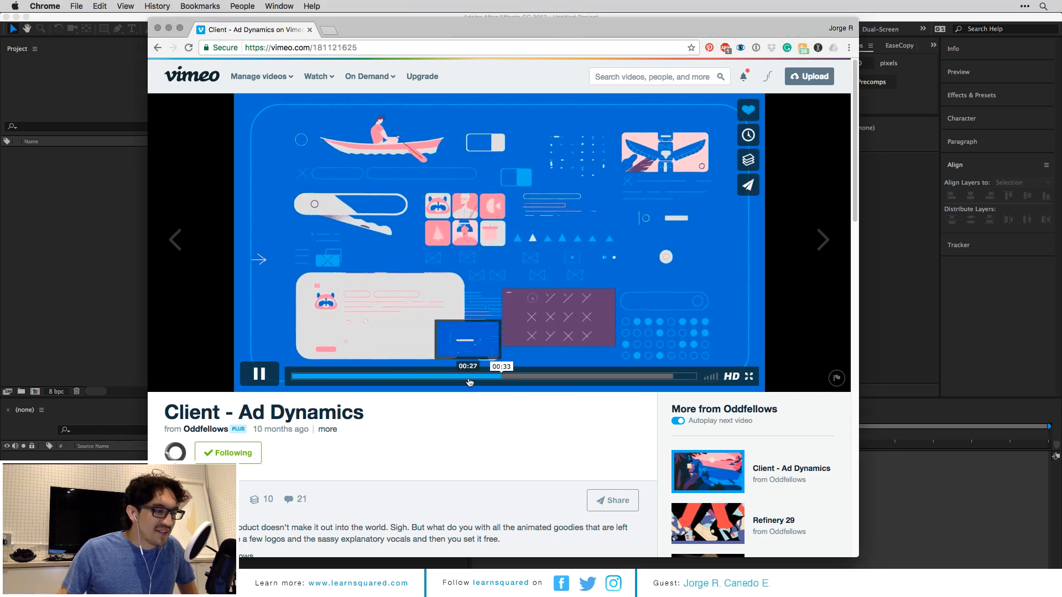
{"action": "left_click", "coordinate": [469, 380]}
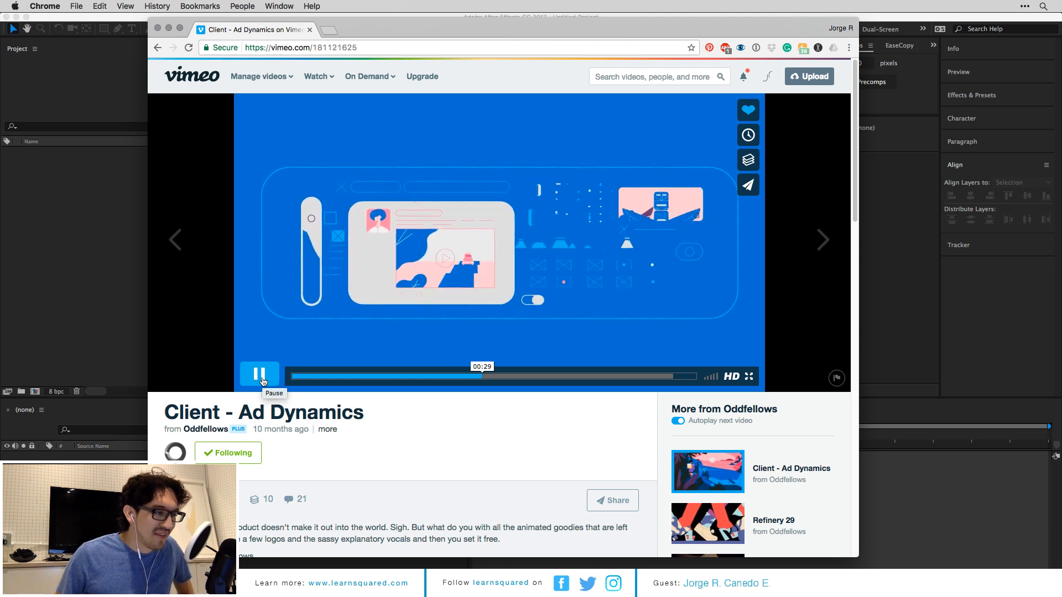
{"action": "left_click", "coordinate": [262, 381]}
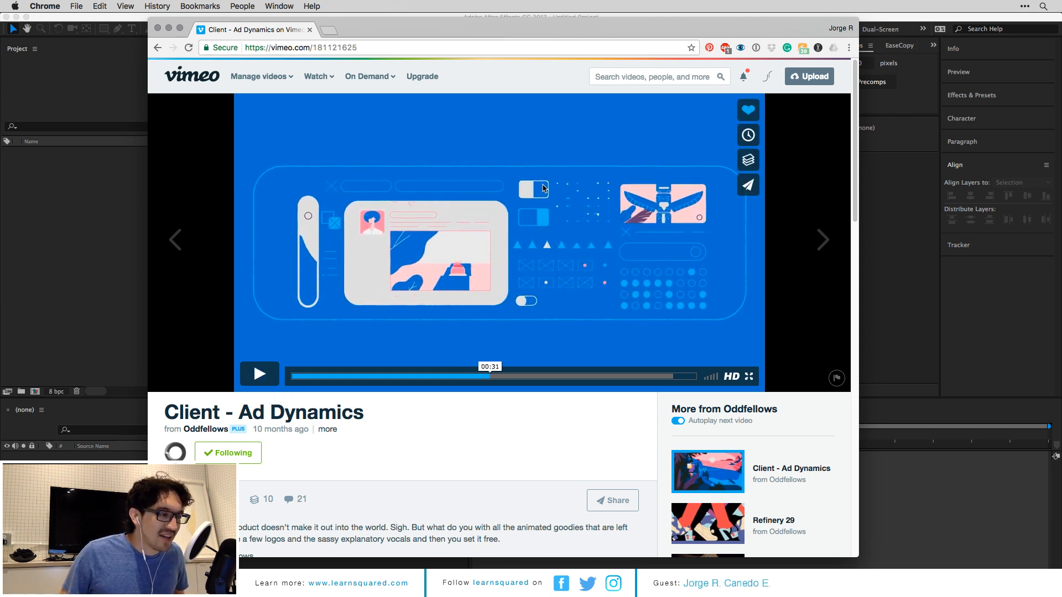
{"action": "left_click", "coordinate": [261, 375]}
{"action": "left_click", "coordinate": [263, 375]}
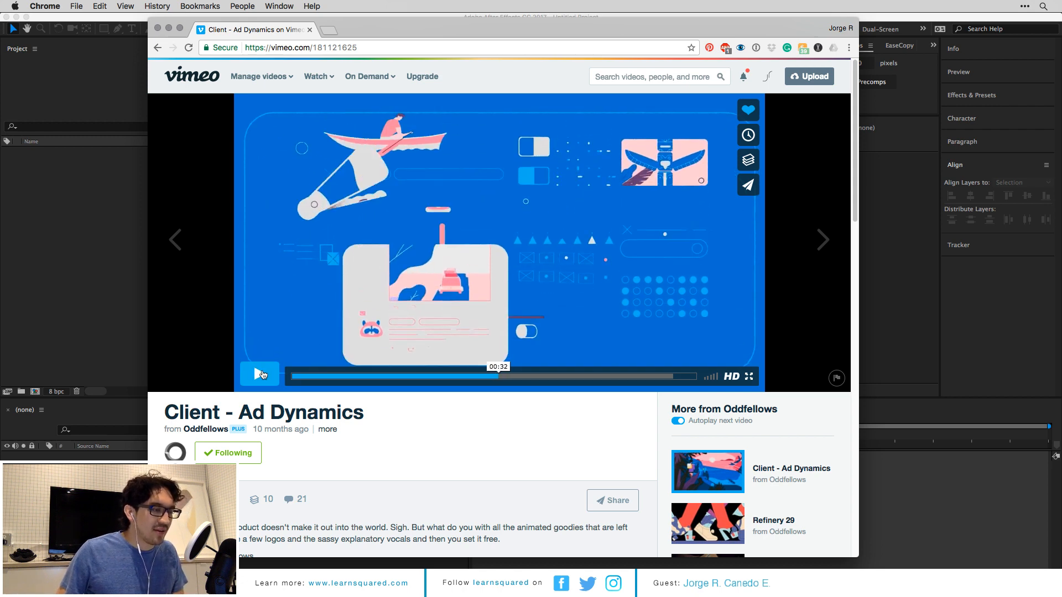
Advance the paused video frame by frame from 00:32 to 00:33 to examine how the shapes move.
{"action": "key", "text": "shift+Right"}
{"action": "key", "text": "shift+Right"}
{"action": "key", "text": "shift+Right"}
{"action": "key", "text": "shift+Right"}
{"action": "key", "text": "shift+Right"}
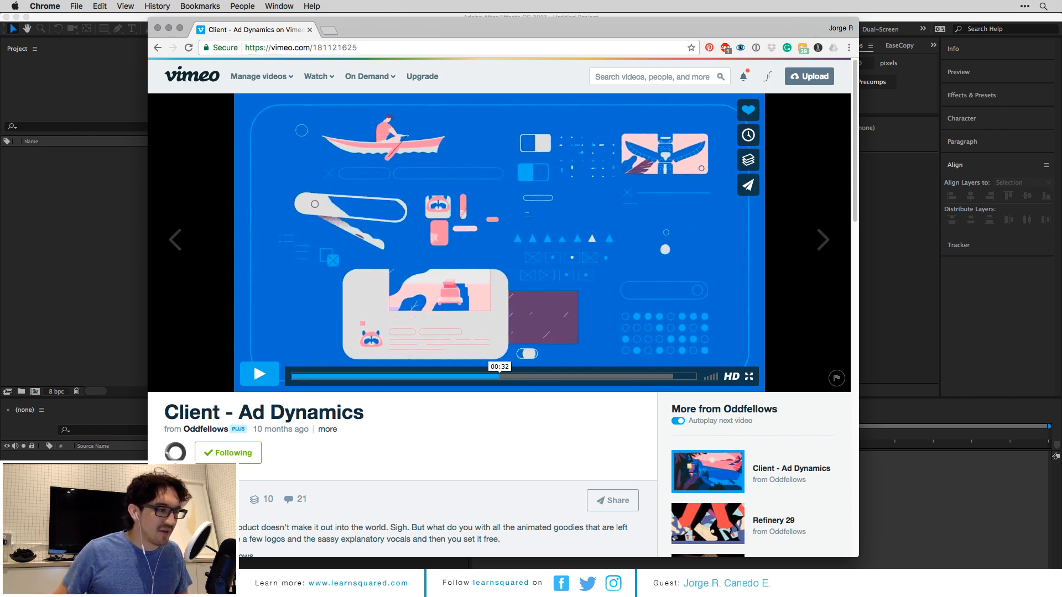
{"action": "key", "text": "shift+Right"}
{"action": "key", "text": "shift+Right"}
{"action": "key", "text": "shift+Right"}
{"action": "key", "text": "shift+Right"}
{"action": "key", "text": "shift+Right"}
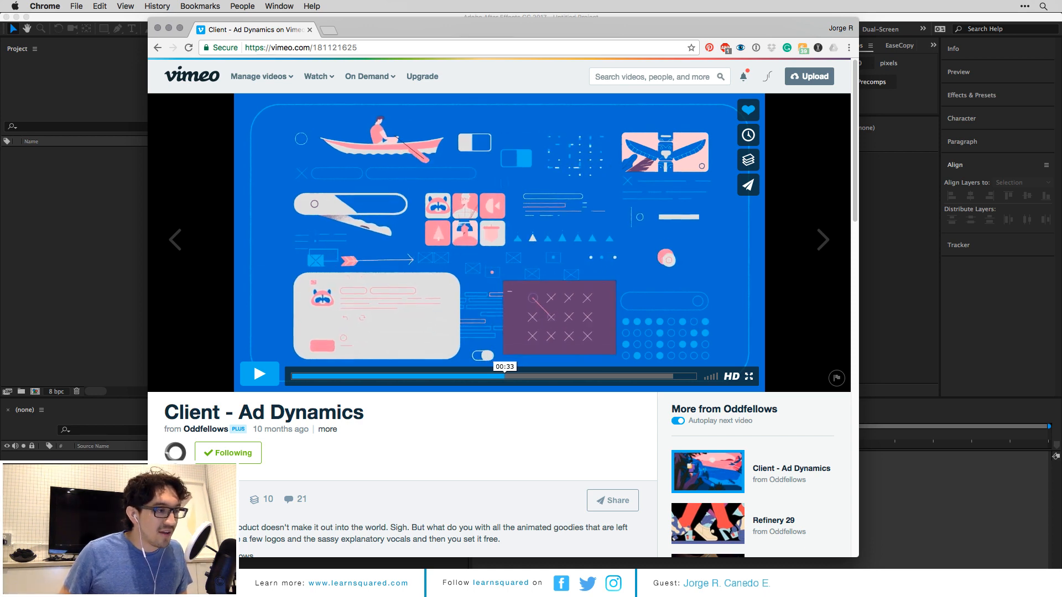
Play on to 00:36, pause, and step back and forth frame by frame through the transition between 00:35 and 00:36.
{"action": "left_click", "coordinate": [264, 375]}
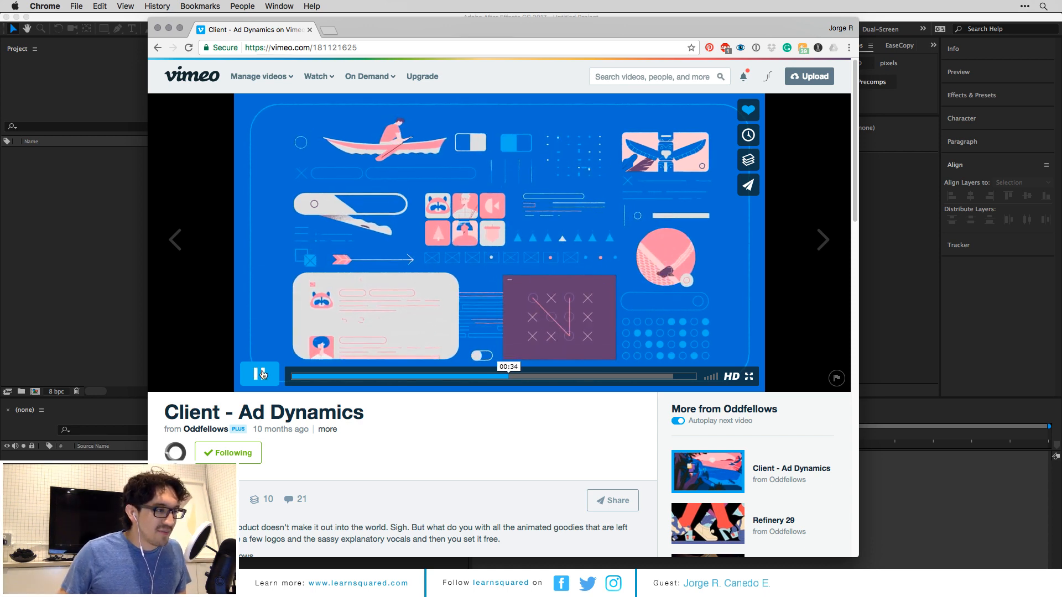
{"action": "left_click", "coordinate": [264, 375]}
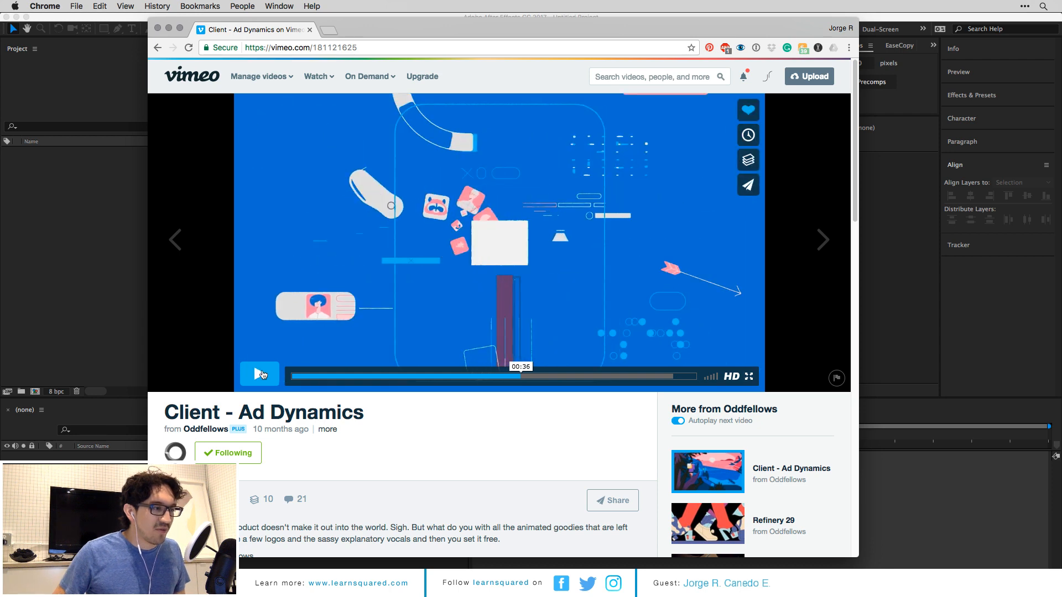
{"action": "key", "text": "shift+Left"}
{"action": "key", "text": "shift+Left"}
{"action": "key", "text": "shift+Left"}
{"action": "key", "text": "shift+Left"}
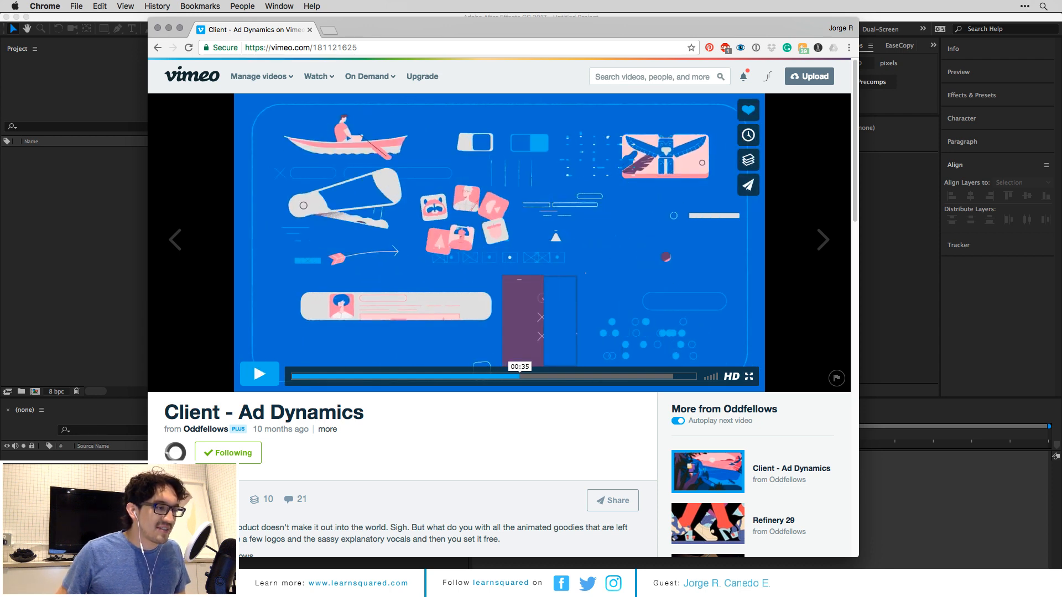
{"action": "key", "text": "shift+Right"}
{"action": "key", "text": "shift+Right"}
{"action": "key", "text": "shift+Right"}
{"action": "key", "text": "shift+Right"}
{"action": "key", "text": "shift+Right"}
{"action": "key", "text": "shift+Right"}
{"action": "key", "text": "shift+Right"}
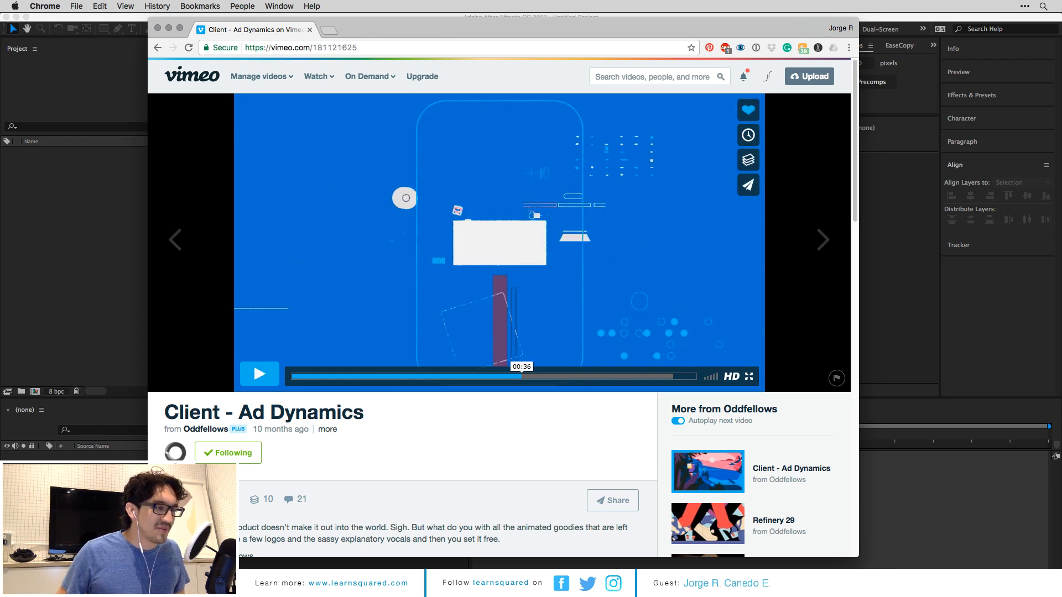
{"action": "key", "text": "shift+Left"}
{"action": "key", "text": "shift+Left"}
{"action": "key", "text": "shift+Left"}
{"action": "key", "text": "shift+Left"}
{"action": "key", "text": "shift+Left"}
{"action": "key", "text": "shift+Left"}
{"action": "key", "text": "shift+Left"}
{"action": "key", "text": "shift+Left"}
{"action": "key", "text": "shift+Left"}
{"action": "key", "text": "shift+Left"}
{"action": "key", "text": "shift+Left"}
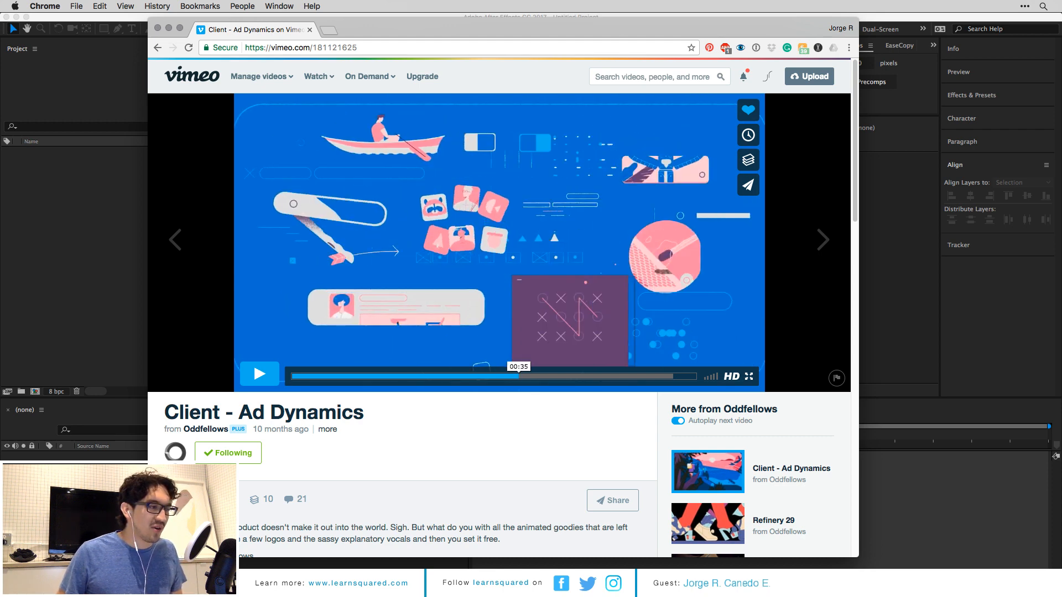
{"action": "key", "text": "shift+Right"}
{"action": "key", "text": "shift+Right"}
{"action": "key", "text": "shift+Right"}
{"action": "key", "text": "shift+Right"}
{"action": "key", "text": "shift+Right"}
{"action": "key", "text": "shift+Right"}
{"action": "key", "text": "shift+Right"}
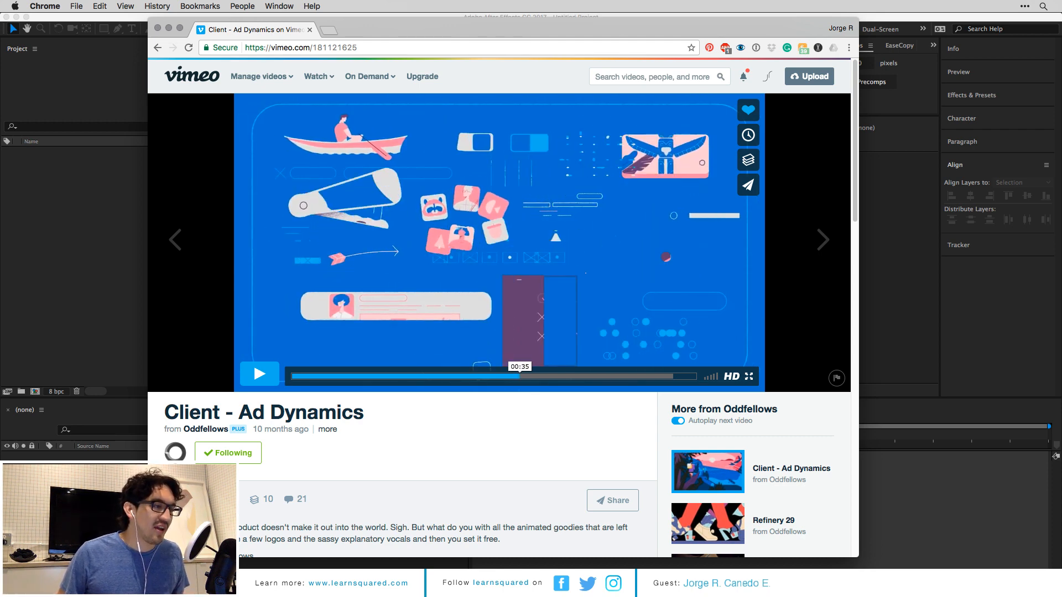
{"action": "key", "text": "shift+Right"}
{"action": "key", "text": "shift+Right"}
{"action": "key", "text": "shift+Right"}
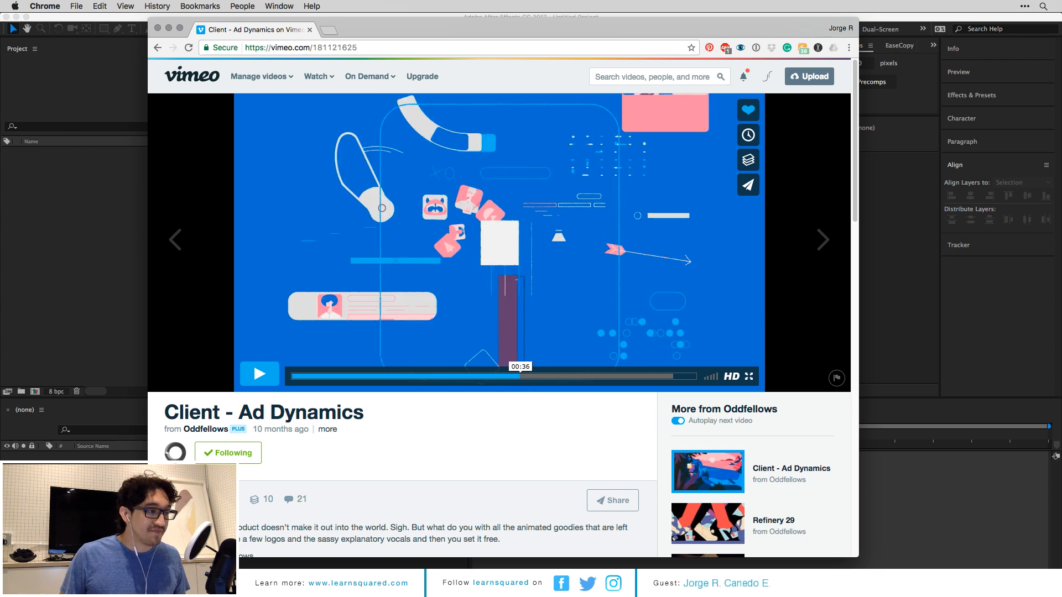
{"action": "key", "text": "shift+Left"}
{"action": "key", "text": "shift+Left"}
{"action": "key", "text": "shift+Left"}
{"action": "key", "text": "shift+Right"}
{"action": "key", "text": "shift+Right"}
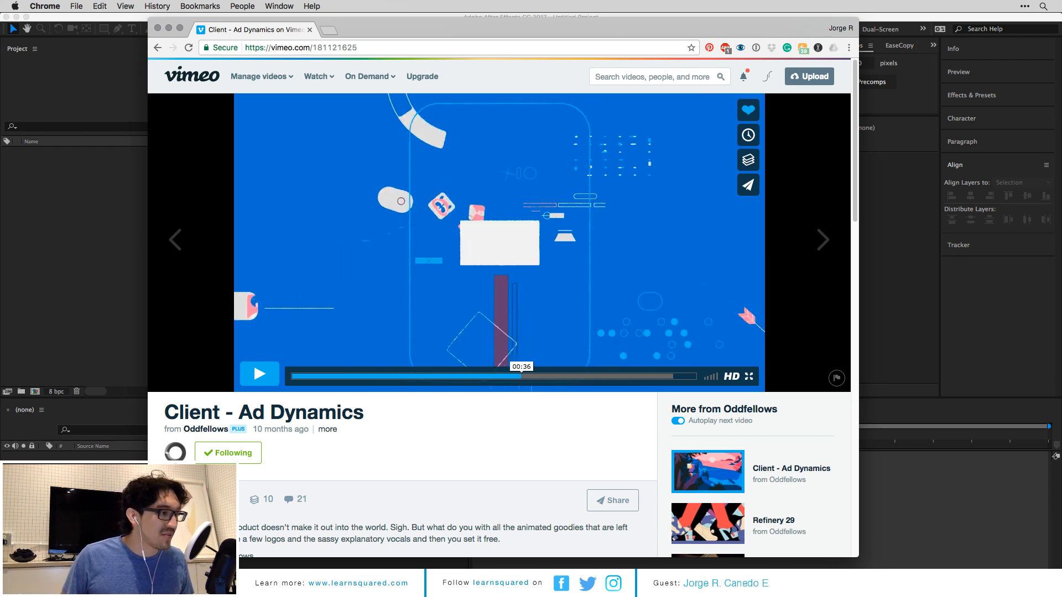
{"action": "key", "text": "shift+Left"}
{"action": "key", "text": "shift+Left"}
{"action": "key", "text": "shift+Left"}
{"action": "key", "text": "shift+Left"}
{"action": "key", "text": "shift+Left"}
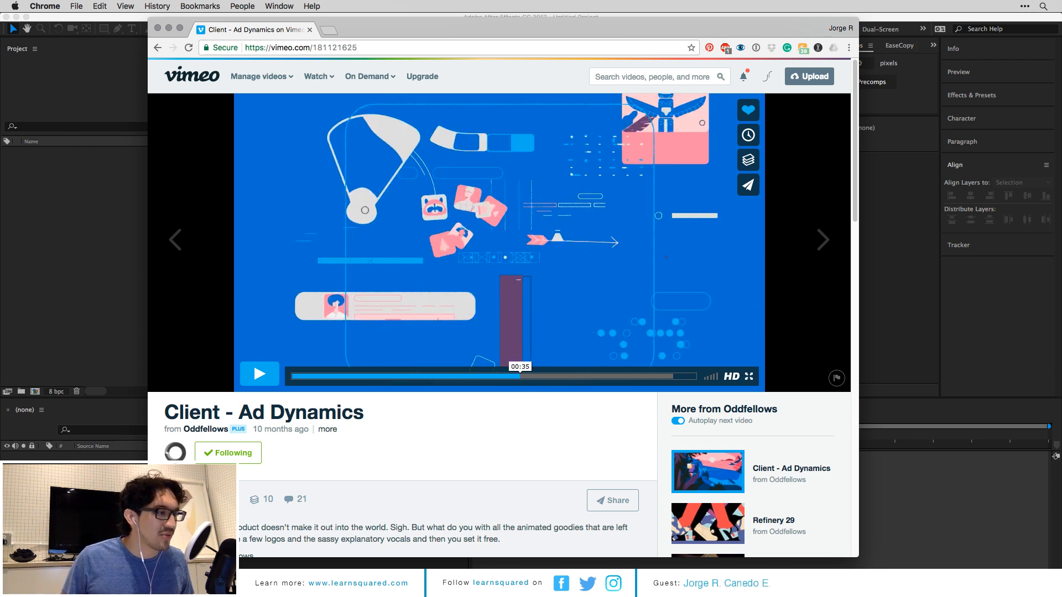
{"action": "key", "text": "shift+Left"}
{"action": "key", "text": "shift+Left"}
{"action": "key", "text": "shift+Right"}
{"action": "key", "text": "shift+Right"}
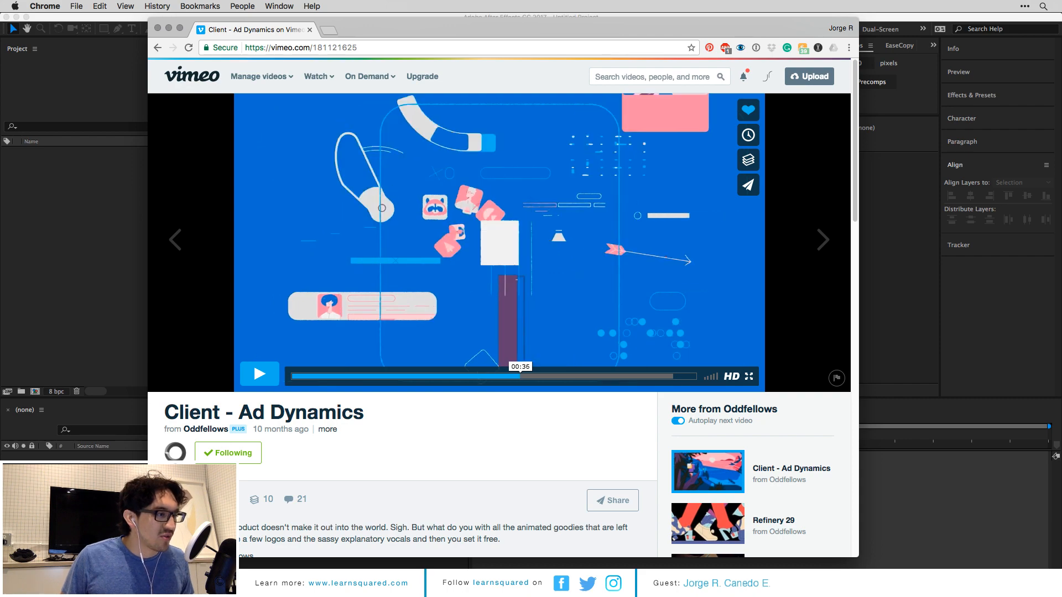
Examine the paused transition frame at 00:36 in full screen, including the bending and rotating shapes, and return to the page.
{"action": "left_click", "coordinate": [748, 376]}
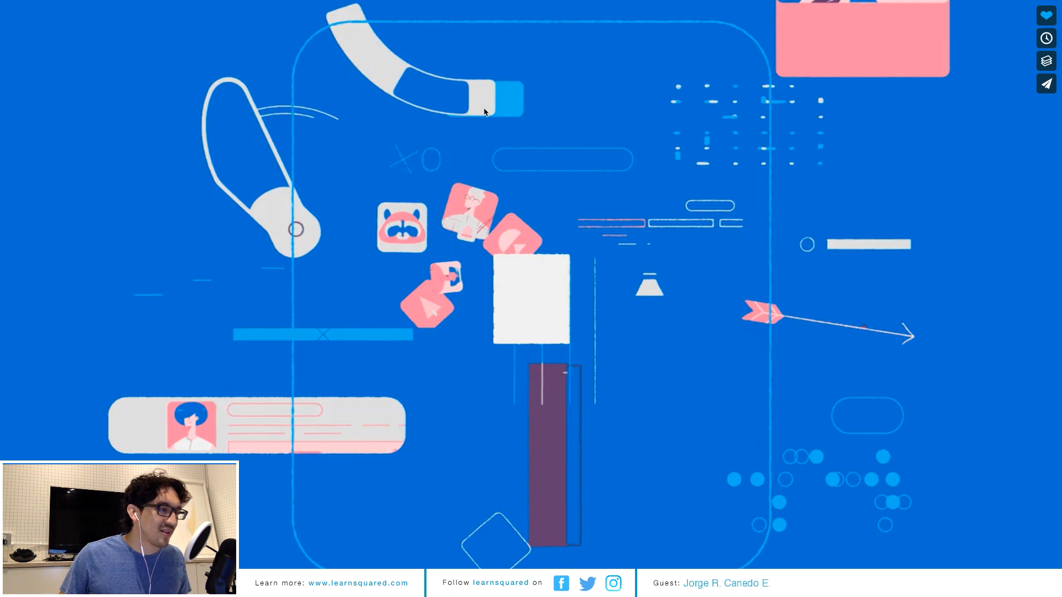
{"action": "key", "text": "Escape"}
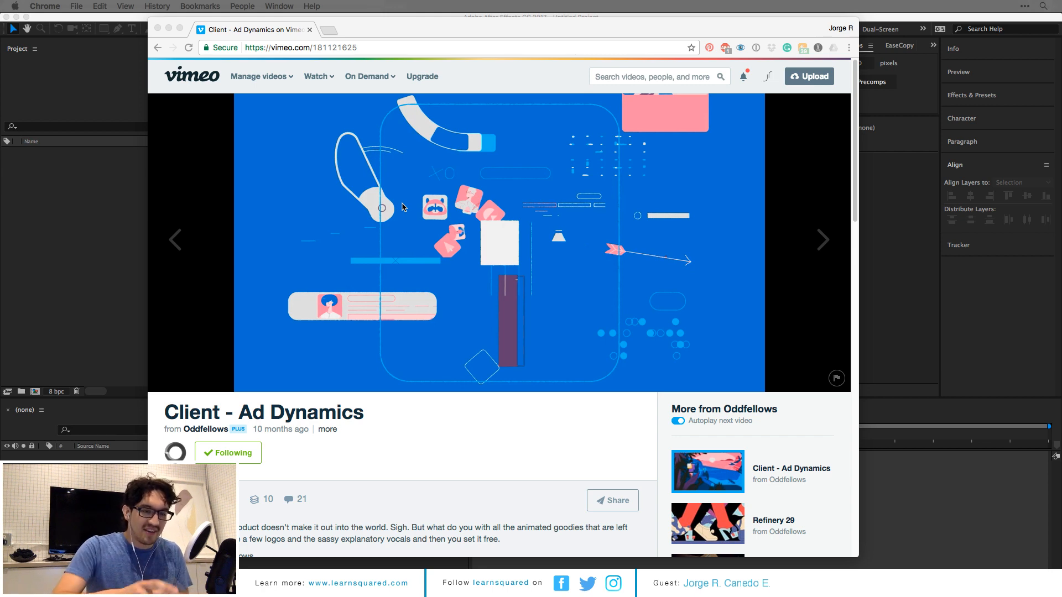
Switch to After Effects and create a new composition with the HDTV 1080 24 preset.
{"action": "left_click", "coordinate": [29, 226]}
{"action": "left_click", "coordinate": [129, 278]}
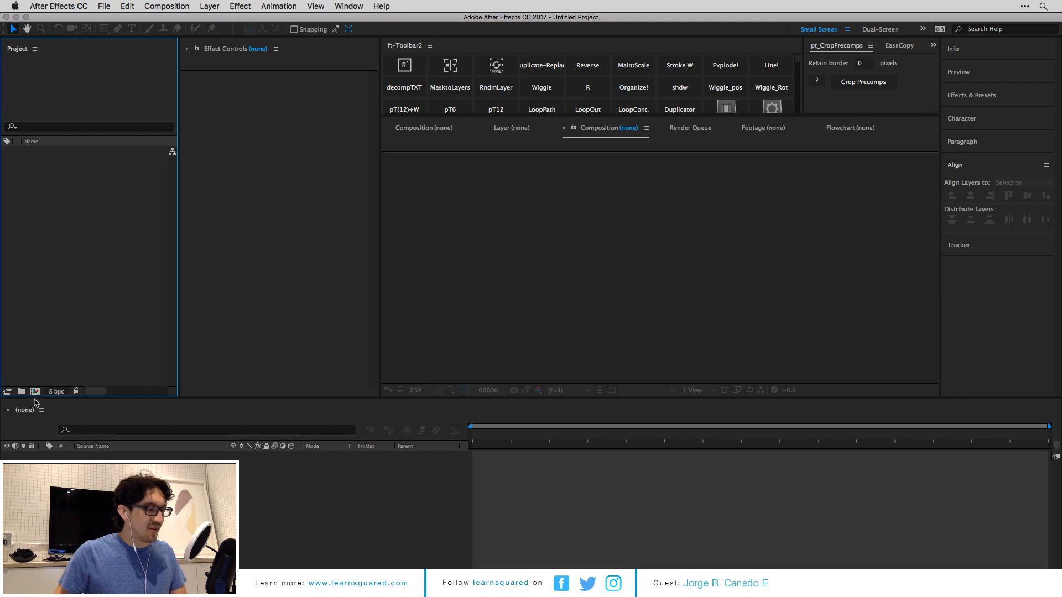
{"action": "left_click", "coordinate": [35, 390]}
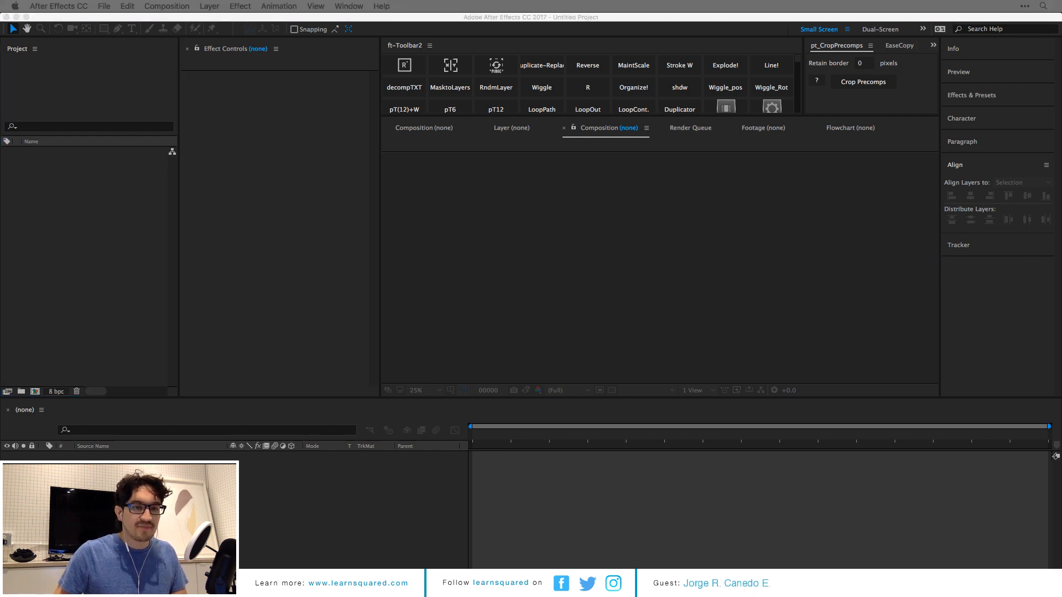
{"action": "left_click", "coordinate": [501, 141]}
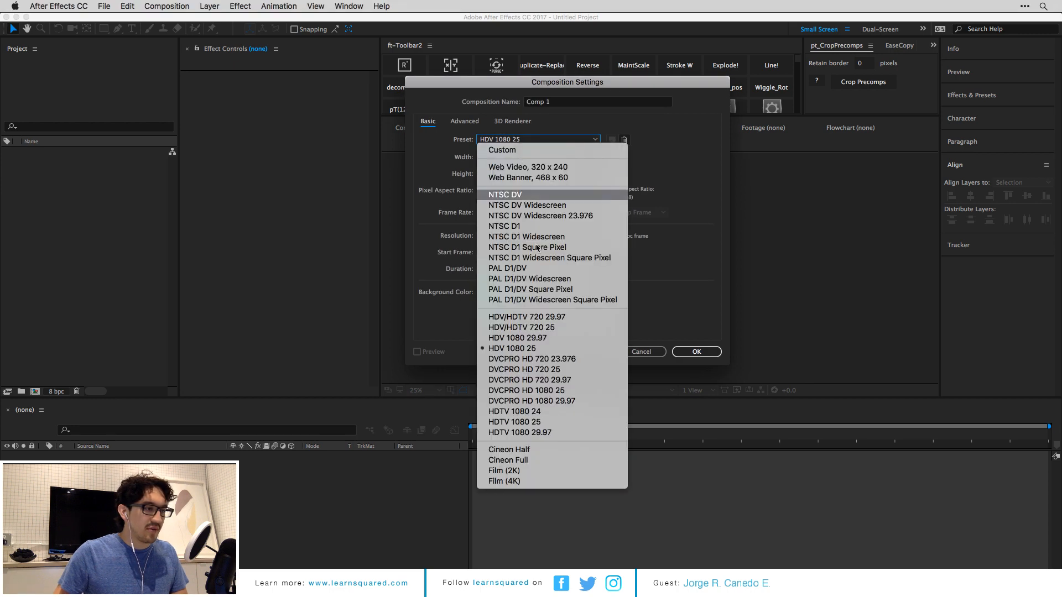
{"action": "left_click", "coordinate": [535, 411]}
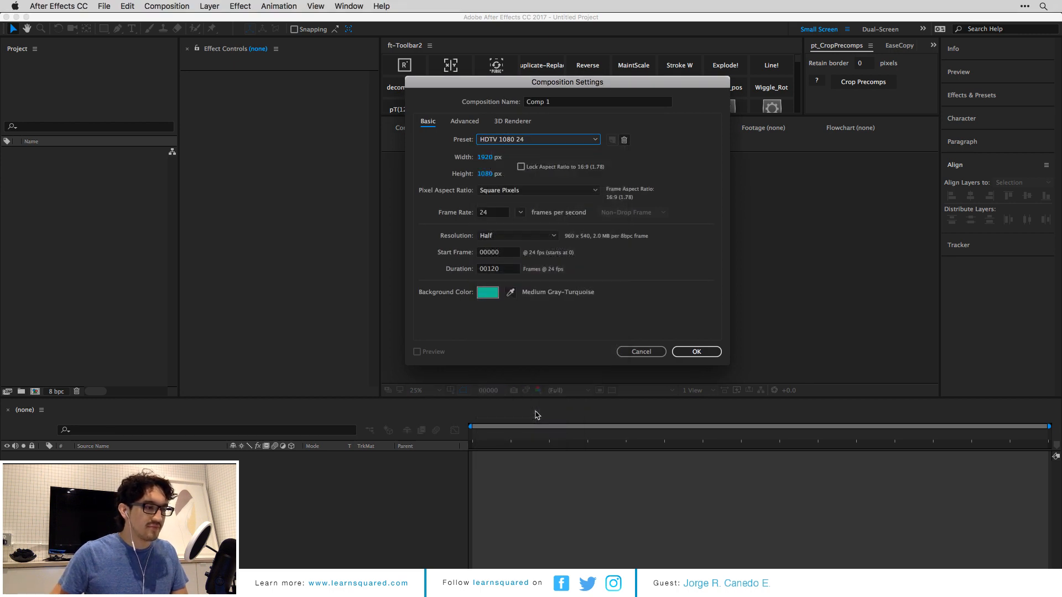
{"action": "key", "text": "Return"}
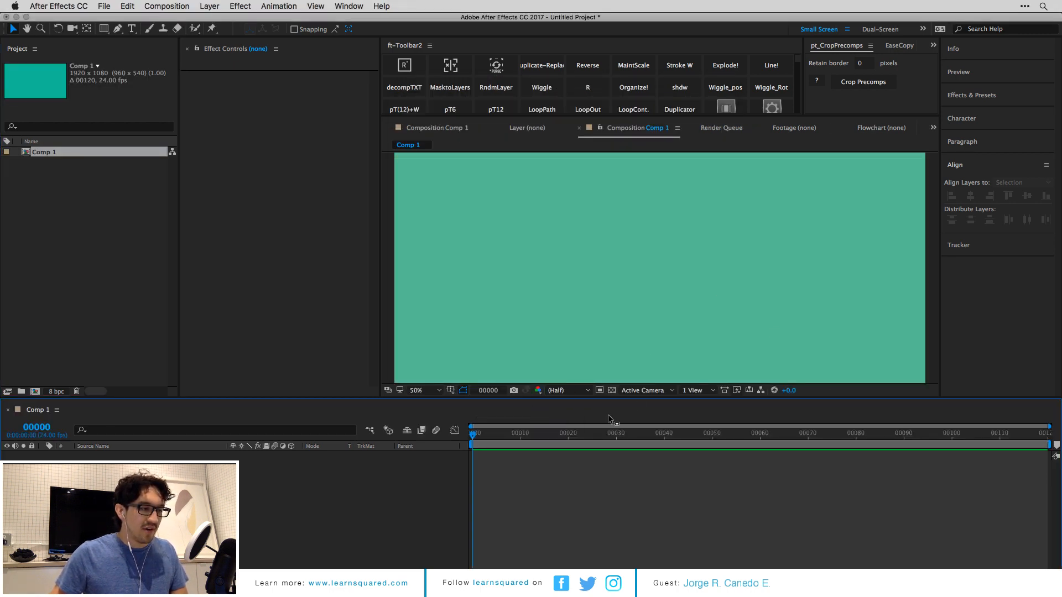
Enlarge the composition viewer by shrinking the timeline area, and set the viewer magnification to 50%.
{"action": "key", "text": "comma"}
{"action": "key", "text": "comma"}
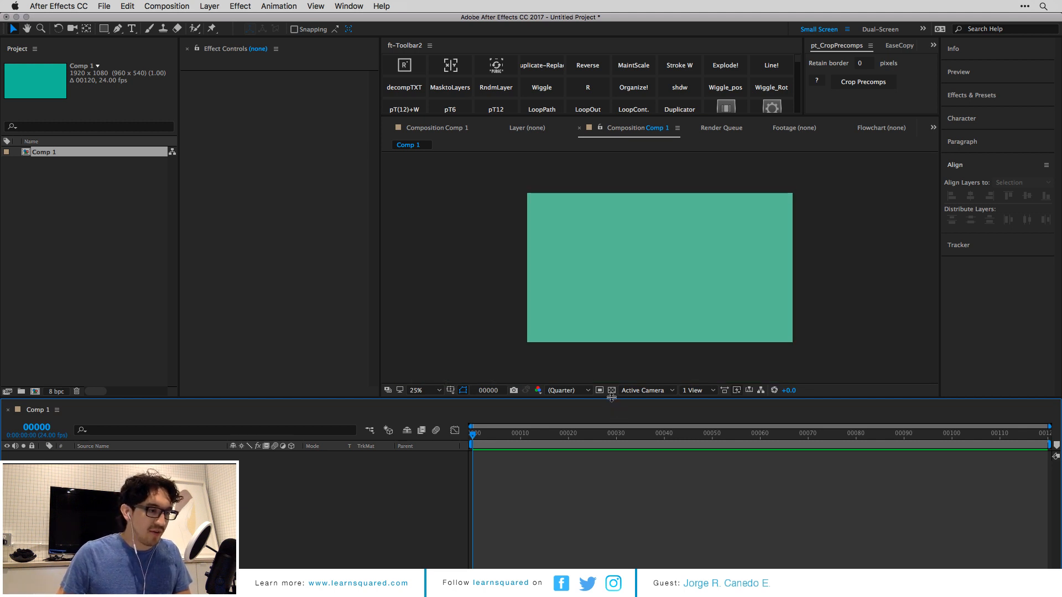
{"action": "left_click_drag", "start_coordinate": [612, 397], "coordinate": [612, 444]}
{"action": "key", "text": "period"}
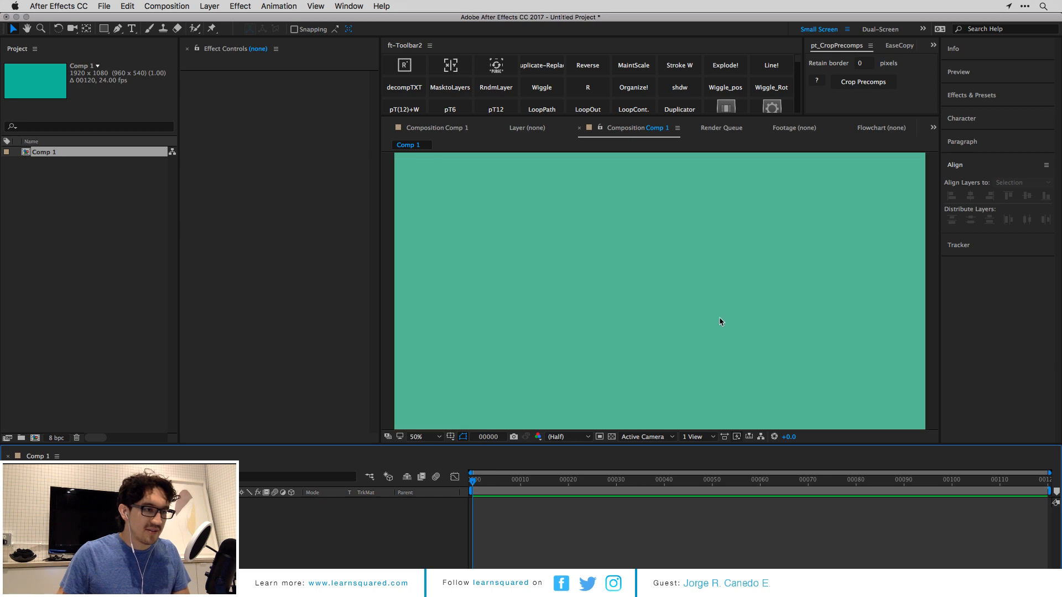
{"action": "key", "text": "comma"}
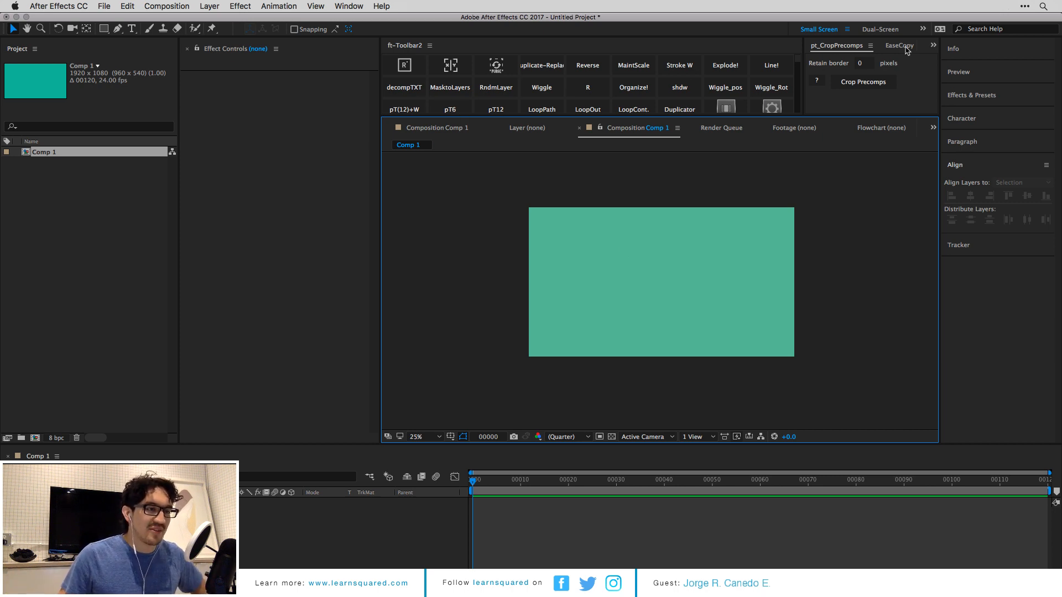
{"action": "left_click", "coordinate": [871, 47]}
{"action": "left_click", "coordinate": [825, 48]}
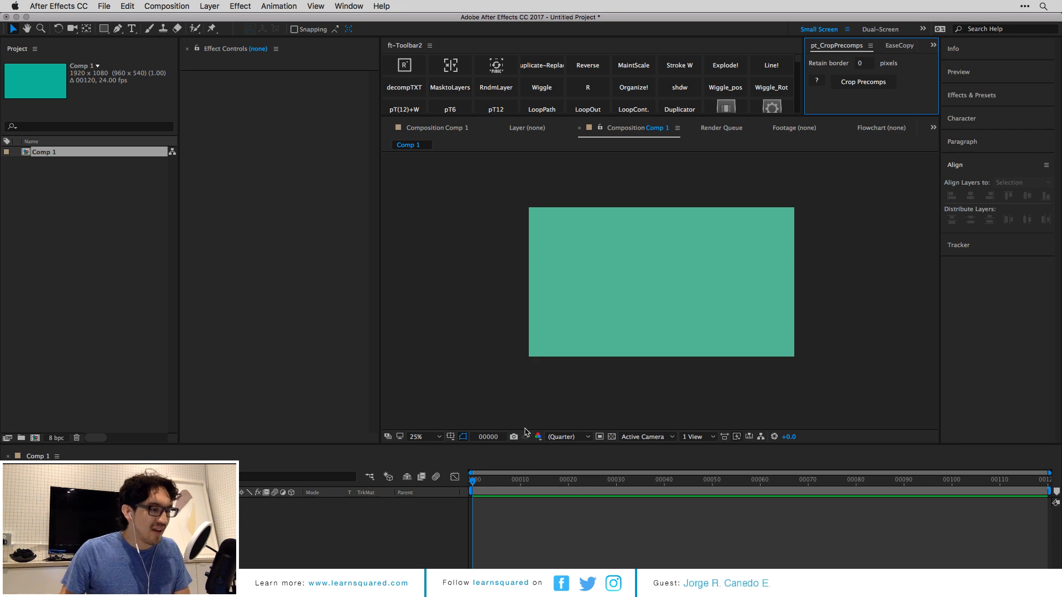
{"action": "left_click", "coordinate": [534, 403]}
{"action": "key", "text": "grave"}
{"action": "key", "text": "grave"}
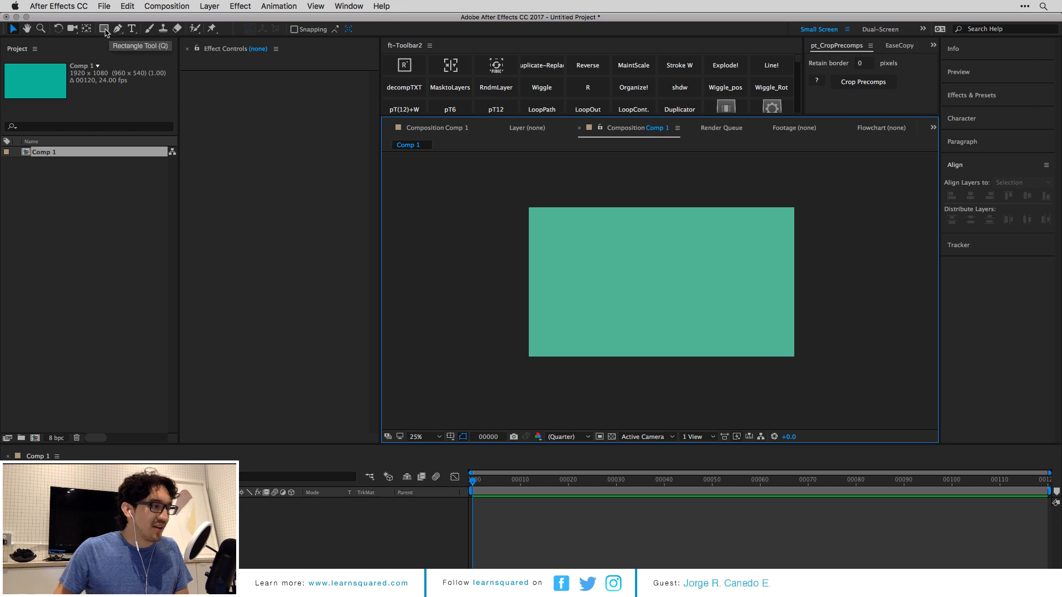
Create a shape layer with an ellipse filling the composition, and reveal its path properties in an enlarged timeline.
{"action": "left_click_drag", "start_coordinate": [104, 29], "coordinate": [145, 53]}
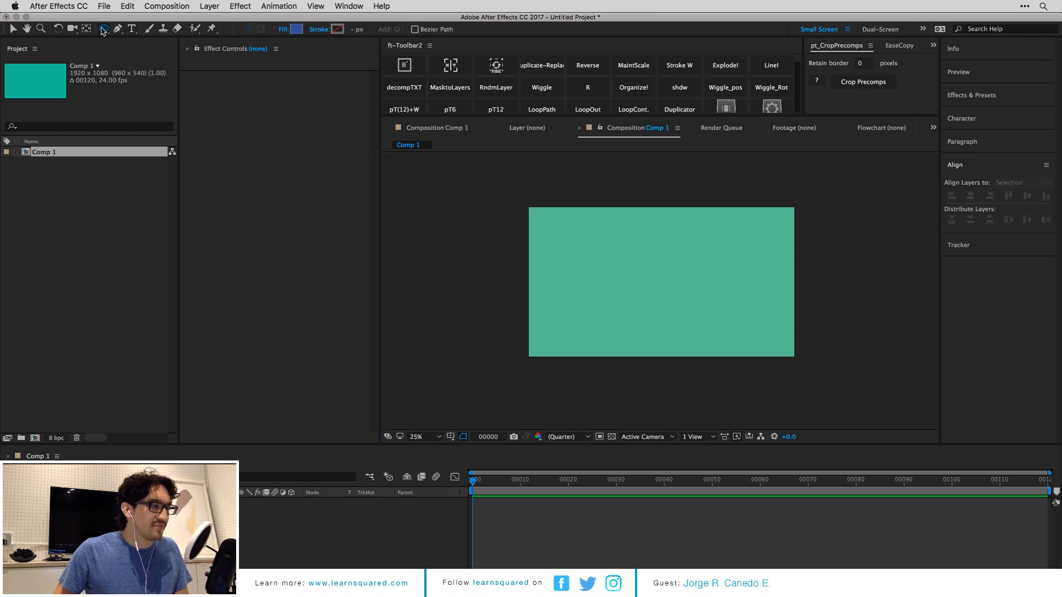
{"action": "double_click", "coordinate": [105, 29]}
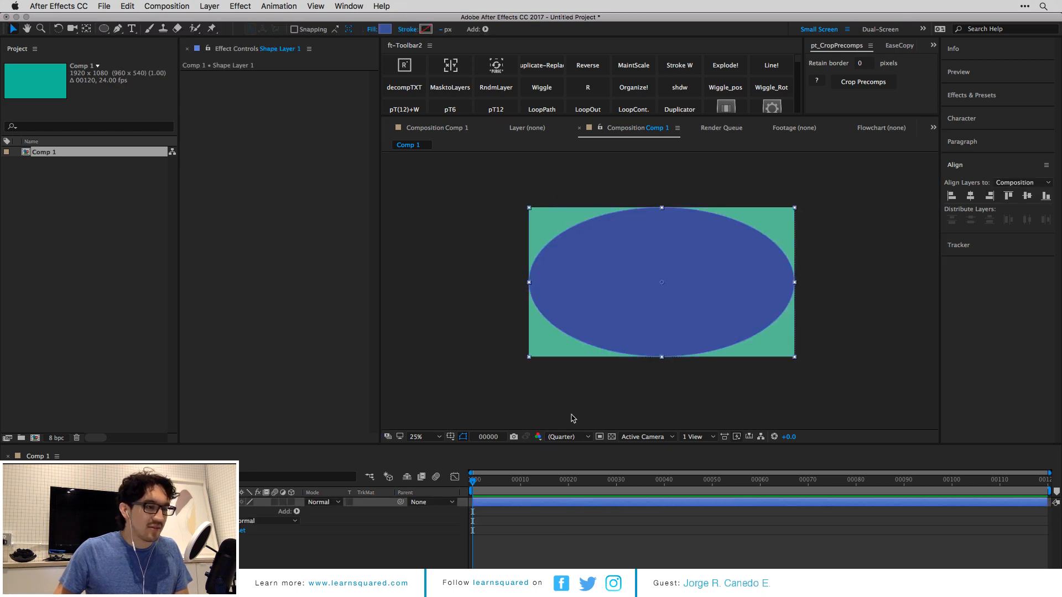
{"action": "left_click", "coordinate": [74, 521], "text": "super"}
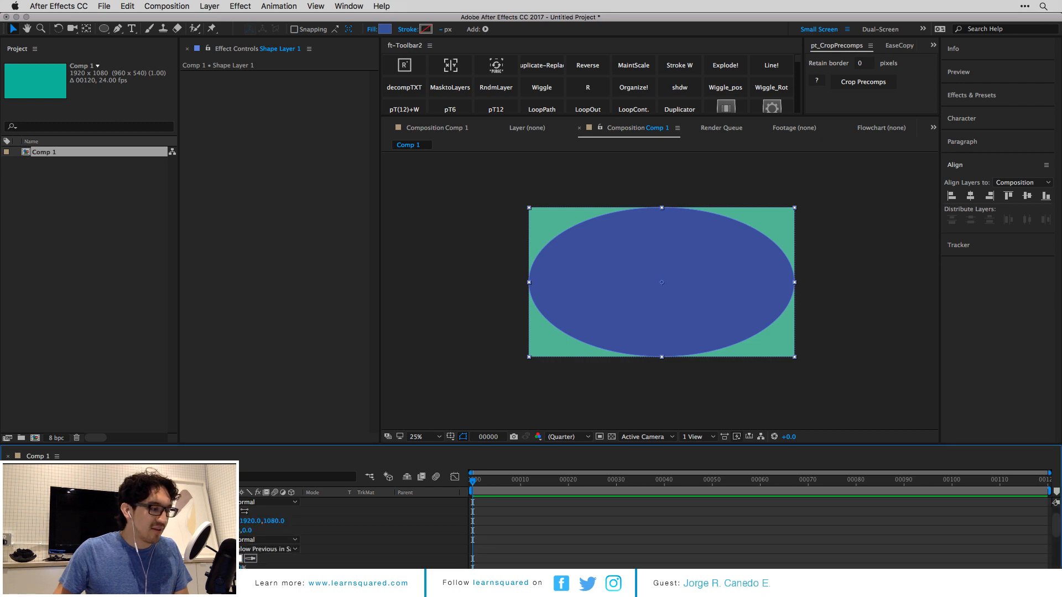
{"action": "left_click", "coordinate": [74, 502]}
{"action": "left_click", "coordinate": [74, 521], "text": "super"}
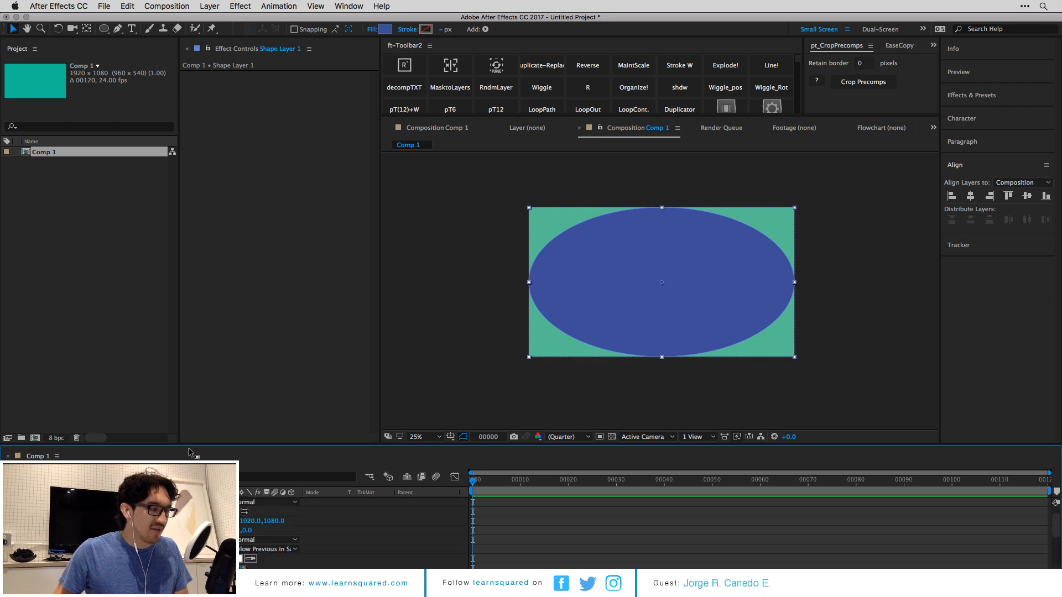
{"action": "left_click_drag", "start_coordinate": [189, 446], "coordinate": [189, 385]}
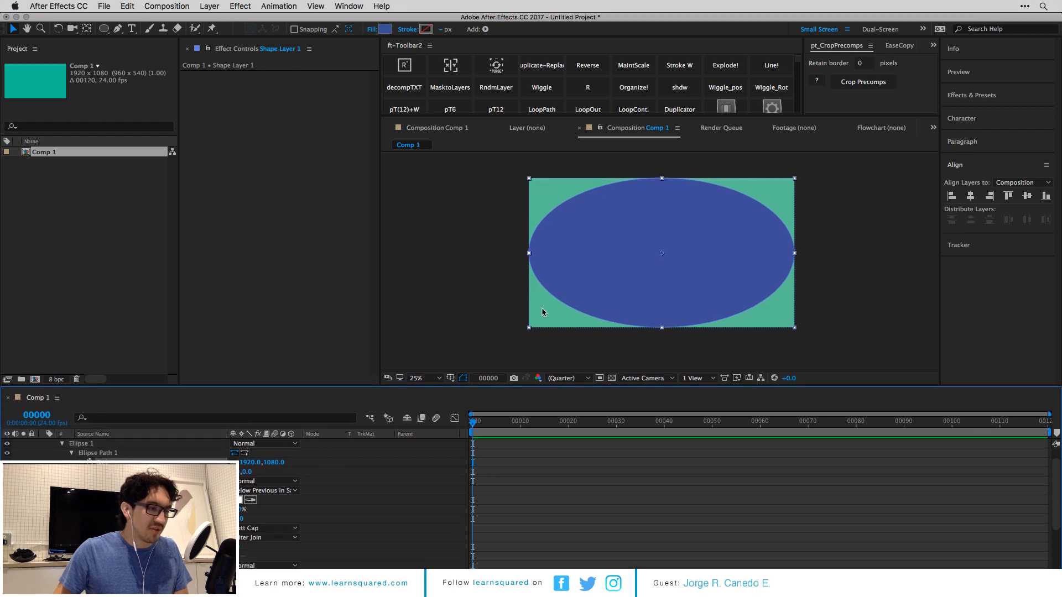
Set the ellipse's size to 500 × 500 and enlarge it proportionally to 586 × 586.
{"action": "key", "text": "period"}
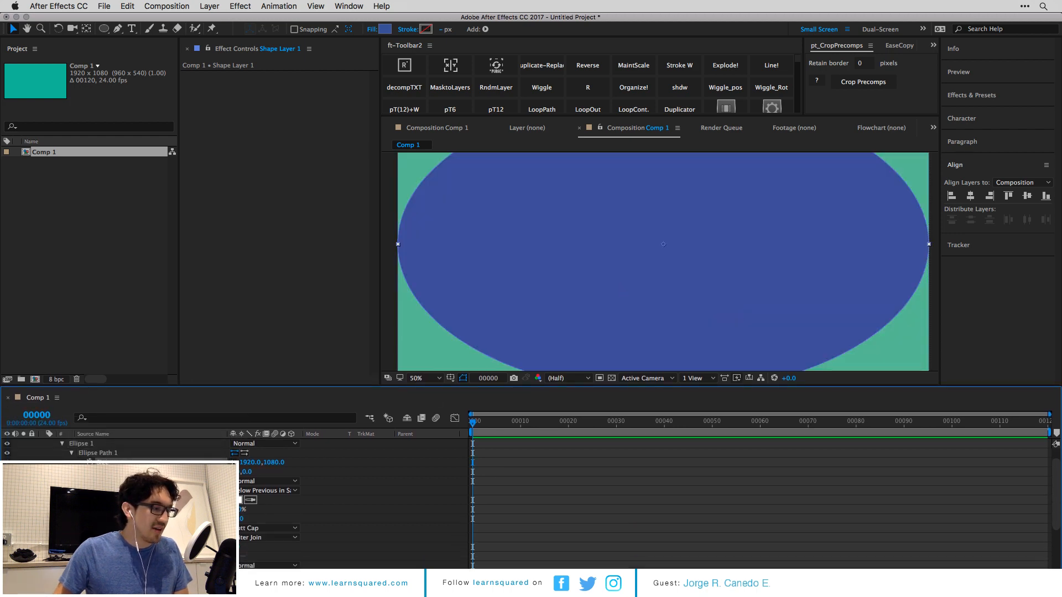
{"action": "left_click", "coordinate": [250, 462]}
{"action": "type", "text": "500"}
{"action": "key", "text": "Tab"}
{"action": "type", "text": "50"}
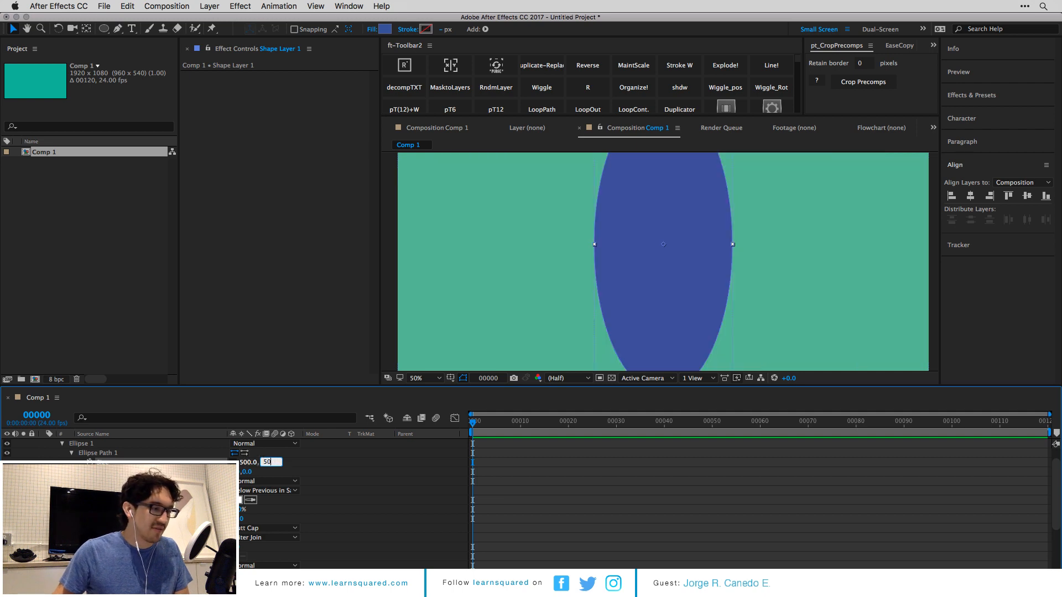
{"action": "type", "text": "0"}
{"action": "key", "text": "Return"}
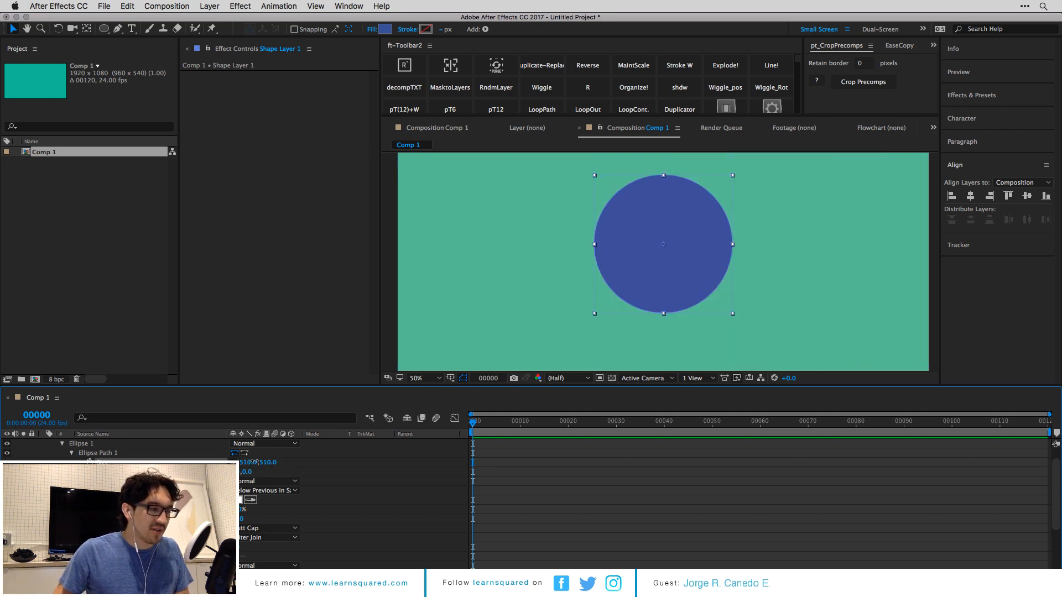
{"action": "left_click_drag", "start_coordinate": [259, 462], "coordinate": [288, 453]}
Convert the ellipse's parametric path to a Bezier path, then expand and select the resulting path.
{"action": "left_click", "coordinate": [103, 455]}
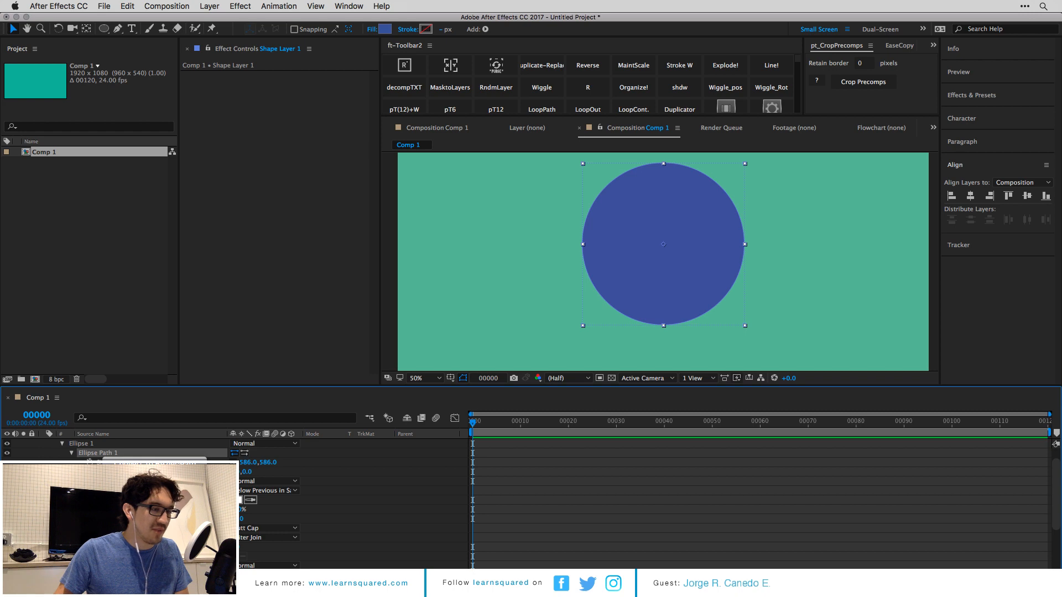
{"action": "left_click", "coordinate": [178, 461]}
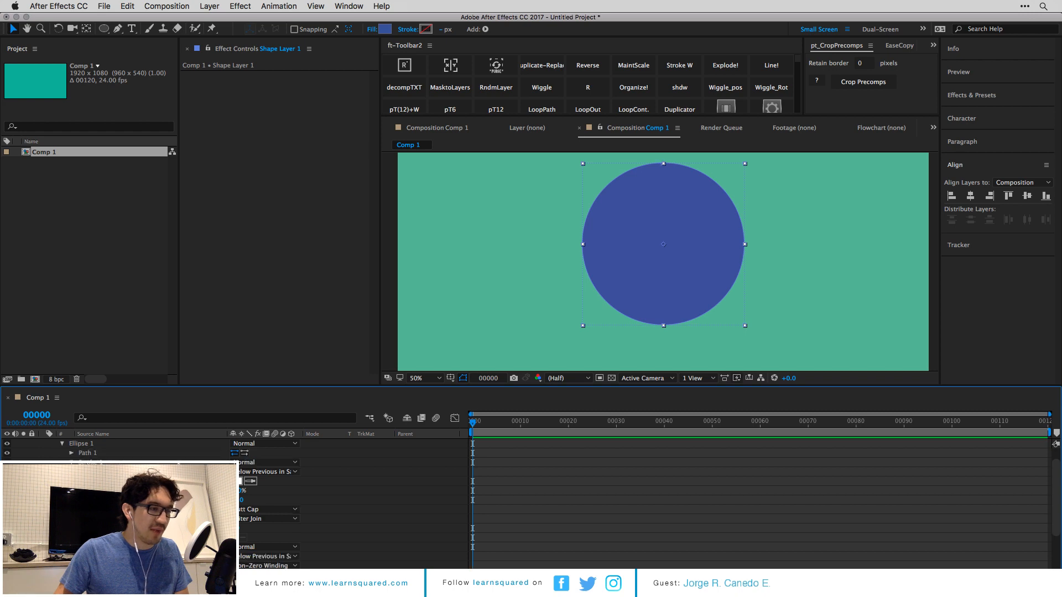
{"action": "left_click", "coordinate": [71, 453]}
{"action": "left_click", "coordinate": [85, 453]}
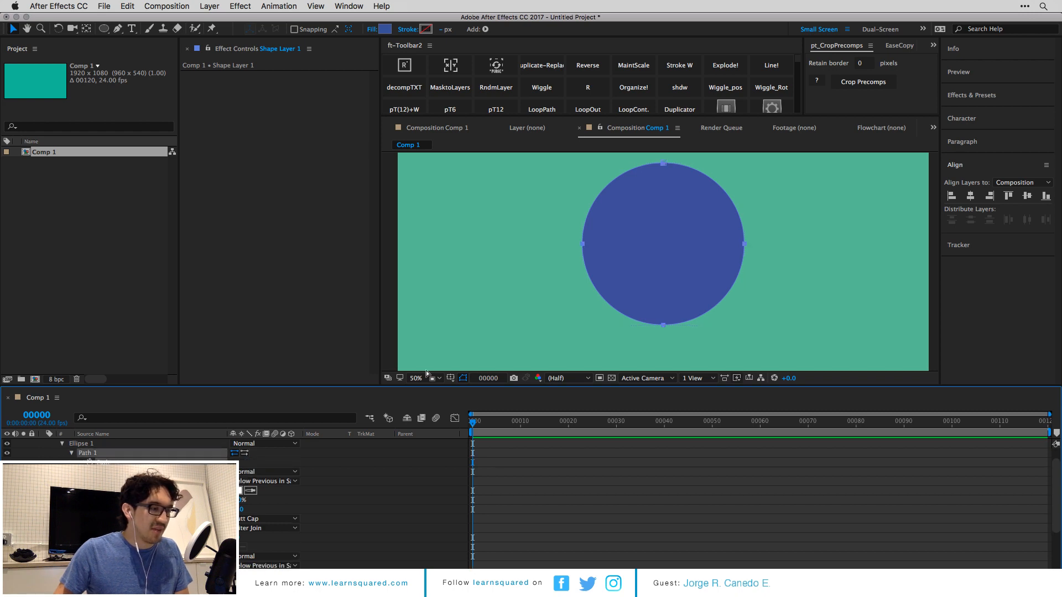
Try pulling the circle's top and right vertices inward, undoing each move.
{"action": "left_click", "coordinate": [668, 177]}
{"action": "left_click_drag", "start_coordinate": [663, 163], "coordinate": [636, 230]}
{"action": "key", "text": "super+z"}
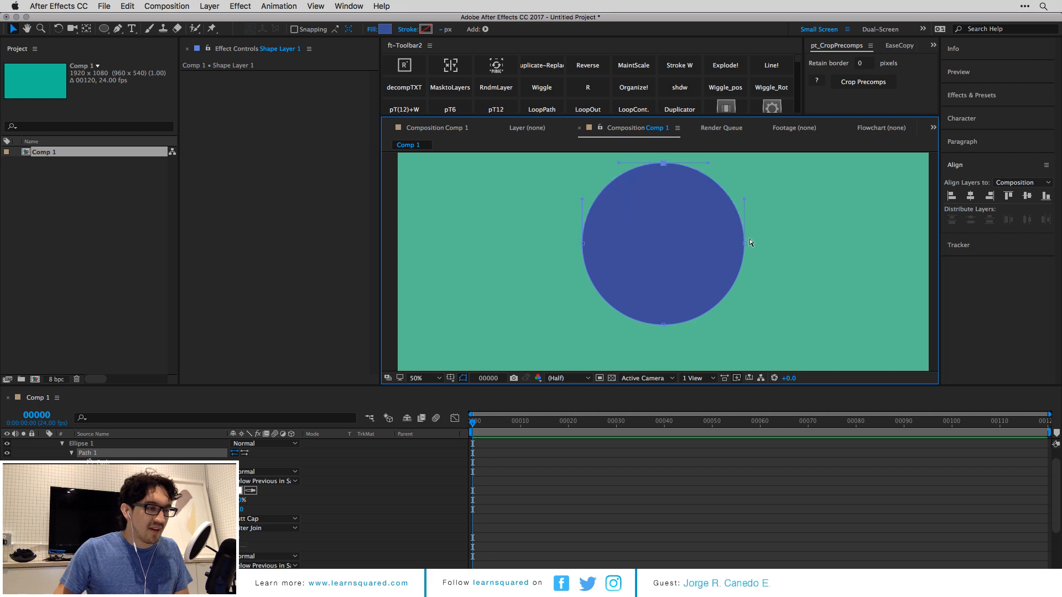
{"action": "left_click_drag", "start_coordinate": [744, 243], "coordinate": [705, 247]}
{"action": "key", "text": "super+z"}
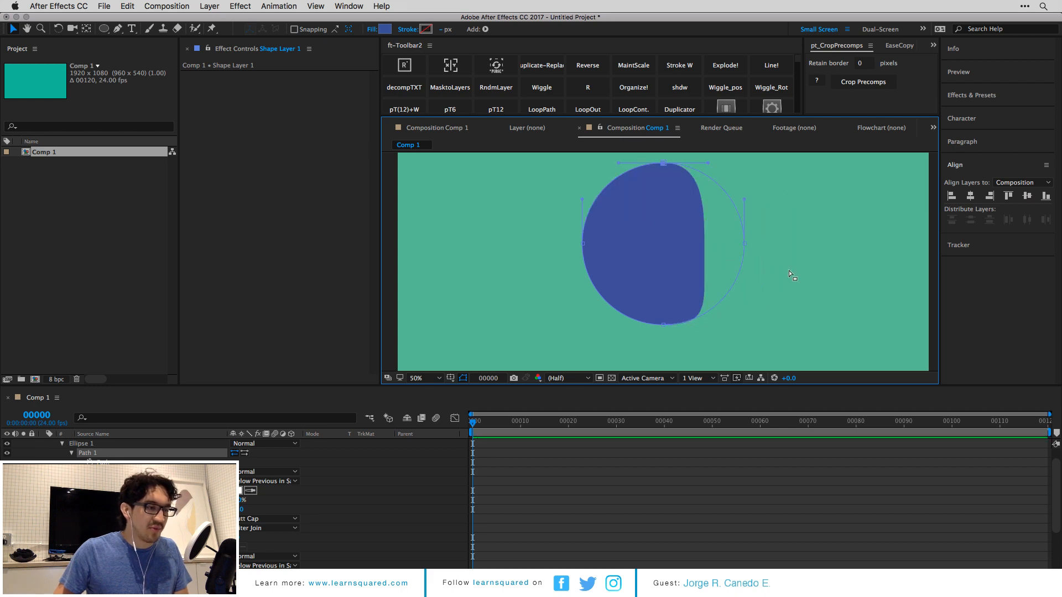
{"action": "right_click", "coordinate": [742, 243]}
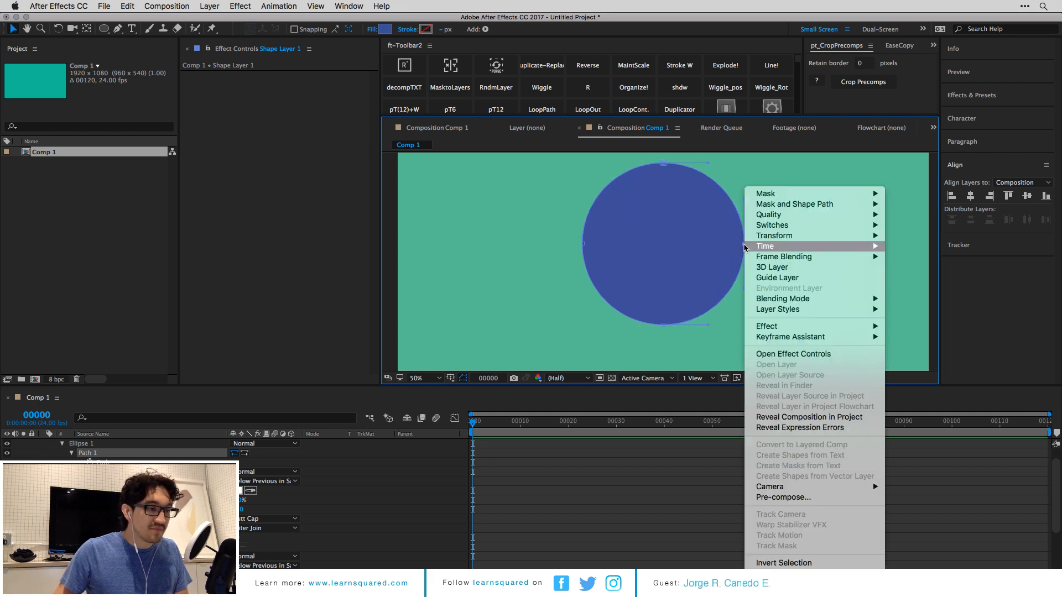
{"action": "mouse_move", "coordinate": [759, 209]}
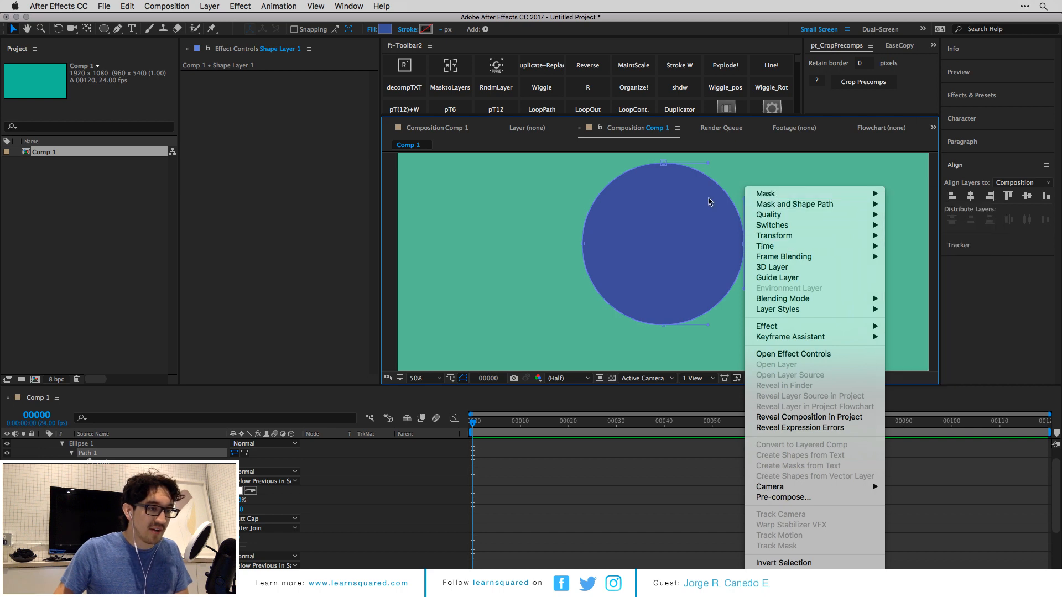
{"action": "left_click", "coordinate": [711, 193]}
{"action": "left_click", "coordinate": [664, 164]}
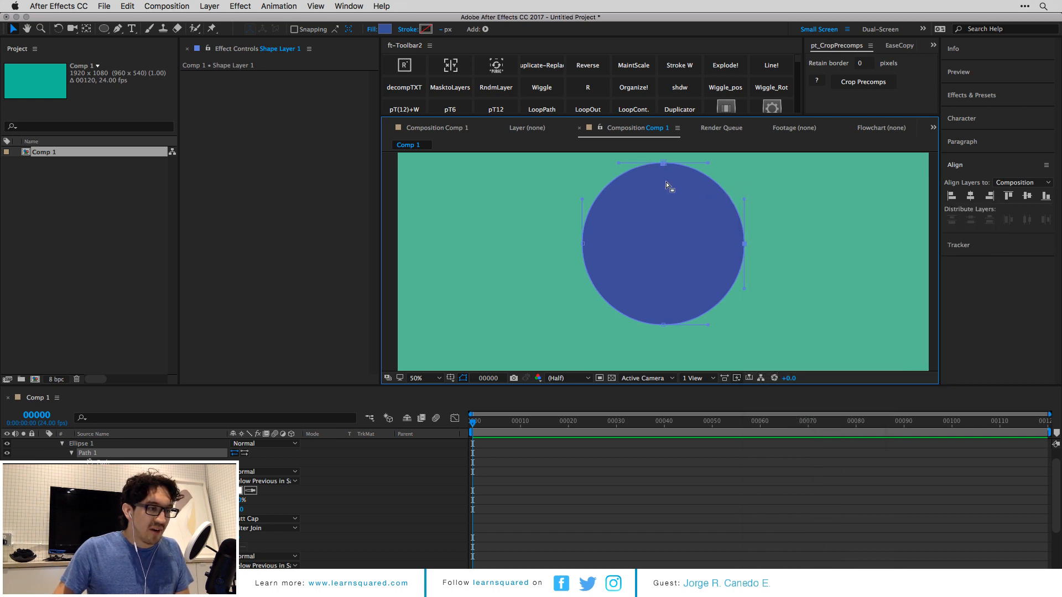
{"action": "left_click_drag", "start_coordinate": [665, 163], "coordinate": [624, 209]}
{"action": "key", "text": "ctrl+z"}
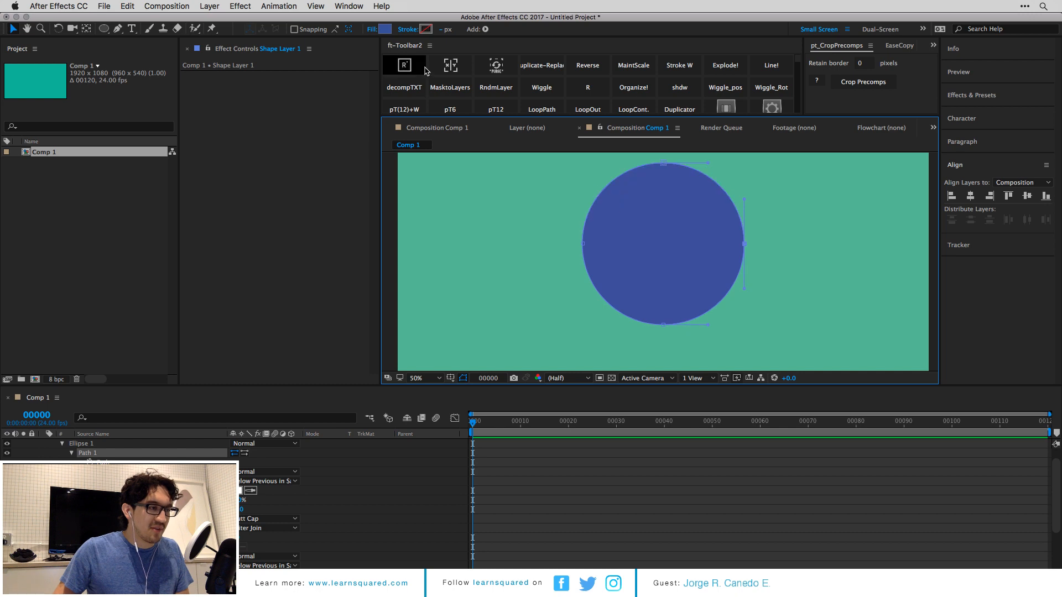
Give the circle a solid-color stroke and set its fill to none.
{"action": "left_click", "coordinate": [408, 31]}
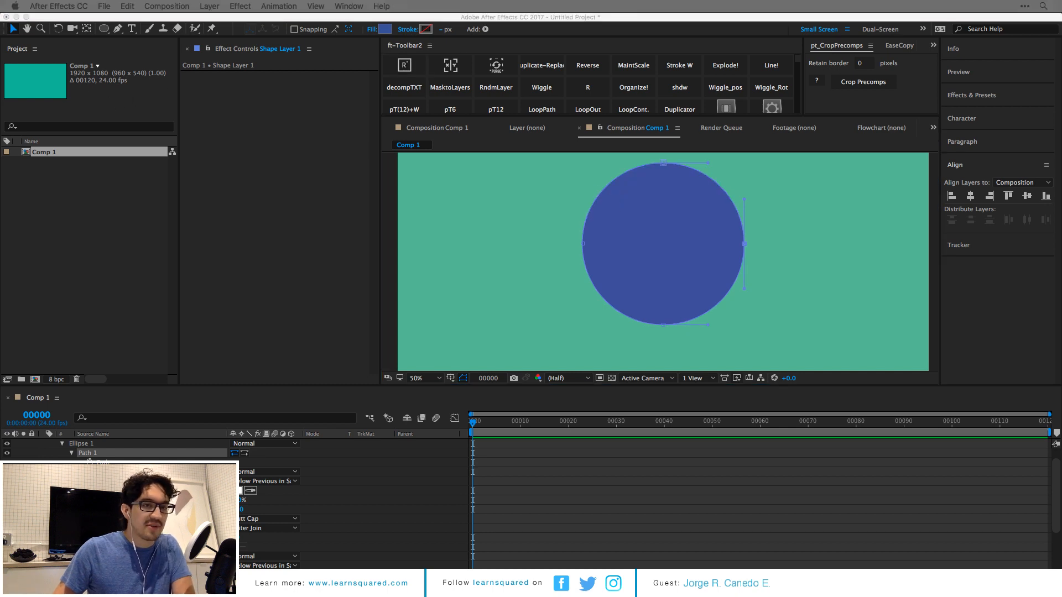
{"action": "left_click", "coordinate": [353, 217]}
{"action": "left_click", "coordinate": [431, 279]}
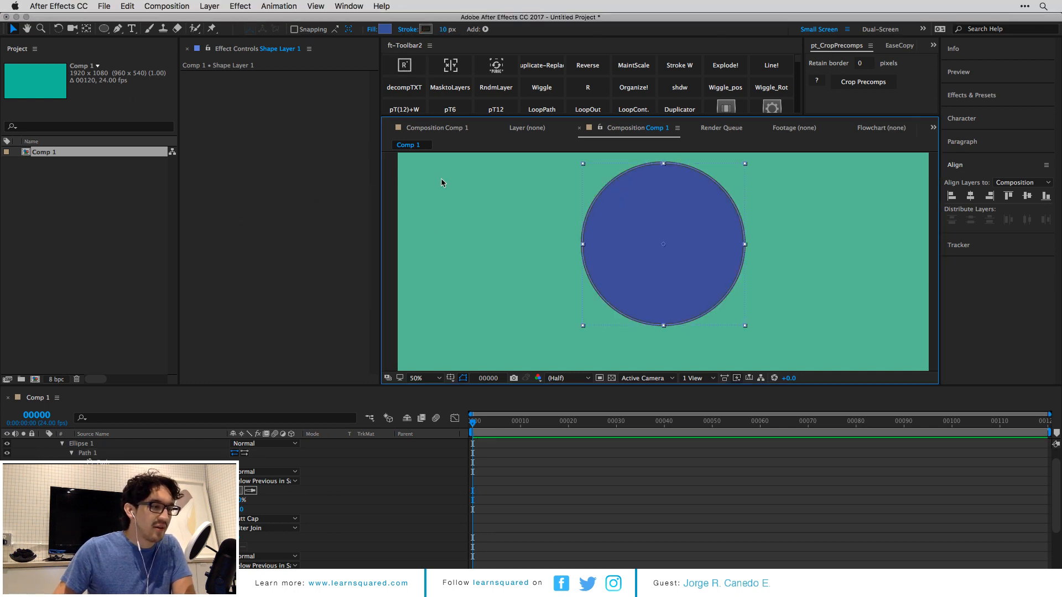
{"action": "left_click", "coordinate": [372, 29]}
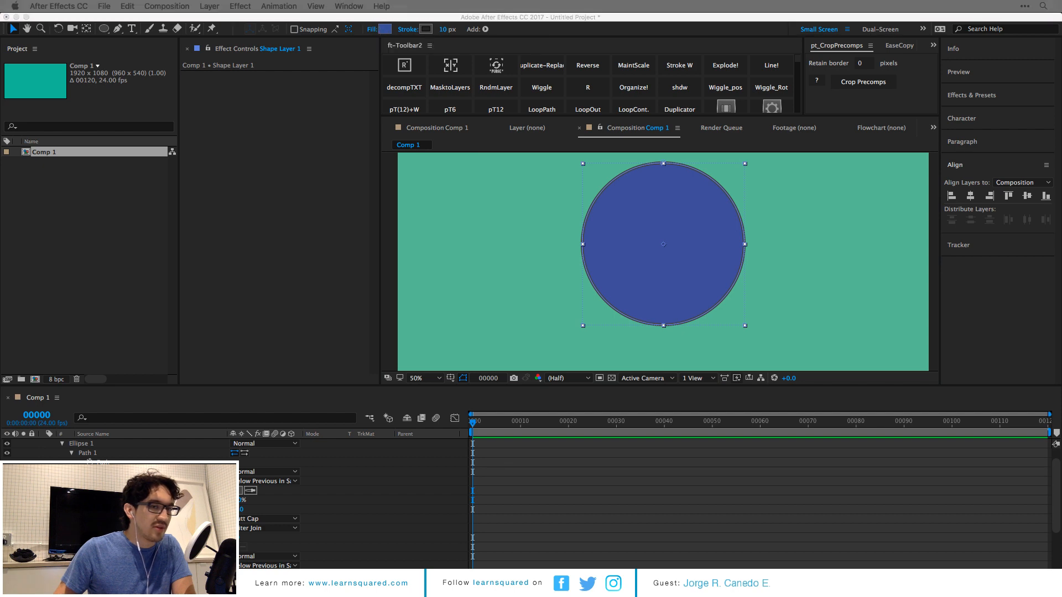
{"action": "left_click", "coordinate": [370, 29]}
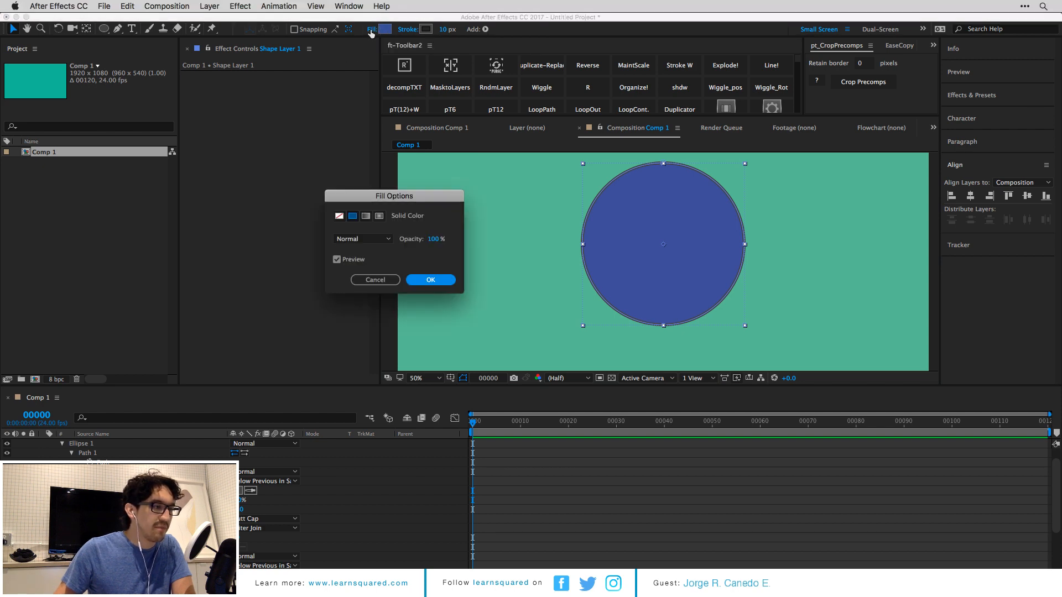
{"action": "left_click", "coordinate": [339, 215]}
{"action": "left_click", "coordinate": [430, 279]}
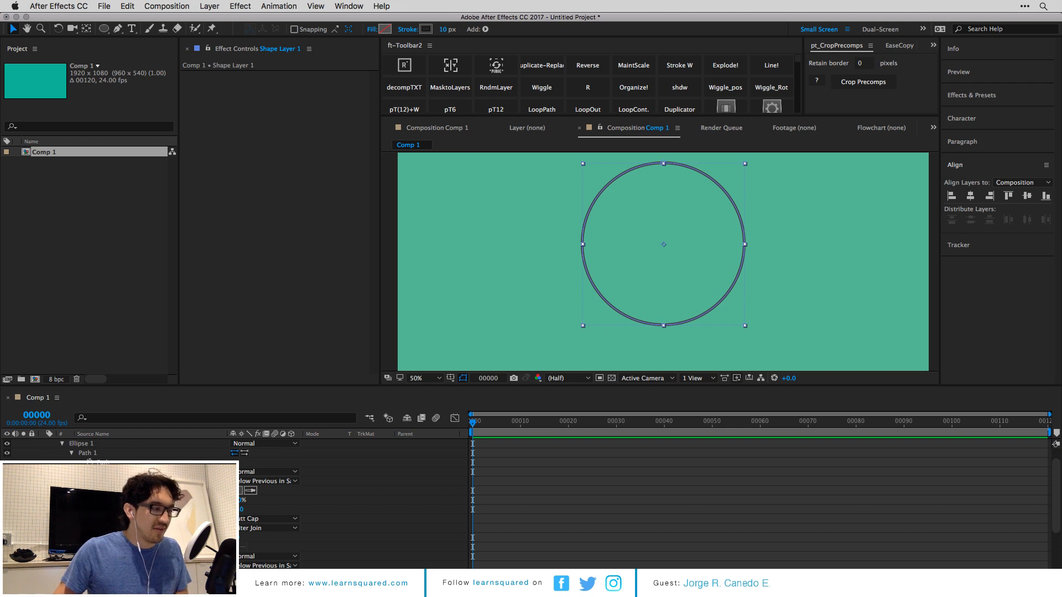
Switch to Chrome to check the Client - Ad Dynamics reference frame, and return to After Effects.
{"action": "key", "text": "super+Tab"}
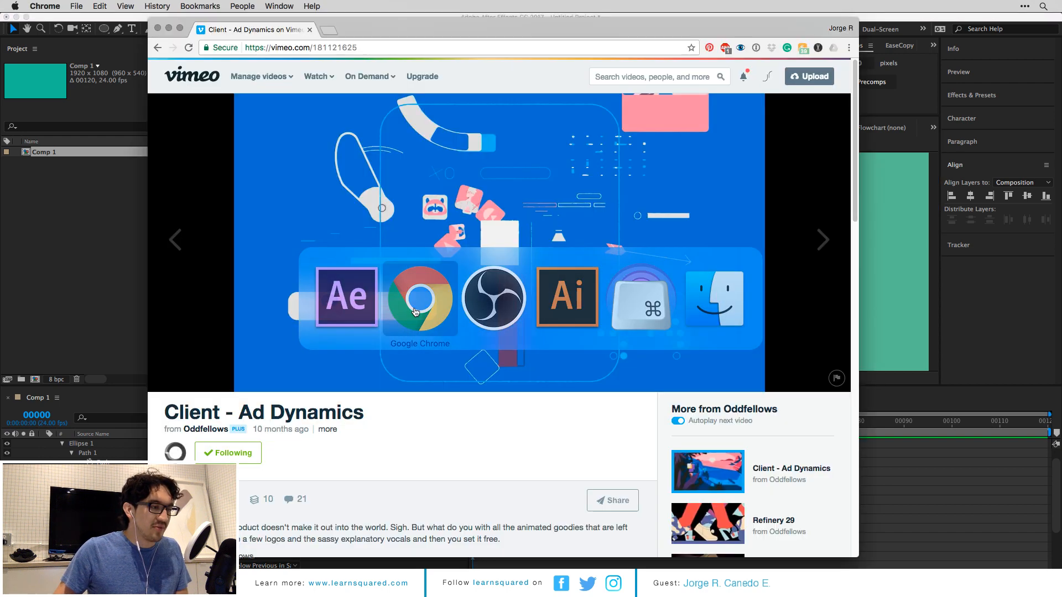
{"action": "key", "text": "super+Tab"}
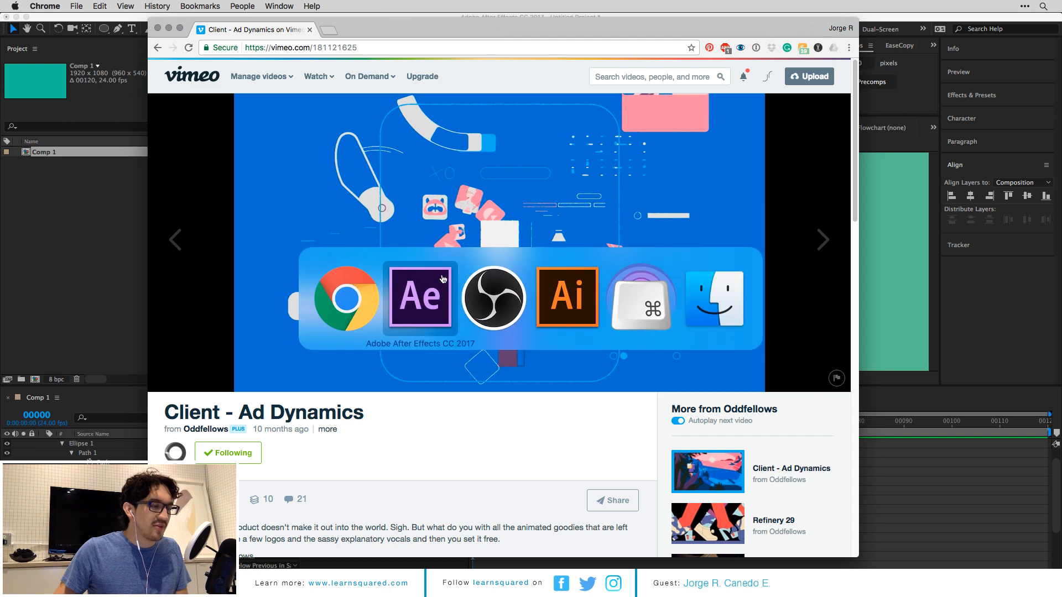
Turn off the Closed option of the circle's path to open it between the top and right vertices.
{"action": "left_click", "coordinate": [88, 453]}
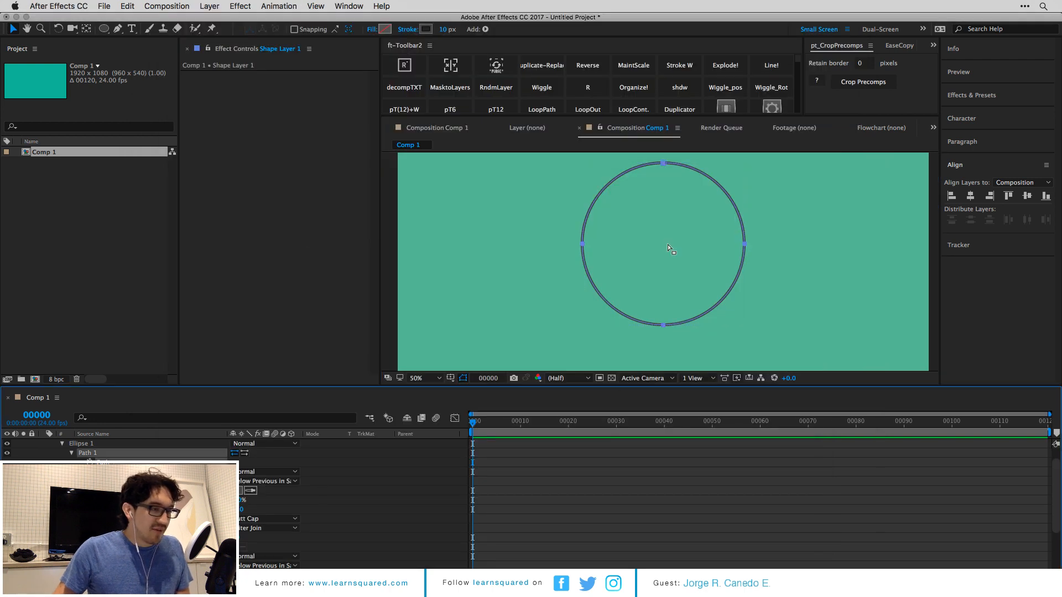
{"action": "left_click", "coordinate": [723, 192]}
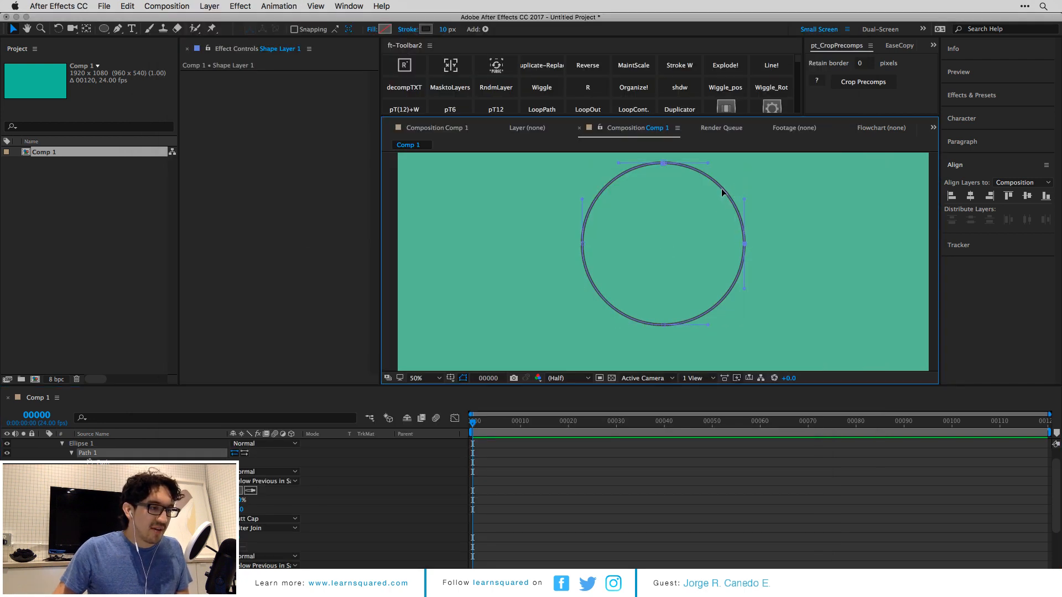
{"action": "right_click", "coordinate": [723, 191]}
{"action": "mouse_move", "coordinate": [738, 205]}
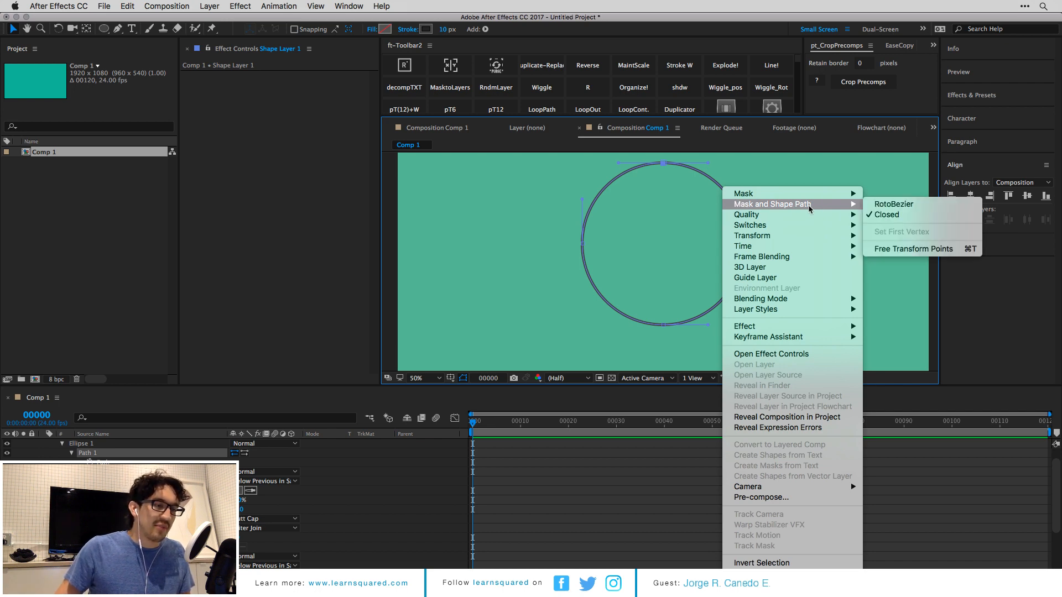
{"action": "left_click", "coordinate": [885, 215]}
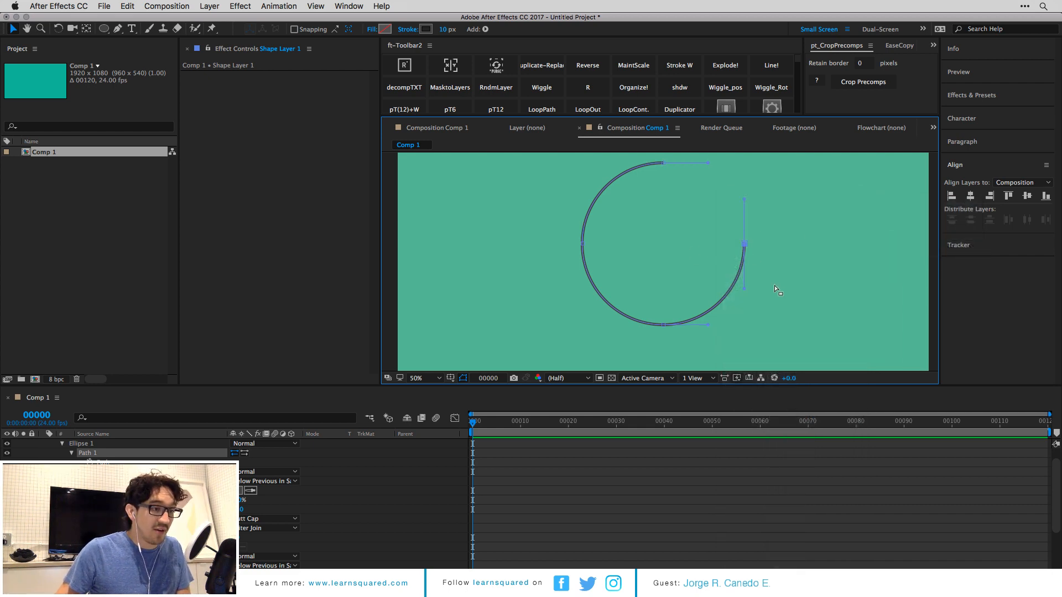
Delete the open path's right and top vertices, leaving only the lower-left quarter arc.
{"action": "left_click", "coordinate": [664, 164]}
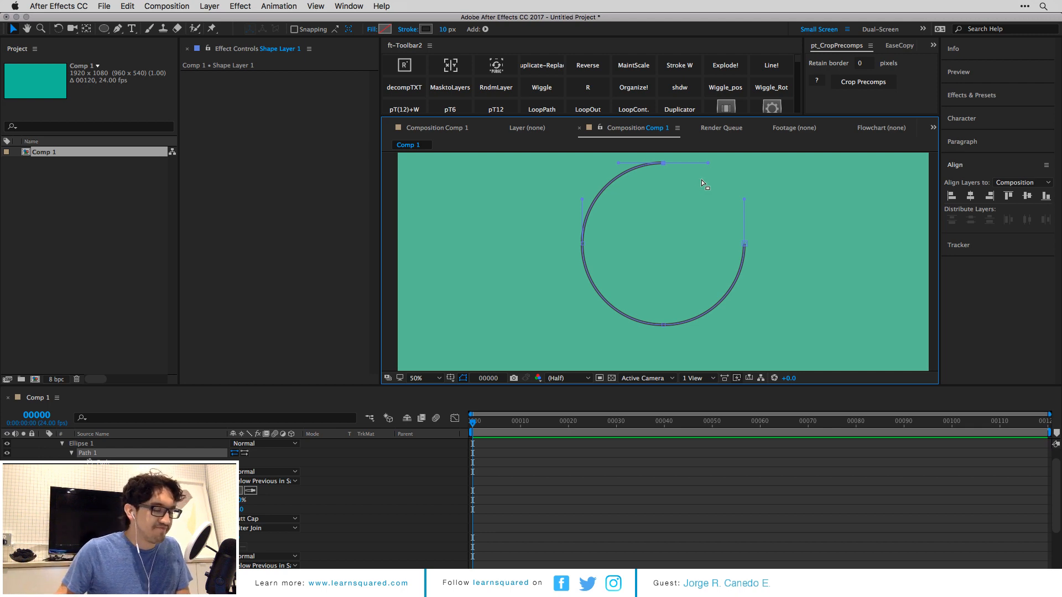
{"action": "left_click_drag", "start_coordinate": [721, 219], "coordinate": [774, 259]}
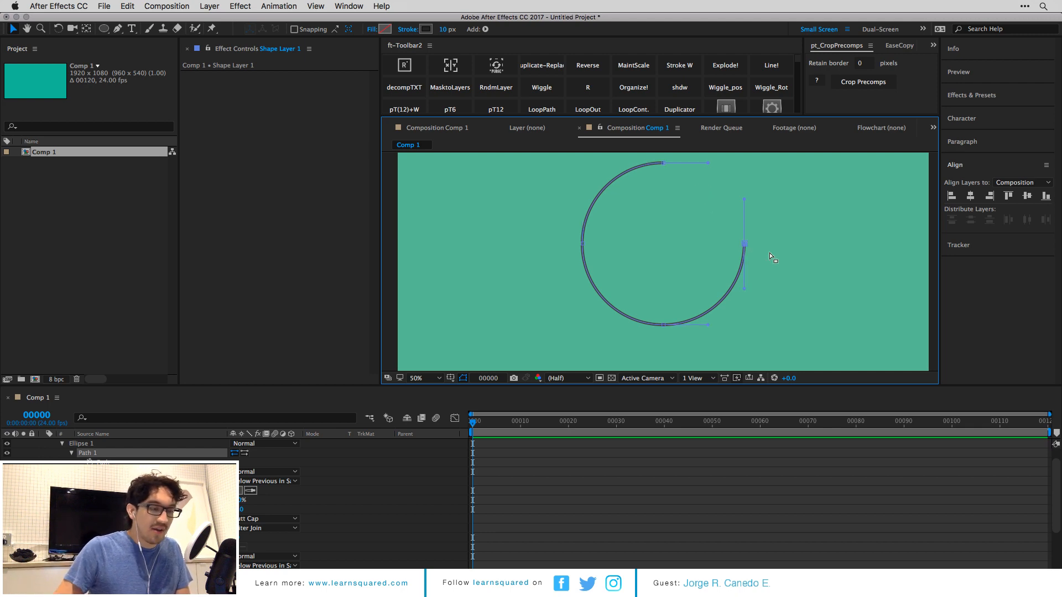
{"action": "key", "text": "Delete"}
{"action": "left_click_drag", "start_coordinate": [714, 190], "coordinate": [620, 149]}
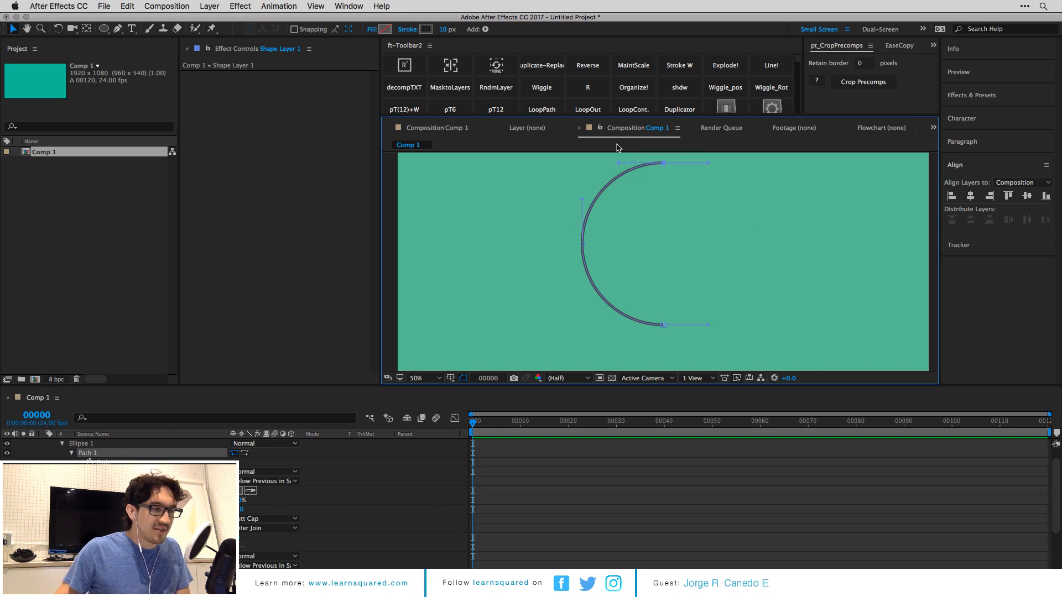
{"action": "key", "text": "Delete"}
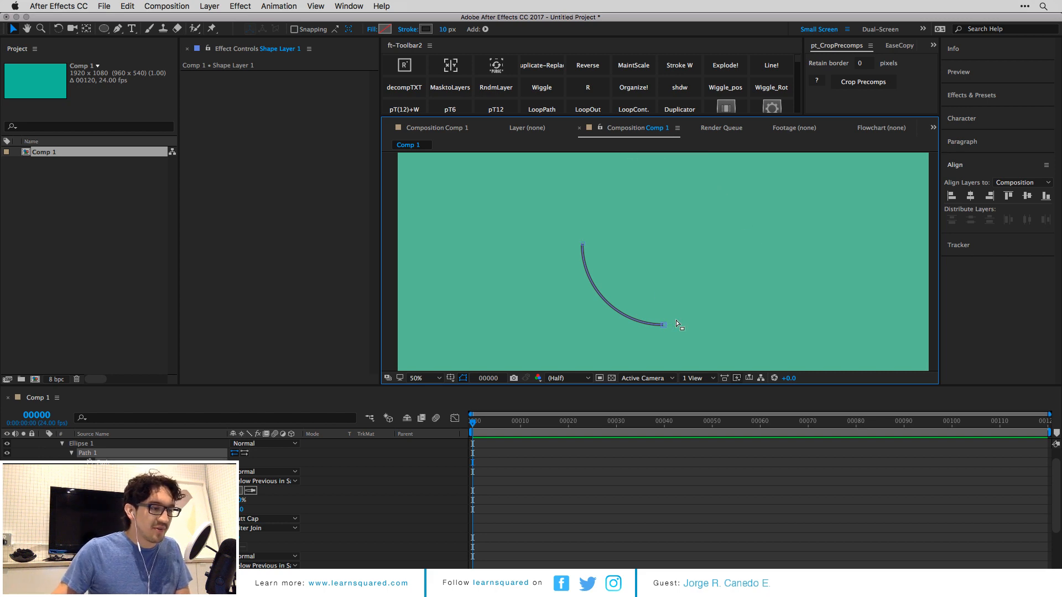
Extend the arc's lower end with a straight horizontal segment to the right by adding one vertex.
{"action": "left_click_drag", "start_coordinate": [676, 319], "coordinate": [652, 165]}
{"action": "key", "text": "period"}
{"action": "key", "text": "period"}
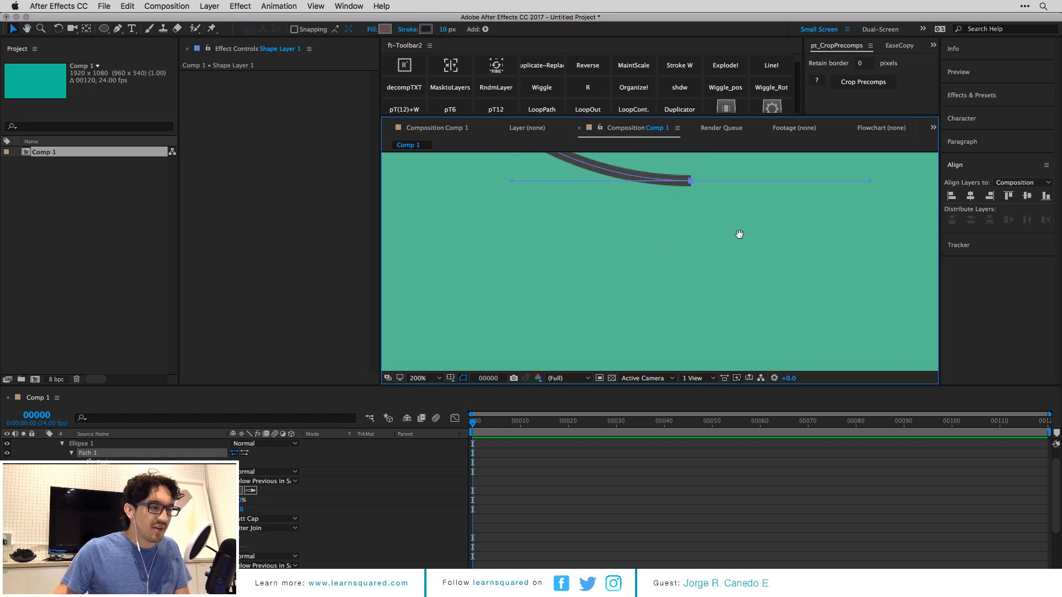
{"action": "left_click_drag", "start_coordinate": [740, 234], "coordinate": [682, 275]}
{"action": "key", "text": "g"}
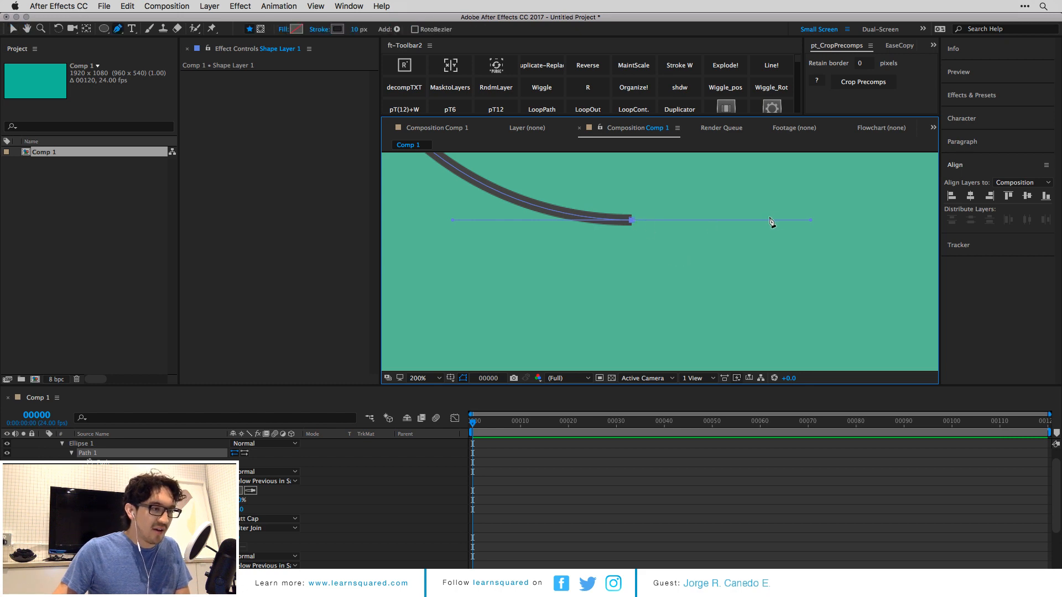
{"action": "left_click", "coordinate": [826, 220]}
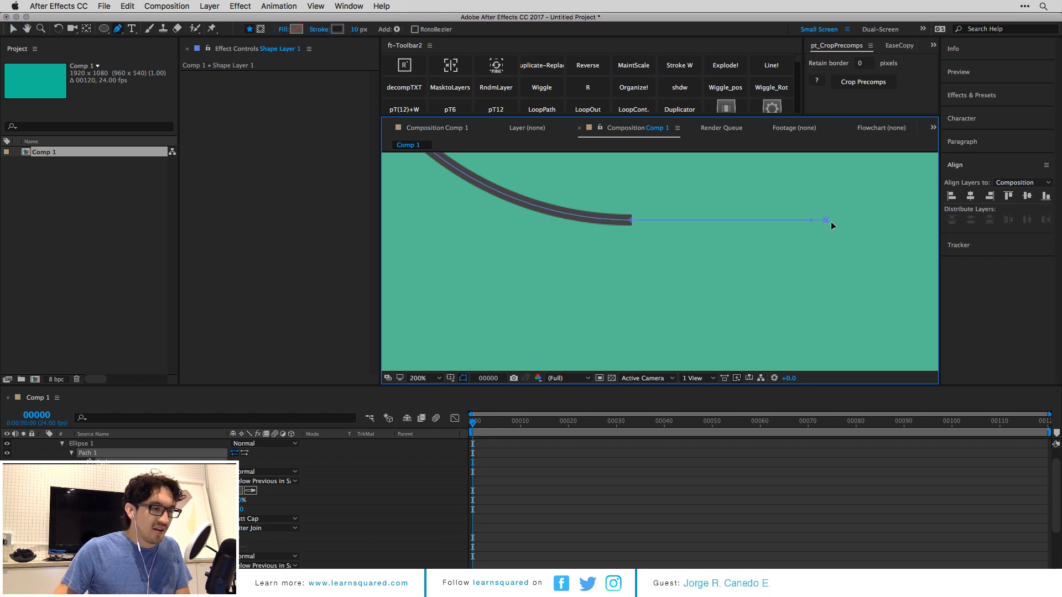
{"action": "key", "text": "v"}
{"action": "left_click_drag", "start_coordinate": [826, 220], "coordinate": [865, 221]}
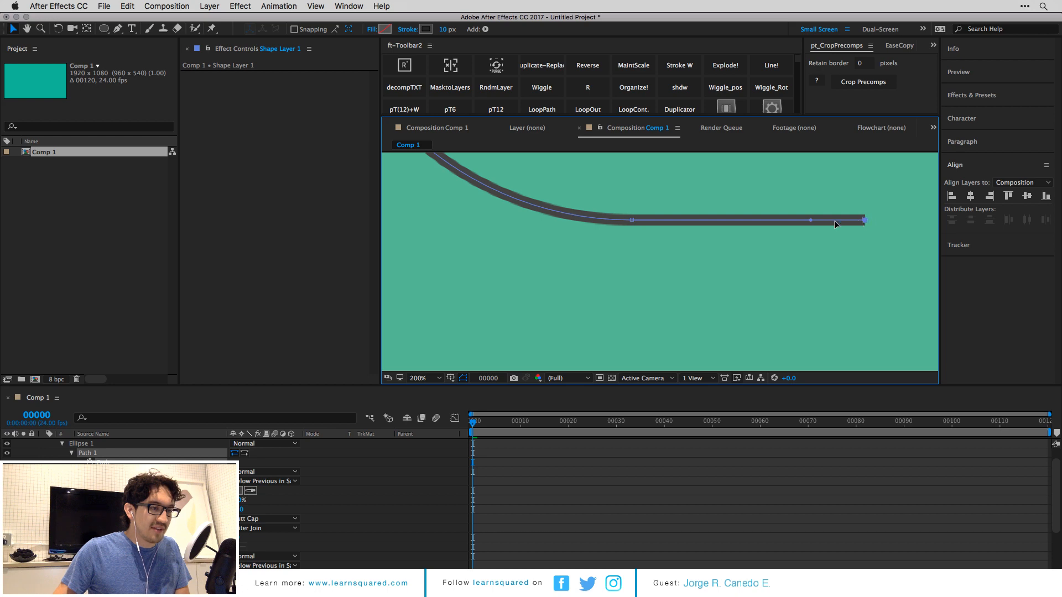
{"action": "key", "text": "comma"}
{"action": "key", "text": "comma"}
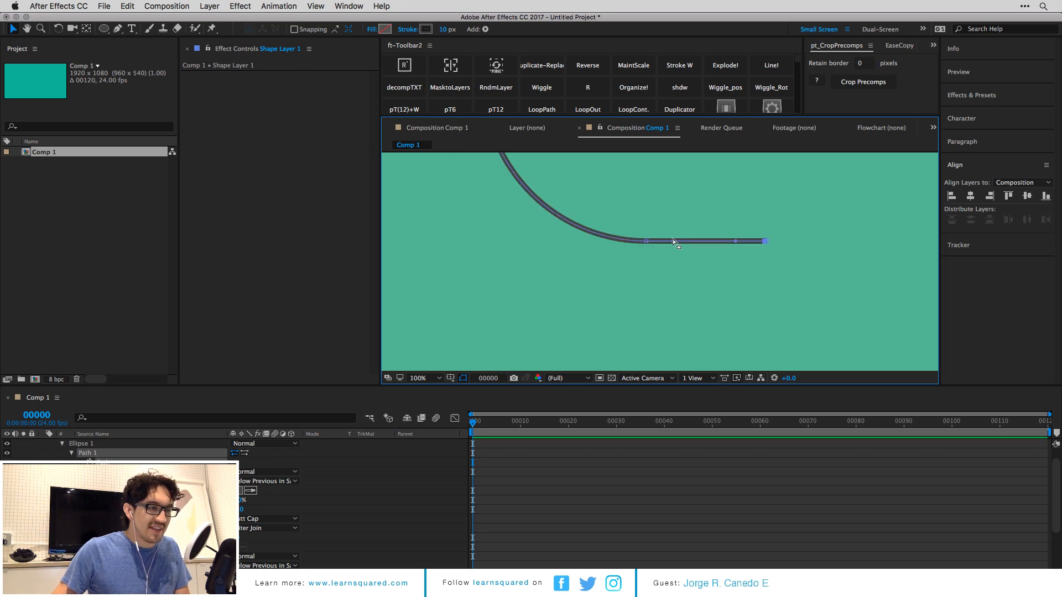
{"action": "key", "text": "space"}
{"action": "left_click_drag", "start_coordinate": [640, 234], "coordinate": [649, 282]}
{"action": "left_click", "coordinate": [605, 496]}
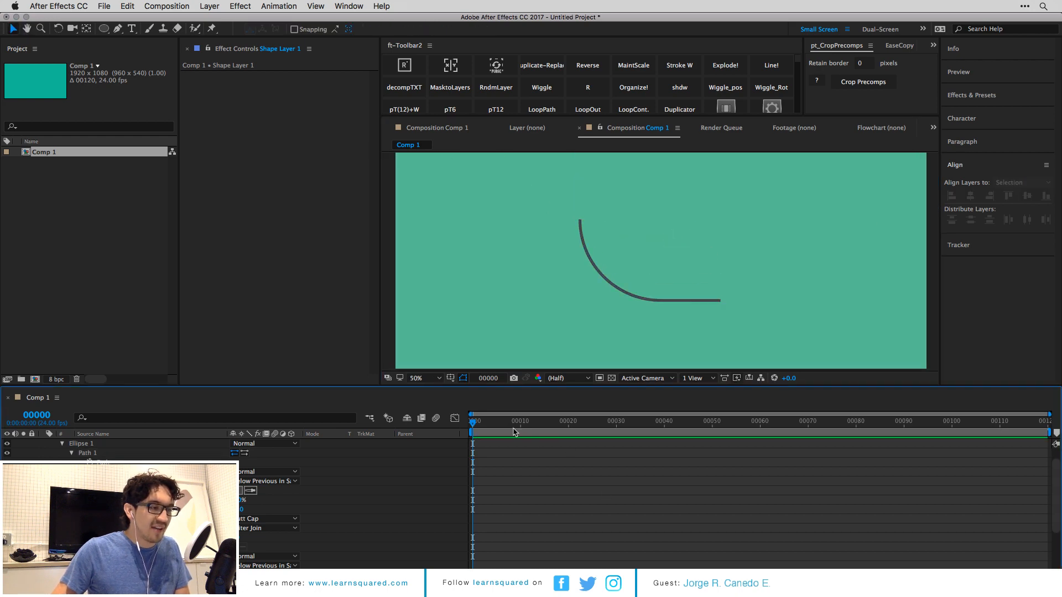
Collapse Shape Layer 1's properties and move its anchor point to the right end of the straight segment.
{"action": "key", "text": "super+a"}
{"action": "key", "text": "u"}
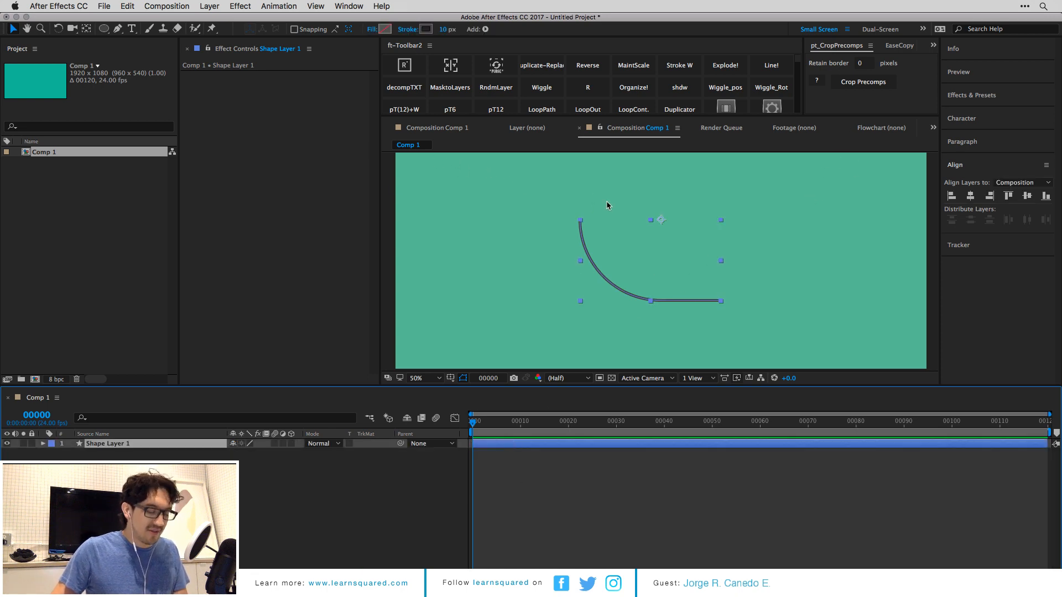
{"action": "key", "text": "y"}
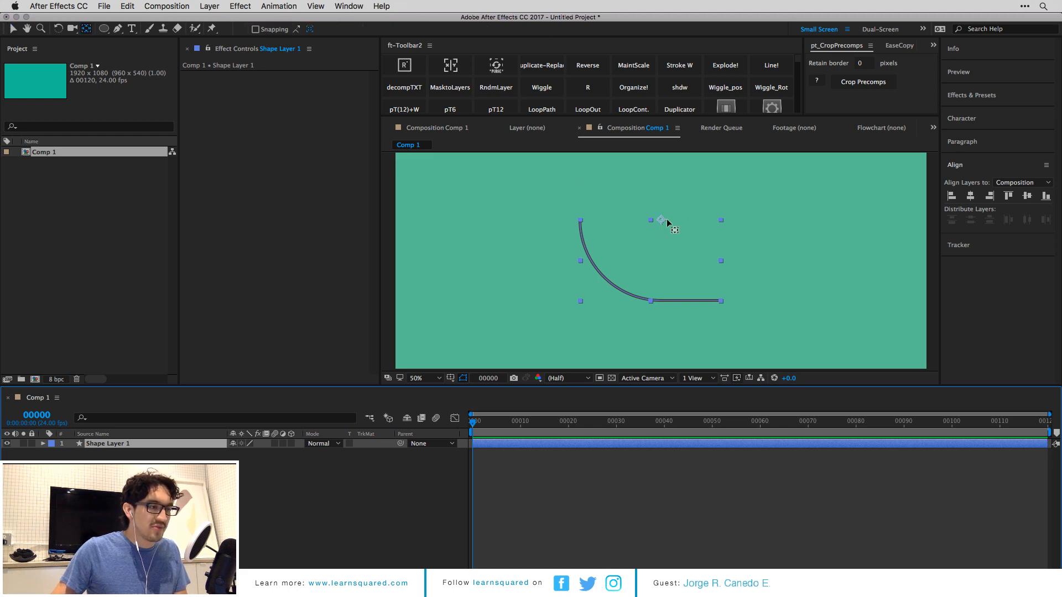
{"action": "left_click_drag", "start_coordinate": [664, 219], "coordinate": [653, 267]}
{"action": "mouse_move", "coordinate": [650, 258]}
{"action": "left_mouse_down"}
{"action": "mouse_move", "coordinate": [691, 193]}
{"action": "mouse_move", "coordinate": [657, 206]}
{"action": "mouse_move", "coordinate": [713, 199]}
{"action": "mouse_move", "coordinate": [671, 208]}
{"action": "mouse_move", "coordinate": [649, 254]}
{"action": "mouse_move", "coordinate": [671, 260]}
{"action": "mouse_move", "coordinate": [608, 265]}
{"action": "mouse_move", "coordinate": [652, 262]}
{"action": "left_mouse_up"}
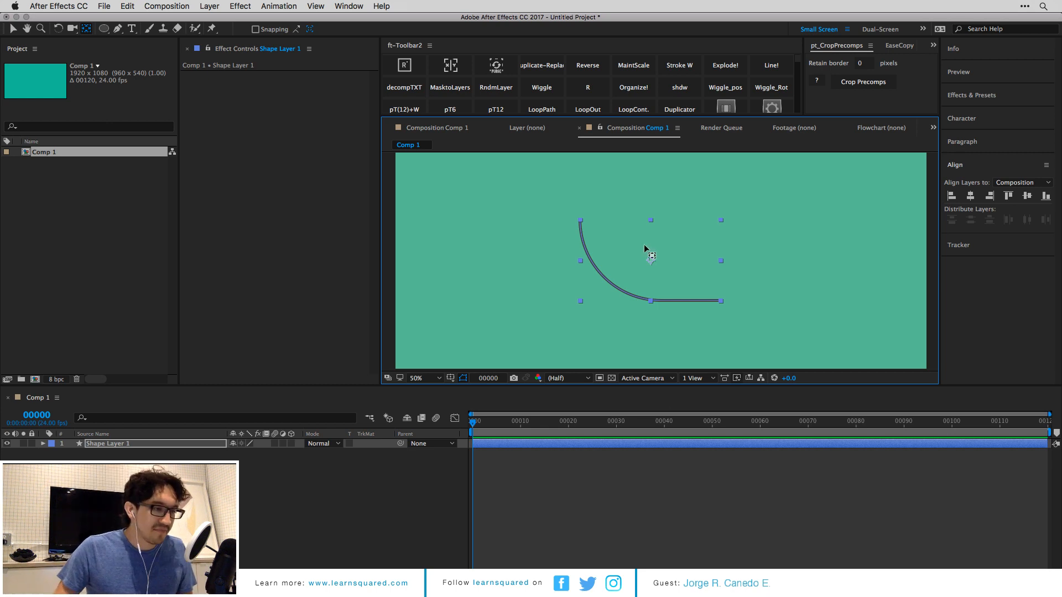
{"action": "left_click_drag", "start_coordinate": [652, 263], "coordinate": [720, 304]}
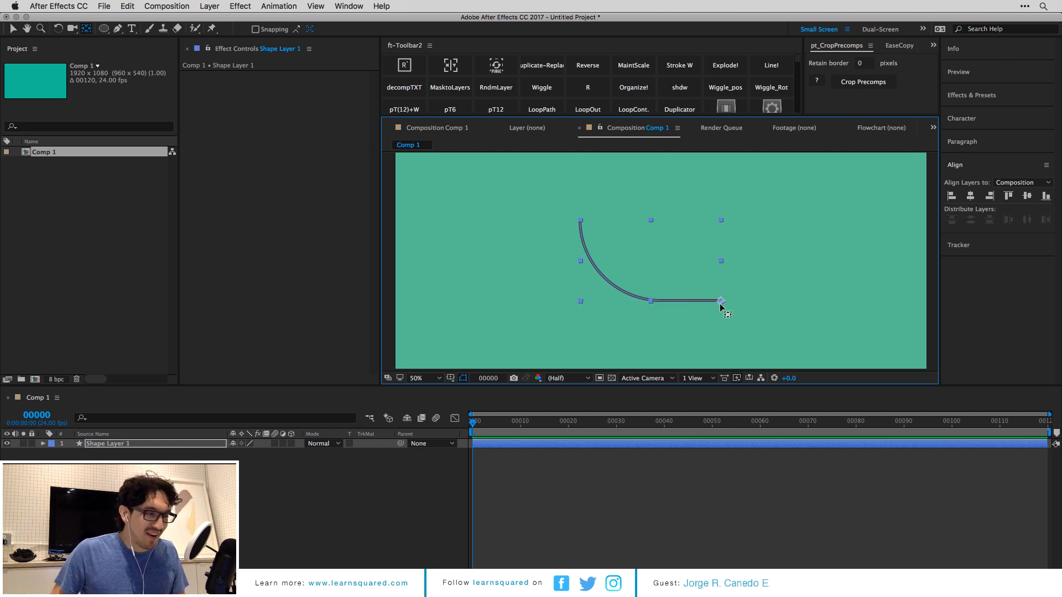
{"action": "key", "text": "v"}
{"action": "key", "text": "comma"}
{"action": "key", "text": "comma"}
{"action": "left_click", "coordinate": [589, 495]}
{"action": "left_click", "coordinate": [555, 444]}
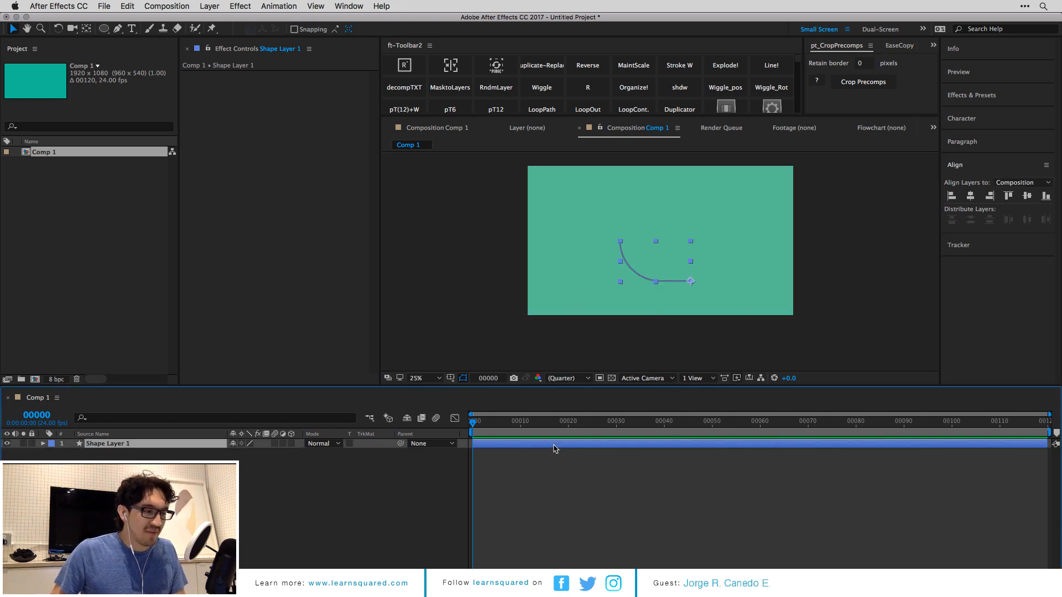
Add Trim Paths to the contents of Shape Layer 1.
{"action": "key", "text": "period"}
{"action": "key", "text": "period"}
{"action": "left_click_drag", "start_coordinate": [673, 270], "coordinate": [652, 156]}
{"action": "key", "text": "super+z"}
{"action": "key", "text": "period"}
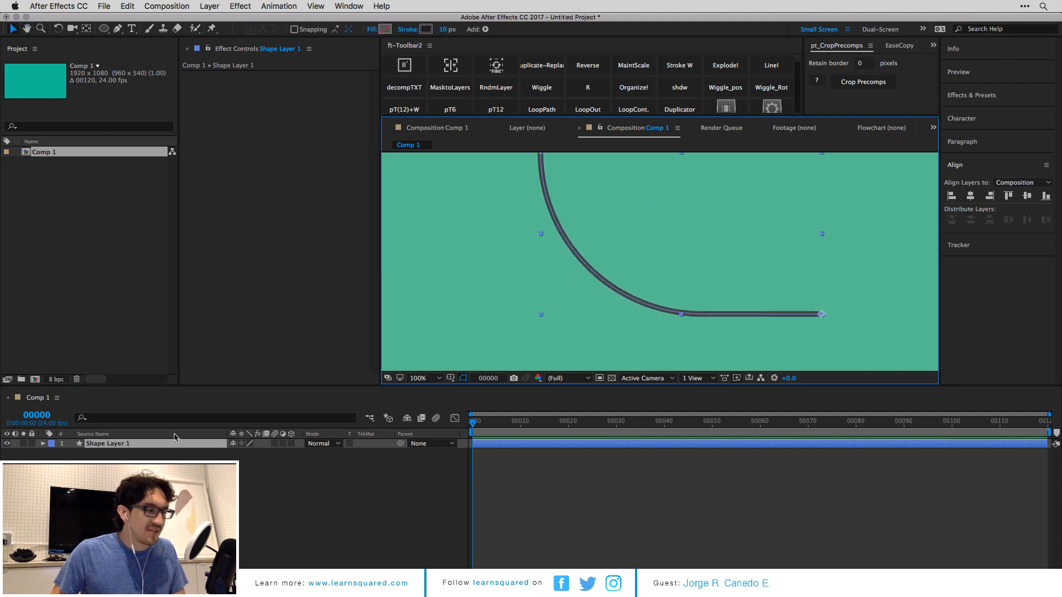
{"action": "left_click", "coordinate": [46, 448]}
{"action": "left_click", "coordinate": [44, 444], "text": "super"}
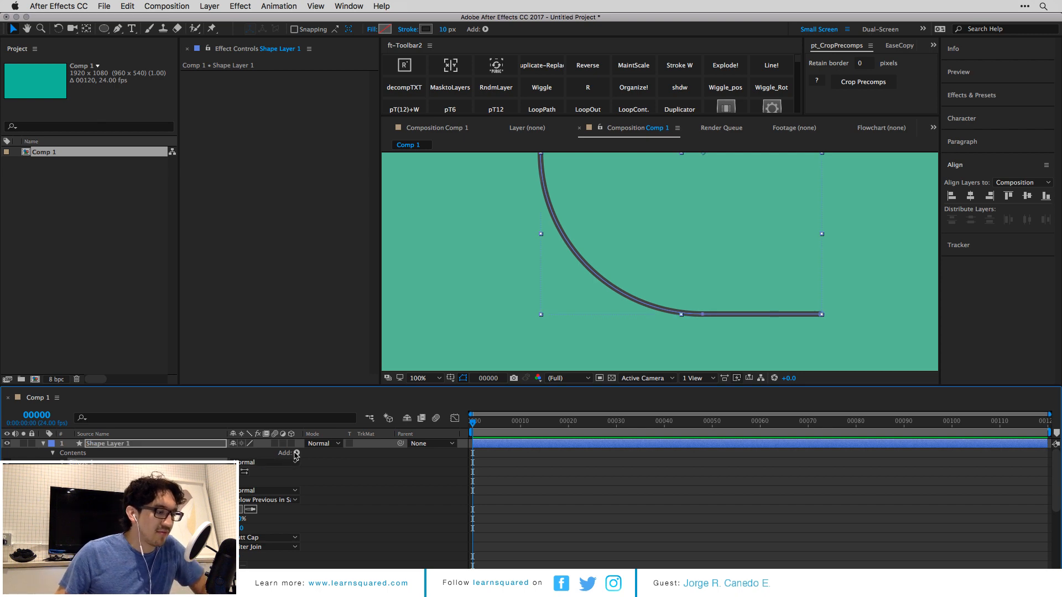
{"action": "left_click", "coordinate": [297, 453]}
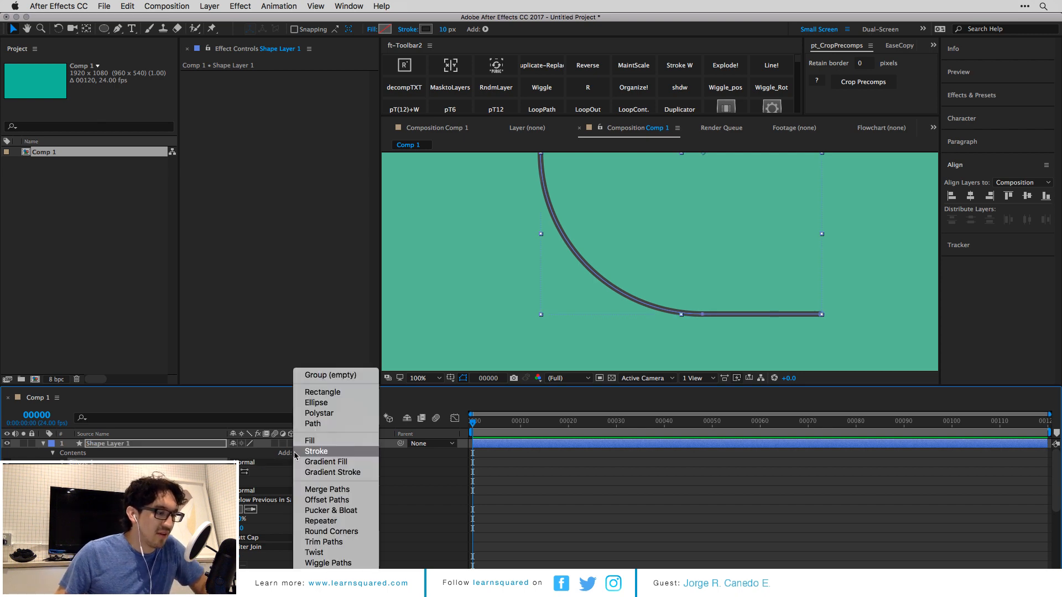
{"action": "left_click", "coordinate": [348, 542]}
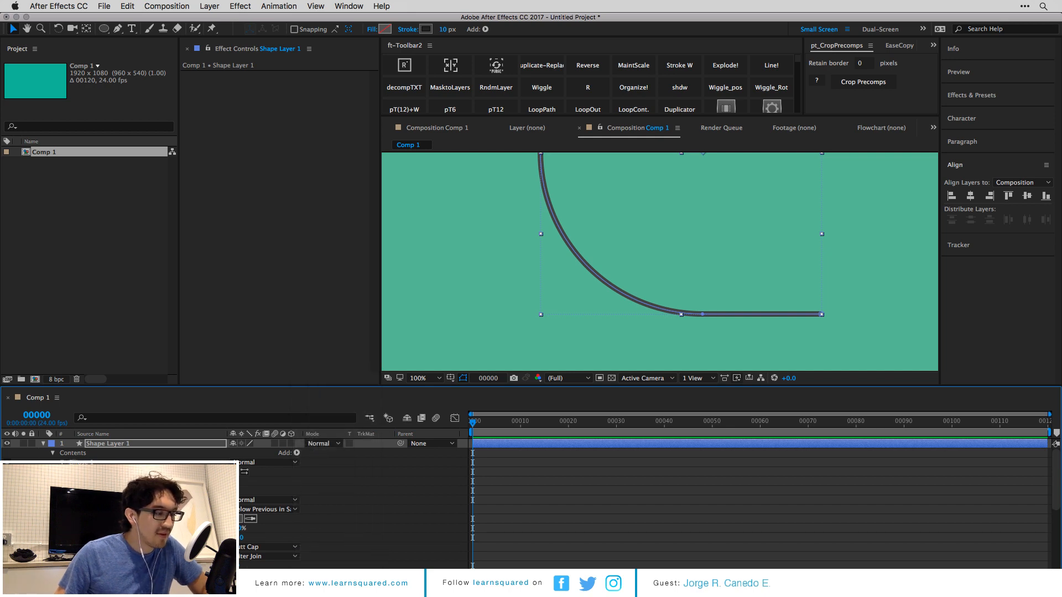
Reduce the Trim Paths End value to leave only a short piece at the right end of the straight segment.
{"action": "left_click", "coordinate": [72, 490]}
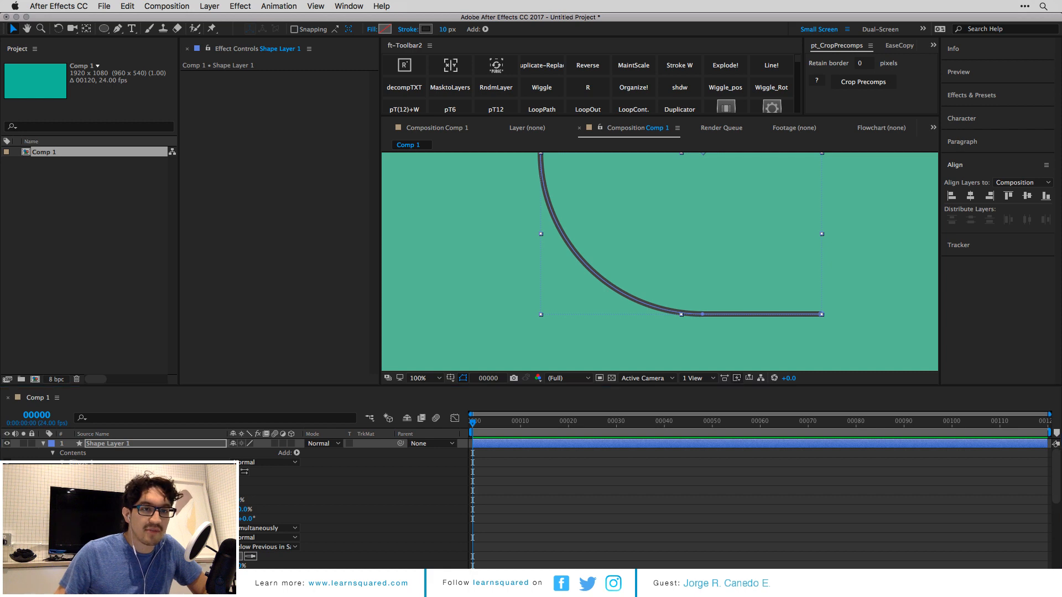
{"action": "left_click", "coordinate": [310, 521]}
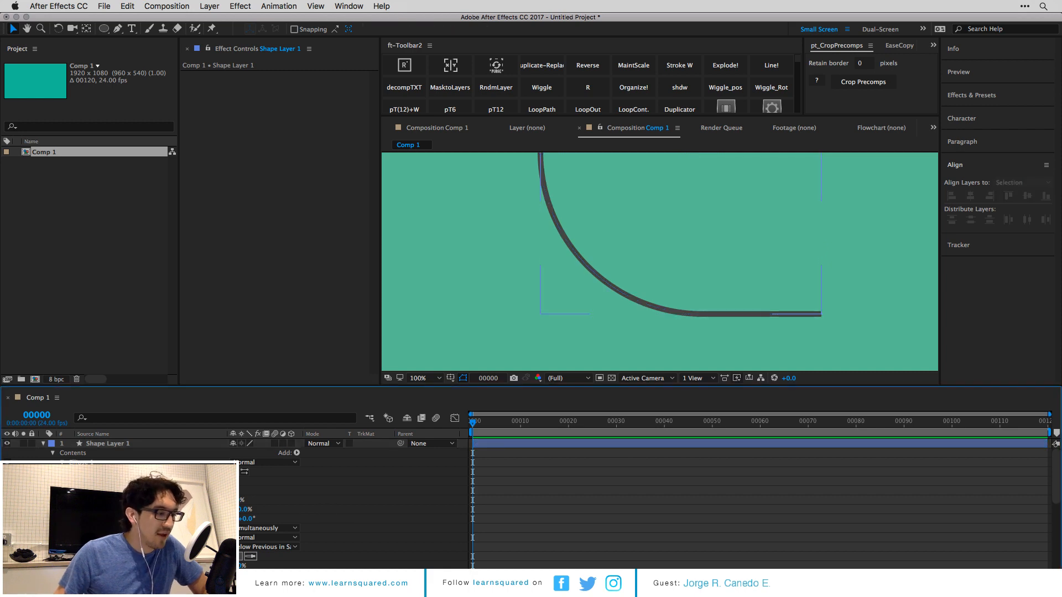
{"action": "mouse_move", "coordinate": [244, 509]}
{"action": "left_mouse_down"}
{"action": "mouse_move", "coordinate": [194, 510]}
{"action": "mouse_move", "coordinate": [237, 509]}
{"action": "mouse_move", "coordinate": [221, 509]}
{"action": "left_mouse_up"}
{"action": "scroll", "coordinate": [617, 277], "scroll_direction": "down", "scroll_amount": 1}
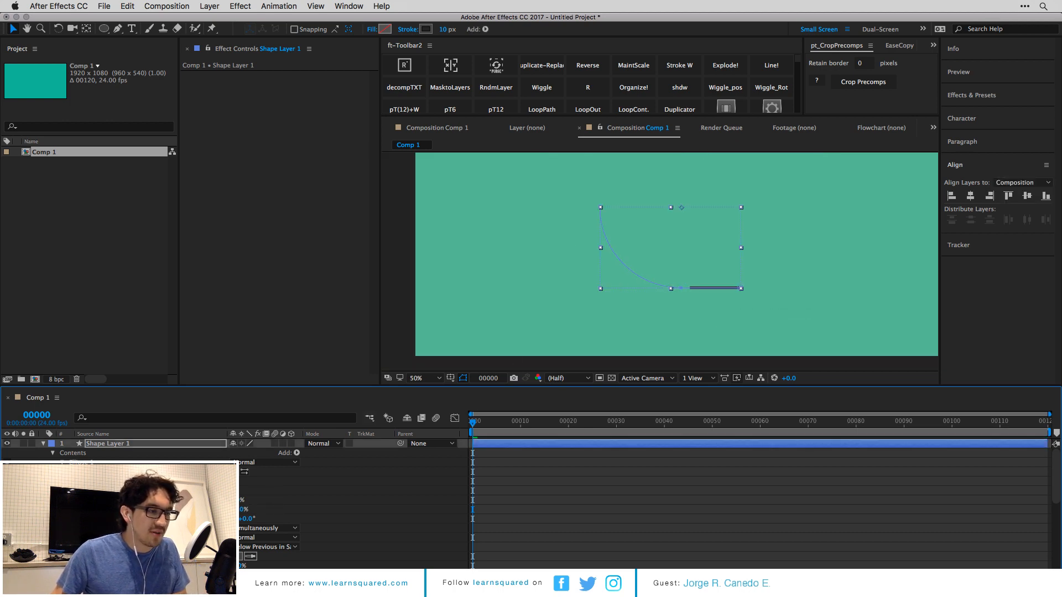
{"action": "left_click", "coordinate": [240, 510]}
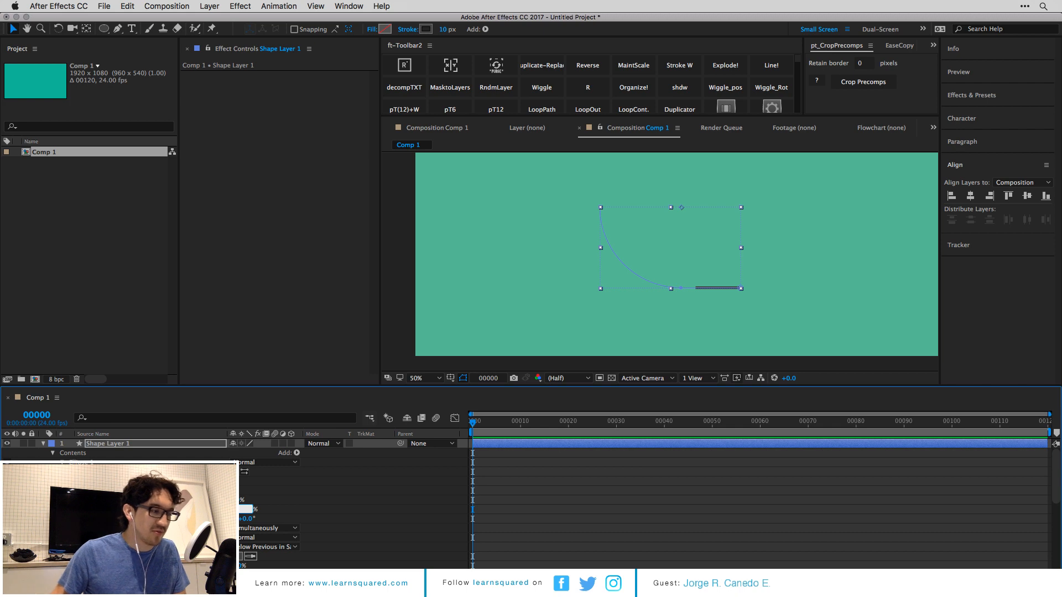
{"action": "key", "text": "Return"}
{"action": "scroll", "coordinate": [779, 272], "scroll_direction": "up", "scroll_amount": 2}
{"action": "left_click_drag", "start_coordinate": [779, 272], "coordinate": [722, 223]}
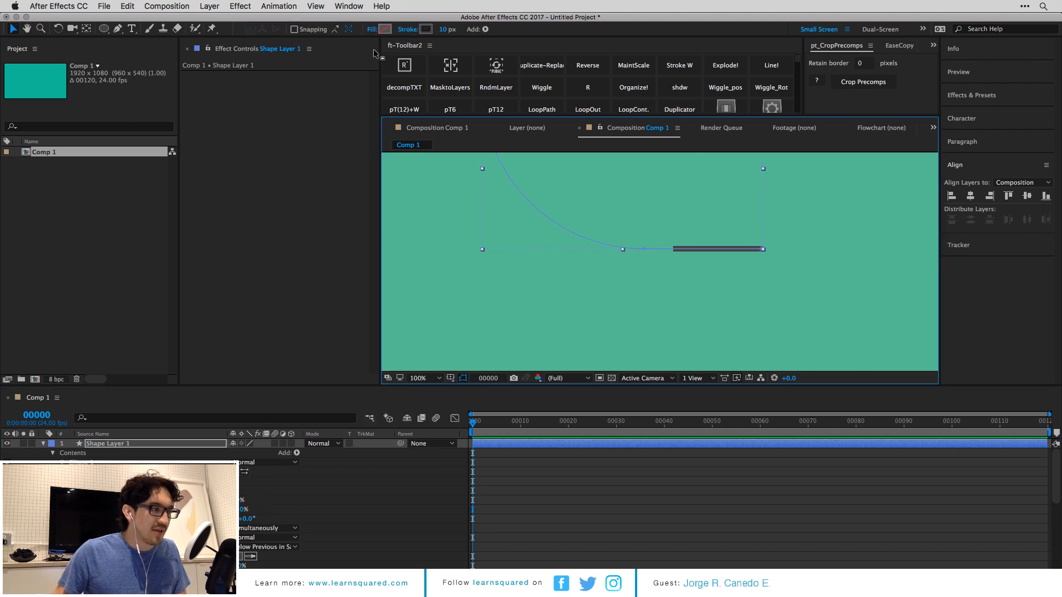
Set the path's stroke width to 100 px.
{"action": "left_click_drag", "start_coordinate": [446, 29], "coordinate": [488, 25]}
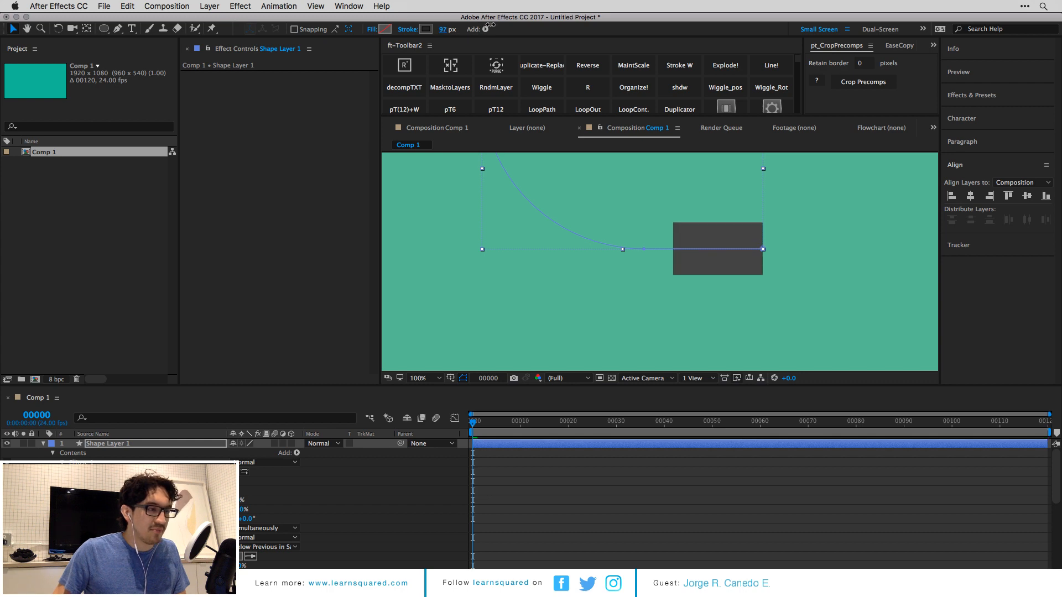
{"action": "left_click", "coordinate": [444, 29]}
{"action": "type", "text": "10"}
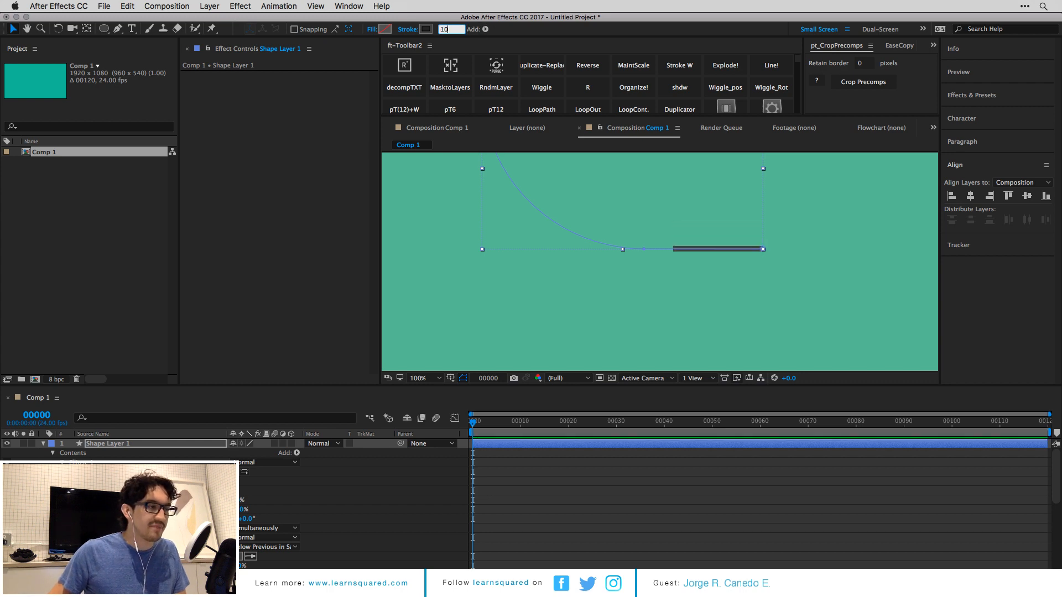
{"action": "type", "text": "0"}
{"action": "key", "text": "Return"}
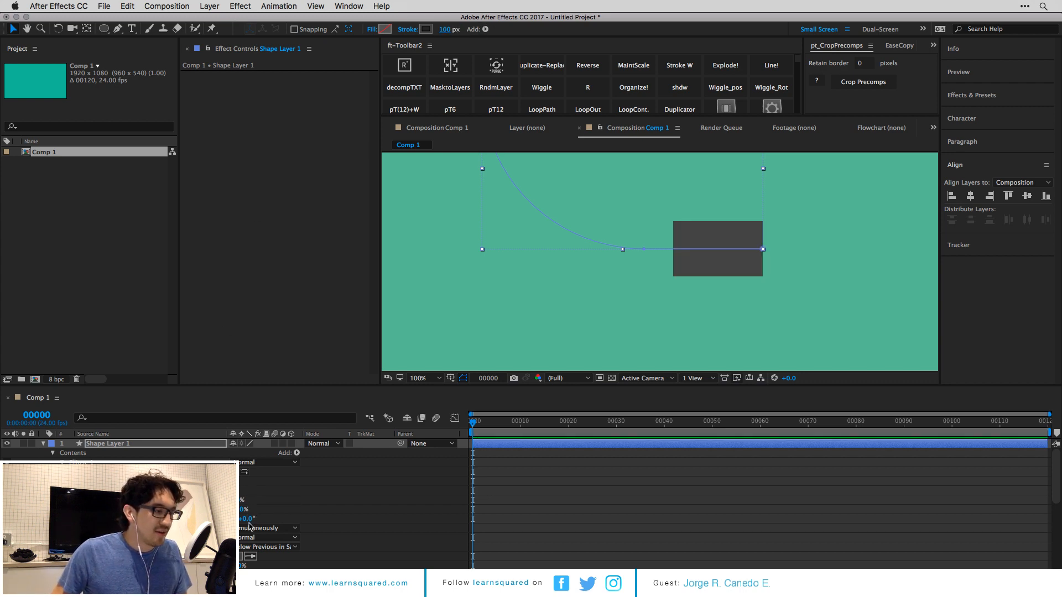
Raise the Trim Paths End value slightly to lengthen the thick bar, and collapse Shape Layer 1's properties.
{"action": "left_click_drag", "start_coordinate": [242, 510], "coordinate": [241, 510]}
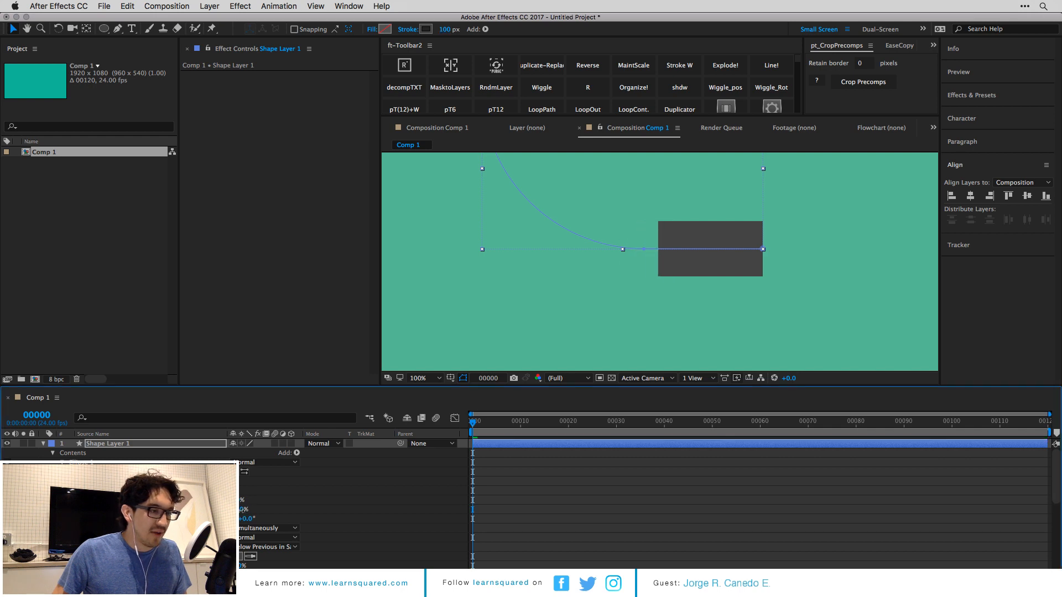
{"action": "left_click", "coordinate": [557, 522]}
{"action": "left_click", "coordinate": [517, 445]}
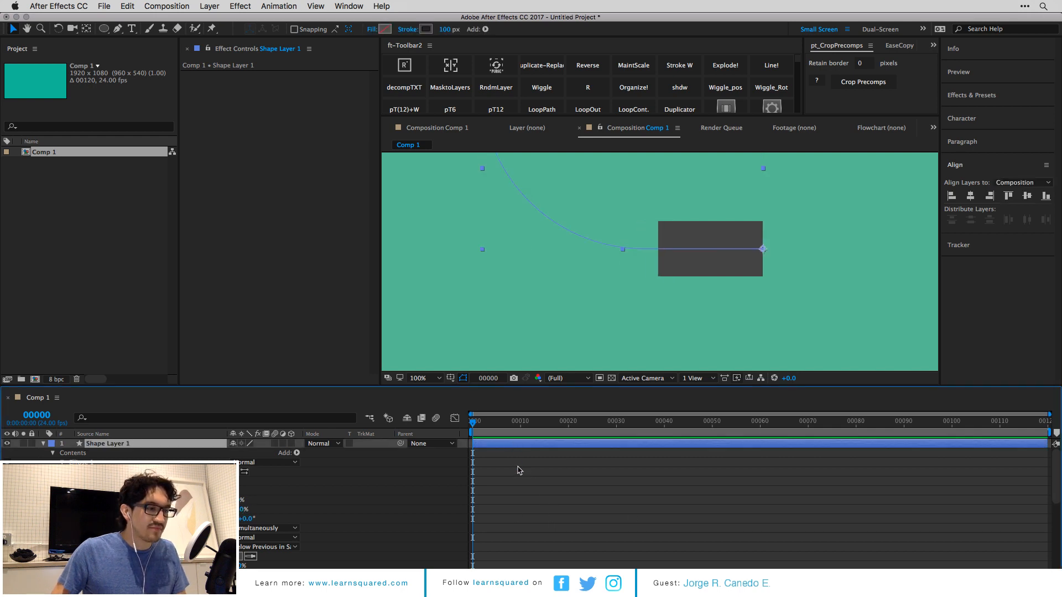
{"action": "key", "text": "u"}
{"action": "left_click", "coordinate": [497, 489]}
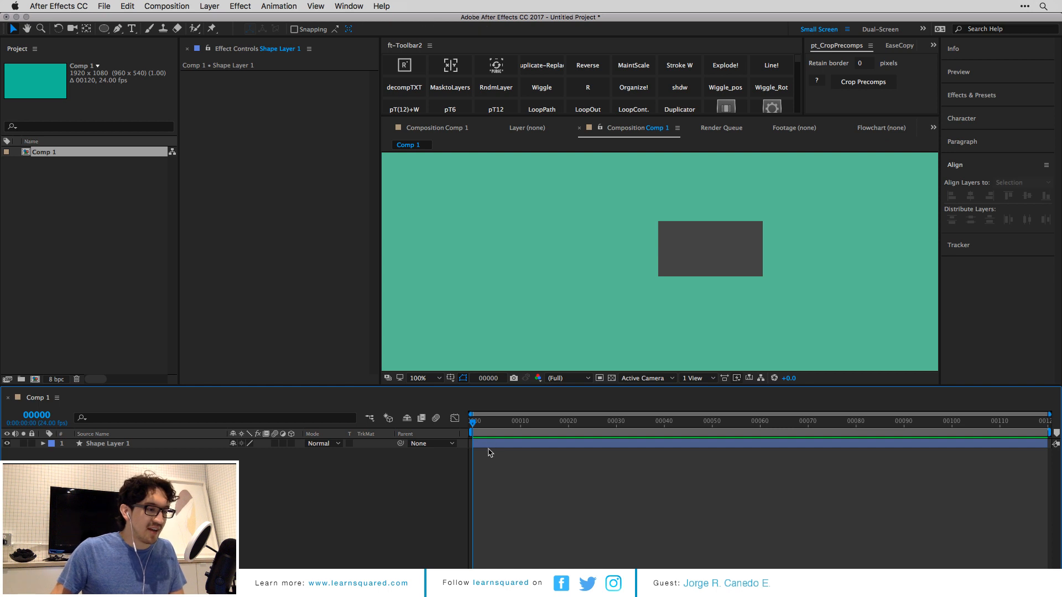
{"action": "left_click", "coordinate": [489, 445]}
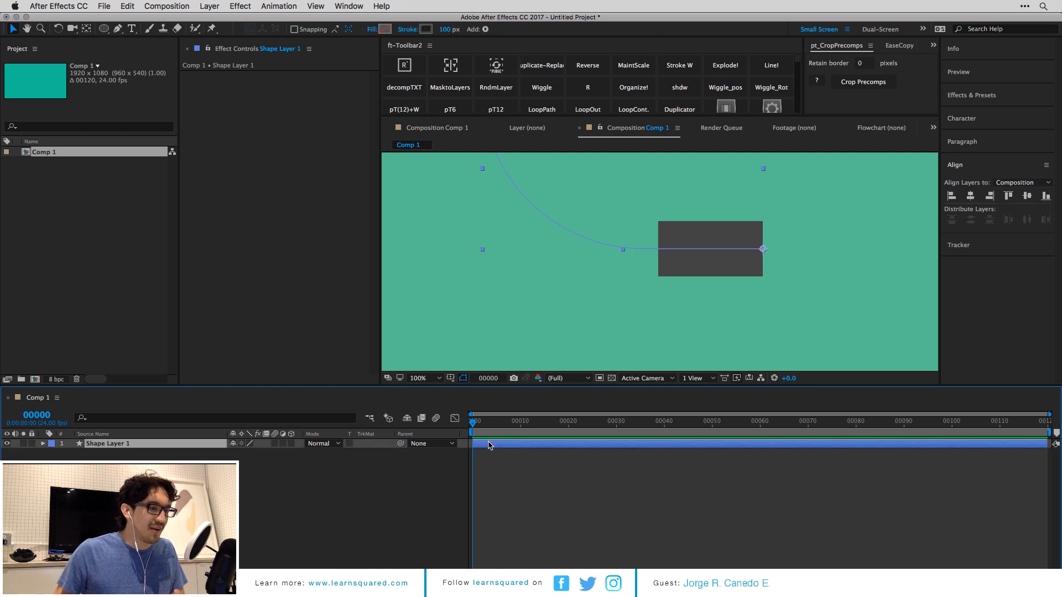
{"action": "left_click", "coordinate": [528, 484]}
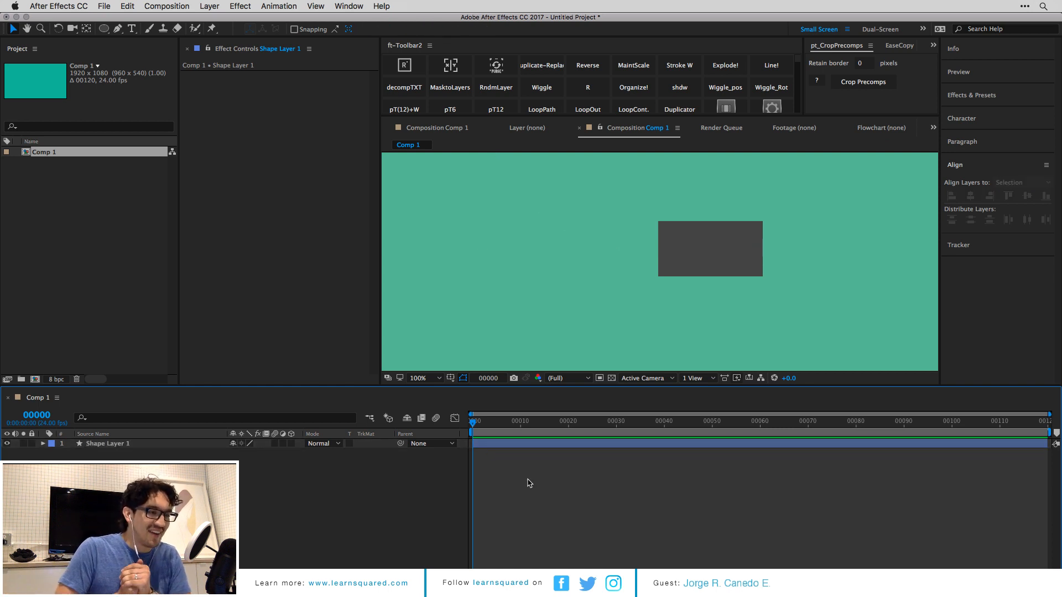
Switch to Chrome to compare the bending shape in the Client - Ad Dynamics frame, and return to After Effects.
{"action": "left_click", "coordinate": [509, 446]}
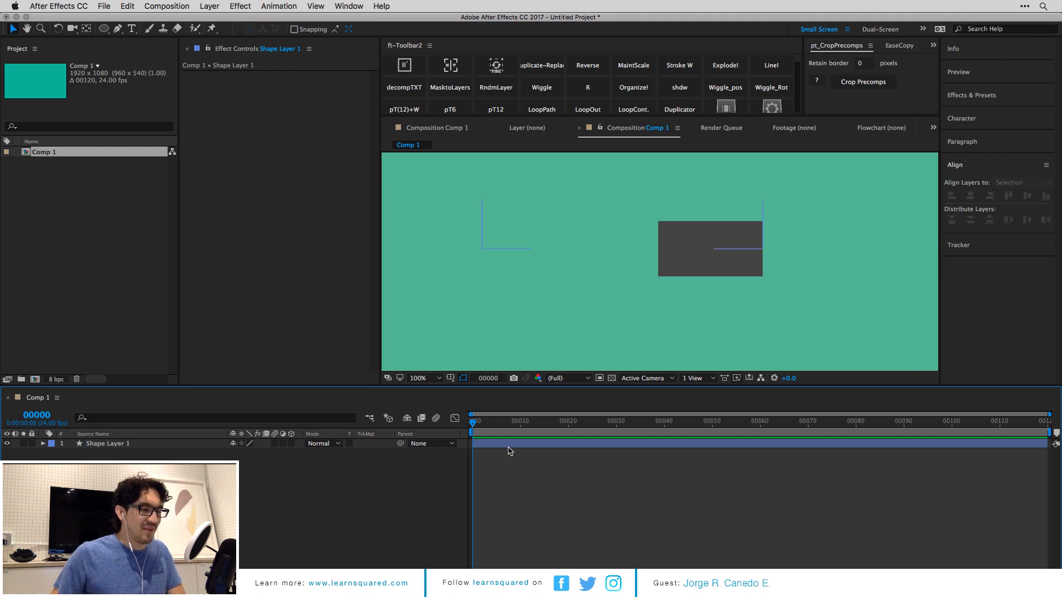
{"action": "key", "text": "super+Tab"}
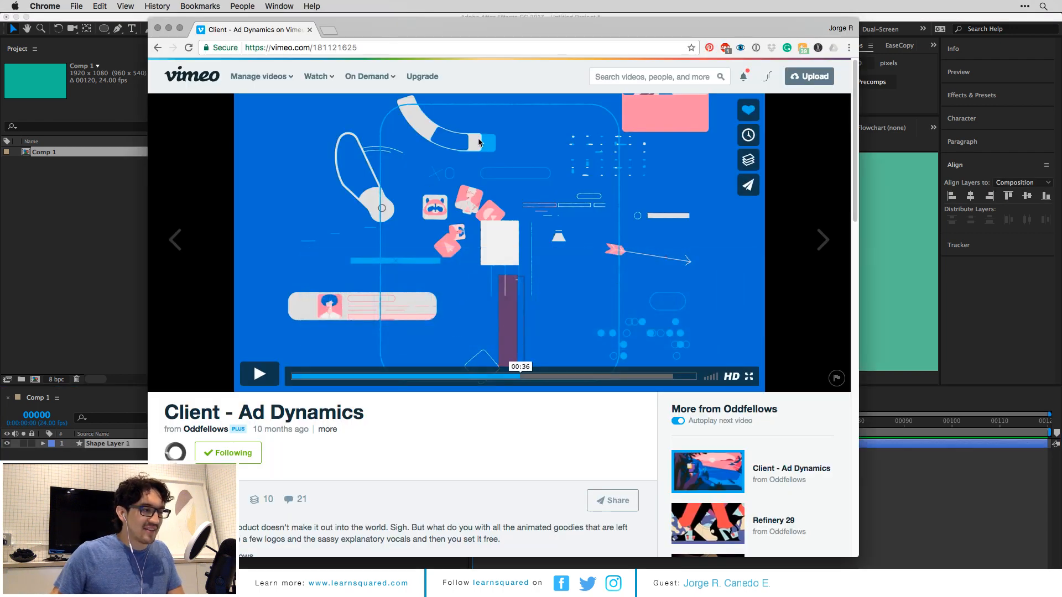
{"action": "key", "text": "super+Tab"}
{"action": "left_click", "coordinate": [609, 529]}
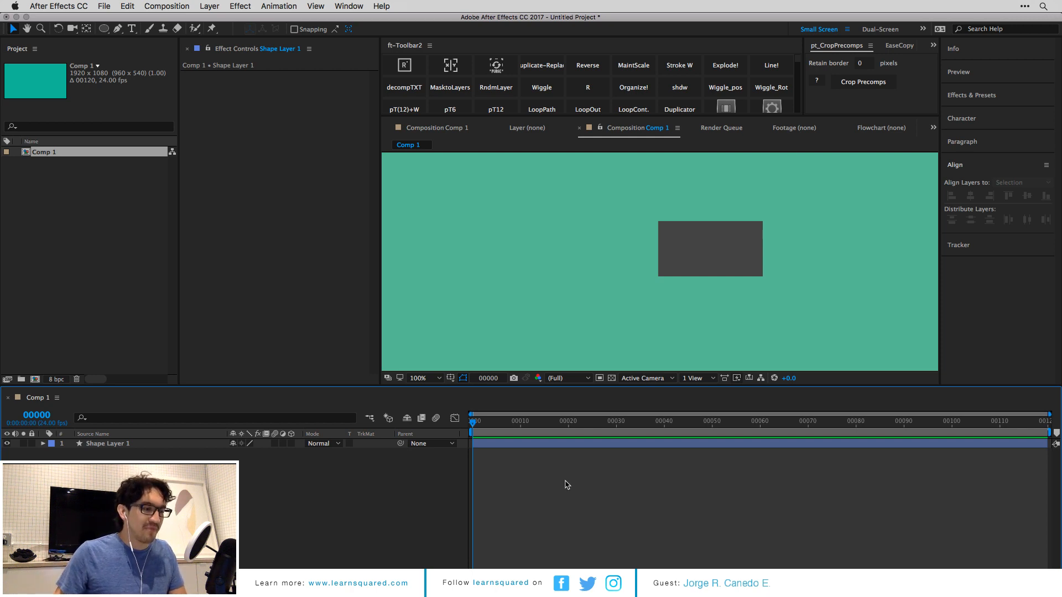
Apply the Gaussian Blur effect to Shape Layer 1.
{"action": "left_click", "coordinate": [501, 446]}
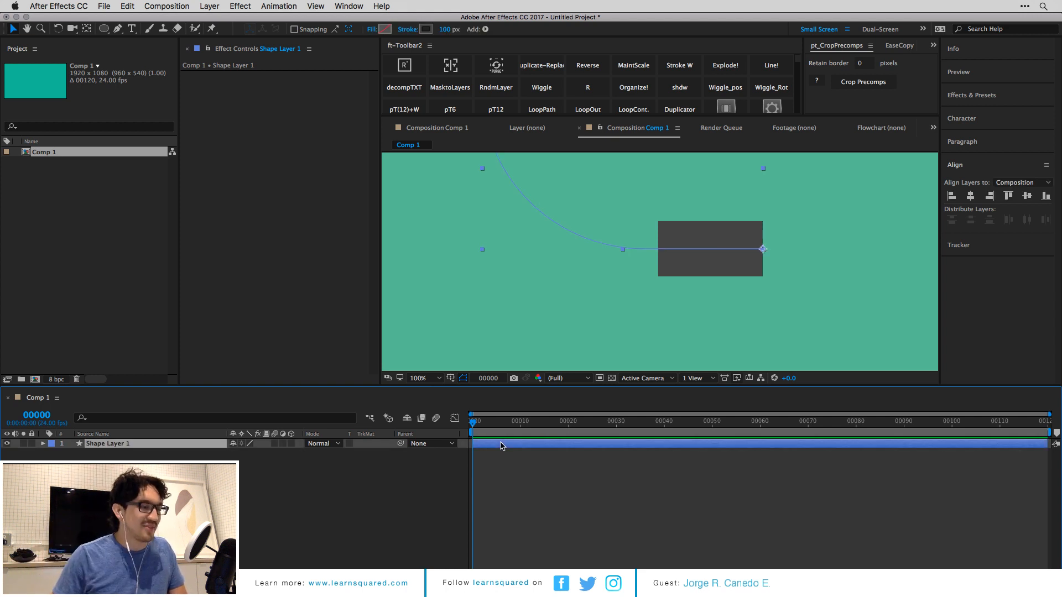
{"action": "left_click", "coordinate": [545, 520]}
{"action": "left_click", "coordinate": [188, 443]}
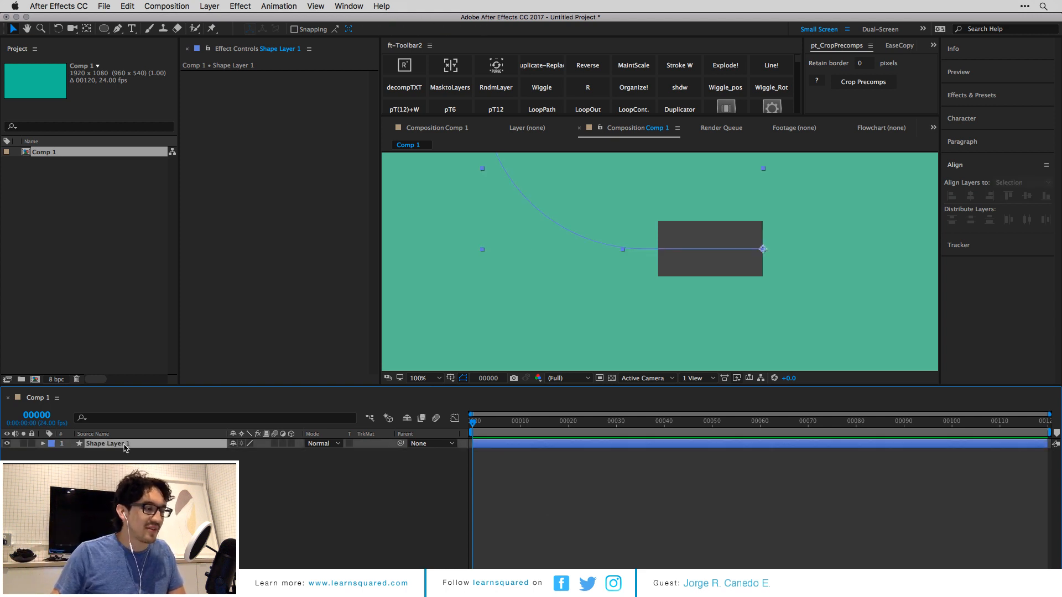
{"action": "left_click", "coordinate": [978, 95]}
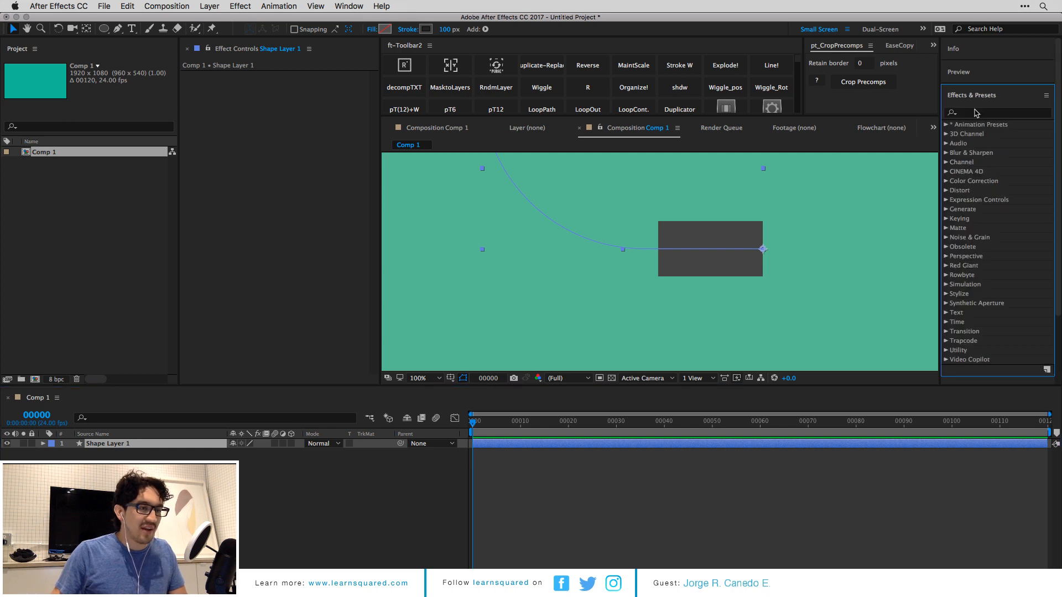
{"action": "left_click", "coordinate": [974, 111]}
{"action": "type", "text": "guau"}
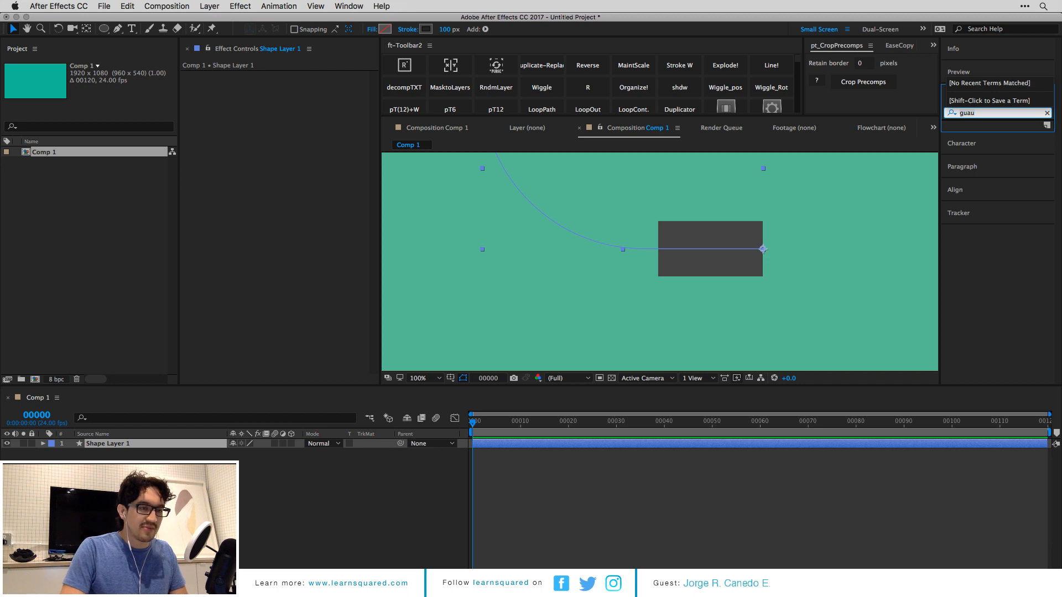
{"action": "key", "text": "BackSpace"}
{"action": "key", "text": "BackSpace"}
{"action": "key", "text": "BackSpace"}
{"action": "type", "text": "au"}
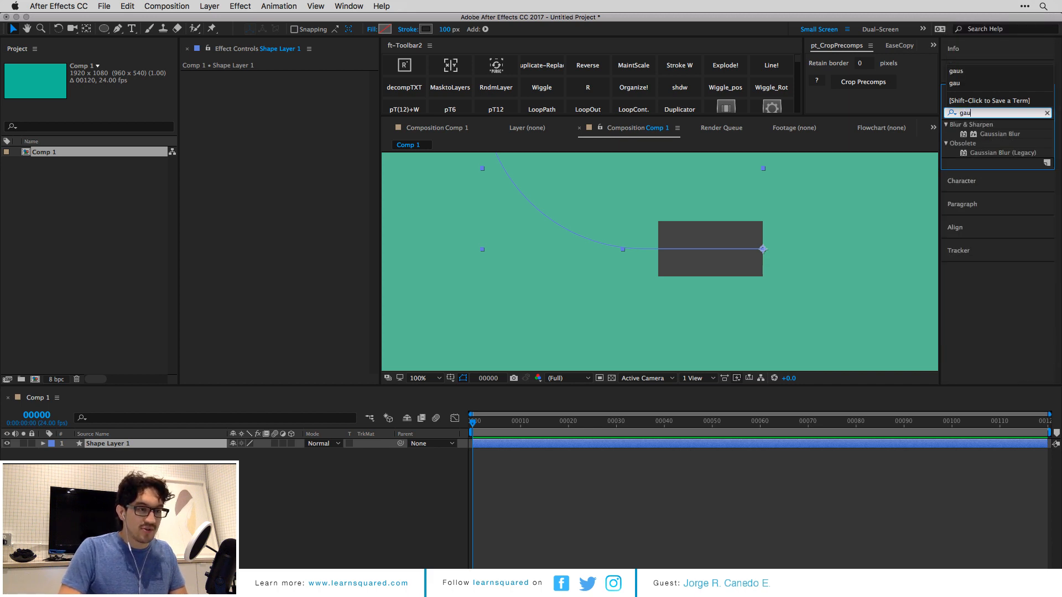
{"action": "double_click", "coordinate": [998, 135]}
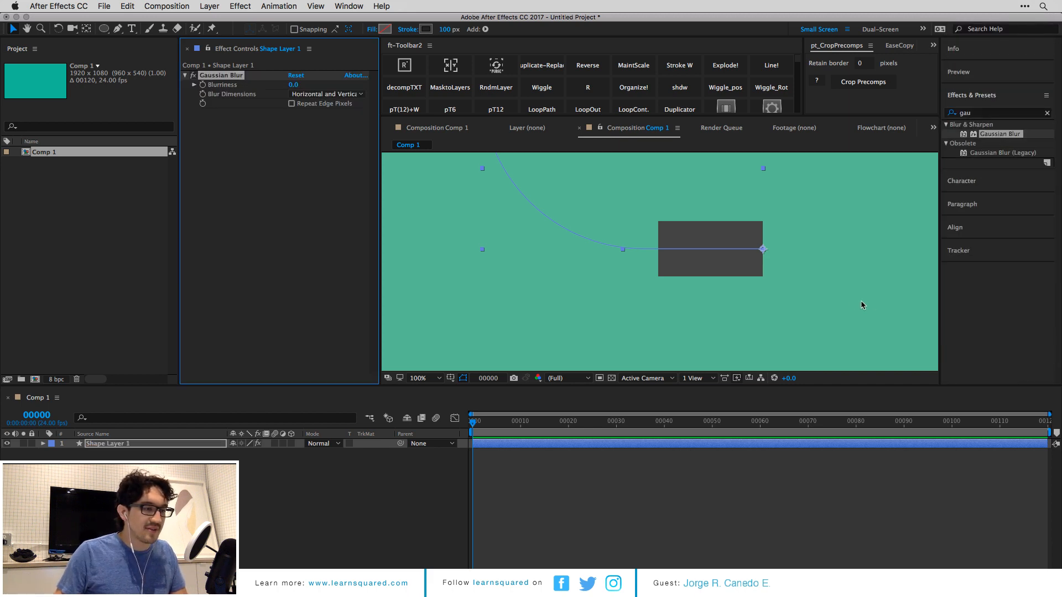
Set the Gaussian Blur's Blurriness to 25.
{"action": "left_click_drag", "start_coordinate": [292, 89], "coordinate": [378, 77]}
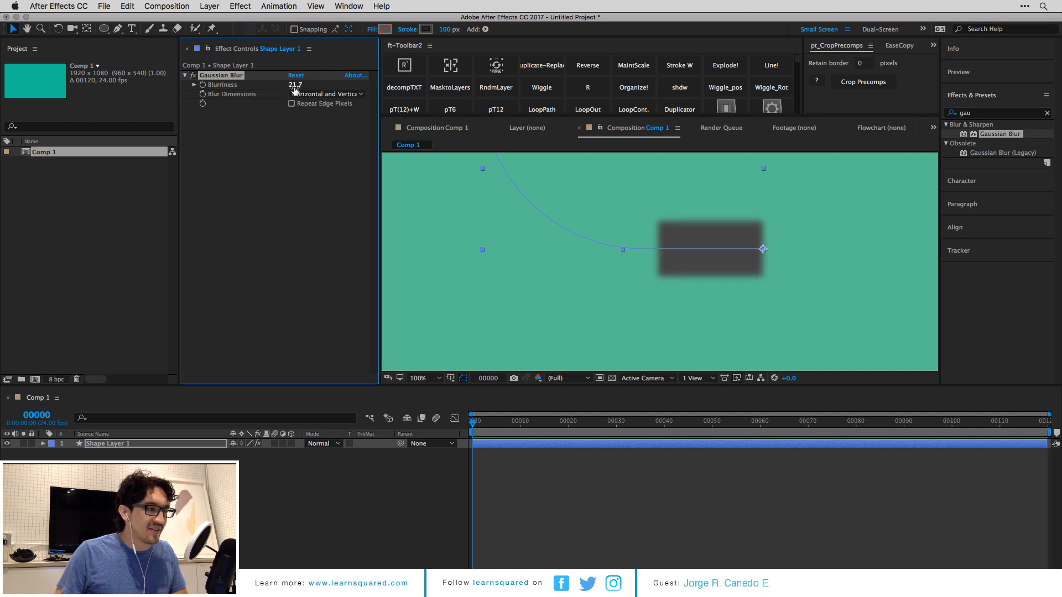
{"action": "left_click", "coordinate": [295, 87]}
{"action": "type", "text": "25"}
{"action": "key", "text": "Return"}
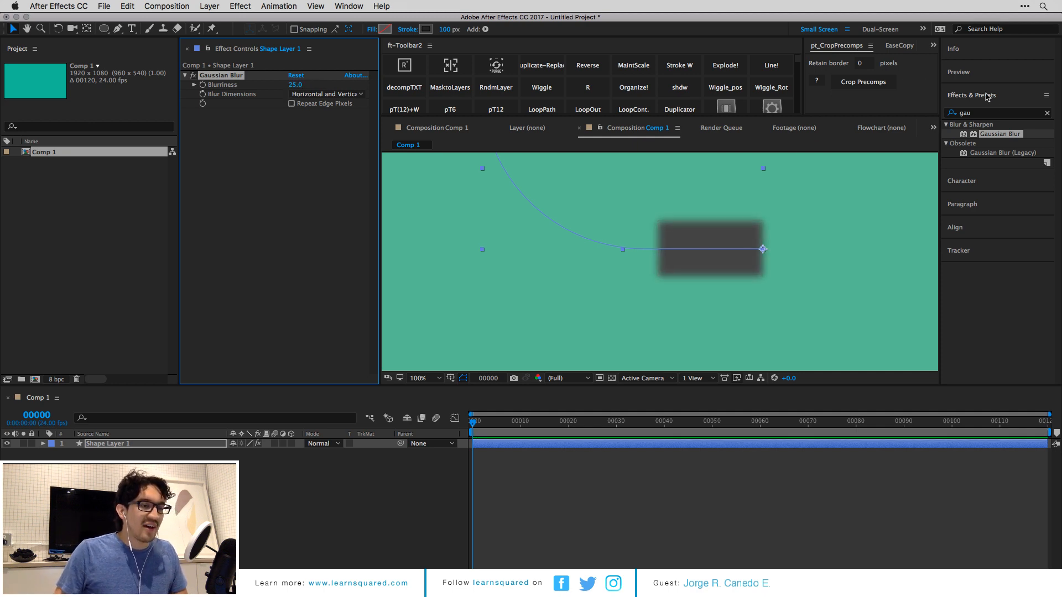
Add the Levels effect below Gaussian Blur on Shape Layer 1 and set its channel to Alpha.
{"action": "left_click", "coordinate": [997, 112]}
{"action": "type", "text": "leve"}
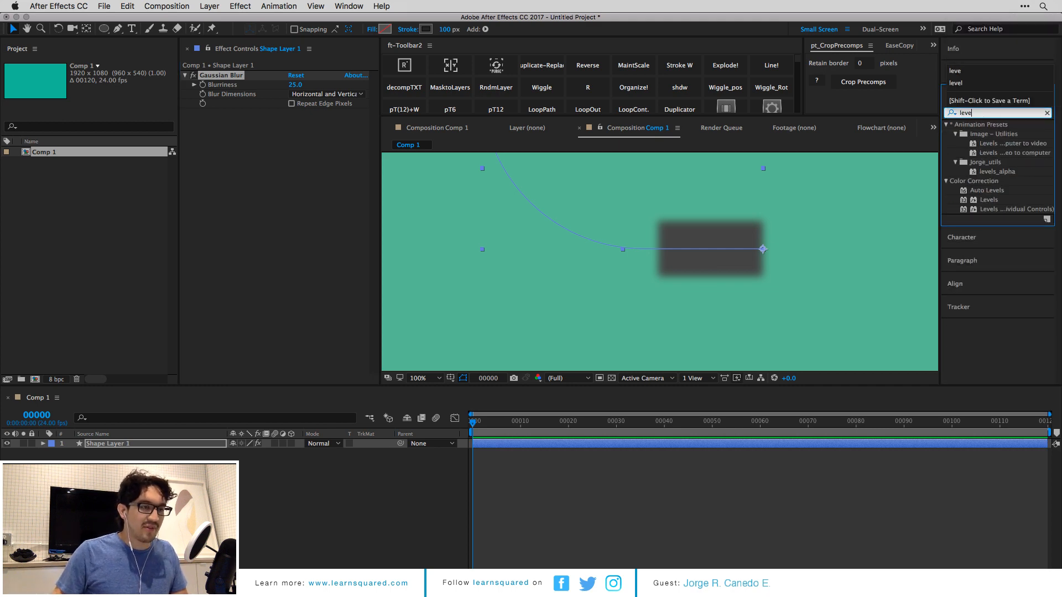
{"action": "left_click_drag", "start_coordinate": [989, 200], "coordinate": [310, 166]}
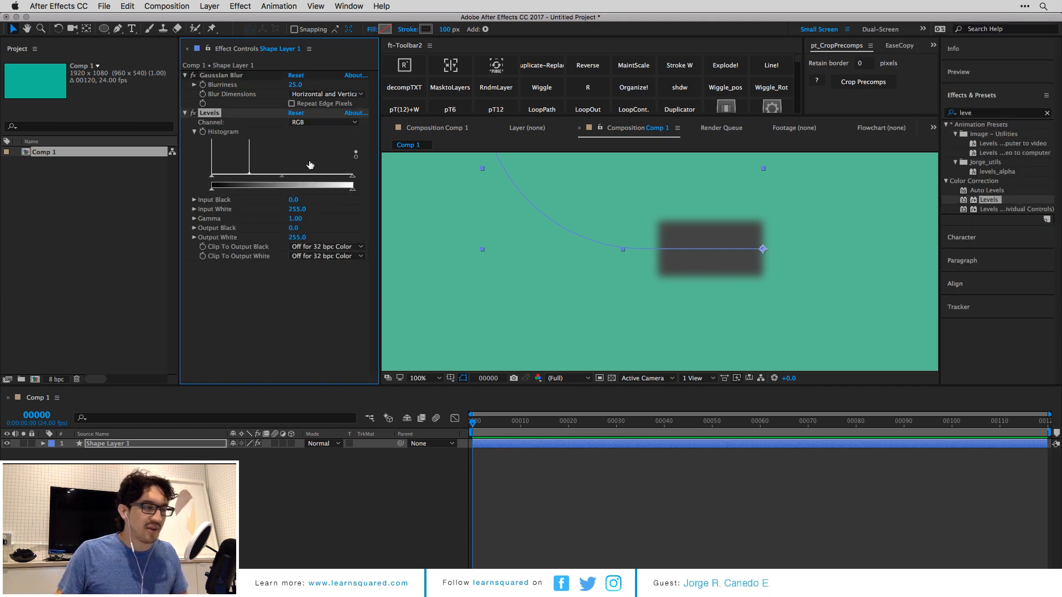
{"action": "left_click", "coordinate": [298, 122]}
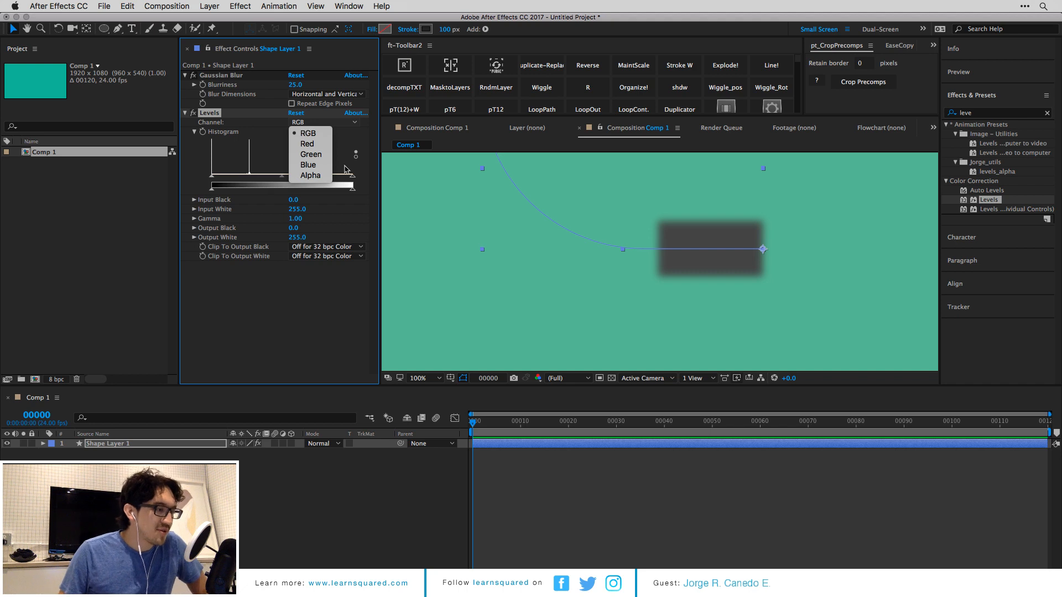
{"action": "left_click", "coordinate": [325, 254]}
{"action": "left_click", "coordinate": [338, 122]}
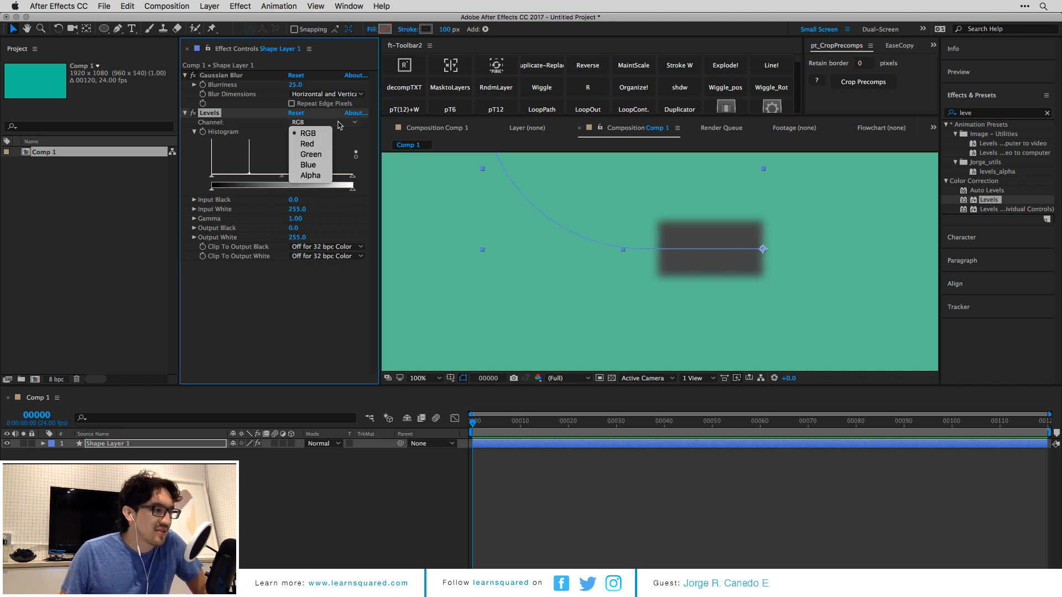
{"action": "left_click", "coordinate": [318, 176]}
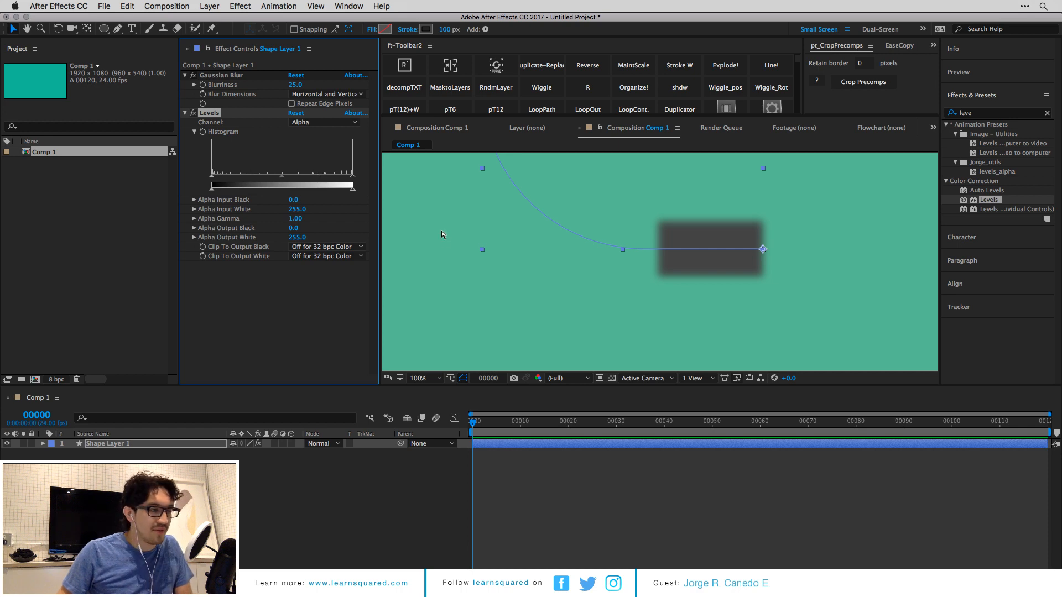
Tighten the blurred bar's alpha in Levels by setting Alpha Input Black to 181 and Alpha Input White to 183.
{"action": "key", "text": "super+Tab"}
{"action": "key", "text": "super+Tab"}
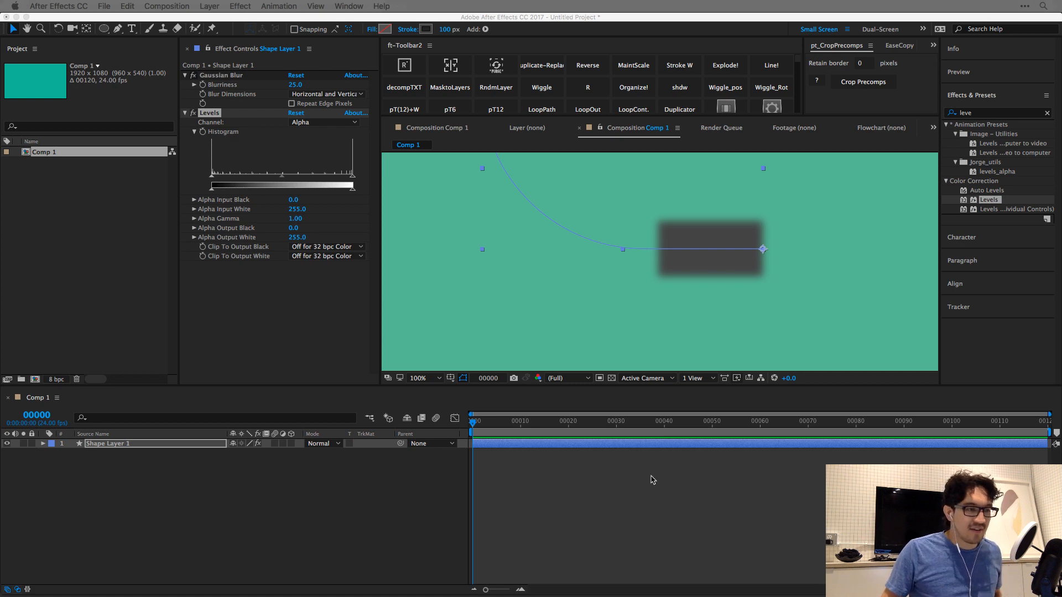
{"action": "left_click", "coordinate": [618, 511]}
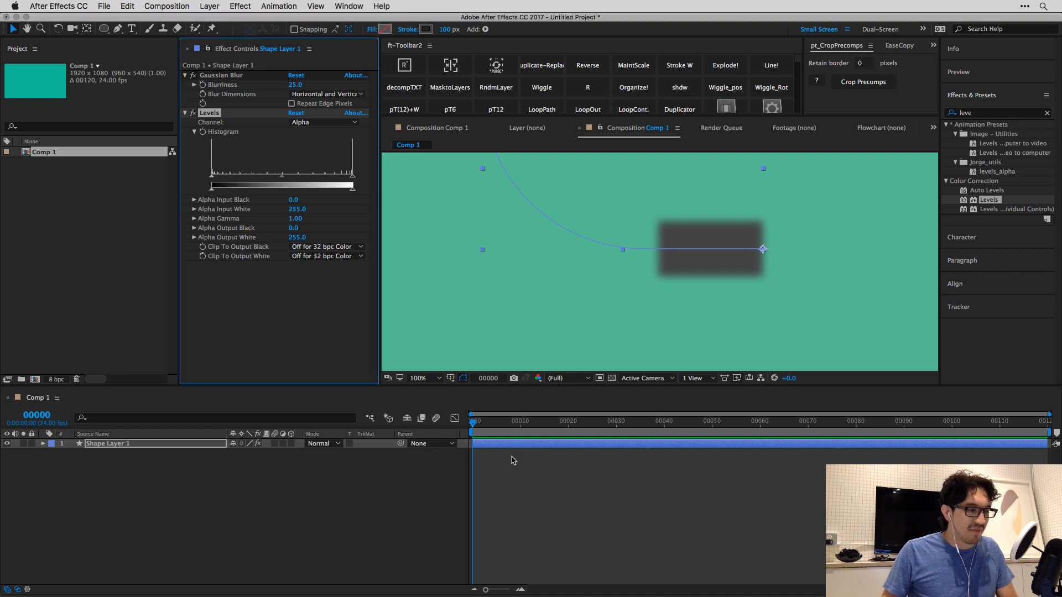
{"action": "left_click", "coordinate": [506, 443]}
{"action": "left_click", "coordinate": [272, 215]}
{"action": "left_click", "coordinate": [214, 113]}
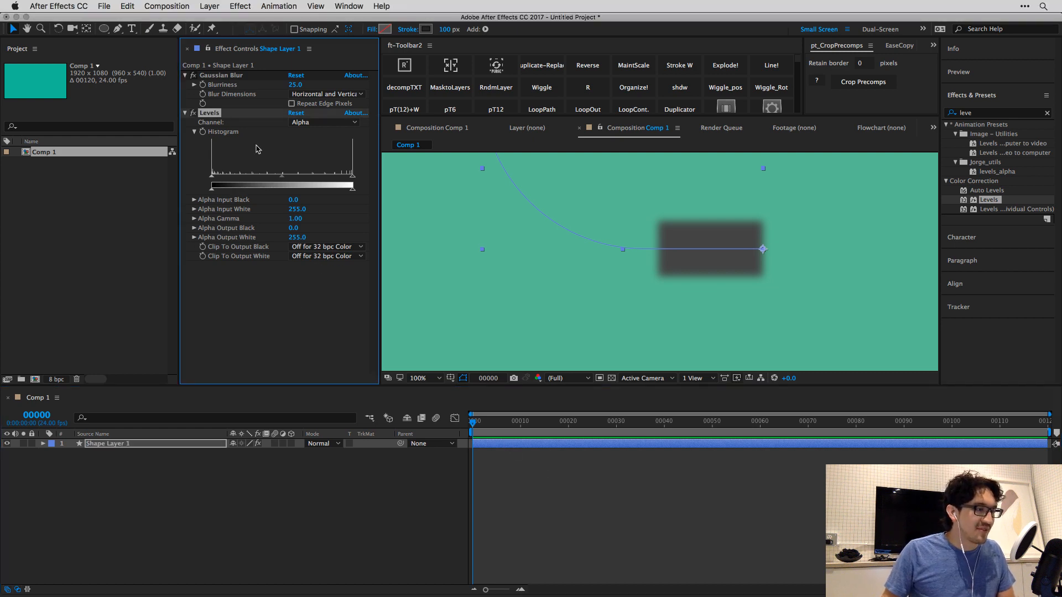
{"action": "left_click_drag", "start_coordinate": [214, 176], "coordinate": [266, 176]}
{"action": "left_click_drag", "start_coordinate": [352, 175], "coordinate": [313, 178]}
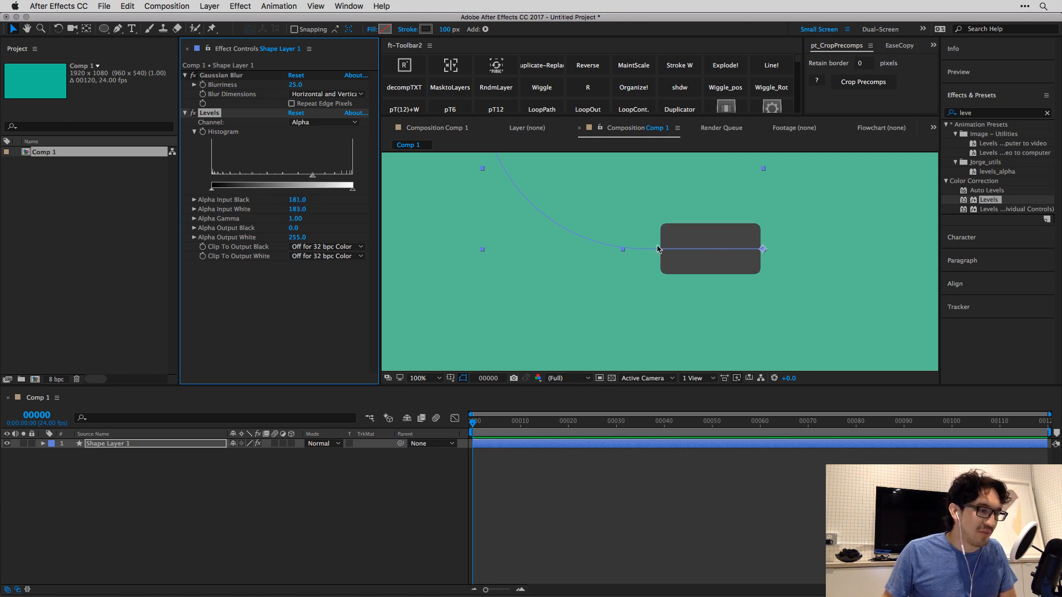
Inspect the bar's rounded upper-left corner up close and smooth its jagged edge by lowering Alpha Input Black to 170.
{"action": "scroll", "coordinate": [724, 259], "scroll_direction": "up", "scroll_amount": 2}
{"action": "left_click_drag", "start_coordinate": [703, 226], "coordinate": [661, 304]}
{"action": "scroll", "coordinate": [661, 250], "scroll_direction": "up", "scroll_amount": 1}
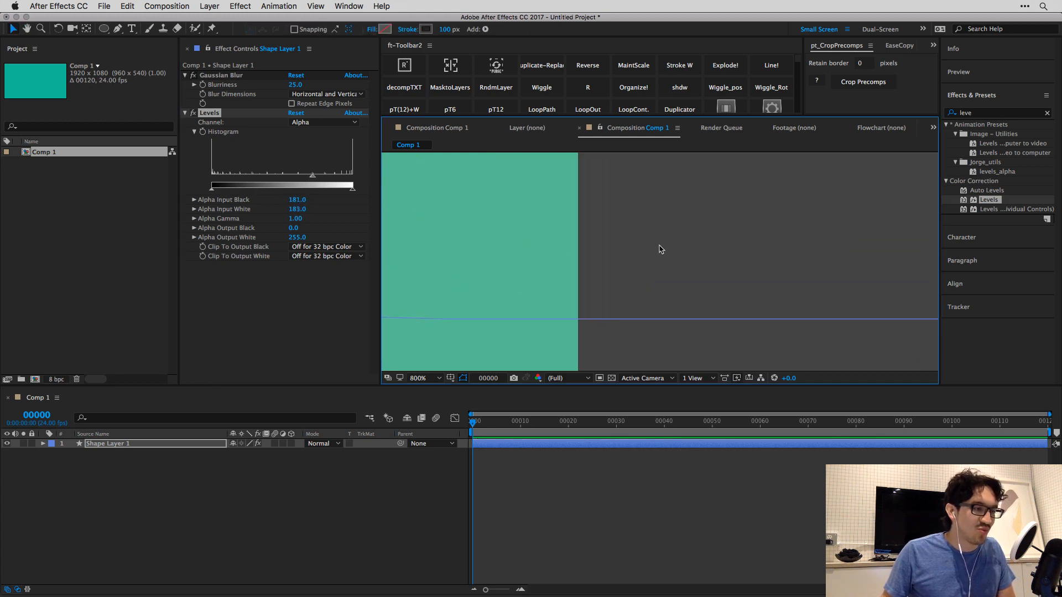
{"action": "left_click_drag", "start_coordinate": [656, 222], "coordinate": [654, 306]}
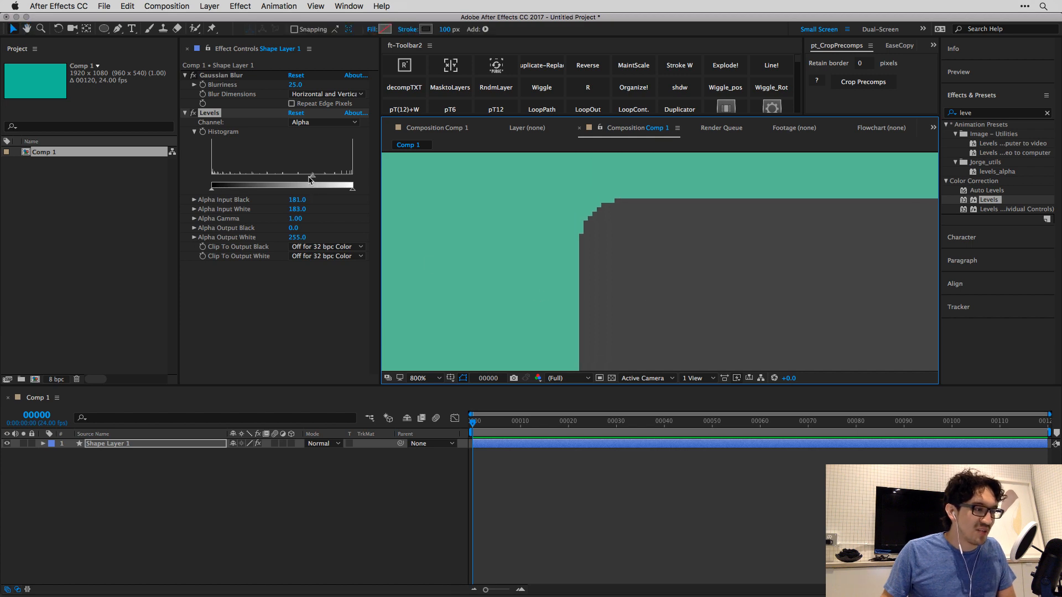
{"action": "left_click_drag", "start_coordinate": [310, 180], "coordinate": [305, 180]}
{"action": "scroll", "coordinate": [672, 292], "scroll_direction": "down", "scroll_amount": 1}
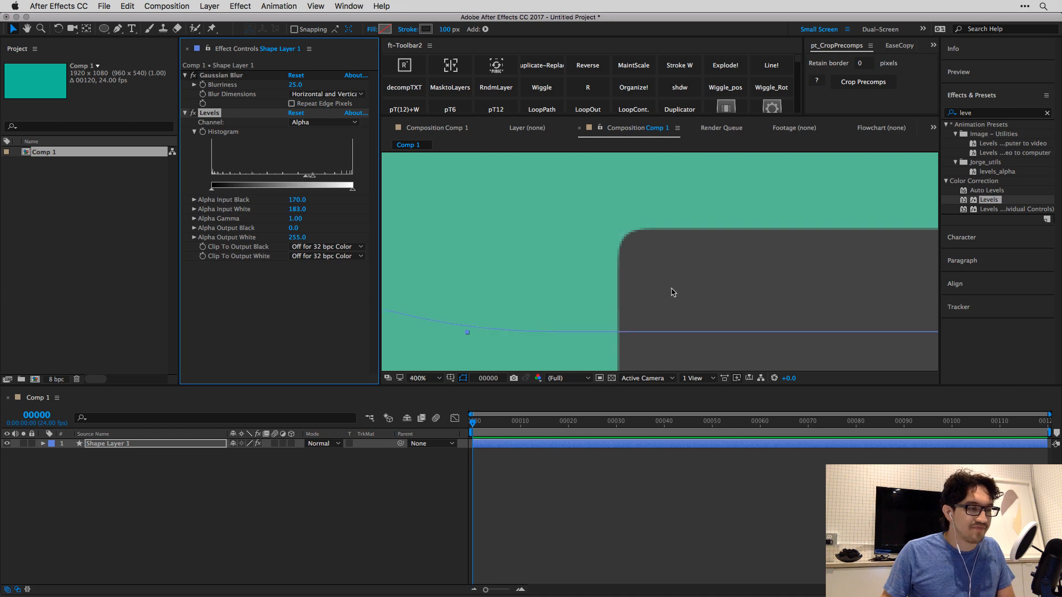
{"action": "scroll", "coordinate": [672, 292], "scroll_direction": "down", "scroll_amount": 2}
Expand Shape Layer 1 to show its Trim Paths and Stroke properties.
{"action": "left_click", "coordinate": [703, 488]}
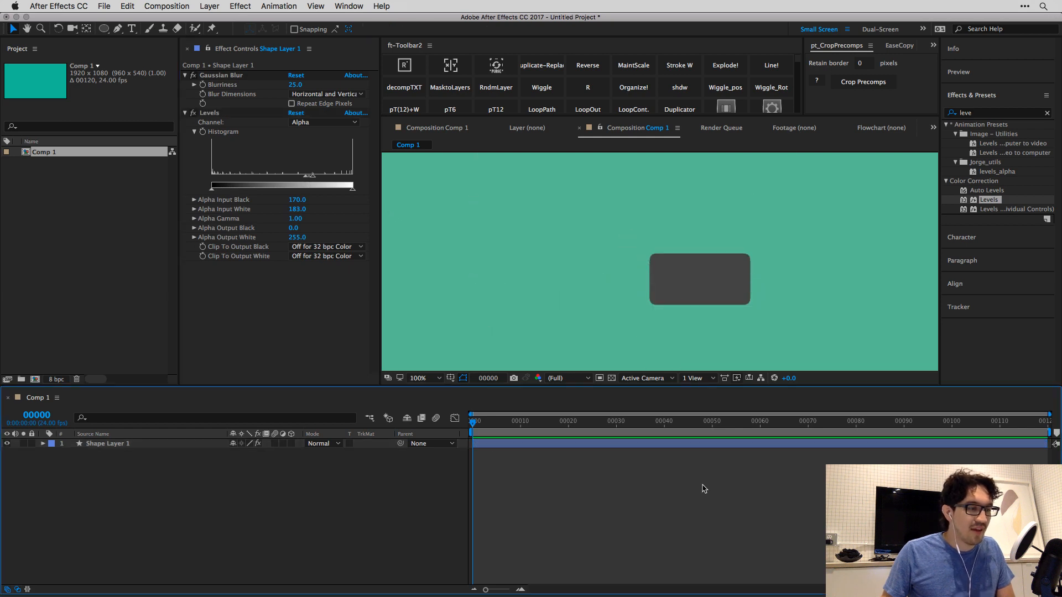
{"action": "left_click", "coordinate": [613, 442]}
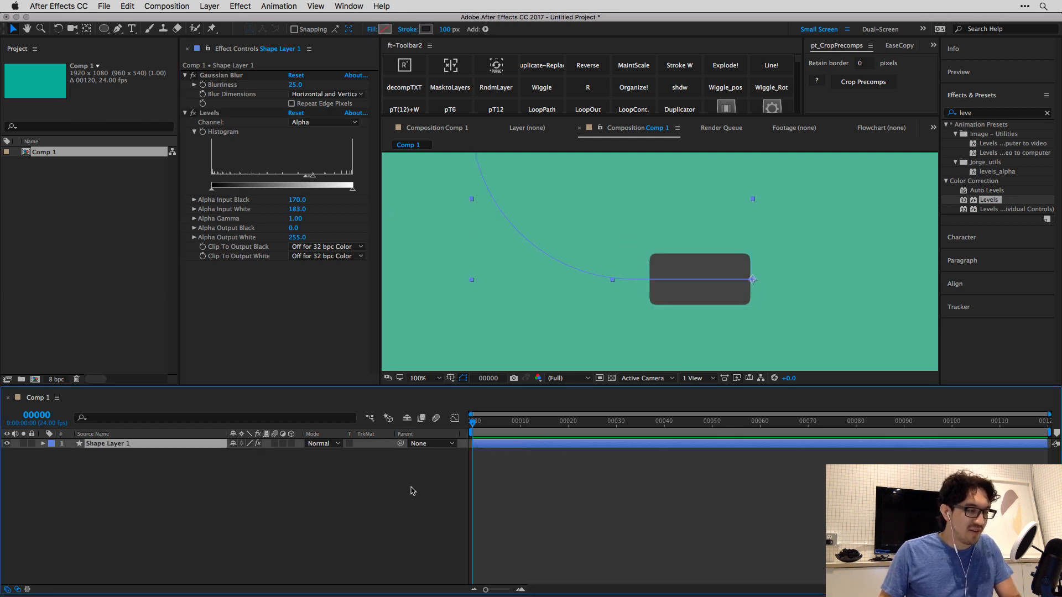
{"action": "left_click", "coordinate": [43, 444]}
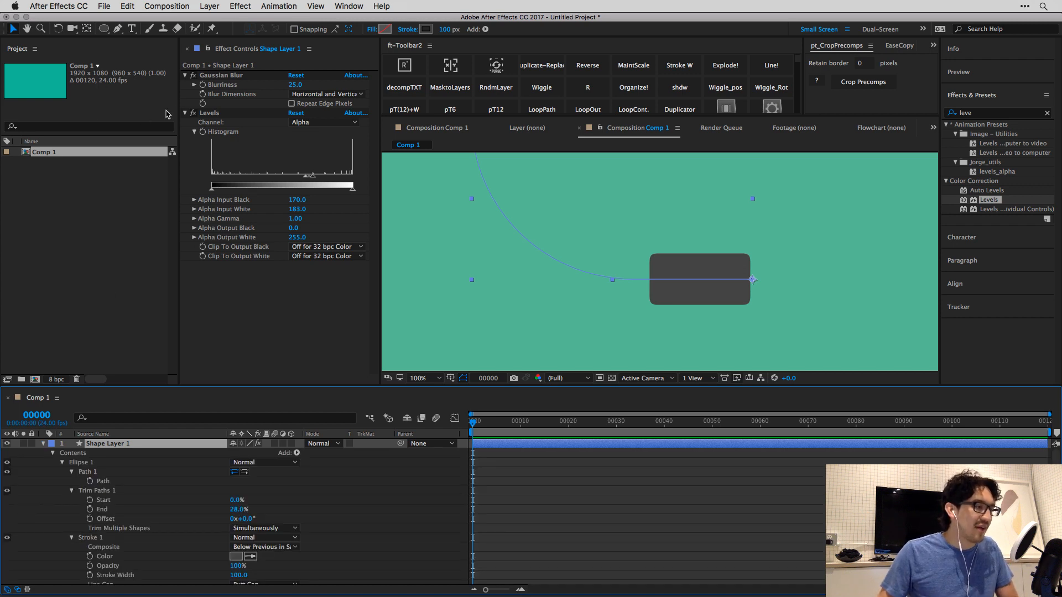
Open the Save Animation Preset dialog for the Gaussian Blur and Levels effects, and cancel without saving.
{"action": "left_click", "coordinate": [218, 115]}
{"action": "left_click", "coordinate": [215, 80], "text": "shift"}
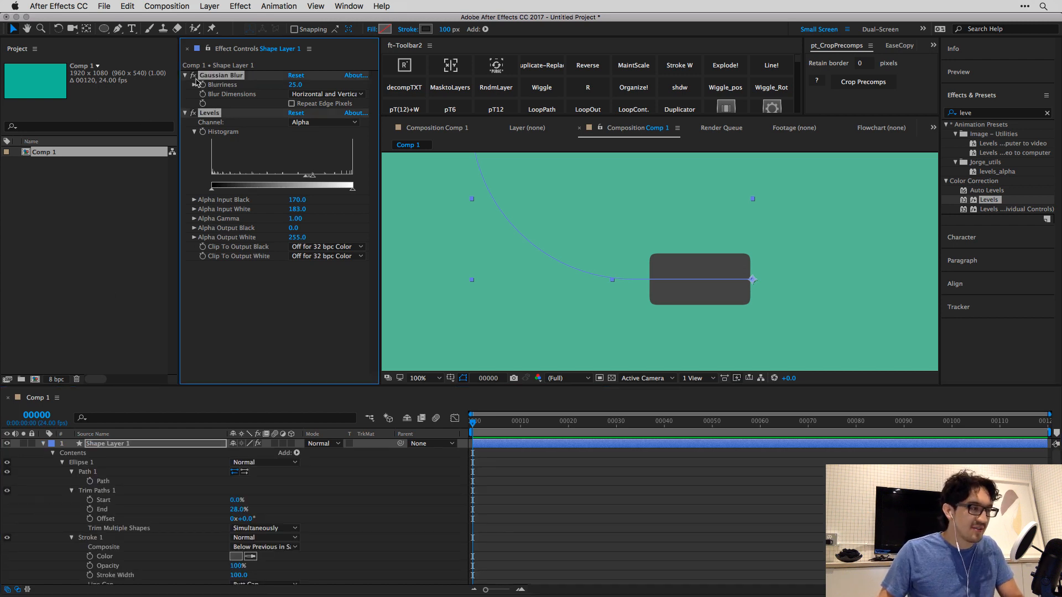
{"action": "left_click", "coordinate": [309, 49]}
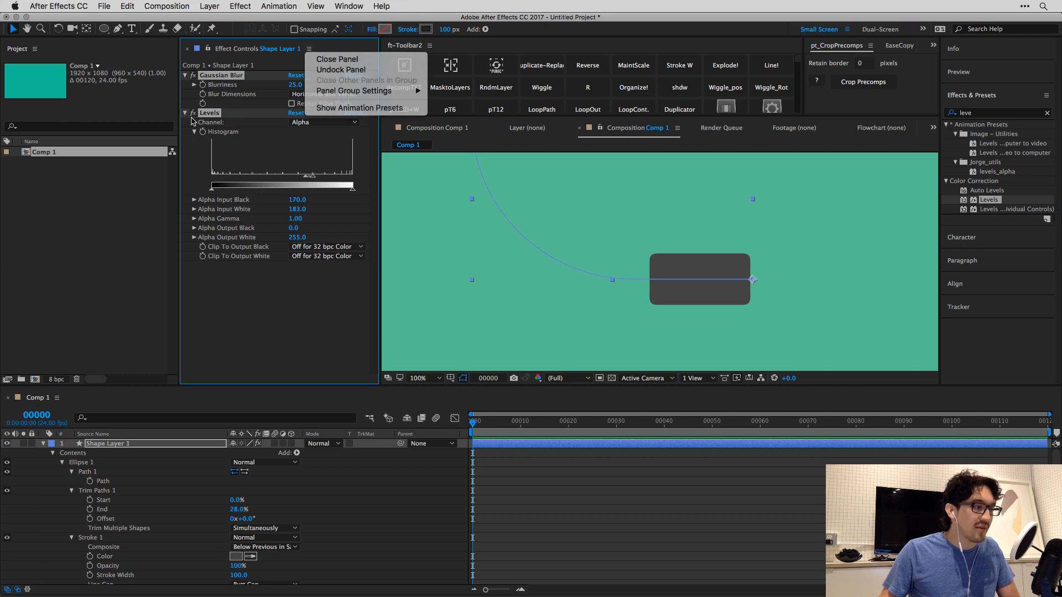
{"action": "key", "text": "Escape"}
{"action": "left_click", "coordinate": [240, 6]}
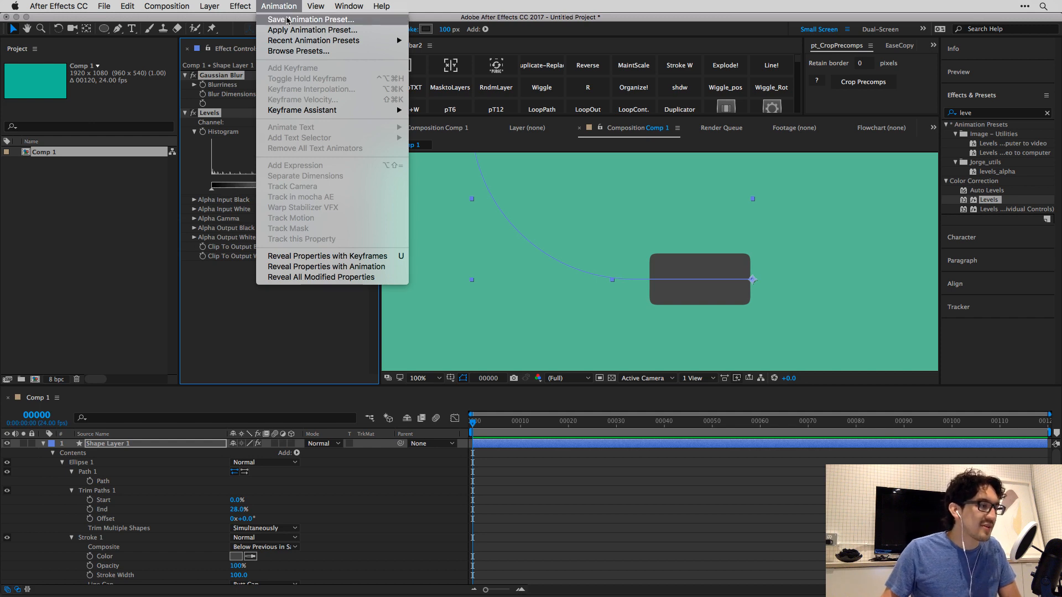
{"action": "left_click", "coordinate": [287, 21]}
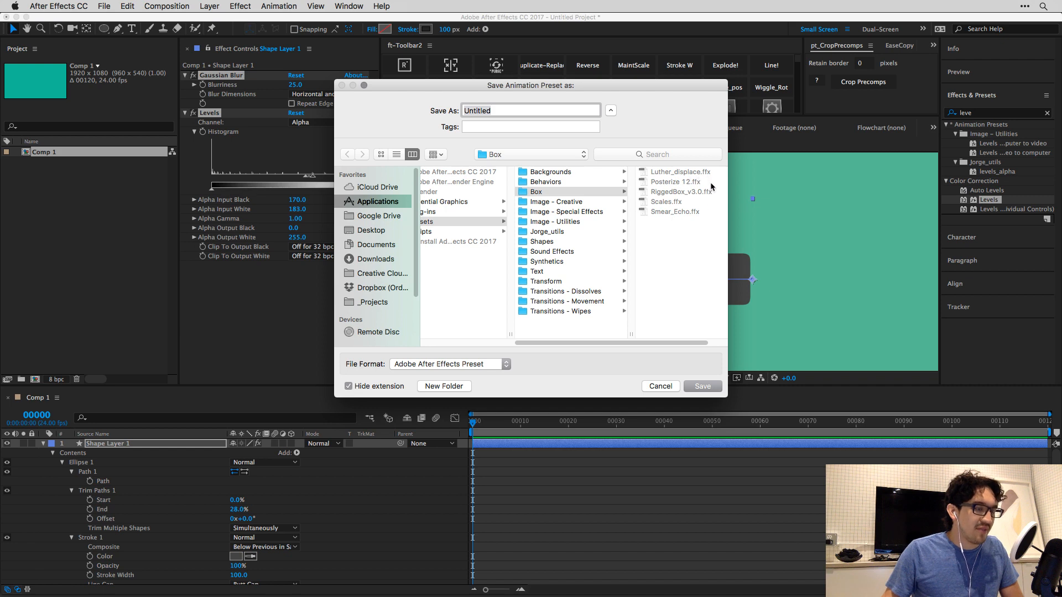
{"action": "left_click", "coordinate": [669, 388]}
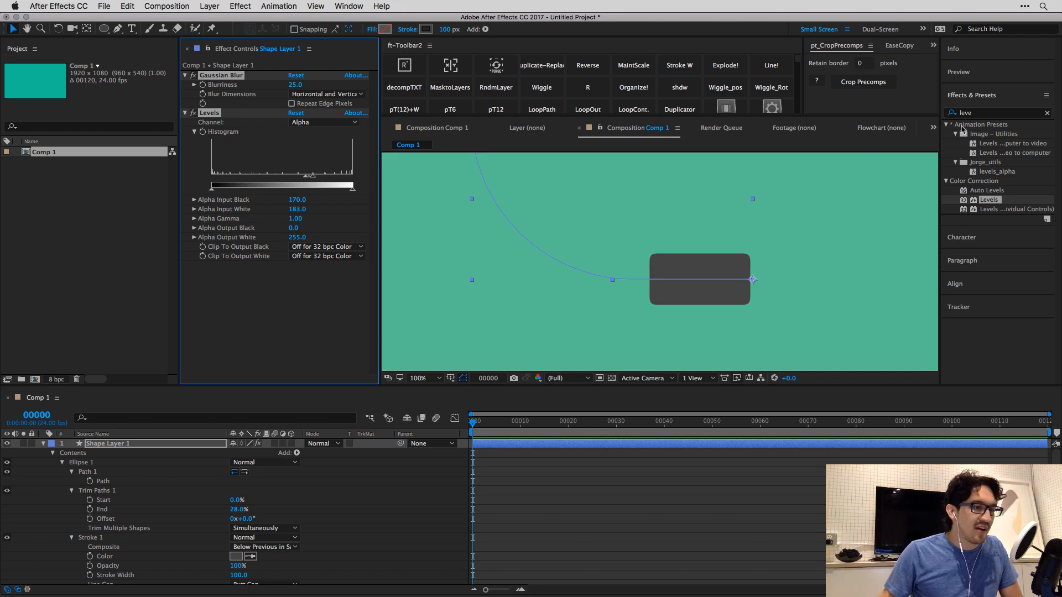
Enable keyframing at frame 0 for the Trim Paths Start, End and Offset, and show only Shape Layer 1's keyframed properties.
{"action": "left_click", "coordinate": [998, 114]}
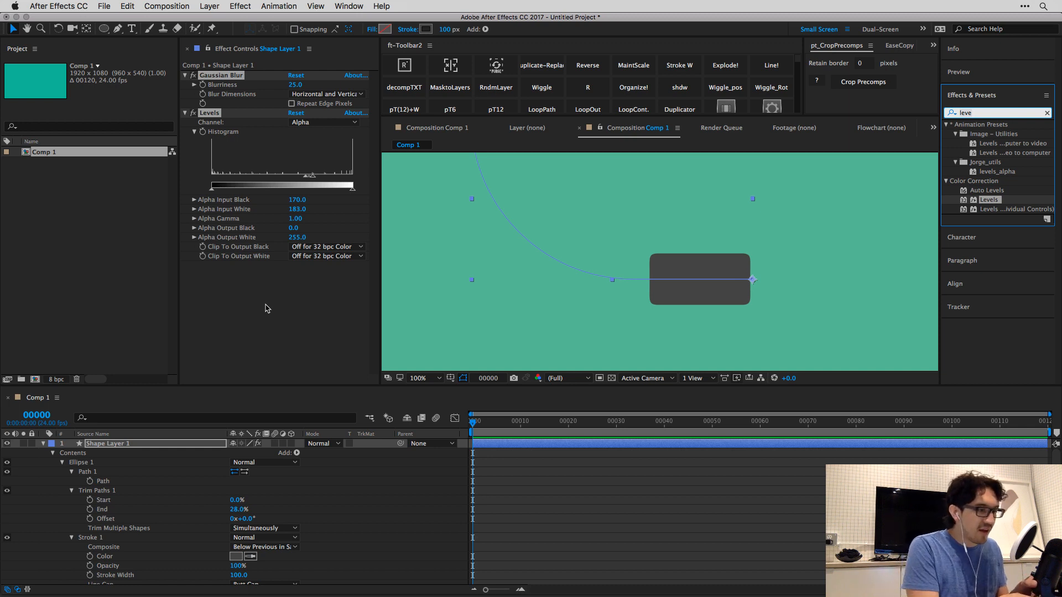
{"action": "left_click", "coordinate": [511, 461]}
{"action": "scroll", "coordinate": [190, 500], "scroll_direction": "down", "scroll_amount": 2}
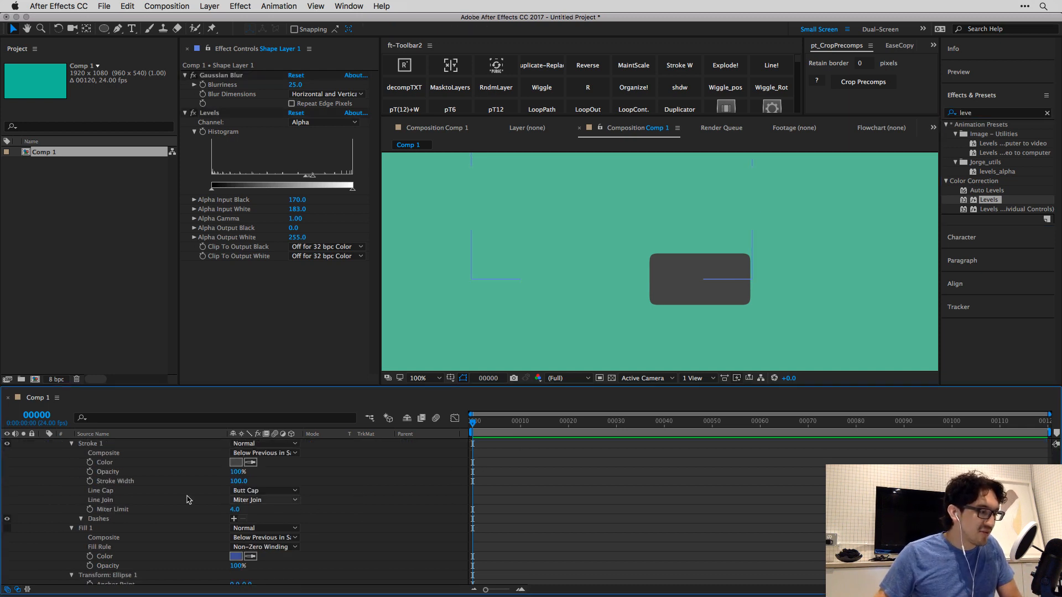
{"action": "left_click", "coordinate": [104, 491]}
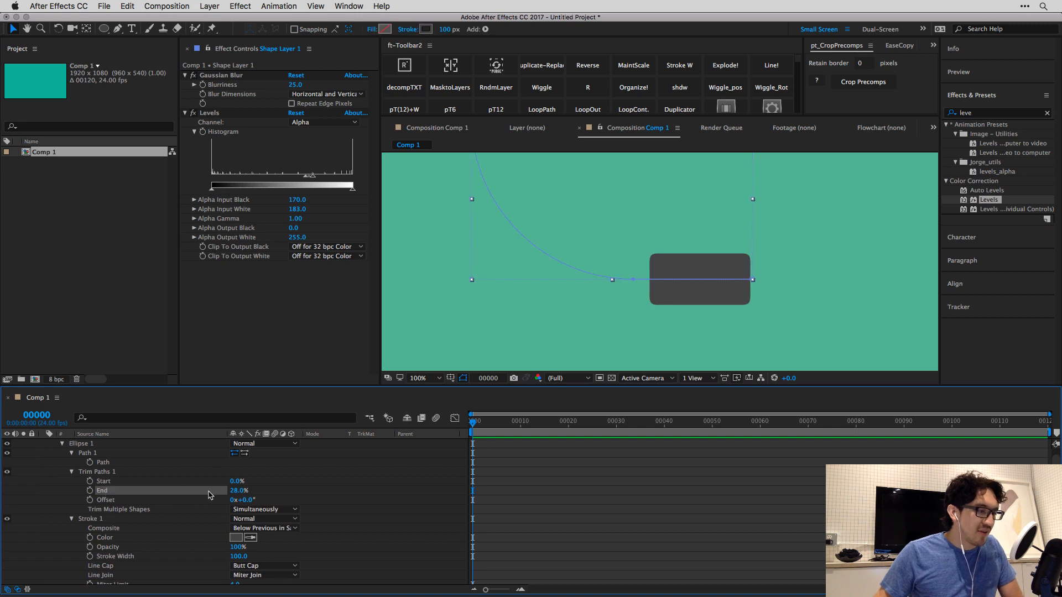
{"action": "left_click_drag", "start_coordinate": [90, 481], "coordinate": [88, 500]}
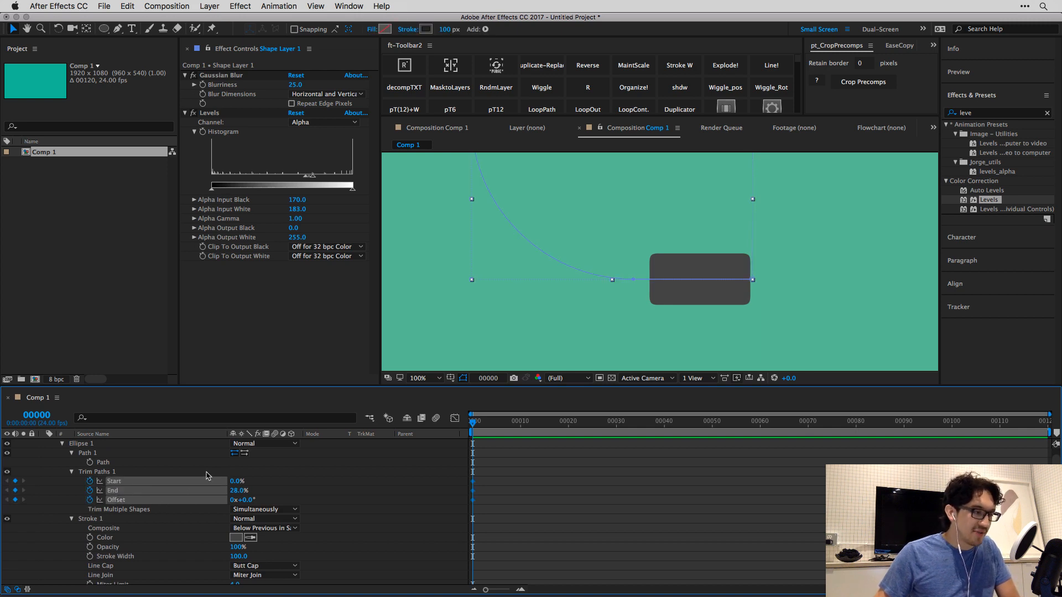
{"action": "key", "text": "u"}
Switch to Chrome and step back and forth around 00:36 of Client - Ad Dynamics to examine how the bending shape moves.
{"action": "key", "text": "super+Tab"}
{"action": "key", "text": "super+Tab"}
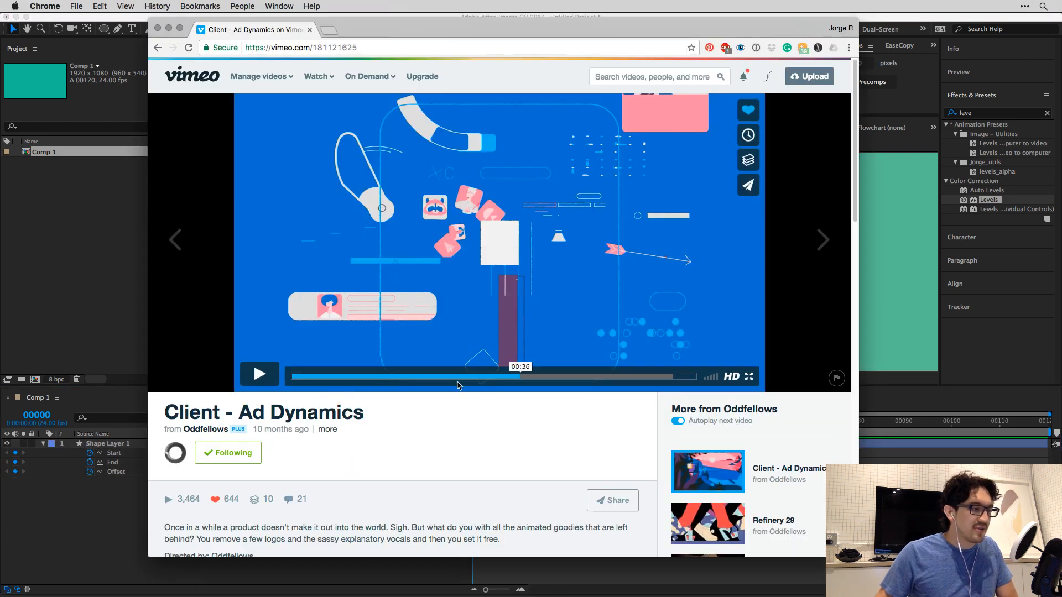
{"action": "key", "text": "shift+Left"}
{"action": "key", "text": "shift+Left"}
{"action": "key", "text": "shift+Left"}
{"action": "key", "text": "shift+Left"}
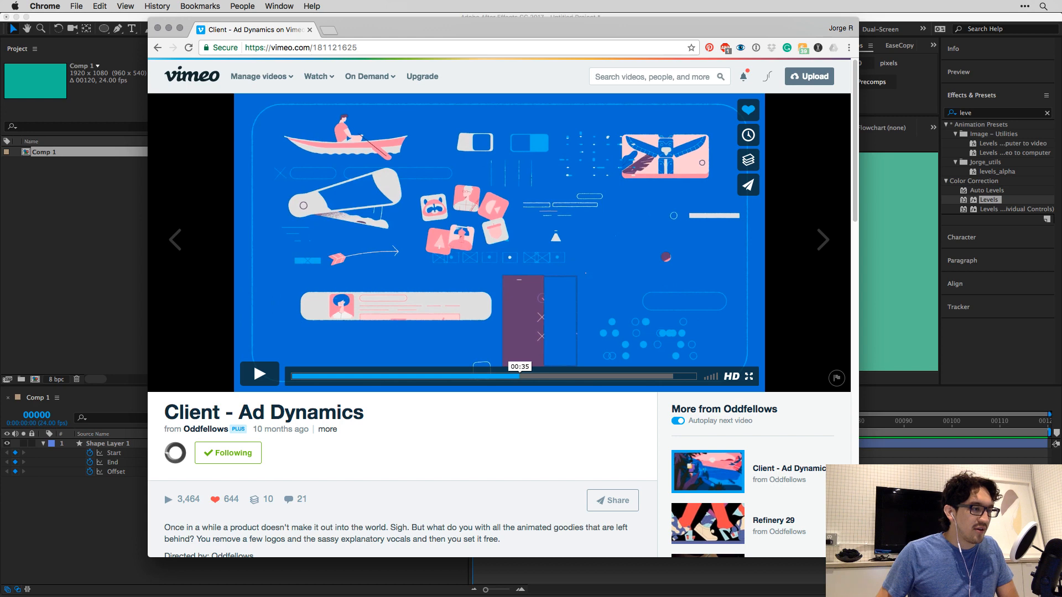
{"action": "key", "text": "shift+Right"}
{"action": "key", "text": "shift+Right"}
{"action": "key", "text": "shift+Right"}
{"action": "key", "text": "shift+Right"}
{"action": "key", "text": "shift+Right"}
{"action": "key", "text": "shift+Right"}
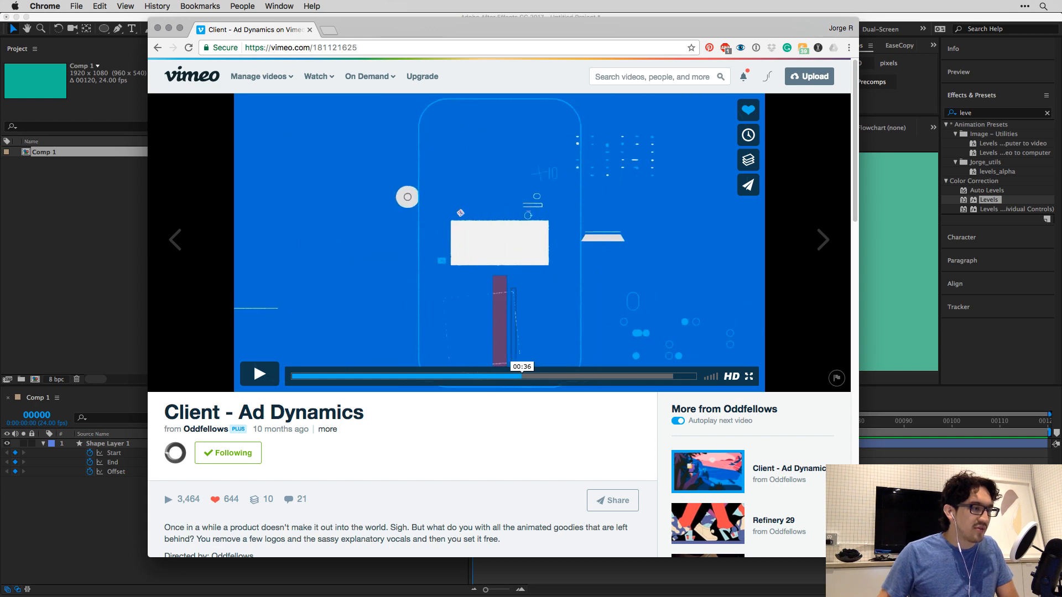
Switch to After Effects and keyframe Shape Layer 1's Trim Paths Offset at 12° on frame 0 and -1° on frame 10.
{"action": "key", "text": "super+Tab"}
{"action": "left_click", "coordinate": [490, 446]}
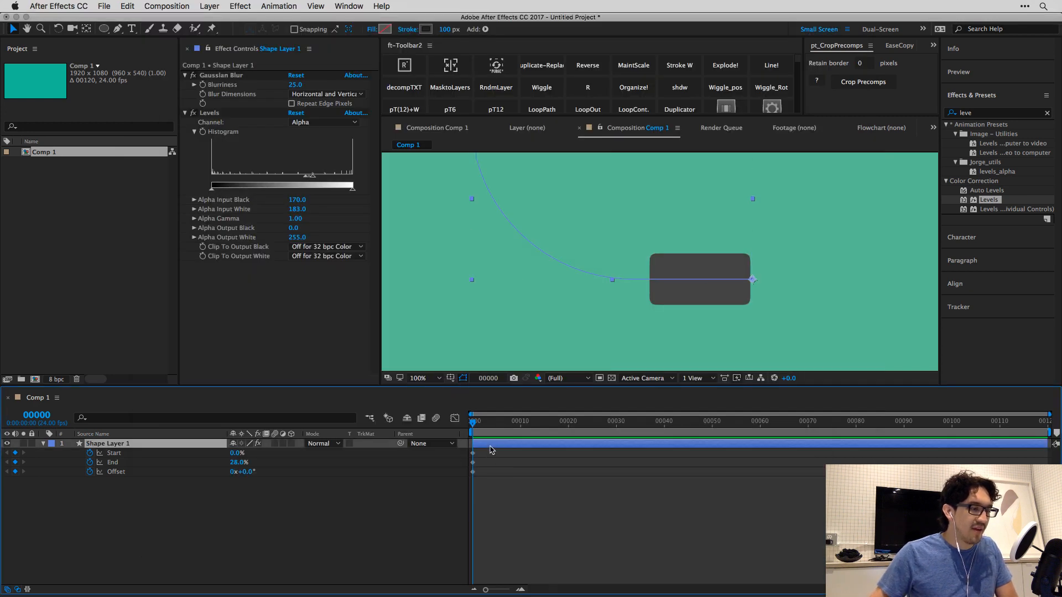
{"action": "left_click_drag", "start_coordinate": [239, 462], "coordinate": [243, 462]}
{"action": "key", "text": "super+z"}
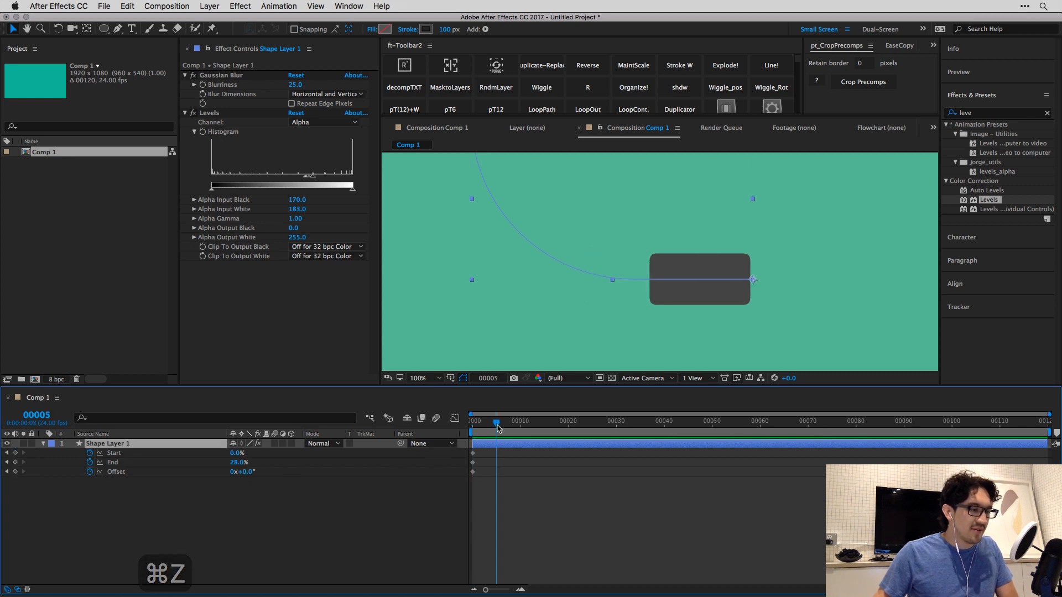
{"action": "left_click_drag", "start_coordinate": [244, 471], "coordinate": [252, 472]}
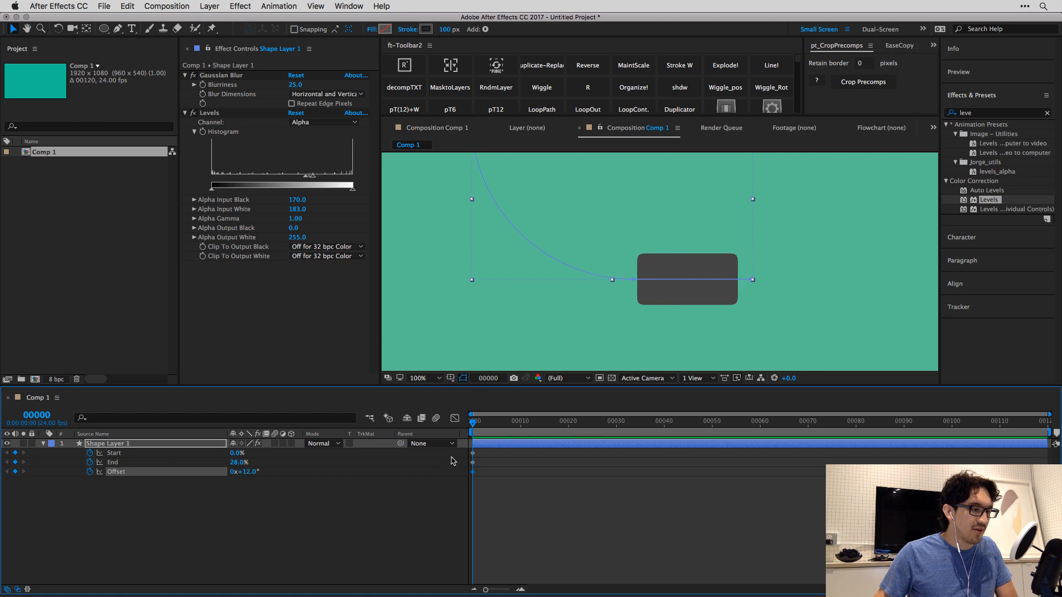
{"action": "left_click_drag", "start_coordinate": [479, 432], "coordinate": [519, 430]}
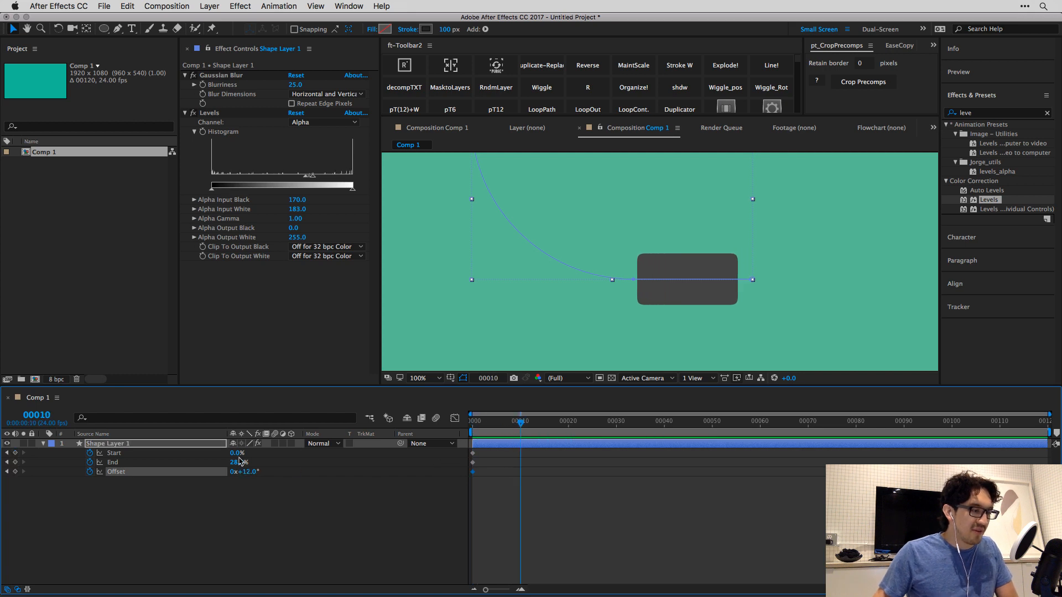
{"action": "left_click_drag", "start_coordinate": [248, 471], "coordinate": [243, 471]}
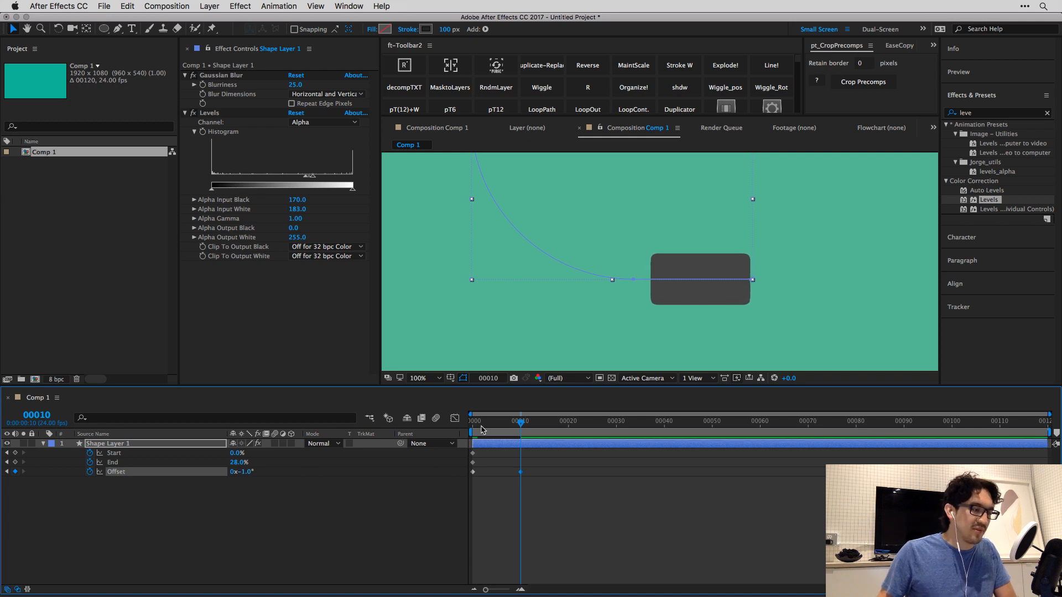
Shift the Start and End keyframes from frame 0 to frame 10, and set End to 100% at frame 24.
{"action": "left_click_drag", "start_coordinate": [511, 431], "coordinate": [588, 437]}
{"action": "left_click", "coordinate": [358, 509]}
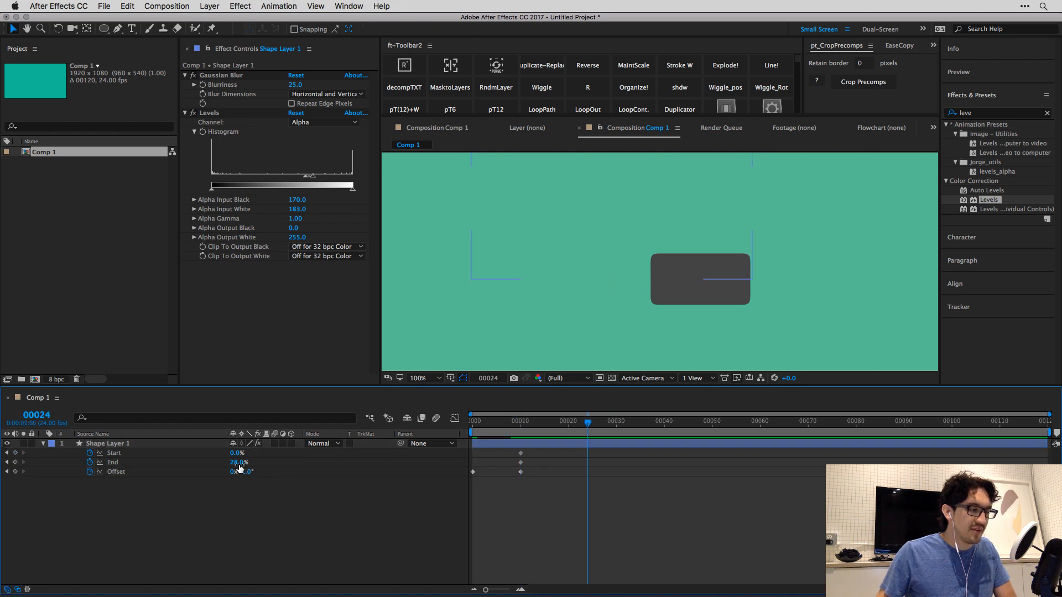
{"action": "left_click_drag", "start_coordinate": [242, 463], "coordinate": [316, 460]}
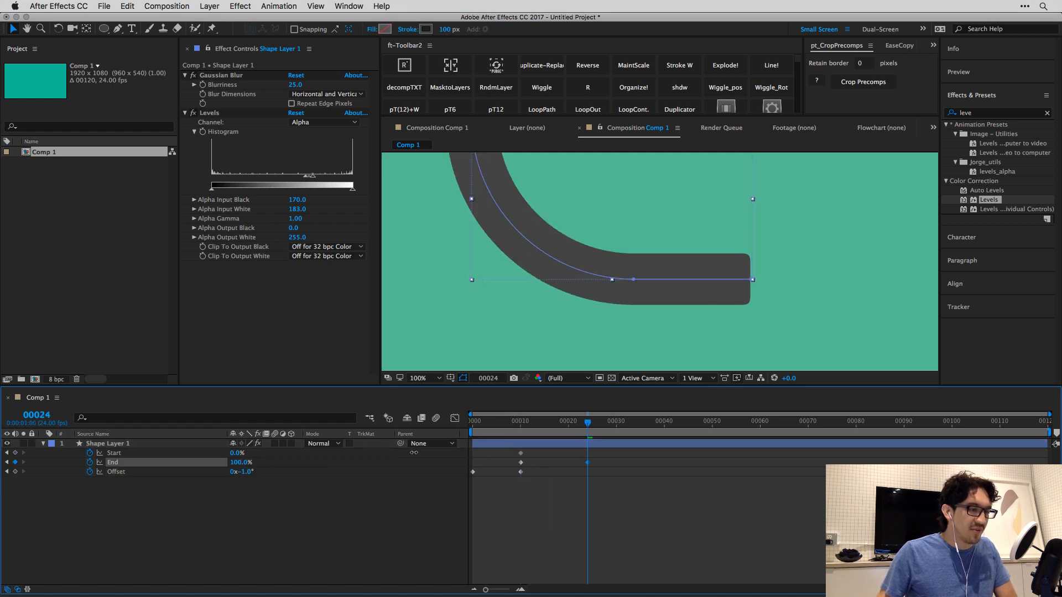
Set the Trim Paths Start to 95% at frame 24 and preview the shape's movement from frame 0.
{"action": "left_click_drag", "start_coordinate": [413, 453], "coordinate": [434, 452]}
{"action": "left_click_drag", "start_coordinate": [238, 454], "coordinate": [284, 451]}
{"action": "key", "text": "comma"}
{"action": "key", "text": "space"}
{"action": "left_click_drag", "start_coordinate": [590, 211], "coordinate": [585, 234]}
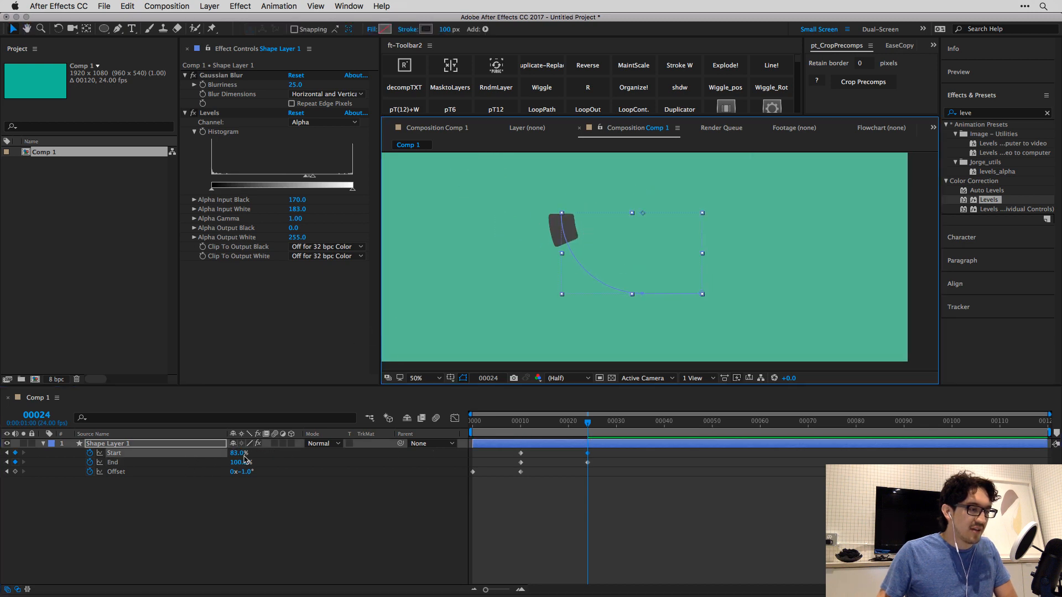
{"action": "left_click_drag", "start_coordinate": [237, 454], "coordinate": [249, 453]}
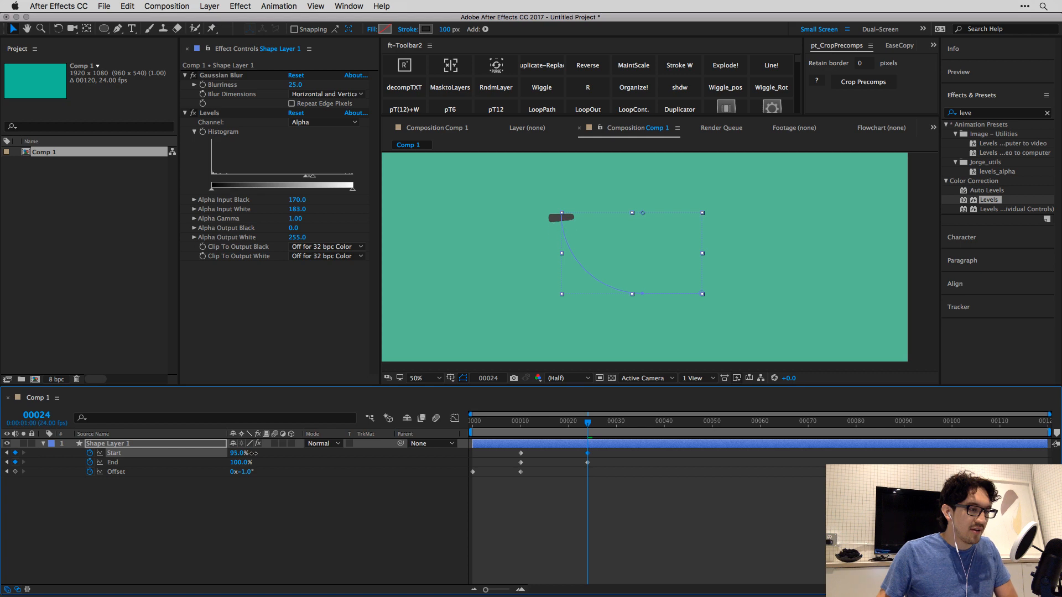
{"action": "key", "text": "period"}
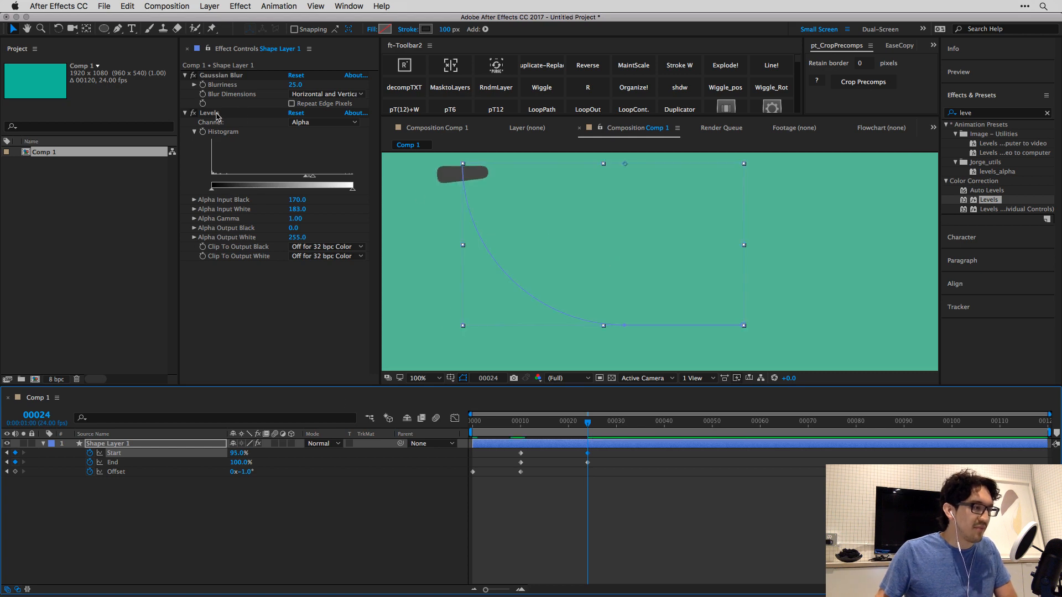
{"action": "left_click_drag", "start_coordinate": [587, 423], "coordinate": [473, 425]}
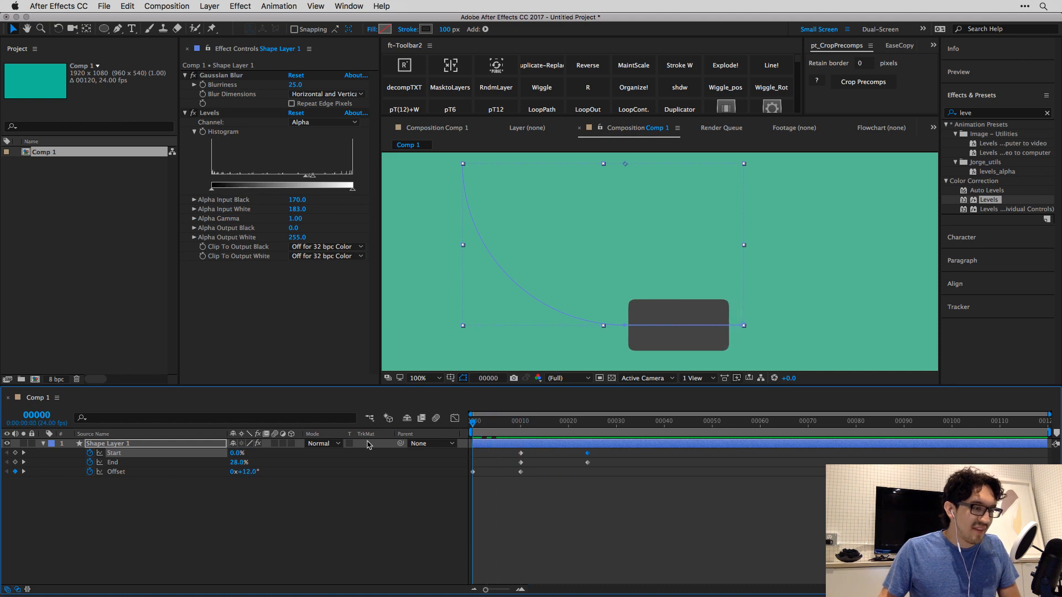
{"action": "key", "text": "space"}
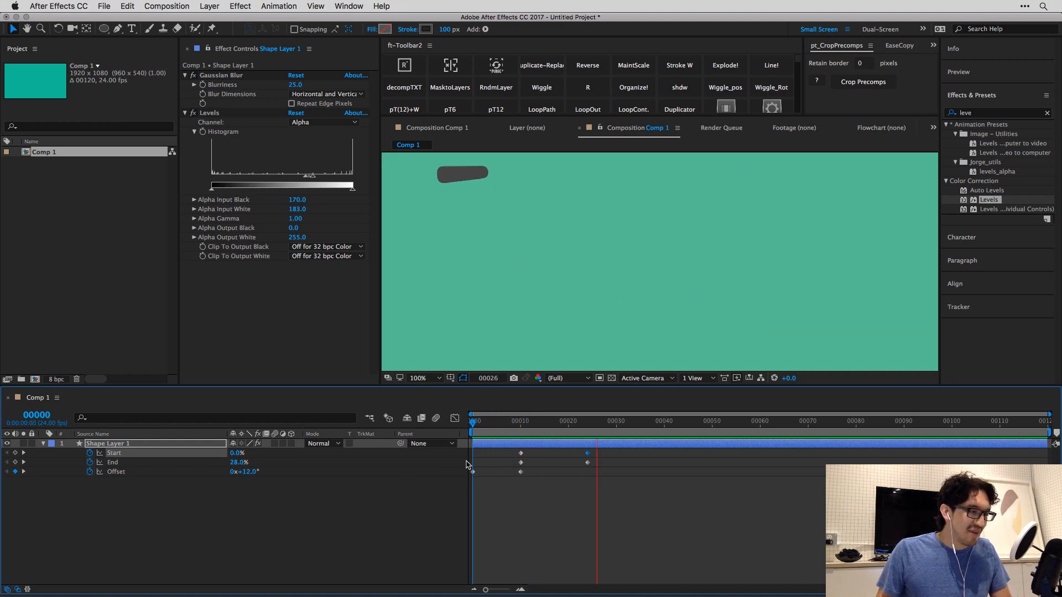
{"action": "key", "text": "space"}
{"action": "mouse_move", "coordinate": [490, 425]}
{"action": "left_mouse_down"}
{"action": "mouse_move", "coordinate": [459, 426]}
{"action": "mouse_move", "coordinate": [487, 427]}
{"action": "left_mouse_up"}
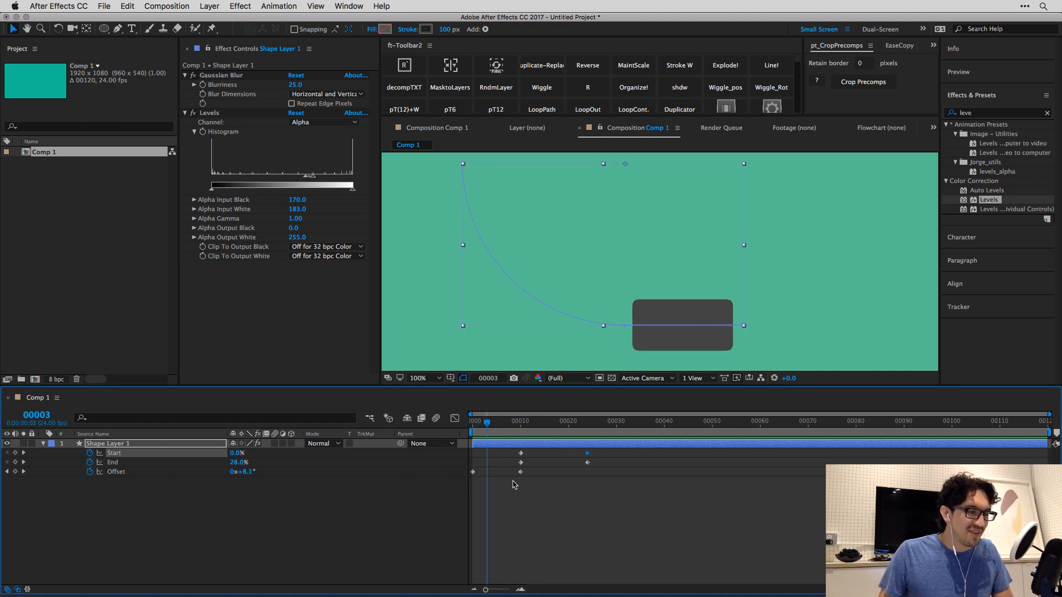
Show the curve of the Offset keyframes in the Graph Editor and hide its expression editor.
{"action": "left_click_drag", "start_coordinate": [531, 480], "coordinate": [510, 470]}
{"action": "scroll", "coordinate": [513, 480], "scroll_direction": "up", "scroll_amount": 2}
{"action": "scroll", "coordinate": [513, 480], "scroll_direction": "left", "scroll_amount": 3}
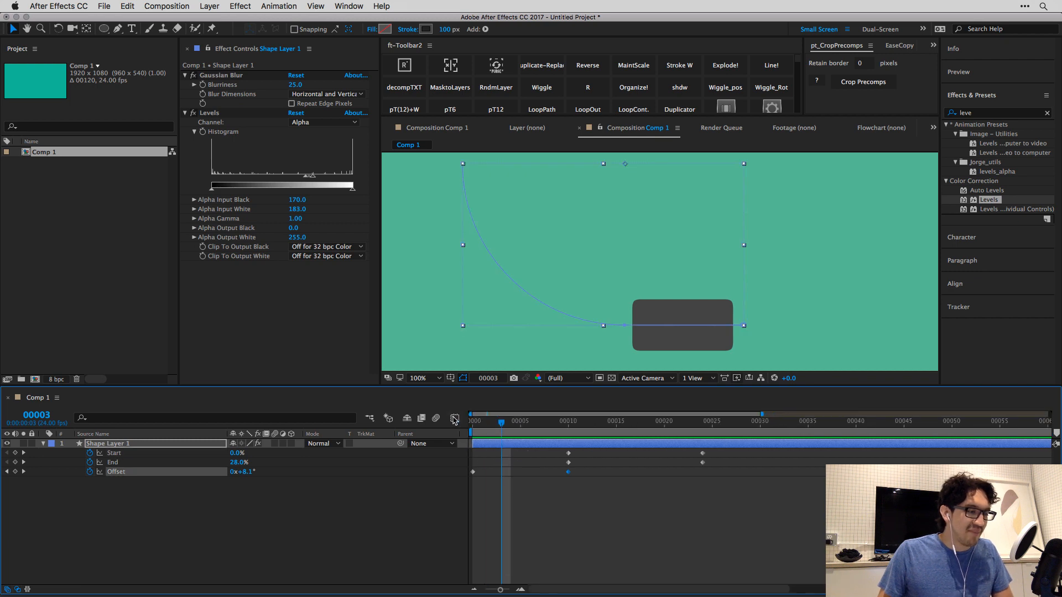
{"action": "left_click", "coordinate": [454, 419]}
{"action": "scroll", "coordinate": [542, 488], "scroll_direction": "up", "scroll_amount": 2}
{"action": "scroll", "coordinate": [540, 490], "scroll_direction": "left", "scroll_amount": 3}
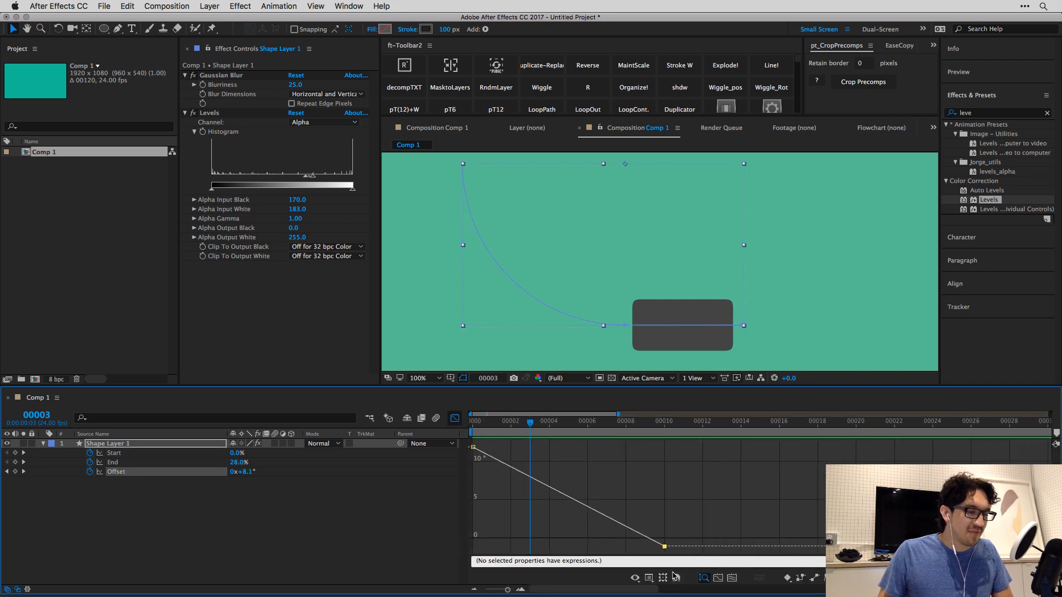
{"action": "left_click", "coordinate": [635, 578]}
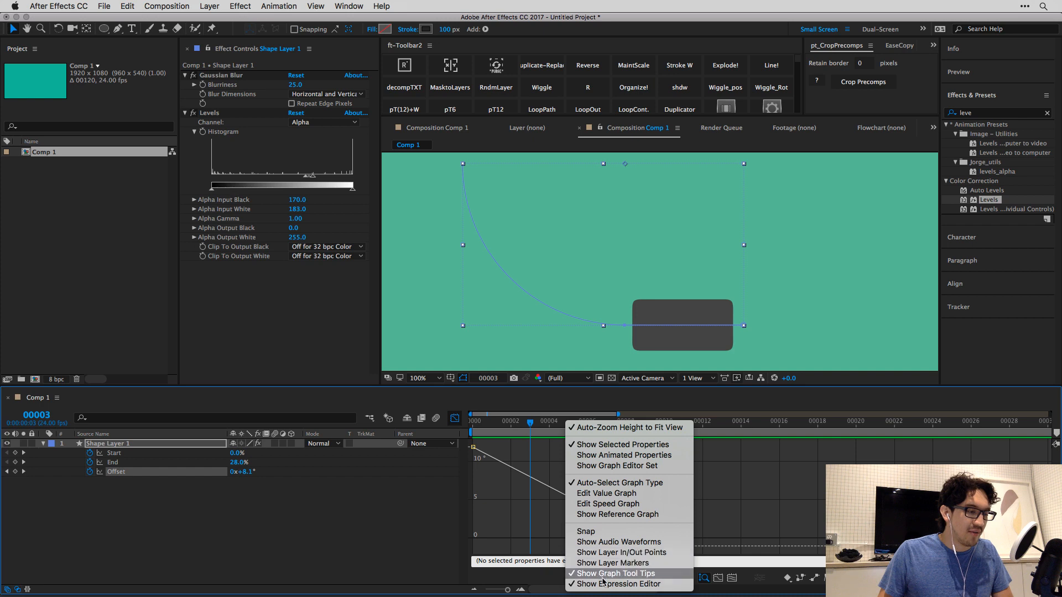
{"action": "left_click", "coordinate": [635, 583]}
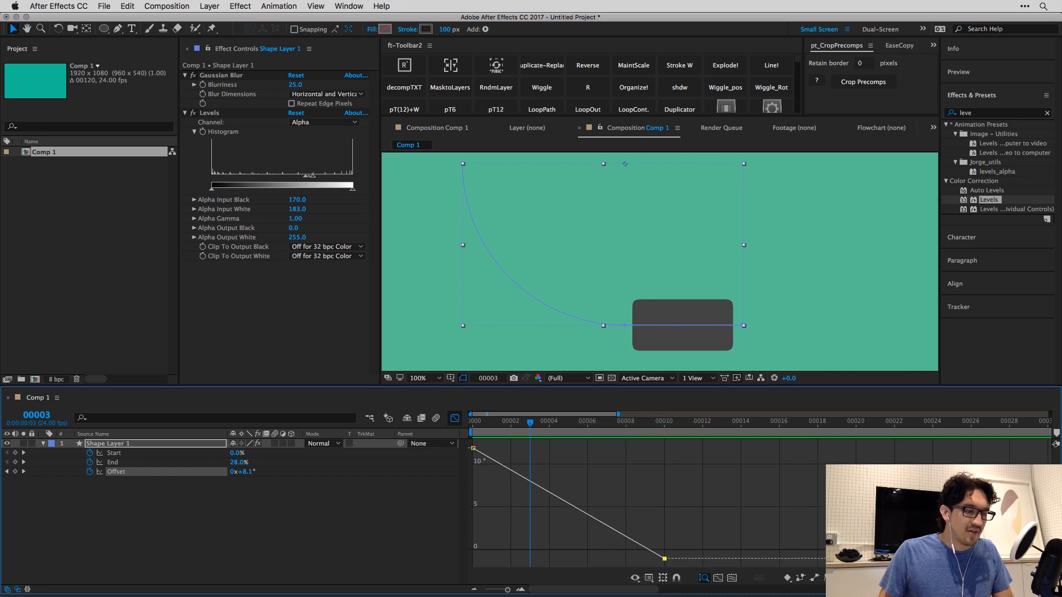
Apply Easy Ease to the Offset keyframe at frame 10, extend its incoming handle back to frame 0, and preview the motion.
{"action": "key", "text": "F9"}
{"action": "left_click_drag", "start_coordinate": [600, 559], "coordinate": [439, 563]}
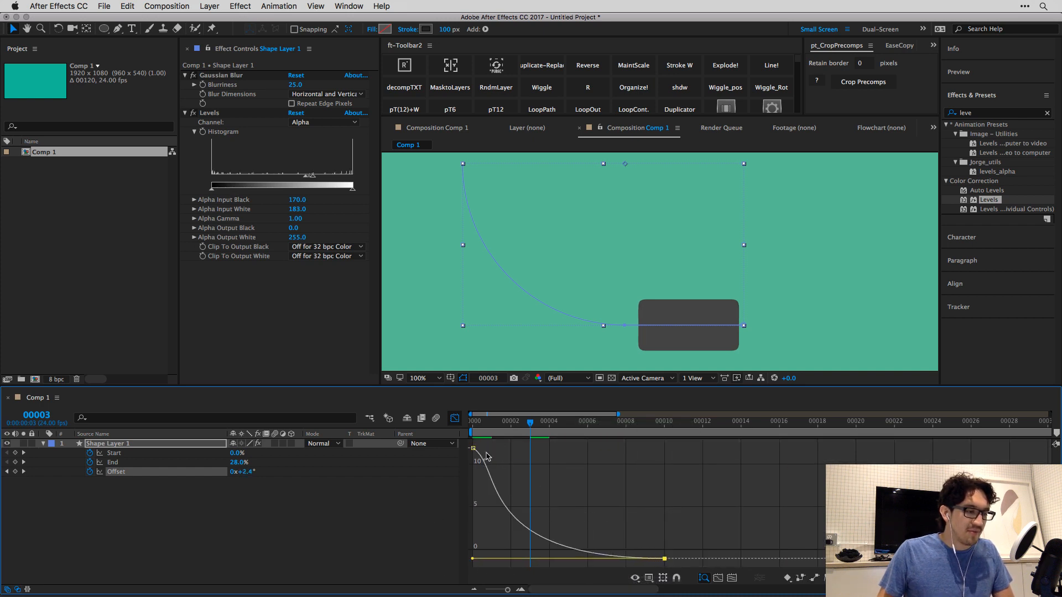
{"action": "key", "text": "space"}
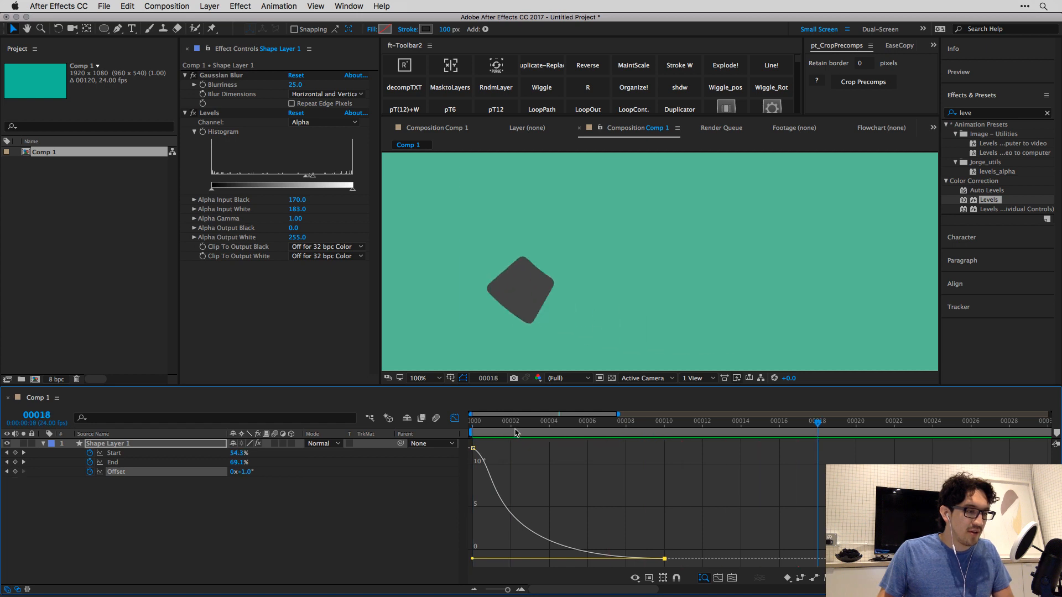
{"action": "key", "text": "space"}
Apply Easy Ease to the Offset keyframe at frame 0, shorten its outgoing handle to about frame 2, and close the Graph Editor.
{"action": "left_click_drag", "start_coordinate": [522, 466], "coordinate": [433, 429]}
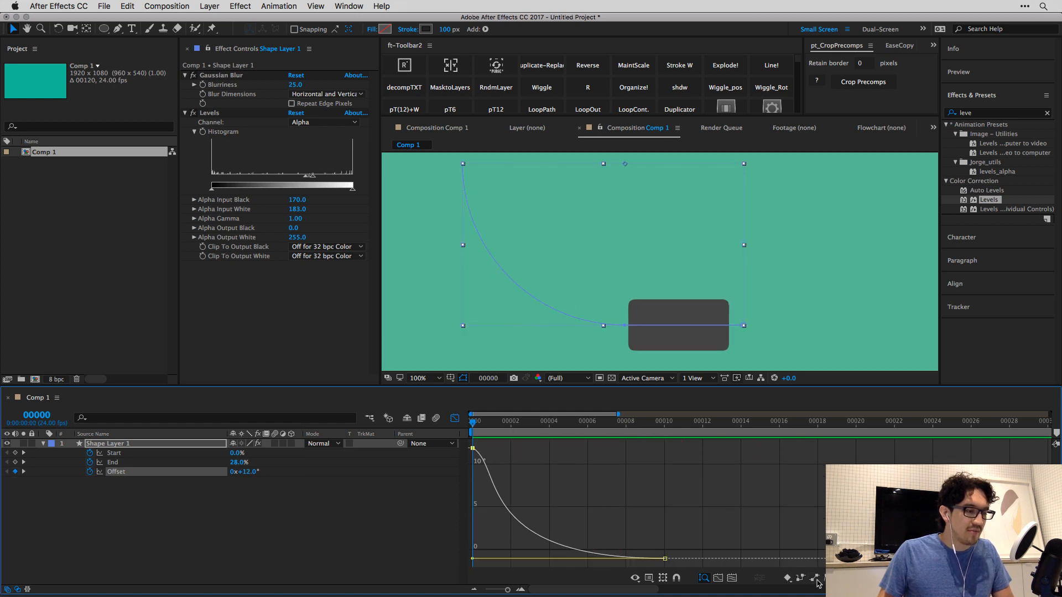
{"action": "key", "text": "F9"}
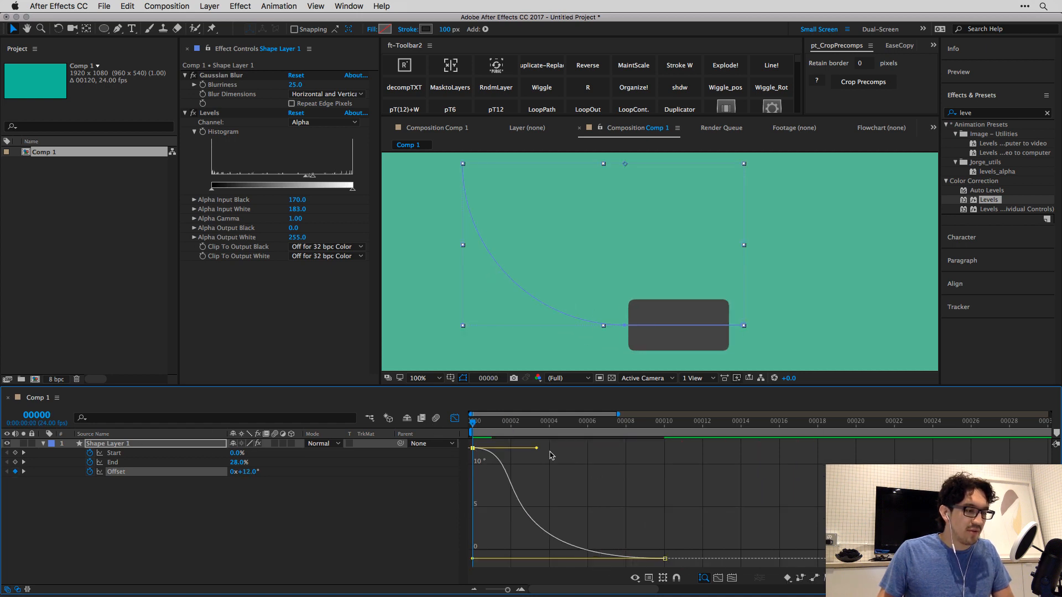
{"action": "left_click_drag", "start_coordinate": [536, 448], "coordinate": [516, 447]}
{"action": "left_click", "coordinate": [473, 558]}
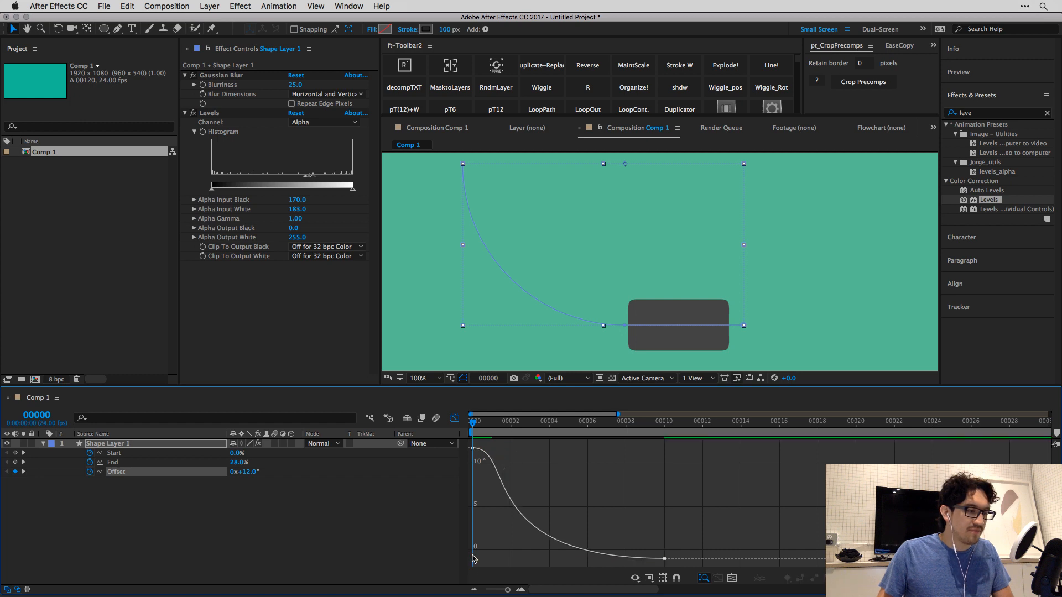
{"action": "left_click", "coordinate": [455, 419]}
{"action": "left_click", "coordinate": [557, 487]}
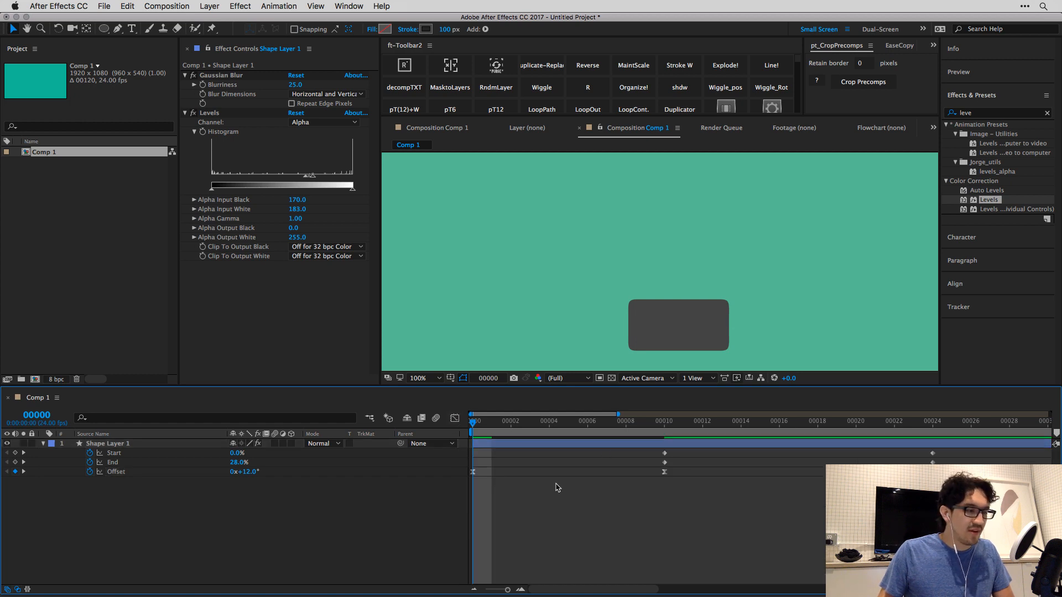
Apply Easy Ease to the End keyframe at frame 24 and extend its incoming handle back to frame 10 in the Graph Editor.
{"action": "left_click_drag", "start_coordinate": [570, 425], "coordinate": [664, 436]}
{"action": "left_click", "coordinate": [665, 462]}
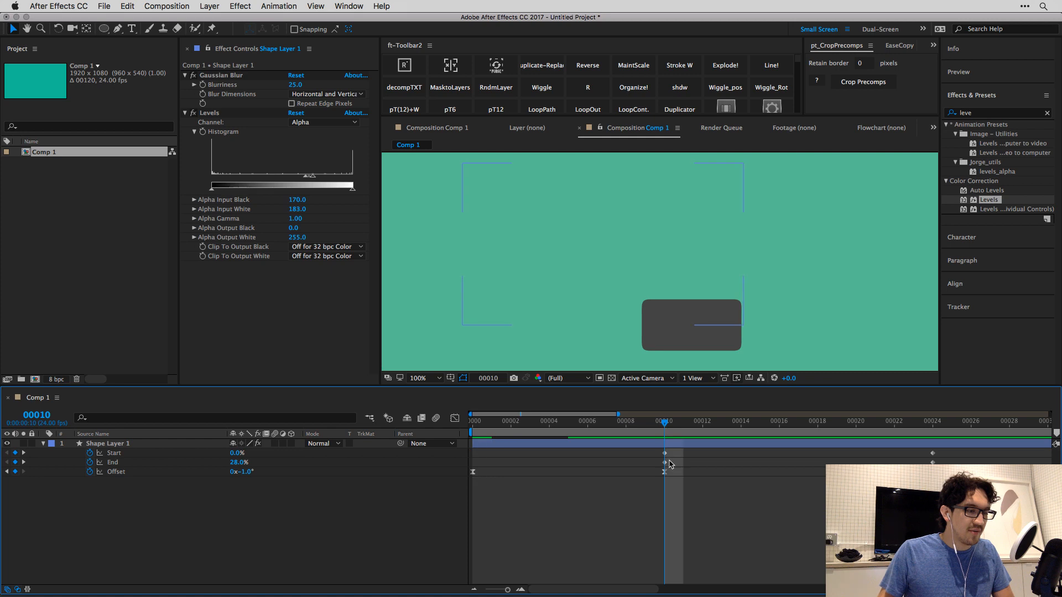
{"action": "left_click", "coordinate": [705, 445]}
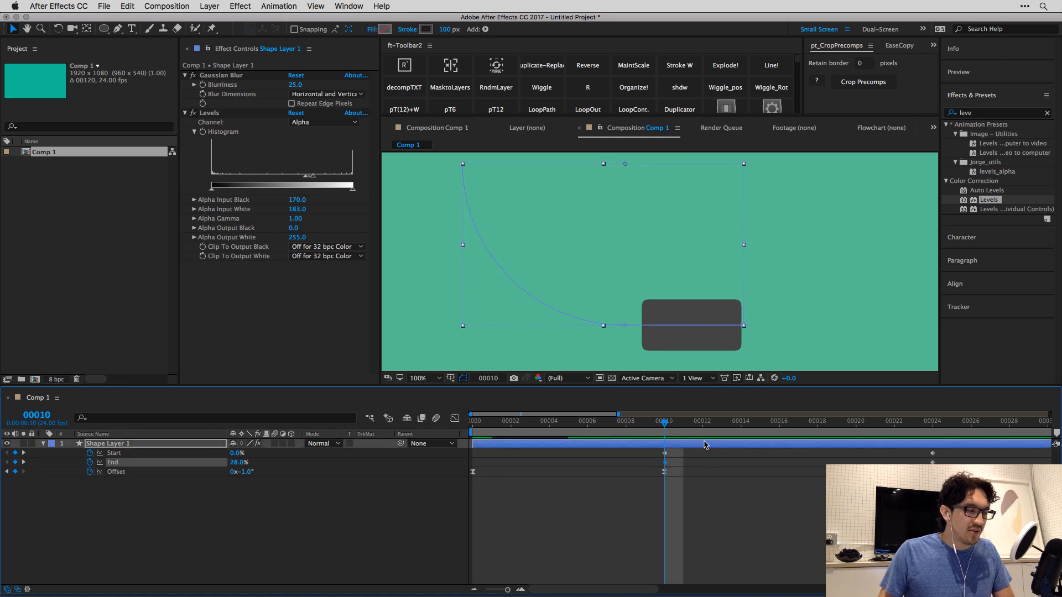
{"action": "left_click_drag", "start_coordinate": [699, 423], "coordinate": [741, 423]}
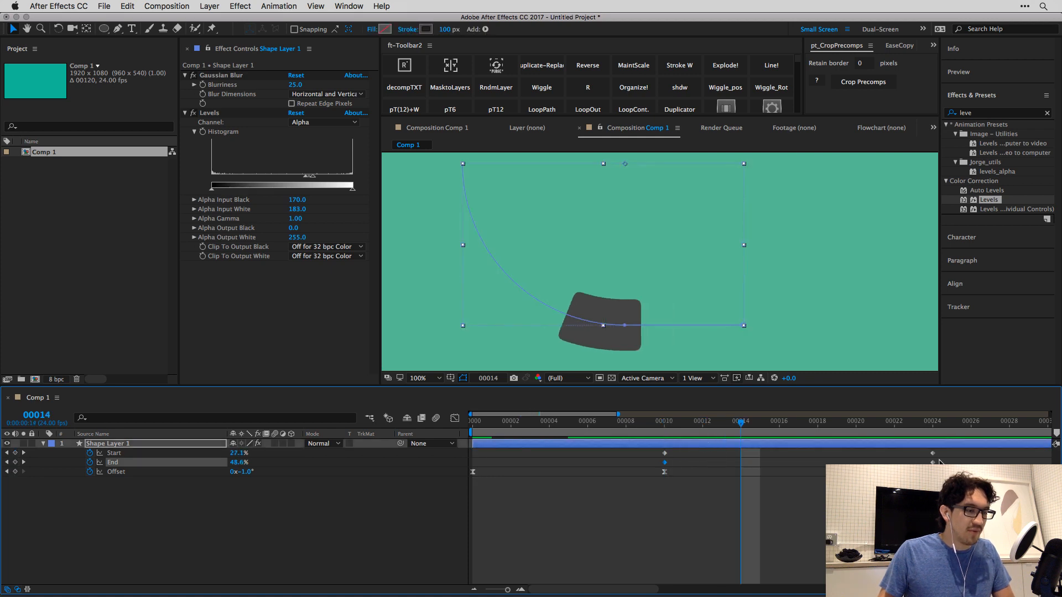
{"action": "key", "text": "super+z"}
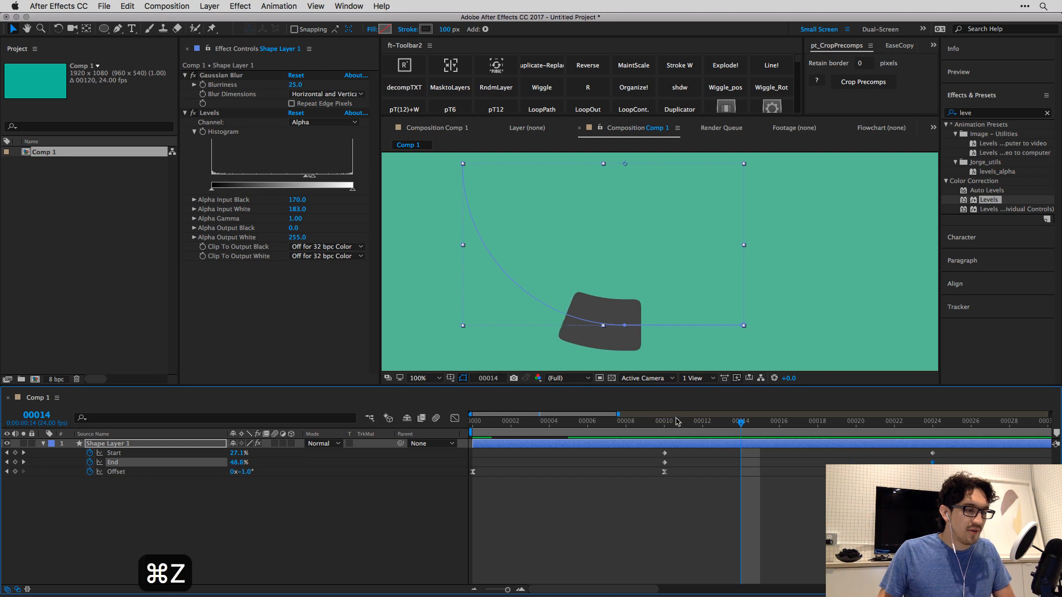
{"action": "left_click", "coordinate": [455, 418]}
{"action": "key", "text": "F9"}
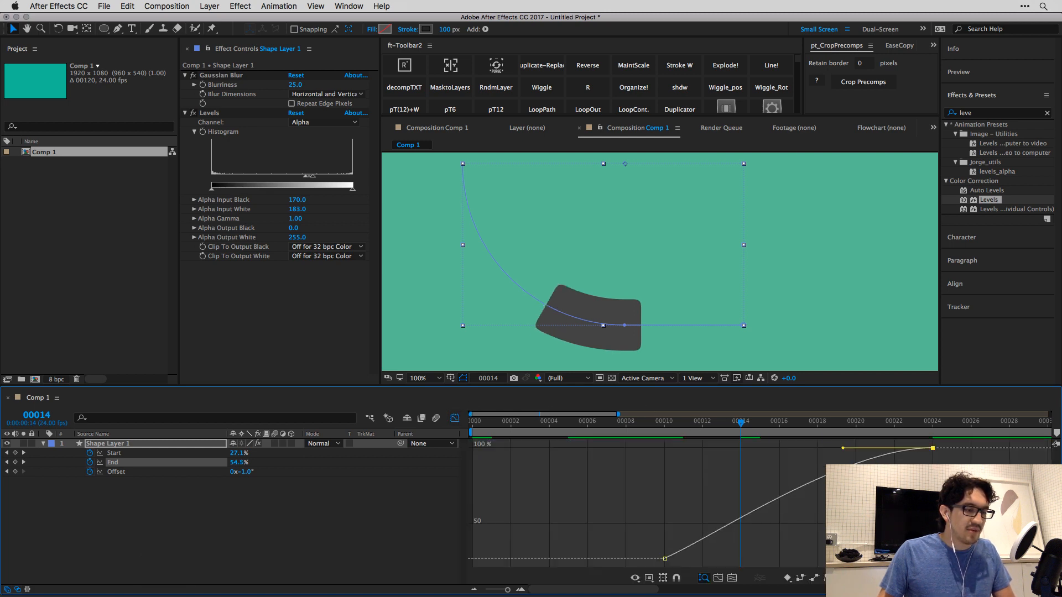
{"action": "left_click_drag", "start_coordinate": [844, 448], "coordinate": [569, 456]}
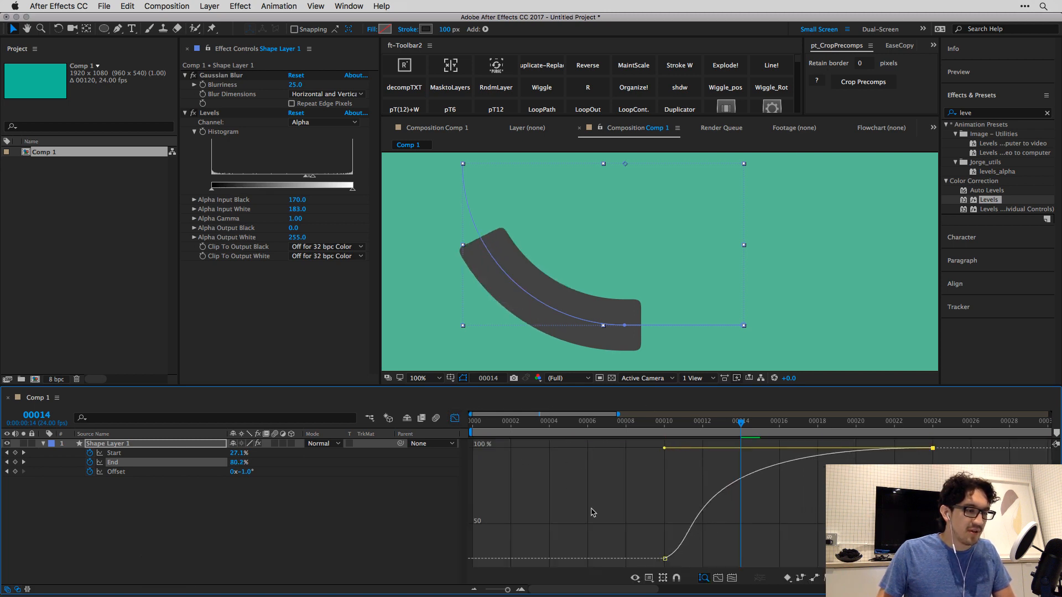
Play back the animation from frame 0 to check how the shape stretches with the eased End curve.
{"action": "left_click_drag", "start_coordinate": [614, 522], "coordinate": [668, 577]}
{"action": "left_click", "coordinate": [606, 432]}
{"action": "key", "text": "space"}
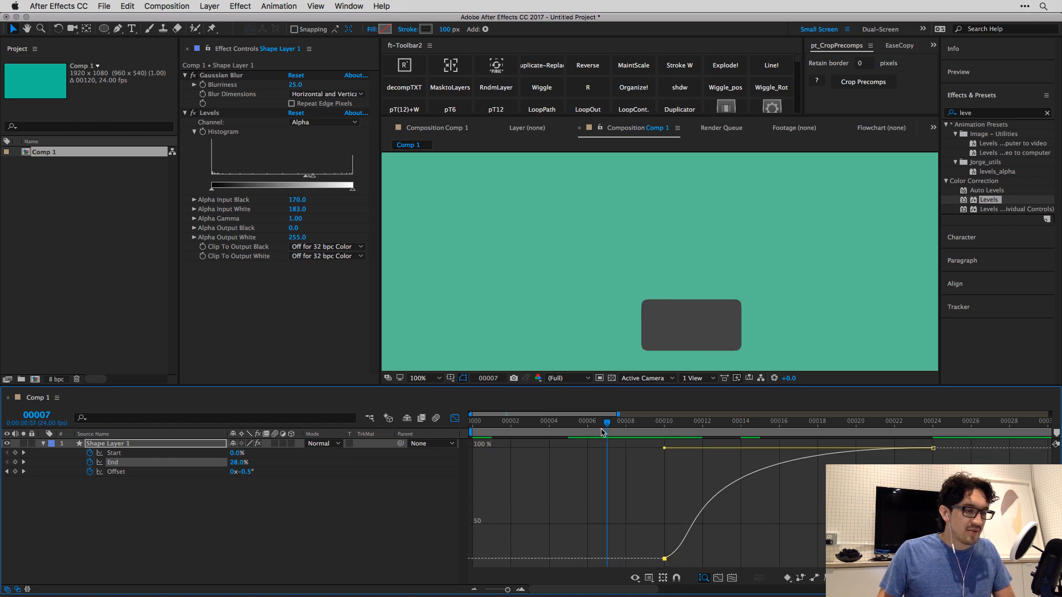
{"action": "left_click_drag", "start_coordinate": [559, 430], "coordinate": [470, 429]}
{"action": "key", "text": "space"}
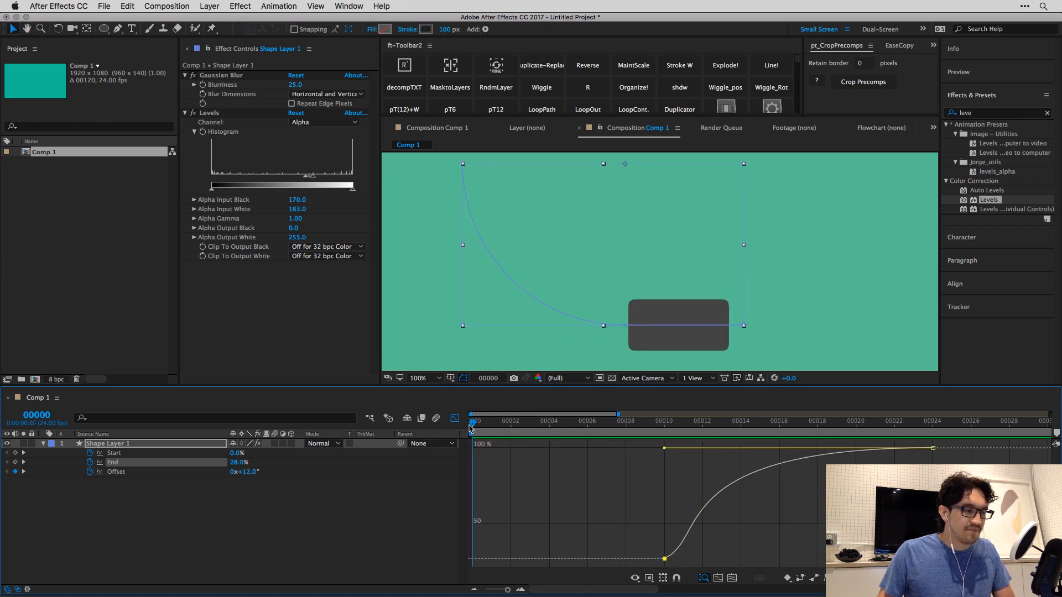
{"action": "key", "text": "space"}
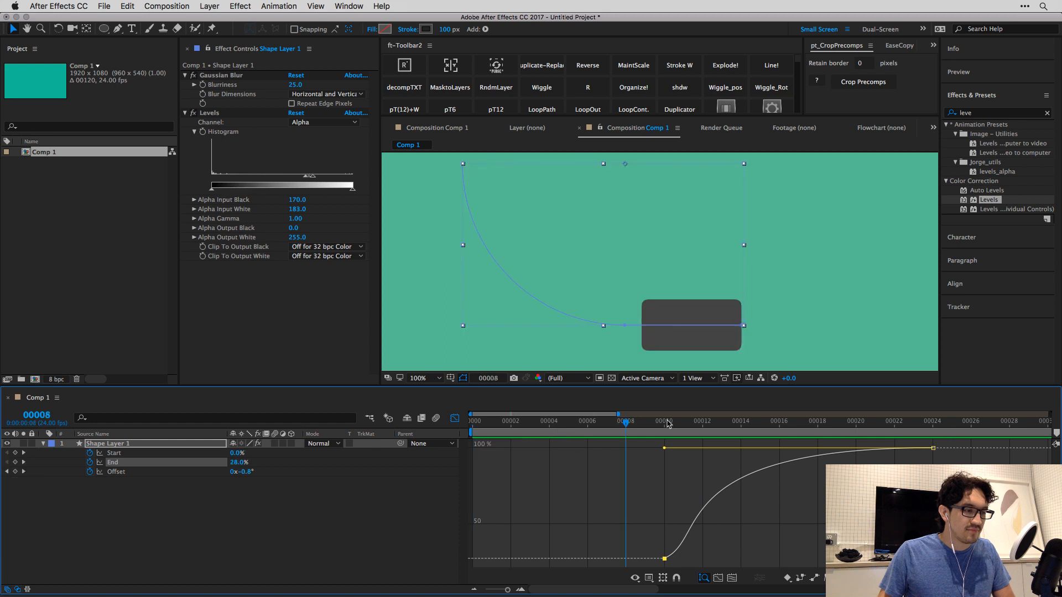
{"action": "key", "text": "space"}
Ease the Start keyframe at frame 10 in the Graph Editor, extending its outgoing handle to about frame 16.
{"action": "left_click", "coordinate": [454, 421]}
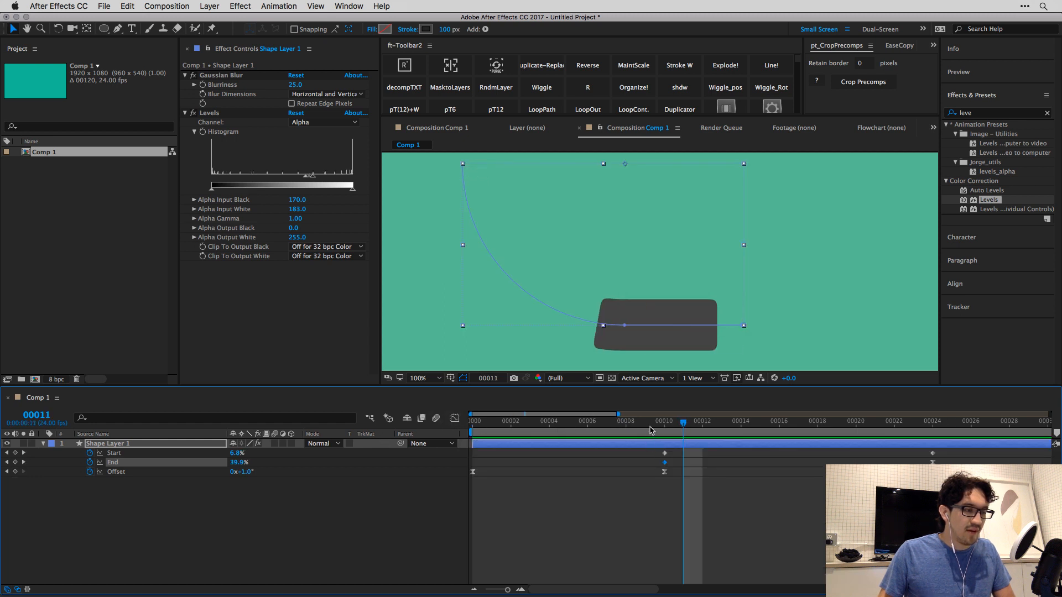
{"action": "left_click_drag", "start_coordinate": [654, 429], "coordinate": [741, 430]}
{"action": "left_click", "coordinate": [665, 454]}
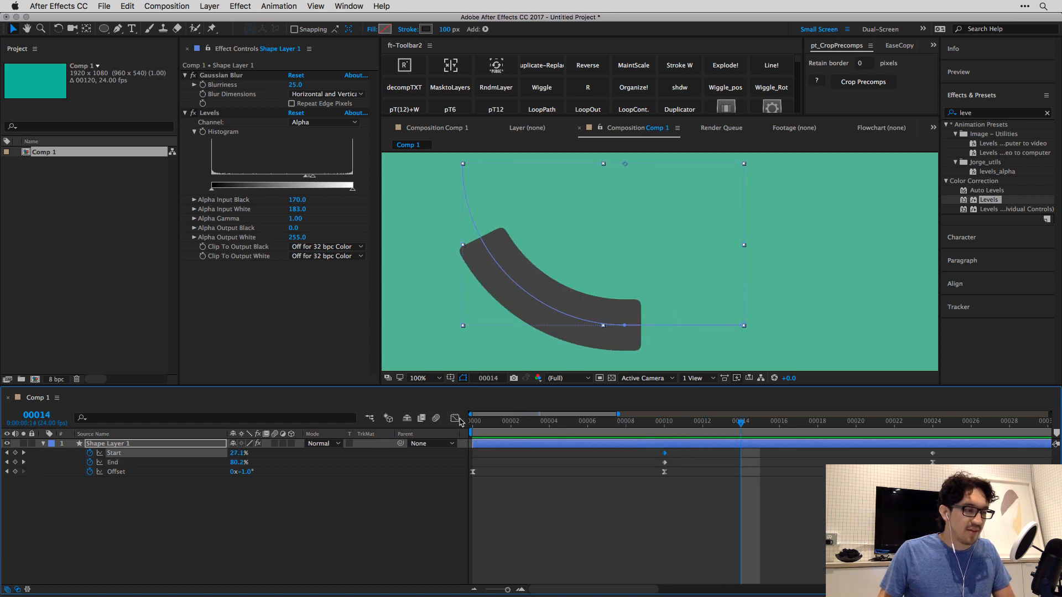
{"action": "left_click", "coordinate": [454, 418]}
{"action": "left_click_drag", "start_coordinate": [681, 552], "coordinate": [753, 560]}
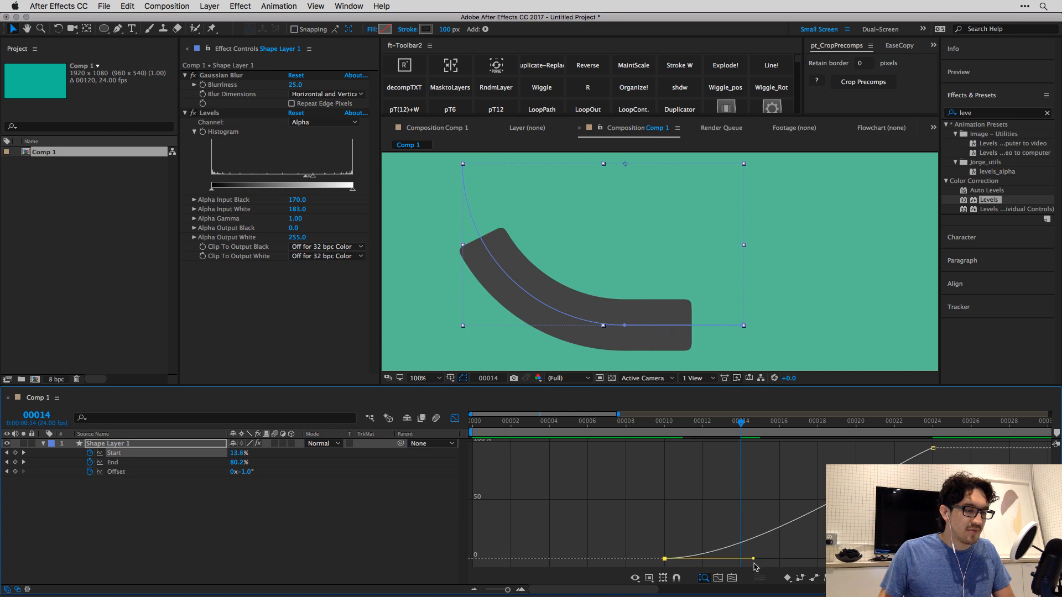
{"action": "left_click", "coordinate": [767, 563]}
{"action": "left_click", "coordinate": [665, 559]}
{"action": "left_click_drag", "start_coordinate": [753, 560], "coordinate": [785, 558]}
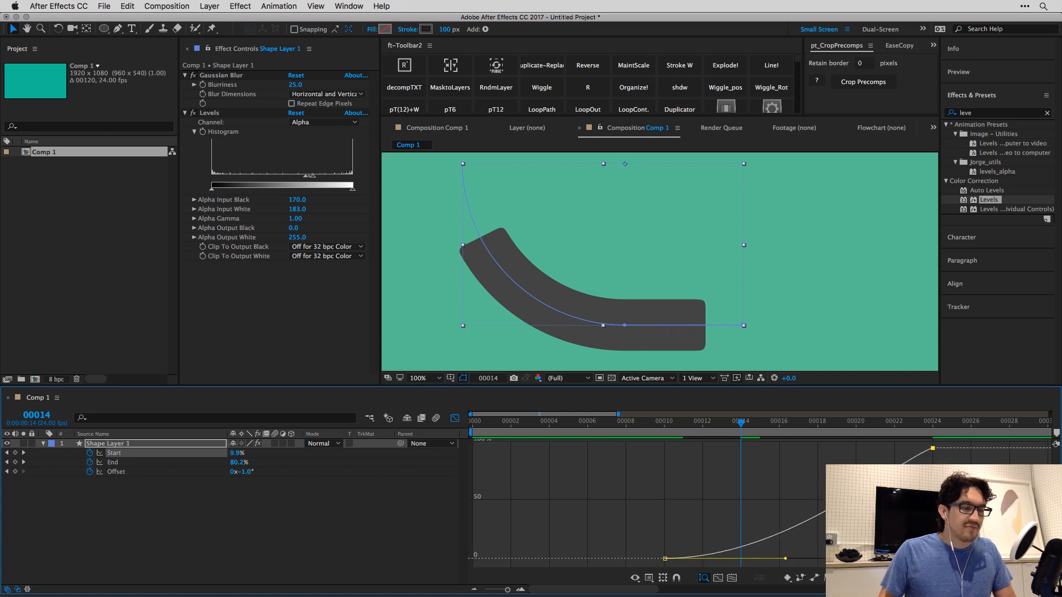
Apply Easy Ease to the Start keyframe at frame 24, extend its incoming handle back to about frame 14, and close the Graph Editor.
{"action": "key", "text": "F9"}
{"action": "left_click_drag", "start_coordinate": [843, 449], "coordinate": [746, 448]}
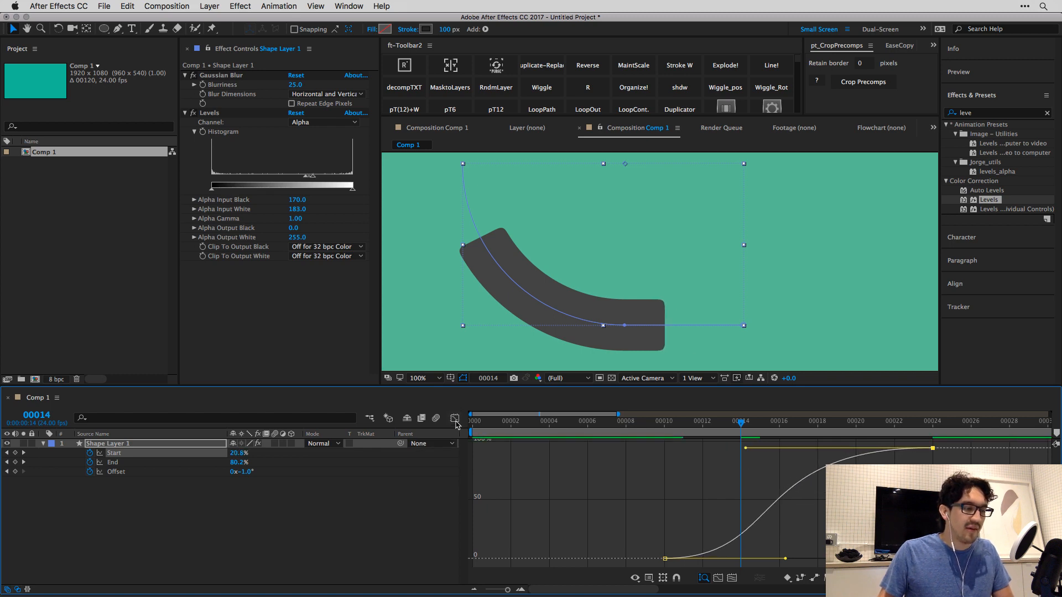
{"action": "left_click", "coordinate": [454, 420]}
{"action": "left_click", "coordinate": [623, 538]}
Play back the animation from frame 0 to check the eased Start curve.
{"action": "left_click_drag", "start_coordinate": [539, 431], "coordinate": [471, 429]}
{"action": "key", "text": "space"}
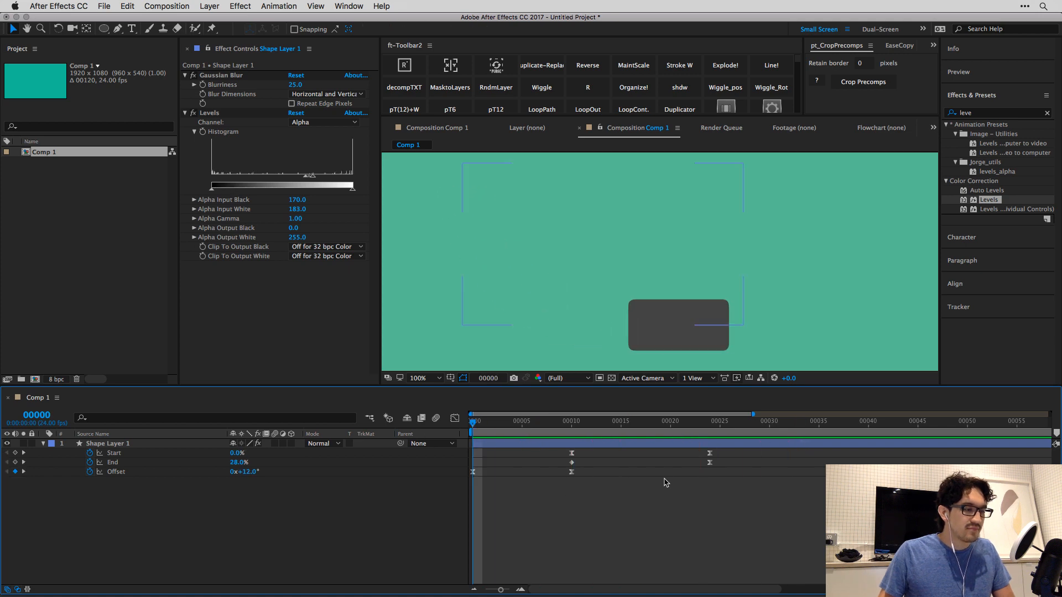
{"action": "key", "text": "space"}
{"action": "key", "text": "space"}
Move the second Offset keyframe to frame 13 and preview the animation from frame 0.
{"action": "left_click_drag", "start_coordinate": [572, 472], "coordinate": [601, 471]}
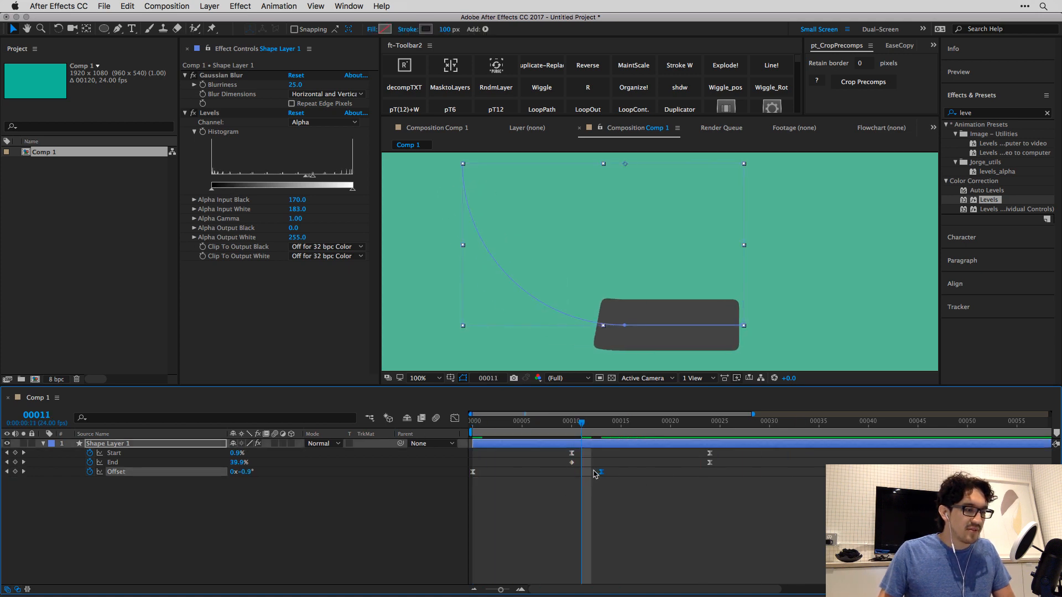
{"action": "key", "text": "Home"}
{"action": "key", "text": "space"}
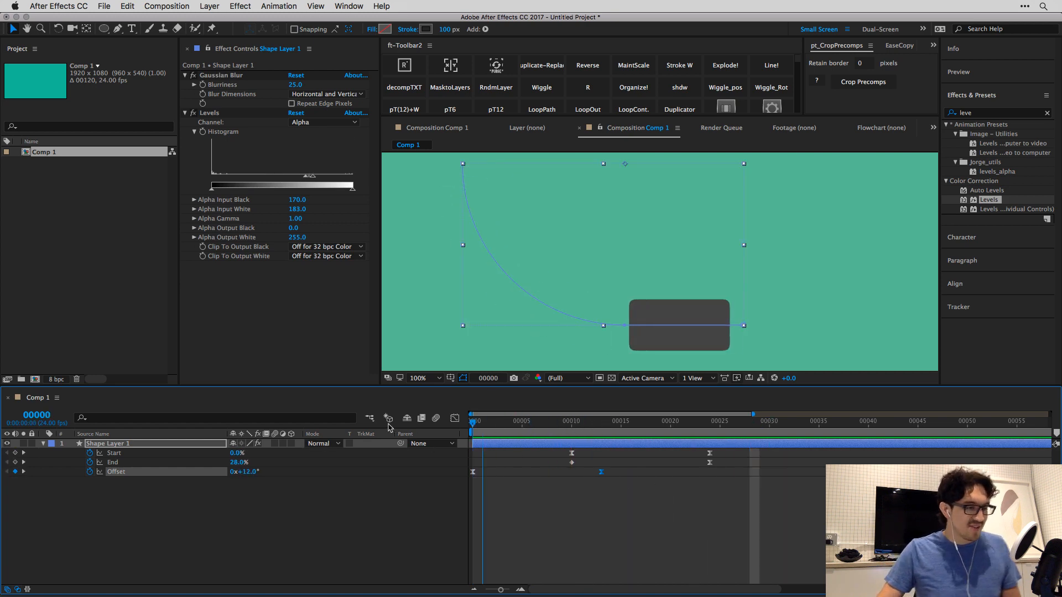
Switch to Chrome, step back through the Client - Ad Dynamics video to study the reference shape, and return to After Effects.
{"action": "key", "text": "super+Tab"}
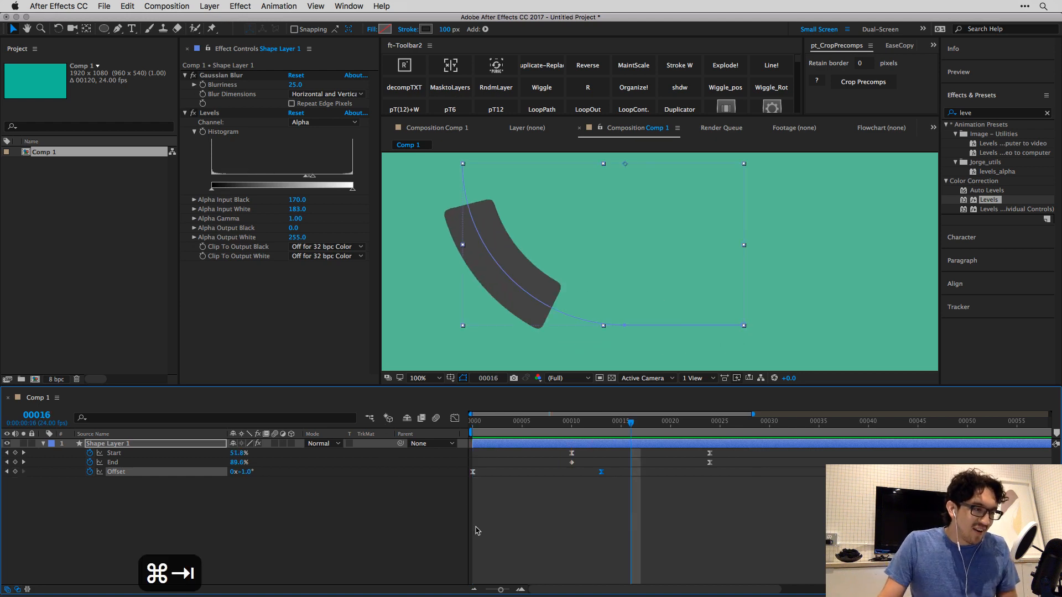
{"action": "key", "text": "Left"}
{"action": "key", "text": "Left"}
{"action": "key", "text": "Left"}
{"action": "key", "text": "Left"}
{"action": "key", "text": "Left"}
{"action": "key", "text": "Left"}
{"action": "key", "text": "Left"}
{"action": "key", "text": "Left"}
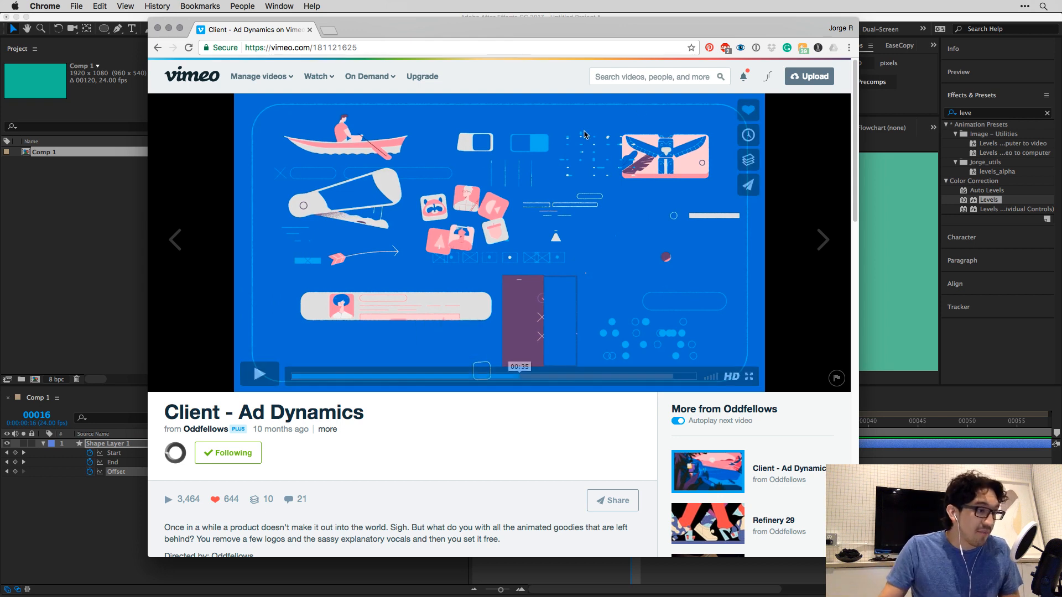
{"action": "key", "text": "super+Tab"}
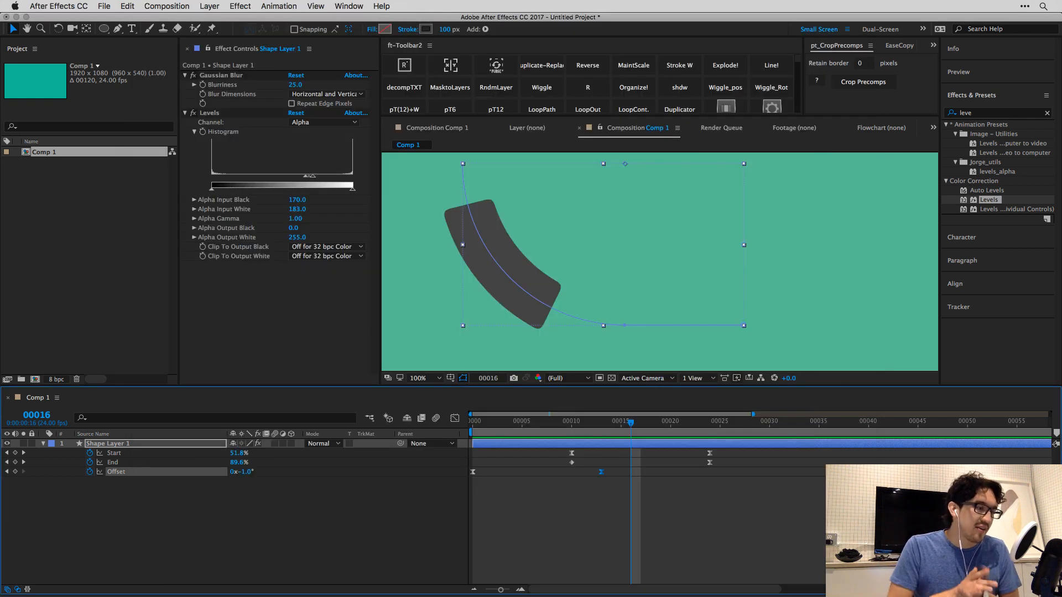
Duplicate Shape Layer 1, place the copy beneath it, and set the copy's Levels to Alpha Input Black 63 and Alpha Input White 82.
{"action": "left_click", "coordinate": [603, 446]}
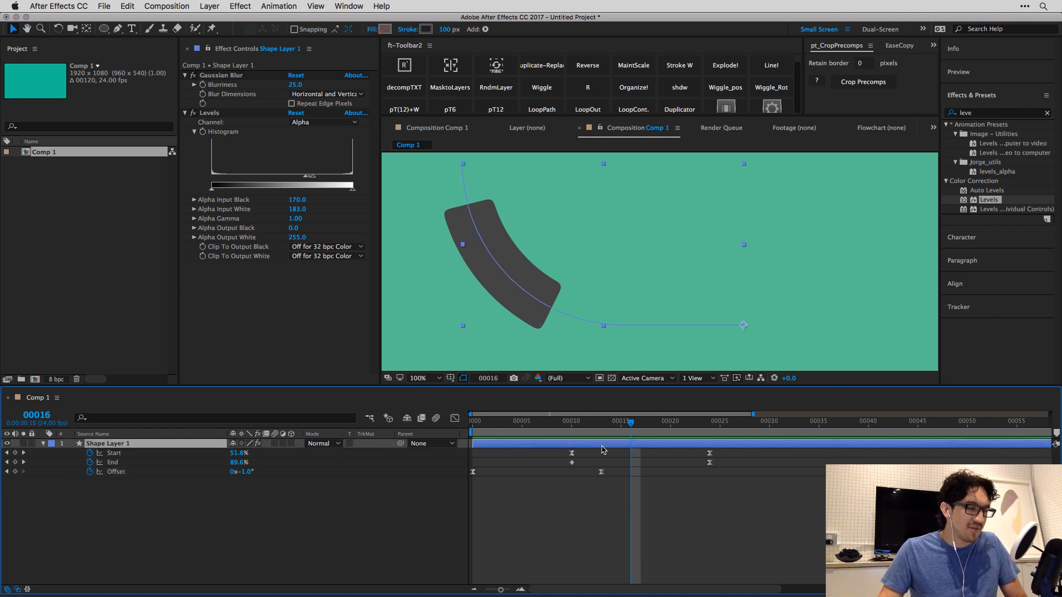
{"action": "key", "text": "super+d"}
{"action": "left_click_drag", "start_coordinate": [167, 445], "coordinate": [169, 486]}
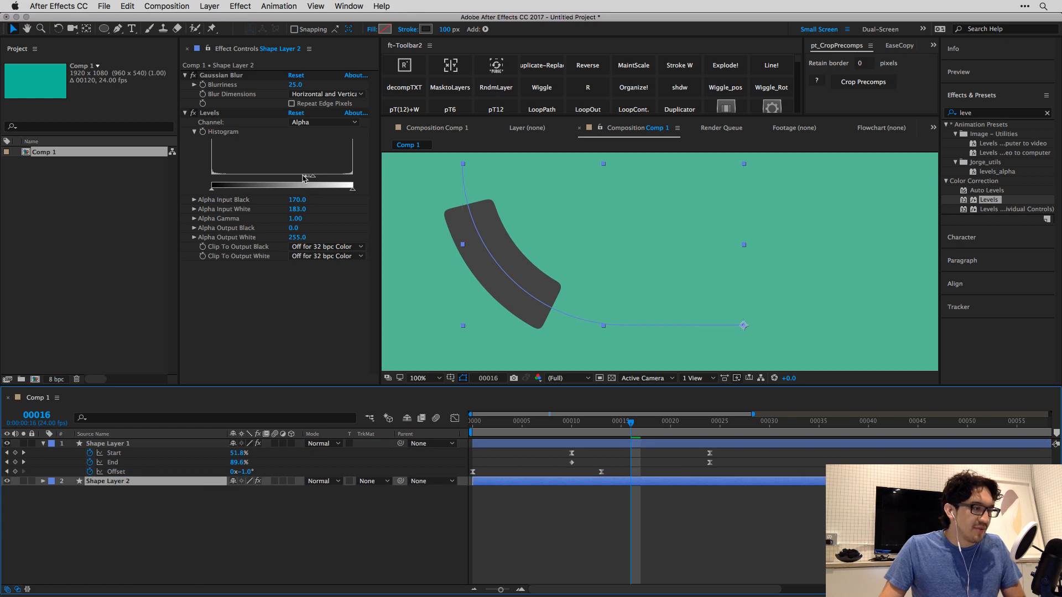
{"action": "left_click_drag", "start_coordinate": [306, 177], "coordinate": [267, 185]}
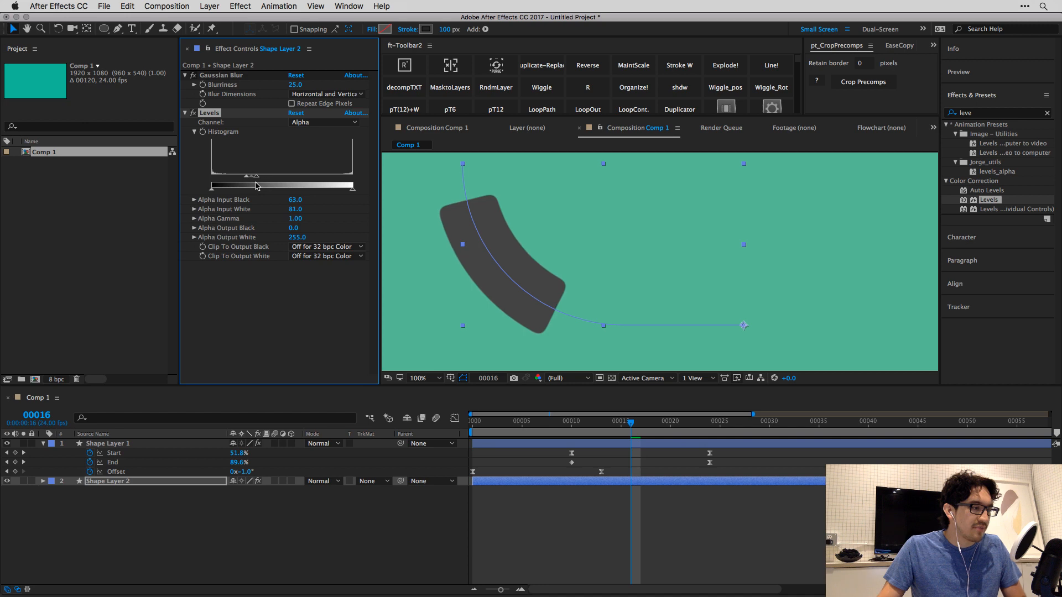
Change the stroke color of Shape Layer 2 to white (FFFFFF) and deselect the layer.
{"action": "left_click", "coordinate": [428, 30]}
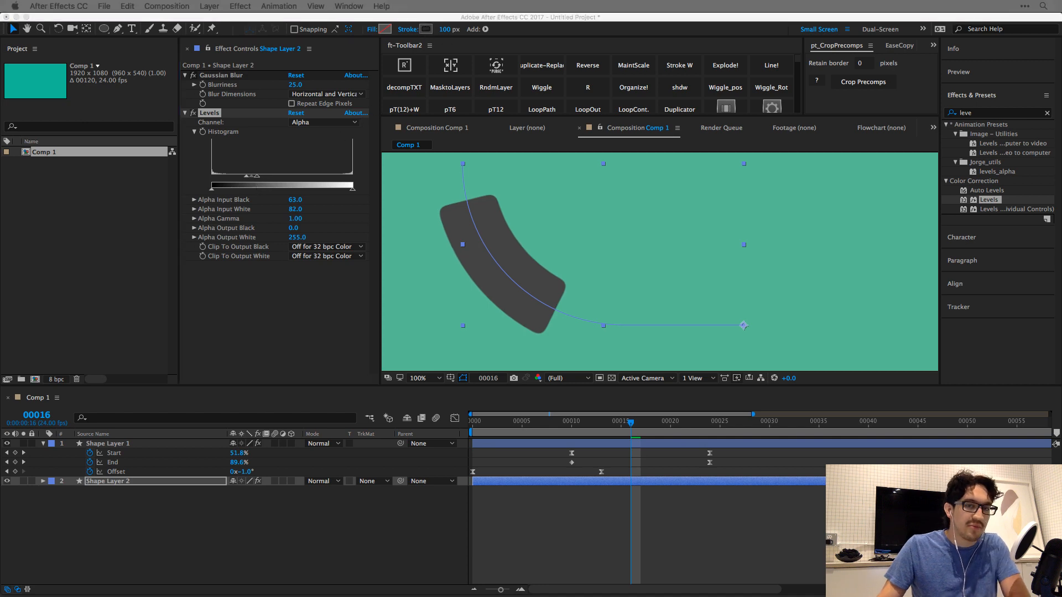
{"action": "left_click_drag", "start_coordinate": [565, 191], "coordinate": [552, 154]}
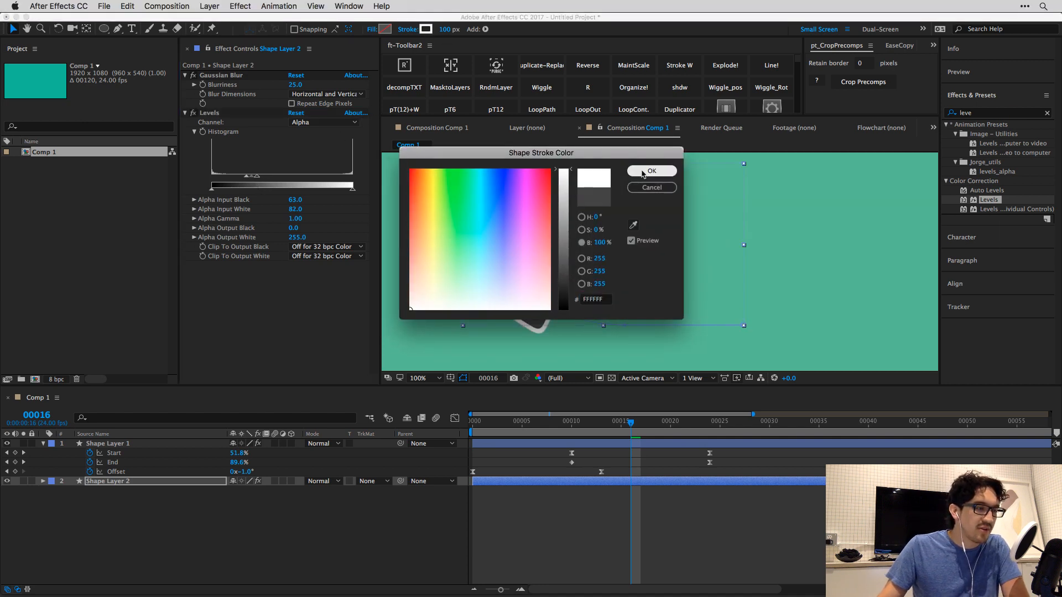
{"action": "left_click", "coordinate": [650, 171]}
{"action": "left_click", "coordinate": [630, 564]}
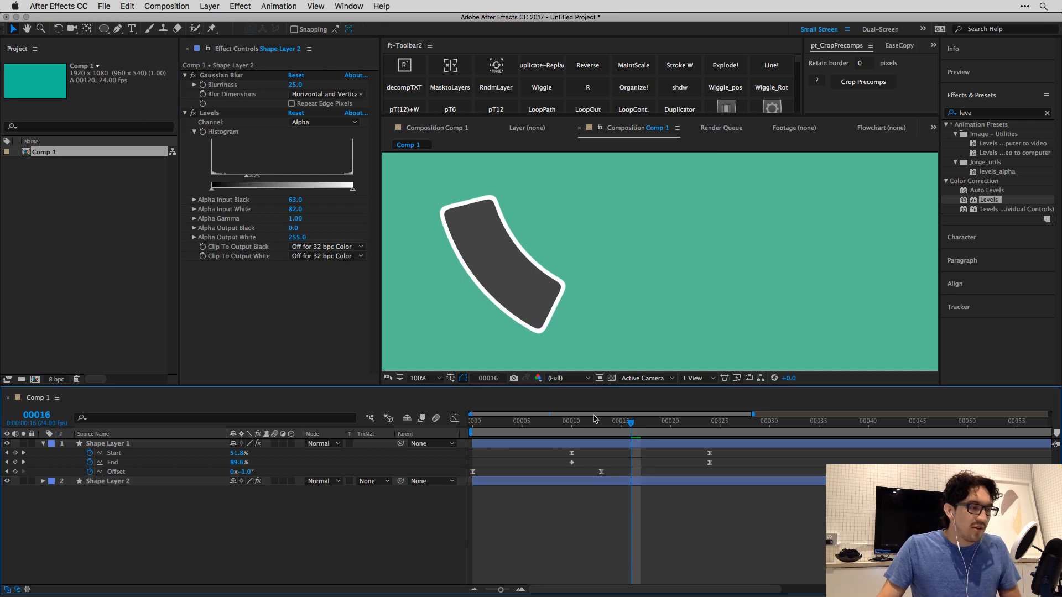
Set Shape Layer 1's End to 14% at frame 10 and scrub back to frame 7 to check the shorter shape.
{"action": "left_click", "coordinate": [573, 423]}
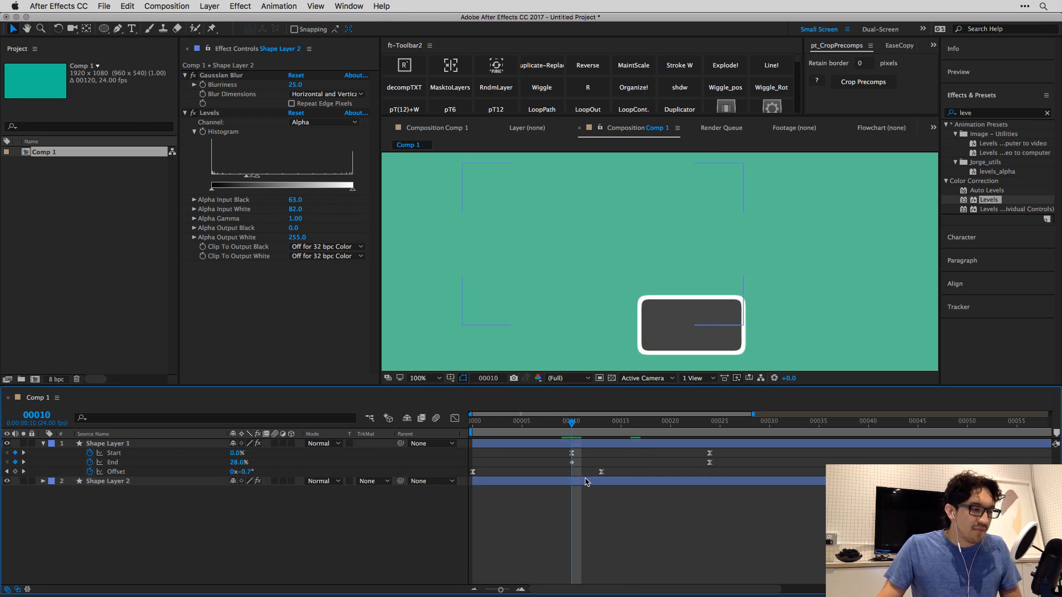
{"action": "left_click_drag", "start_coordinate": [238, 463], "coordinate": [233, 466]}
{"action": "left_click", "coordinate": [569, 542]}
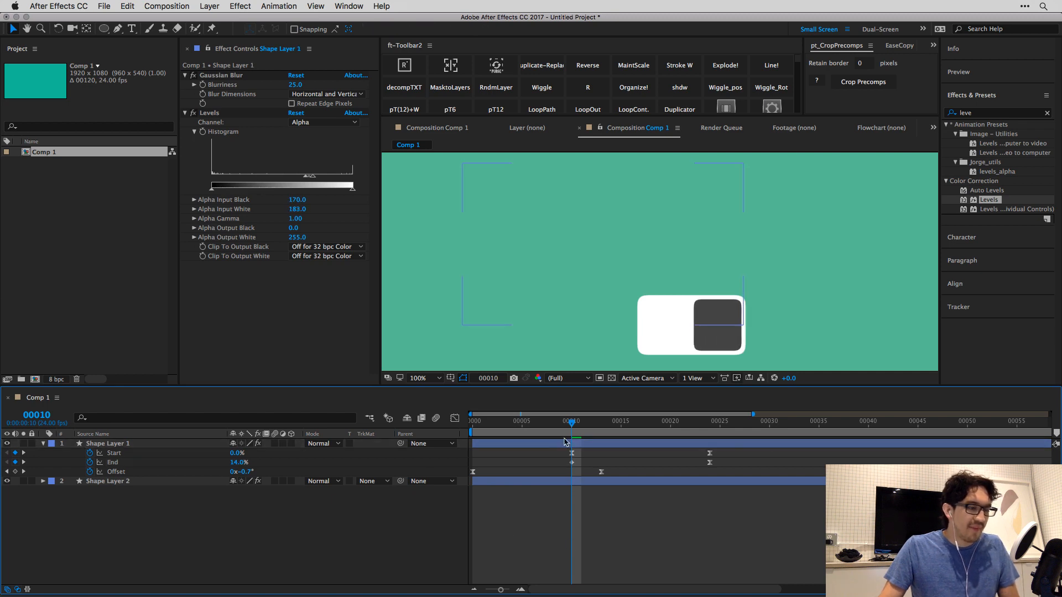
{"action": "left_click_drag", "start_coordinate": [572, 423], "coordinate": [545, 428]}
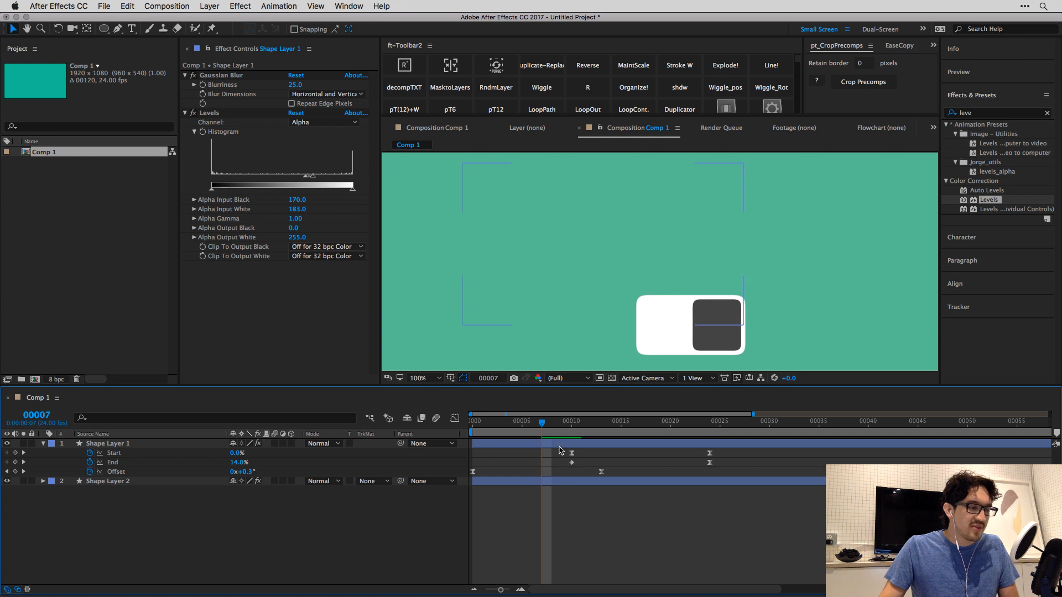
Reveal the keyframed properties of both shape layers in the timeline.
{"action": "key", "text": "super+a"}
{"action": "key", "text": "u"}
{"action": "key", "text": "u"}
{"action": "left_click", "coordinate": [614, 532]}
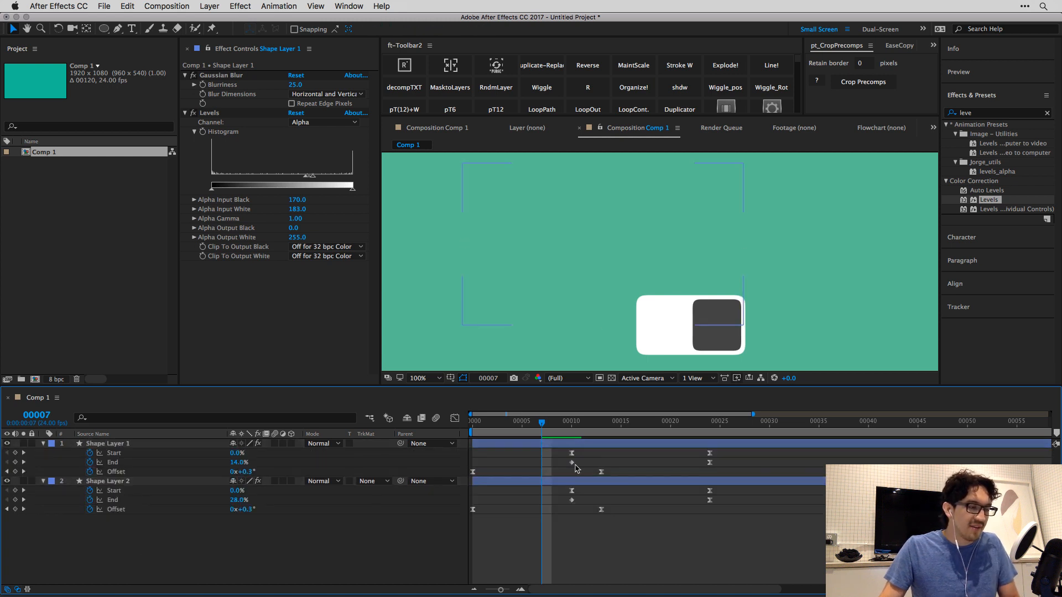
Shift Shape Layer 1 two frames later and extend its in point back to frame 0.
{"action": "key", "text": "Home"}
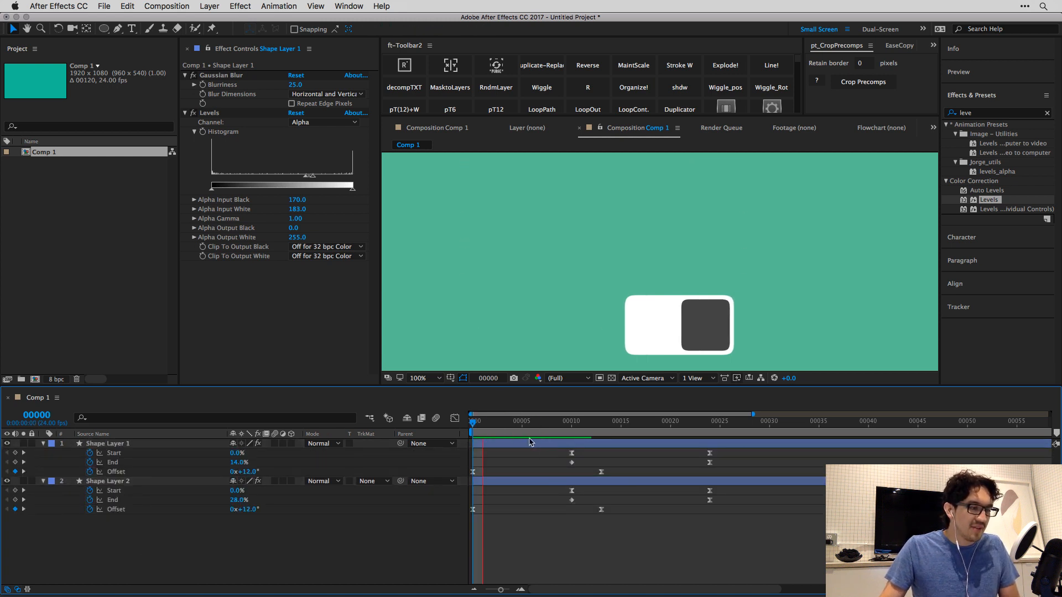
{"action": "key", "text": "Page_Down"}
{"action": "left_click", "coordinate": [530, 444]}
{"action": "key", "text": "bracketleft"}
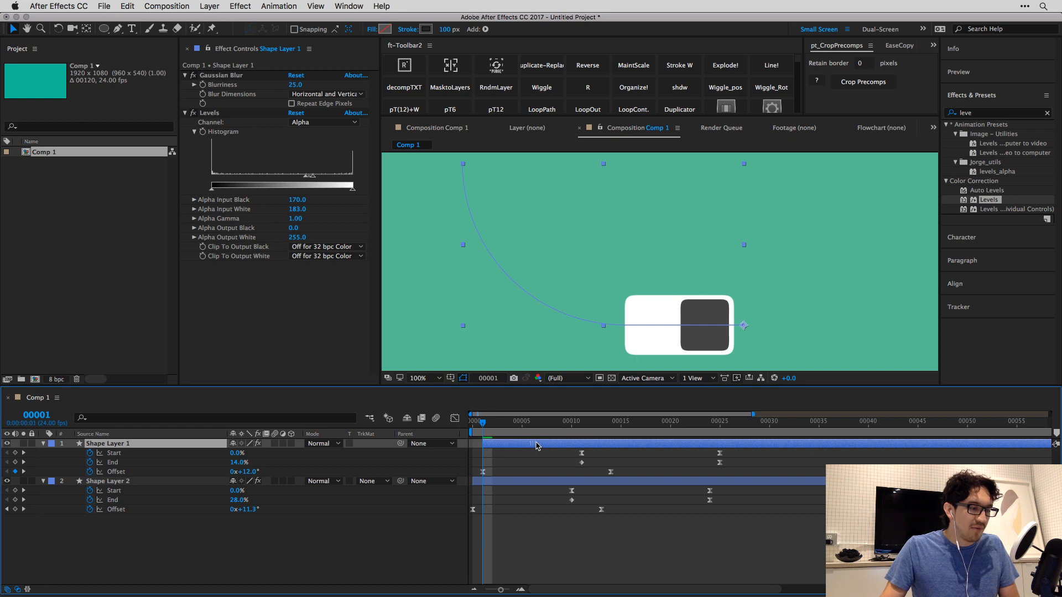
{"action": "key", "text": "alt+Page_Down"}
{"action": "left_click_drag", "start_coordinate": [492, 444], "coordinate": [476, 444]}
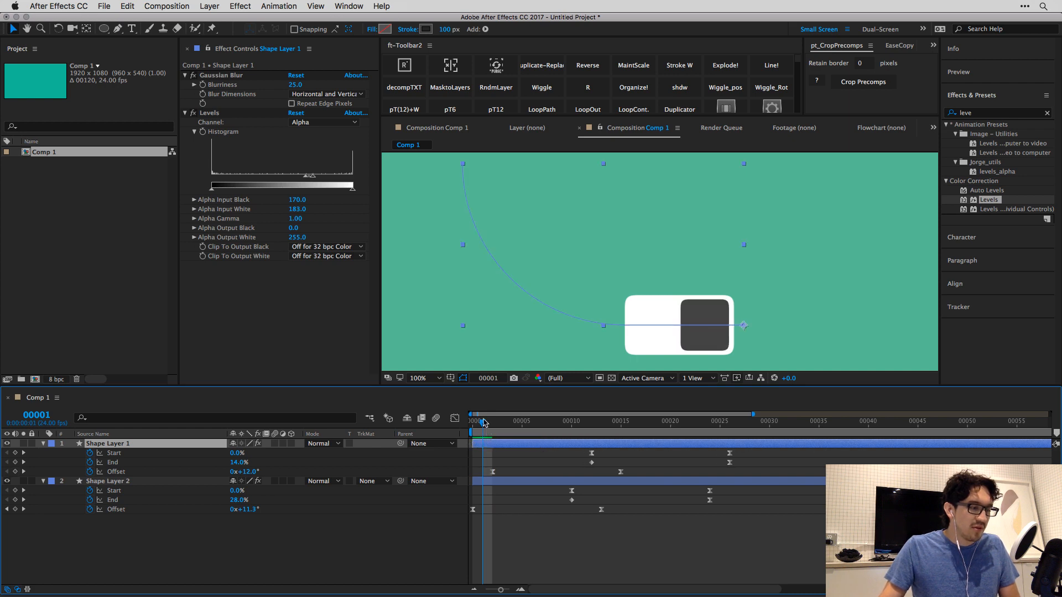
Preview the staggered motion and reduce Shape Layer 1's keyframe delay to one frame between playbacks.
{"action": "key", "text": "space"}
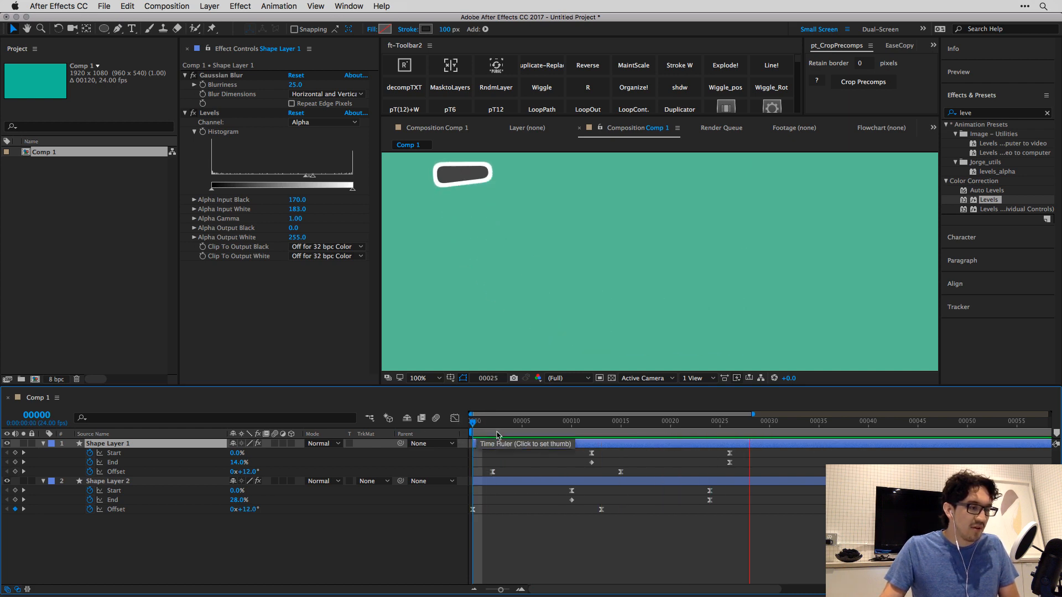
{"action": "key", "text": "space"}
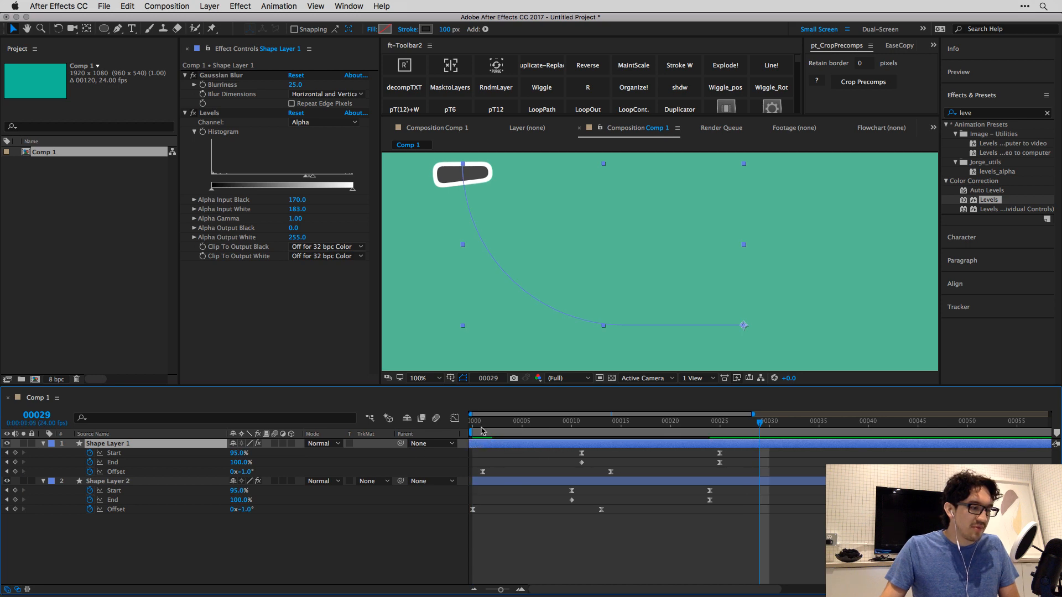
{"action": "key", "text": "space"}
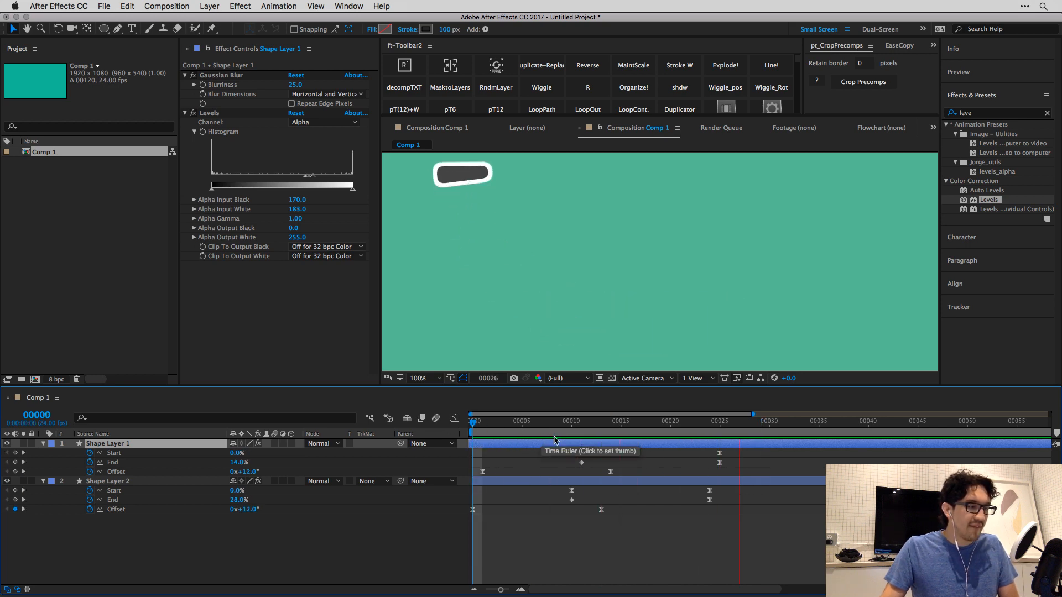
{"action": "key", "text": "space"}
Move Shape Layer 1's last Start and End keyframes to frame 22 and preview the result.
{"action": "left_click", "coordinate": [641, 423]}
{"action": "left_click_drag", "start_coordinate": [696, 426], "coordinate": [689, 453]}
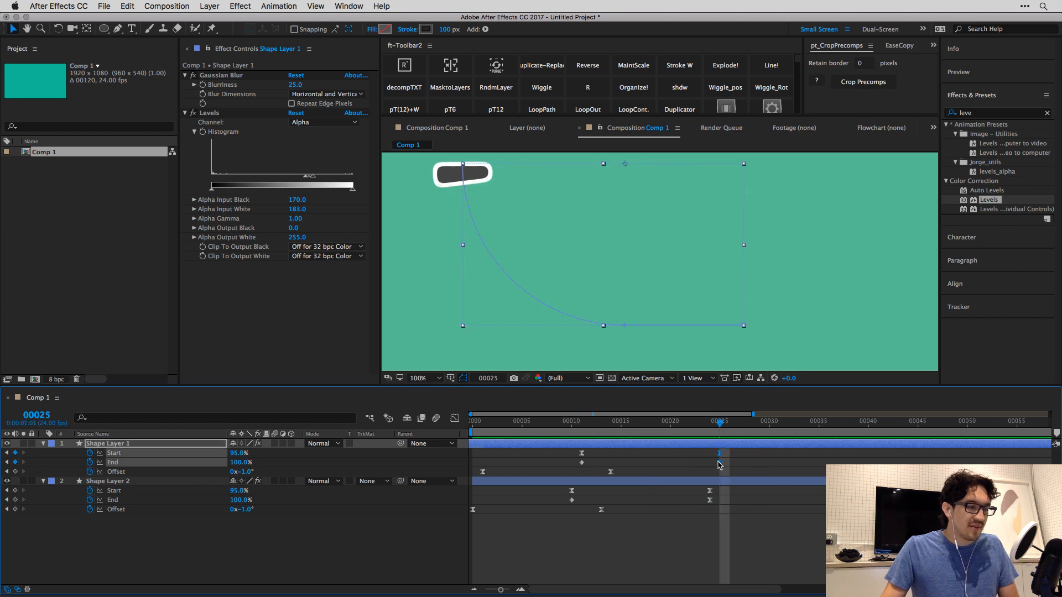
{"action": "key", "text": "space"}
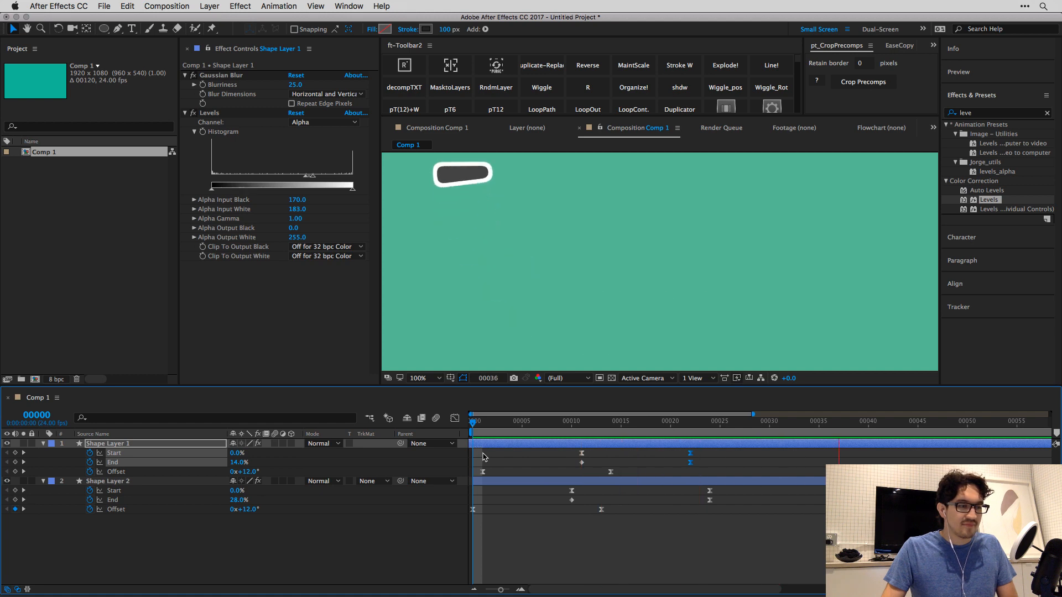
{"action": "key", "text": "space"}
Replay the two-layer animation from frame 0 to review its timing, then deselect the keyframes.
{"action": "left_click_drag", "start_coordinate": [499, 429], "coordinate": [407, 434]}
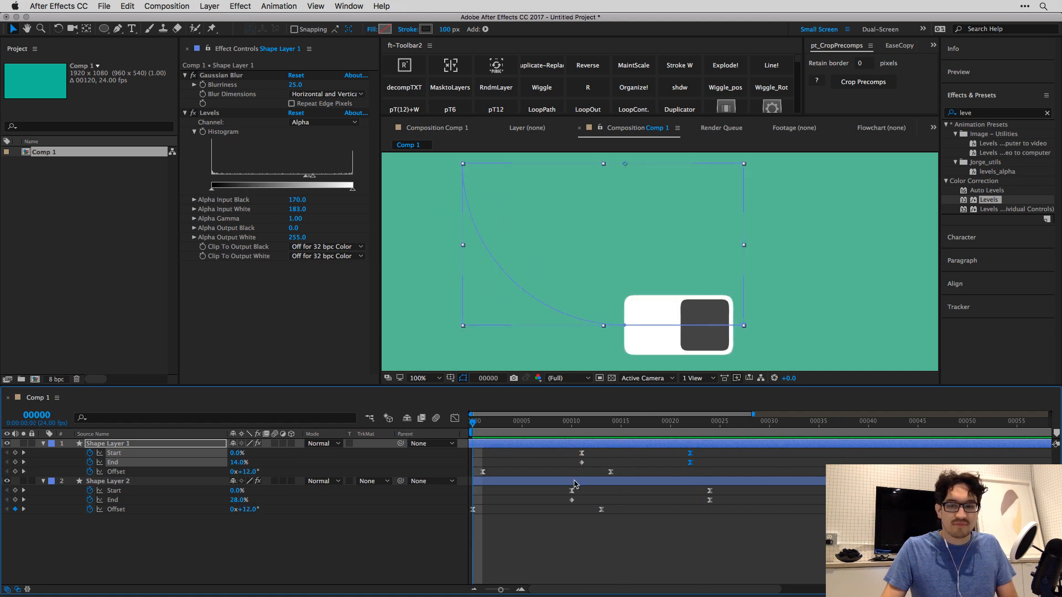
{"action": "key", "text": "space"}
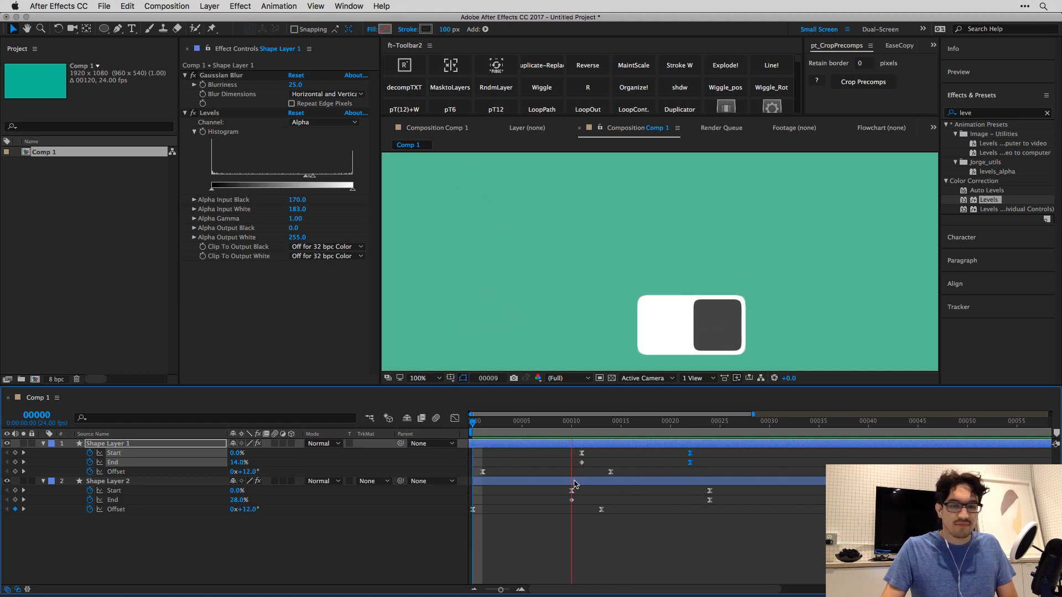
{"action": "key", "text": "space"}
{"action": "key", "text": "Home"}
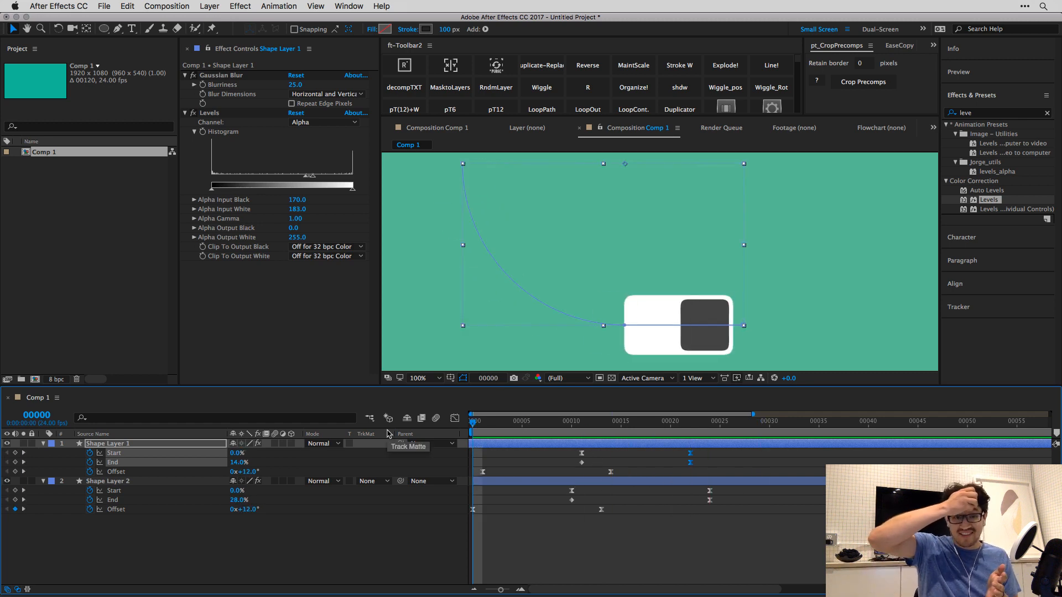
{"action": "left_click", "coordinate": [564, 533]}
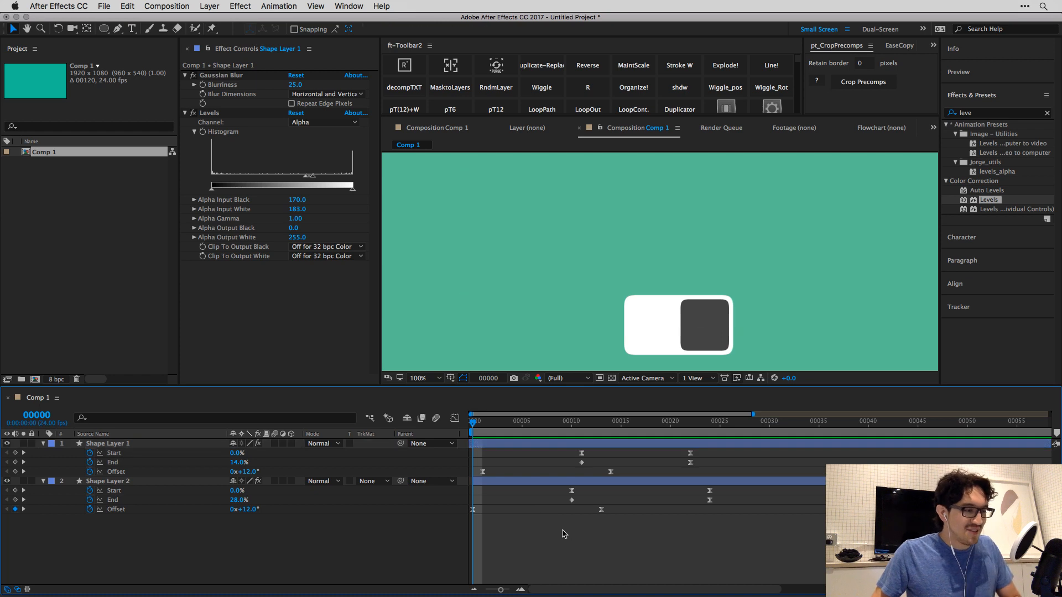
Switch to Chrome and play the Client - Ad Dynamics reference video from about 00:33.
{"action": "key", "text": "super+Tab"}
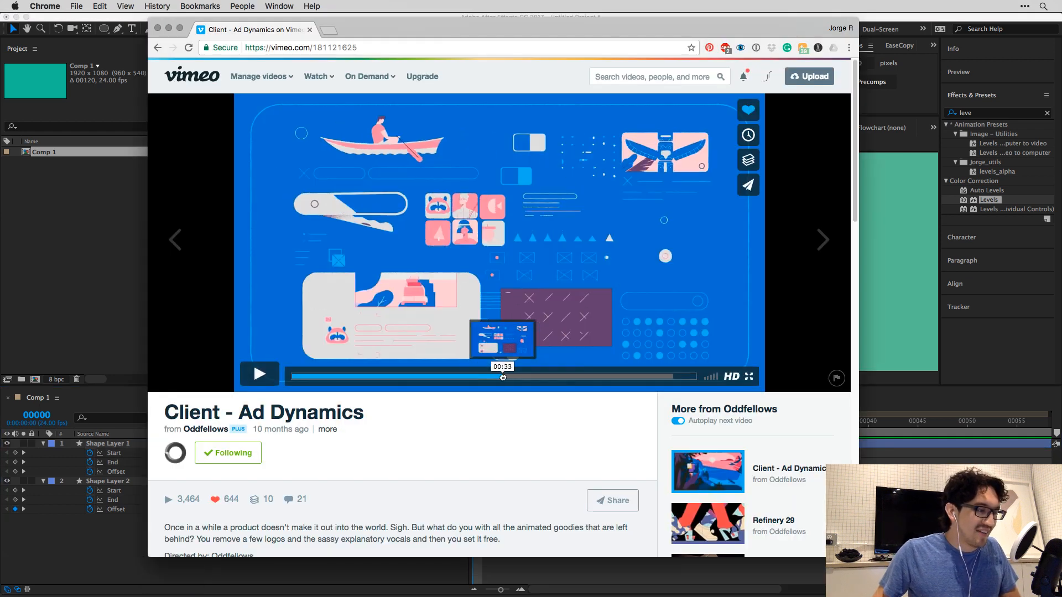
{"action": "left_click", "coordinate": [250, 380]}
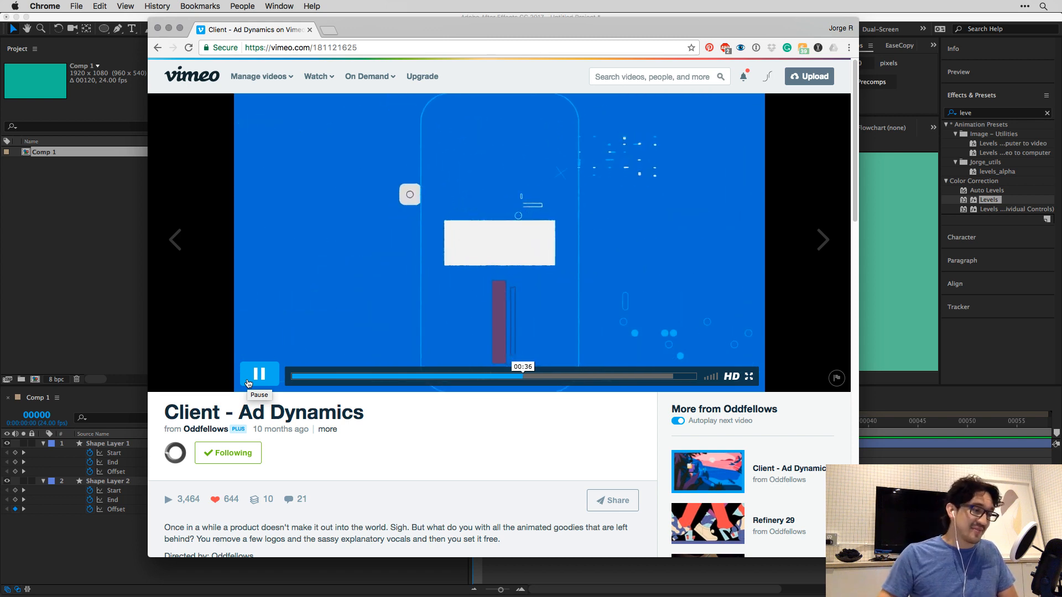
Pause the reference video, switch back to After Effects and preview the two-layer toggle animation from frame 0.
{"action": "left_click", "coordinate": [248, 383]}
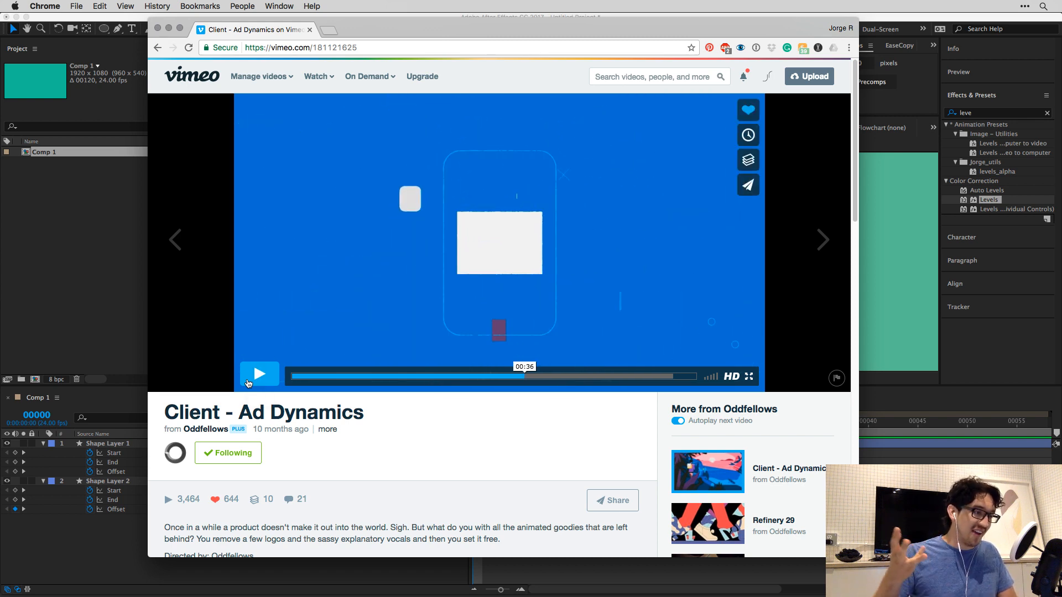
{"action": "key", "text": "super+Tab"}
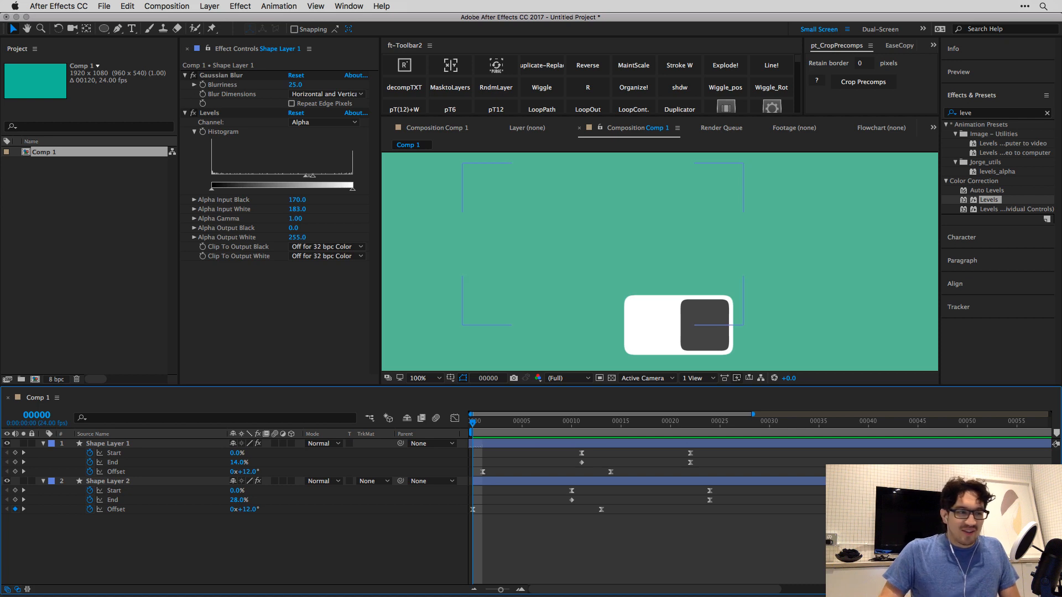
{"action": "key", "text": "space"}
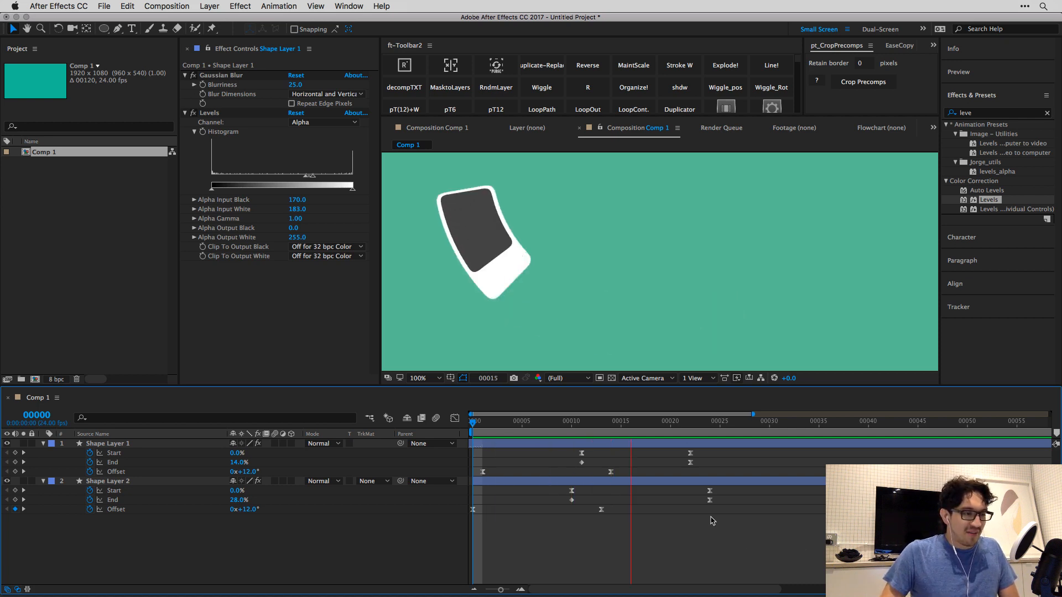
{"action": "key", "text": "space"}
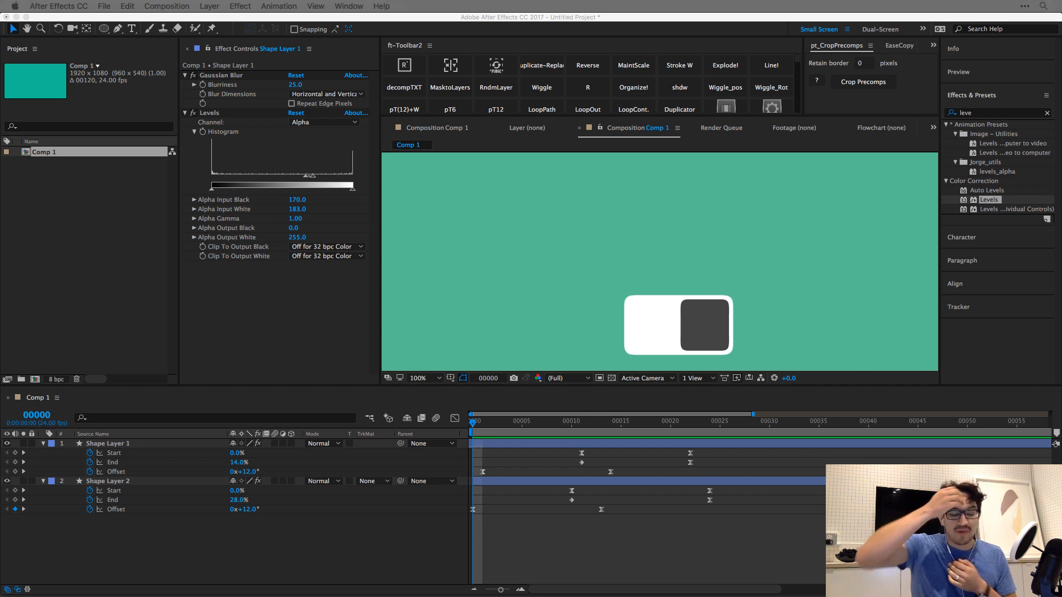
Switch to Chrome and play the reference video's yellow-to-blue transition from about 00:26, pausing at 00:28.
{"action": "key", "text": "super+Tab"}
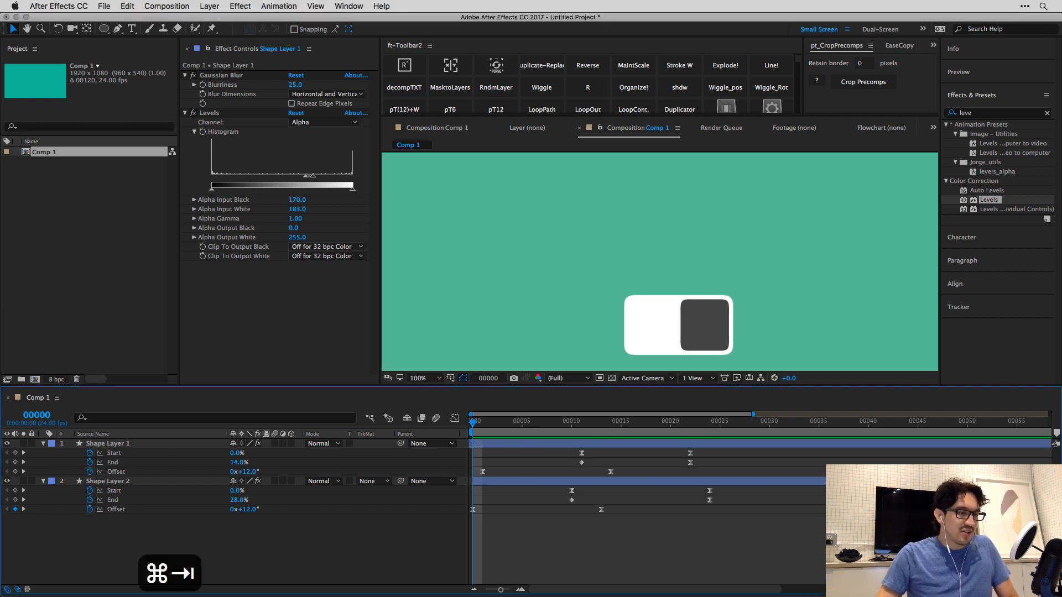
{"action": "key", "text": "super+Tab"}
{"action": "key", "text": "super+Tab"}
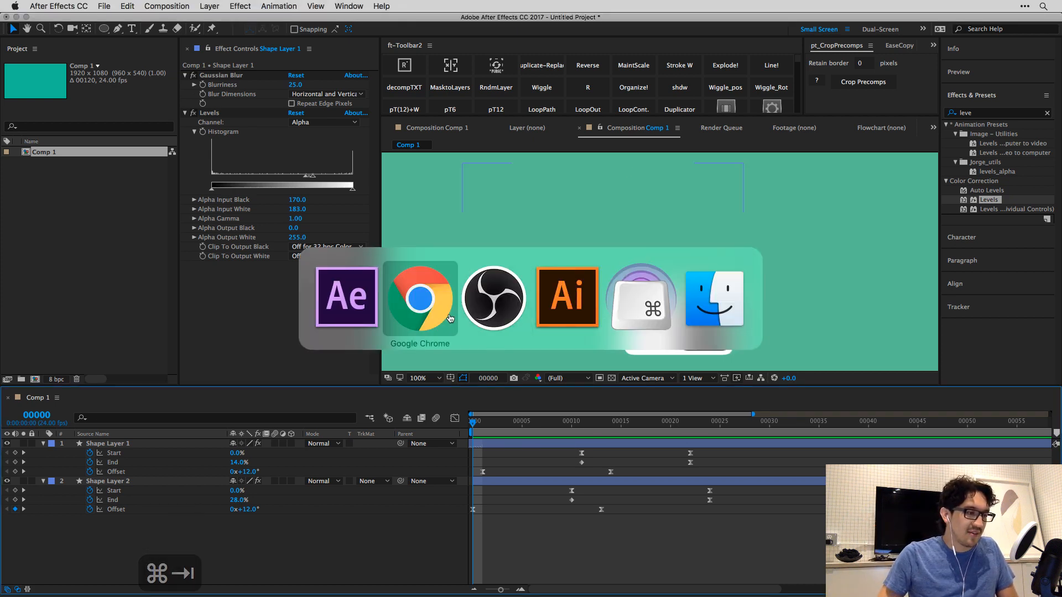
{"action": "left_click", "coordinate": [437, 318]}
{"action": "left_click", "coordinate": [475, 377]}
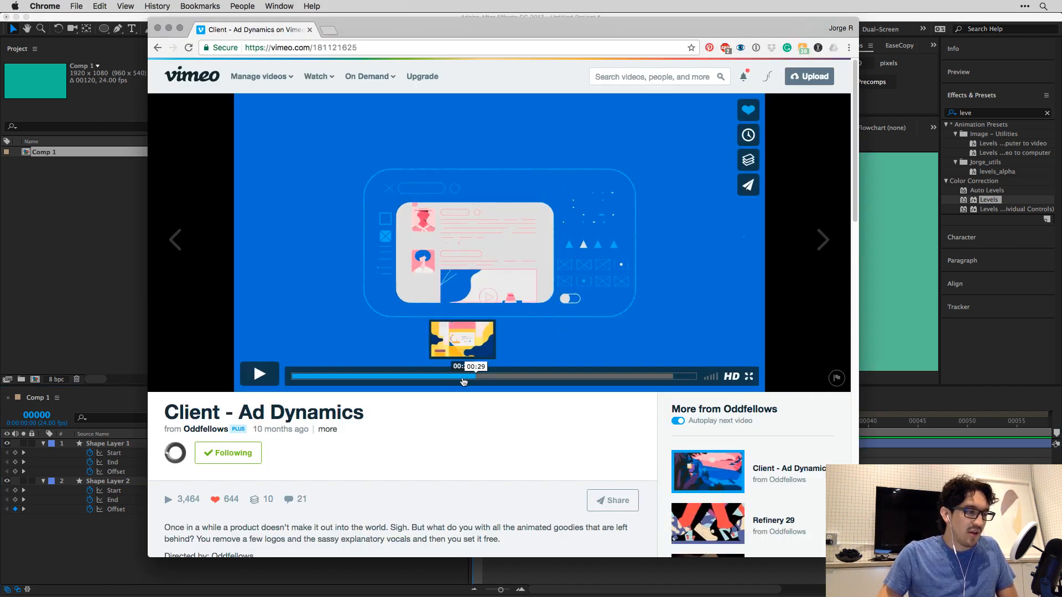
{"action": "left_click", "coordinate": [268, 377]}
{"action": "left_click", "coordinate": [436, 376]}
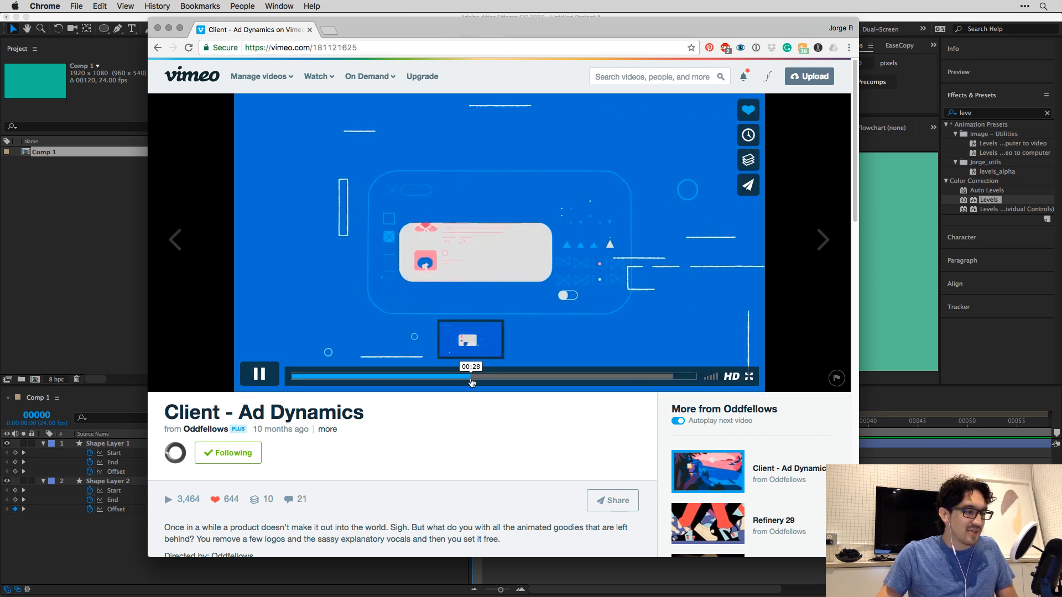
{"action": "left_click", "coordinate": [455, 381]}
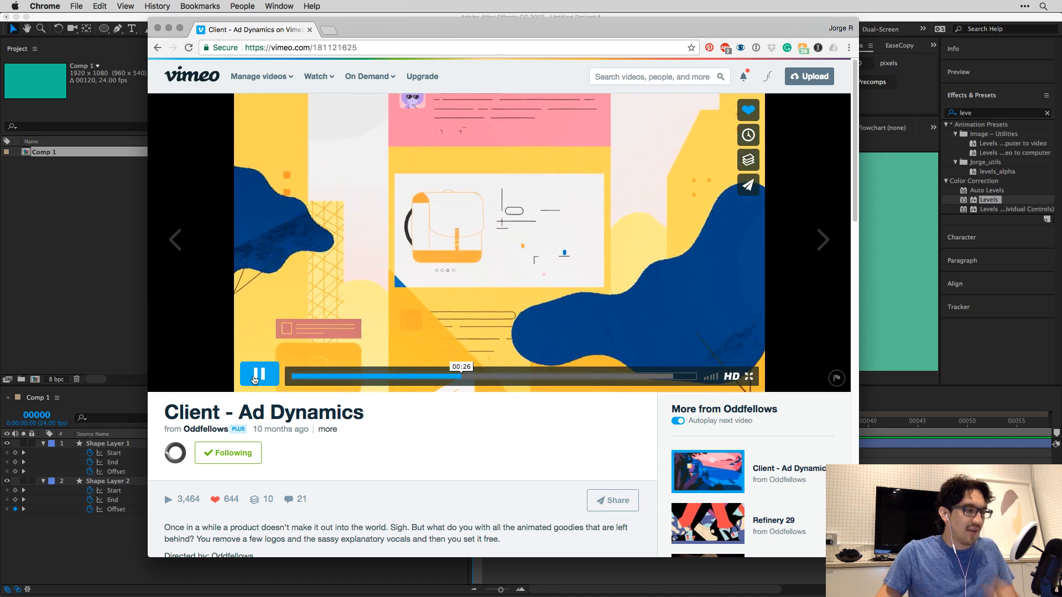
{"action": "key", "text": "space"}
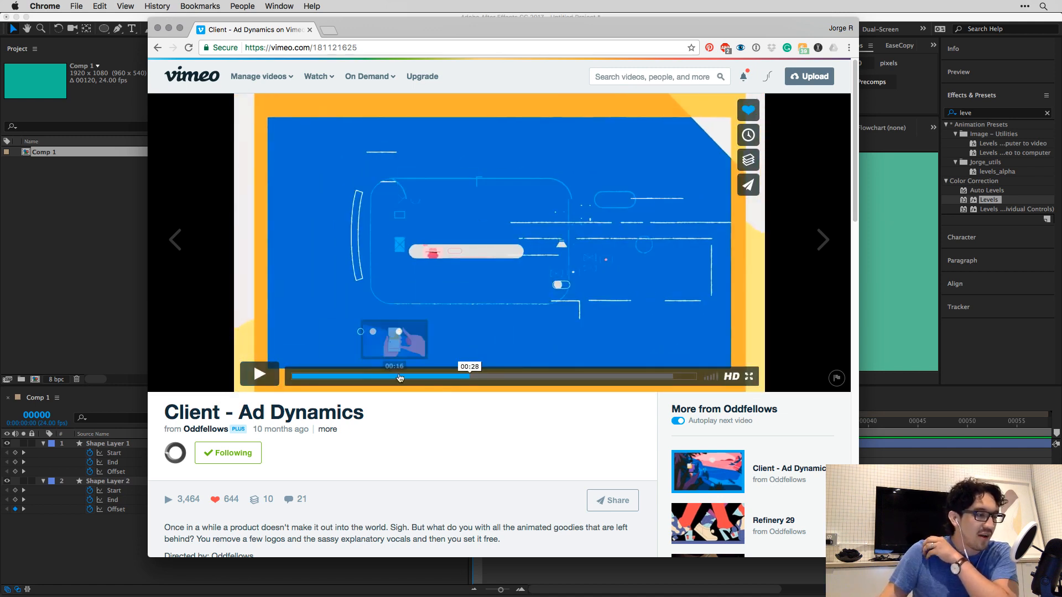
Replay the transition from about 00:26, then skip ahead to the blue interface scene and pause at 00:33.
{"action": "left_click", "coordinate": [457, 376]}
{"action": "left_click", "coordinate": [259, 374]}
{"action": "left_click", "coordinate": [259, 374]}
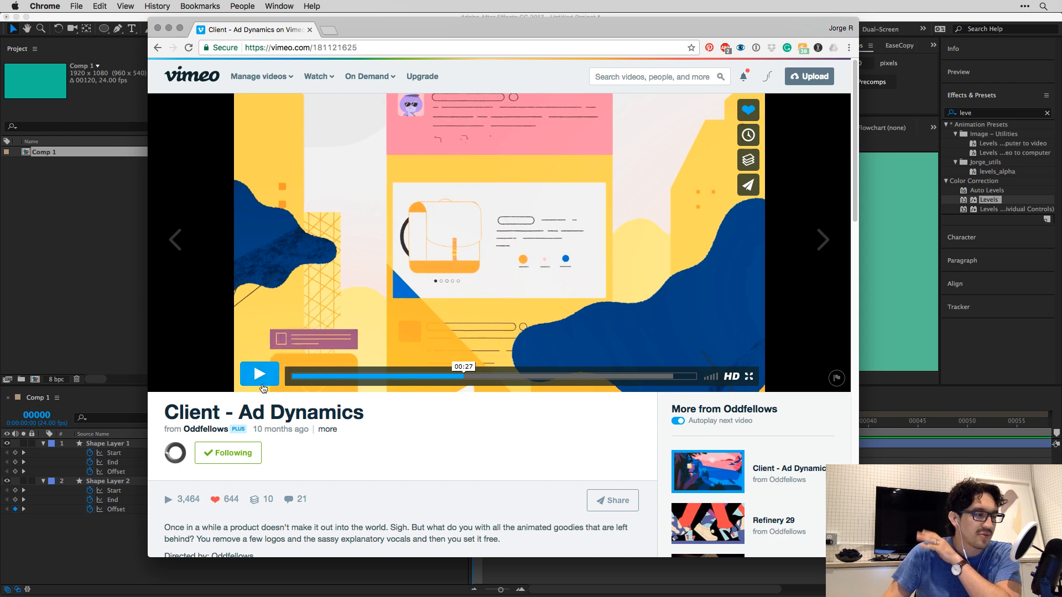
{"action": "left_click", "coordinate": [261, 381]}
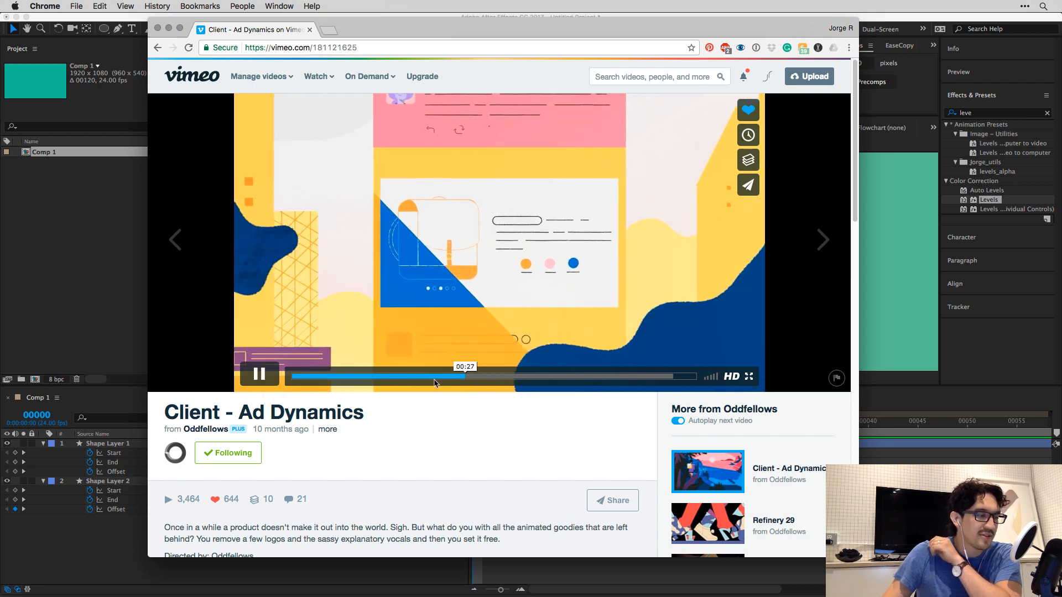
{"action": "left_click", "coordinate": [489, 377]}
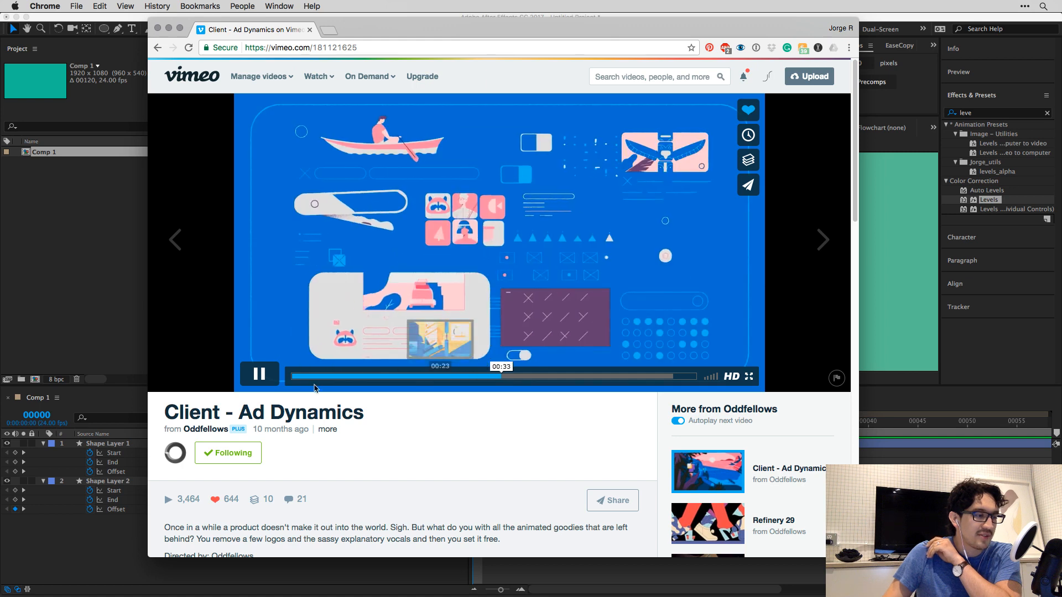
{"action": "left_click", "coordinate": [260, 375]}
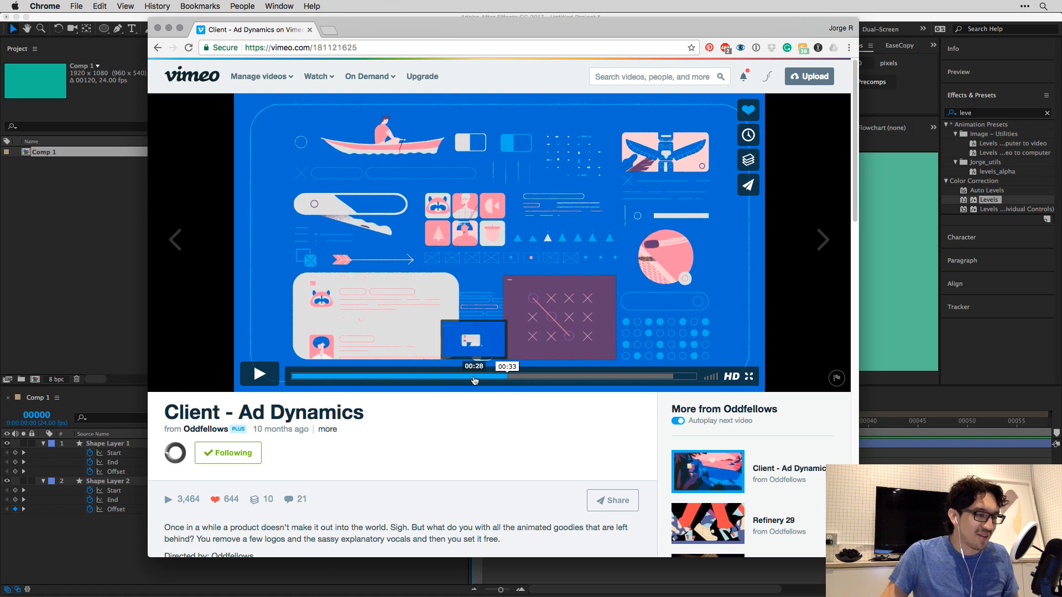
Rewind the reference to 00:26 and examine the transition in short bursts, pausing at 00:27, 00:28 and 00:29.
{"action": "left_click", "coordinate": [459, 377]}
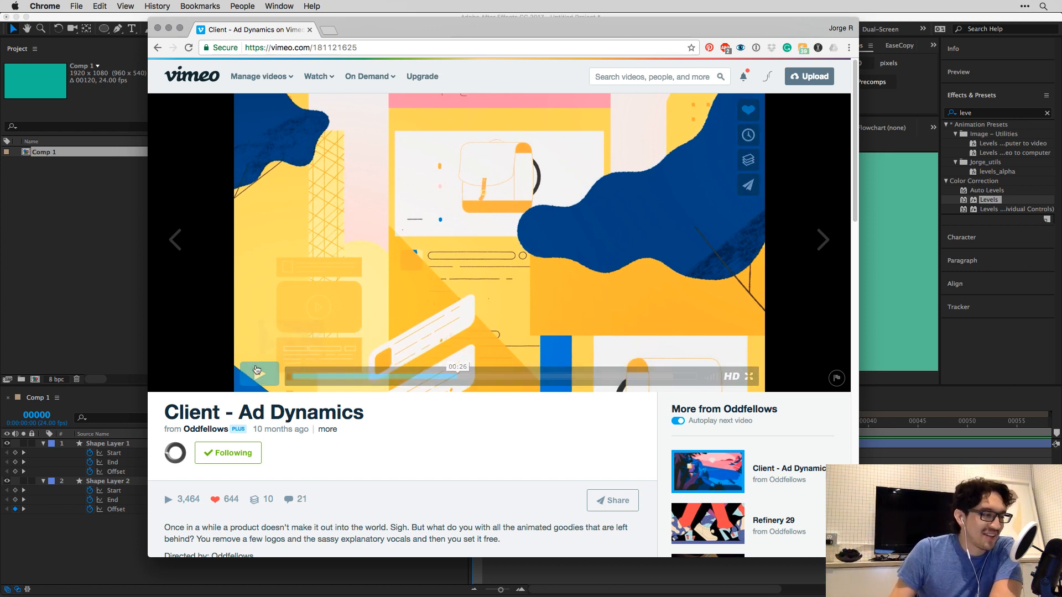
{"action": "left_click", "coordinate": [259, 374]}
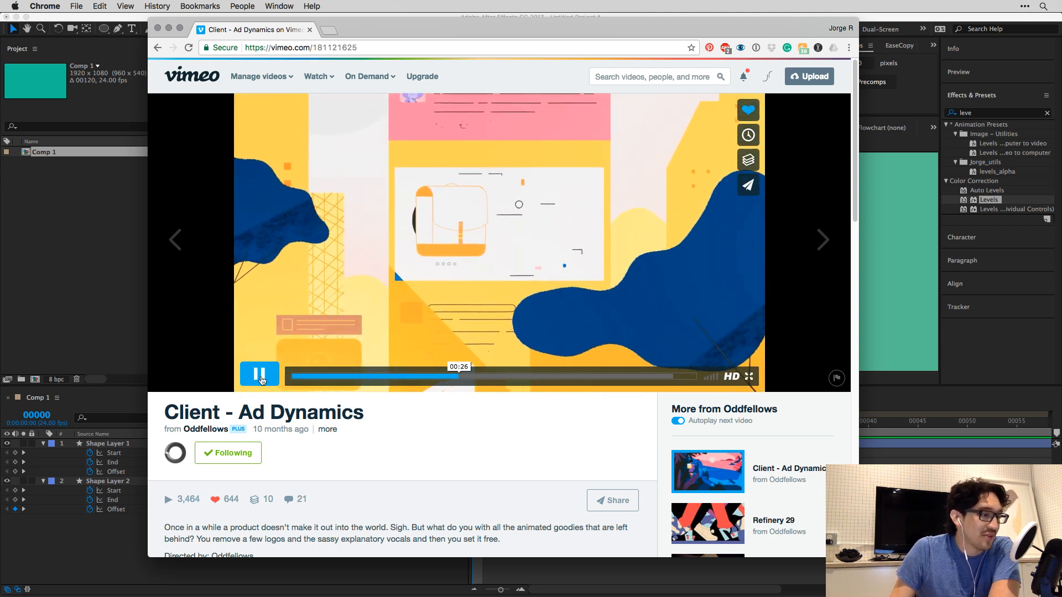
{"action": "left_click", "coordinate": [260, 375]}
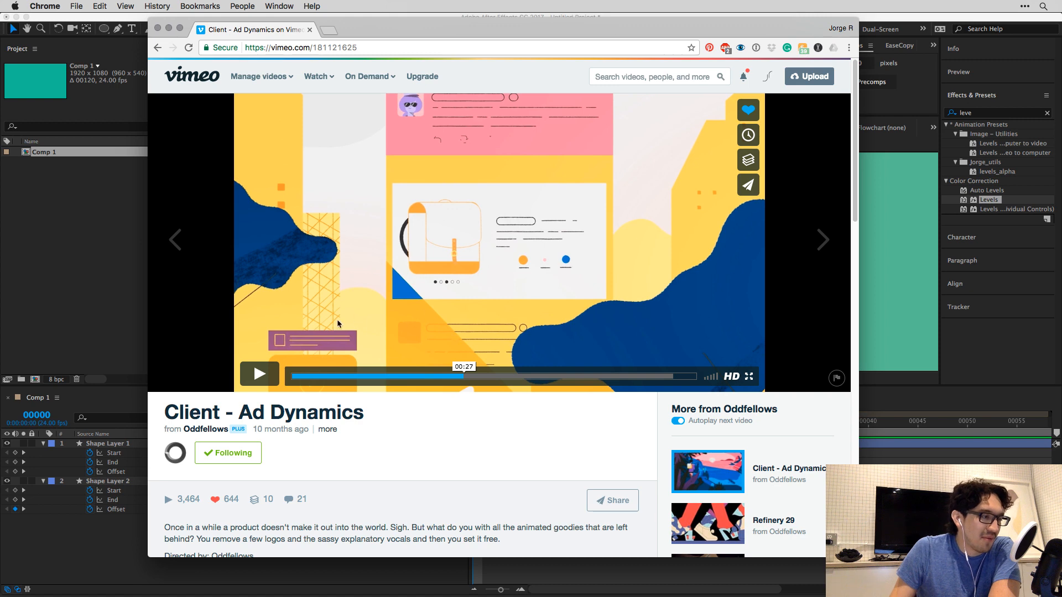
{"action": "left_click", "coordinate": [249, 378]}
{"action": "left_click", "coordinate": [250, 379]}
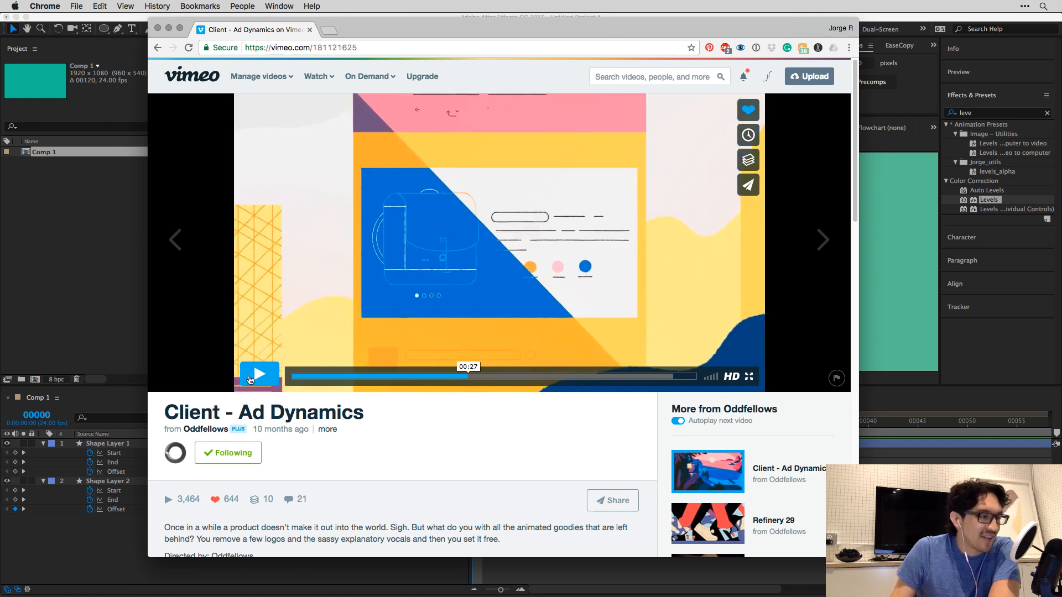
{"action": "left_click", "coordinate": [250, 379]}
{"action": "left_click", "coordinate": [250, 380]}
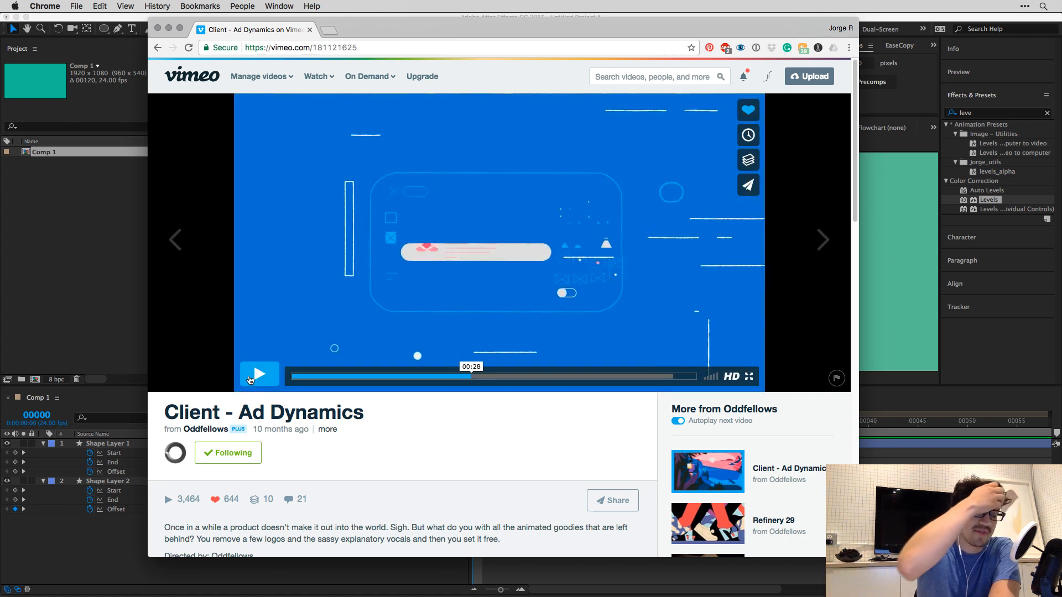
{"action": "left_click", "coordinate": [250, 379]}
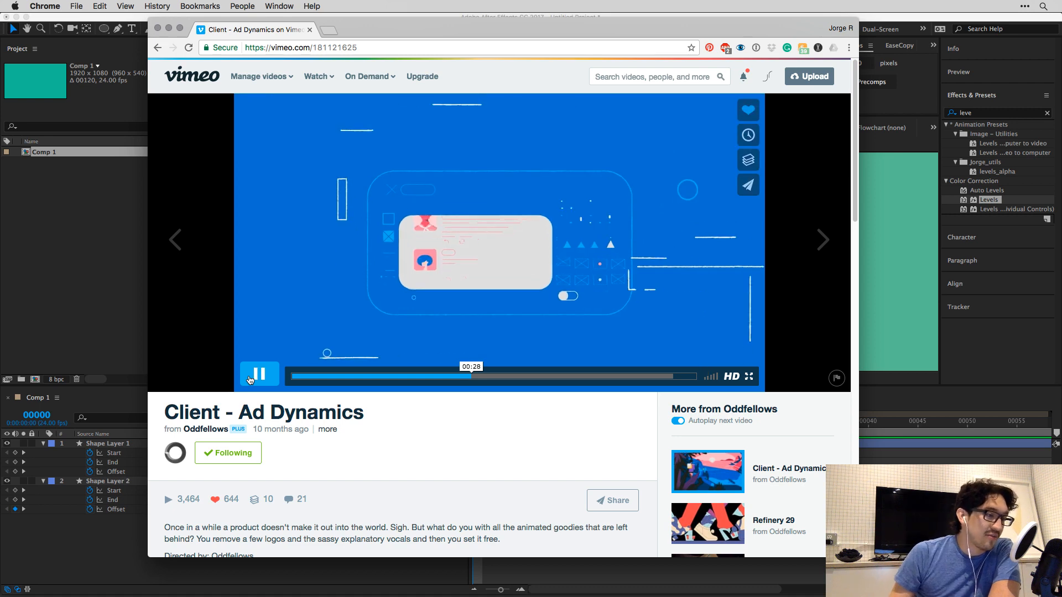
{"action": "left_click", "coordinate": [250, 379]}
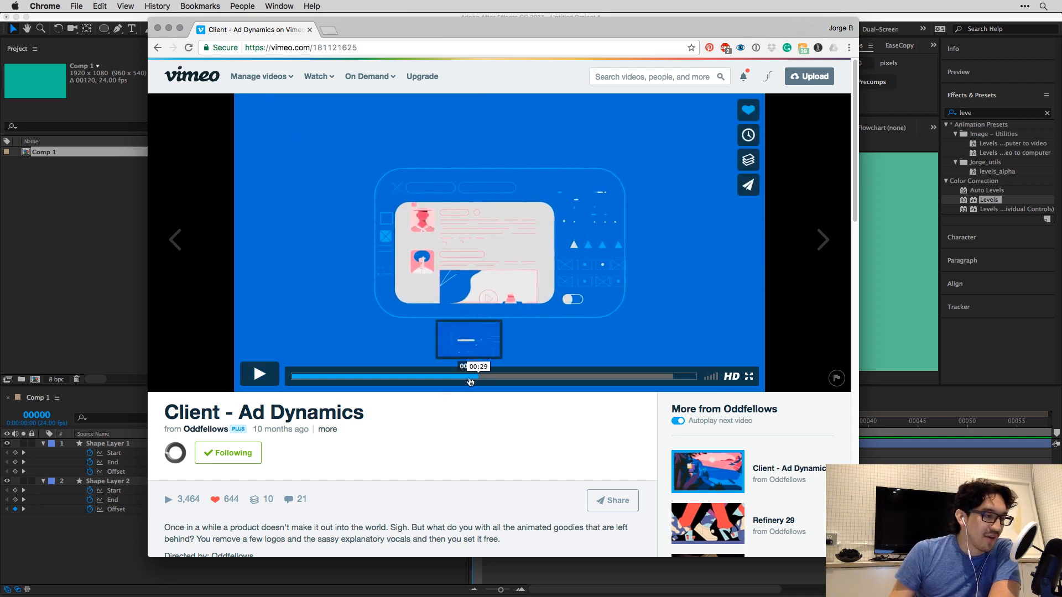
Play the reference in short stretches from 00:27 to 00:34 to examine how the cards and toggles animate in.
{"action": "left_click", "coordinate": [466, 378]}
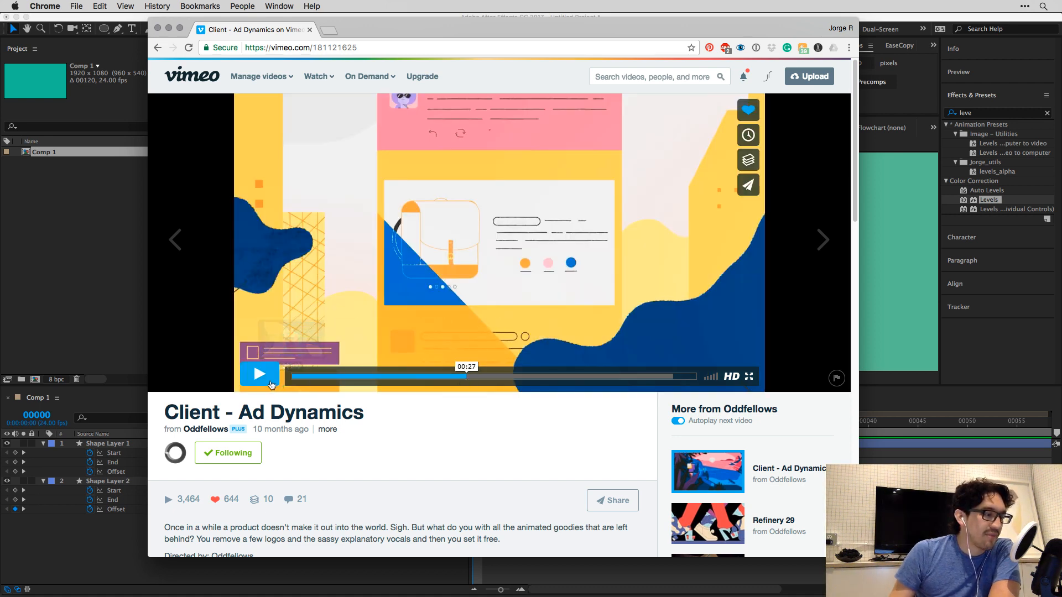
{"action": "left_click", "coordinate": [266, 382]}
{"action": "left_click", "coordinate": [266, 384]}
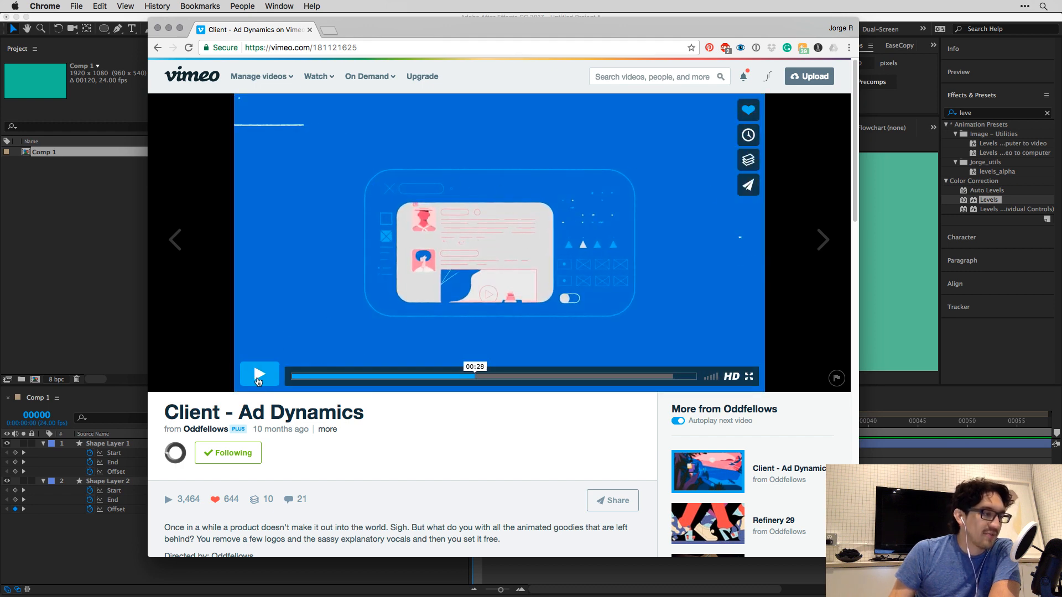
{"action": "left_click", "coordinate": [257, 378]}
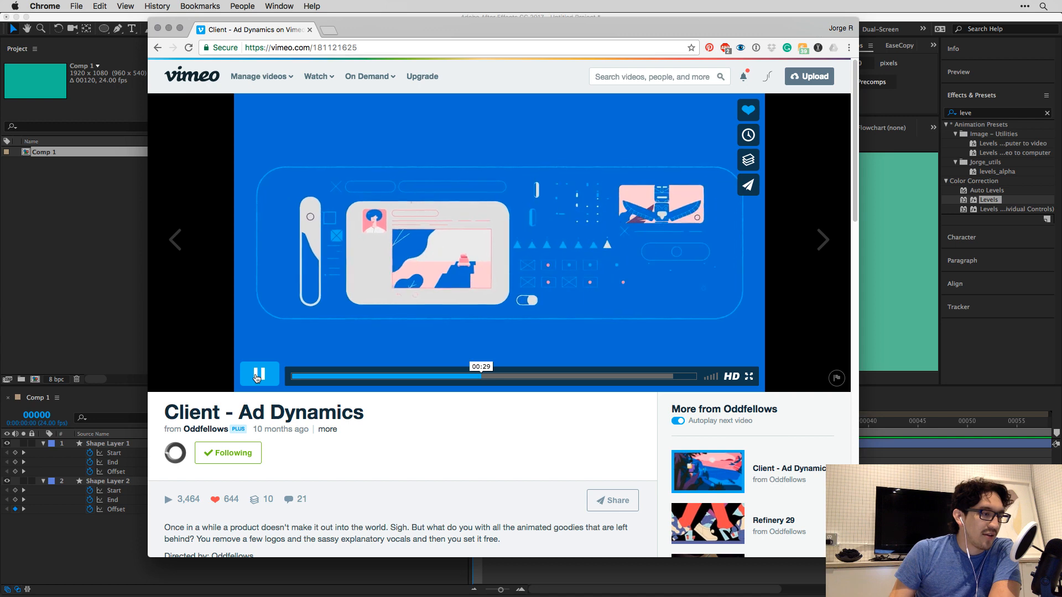
{"action": "left_click", "coordinate": [257, 378]}
{"action": "left_click", "coordinate": [256, 377]}
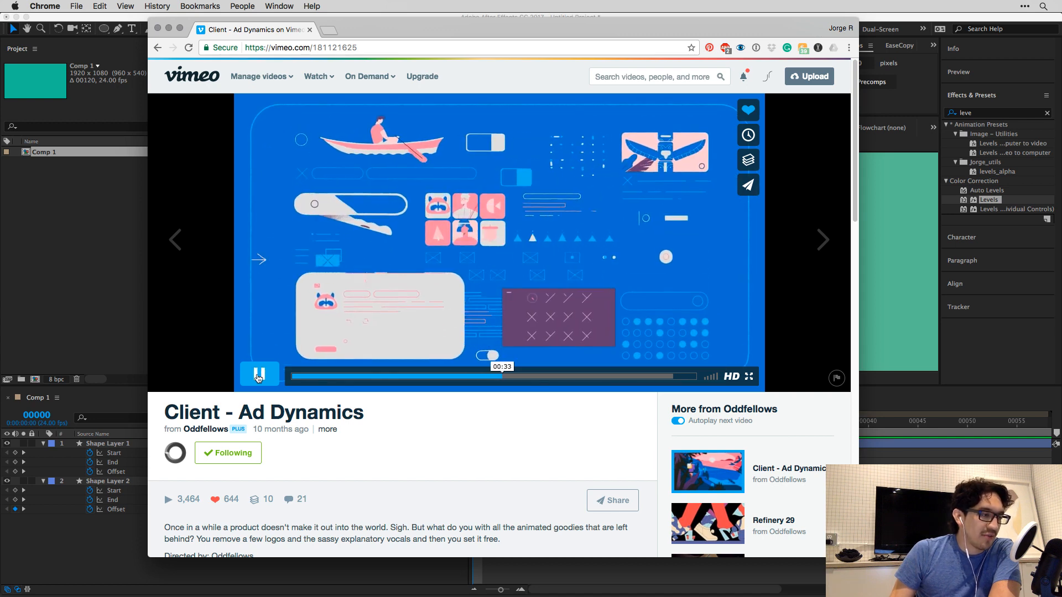
{"action": "left_click", "coordinate": [257, 377]}
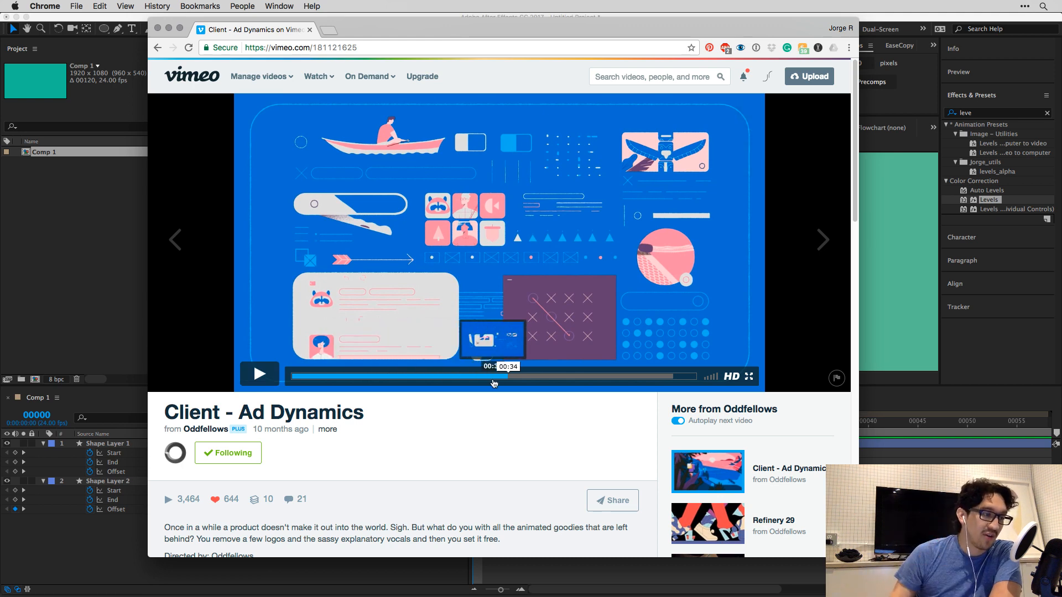
Take the reference back to 00:26 and study the card's opening, pausing at 00:28 and again at 00:29.
{"action": "left_click_drag", "start_coordinate": [492, 378], "coordinate": [460, 378]}
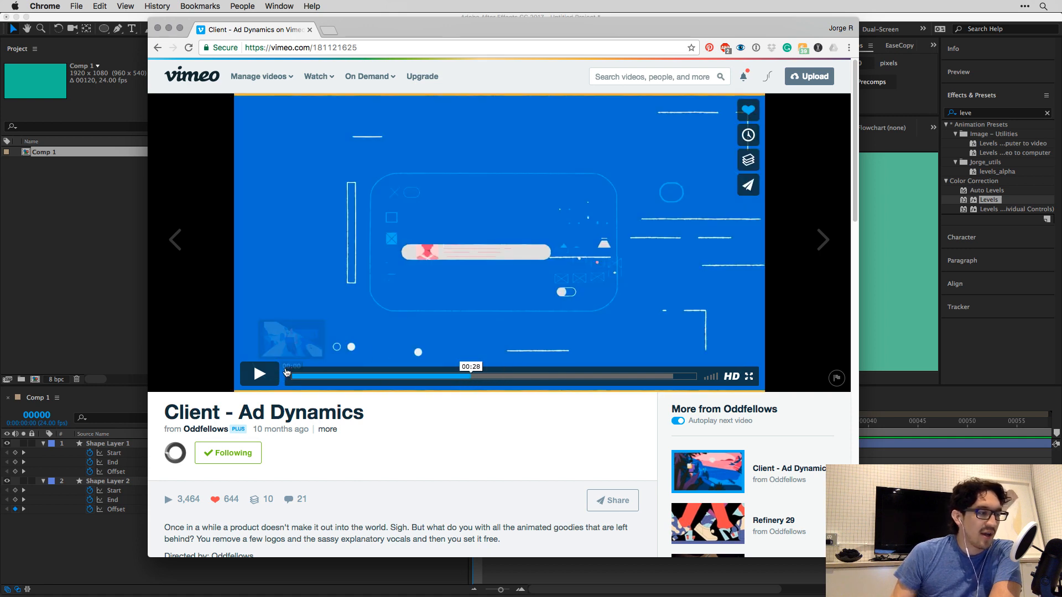
{"action": "left_click", "coordinate": [252, 377]}
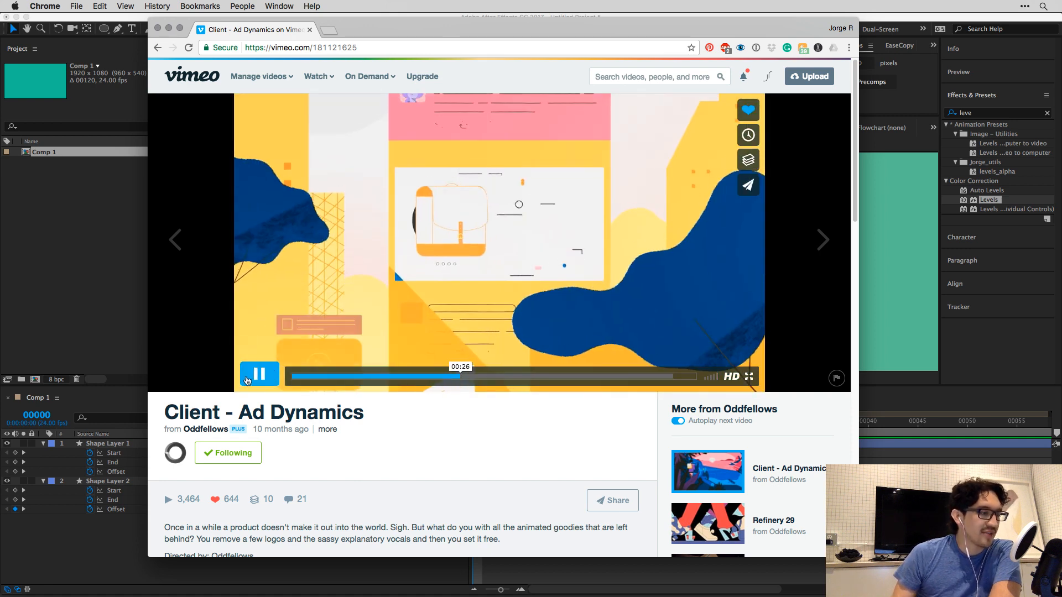
{"action": "left_click", "coordinate": [250, 376]}
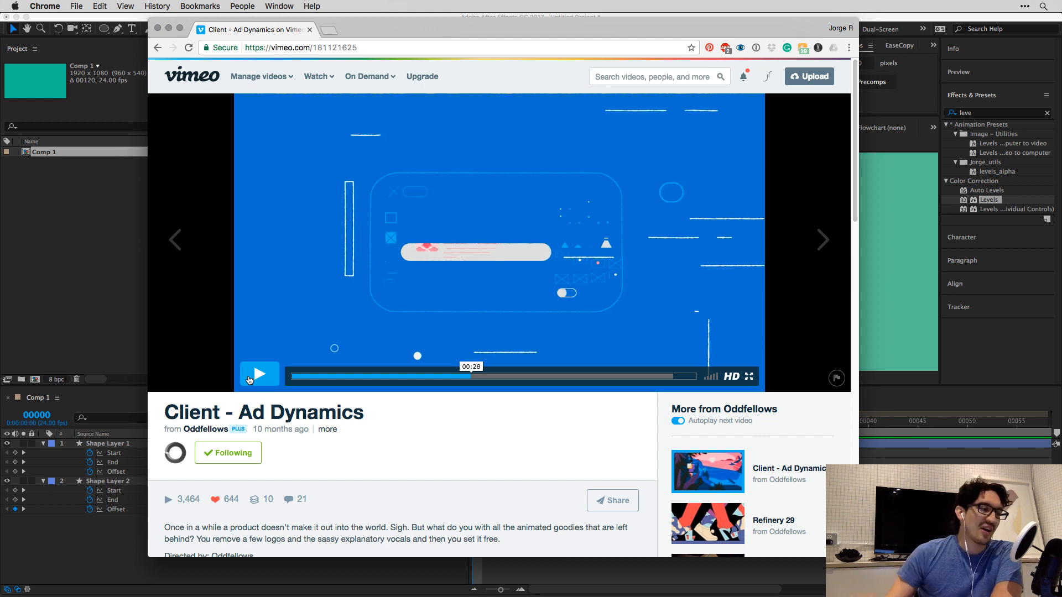
{"action": "left_click", "coordinate": [249, 376]}
{"action": "left_click", "coordinate": [249, 376]}
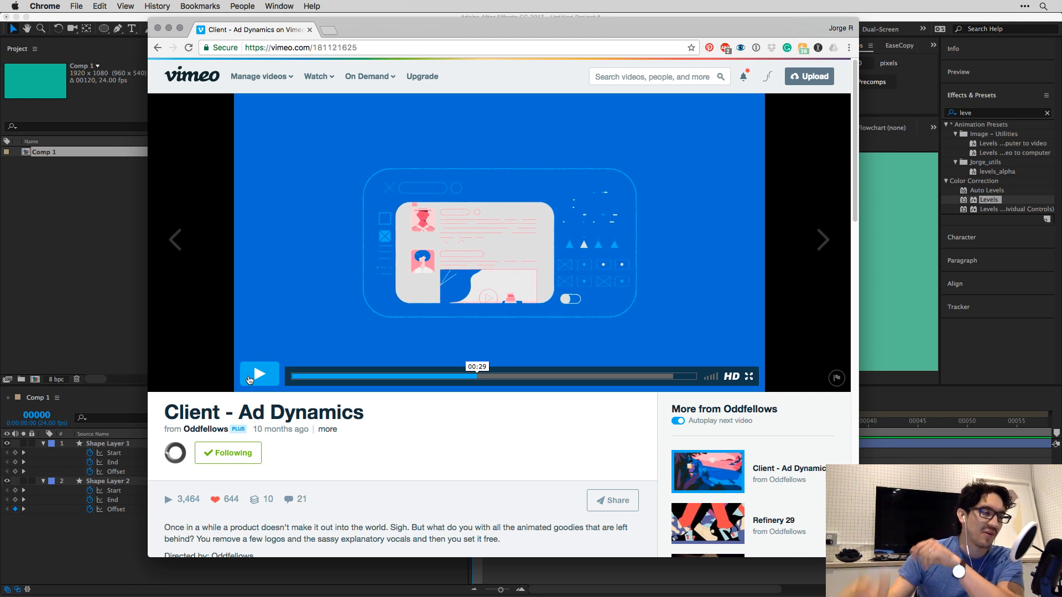
{"action": "left_click", "coordinate": [249, 376]}
{"action": "left_click", "coordinate": [250, 376]}
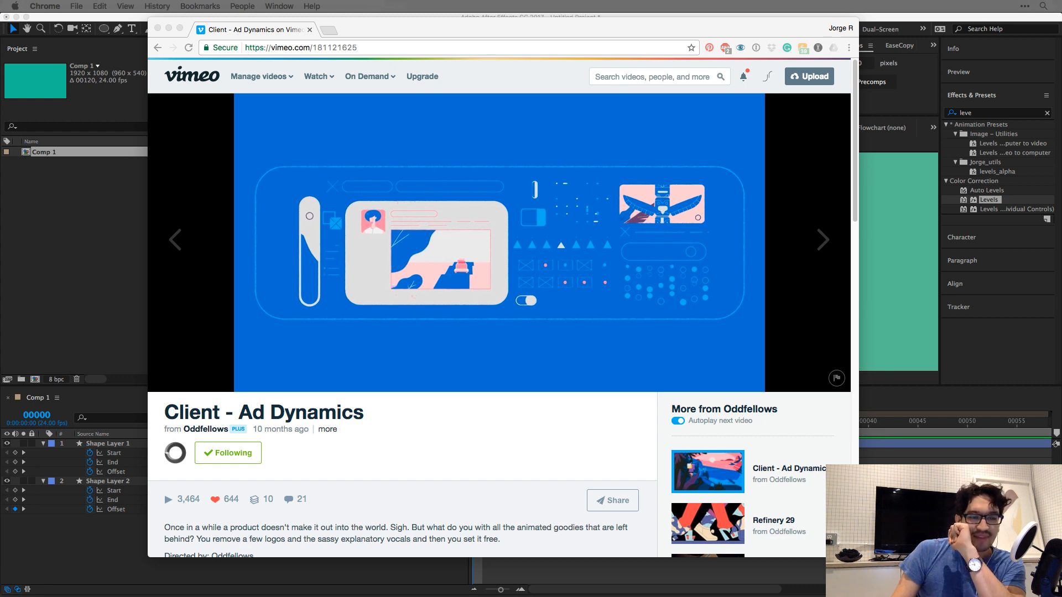
Switch back to After Effects, keep the playhead at frame 0 and select Shape Layer 1.
{"action": "left_click", "coordinate": [294, 429]}
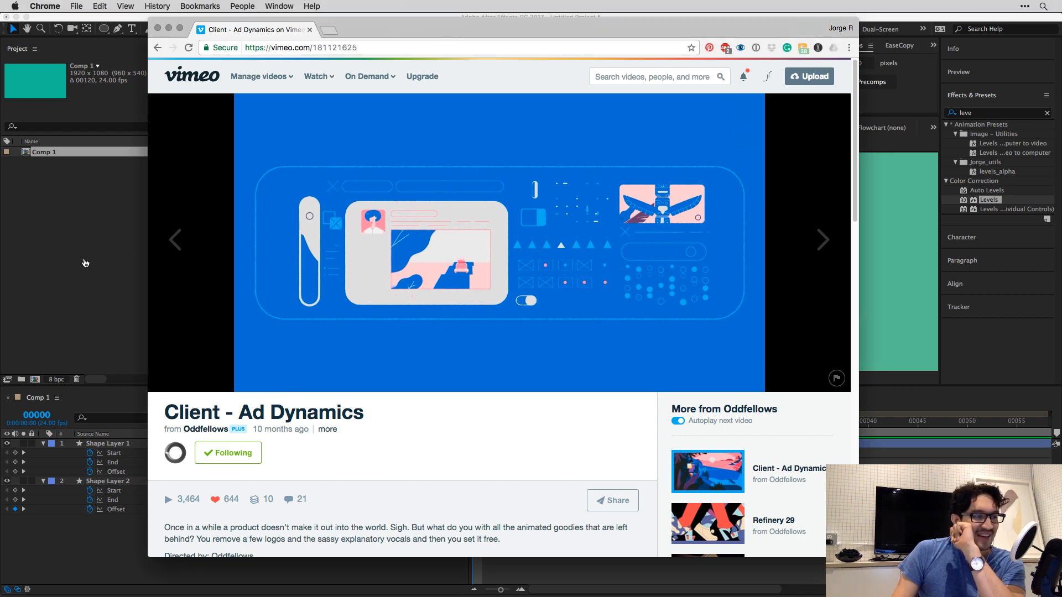
{"action": "left_click", "coordinate": [68, 265]}
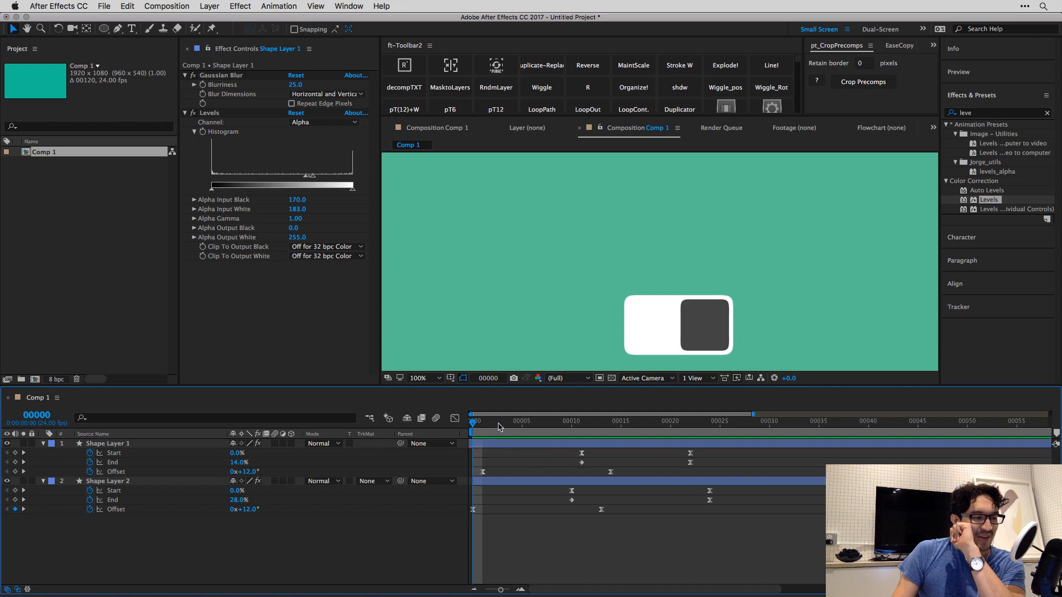
{"action": "left_click_drag", "start_coordinate": [500, 423], "coordinate": [406, 450]}
{"action": "key", "text": "space"}
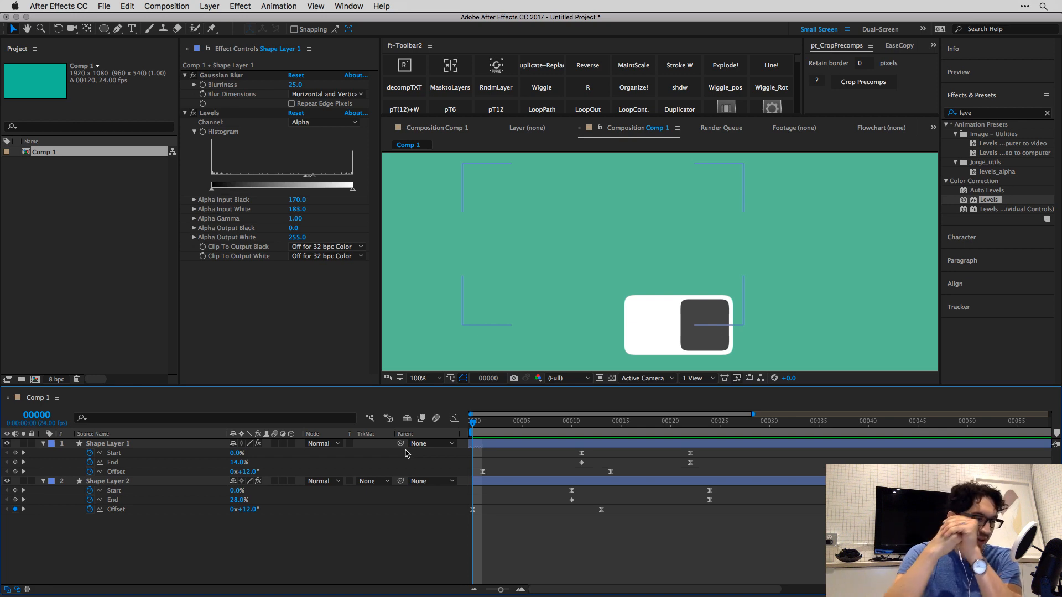
{"action": "left_click", "coordinate": [104, 445]}
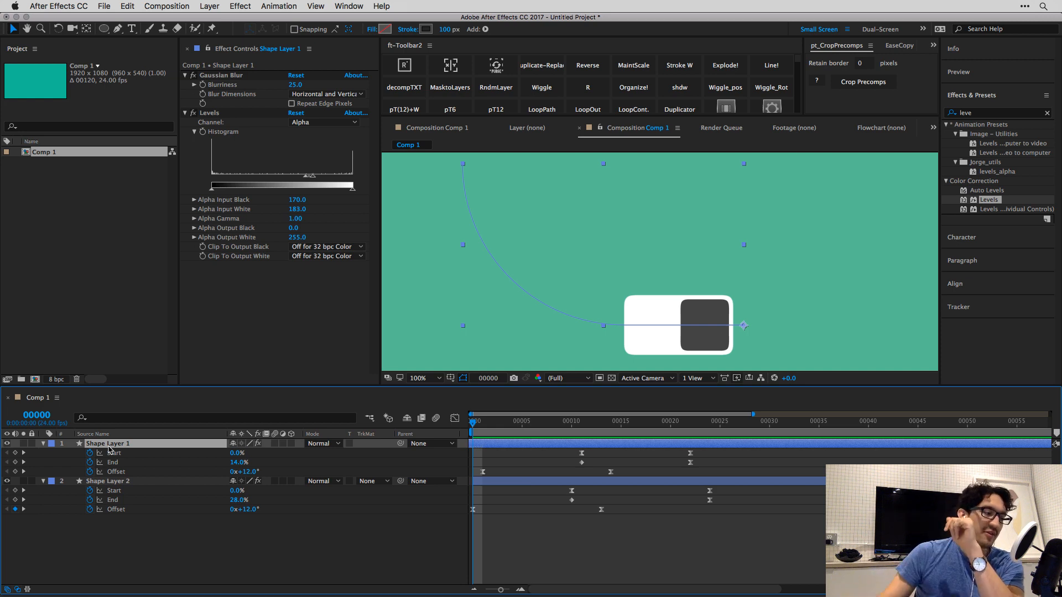
{"action": "left_click", "coordinate": [628, 555]}
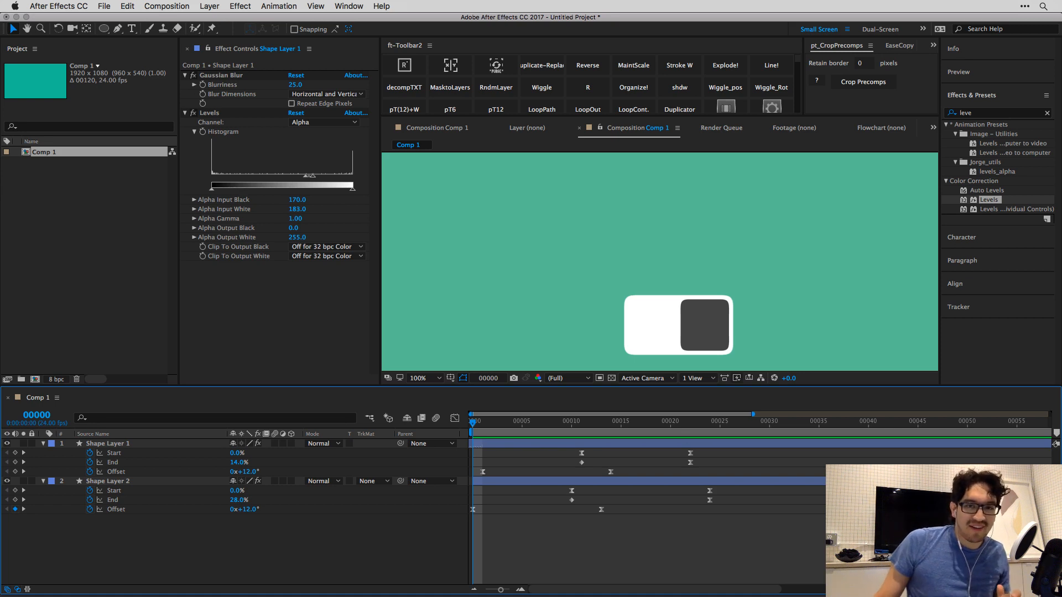
{"action": "left_click", "coordinate": [603, 304]}
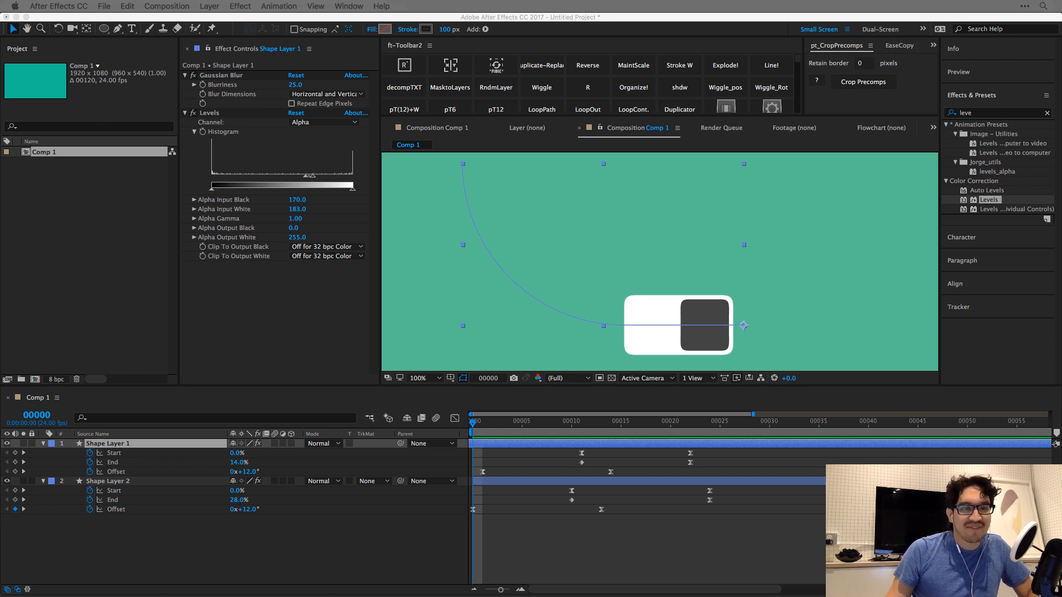
Switch to Chrome, replay the card transition in the Client - Ad Dynamics reference and pause at 00:28.
{"action": "key", "text": "super+Tab"}
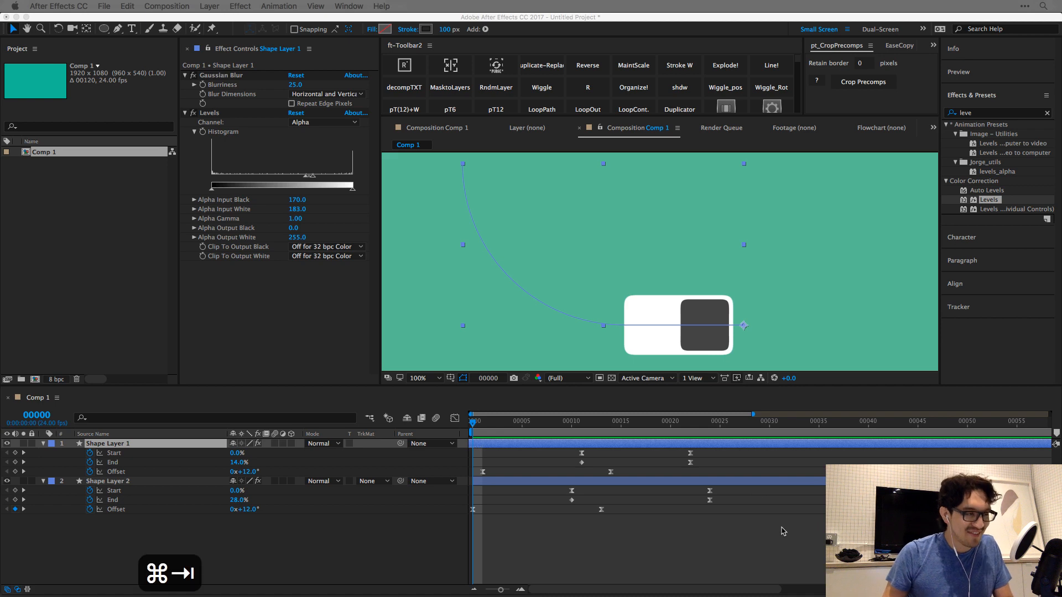
{"action": "key", "text": "super+Tab"}
{"action": "key", "text": "super+Tab"}
{"action": "left_click", "coordinate": [445, 313]}
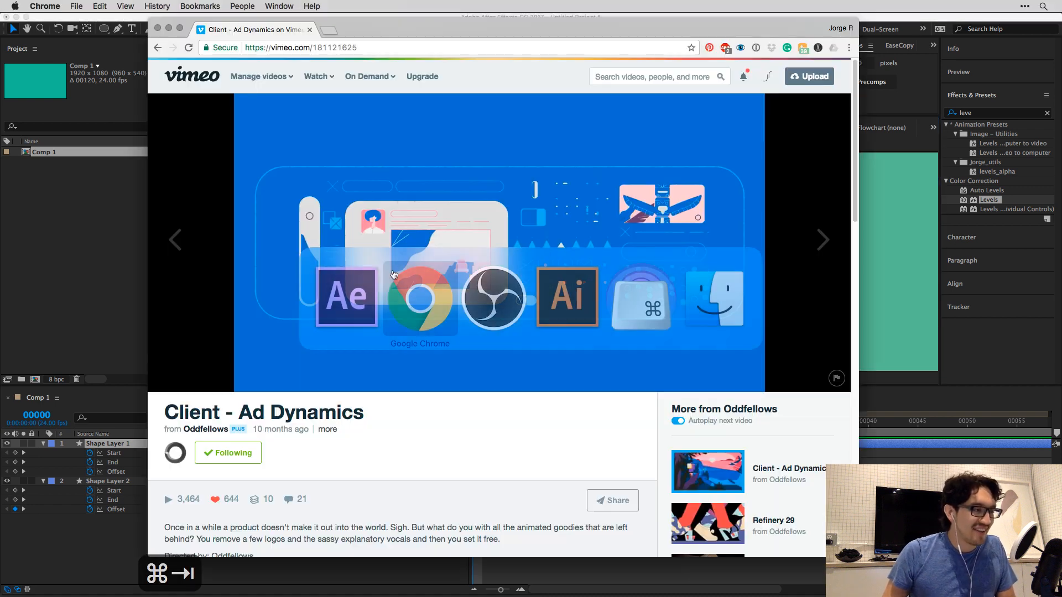
{"action": "left_click", "coordinate": [452, 376]}
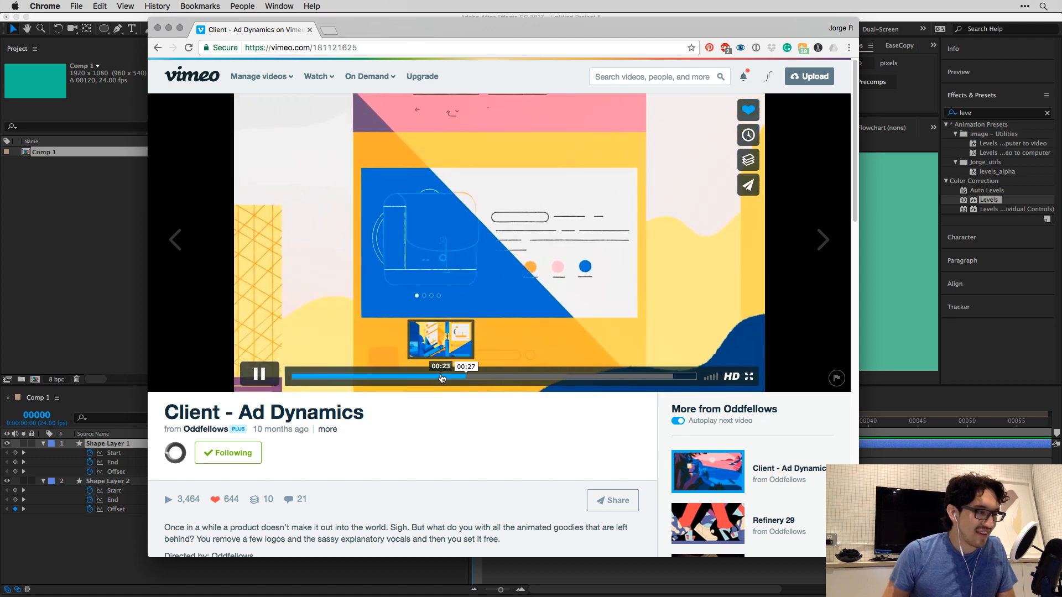
{"action": "key", "text": "space"}
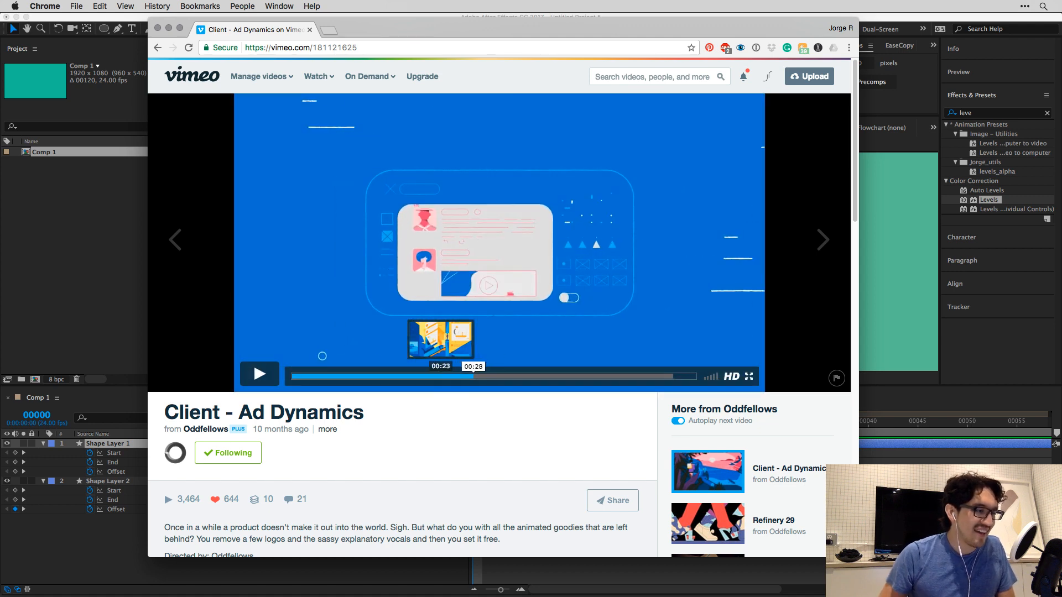
Step the reference back frame by frame from 00:28 to 00:27, before the blue card expands.
{"action": "key", "text": "shift+Left"}
{"action": "key", "text": "shift+Left"}
{"action": "key", "text": "shift+Left"}
{"action": "key", "text": "shift+Left"}
{"action": "key", "text": "shift+Left"}
{"action": "key", "text": "shift+Left"}
{"action": "key", "text": "shift+Left"}
{"action": "key", "text": "shift+Left"}
{"action": "key", "text": "shift+Left"}
{"action": "key", "text": "shift+Left"}
{"action": "key", "text": "shift+Left"}
{"action": "key", "text": "shift+Left"}
{"action": "key", "text": "shift+Left"}
{"action": "key", "text": "shift+Left"}
{"action": "key", "text": "shift+Left"}
{"action": "key", "text": "shift+Left"}
{"action": "key", "text": "shift+Left"}
{"action": "key", "text": "shift+Left"}
{"action": "key", "text": "shift+Left"}
{"action": "key", "text": "shift+Left"}
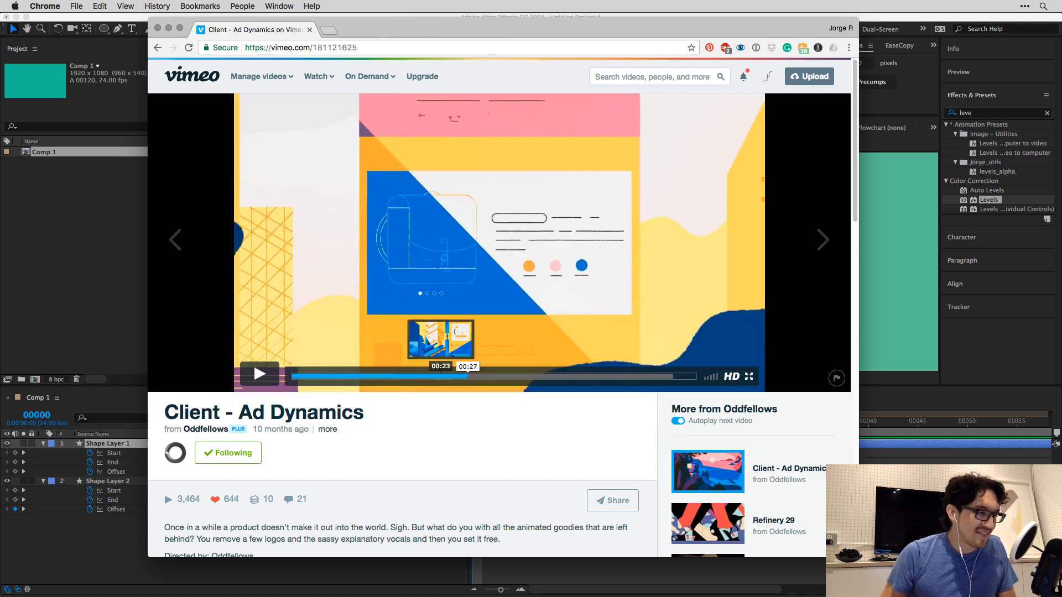
Step the reference forward frame by frame to 00:28 to examine how the white card and toggle open.
{"action": "key", "text": "shift+Right"}
{"action": "key", "text": "shift+Right"}
{"action": "key", "text": "shift+Right"}
{"action": "key", "text": "shift+Right"}
{"action": "key", "text": "shift+Right"}
{"action": "key", "text": "shift+Right"}
{"action": "key", "text": "shift+Right"}
{"action": "key", "text": "shift+Right"}
{"action": "key", "text": "shift+Right"}
{"action": "key", "text": "shift+Right"}
{"action": "key", "text": "shift+Right"}
{"action": "key", "text": "shift+Right"}
{"action": "key", "text": "shift+Right"}
{"action": "key", "text": "shift+Right"}
{"action": "key", "text": "shift+Right"}
{"action": "key", "text": "shift+Right"}
{"action": "key", "text": "shift+Right"}
{"action": "key", "text": "shift+Right"}
{"action": "key", "text": "shift+Right"}
{"action": "key", "text": "shift+Right"}
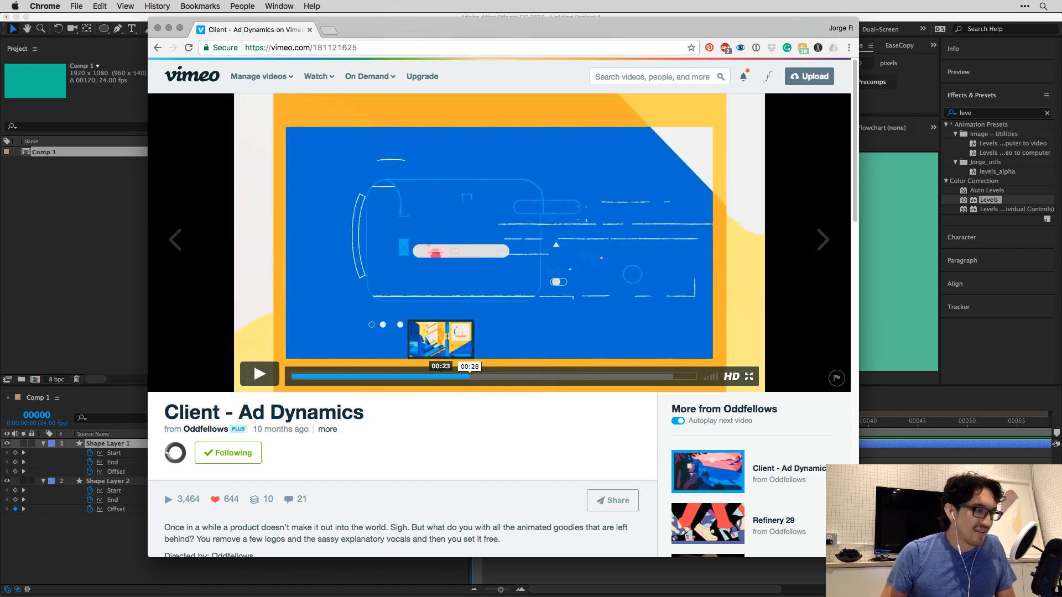
{"action": "key", "text": "shift+Right"}
{"action": "key", "text": "shift+Right"}
{"action": "key", "text": "shift+Right"}
{"action": "key", "text": "shift+Right"}
{"action": "key", "text": "shift+Right"}
{"action": "key", "text": "shift+Right"}
{"action": "key", "text": "shift+Right"}
{"action": "key", "text": "shift+Right"}
{"action": "key", "text": "shift+Right"}
{"action": "key", "text": "shift+Right"}
{"action": "key", "text": "shift+Right"}
{"action": "key", "text": "shift+Right"}
{"action": "key", "text": "shift+Right"}
{"action": "key", "text": "shift+Right"}
{"action": "key", "text": "shift+Right"}
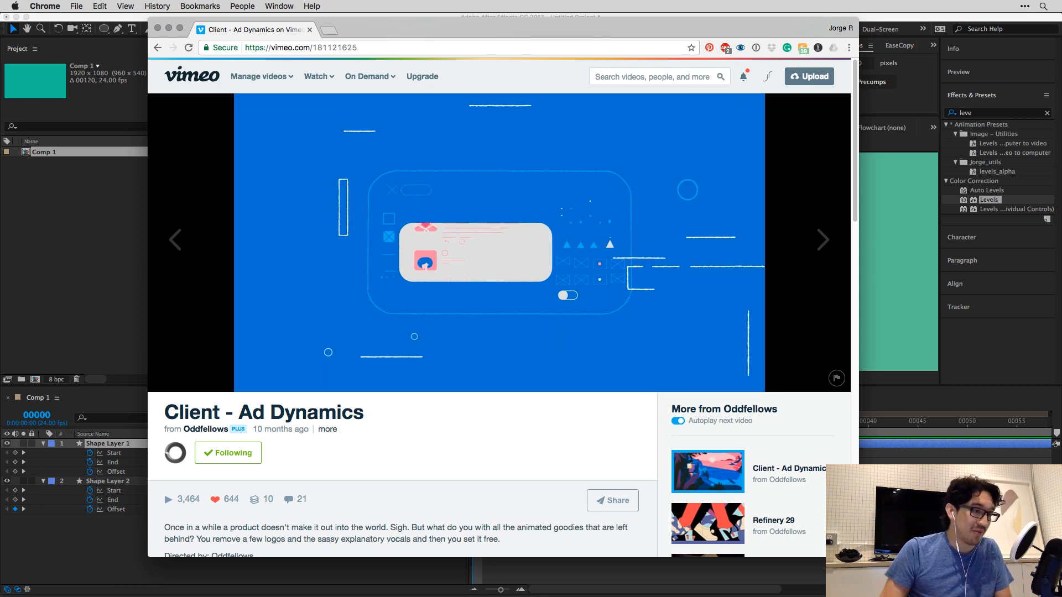
Switch back to After Effects and collapse the keyframed properties of both shape layers.
{"action": "key", "text": "super+Tab"}
{"action": "left_click", "coordinate": [526, 499]}
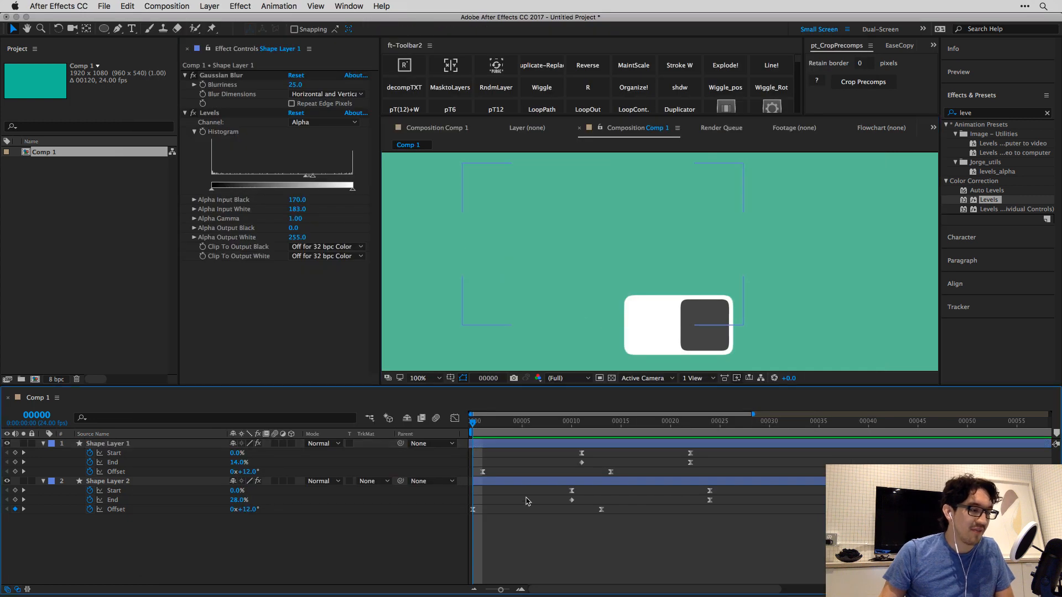
{"action": "key", "text": "super+a"}
{"action": "key", "text": "u"}
{"action": "left_click", "coordinate": [552, 524]}
{"action": "scroll", "coordinate": [568, 218], "scroll_direction": "down", "scroll_amount": 1}
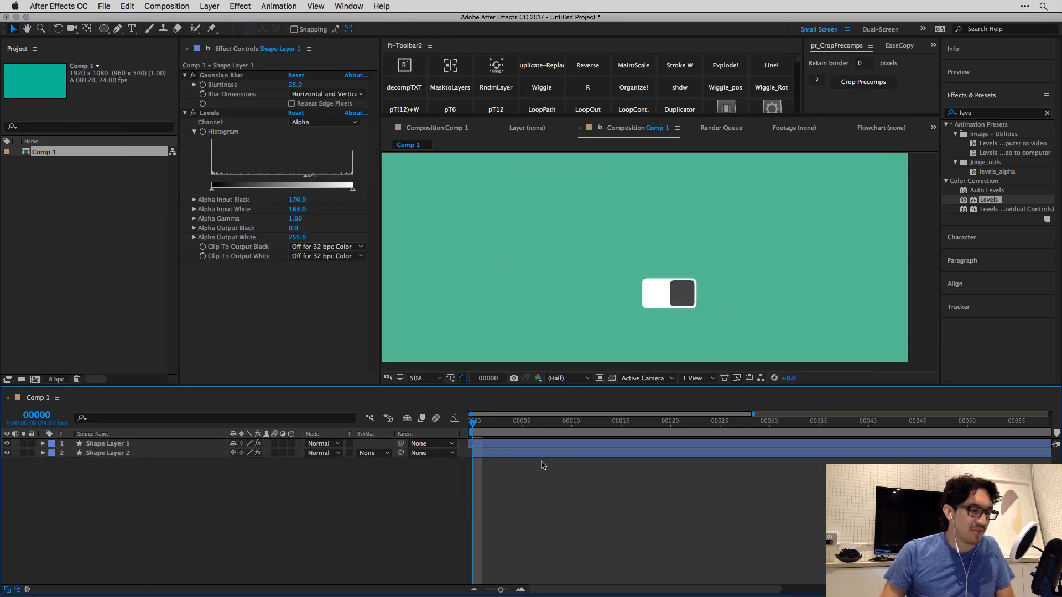
Hide Shape Layer 1 and Shape Layer 2, leaving neither layer selected.
{"action": "left_click", "coordinate": [91, 454]}
{"action": "left_click", "coordinate": [95, 445], "text": "shift"}
{"action": "left_click_drag", "start_coordinate": [7, 443], "coordinate": [7, 453]}
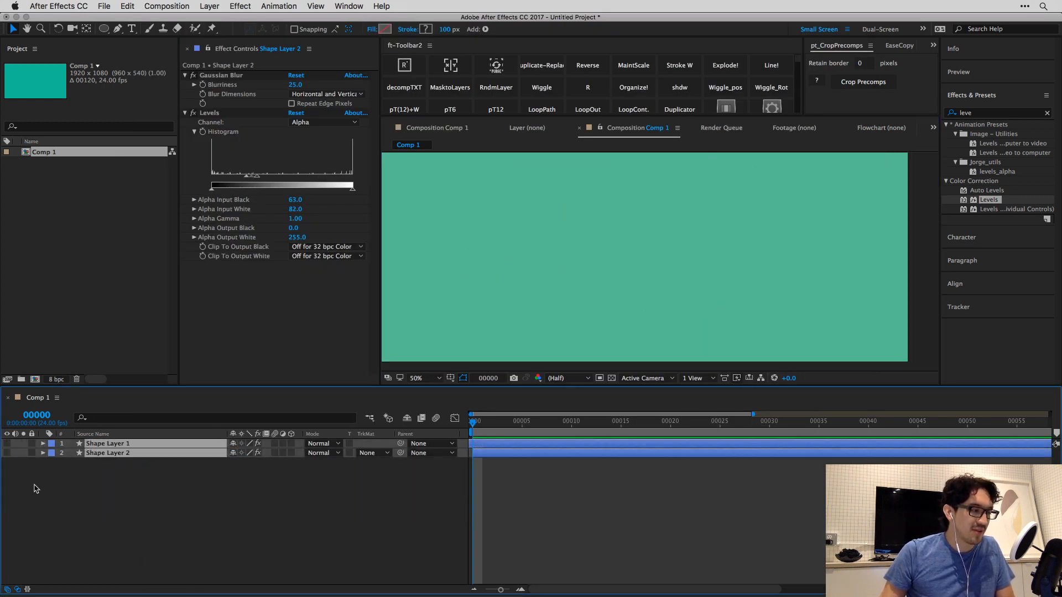
{"action": "left_click", "coordinate": [33, 488]}
Create a rectangle on a new shape layer with a 100 px white stroke and set its path size to 984 by 543.
{"action": "left_click", "coordinate": [109, 33]}
{"action": "left_click", "coordinate": [122, 34]}
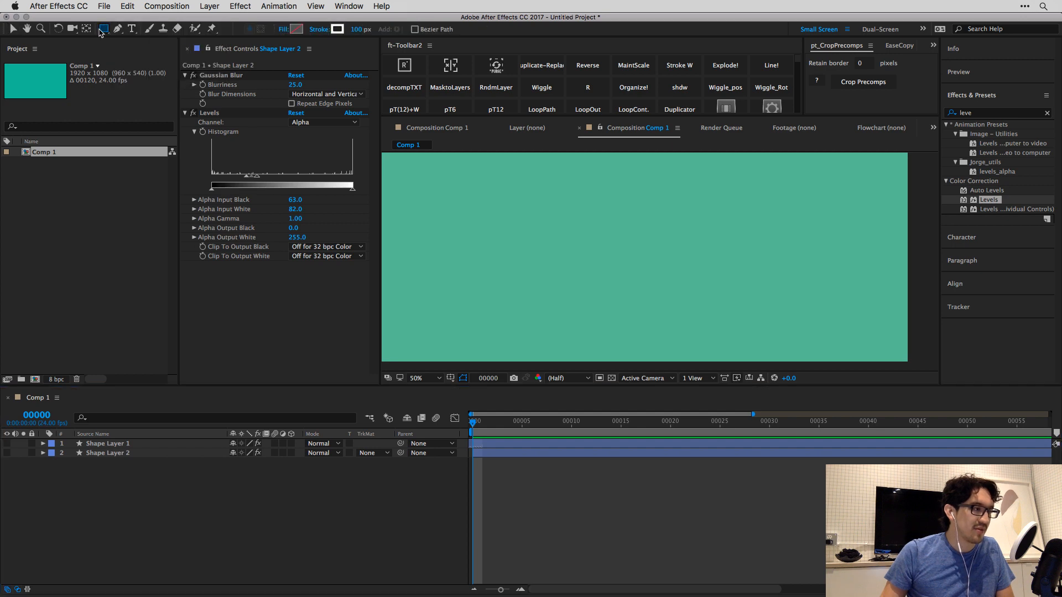
{"action": "double_click", "coordinate": [104, 28]}
{"action": "left_click", "coordinate": [61, 462], "text": "super"}
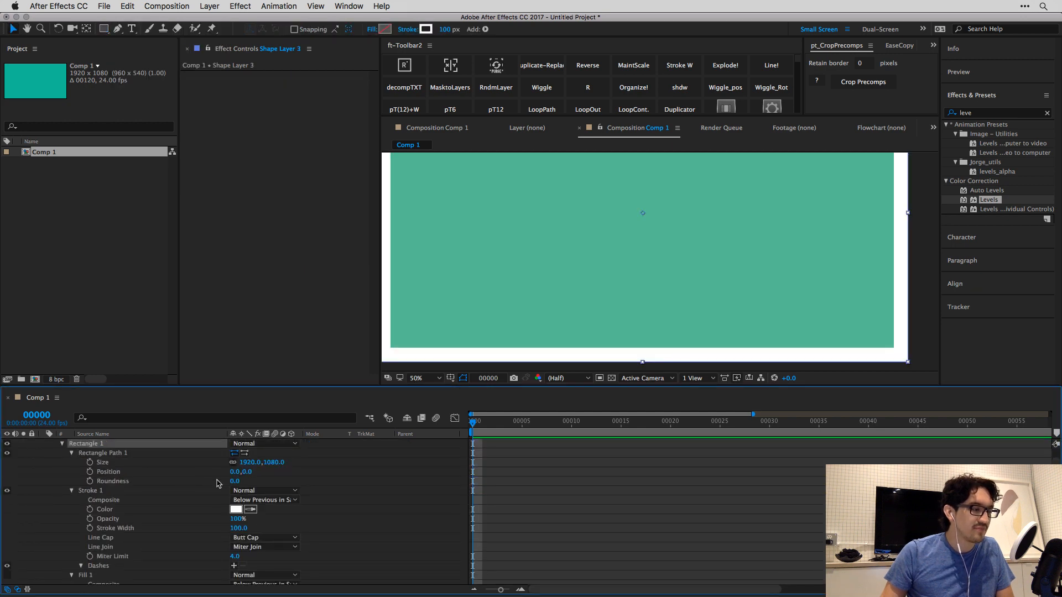
{"action": "left_click_drag", "start_coordinate": [236, 467], "coordinate": [166, 466]}
{"action": "key", "text": "comma"}
{"action": "key", "text": "period"}
{"action": "left_click_drag", "start_coordinate": [668, 244], "coordinate": [668, 266]}
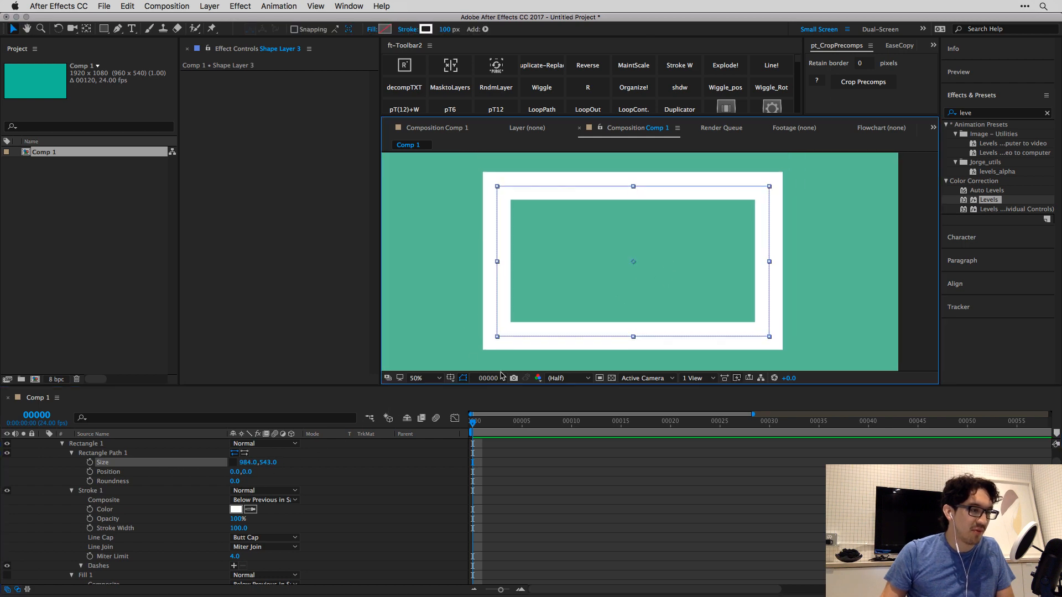
Add Round Corners to Shape Layer 3 and increase its radius for strongly rounded corners.
{"action": "left_click", "coordinate": [390, 464]}
{"action": "scroll", "coordinate": [335, 455], "scroll_direction": "up", "scroll_amount": 2}
{"action": "left_click", "coordinate": [297, 454]}
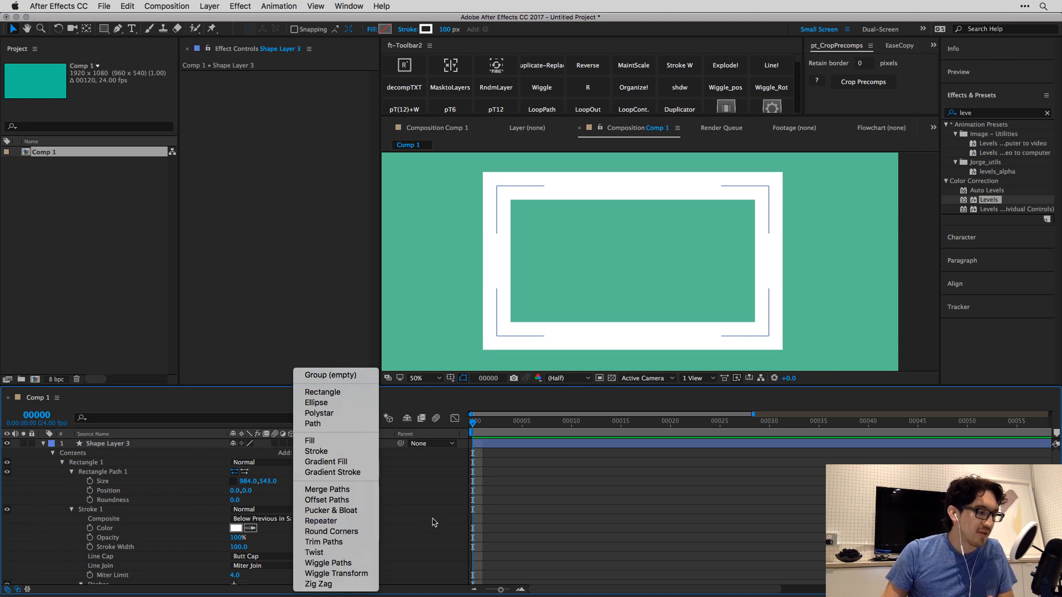
{"action": "left_click", "coordinate": [433, 521]}
{"action": "left_click", "coordinate": [297, 454]}
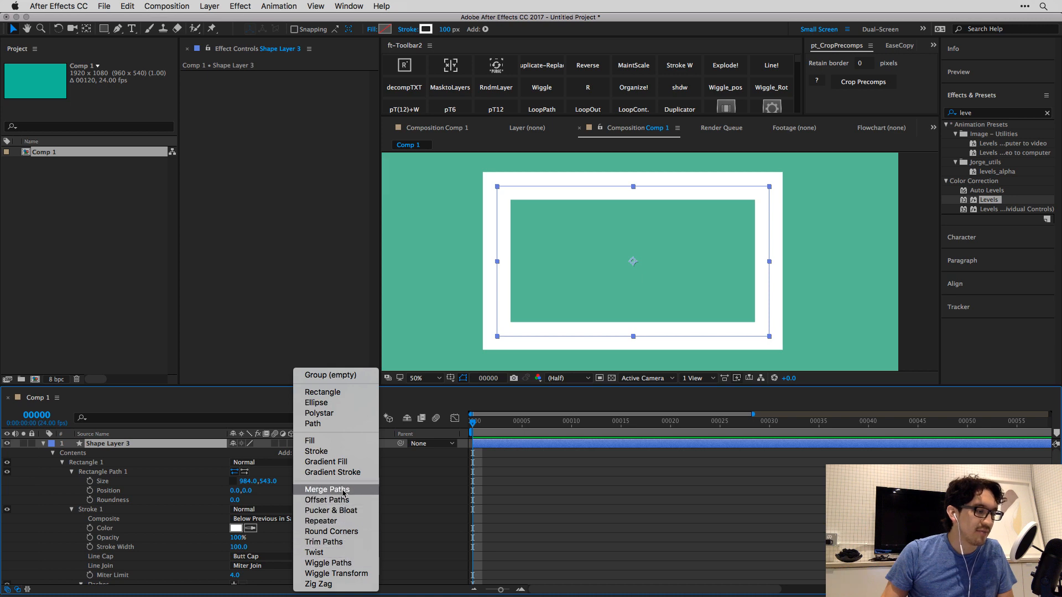
{"action": "left_click", "coordinate": [338, 531]}
{"action": "scroll", "coordinate": [165, 564], "scroll_direction": "down", "scroll_amount": 1}
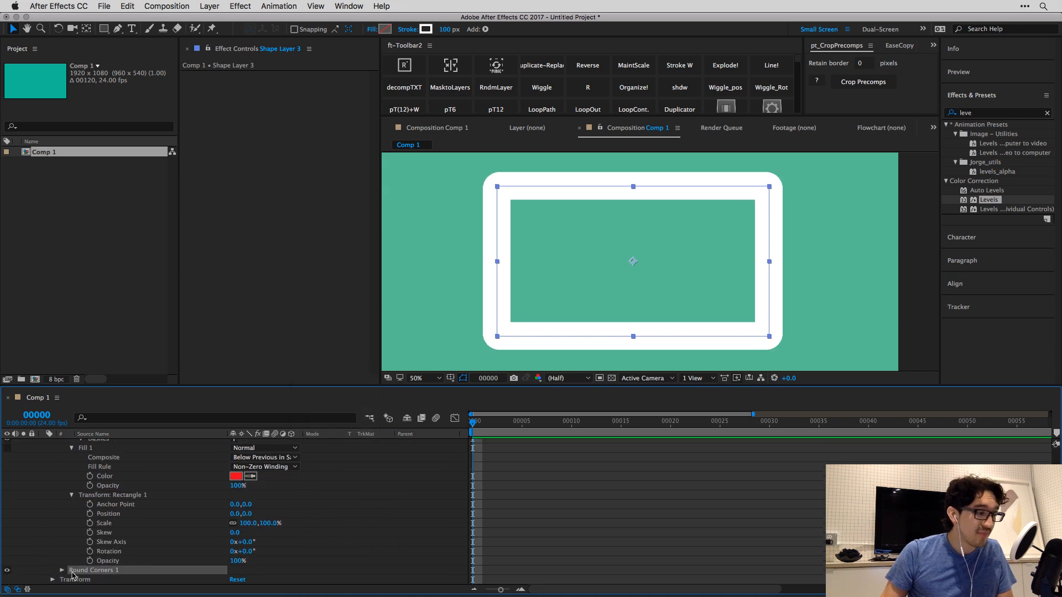
{"action": "left_click", "coordinate": [62, 570]}
{"action": "scroll", "coordinate": [249, 561], "scroll_direction": "down", "scroll_amount": 3}
{"action": "left_click_drag", "start_coordinate": [241, 552], "coordinate": [312, 540]}
Convert the rectangle path to a Bezier path and pull its two right-hand points inward to make it nearly square.
{"action": "scroll", "coordinate": [158, 516], "scroll_direction": "up", "scroll_amount": 10}
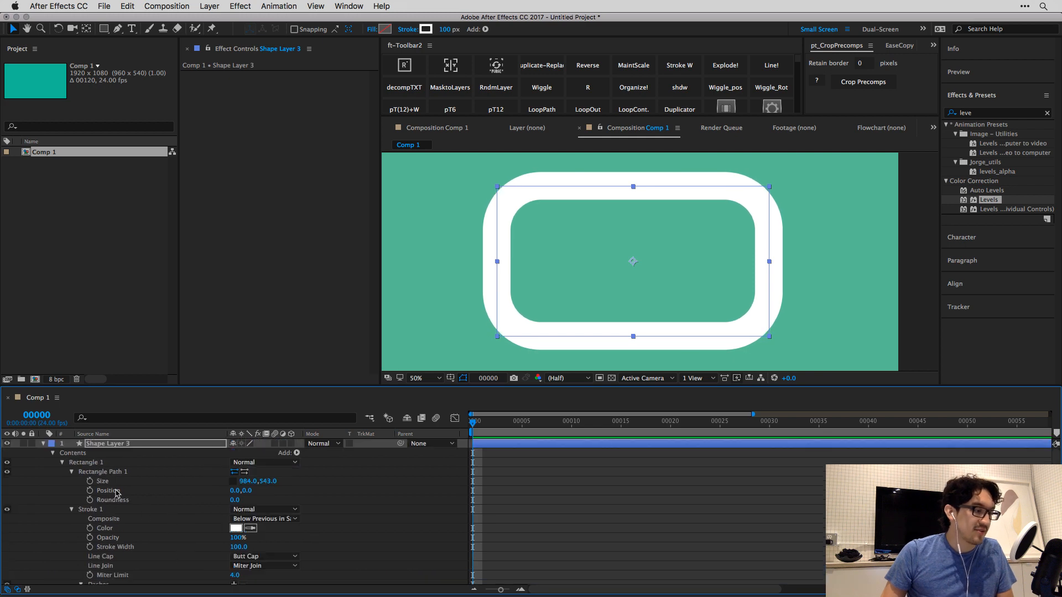
{"action": "right_click", "coordinate": [125, 473]}
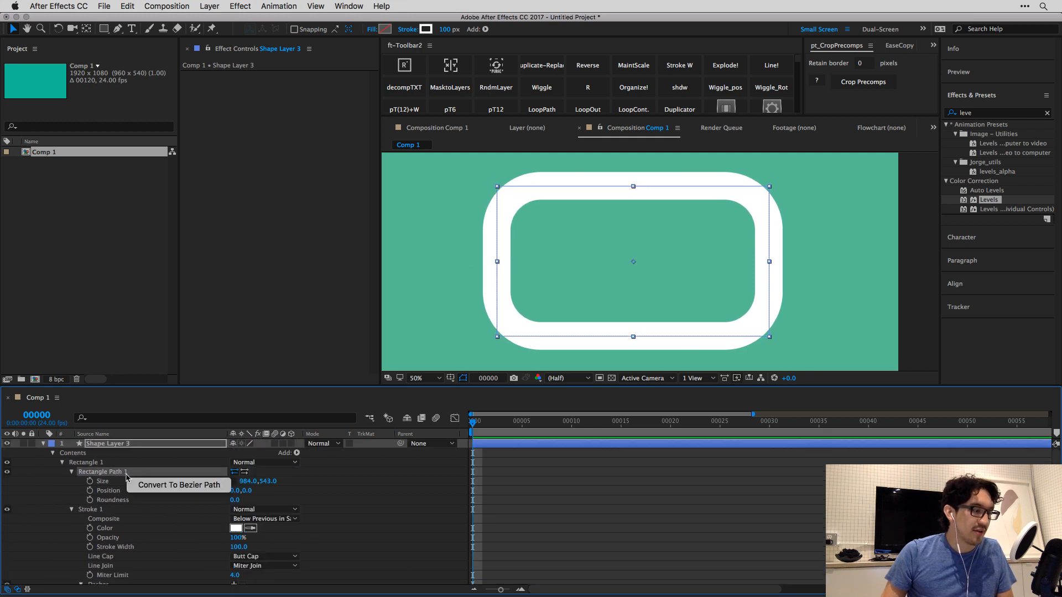
{"action": "left_click", "coordinate": [156, 485]}
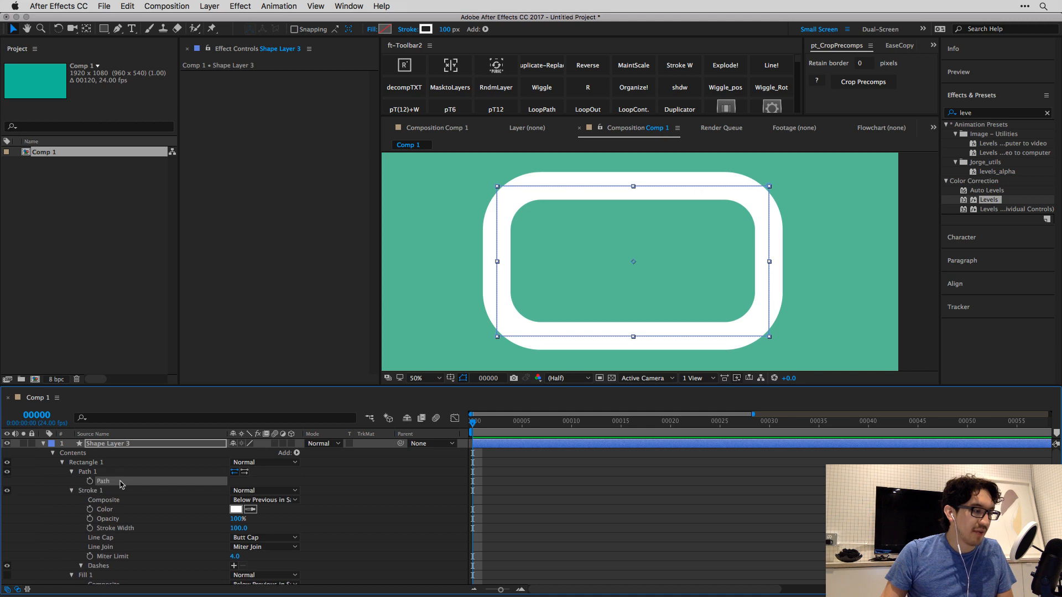
{"action": "left_click", "coordinate": [121, 484]}
{"action": "left_click_drag", "start_coordinate": [755, 177], "coordinate": [642, 330]}
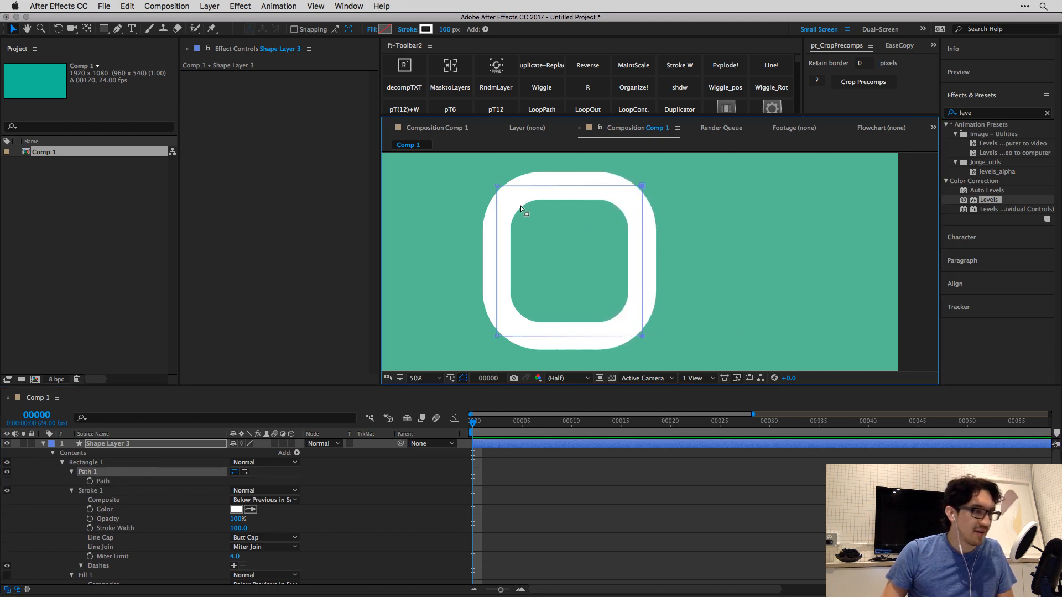
Set the outline's stroke width to 14 px and pull the path's right-hand points outward to form a wide rounded rectangle.
{"action": "left_click_drag", "start_coordinate": [447, 29], "coordinate": [400, 43]}
{"action": "left_click", "coordinate": [570, 480]}
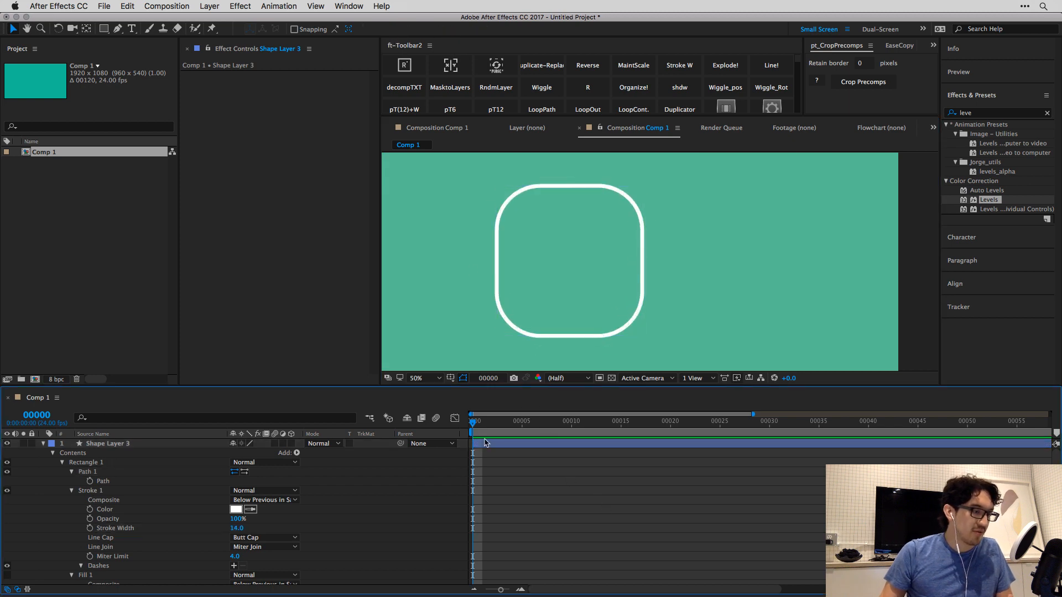
{"action": "left_click", "coordinate": [485, 443]}
{"action": "left_click", "coordinate": [104, 481]}
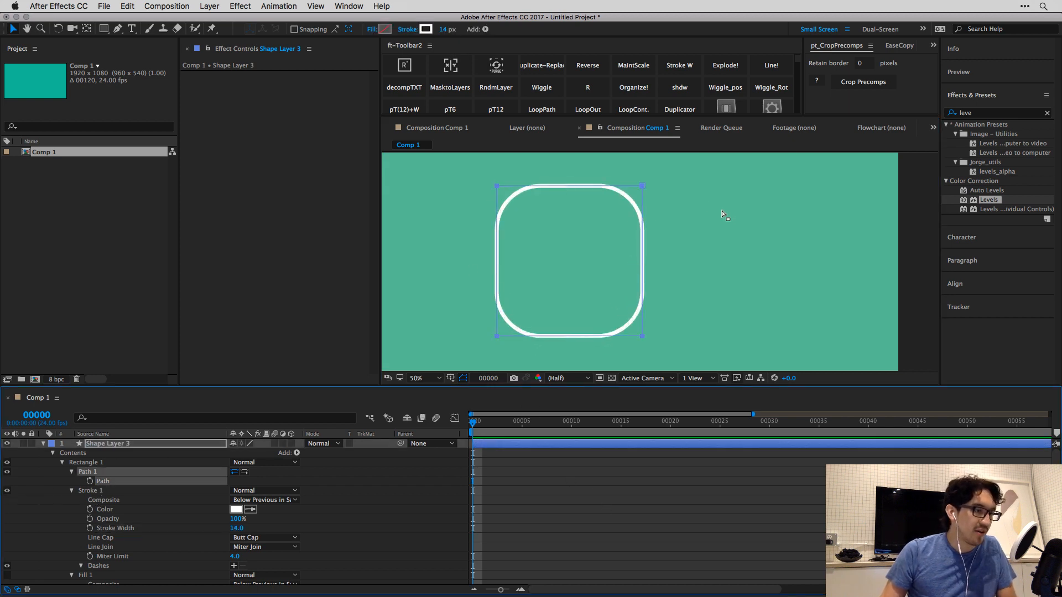
{"action": "left_click_drag", "start_coordinate": [622, 169], "coordinate": [681, 334]}
{"action": "scroll", "coordinate": [639, 304], "scroll_direction": "down", "scroll_amount": 3}
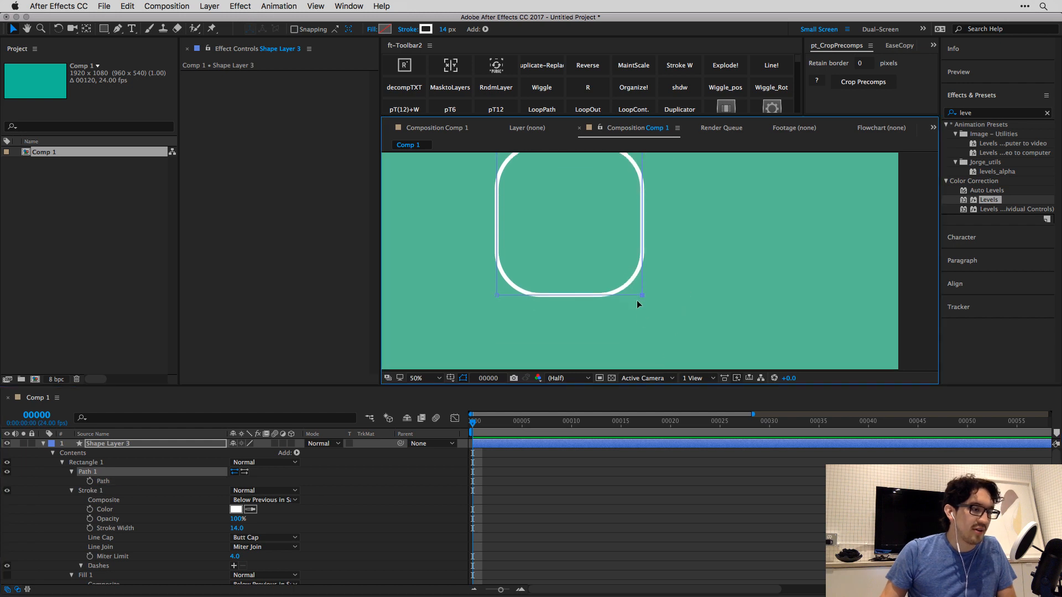
{"action": "left_click_drag", "start_coordinate": [643, 296], "coordinate": [833, 296]}
{"action": "left_click_drag", "start_coordinate": [721, 255], "coordinate": [725, 282]}
{"action": "key", "text": "comma"}
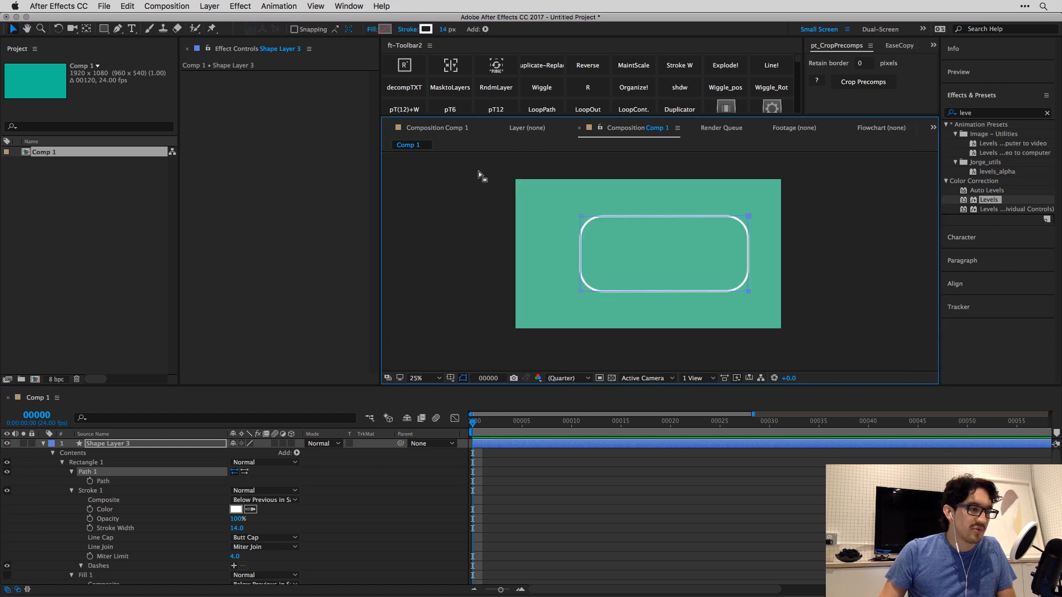
Free-transform the whole path to place it near the composition's centre, and undo its slight rotation.
{"action": "mouse_move", "coordinate": [537, 192]}
{"action": "left_mouse_down"}
{"action": "mouse_move", "coordinate": [706, 290]}
{"action": "mouse_move", "coordinate": [758, 306]}
{"action": "left_mouse_up"}
{"action": "double_click", "coordinate": [749, 291]}
{"action": "left_click_drag", "start_coordinate": [724, 270], "coordinate": [751, 301]}
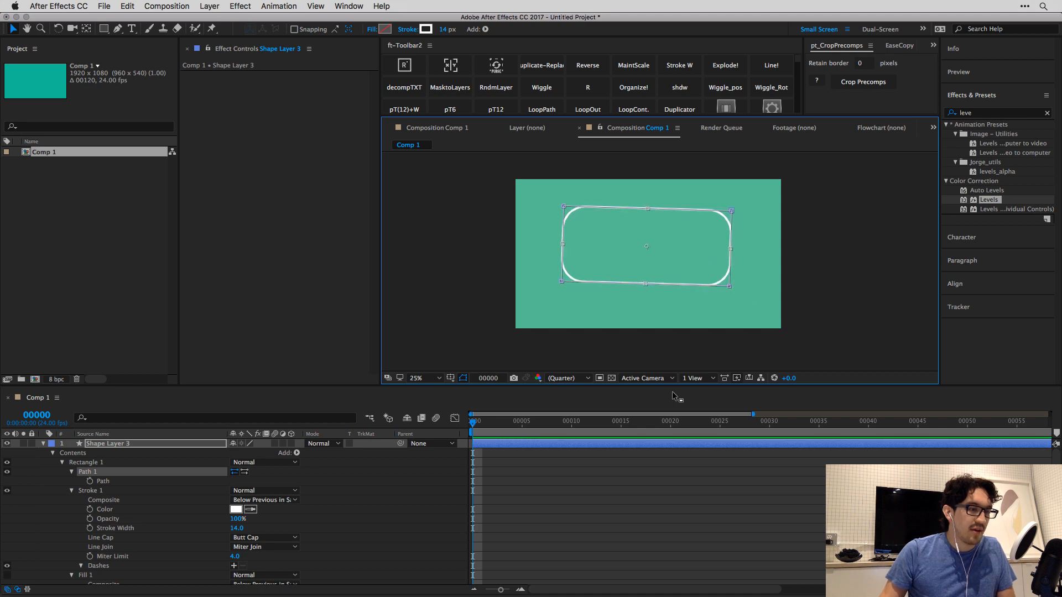
{"action": "key", "text": "super+z"}
{"action": "key", "text": "super+z"}
{"action": "key", "text": "super+z"}
{"action": "key", "text": "super+z"}
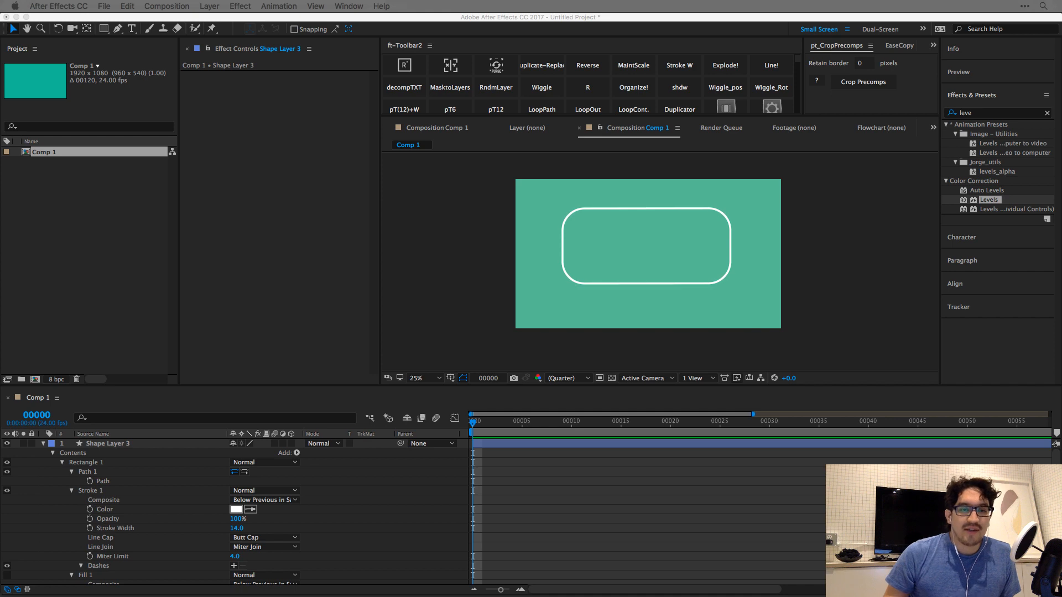
Switch to Chrome, open the copied Instagram post link instagram.com/p/BTEHWHDF9Dy/ and play its character animation.
{"action": "key", "text": "super+c"}
{"action": "key", "text": "super+Tab"}
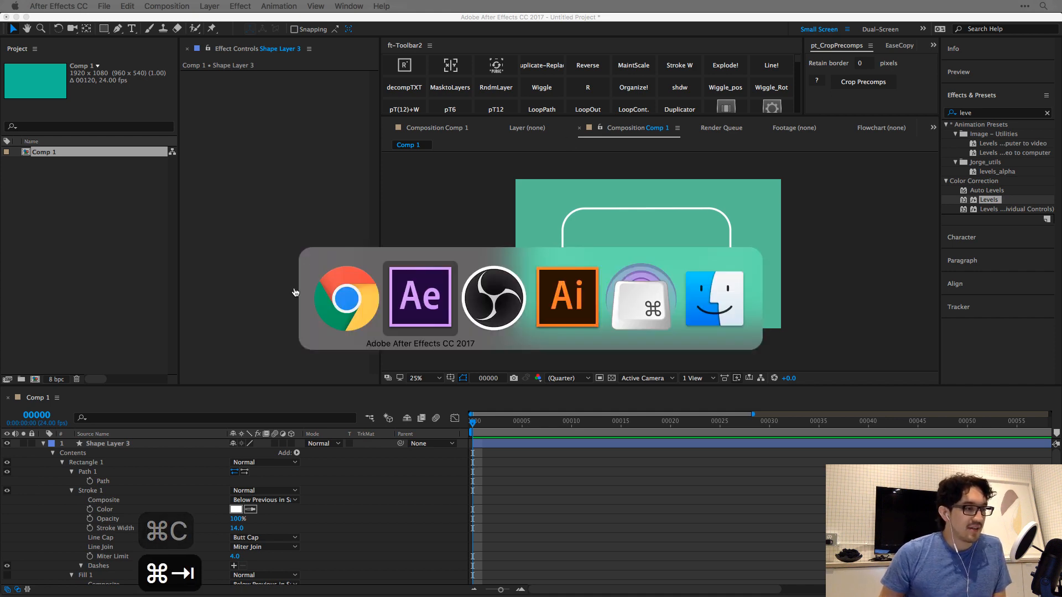
{"action": "key", "text": "super+v"}
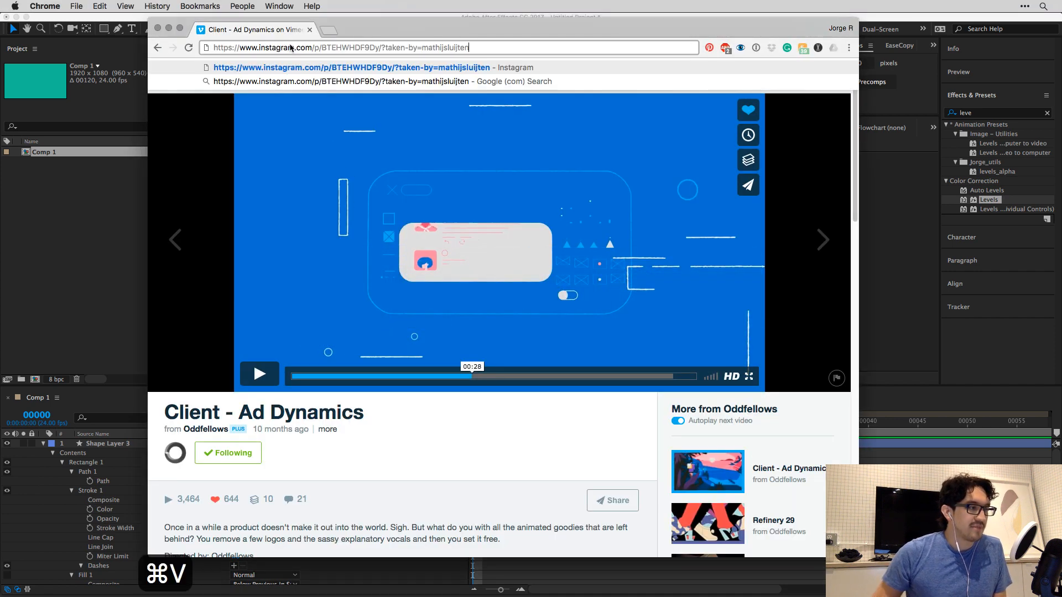
{"action": "key", "text": "Return"}
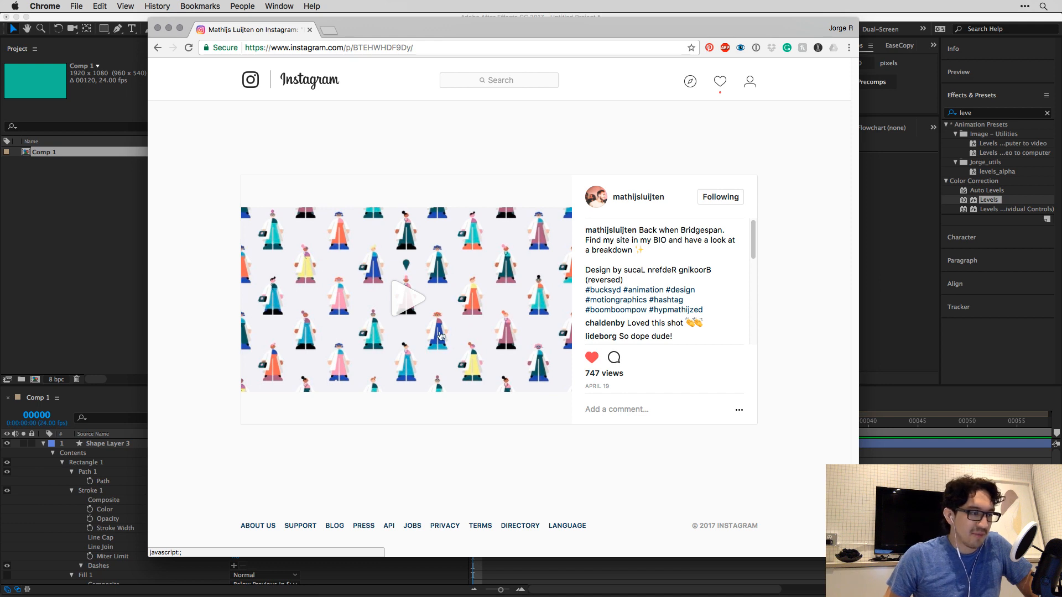
{"action": "left_click", "coordinate": [391, 311]}
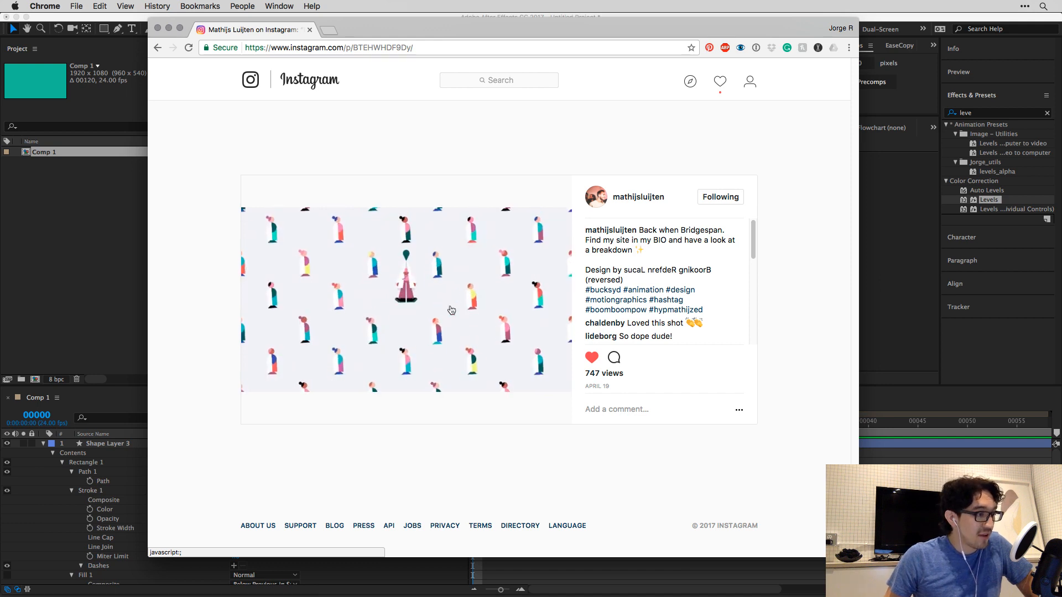
{"action": "scroll", "coordinate": [673, 304], "scroll_direction": "down", "scroll_amount": 1}
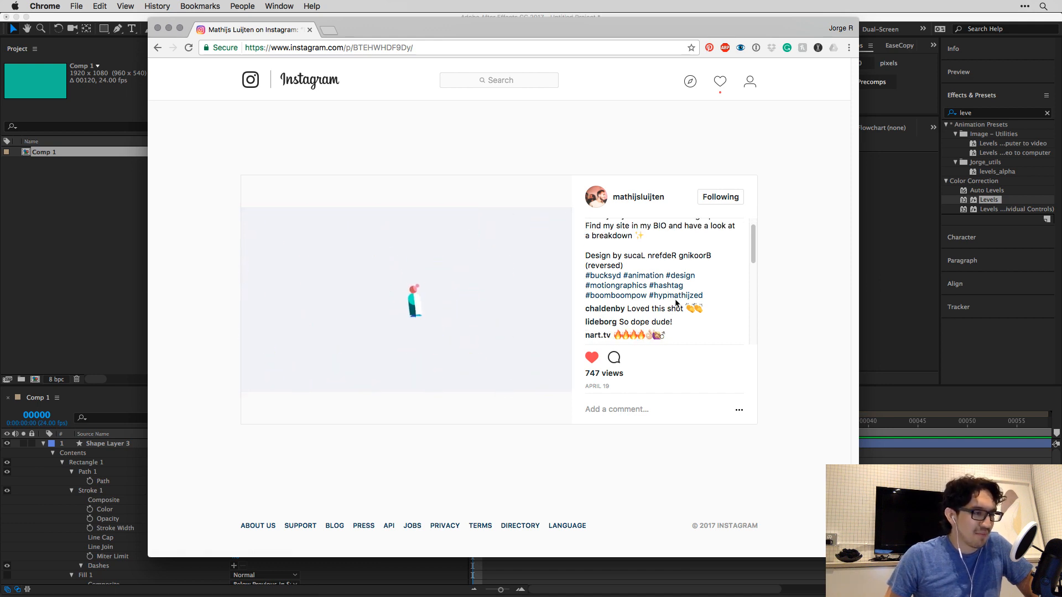
{"action": "scroll", "coordinate": [675, 304], "scroll_direction": "up", "scroll_amount": 1}
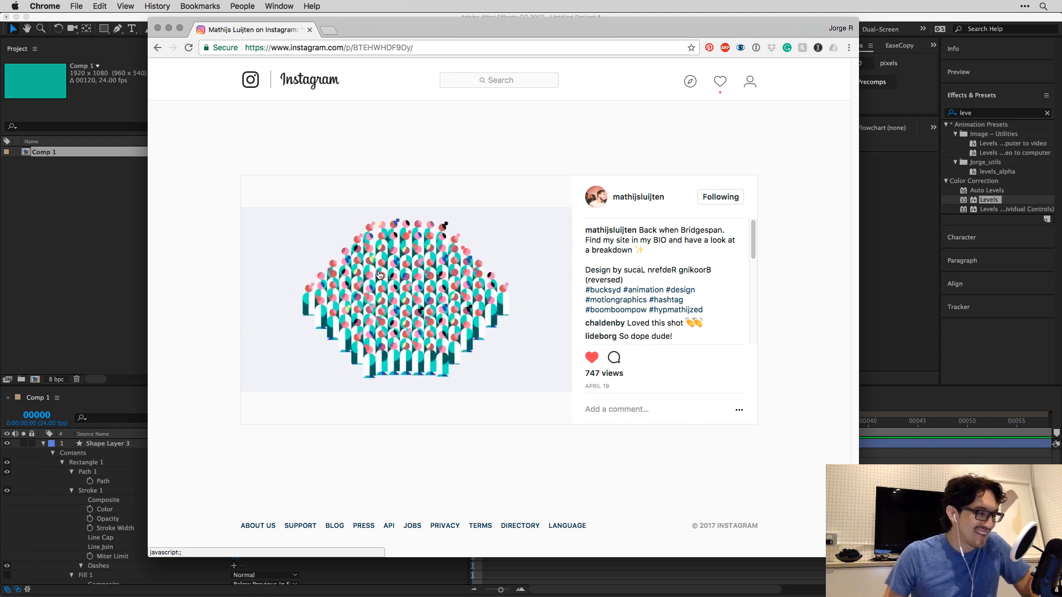
Copy the Instagram post's web address for sharing and resume its video.
{"action": "left_click", "coordinate": [376, 48]}
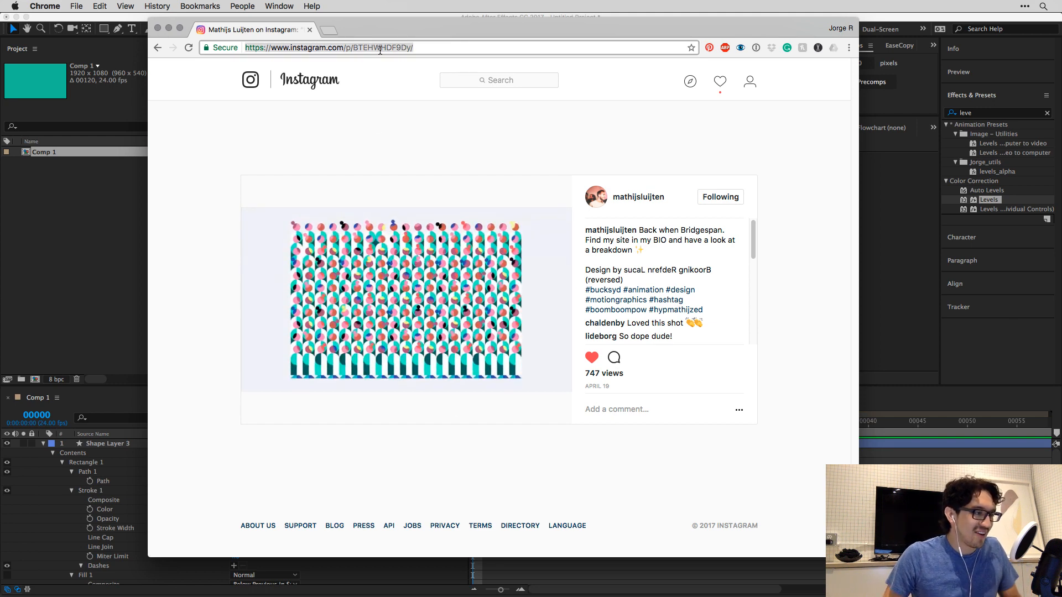
{"action": "key", "text": "super+c"}
{"action": "left_click", "coordinate": [396, 286]}
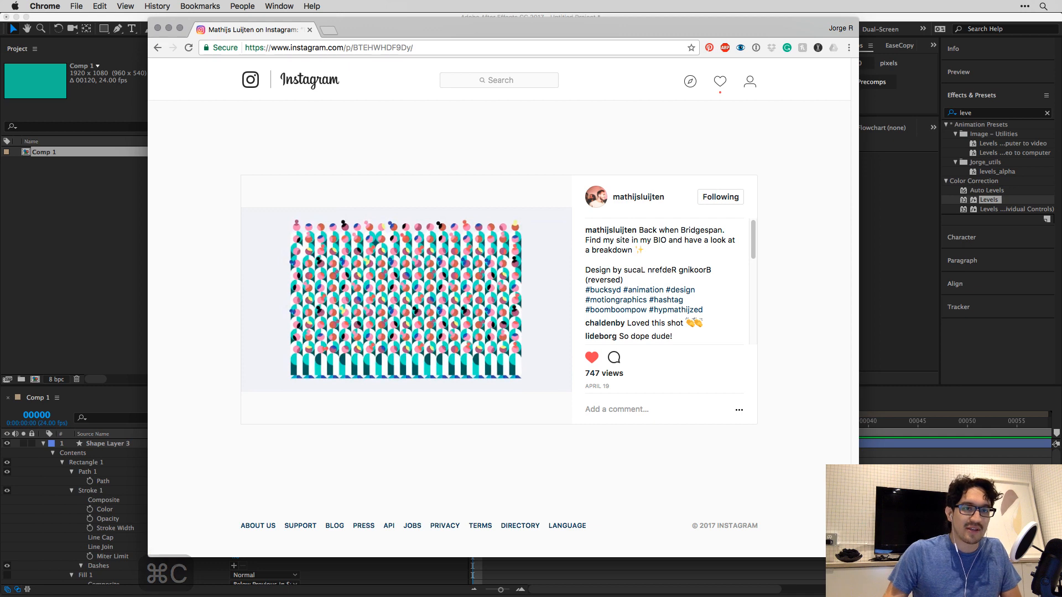
{"action": "key", "text": "super+v"}
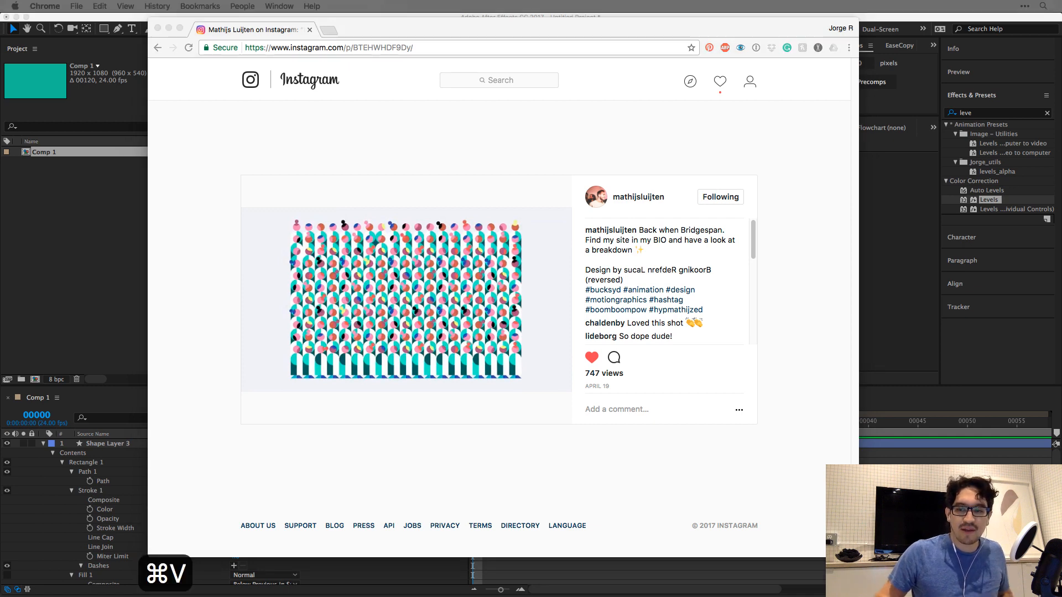
{"action": "left_click", "coordinate": [350, 178]}
{"action": "left_click", "coordinate": [416, 325]}
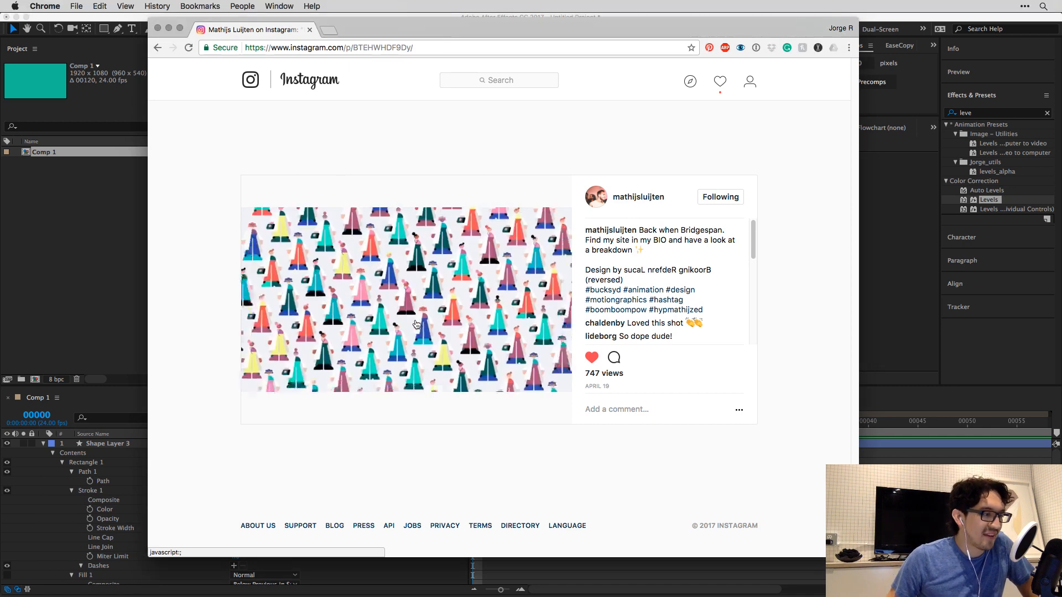
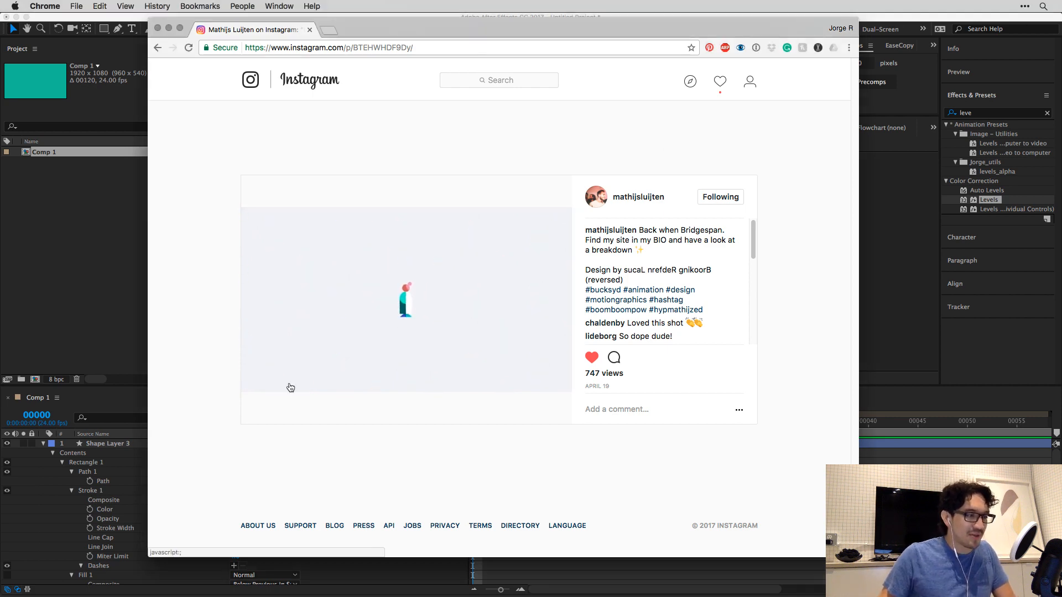
Pause the Instagram animation, switch to Illustrator and create a new blank document.
{"action": "left_click", "coordinate": [560, 362]}
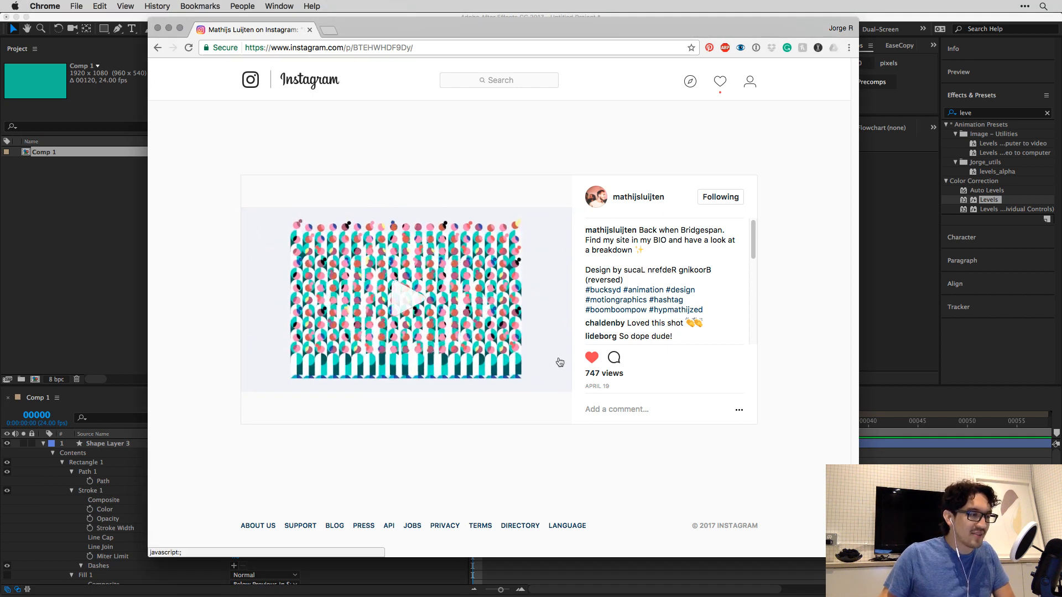
{"action": "key", "text": "super+Tab"}
{"action": "key", "text": "super+Tab"}
{"action": "key", "text": "super+Tab"}
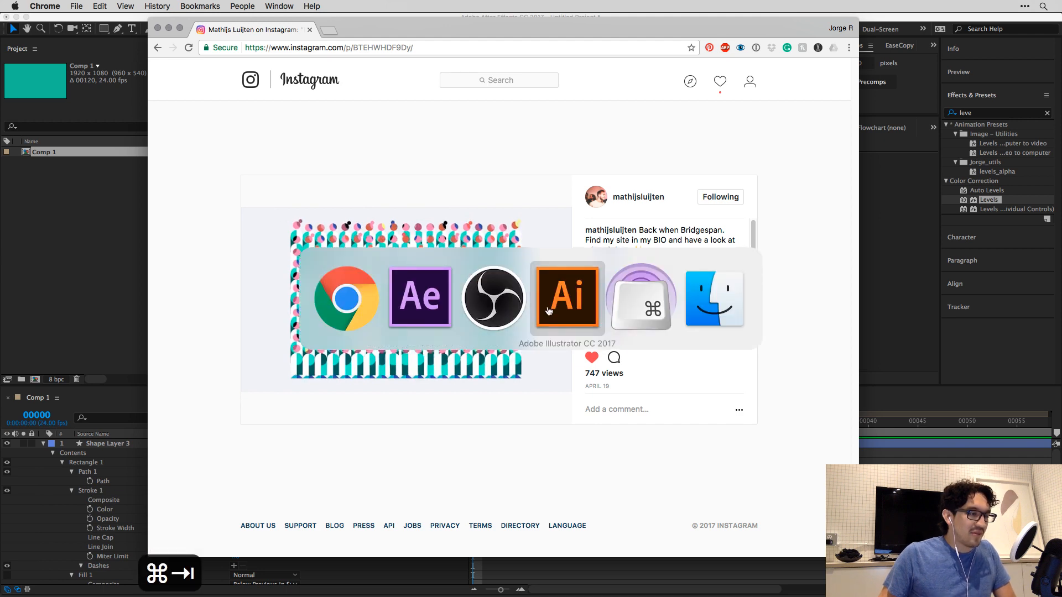
{"action": "left_click_drag", "start_coordinate": [1, 165], "coordinate": [399, 107]}
{"action": "left_click", "coordinate": [230, 110]}
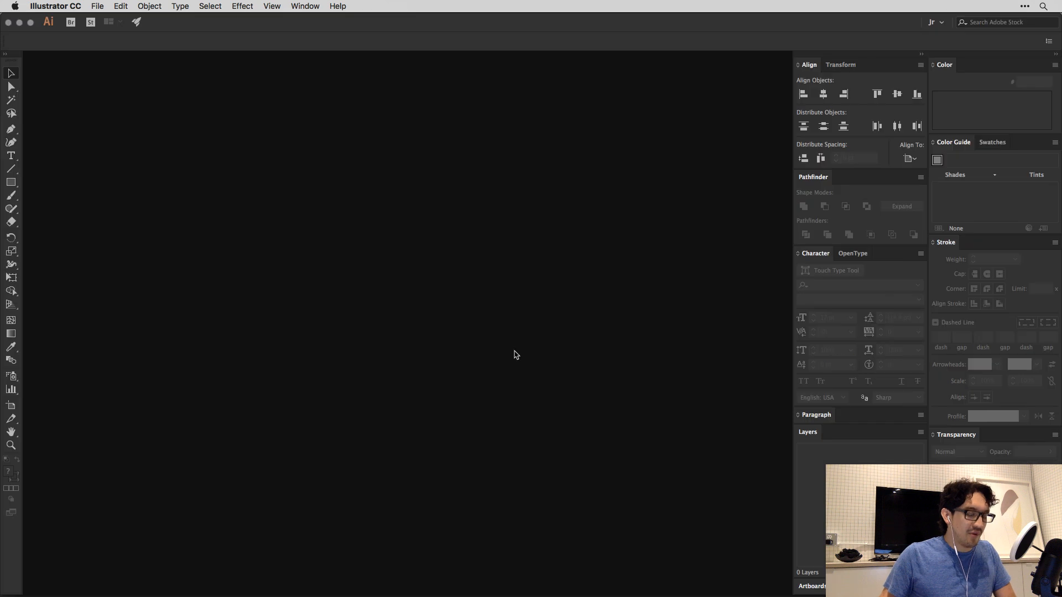
{"action": "key", "text": "super+n"}
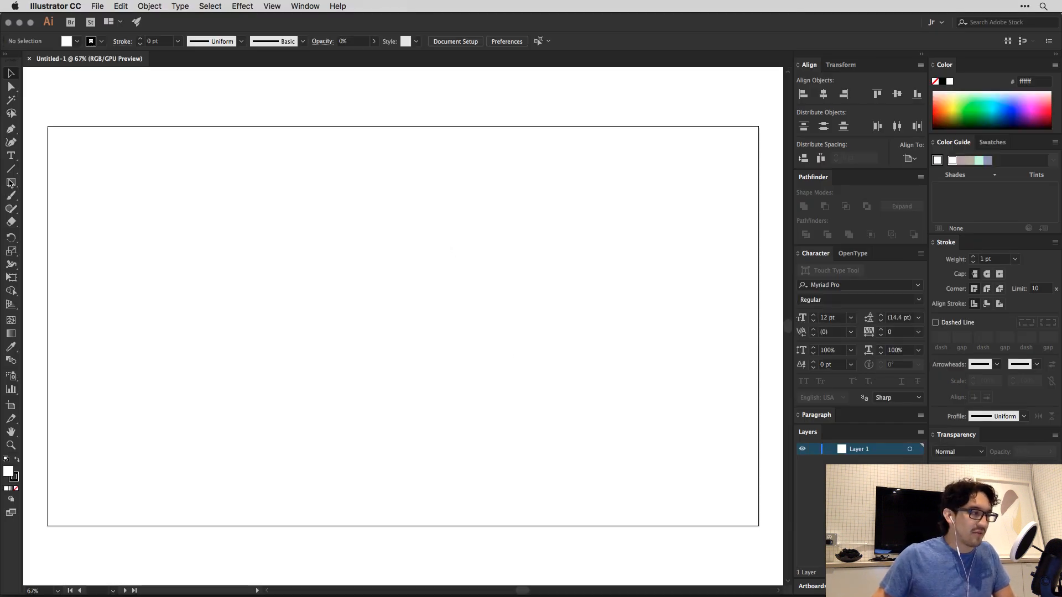
Draw a circle about 90 pt wide with the Ellipse tool and repeat it into a horizontal row of eight touching circles.
{"action": "left_click_drag", "start_coordinate": [11, 183], "coordinate": [55, 208]}
{"action": "mouse_move", "coordinate": [265, 232]}
{"action": "left_mouse_down"}
{"action": "mouse_move", "coordinate": [280, 246]}
{"action": "mouse_move", "coordinate": [316, 242]}
{"action": "left_mouse_up"}
{"action": "key", "text": "v"}
{"action": "key", "text": "super+d"}
{"action": "key", "text": "super+d"}
{"action": "key", "text": "super+d"}
{"action": "key", "text": "super+d"}
{"action": "key", "text": "super+d"}
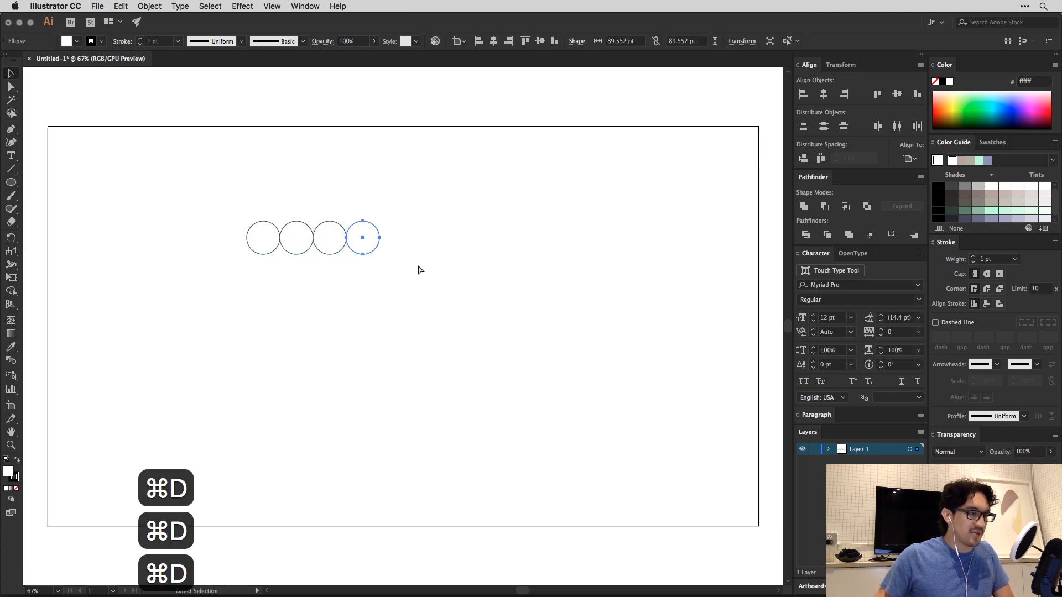
{"action": "key", "text": "super+d"}
Duplicate the row of circles directly below itself and repeat the copy to make a grid of four rows.
{"action": "left_click_drag", "start_coordinate": [585, 291], "coordinate": [308, 256]}
{"action": "key", "text": "super+d"}
{"action": "key", "text": "super+d"}
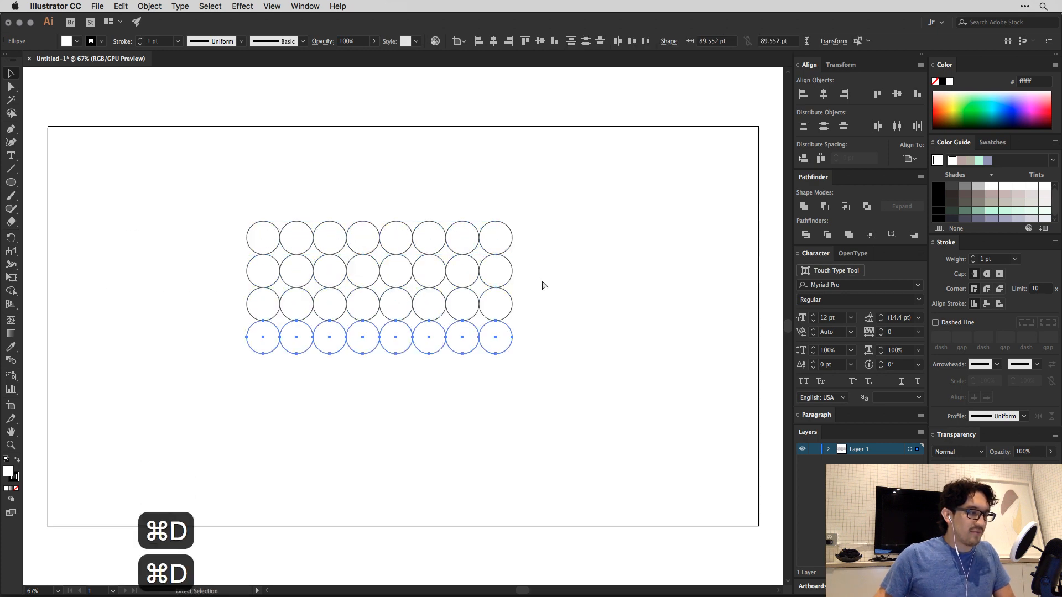
Group all the circles, center the grid horizontally and vertically on the artboard, and ungroup it.
{"action": "left_click", "coordinate": [588, 434]}
{"action": "left_click_drag", "start_coordinate": [580, 422], "coordinate": [213, 216]}
{"action": "key", "text": "super+g"}
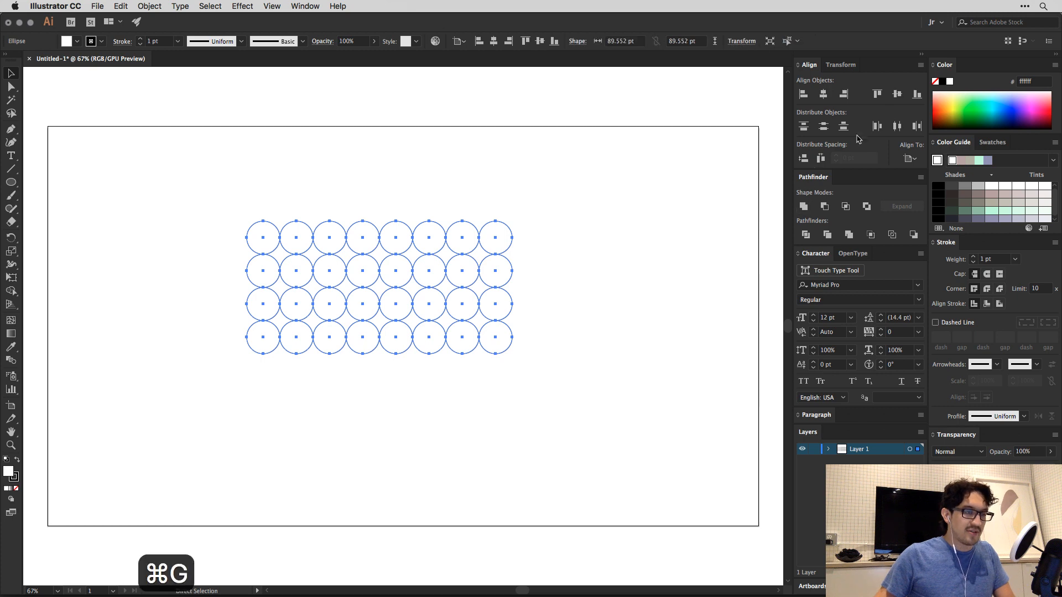
{"action": "left_click", "coordinate": [824, 94]}
{"action": "left_click", "coordinate": [897, 94]}
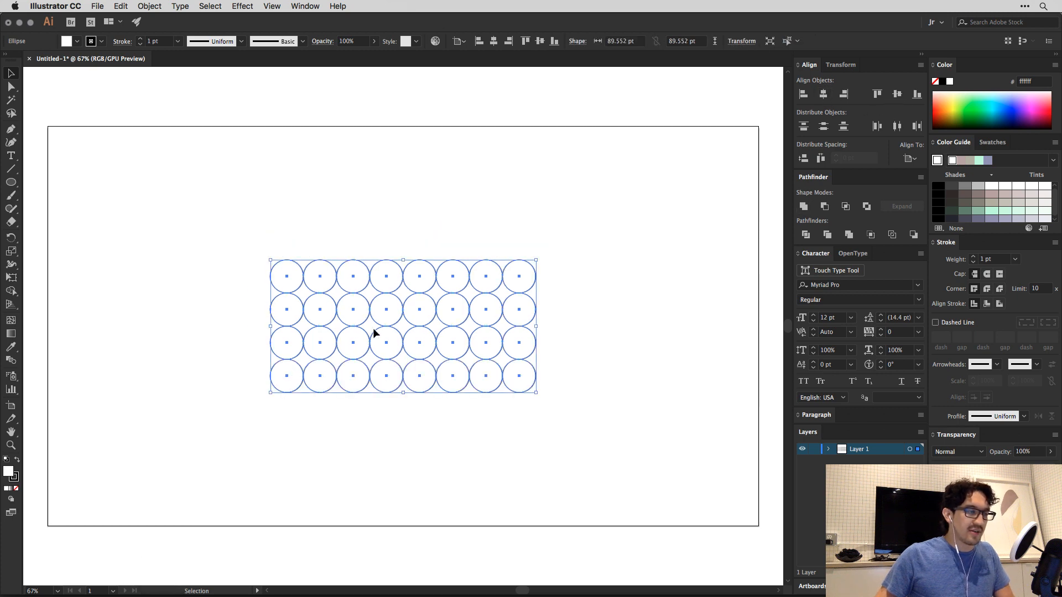
{"action": "right_click", "coordinate": [395, 324]}
{"action": "left_click", "coordinate": [434, 413]}
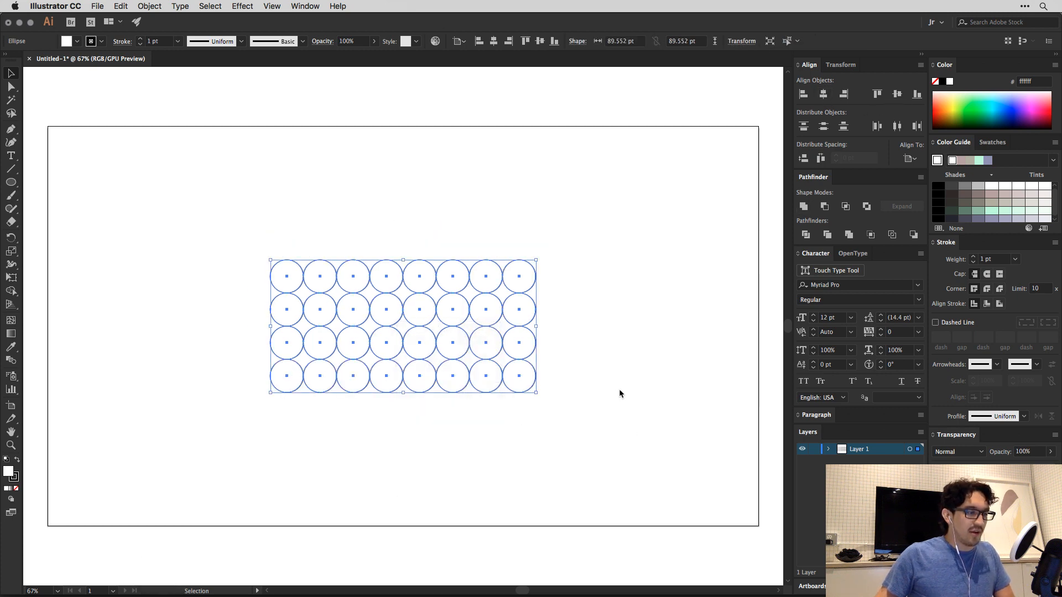
Release the contents of Layer 1 to layers so that each circle sits on its own sublayer.
{"action": "left_click", "coordinate": [857, 452]}
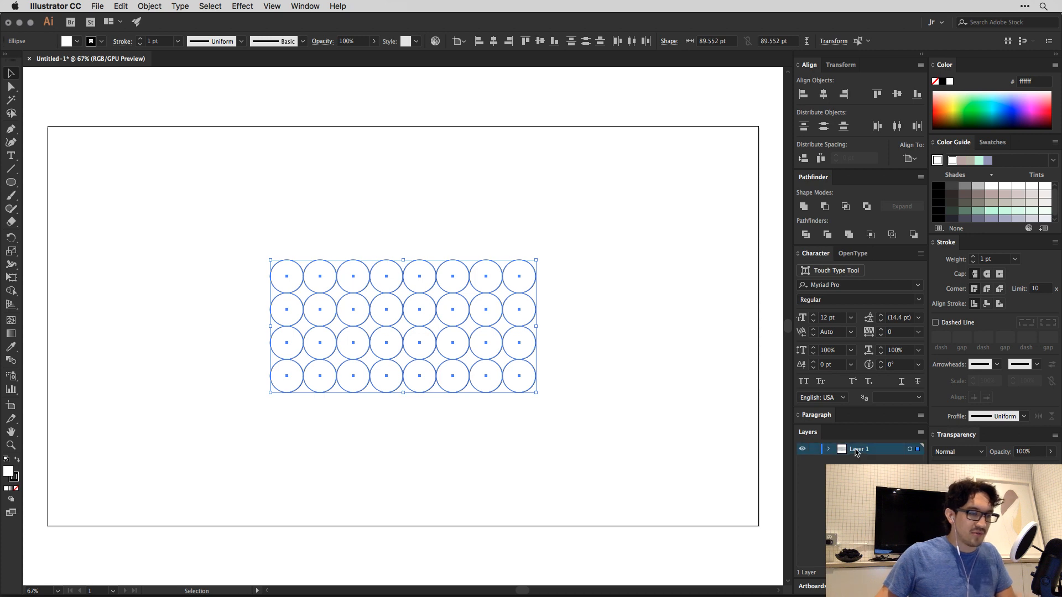
{"action": "left_click", "coordinate": [921, 433]}
{"action": "left_click", "coordinate": [921, 433]}
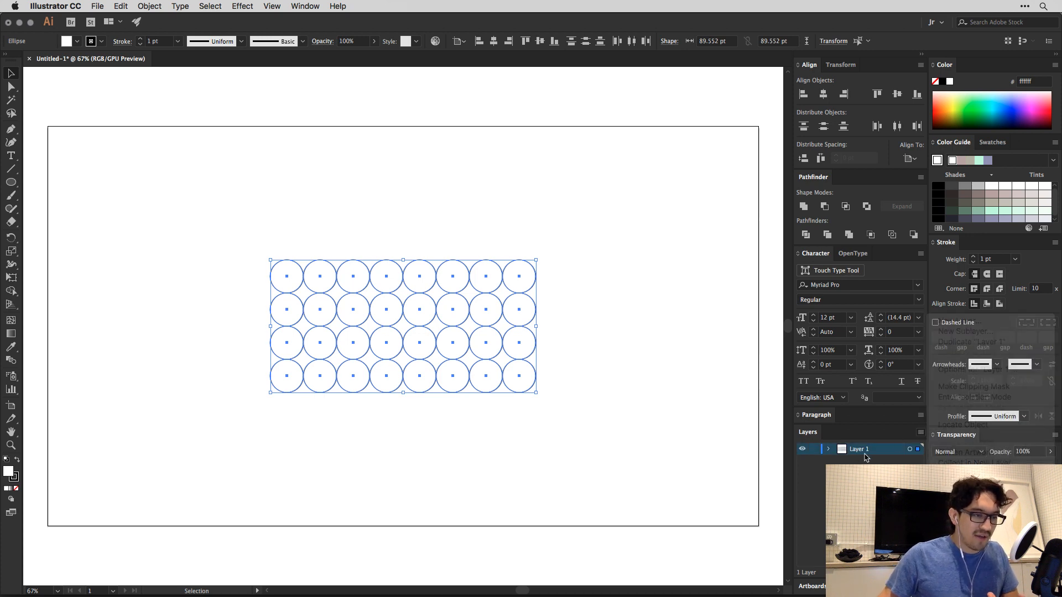
{"action": "left_click", "coordinate": [828, 449]}
{"action": "left_click", "coordinate": [828, 450]}
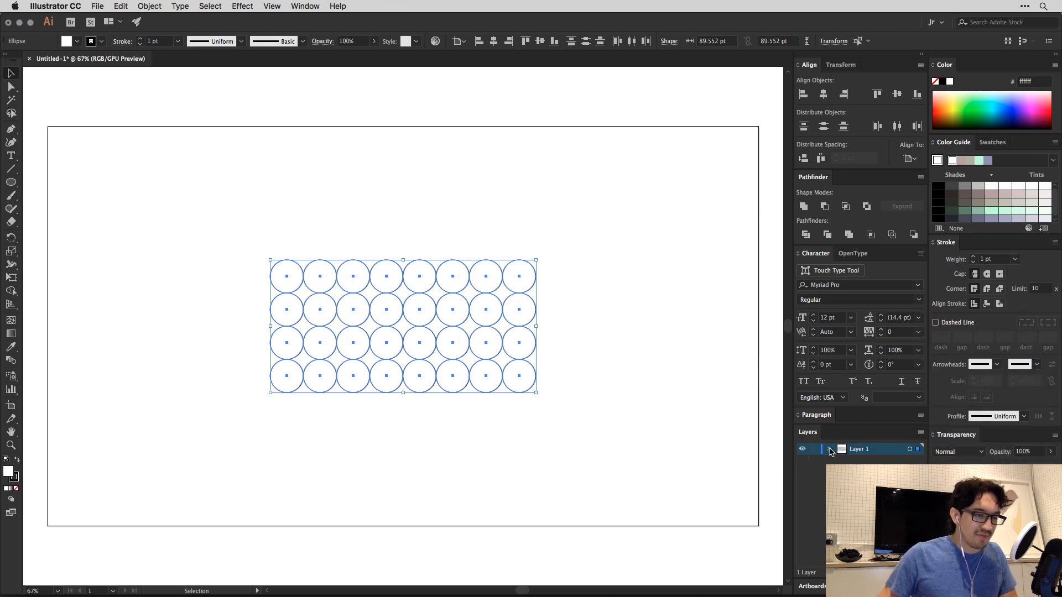
{"action": "left_click", "coordinate": [921, 433]}
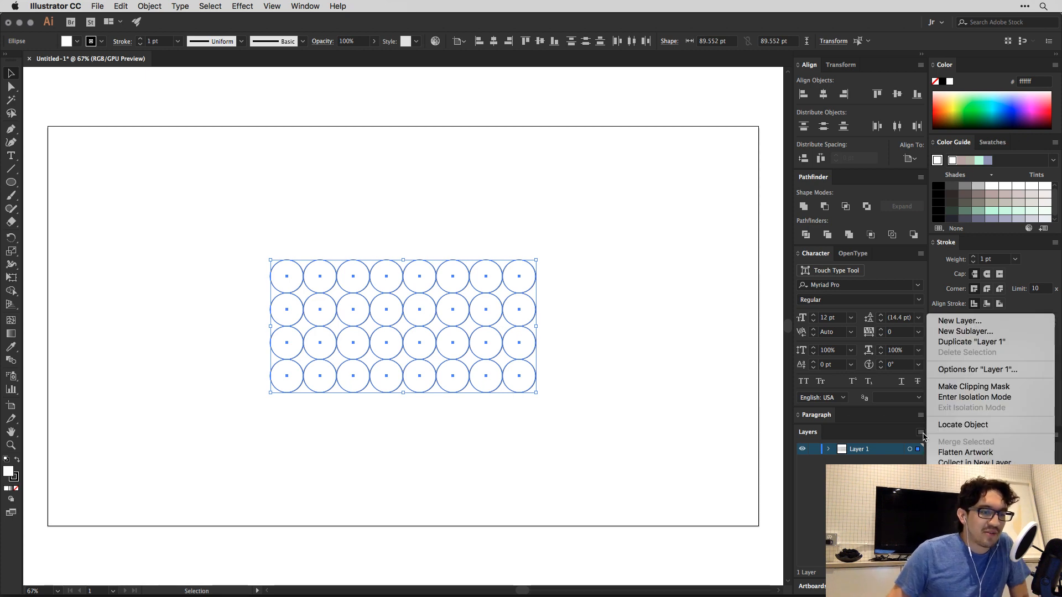
{"action": "left_click", "coordinate": [979, 480]}
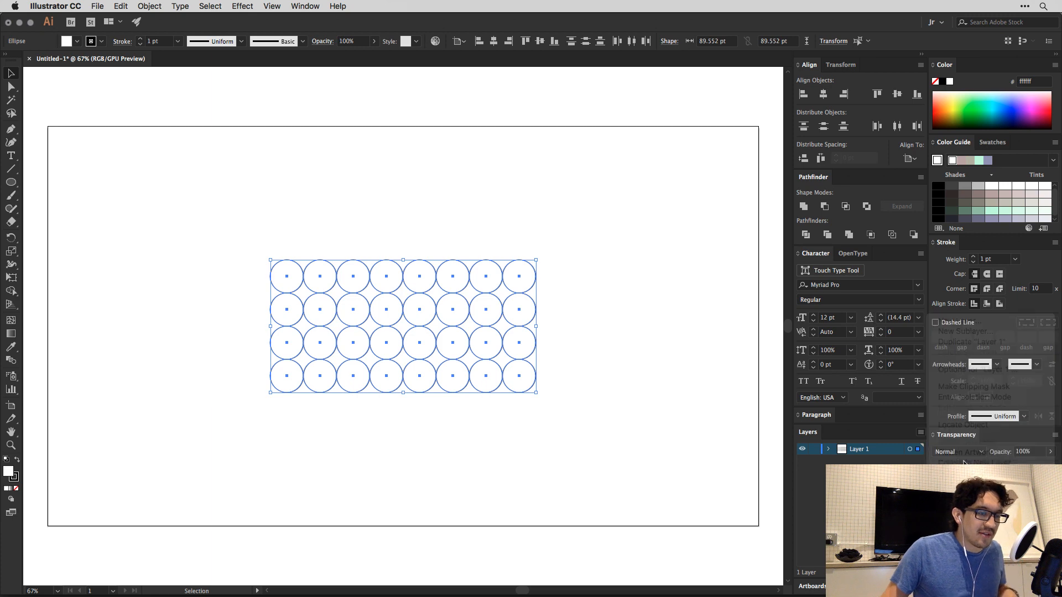
Move all the circle sublayers out of Layer 1 to the top level and delete the emptied parent layer.
{"action": "scroll", "coordinate": [857, 509], "scroll_direction": "down", "scroll_amount": 3}
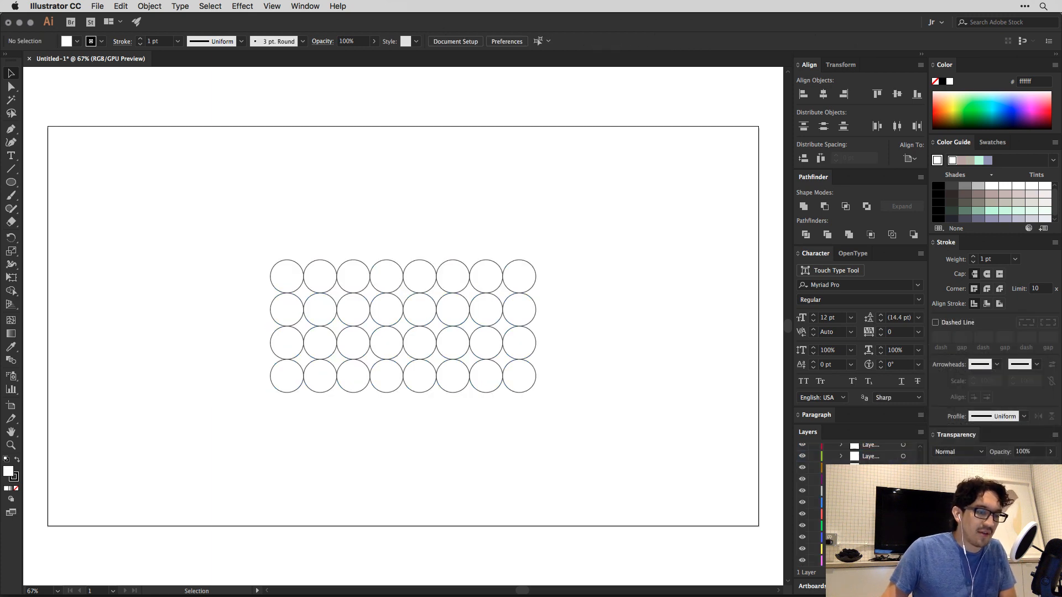
{"action": "left_click", "coordinate": [871, 560], "text": "shift"}
{"action": "scroll", "coordinate": [871, 509], "scroll_direction": "up", "scroll_amount": 10}
{"action": "left_click_drag", "start_coordinate": [869, 462], "coordinate": [868, 448]}
{"action": "scroll", "coordinate": [857, 497], "scroll_direction": "down", "scroll_amount": 10}
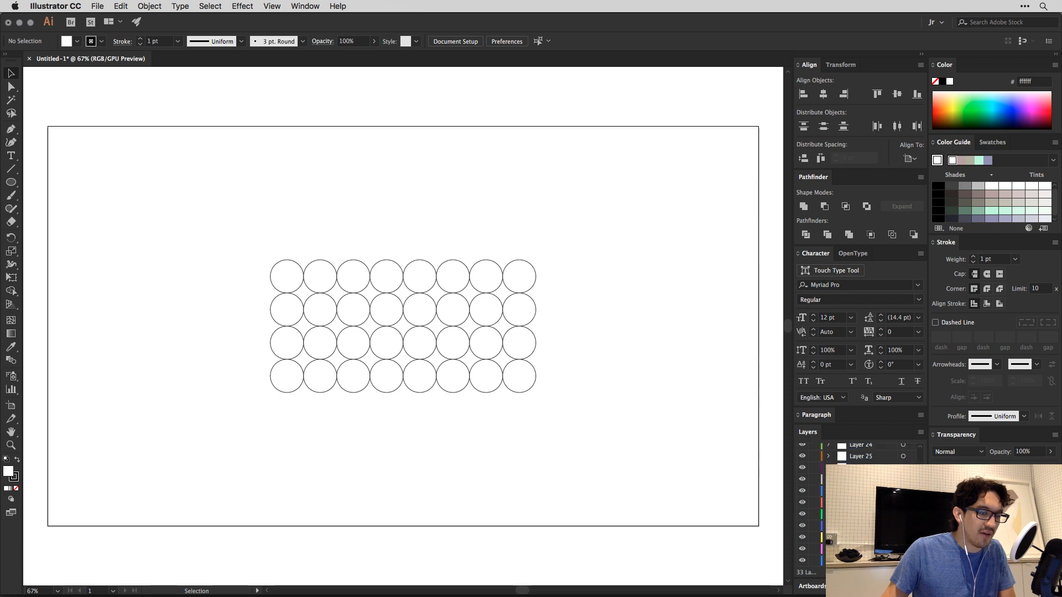
{"action": "left_click", "coordinate": [919, 573]}
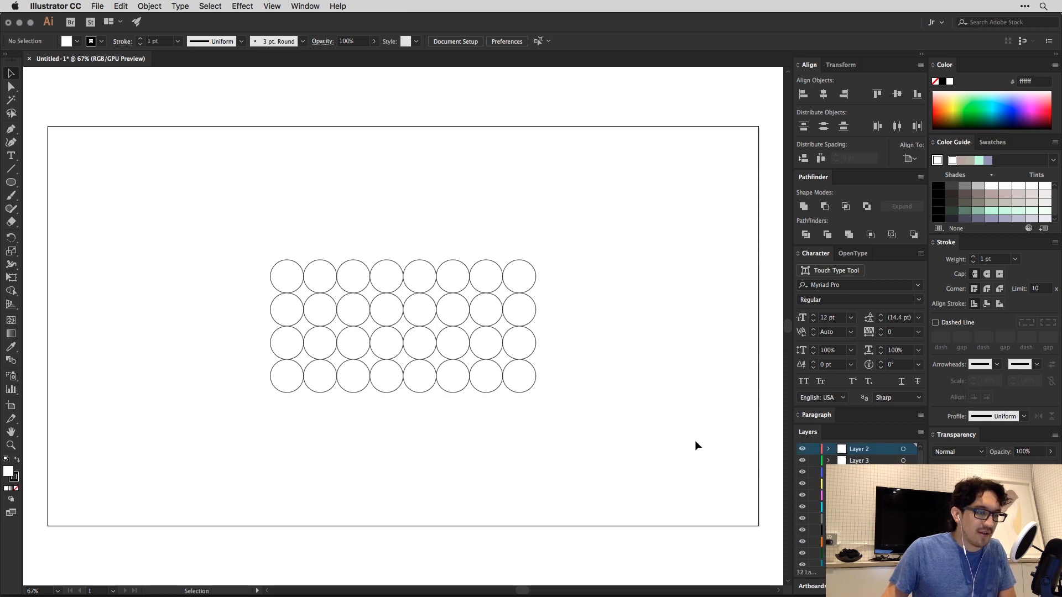
Check that a single circle selects on its own layer, and save the artwork on the Desktop as circles.ai.
{"action": "left_click", "coordinate": [419, 377]}
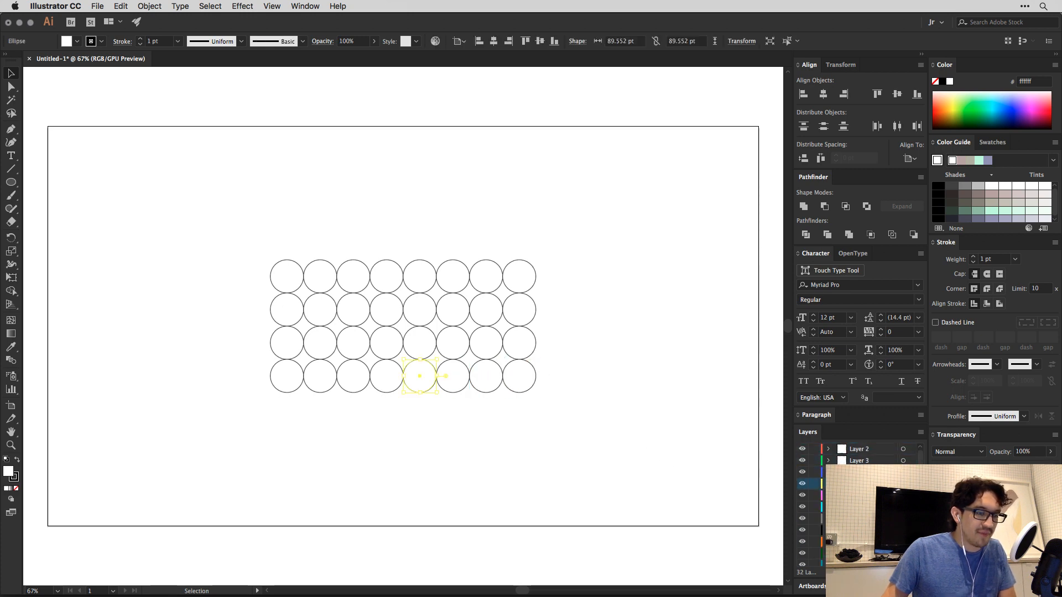
{"action": "left_click", "coordinate": [685, 440]}
{"action": "key", "text": "super+s"}
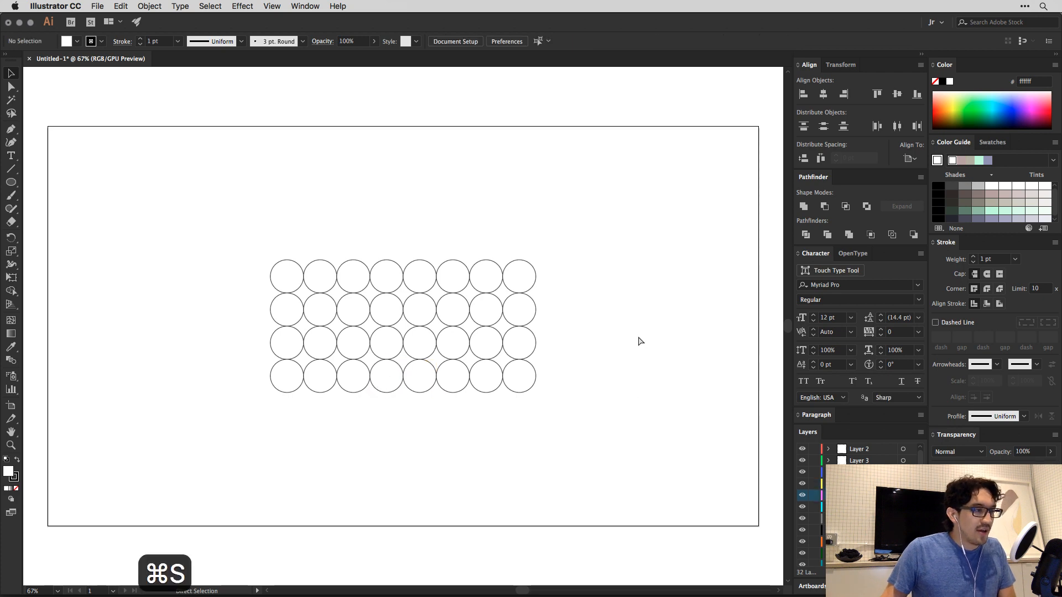
{"action": "left_click", "coordinate": [382, 205]}
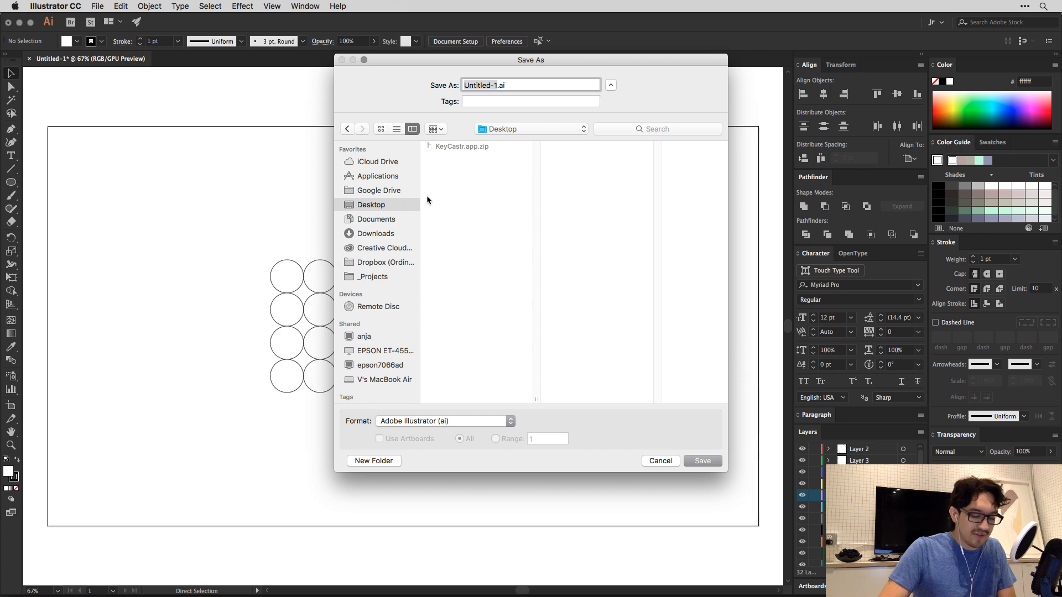
{"action": "type", "text": "circles"}
{"action": "key", "text": "Return"}
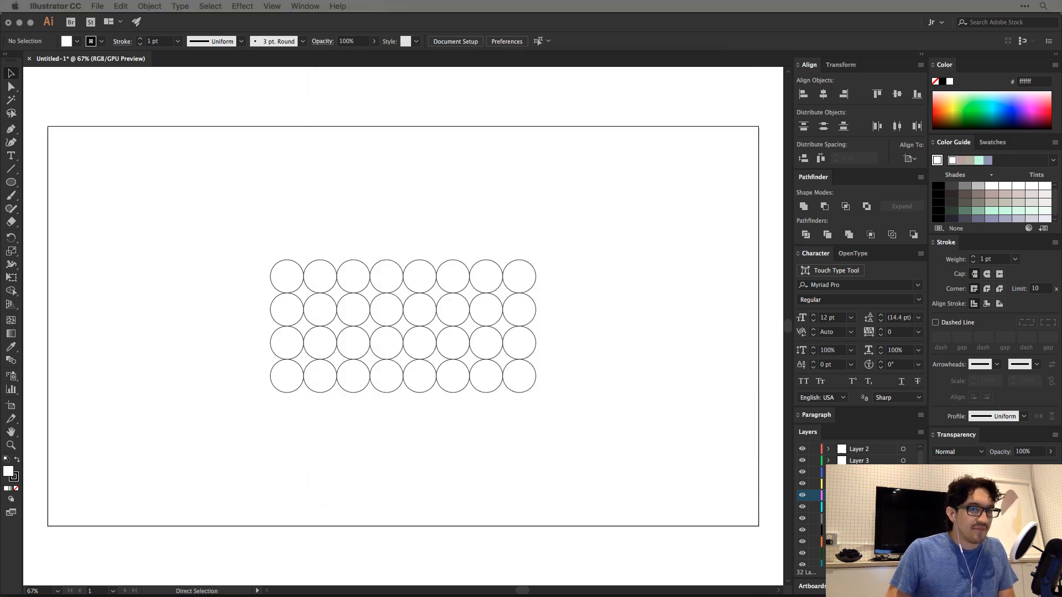
Switch to After Effects and rename the Comp 1 composition to Test_1.
{"action": "key", "text": "super+Tab"}
{"action": "key", "text": "super+Tab"}
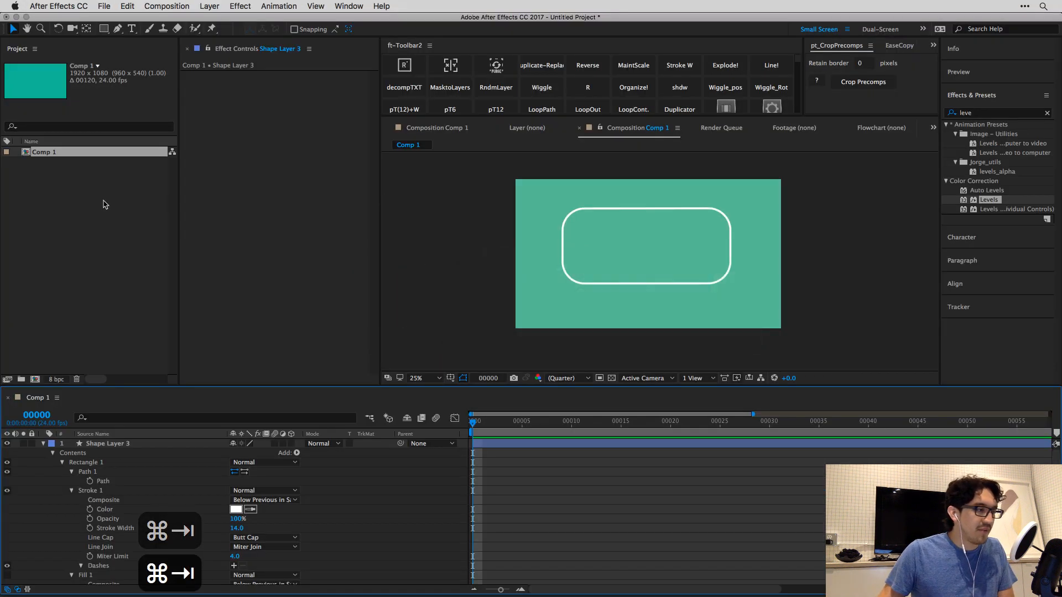
{"action": "left_click", "coordinate": [44, 152]}
{"action": "key", "text": "Return"}
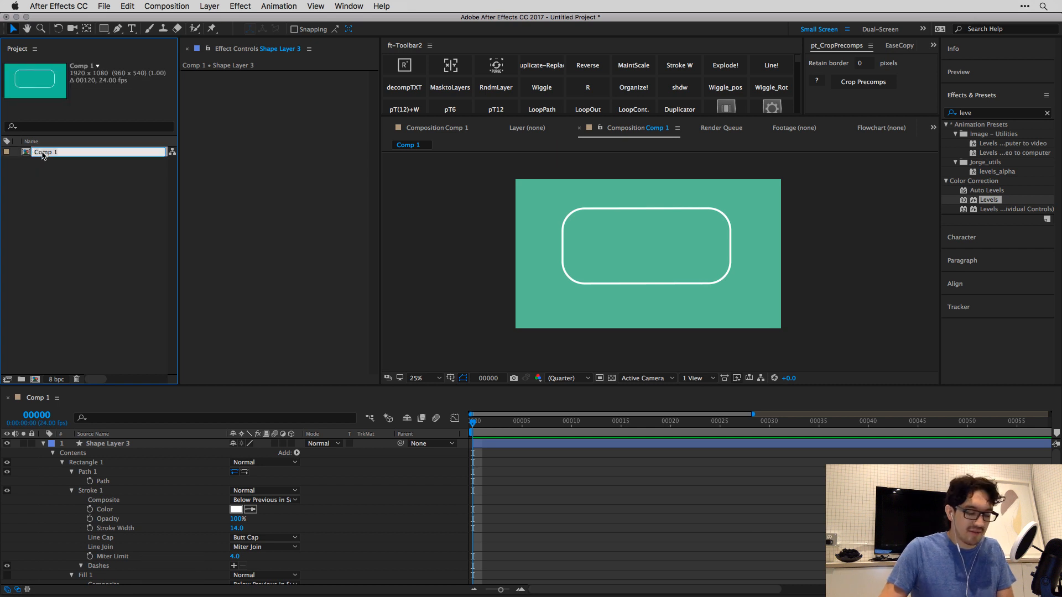
{"action": "type", "text": "Test_1"}
{"action": "key", "text": "Return"}
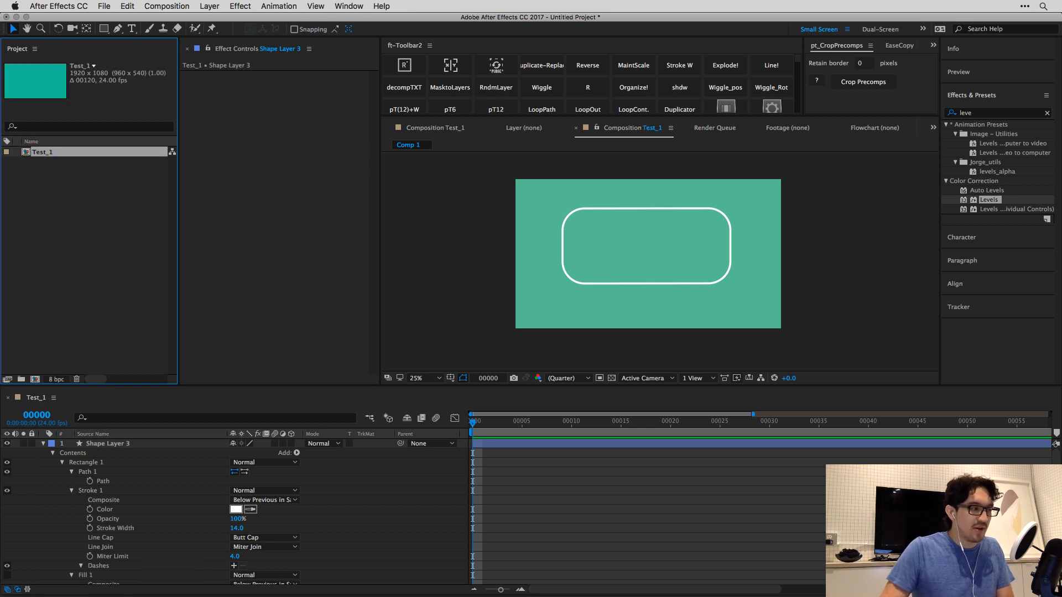
Duplicate the Test_1 composition as Test_2, open the copy and delete all its layers.
{"action": "left_click", "coordinate": [43, 174]}
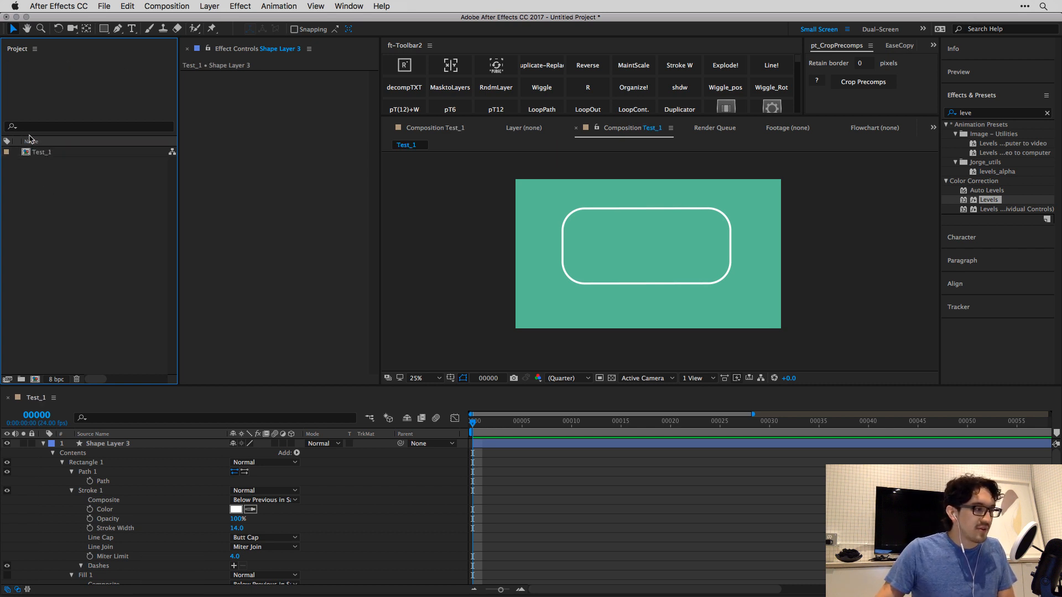
{"action": "left_click", "coordinate": [36, 152]}
{"action": "key", "text": "super+d"}
{"action": "double_click", "coordinate": [48, 165]}
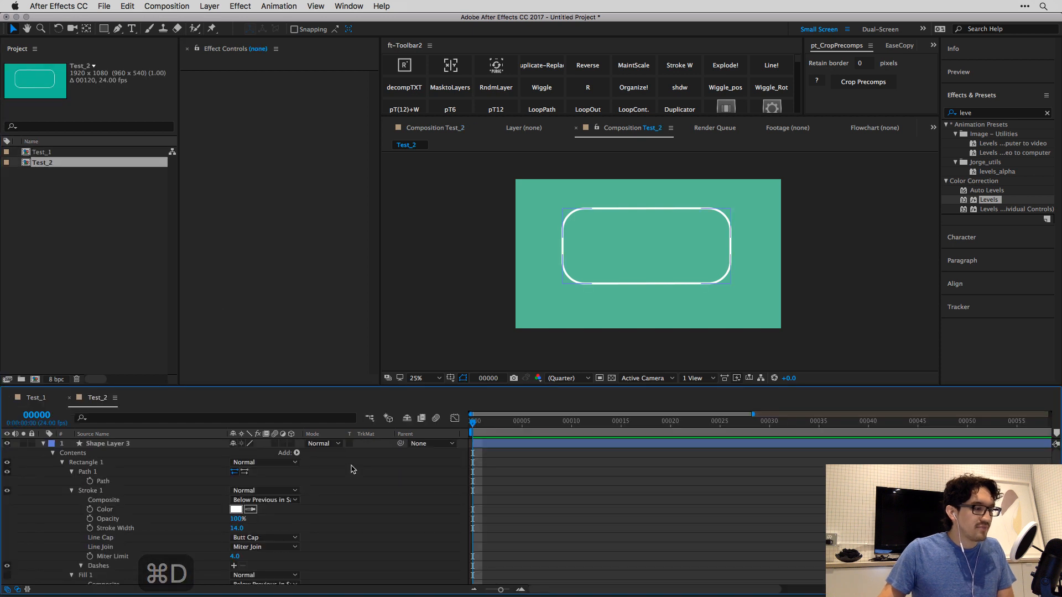
{"action": "key", "text": "super+a"}
{"action": "key", "text": "Delete"}
Import circles.ai from the Desktop as Composition - Retain Layer Sizes.
{"action": "left_click", "coordinate": [65, 238]}
{"action": "double_click", "coordinate": [65, 238]}
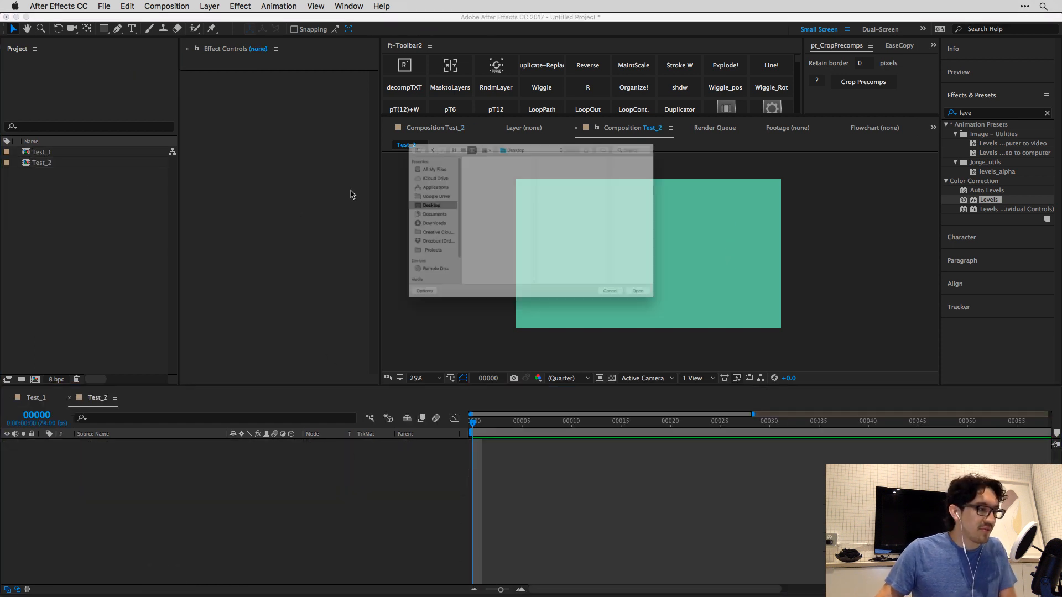
{"action": "left_click", "coordinate": [477, 125]}
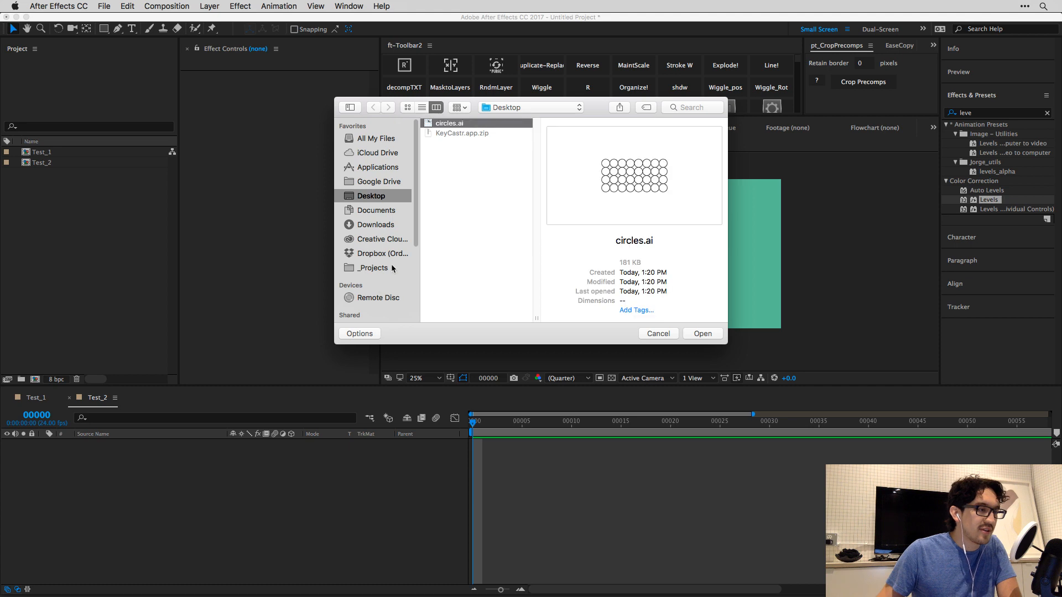
{"action": "left_click", "coordinate": [359, 333]}
{"action": "left_click", "coordinate": [434, 294]}
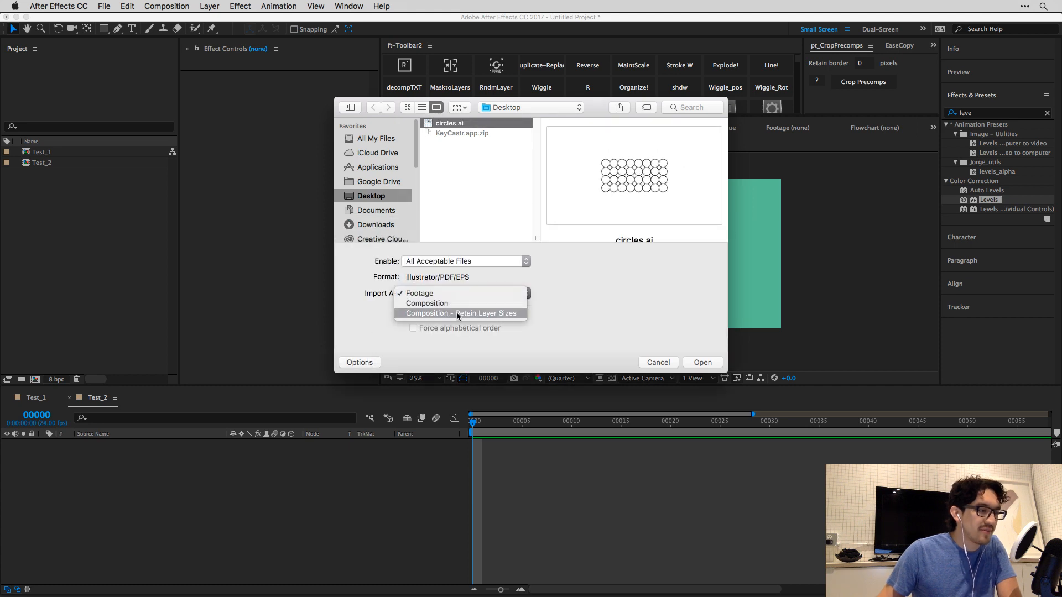
{"action": "left_click", "coordinate": [462, 314]}
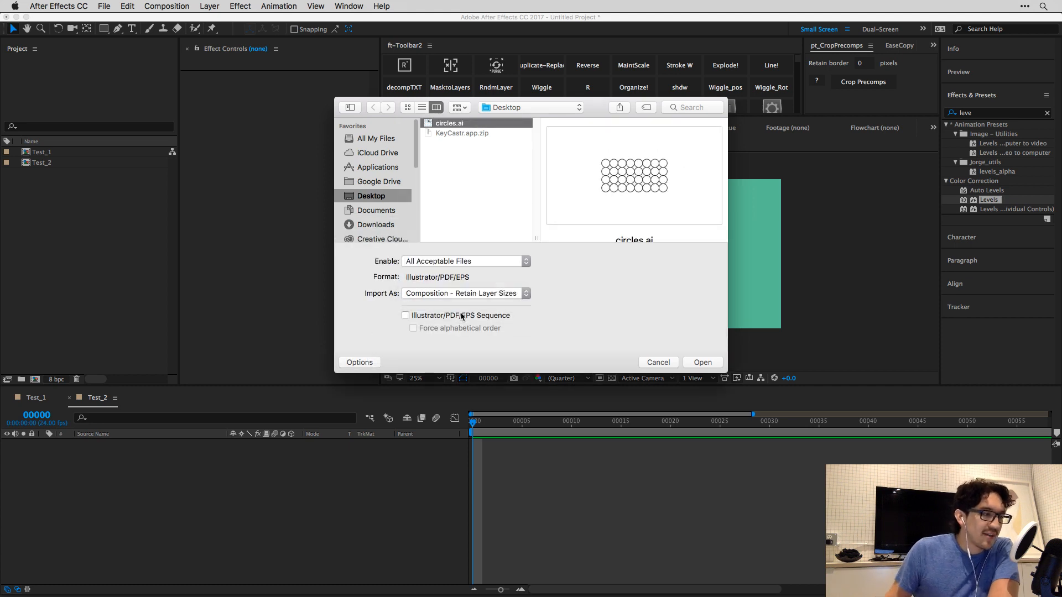
{"action": "key", "text": "Return"}
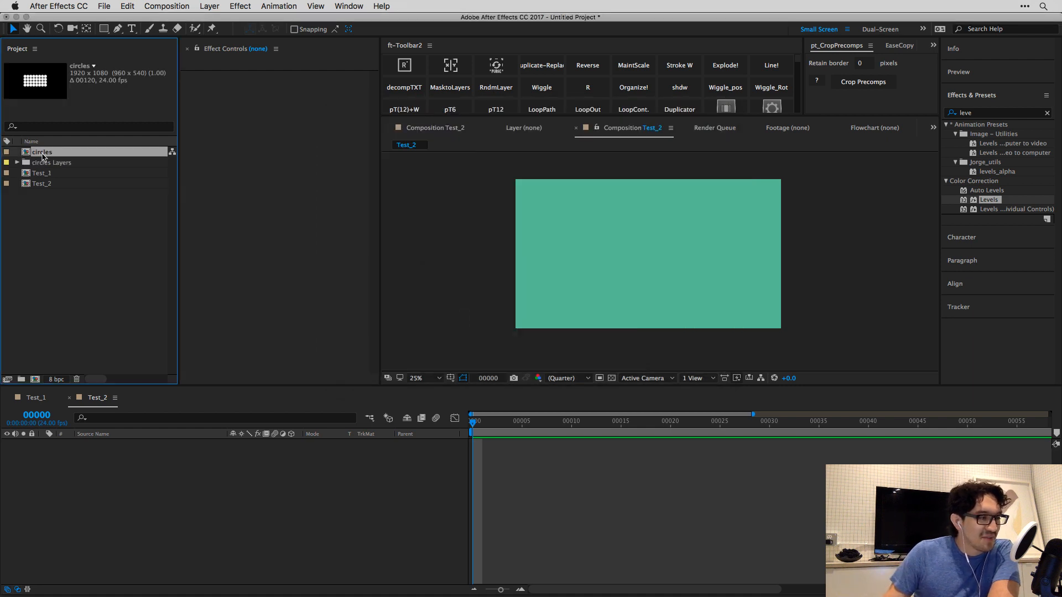
Open the imported circles composition, enlarge its preview to 50% and select all the circle layers.
{"action": "double_click", "coordinate": [43, 156]}
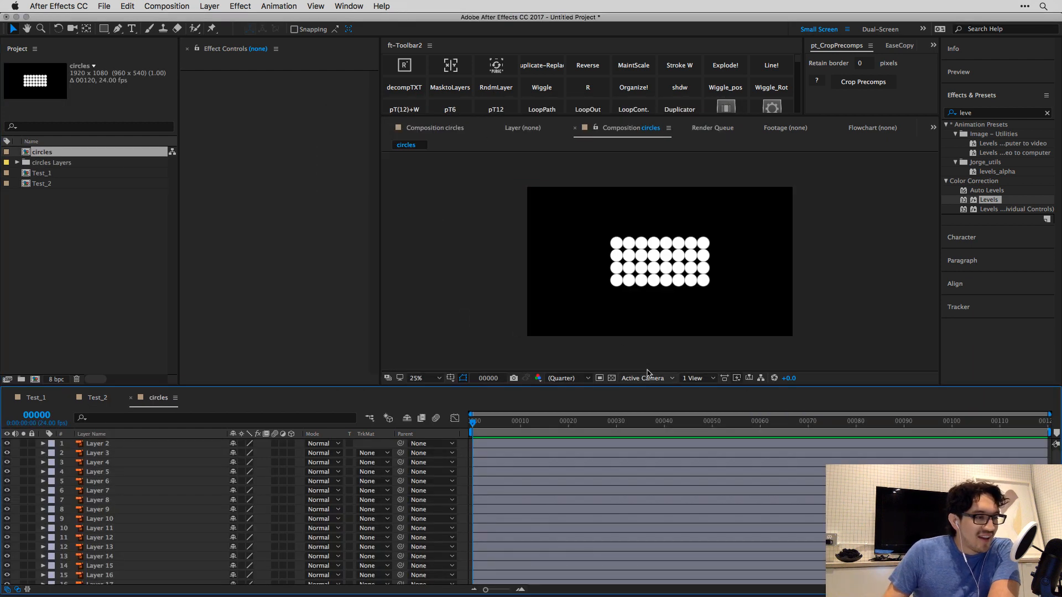
{"action": "scroll", "coordinate": [642, 301], "scroll_direction": "up", "scroll_amount": 1}
{"action": "left_click", "coordinate": [80, 493]}
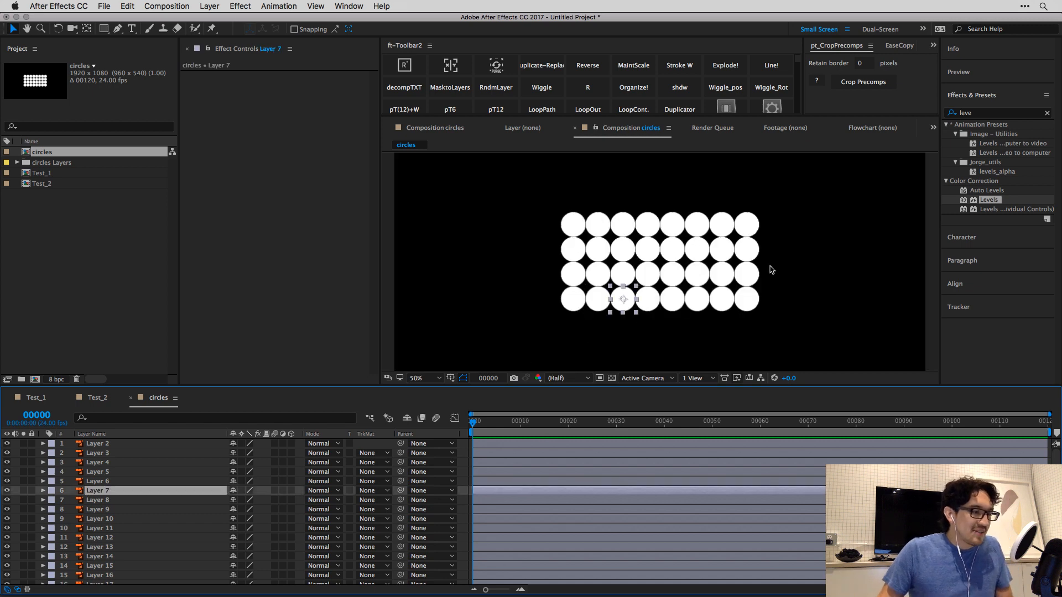
{"action": "key", "text": "super+a"}
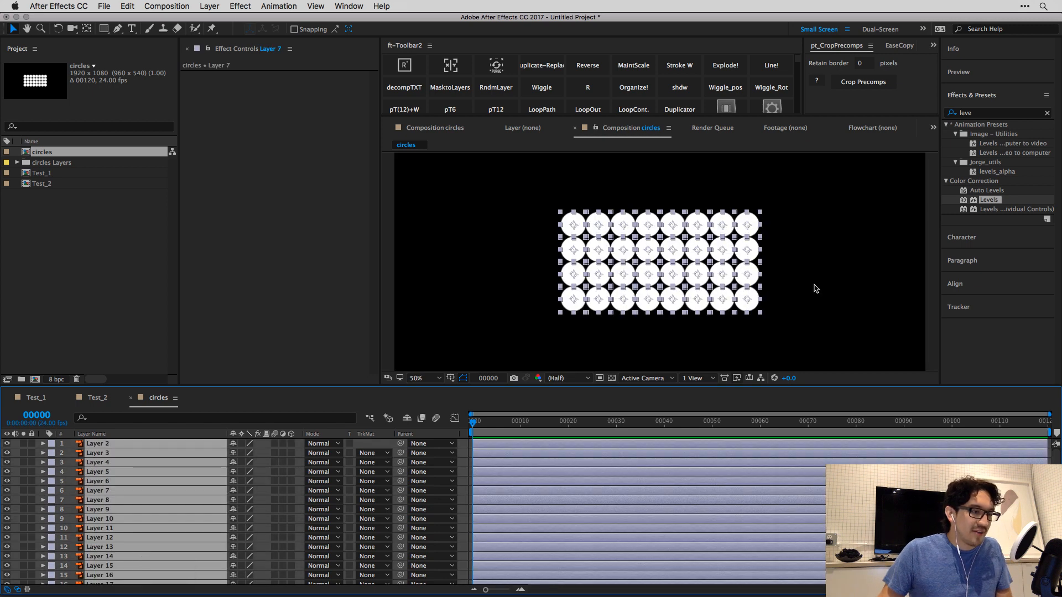
{"action": "left_click", "coordinate": [816, 288]}
{"action": "key", "text": "super+Tab"}
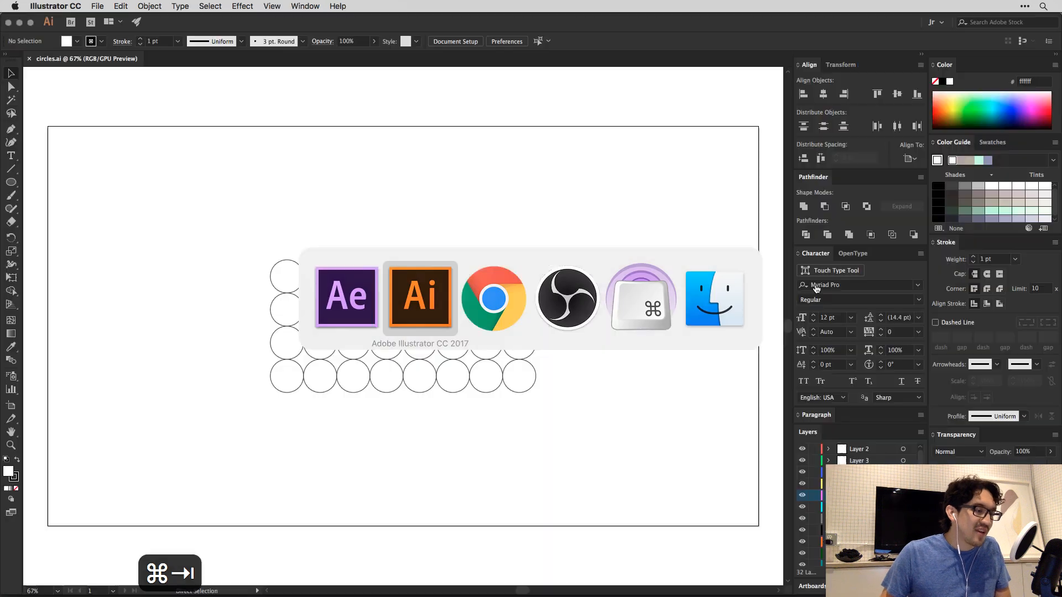
{"action": "key", "text": "super+a"}
{"action": "key", "text": "super+Tab"}
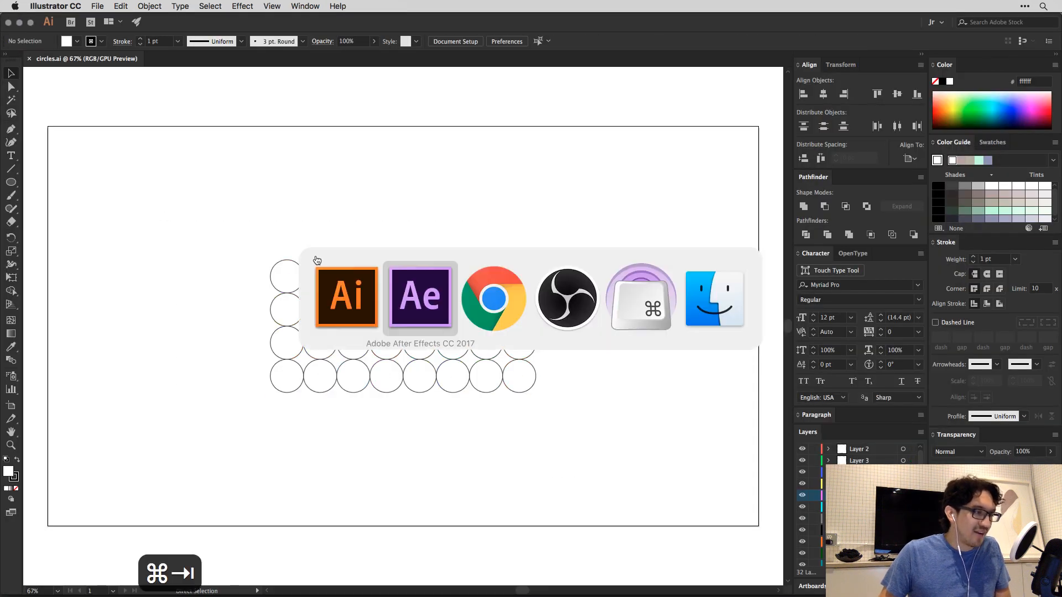
{"action": "left_click_drag", "start_coordinate": [518, 190], "coordinate": [800, 346]}
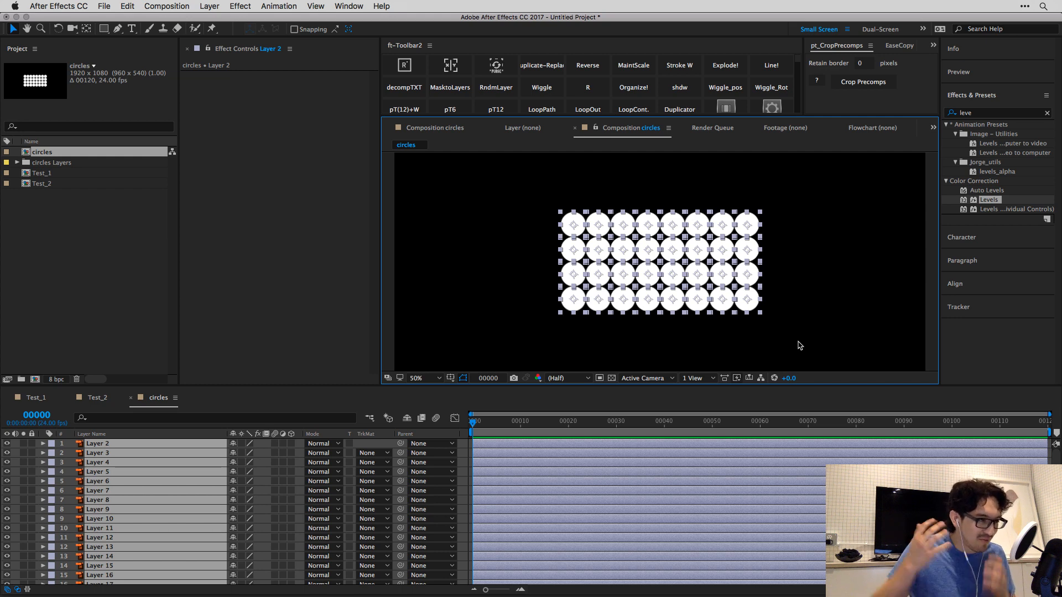
{"action": "left_click", "coordinate": [800, 345]}
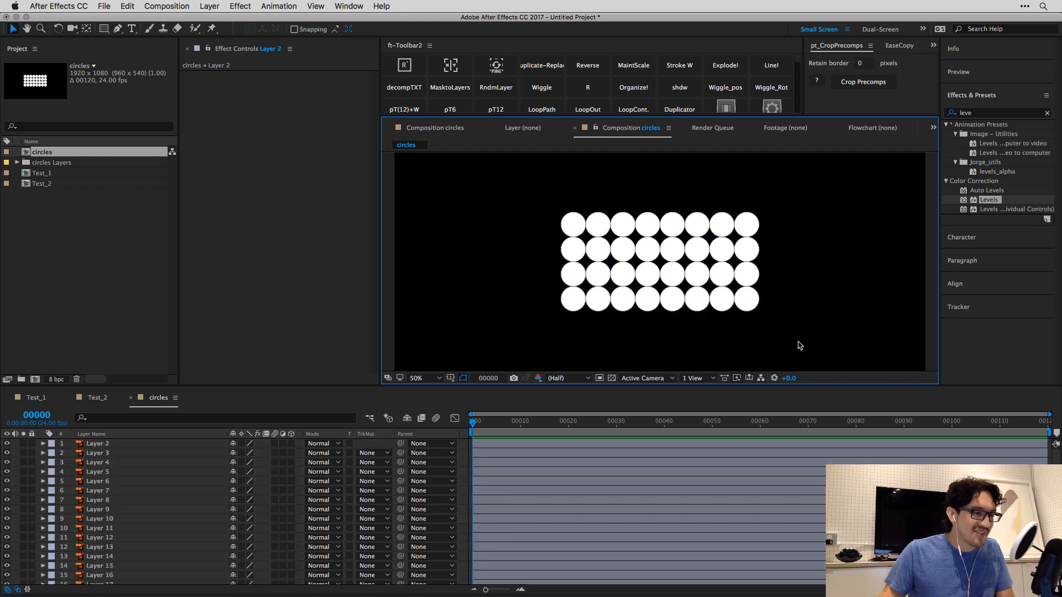
Examine how the individual circles in the grid correspond to the layers of the circles composition.
{"action": "left_click", "coordinate": [655, 270]}
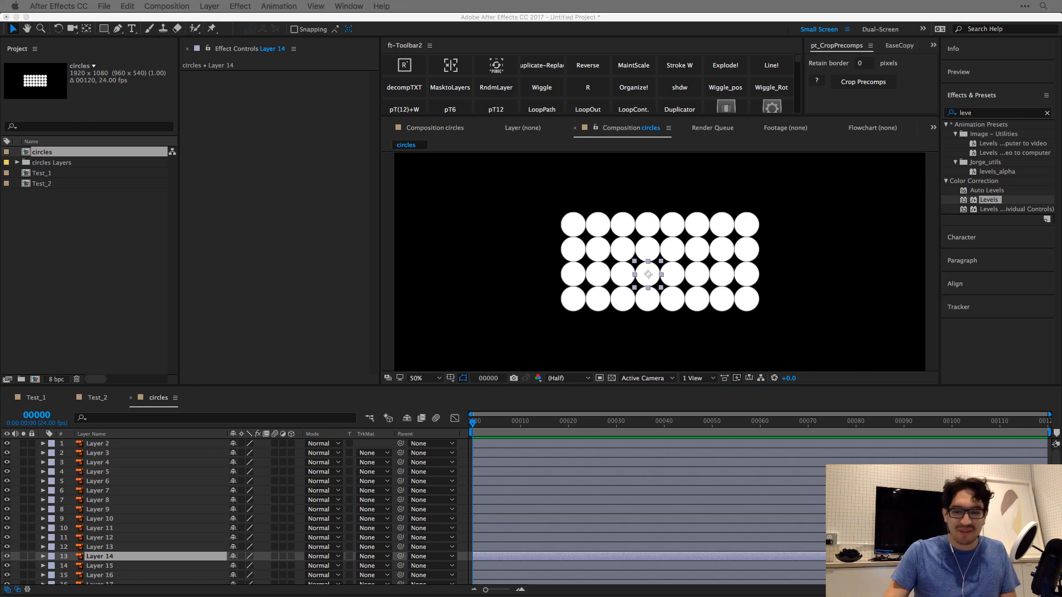
{"action": "left_click", "coordinate": [795, 265]}
{"action": "key", "text": "super+a"}
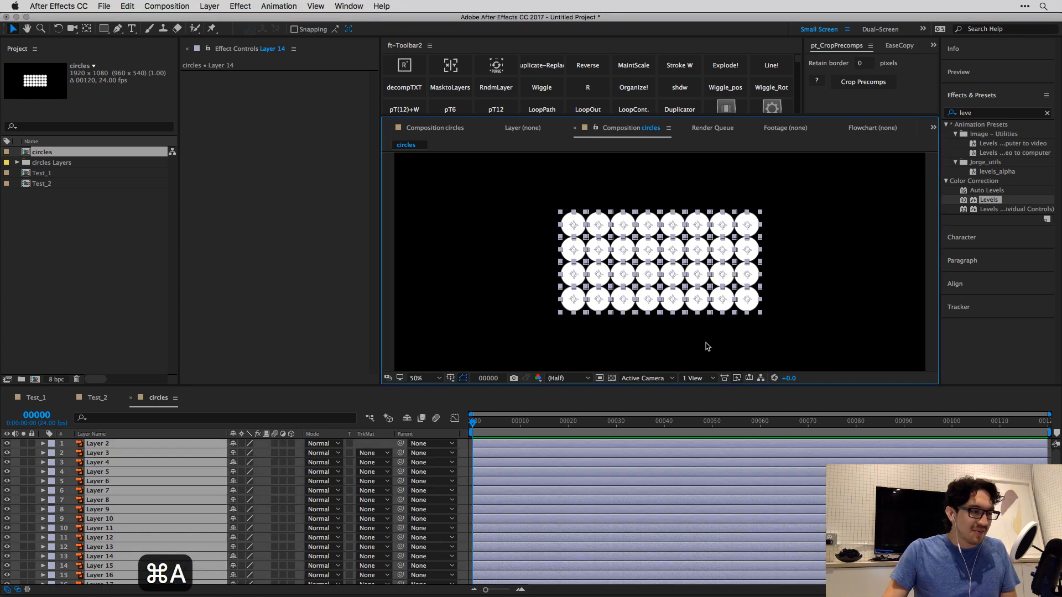
{"action": "left_click", "coordinate": [706, 342]}
{"action": "scroll", "coordinate": [498, 472], "scroll_direction": "down", "scroll_amount": 5}
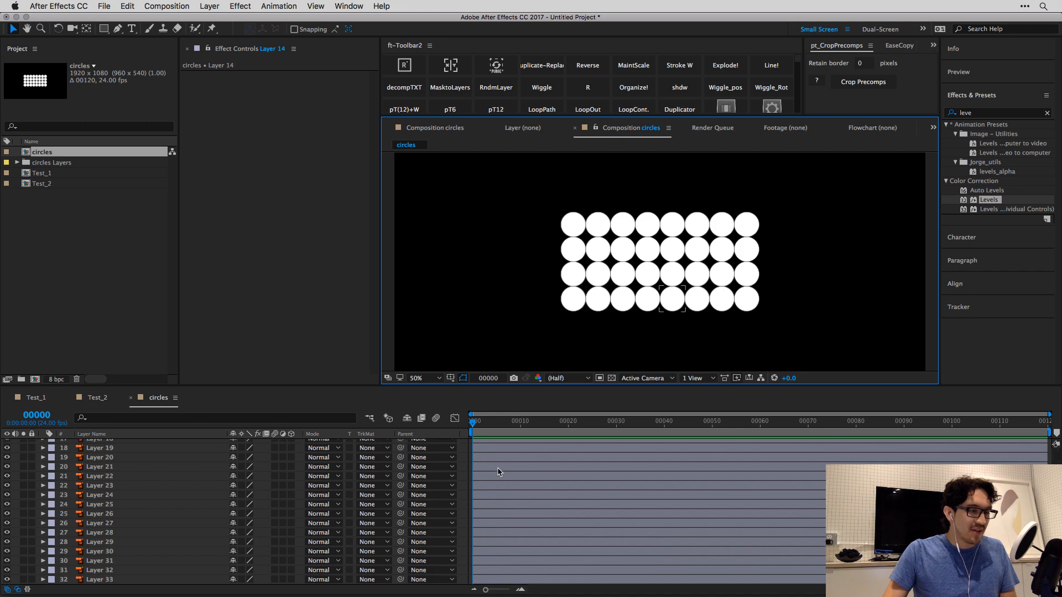
{"action": "left_click", "coordinate": [745, 298]}
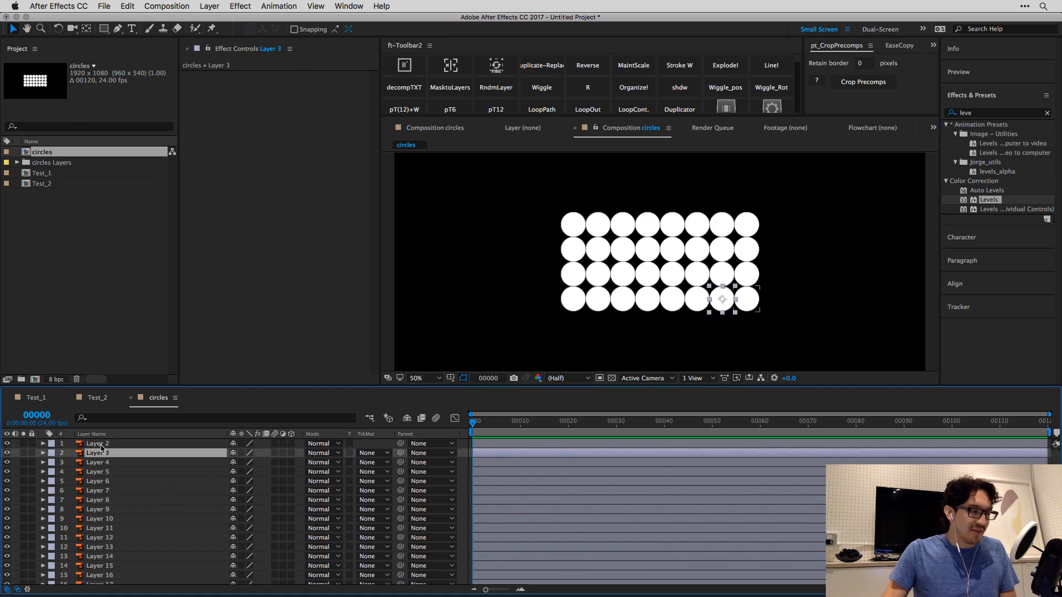
{"action": "key", "text": "slash"}
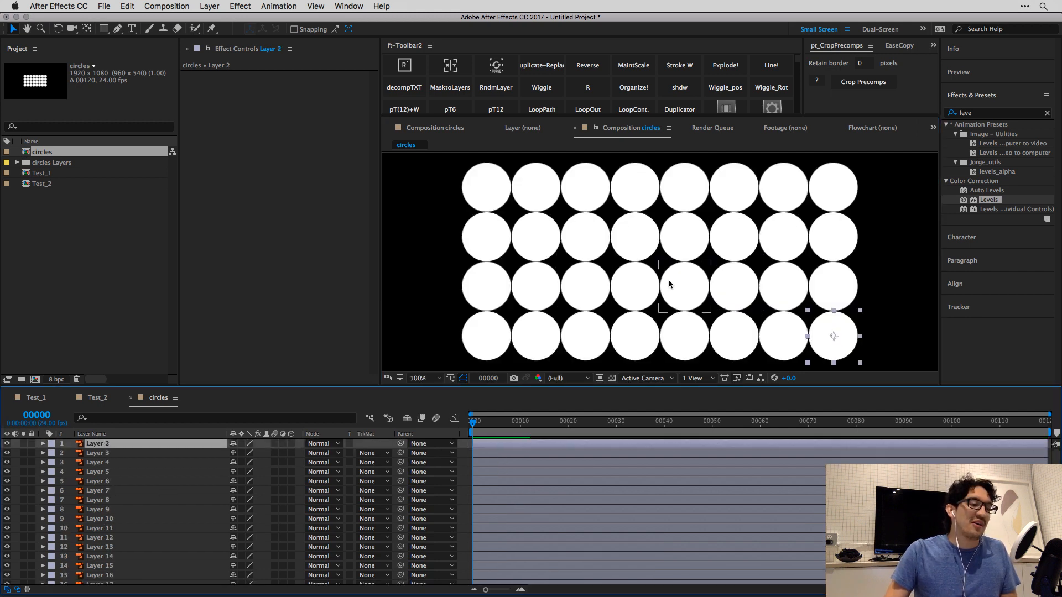
{"action": "left_click", "coordinate": [635, 287]}
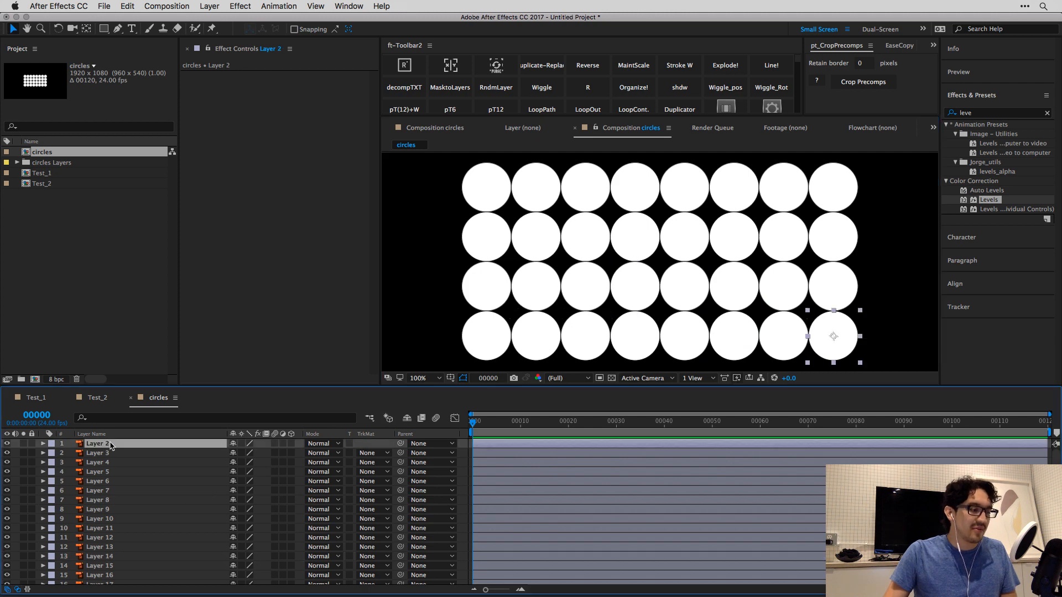
Pre-compose the Layer 21 circle as Circle_01, leaving all attributes in circles, and open the new composition.
{"action": "left_click", "coordinate": [684, 237]}
{"action": "key", "text": "super+shift+c"}
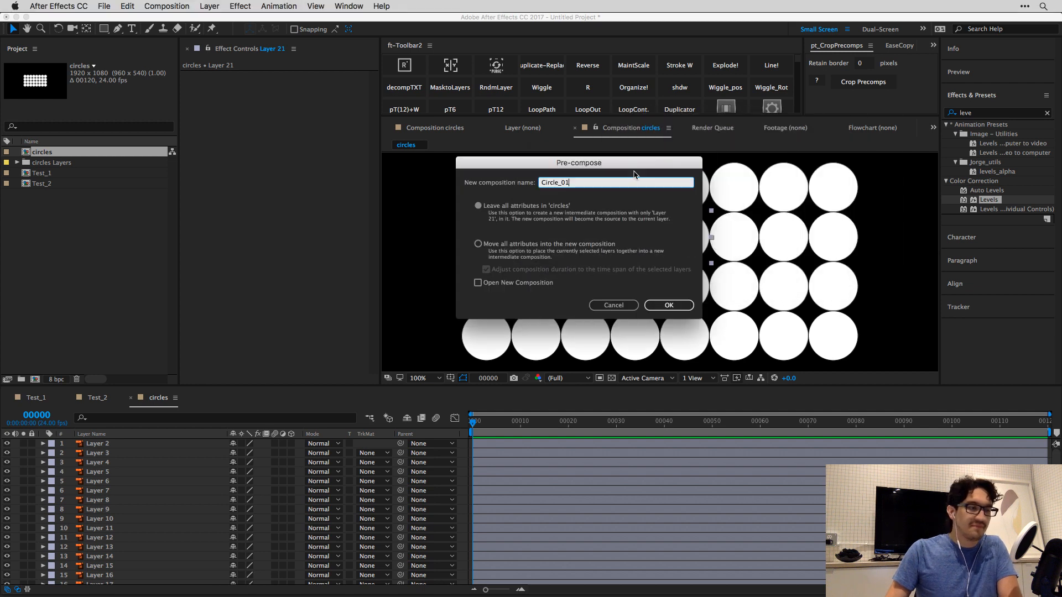
{"action": "key", "text": "Return"}
{"action": "double_click", "coordinate": [669, 255]}
{"action": "left_click", "coordinate": [652, 260]}
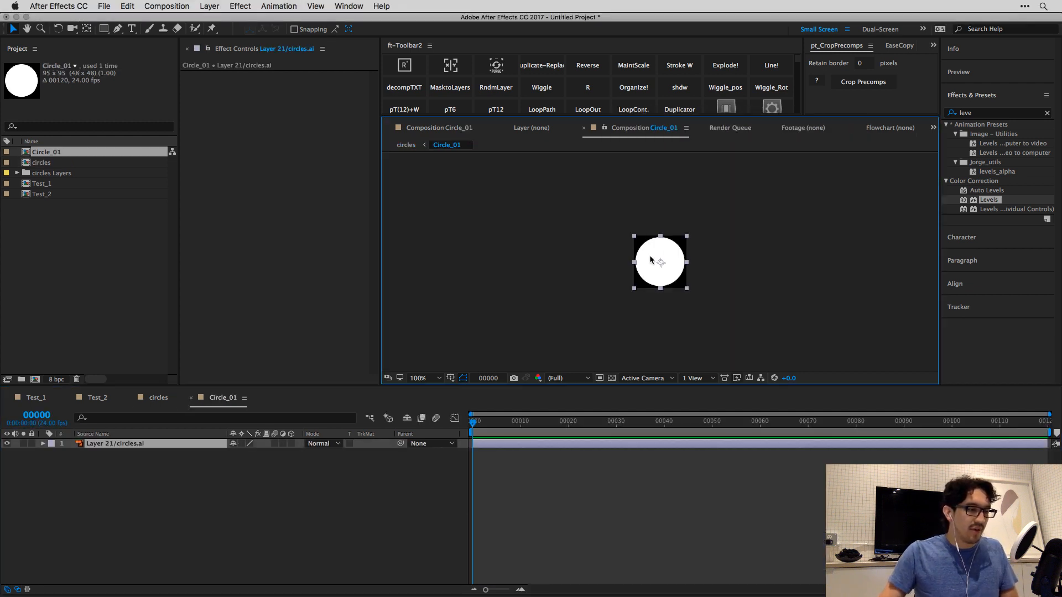
Keyframe the circle layer's Scale from 0% at frame 0 to 100% at frame 8.
{"action": "key", "text": "period"}
{"action": "key", "text": "period"}
{"action": "key", "text": "s"}
{"action": "left_click", "coordinate": [70, 452]}
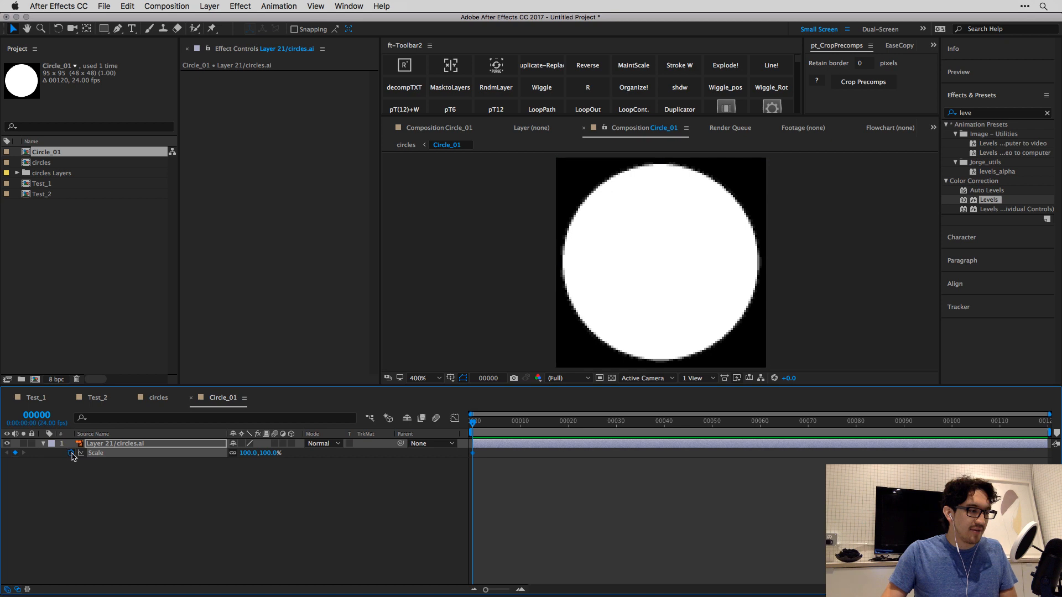
{"action": "key", "text": "Page_Down"}
{"action": "key", "text": "Page_Down"}
{"action": "key", "text": "Page_Down"}
{"action": "key", "text": "Page_Down"}
{"action": "key", "text": "Page_Down"}
{"action": "key", "text": "Page_Down"}
{"action": "key", "text": "Page_Down"}
{"action": "key", "text": "Page_Down"}
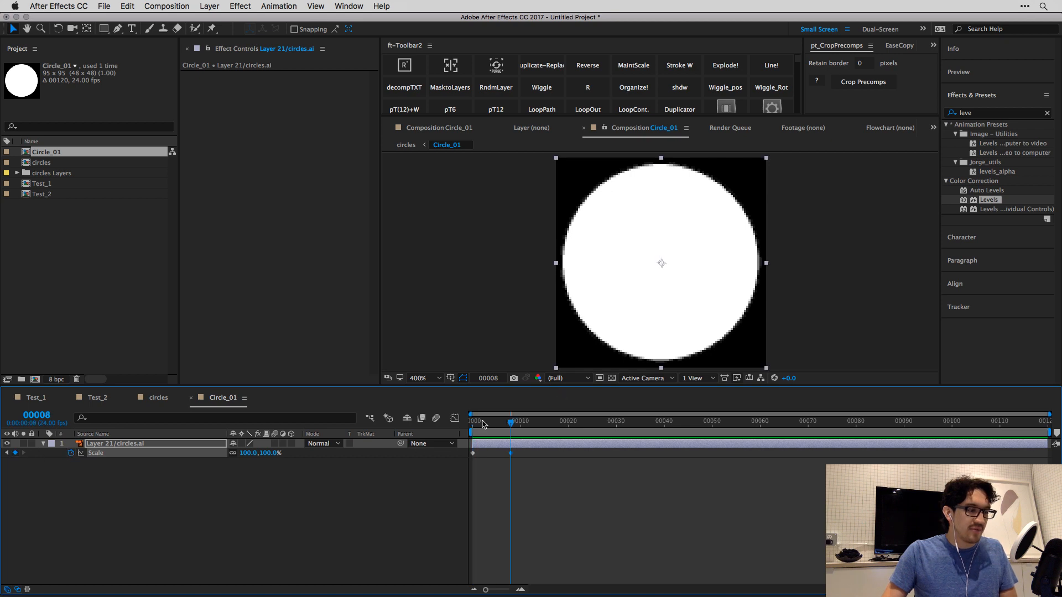
{"action": "key", "text": "Home"}
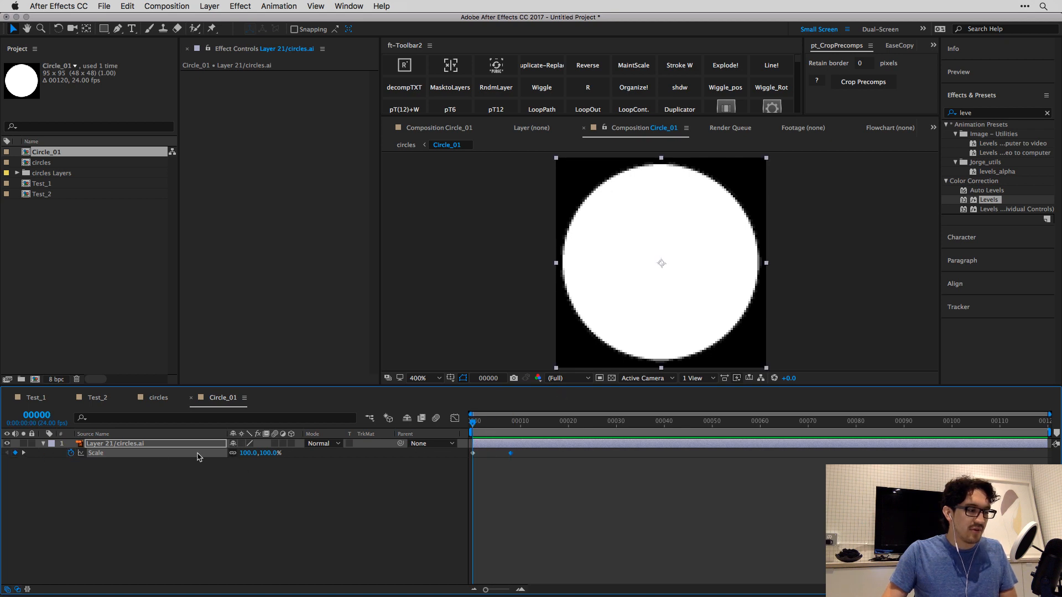
Move the circle's 100% Scale keyframe to frame 11.
{"action": "key", "text": "k"}
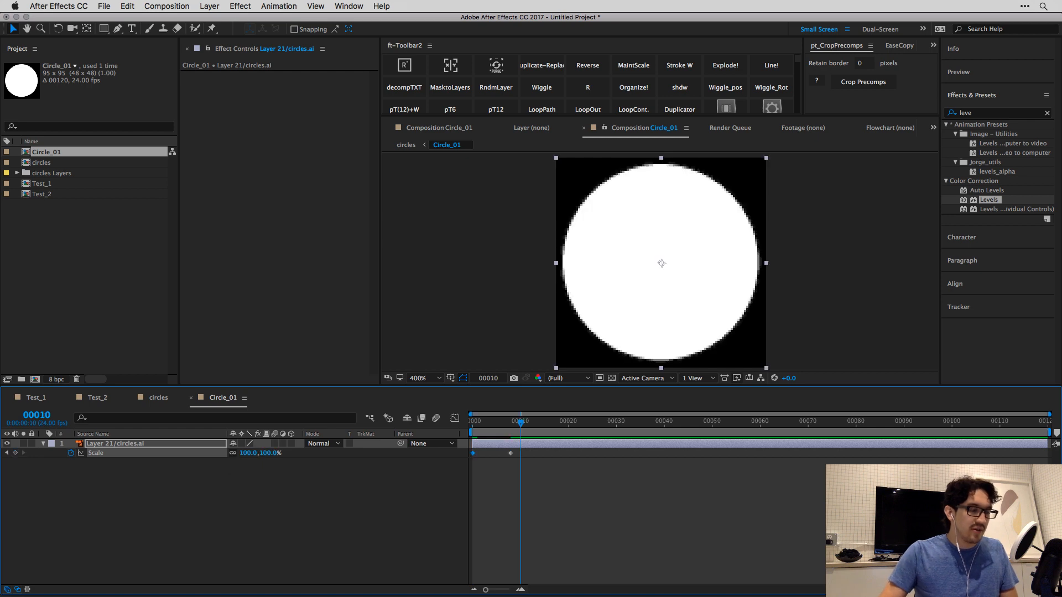
{"action": "left_click", "coordinate": [508, 456]}
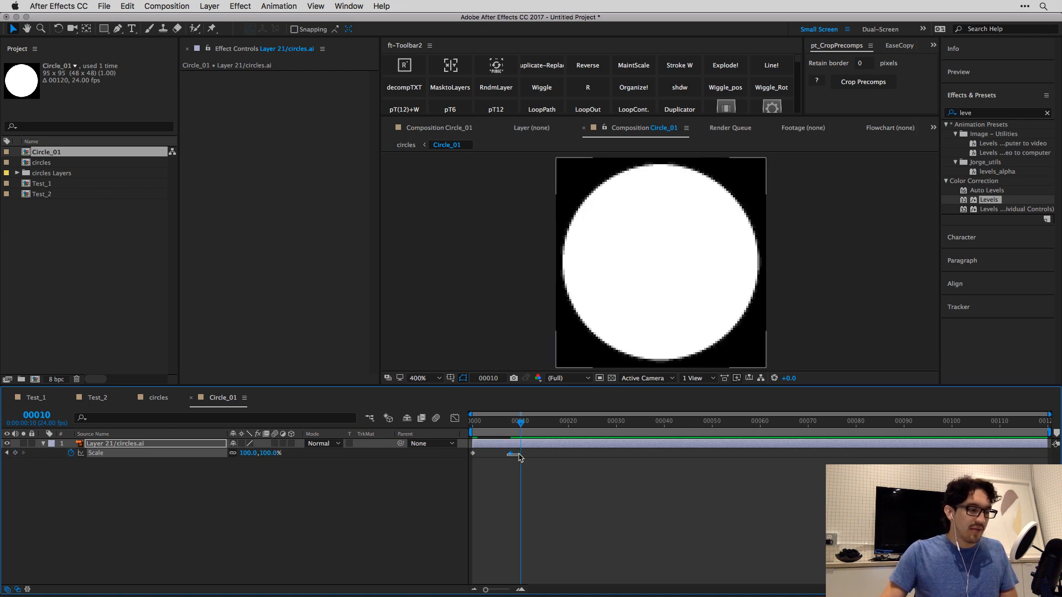
{"action": "key", "text": "alt+Right"}
{"action": "key", "text": "alt+Right"}
{"action": "key", "text": "alt+Right"}
Add Scale keyframes of 75% at frame 19 and 83% at frame 25.
{"action": "left_click_drag", "start_coordinate": [519, 454], "coordinate": [564, 425]}
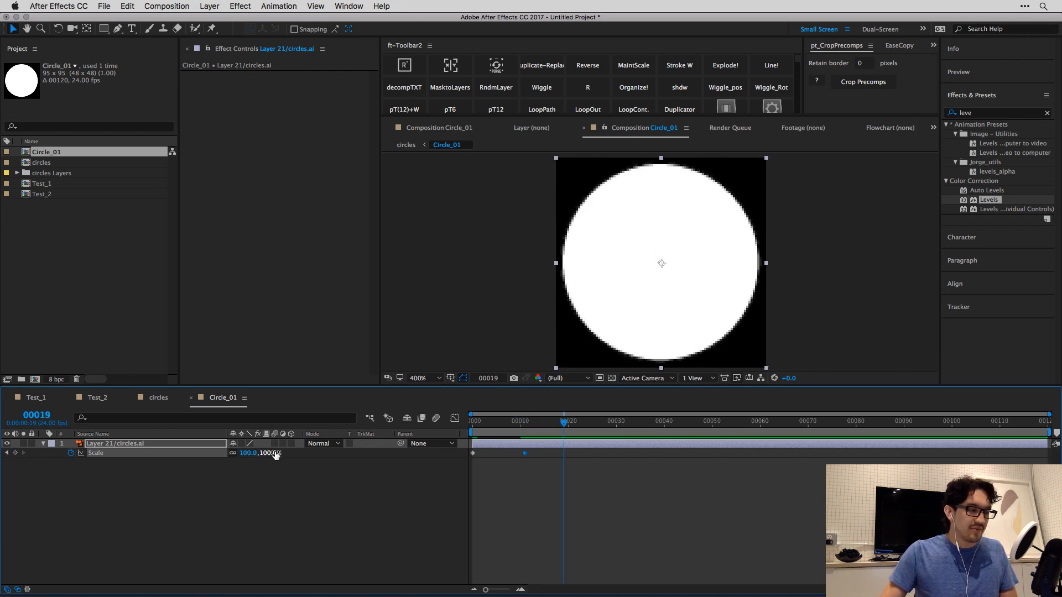
{"action": "left_click_drag", "start_coordinate": [275, 455], "coordinate": [261, 454]}
{"action": "left_click_drag", "start_coordinate": [582, 426], "coordinate": [592, 425]}
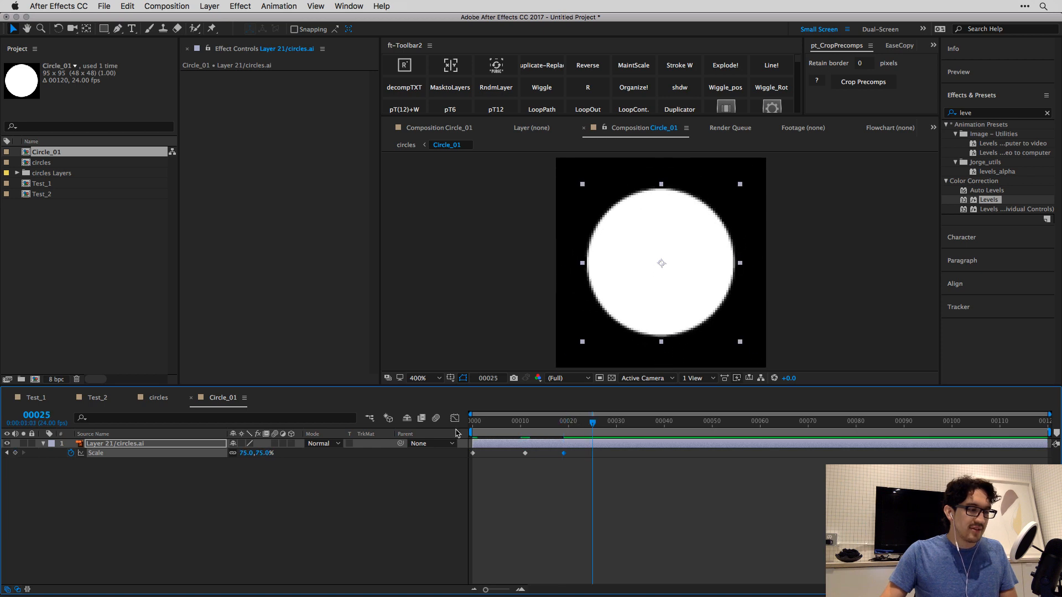
{"action": "type", "text": "83"}
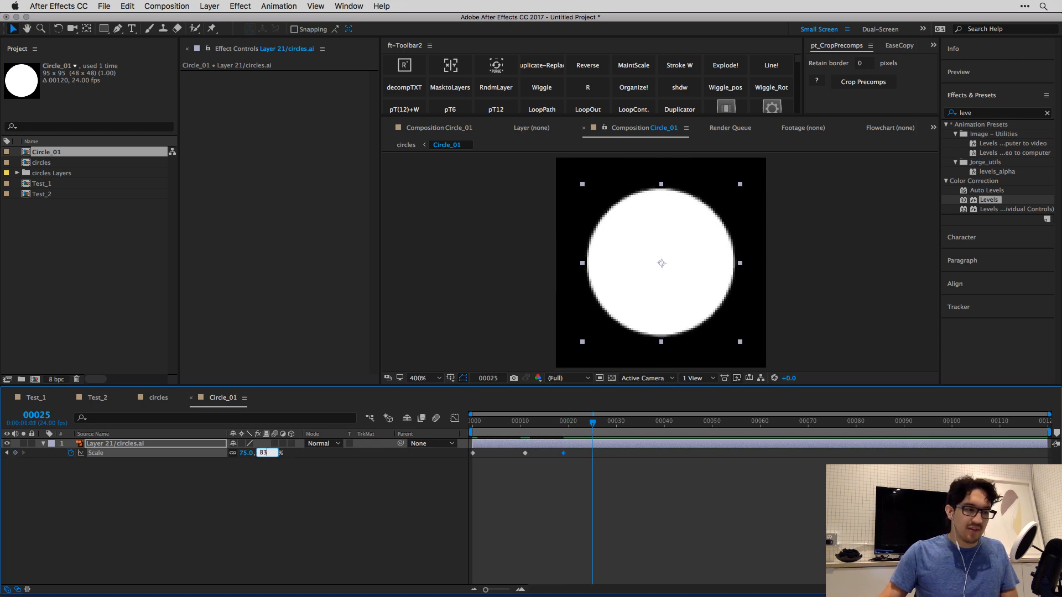
{"action": "key", "text": "Return"}
Add a final Scale keyframe of 80% at frame 30.
{"action": "key", "text": "Page_Down"}
{"action": "key", "text": "Page_Down"}
{"action": "key", "text": "Page_Down"}
{"action": "key", "text": "Page_Down"}
{"action": "key", "text": "Page_Down"}
{"action": "left_click", "coordinate": [247, 453]}
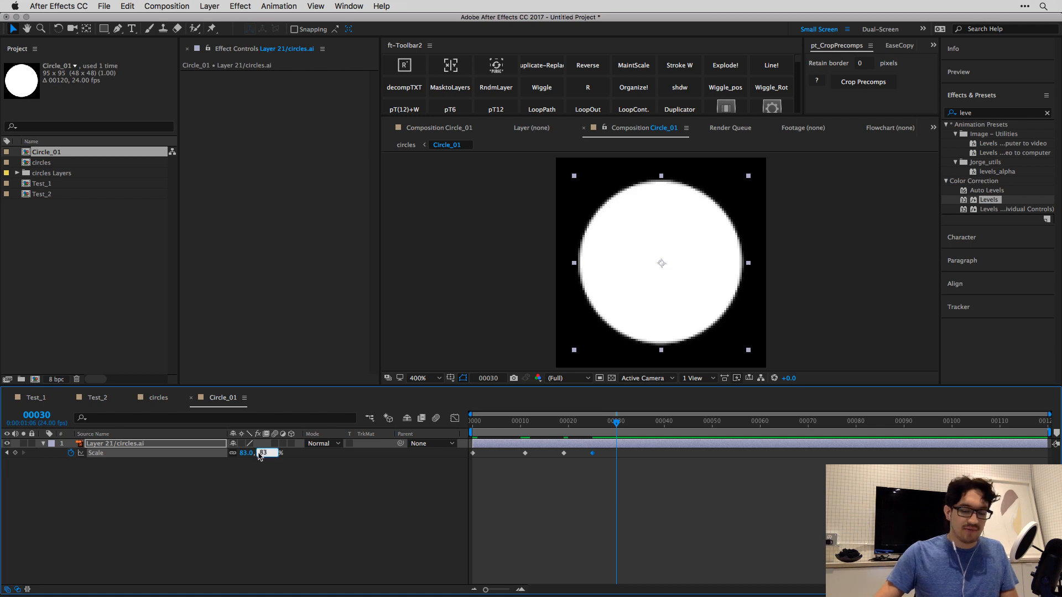
{"action": "type", "text": "80"}
{"action": "key", "text": "Return"}
{"action": "left_click", "coordinate": [455, 418]}
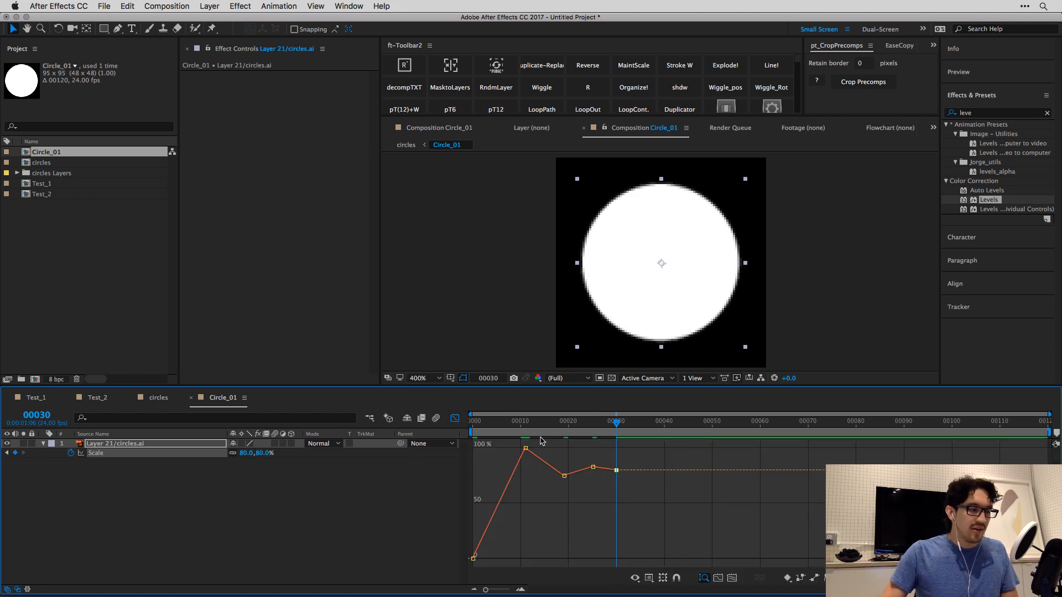
{"action": "scroll", "coordinate": [577, 494], "scroll_direction": "up", "scroll_amount": 5}
{"action": "scroll", "coordinate": [583, 489], "scroll_direction": "left", "scroll_amount": 5}
{"action": "scroll", "coordinate": [607, 486], "scroll_direction": "down", "scroll_amount": 5}
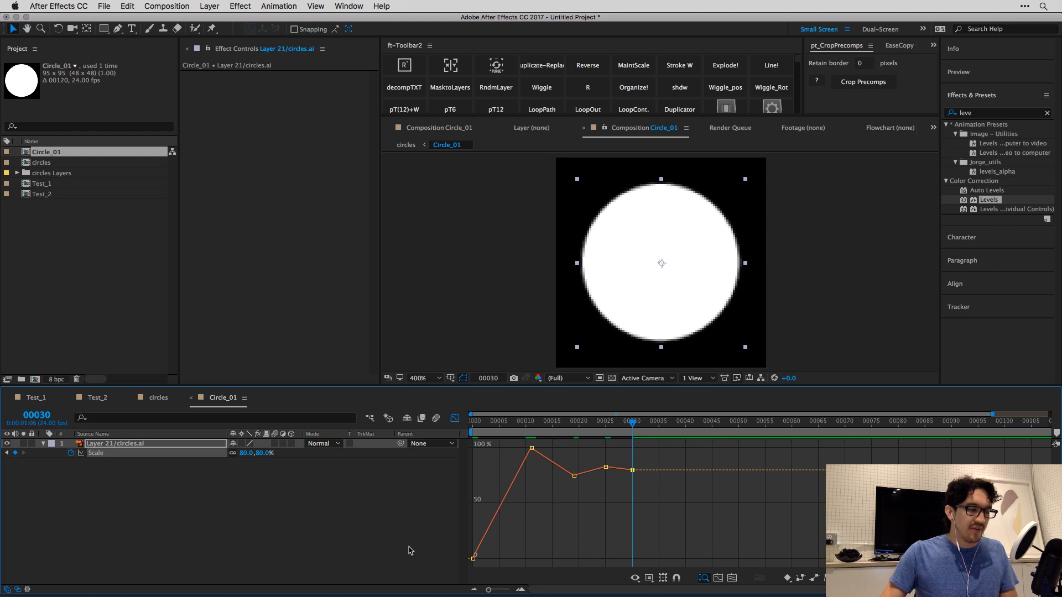
{"action": "key", "text": "super+a"}
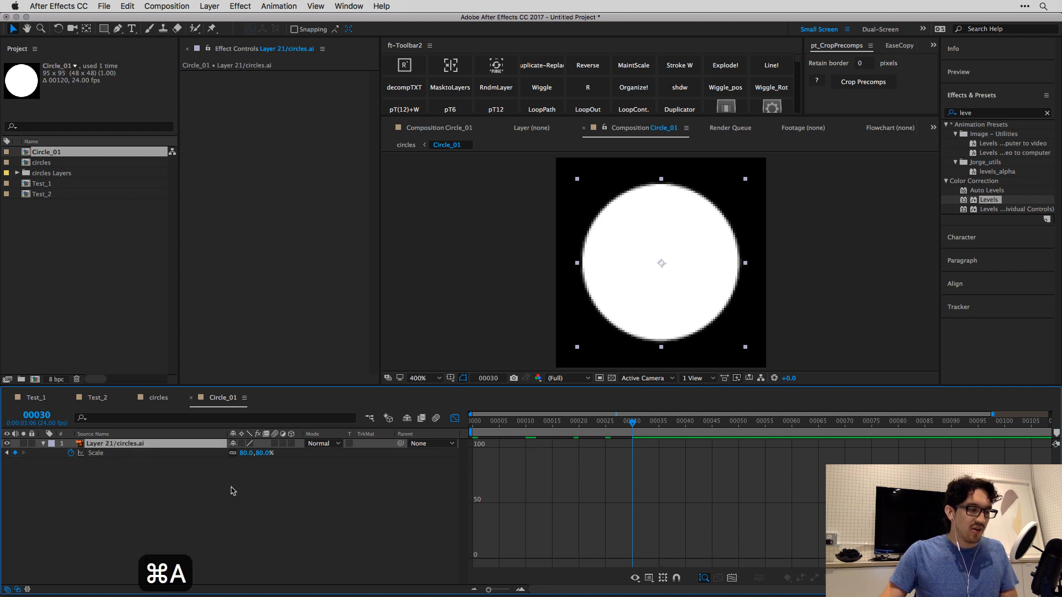
{"action": "left_click", "coordinate": [101, 454]}
{"action": "key", "text": "super+a"}
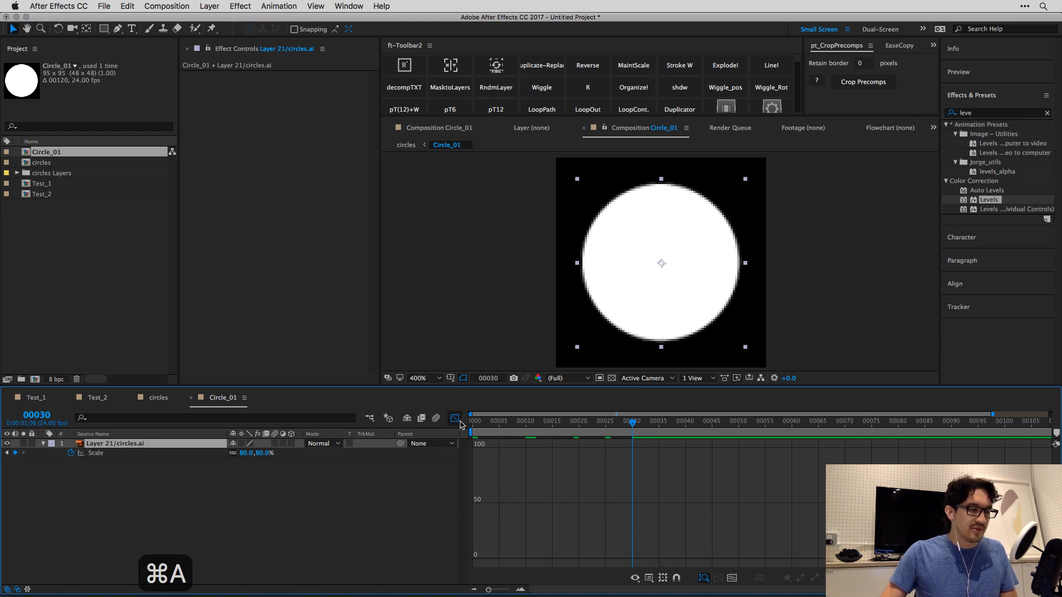
{"action": "key", "text": "shift+F3"}
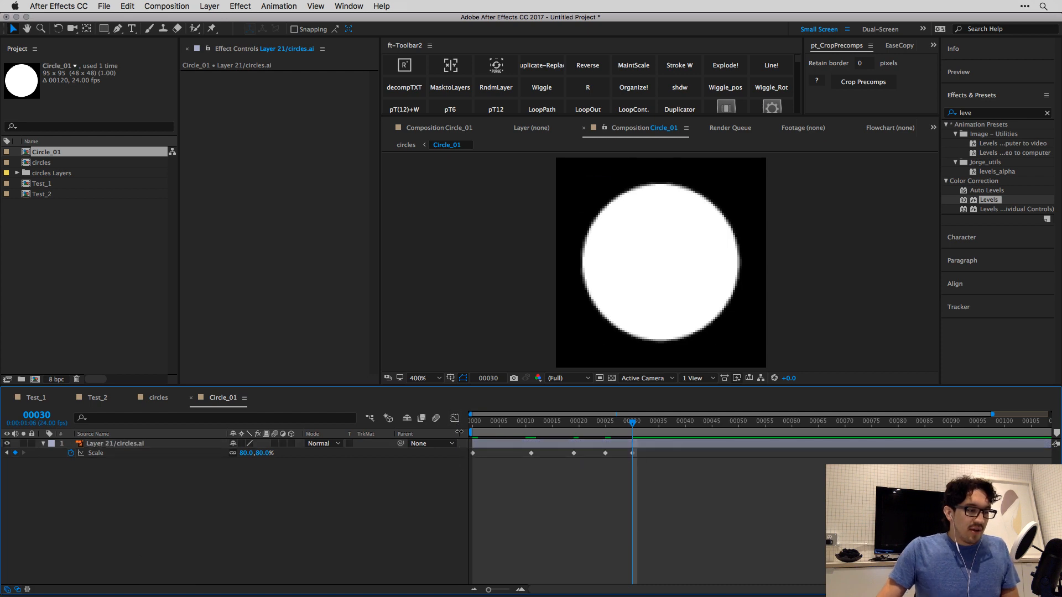
Select all five Scale keyframes, show their curve in the Graph Editor and apply Easy Ease.
{"action": "left_click_drag", "start_coordinate": [646, 452], "coordinate": [415, 469]}
{"action": "left_click", "coordinate": [454, 419]}
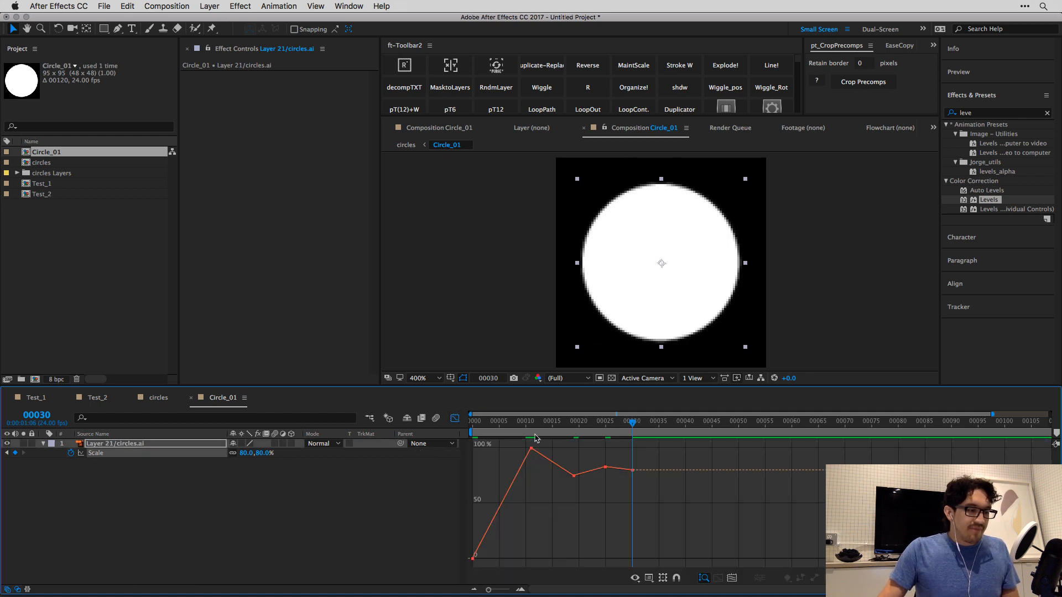
{"action": "left_click_drag", "start_coordinate": [666, 446], "coordinate": [325, 586]}
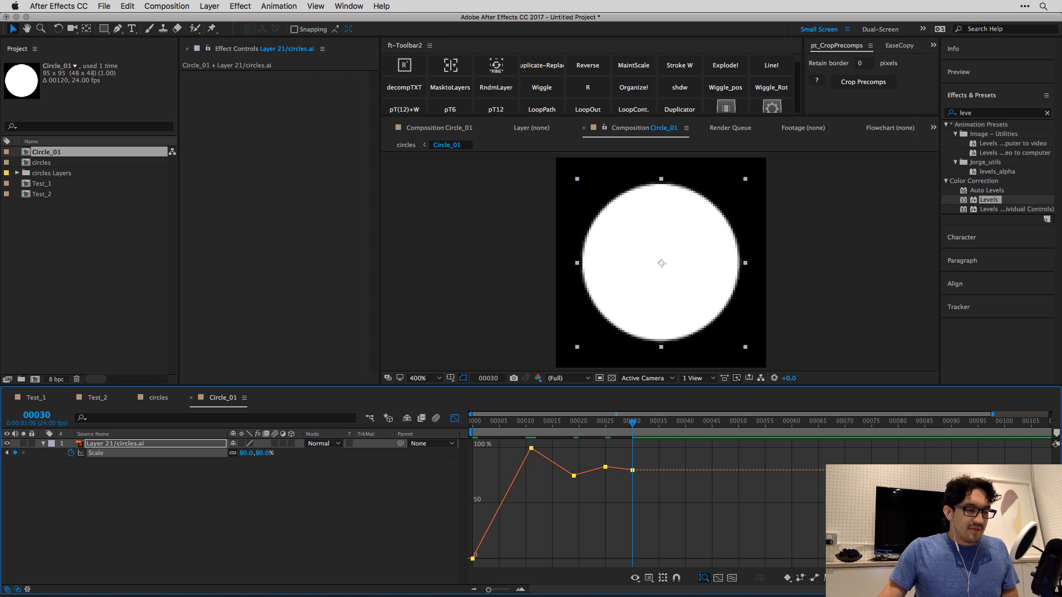
{"action": "key", "text": "F9"}
Lengthen the first Scale keyframe's outgoing handle and tilt the 100% keyframe's handles upward so the curve passes smoothly through its peak.
{"action": "key", "text": "equal"}
{"action": "left_click_drag", "start_coordinate": [507, 422], "coordinate": [528, 430]}
{"action": "left_click", "coordinate": [549, 556]}
{"action": "left_click", "coordinate": [473, 558]}
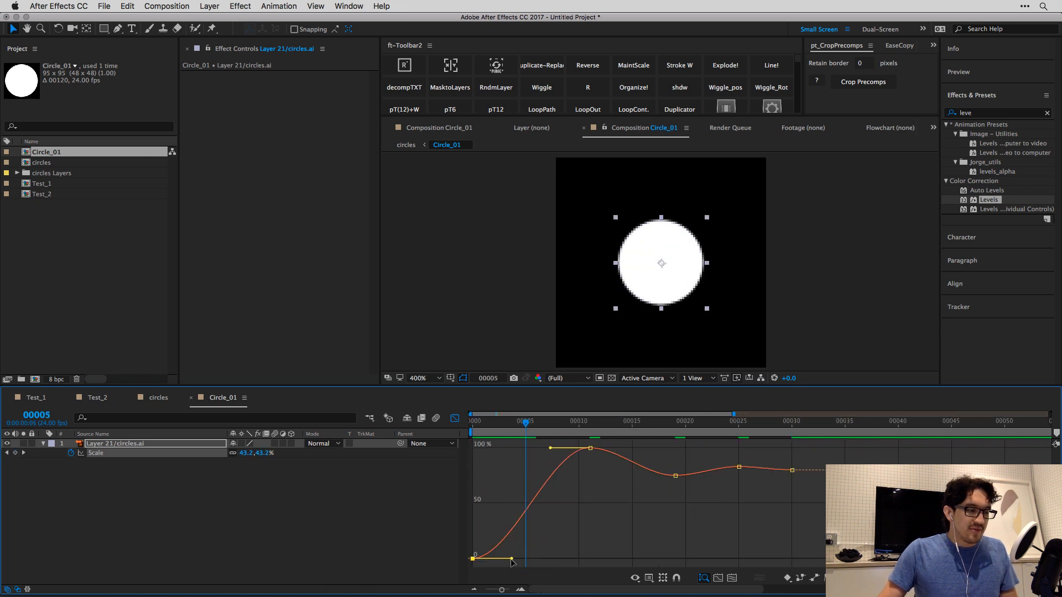
{"action": "left_click_drag", "start_coordinate": [511, 558], "coordinate": [530, 558]}
{"action": "left_click_drag", "start_coordinate": [551, 447], "coordinate": [509, 479]}
{"action": "left_click_drag", "start_coordinate": [605, 449], "coordinate": [623, 438]}
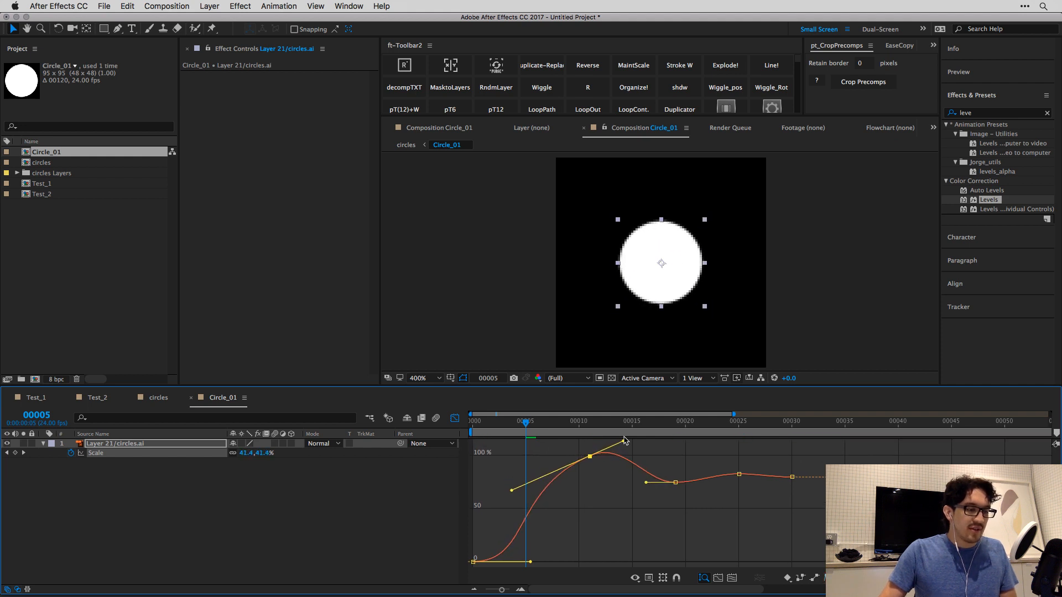
Compress the last three Scale keyframes in time with the transform box so the final one falls at about frame 26.
{"action": "left_click_drag", "start_coordinate": [823, 508], "coordinate": [675, 471]}
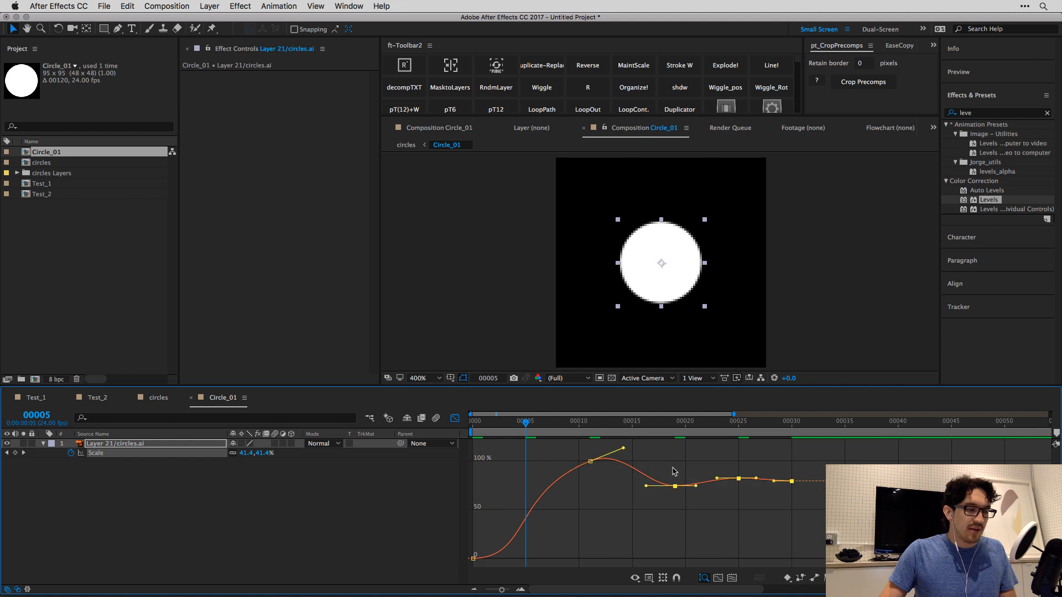
{"action": "left_click", "coordinate": [662, 578]}
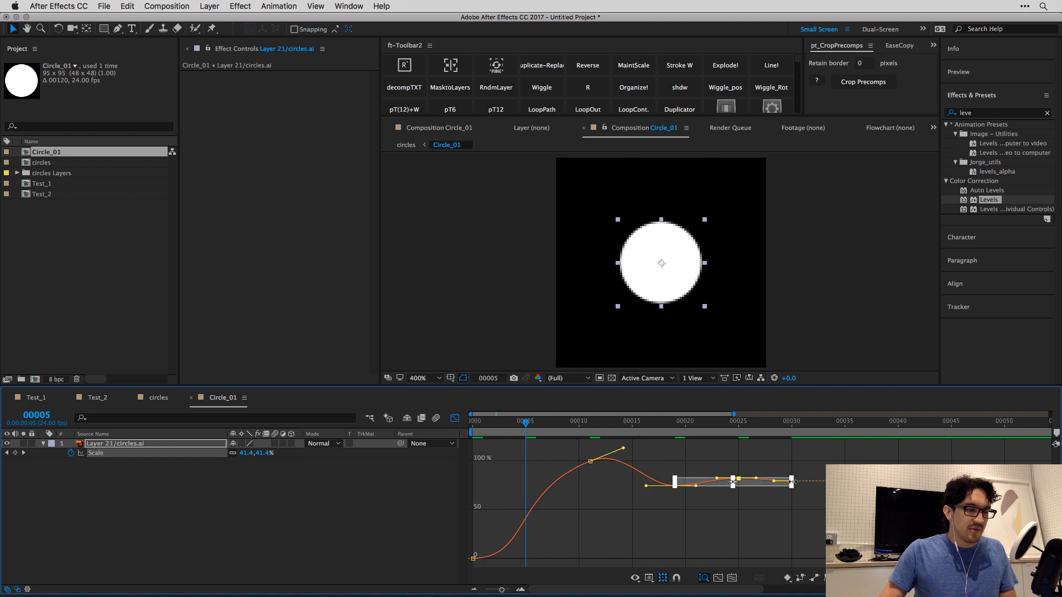
{"action": "left_click_drag", "start_coordinate": [791, 482], "coordinate": [745, 481]}
Close the Graph Editor and preview the circle's bounce from frame 0.
{"action": "key", "text": "Home"}
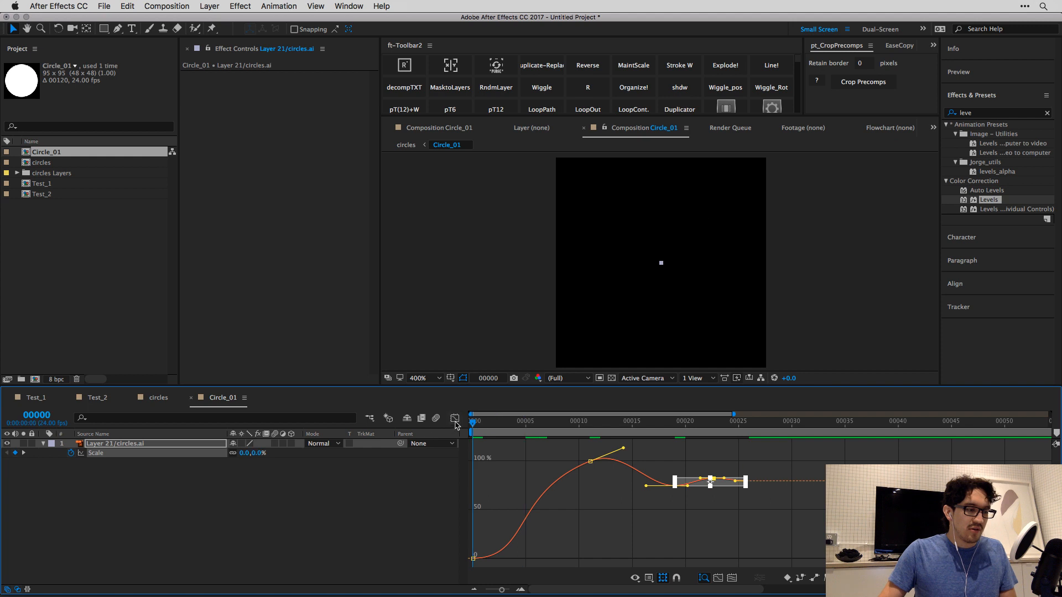
{"action": "left_click", "coordinate": [455, 418]}
{"action": "key", "text": "space"}
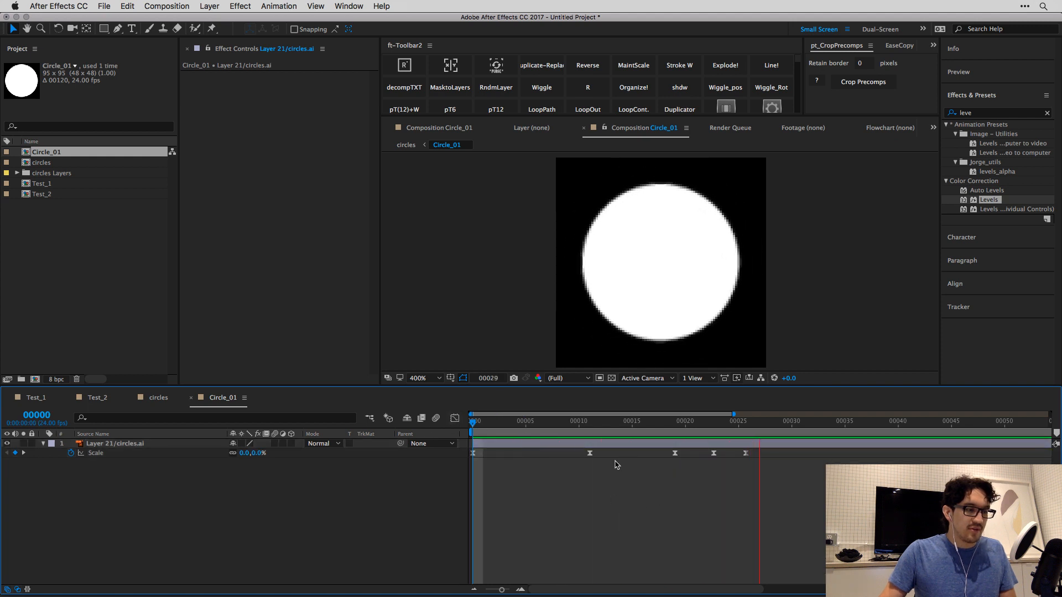
{"action": "key", "text": "space"}
Move the second, third and fourth Scale keyframes to frames 7, 14 and 21, previewing the timing.
{"action": "left_click_drag", "start_coordinate": [589, 453], "coordinate": [546, 453]}
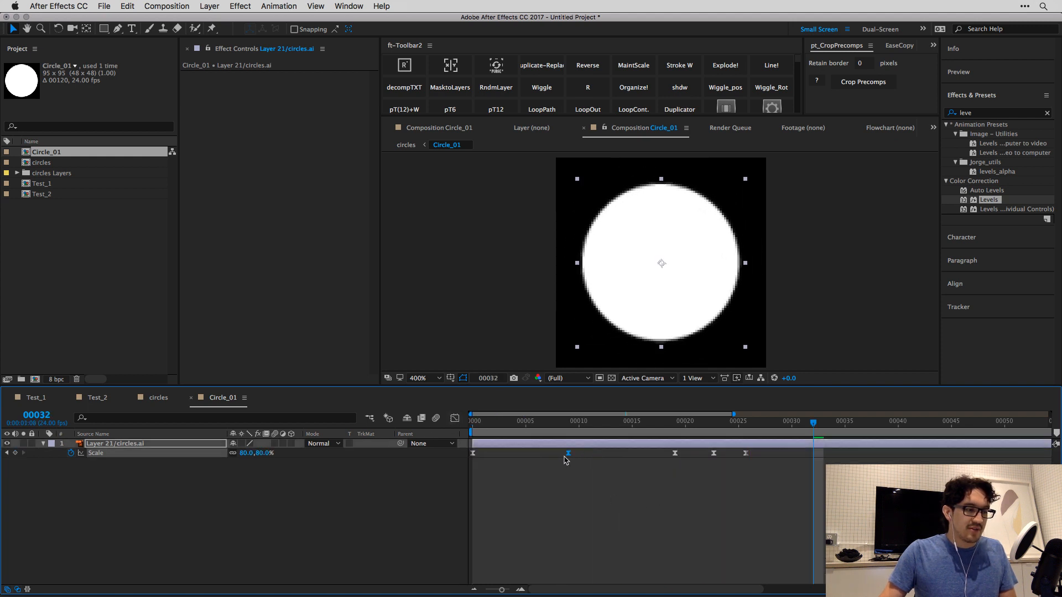
{"action": "left_click_drag", "start_coordinate": [675, 454], "coordinate": [621, 457]}
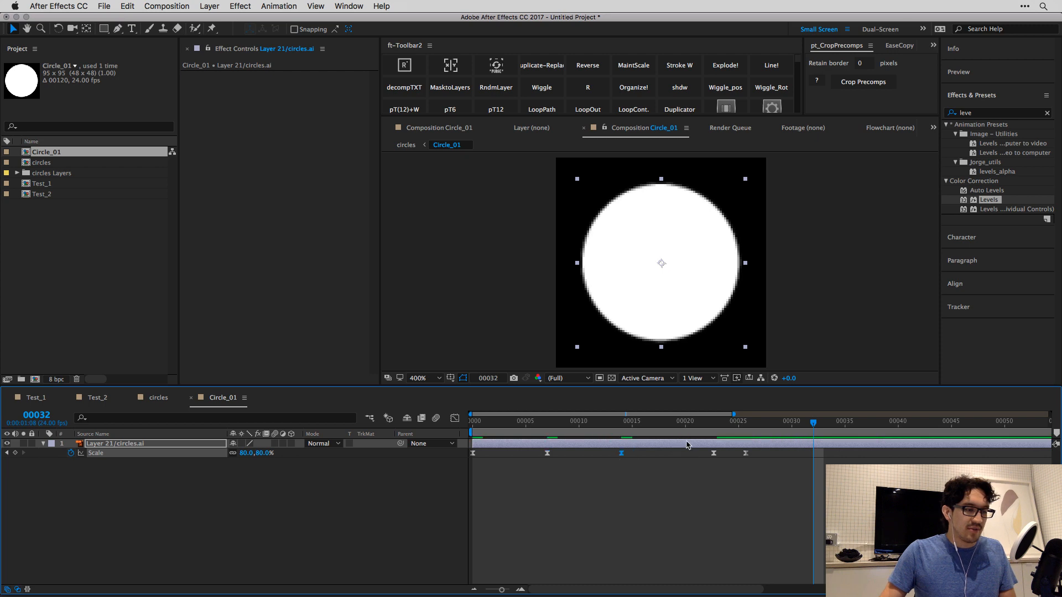
{"action": "left_click_drag", "start_coordinate": [686, 423], "coordinate": [466, 434]}
{"action": "left_click", "coordinate": [652, 477]}
{"action": "key", "text": "space"}
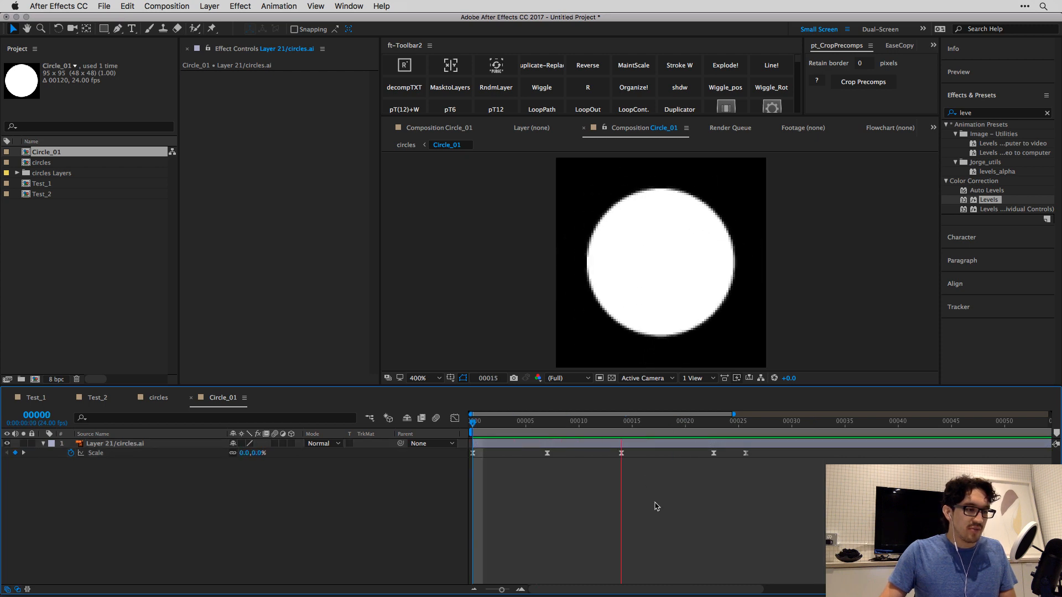
{"action": "left_click", "coordinate": [714, 453]}
{"action": "left_click_drag", "start_coordinate": [714, 454], "coordinate": [697, 454]}
{"action": "key", "text": "space"}
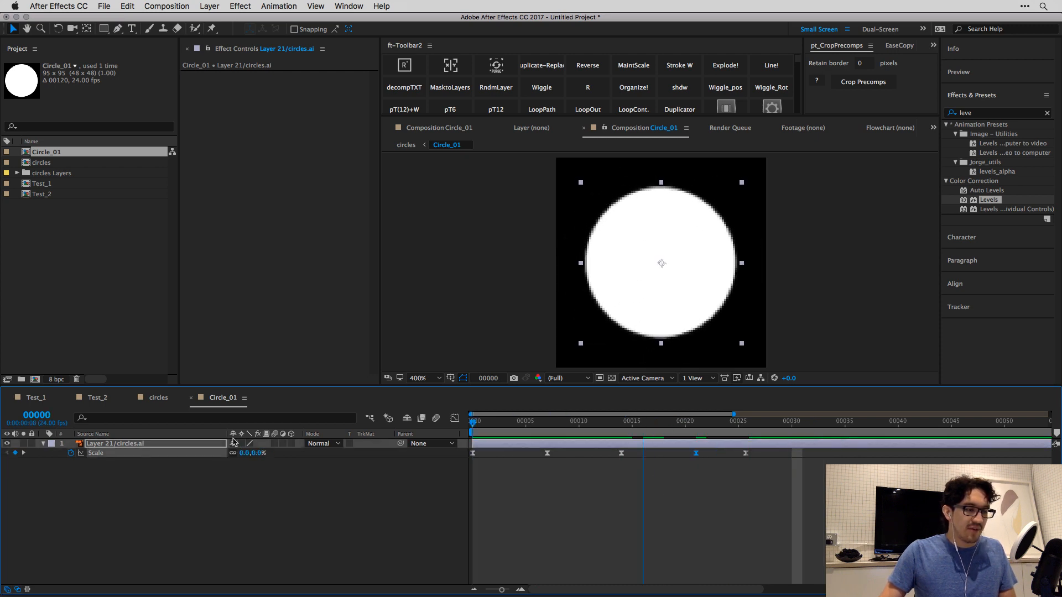
Compress all five Scale keyframes proportionally in time so the last one falls at about frame 18, and preview.
{"action": "left_click_drag", "start_coordinate": [795, 472], "coordinate": [463, 448]}
{"action": "left_click_drag", "start_coordinate": [748, 456], "coordinate": [410, 453], "text": "alt"}
{"action": "left_click", "coordinate": [577, 511]}
{"action": "key", "text": "space"}
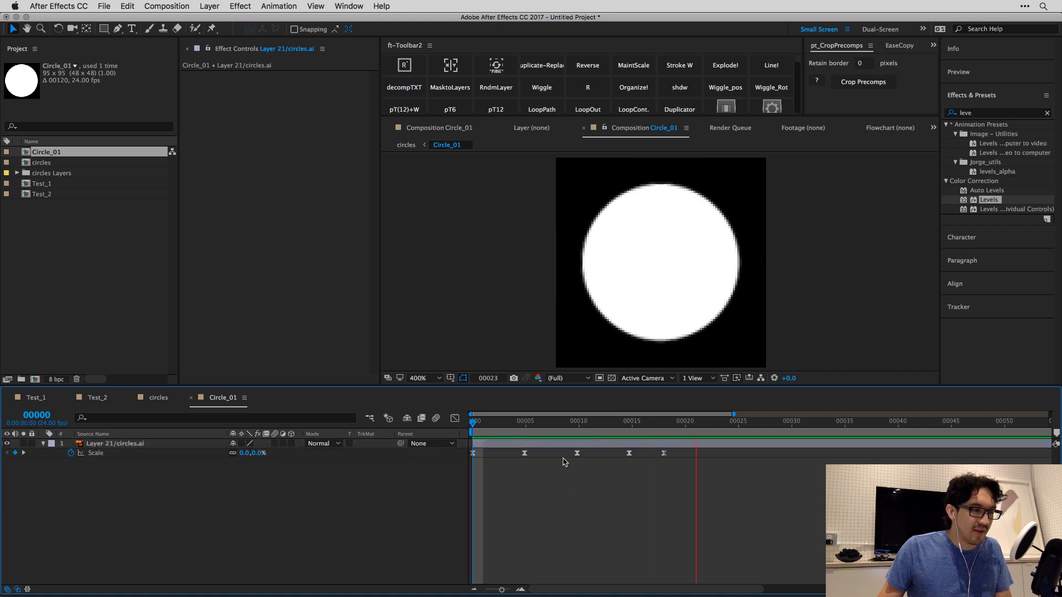
Move the final Scale keyframe to frame 19 and preview the bounce.
{"action": "left_click", "coordinate": [664, 454]}
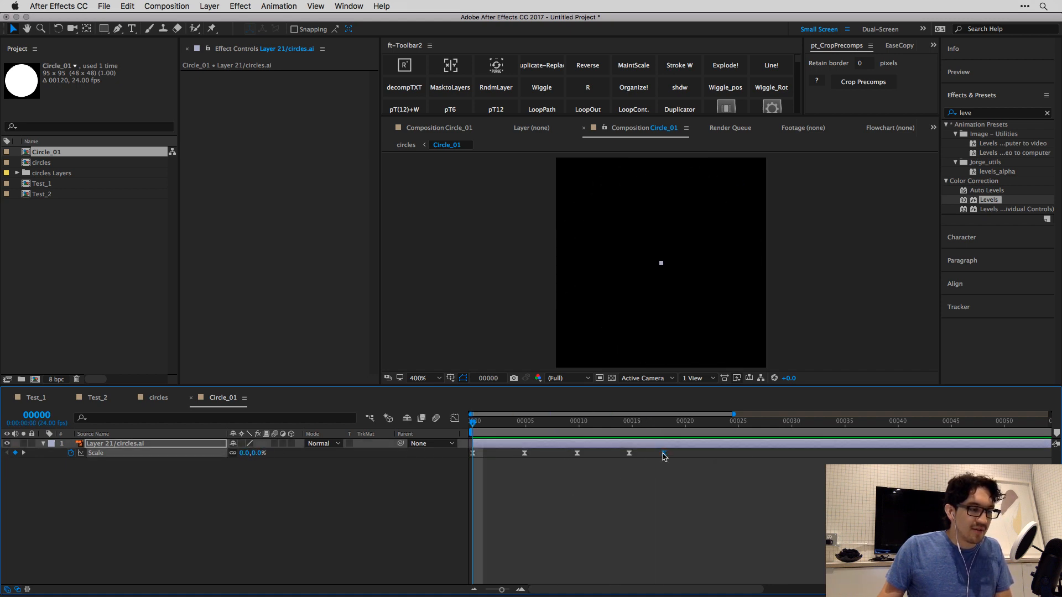
{"action": "left_click", "coordinate": [637, 480]}
{"action": "key", "text": "space"}
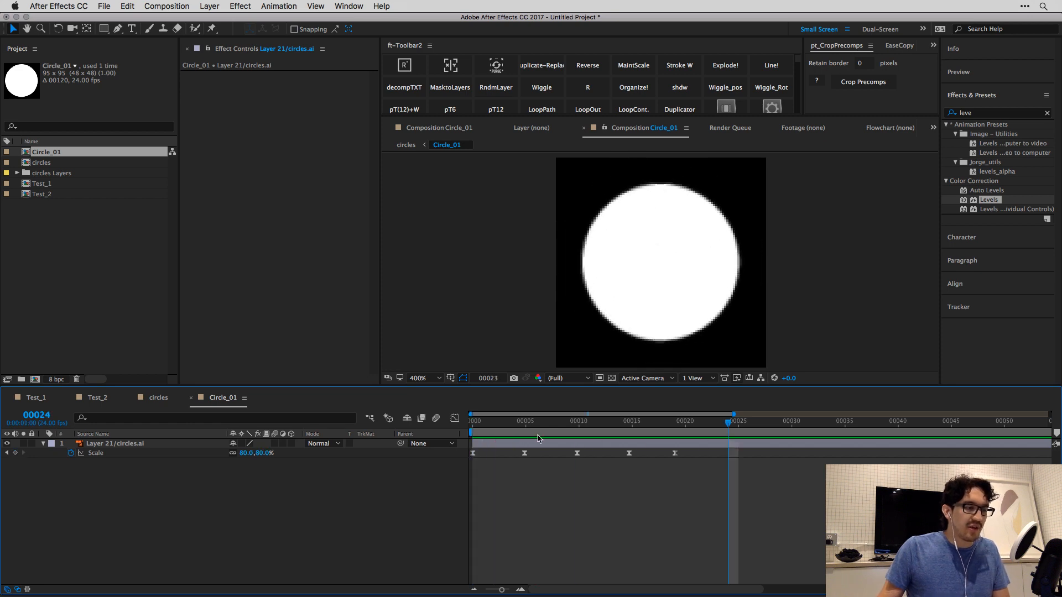
In the circles composition, select all layers and replace their source with the Circle_01 composition.
{"action": "left_click", "coordinate": [448, 495]}
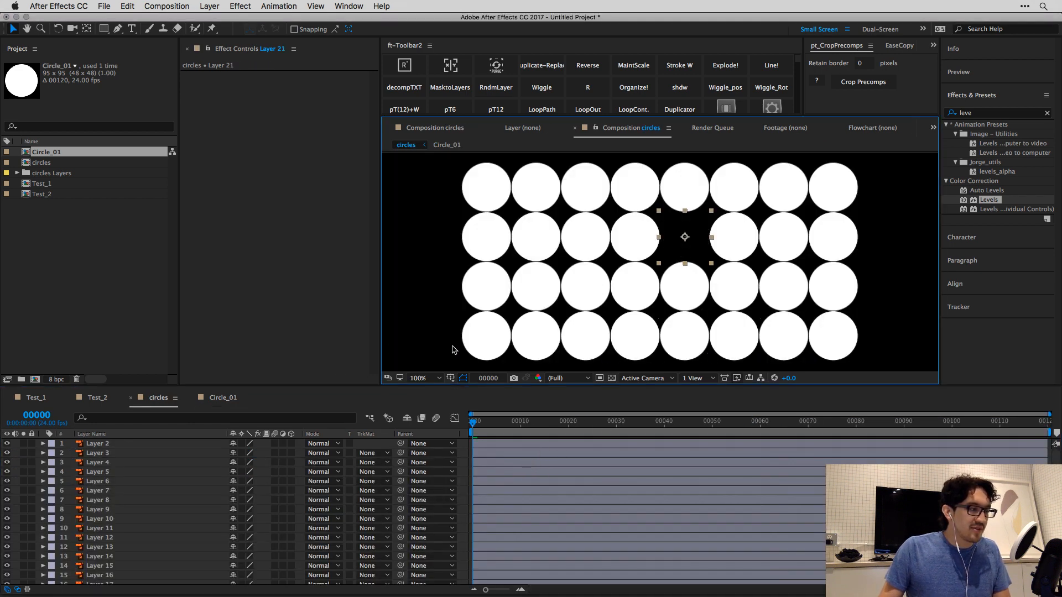
{"action": "left_click", "coordinate": [554, 490]}
{"action": "key", "text": "super+a"}
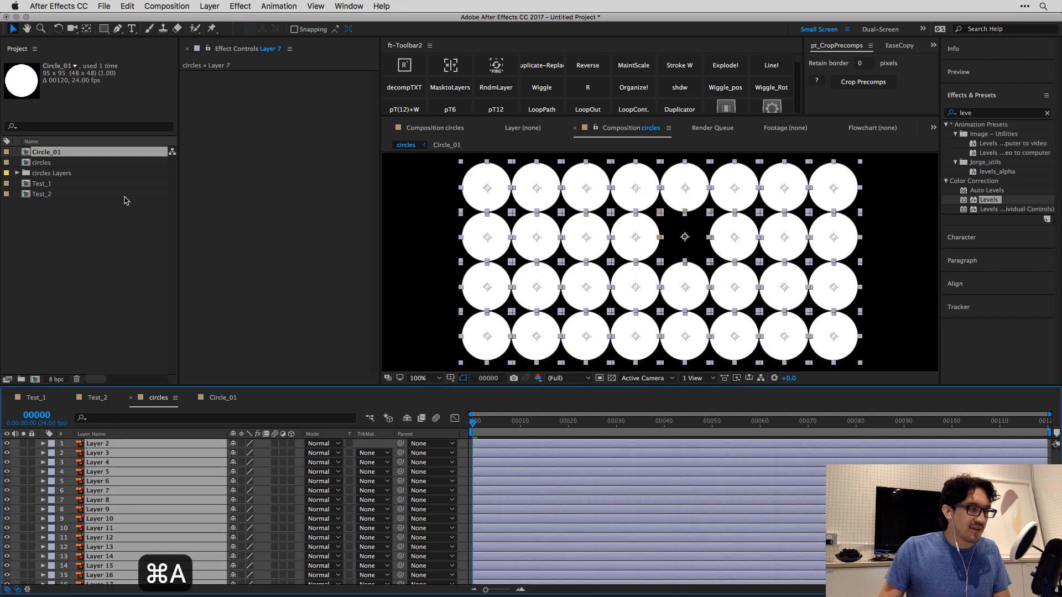
{"action": "left_click_drag", "start_coordinate": [55, 153], "coordinate": [595, 233]}
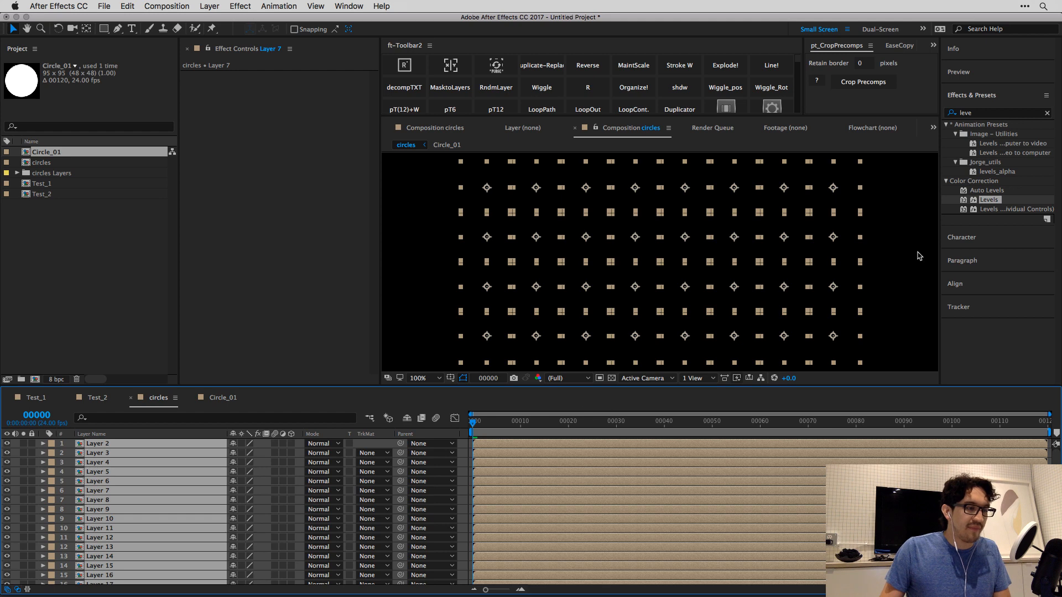
Clear the layer selection and preview the scale animation across the whole circle grid.
{"action": "left_click", "coordinate": [890, 253]}
{"action": "left_click", "coordinate": [834, 237]}
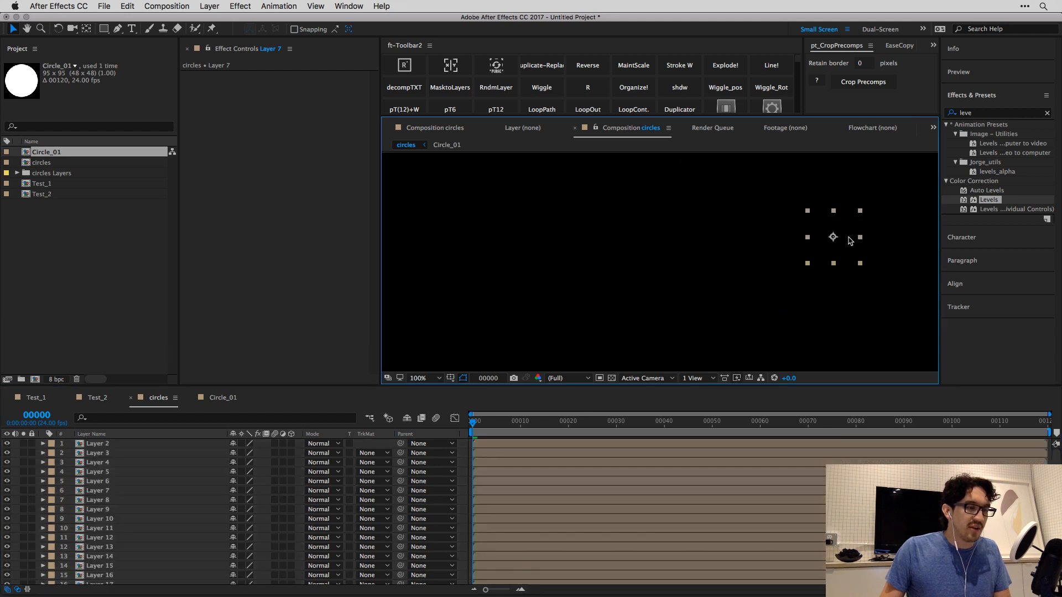
{"action": "scroll", "coordinate": [531, 484], "scroll_direction": "up", "scroll_amount": 1}
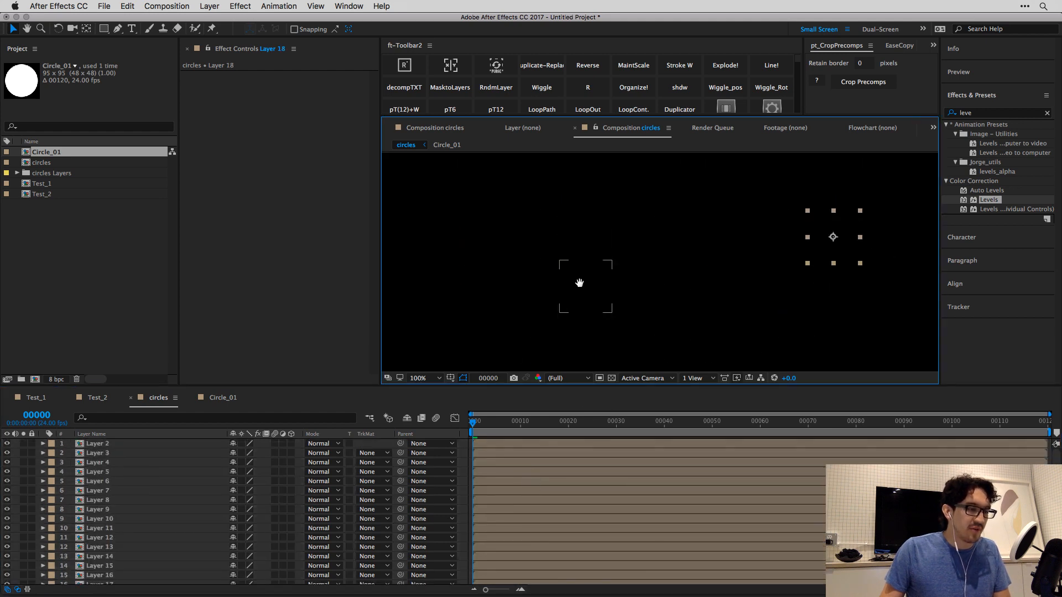
{"action": "key", "text": "space"}
Select the four centre circles of the grid and move their layers to the top of the layer stack at frame 0.
{"action": "left_click", "coordinate": [685, 236]}
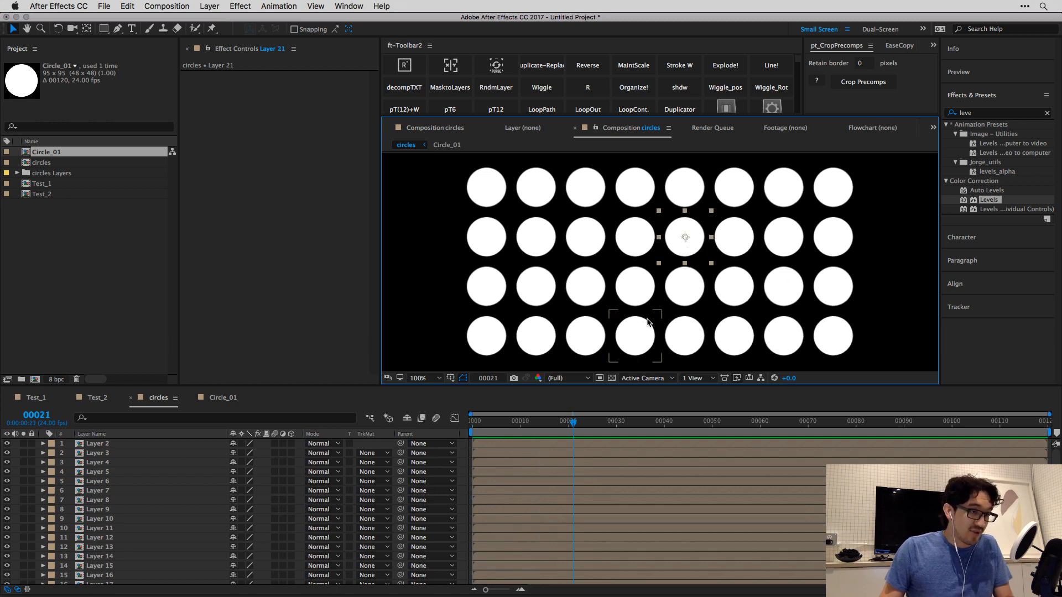
{"action": "left_click", "coordinate": [647, 272]}
{"action": "left_click", "coordinate": [645, 249]}
{"action": "left_click", "coordinate": [679, 248]}
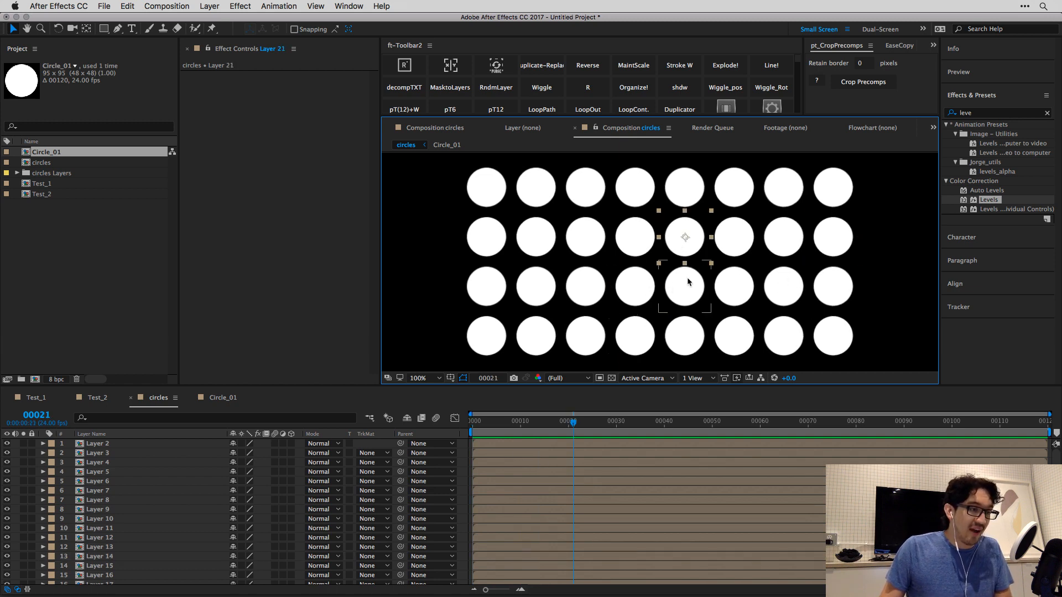
{"action": "left_click", "coordinate": [686, 292], "text": "shift"}
{"action": "left_click", "coordinate": [646, 285], "text": "shift"}
{"action": "left_click", "coordinate": [647, 244], "text": "shift"}
{"action": "left_click_drag", "start_coordinate": [491, 421], "coordinate": [229, 449]}
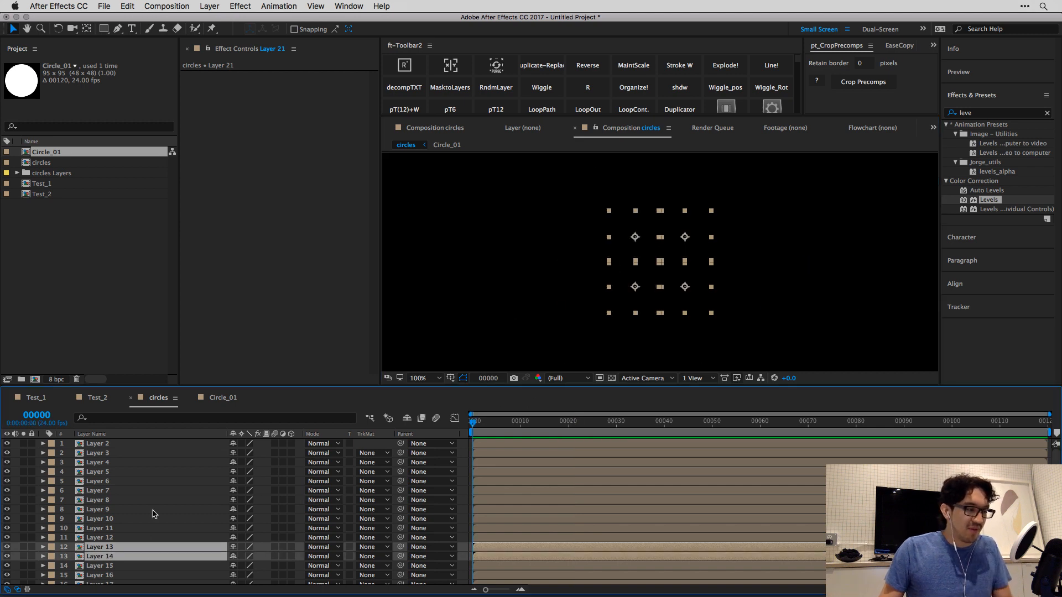
{"action": "left_click_drag", "start_coordinate": [153, 510], "coordinate": [175, 441]}
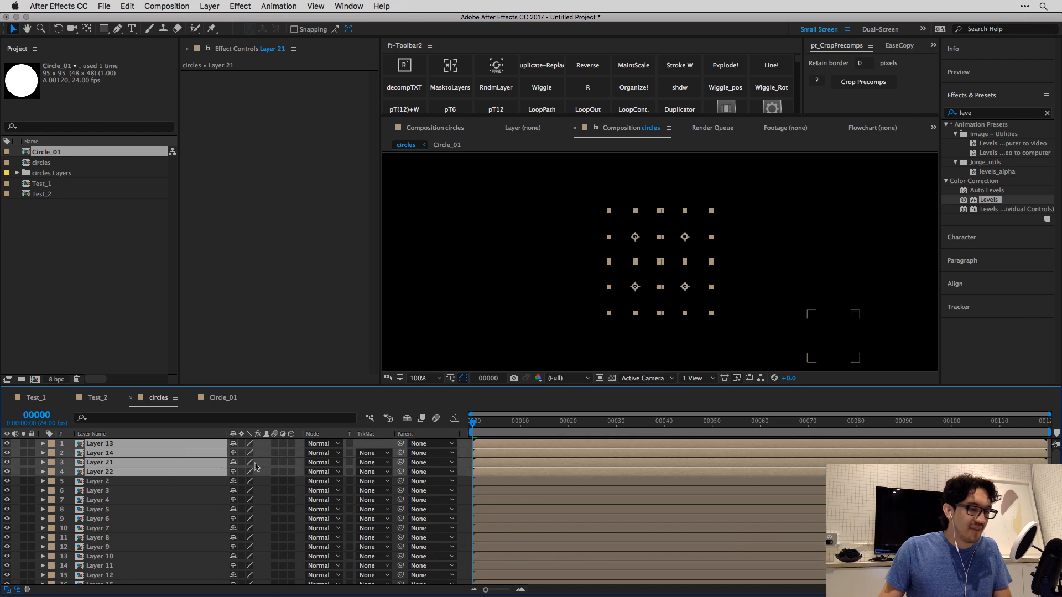
Select the eight circles directly bordering the centre four and delay their layers by two frames.
{"action": "key", "text": "Page_Down"}
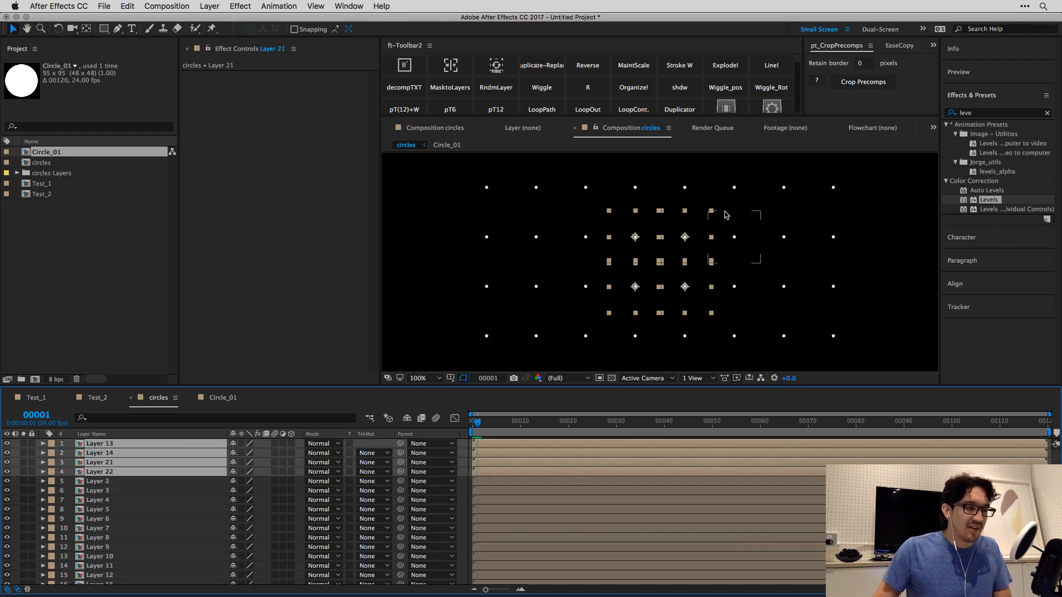
{"action": "left_click_drag", "start_coordinate": [739, 232], "coordinate": [572, 283]}
{"action": "left_click", "coordinate": [574, 284], "text": "shift"}
{"action": "left_click", "coordinate": [634, 334], "text": "shift"}
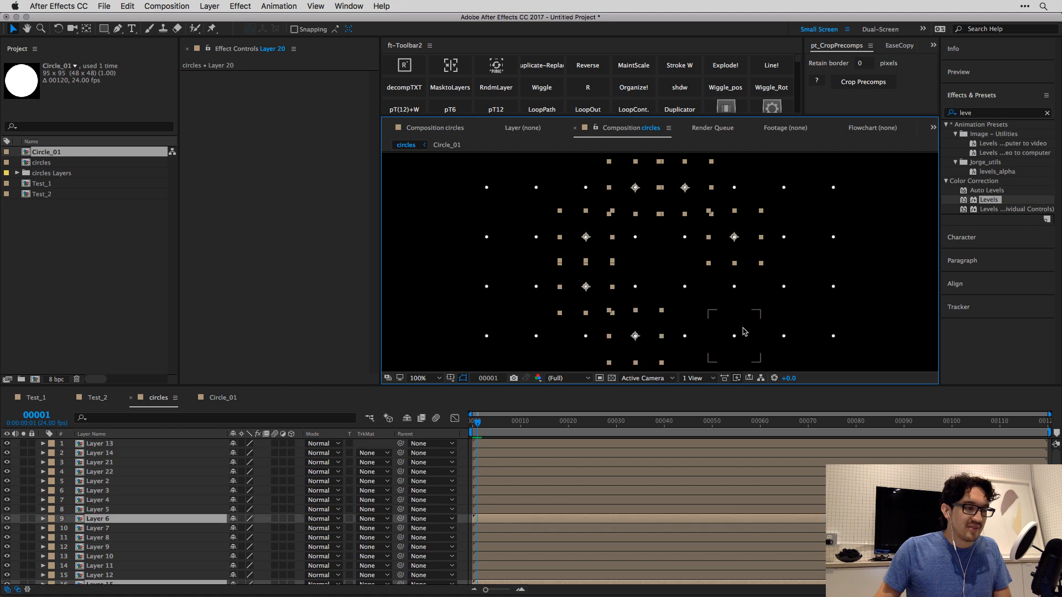
{"action": "left_click", "coordinate": [684, 335], "text": "shift"}
{"action": "left_click", "coordinate": [734, 287], "text": "shift"}
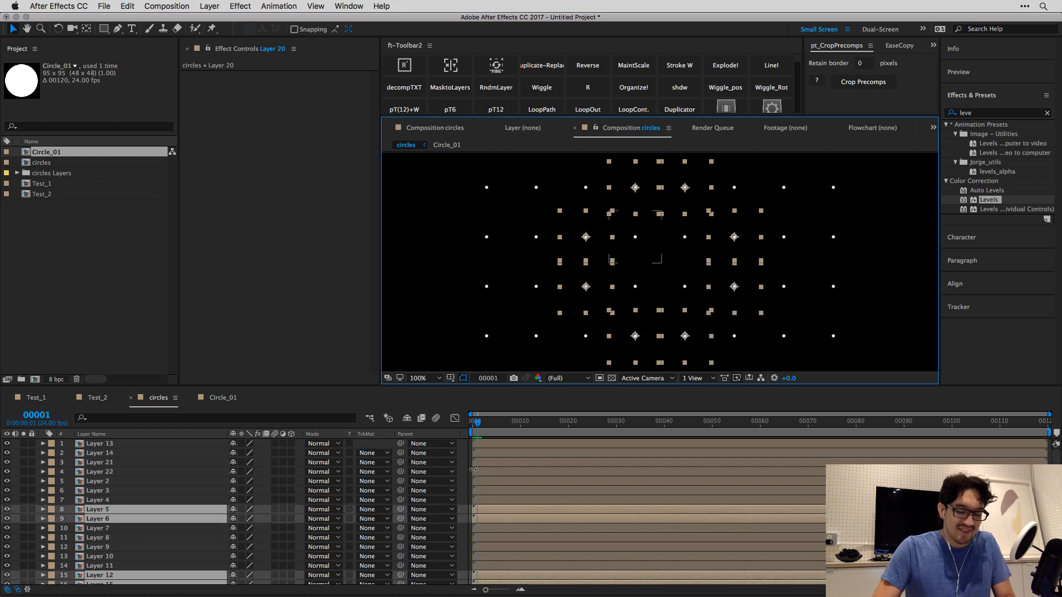
{"action": "key", "text": "alt+Page_Down"}
{"action": "key", "text": "alt+Page_Down"}
{"action": "key", "text": "Page_Down"}
{"action": "key", "text": "Page_Down"}
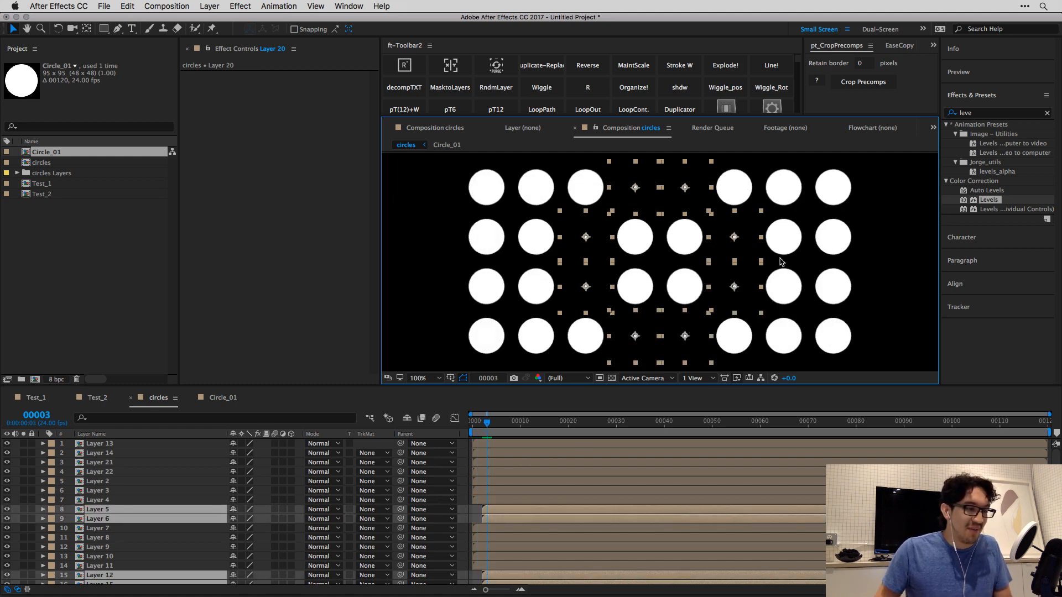
Select the next diamond-shaped ring of eight circles outward and start their layers at frame 4.
{"action": "left_click", "coordinate": [737, 204]}
{"action": "left_click", "coordinate": [782, 233], "text": "shift"}
{"action": "left_click", "coordinate": [783, 280], "text": "shift"}
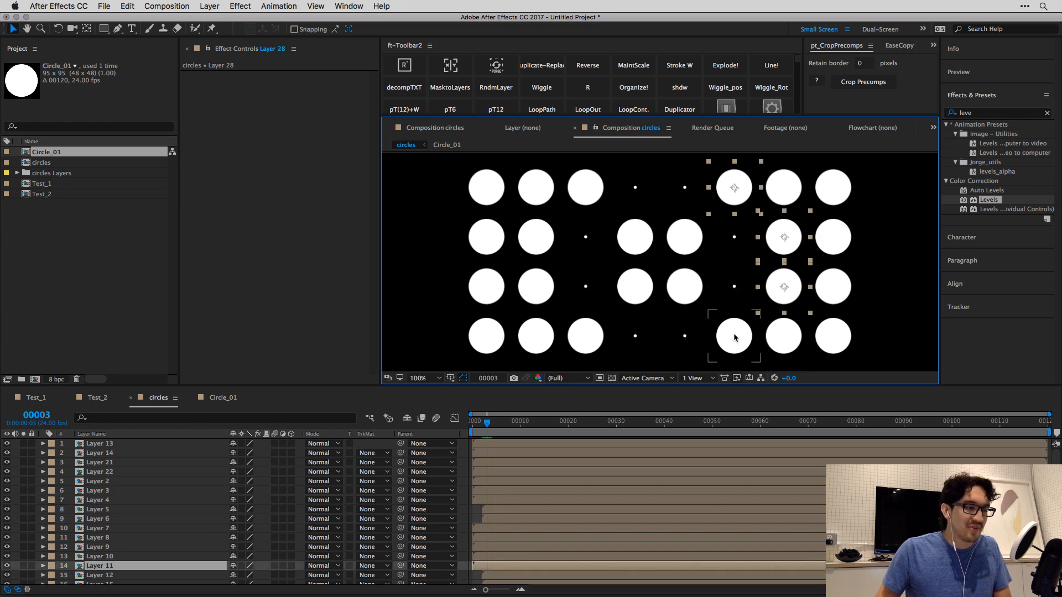
{"action": "left_click", "coordinate": [735, 333], "text": "shift"}
{"action": "left_click", "coordinate": [583, 346], "text": "shift"}
{"action": "left_click", "coordinate": [542, 299], "text": "shift"}
{"action": "left_click", "coordinate": [544, 251], "text": "shift"}
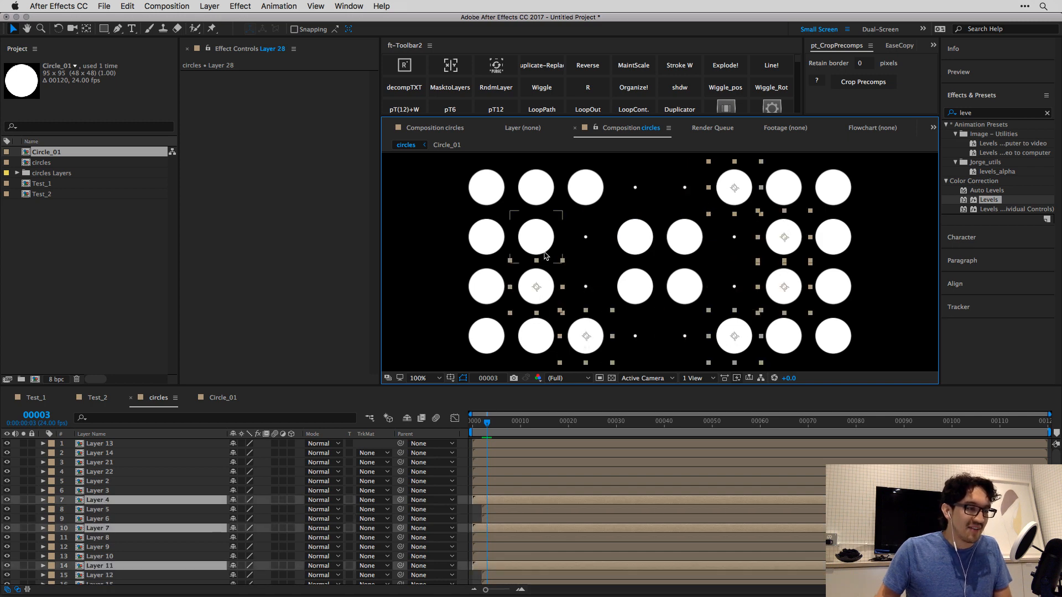
{"action": "left_click", "coordinate": [586, 207], "text": "shift"}
{"action": "key", "text": "Page_Up"}
{"action": "key", "text": "Page_Down"}
{"action": "key", "text": "Page_Down"}
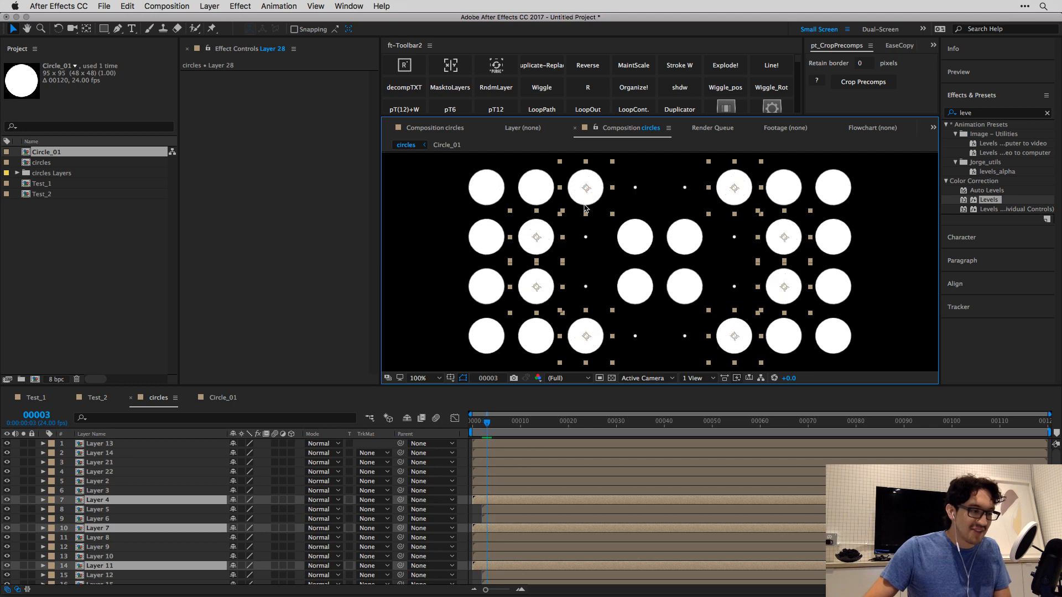
{"action": "key", "text": "["}
{"action": "key", "text": "Page_Down"}
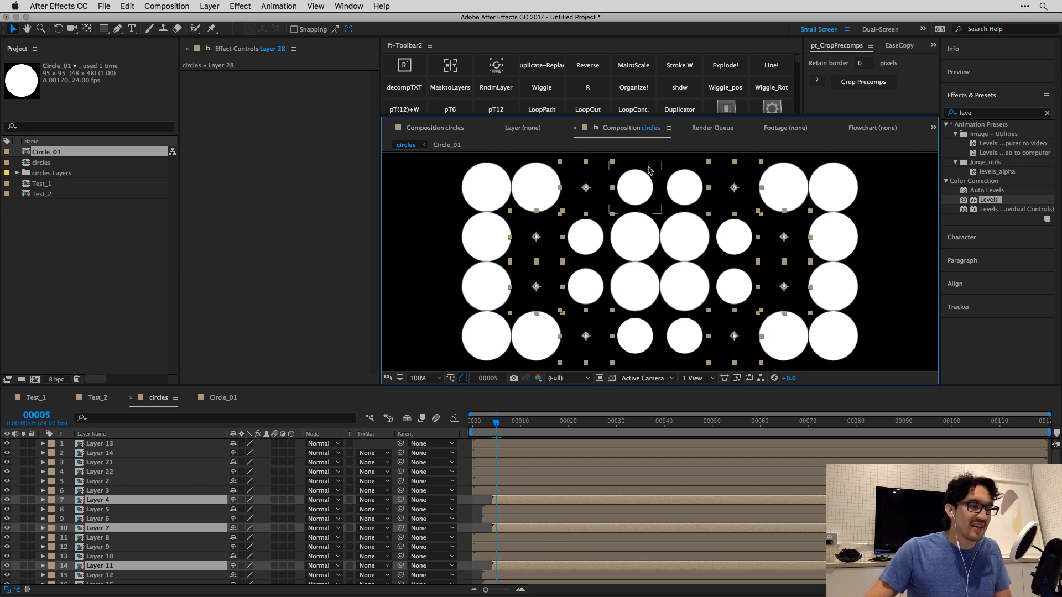
Select the eight outer circles adjacent to the grid's four corner circles and start their layers at frame 6.
{"action": "key", "text": "Page_Down"}
{"action": "left_click", "coordinate": [534, 180]}
{"action": "left_click", "coordinate": [490, 224], "text": "shift"}
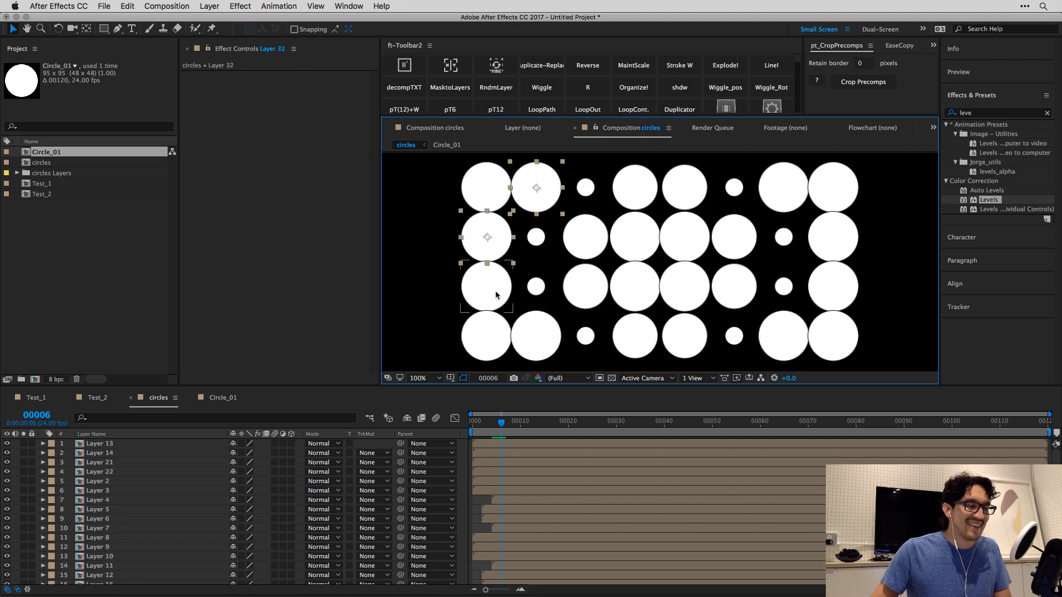
{"action": "left_click", "coordinate": [489, 288], "text": "shift"}
{"action": "left_click", "coordinate": [534, 334], "text": "shift"}
{"action": "left_click", "coordinate": [785, 332], "text": "shift"}
{"action": "left_click", "coordinate": [827, 285], "text": "shift"}
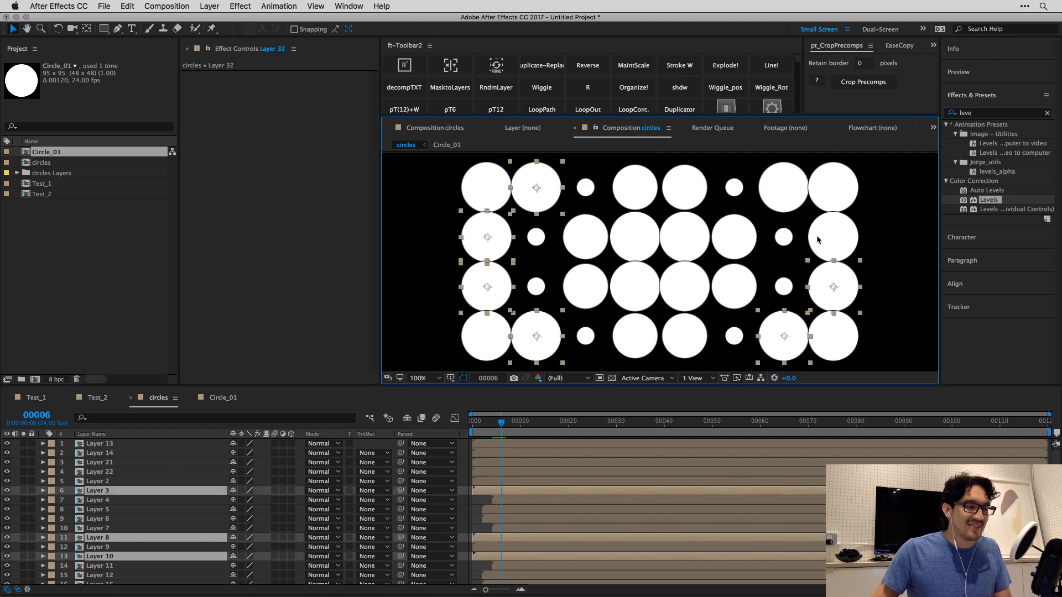
{"action": "left_click", "coordinate": [798, 202], "text": "shift"}
{"action": "key", "text": "bracketleft"}
{"action": "key", "text": "Page_Down"}
{"action": "key", "text": "Page_Down"}
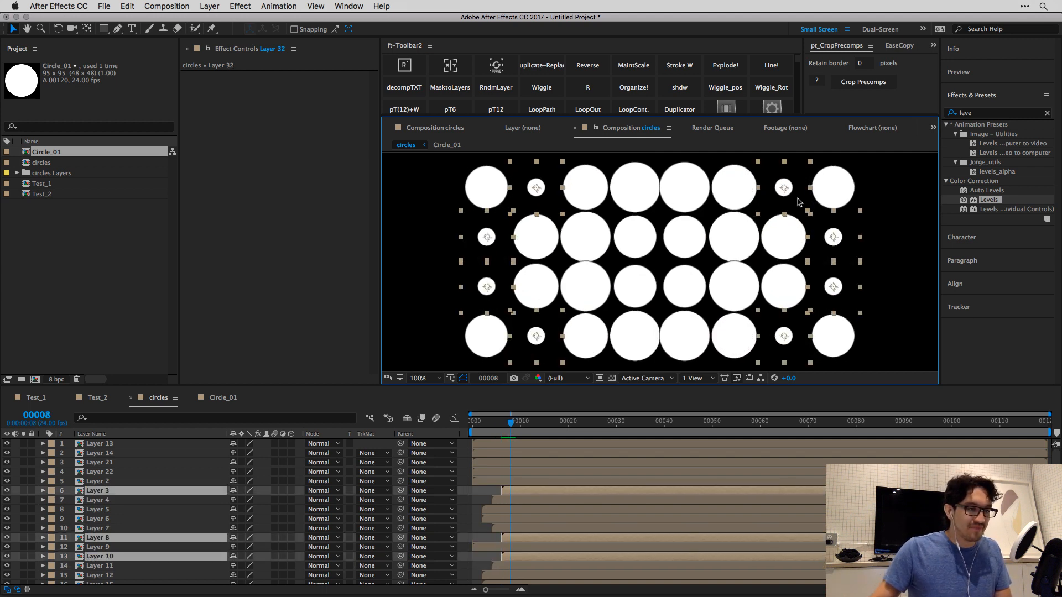
Select only the grid's four corner circles and start their layers at frame 8.
{"action": "left_click", "coordinate": [486, 191]}
{"action": "left_click", "coordinate": [485, 339], "text": "shift"}
{"action": "left_click", "coordinate": [784, 339], "text": "shift"}
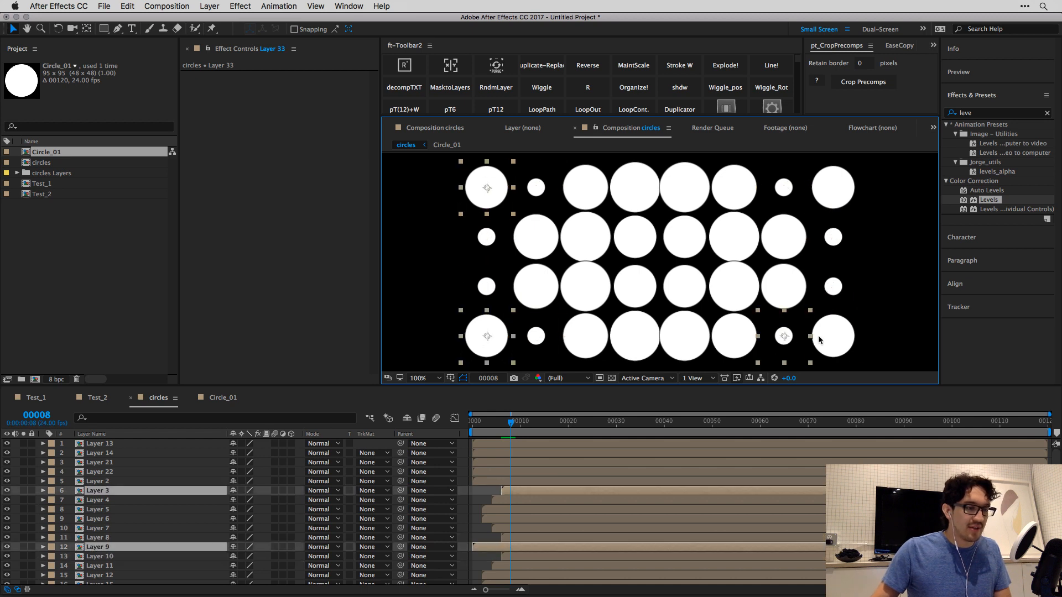
{"action": "left_click", "coordinate": [811, 345], "text": "shift"}
{"action": "left_click", "coordinate": [835, 339], "text": "shift"}
{"action": "left_click", "coordinate": [840, 195], "text": "shift"}
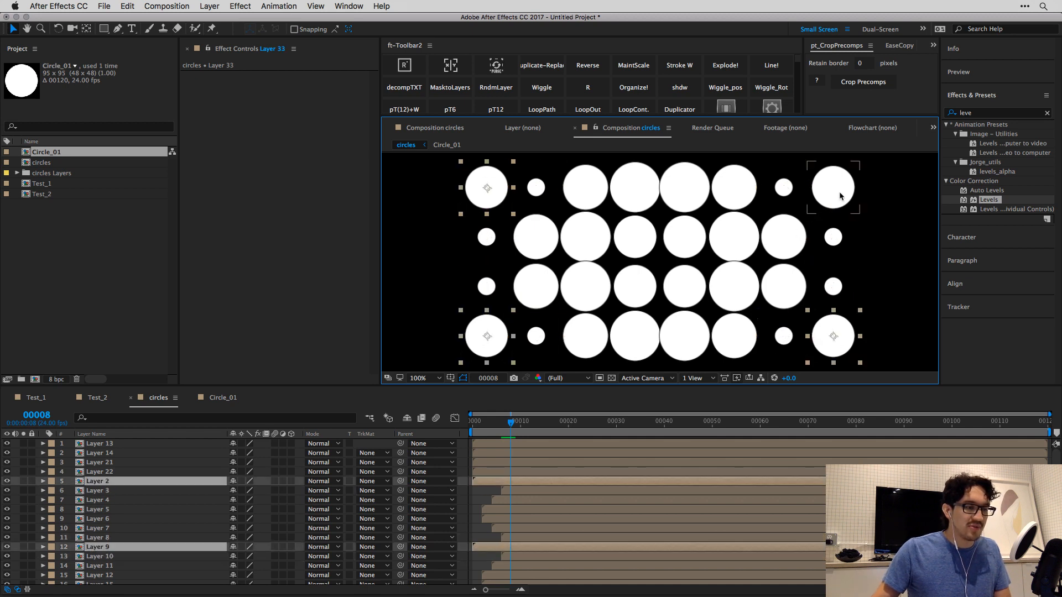
{"action": "key", "text": "bracketleft"}
Preview the staggered circle animation from frame 0 with the whole composition in view.
{"action": "key", "text": "equal"}
{"action": "key", "text": "equal"}
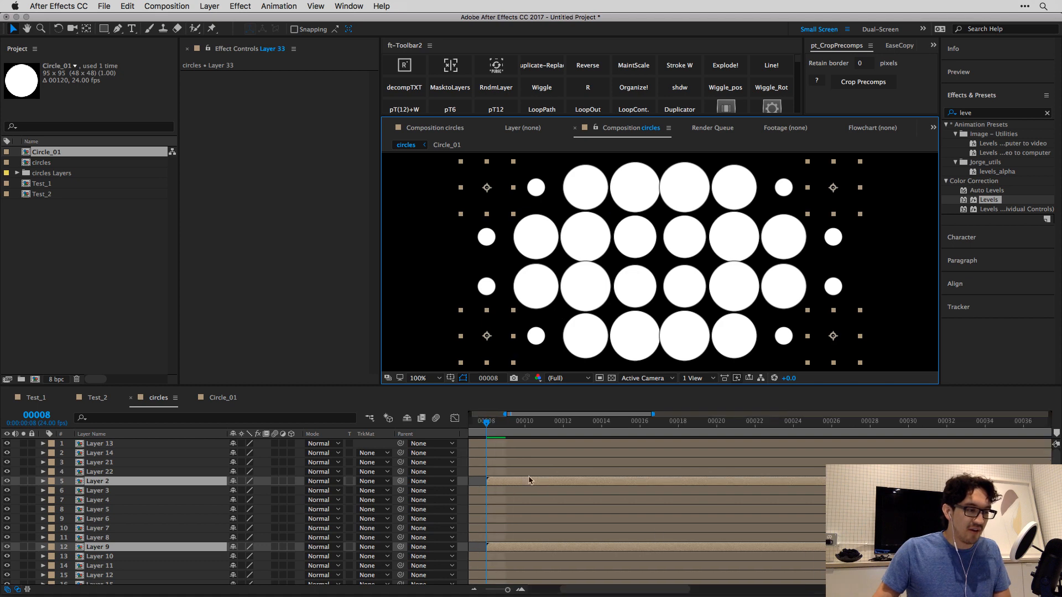
{"action": "key", "text": "Home"}
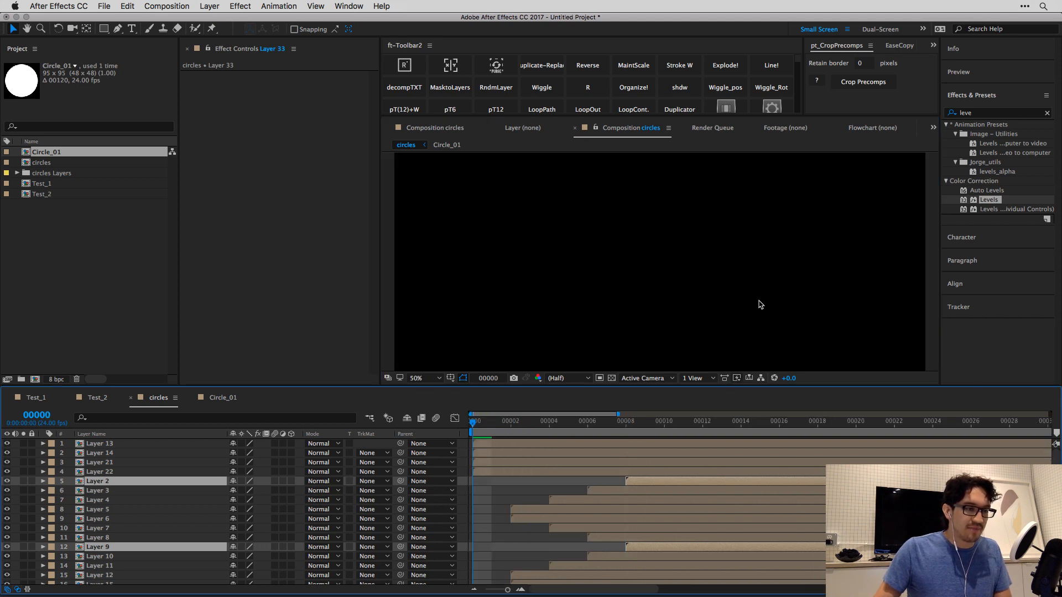
{"action": "key", "text": "comma"}
{"action": "key", "text": "comma"}
{"action": "key", "text": "comma"}
{"action": "key", "text": "comma"}
{"action": "key", "text": "space"}
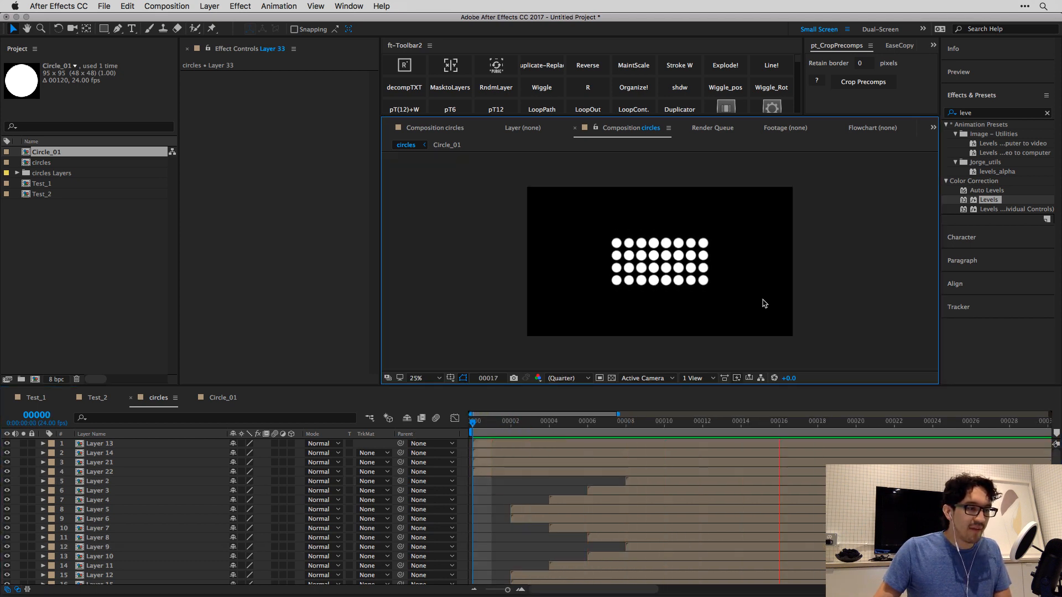
{"action": "key", "text": "period"}
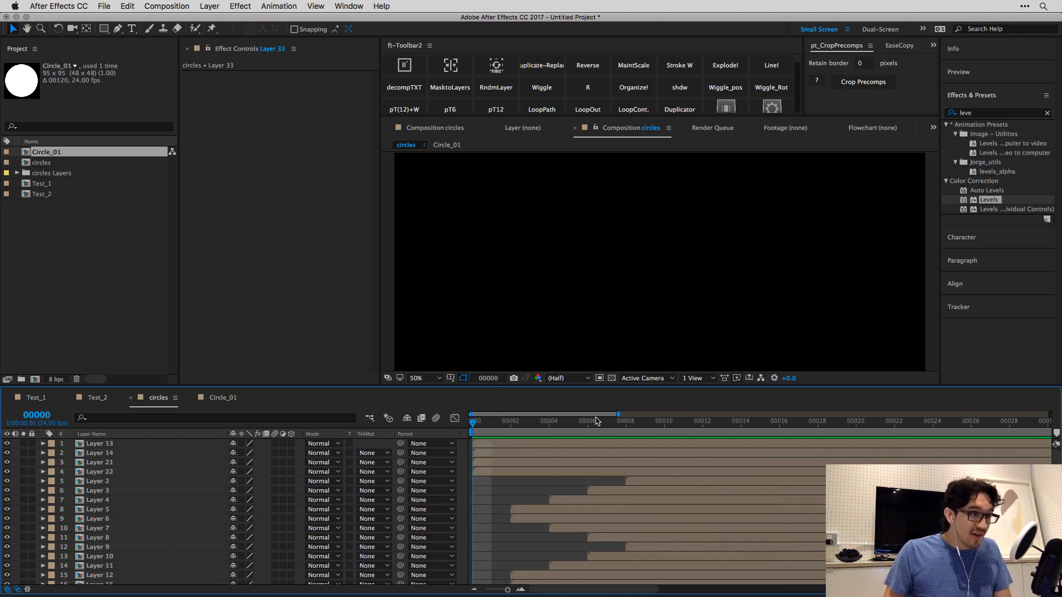
Switch to Chrome to review the Instagram pattern animation, switch back to After Effects and play the circles composition.
{"action": "key", "text": "super+Tab"}
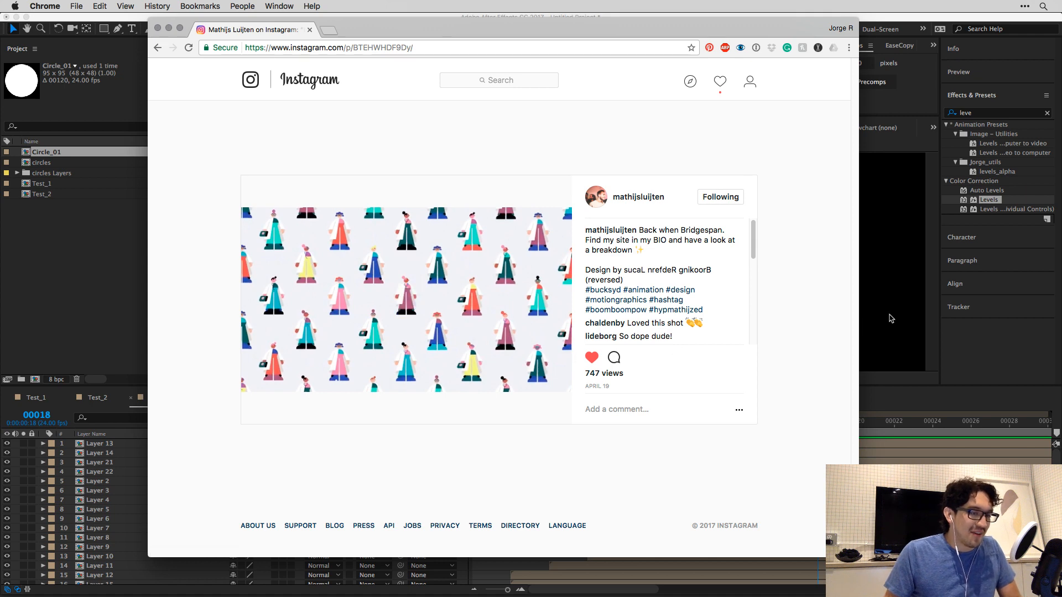
{"action": "key", "text": "super+Tab"}
{"action": "key", "text": "space"}
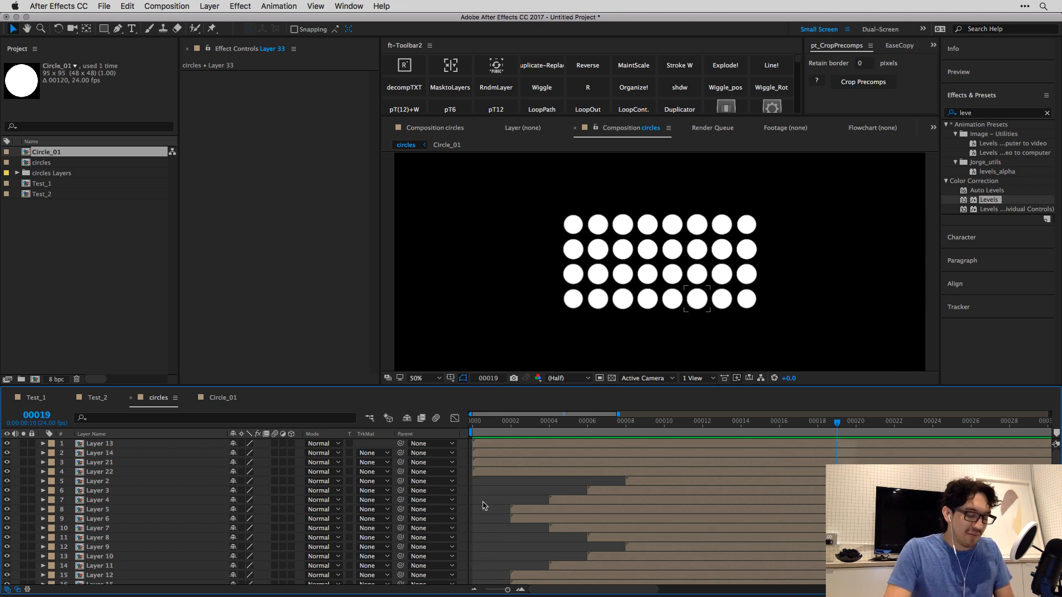
Add a null object named Master_scaler to the circles composition and play the animation from frame 0.
{"action": "key", "text": "alt+shift+super+y"}
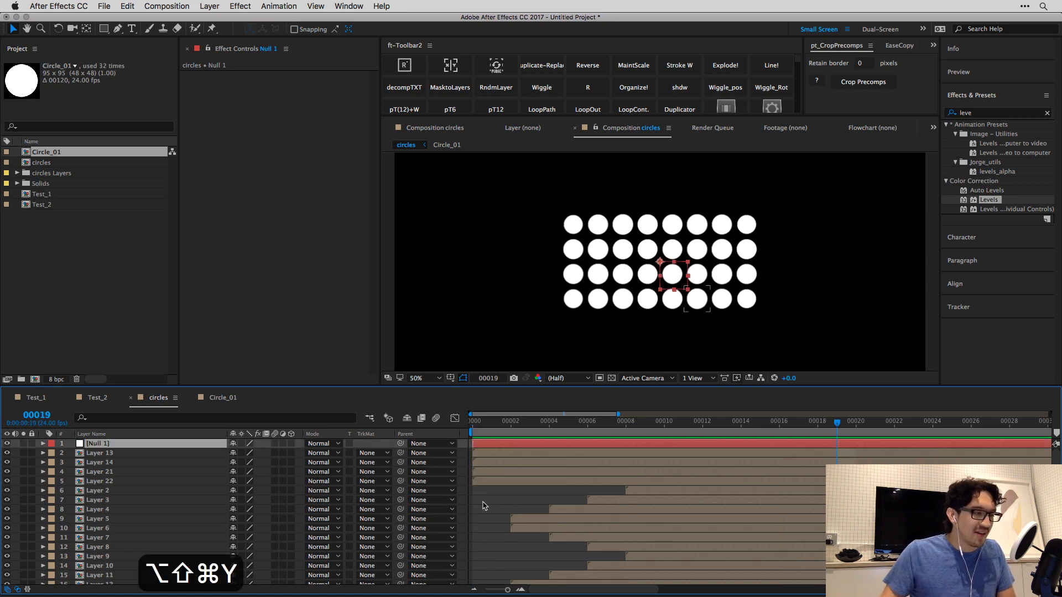
{"action": "key", "text": "Return"}
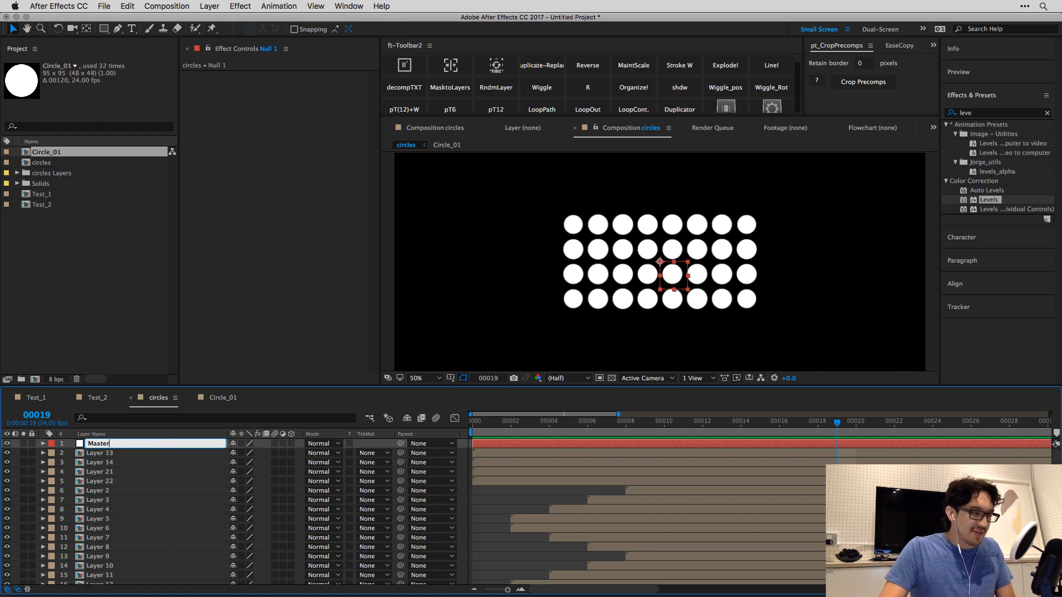
{"action": "type", "text": "Master_scaler"}
{"action": "key", "text": "Return"}
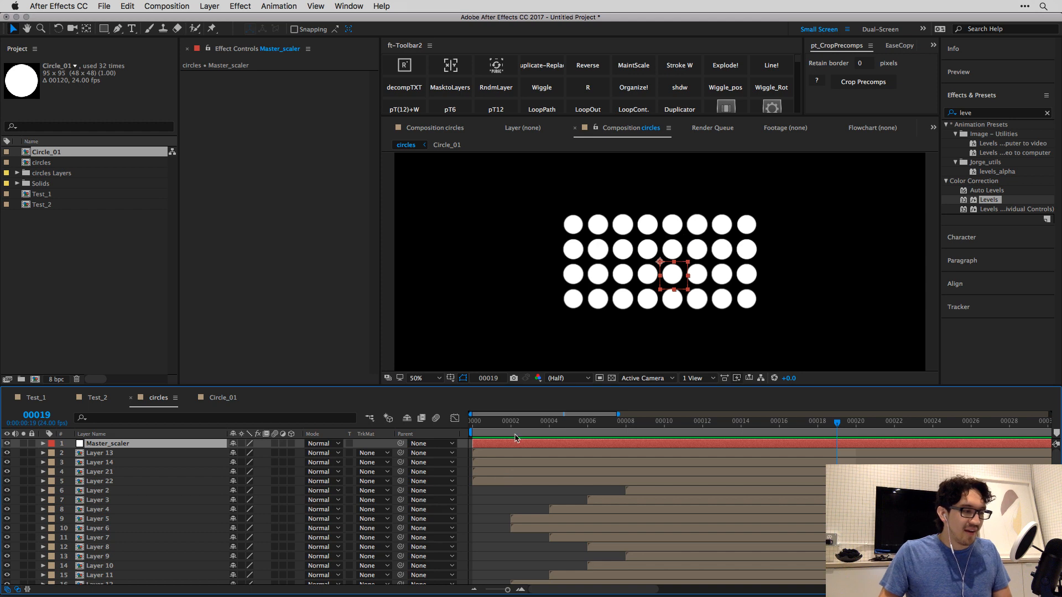
{"action": "key", "text": "Home"}
{"action": "key", "text": "space"}
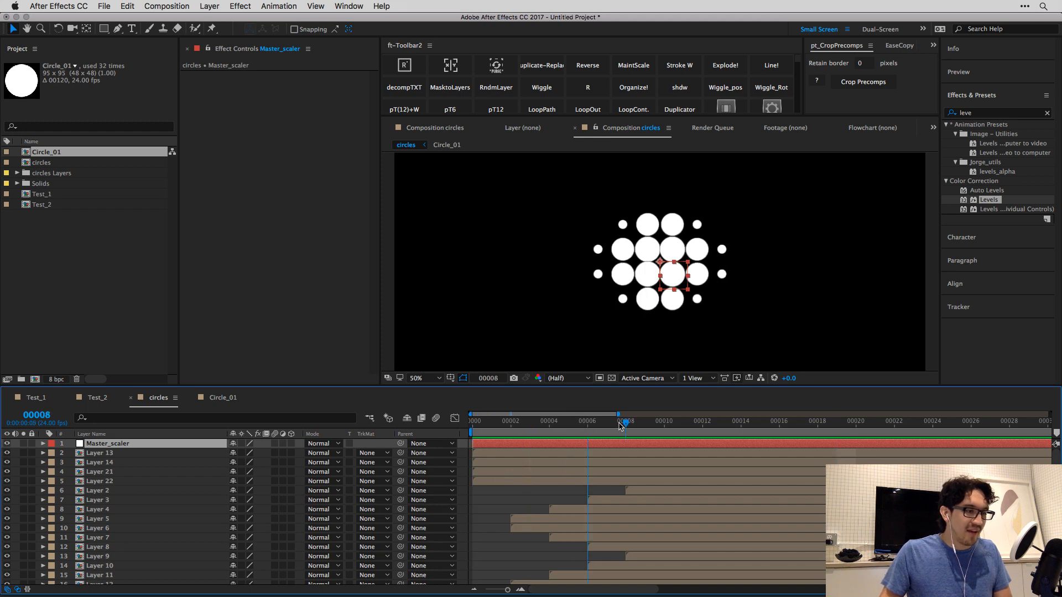
Select all the Sandstone-labelled circle layers by label group and parent them to the Master_scaler null.
{"action": "left_click", "coordinate": [144, 453]}
{"action": "scroll", "coordinate": [143, 479], "scroll_direction": "down", "scroll_amount": 5}
{"action": "scroll", "coordinate": [143, 479], "scroll_direction": "up", "scroll_amount": 6}
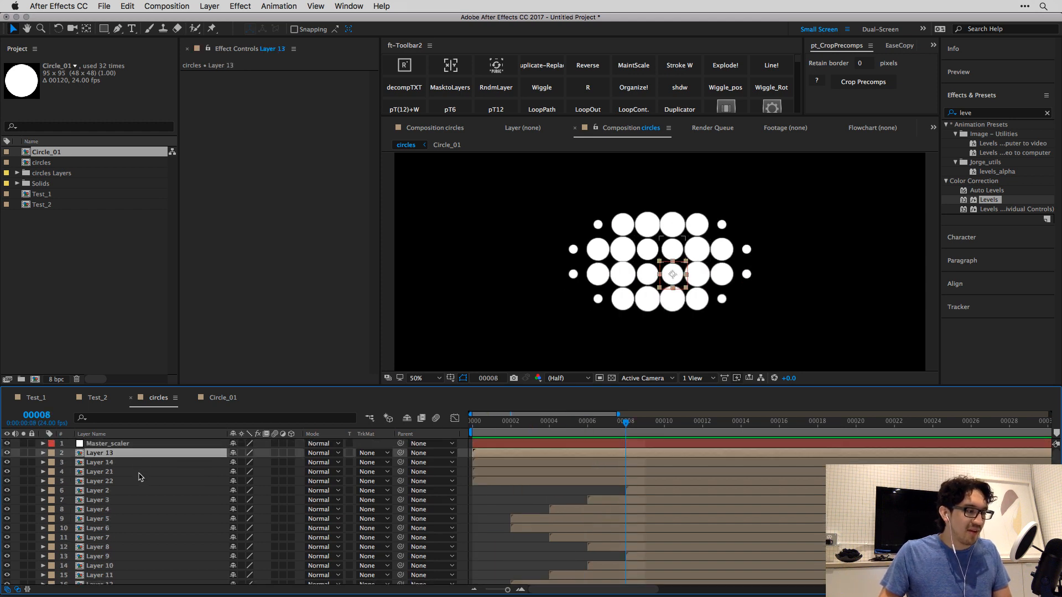
{"action": "scroll", "coordinate": [135, 477], "scroll_direction": "down", "scroll_amount": 5}
{"action": "left_click", "coordinate": [120, 481]}
{"action": "scroll", "coordinate": [119, 485], "scroll_direction": "up", "scroll_amount": 6}
{"action": "left_click", "coordinate": [114, 453]}
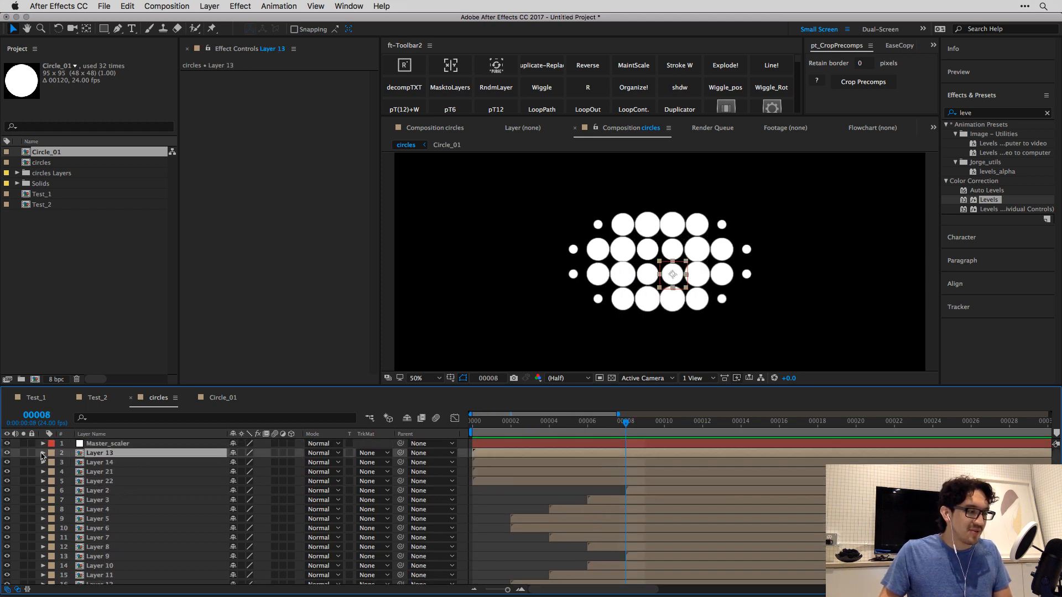
{"action": "left_click", "coordinate": [51, 453]}
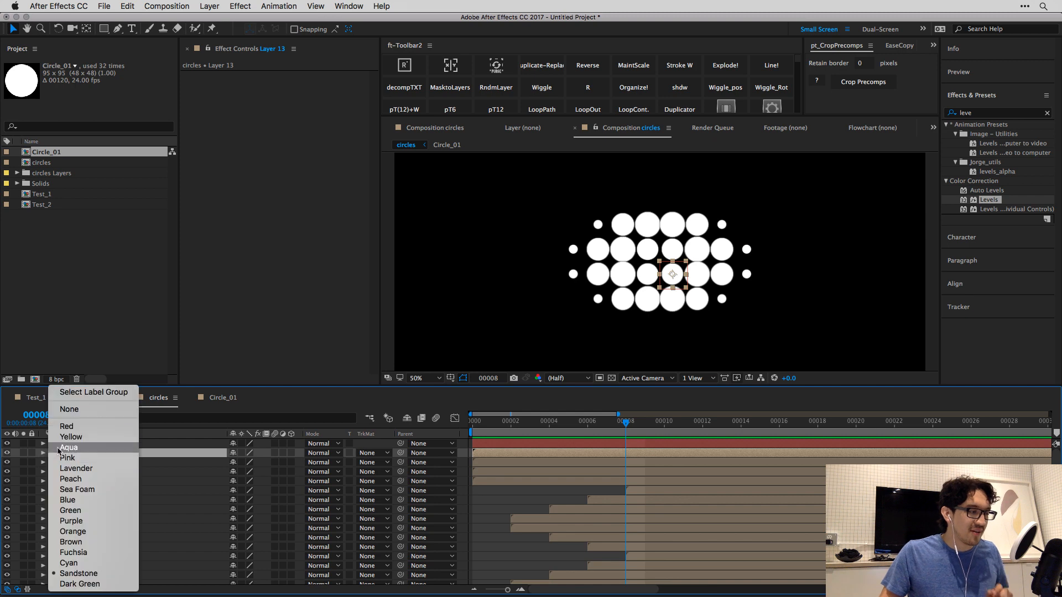
{"action": "left_click", "coordinate": [89, 396]}
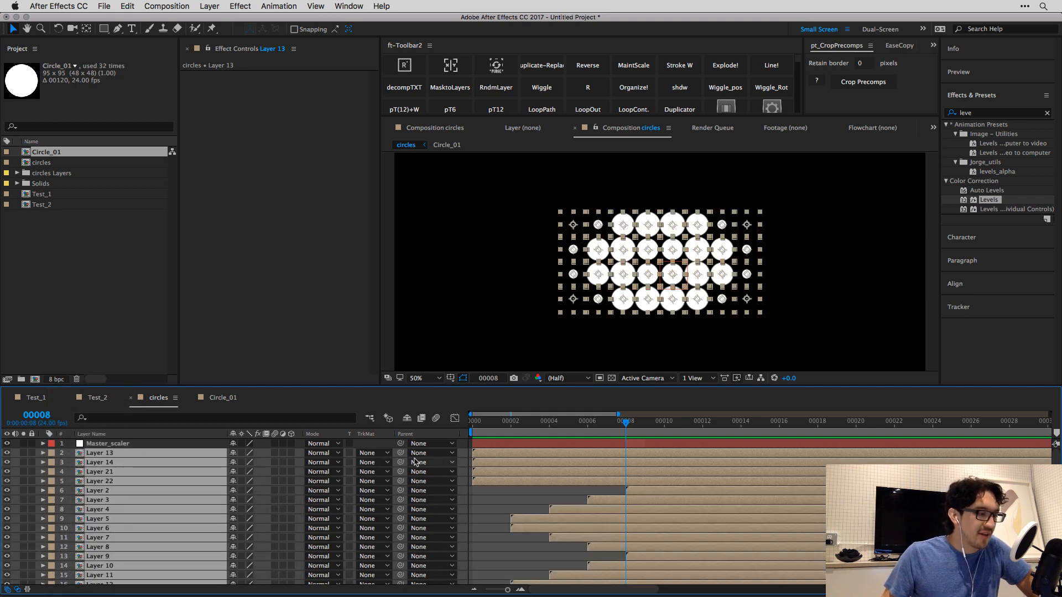
{"action": "left_click_drag", "start_coordinate": [361, 457], "coordinate": [178, 448]}
Reveal Master_scaler's Scale property, try enlarging it to 168%, and undo the change.
{"action": "left_click", "coordinate": [178, 443]}
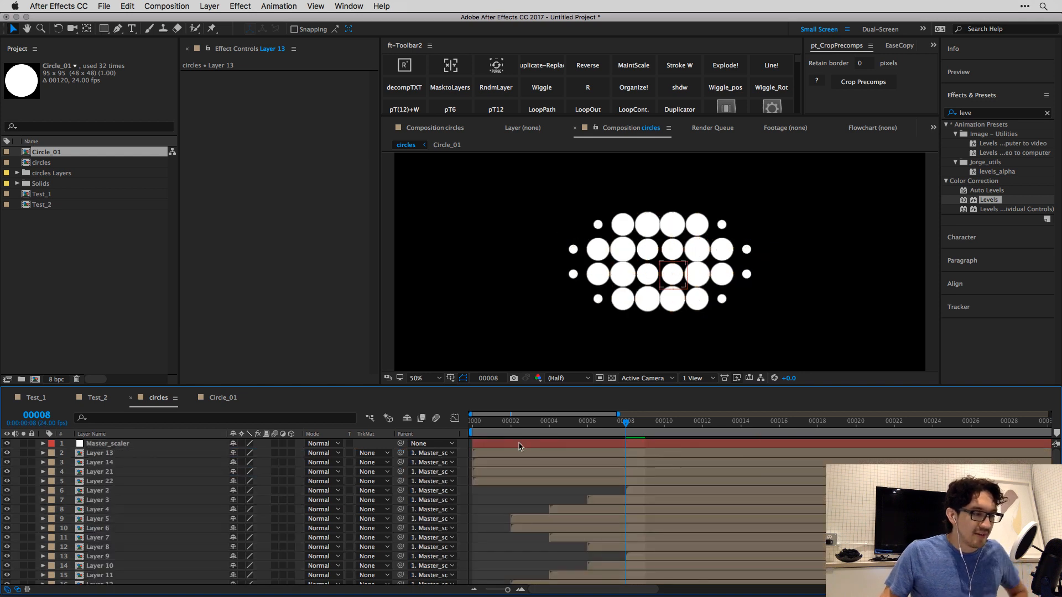
{"action": "key", "text": "s"}
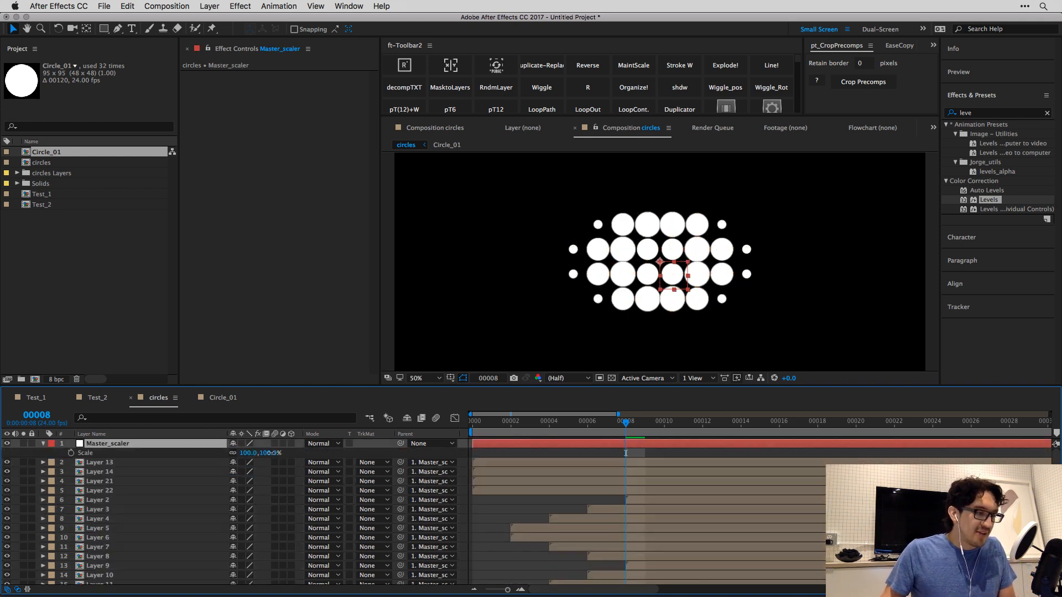
{"action": "left_click_drag", "start_coordinate": [270, 453], "coordinate": [314, 463]}
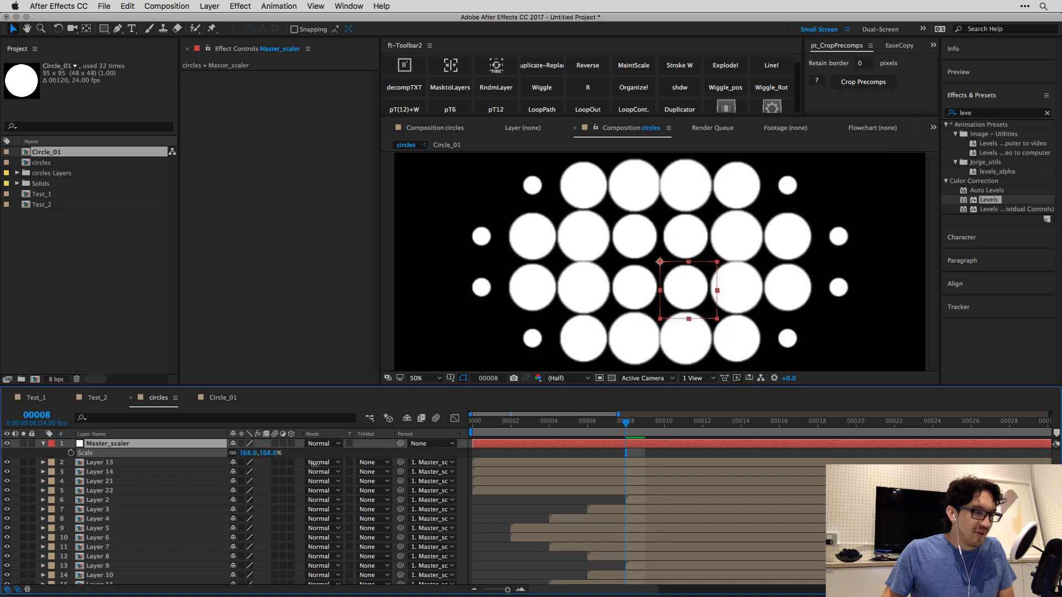
{"action": "key", "text": "super+z"}
{"action": "key", "text": "super+z"}
{"action": "key", "text": "super+z"}
{"action": "key", "text": "super+z"}
{"action": "key", "text": "super+z"}
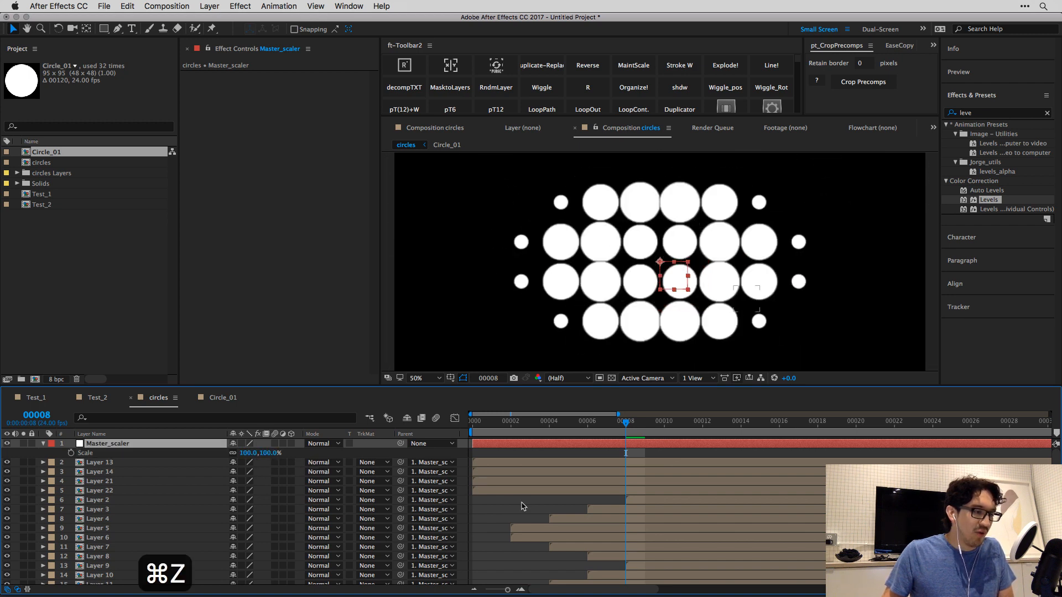
Try enlarging the circle grid again through Master_scaler's Scale, up to 250%, and undo each test.
{"action": "left_click", "coordinate": [523, 508]}
{"action": "left_click_drag", "start_coordinate": [268, 454], "coordinate": [341, 448]}
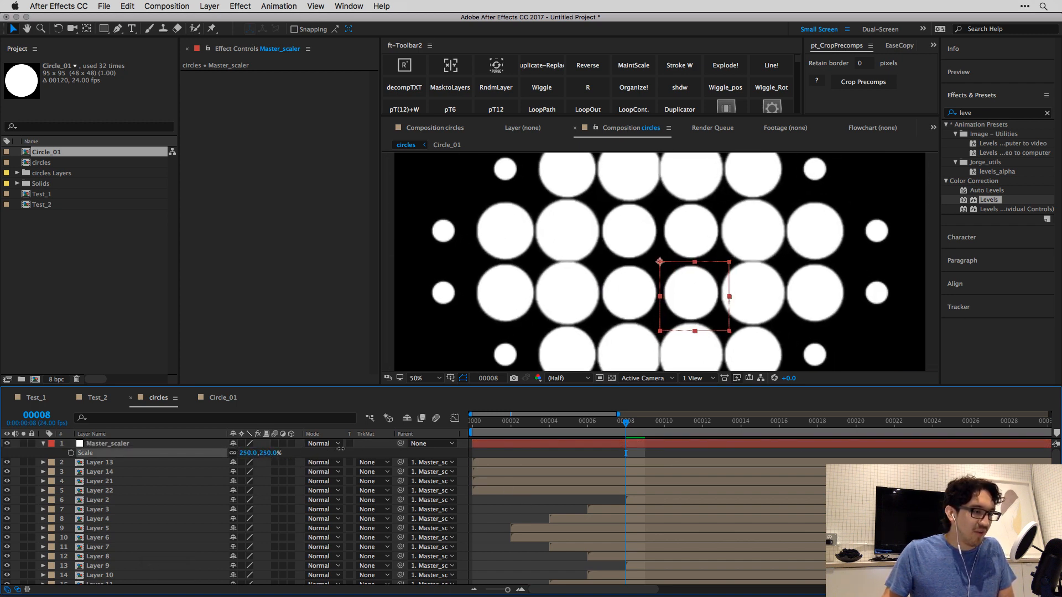
{"action": "key", "text": "super+z"}
{"action": "key", "text": "super+z"}
{"action": "key", "text": "super+z"}
{"action": "key", "text": "super+z"}
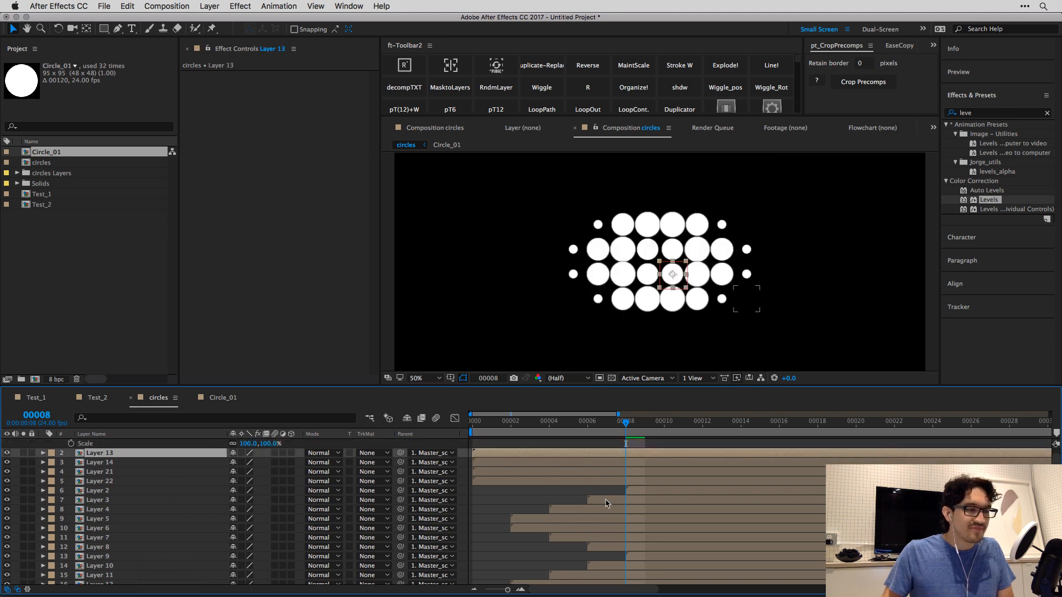
{"action": "scroll", "coordinate": [607, 503], "scroll_direction": "down", "scroll_amount": 5}
{"action": "scroll", "coordinate": [581, 523], "scroll_direction": "up", "scroll_amount": 5}
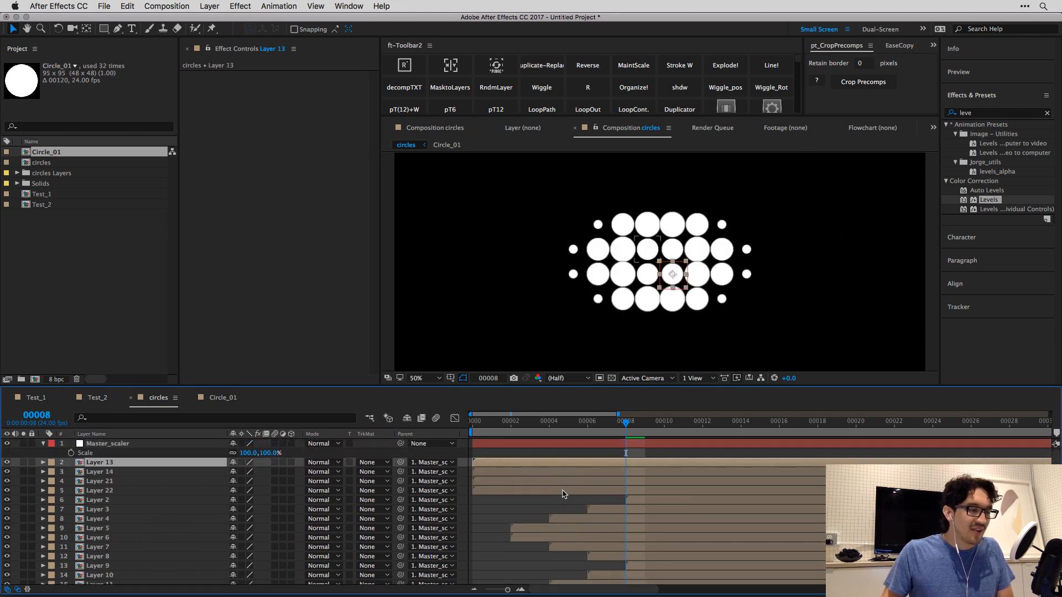
{"action": "left_click", "coordinate": [545, 445]}
{"action": "left_click_drag", "start_coordinate": [249, 453], "coordinate": [319, 445]}
{"action": "key", "text": "super+z"}
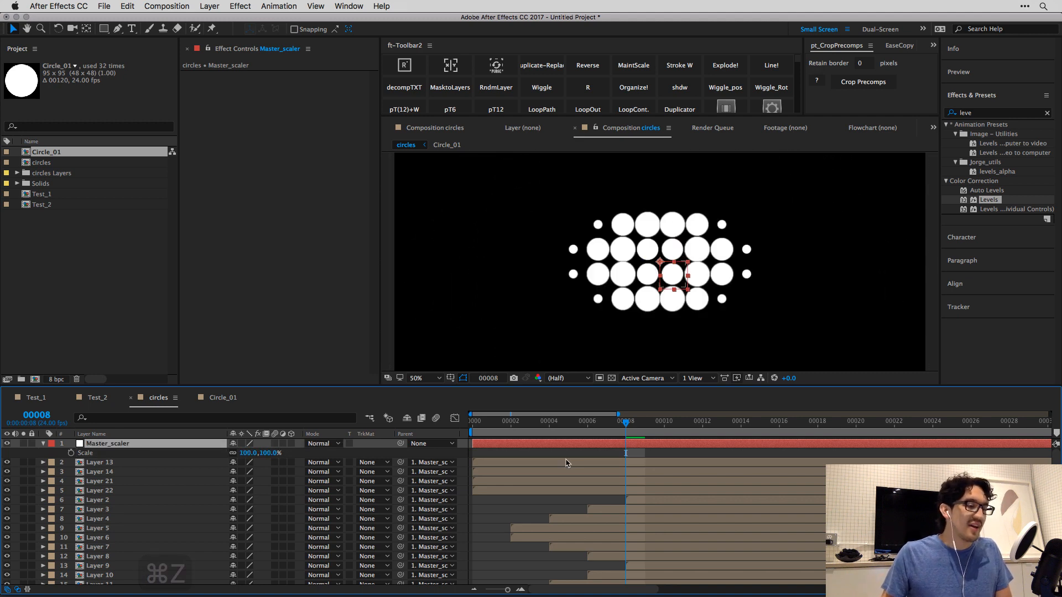
Reveal and select the Scale property of Layer 13.
{"action": "left_click", "coordinate": [568, 464]}
{"action": "key", "text": "s"}
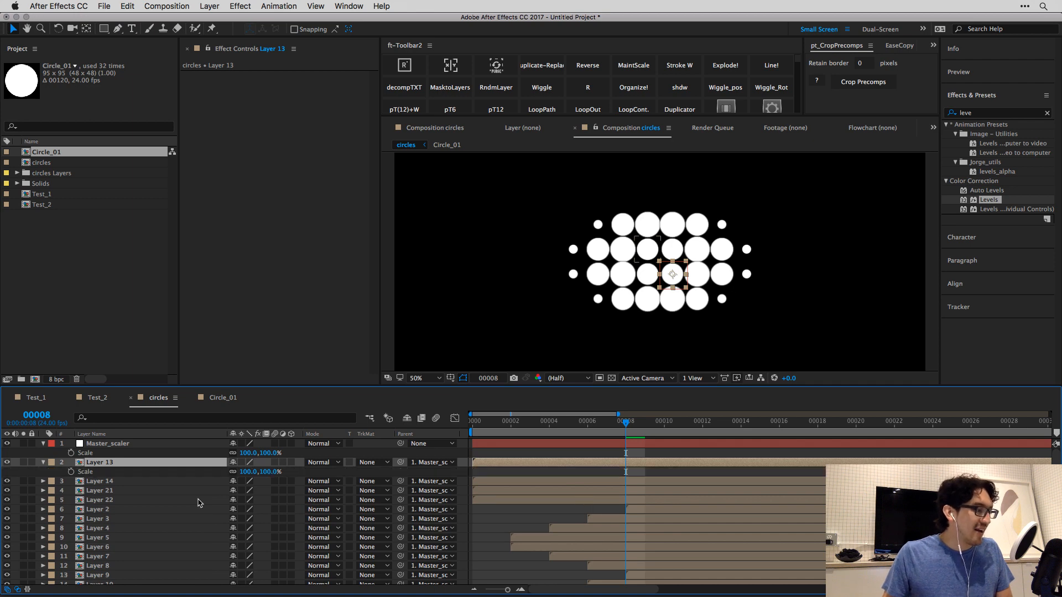
{"action": "left_click", "coordinate": [83, 472]}
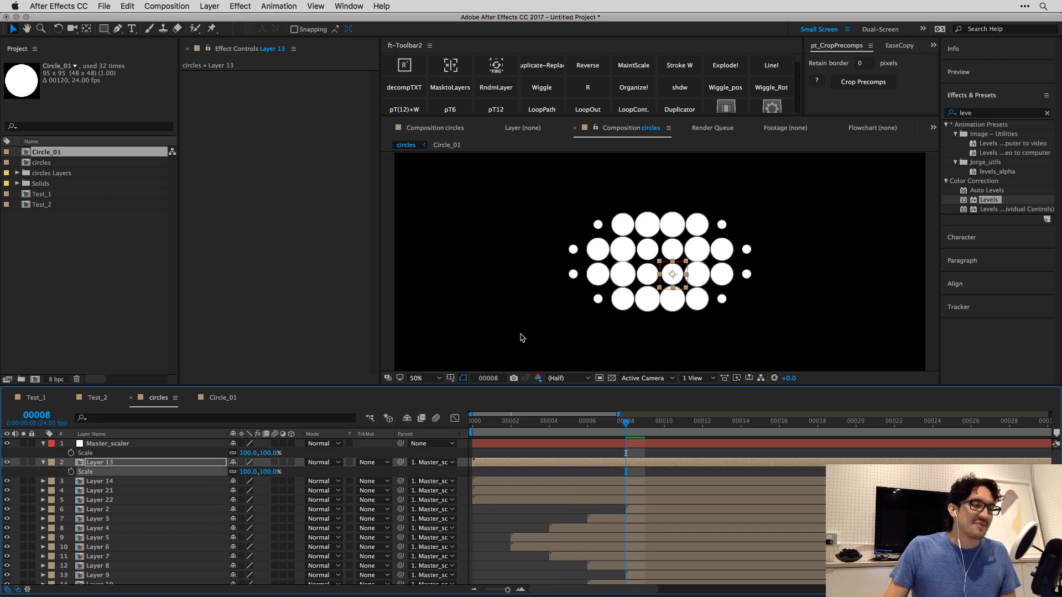
Switch to Chrome, open the AfterEffects_Tricks Google spreadsheet from its link, and widen the browser window.
{"action": "key", "text": "super+Tab"}
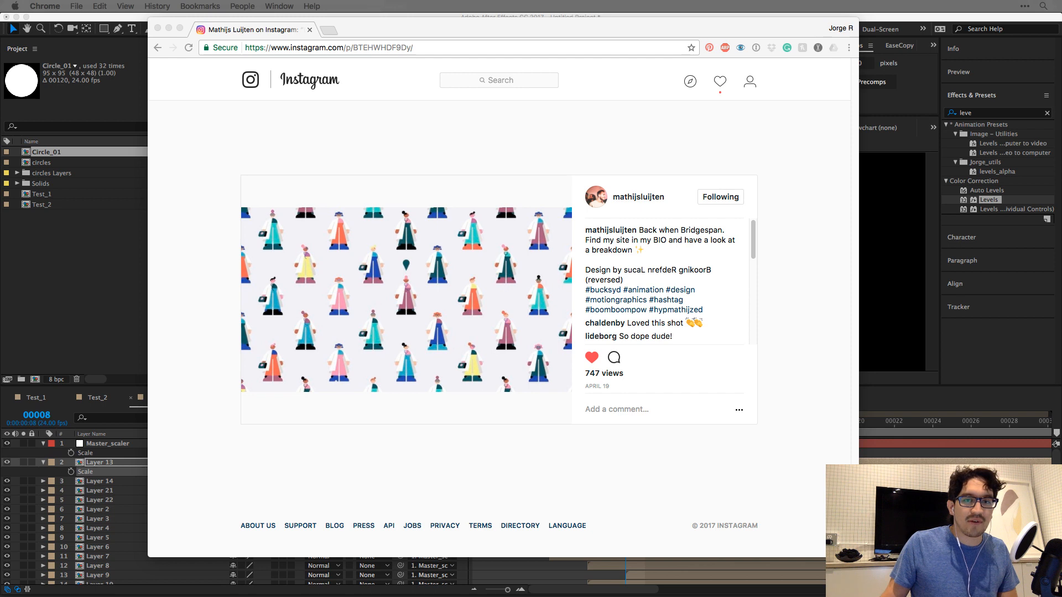
{"action": "key", "text": "shift+super+b"}
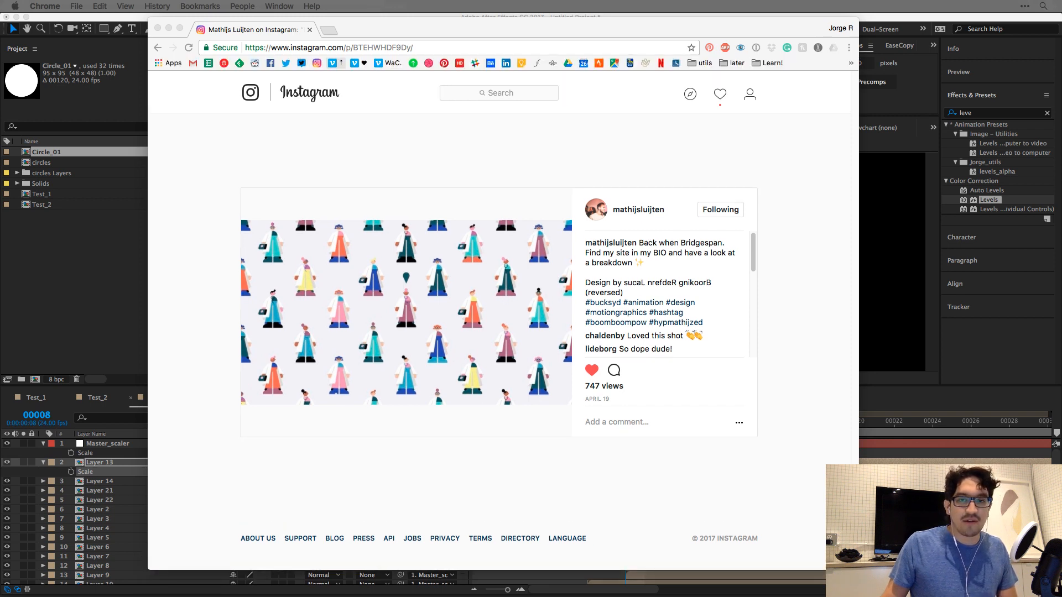
{"action": "key", "text": "shift+super+b"}
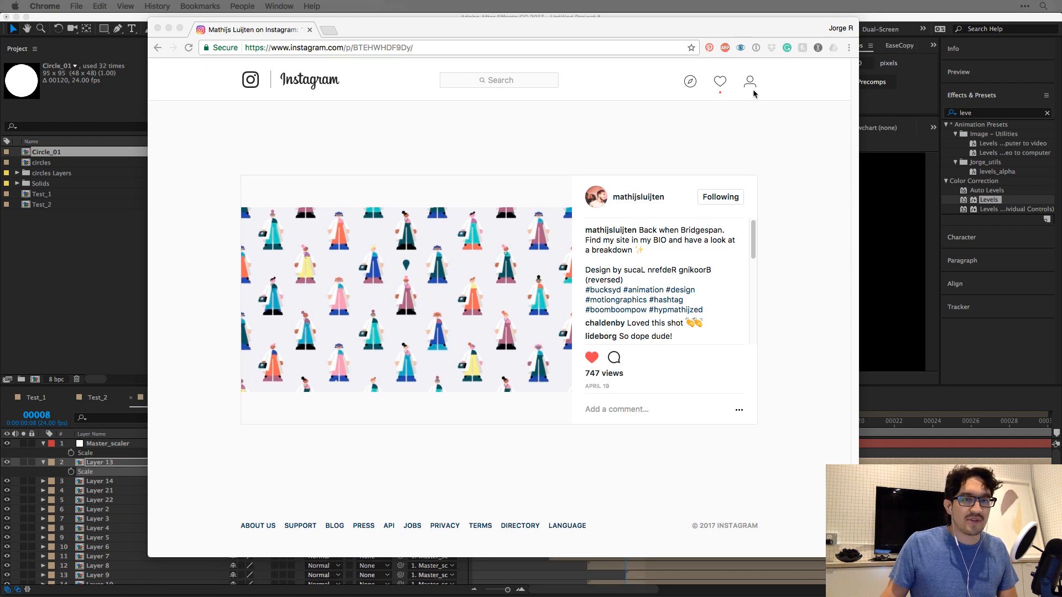
{"action": "key", "text": "super+c"}
{"action": "left_click", "coordinate": [334, 48]}
{"action": "key", "text": "super+v"}
{"action": "key", "text": "Return"}
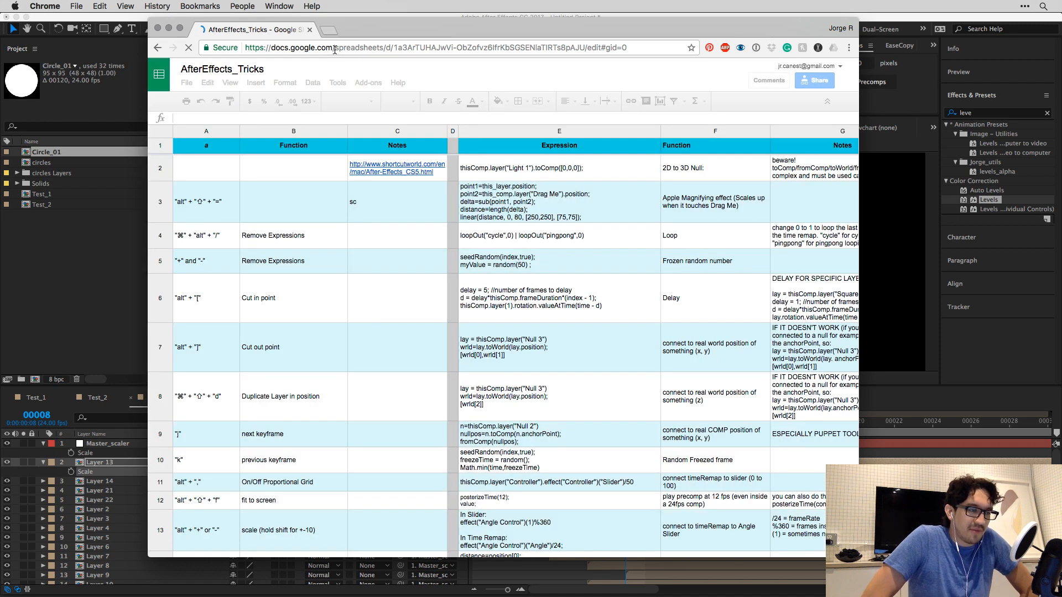
{"action": "left_click", "coordinate": [179, 28]}
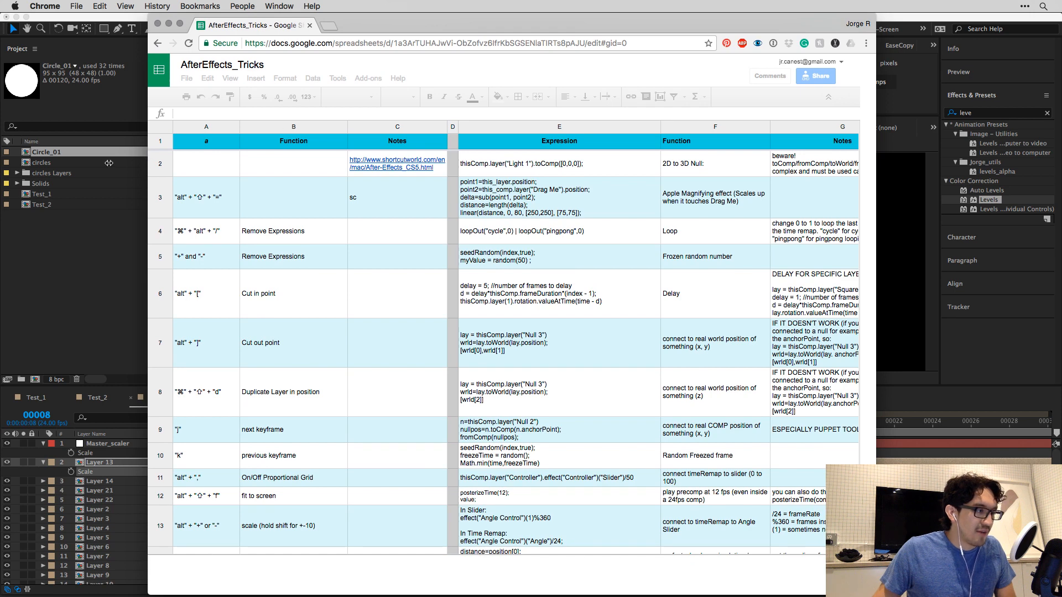
{"action": "left_click_drag", "start_coordinate": [108, 163], "coordinate": [2, 171]}
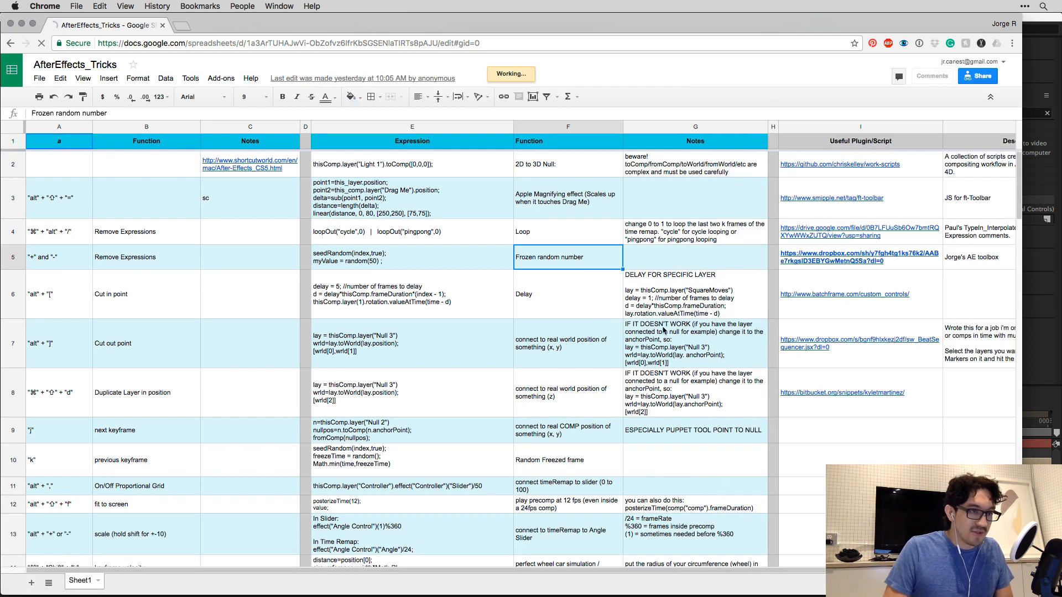
Search the spreadsheet for "scale" and locate the expression that maintains scale when parented.
{"action": "key", "text": "super+f"}
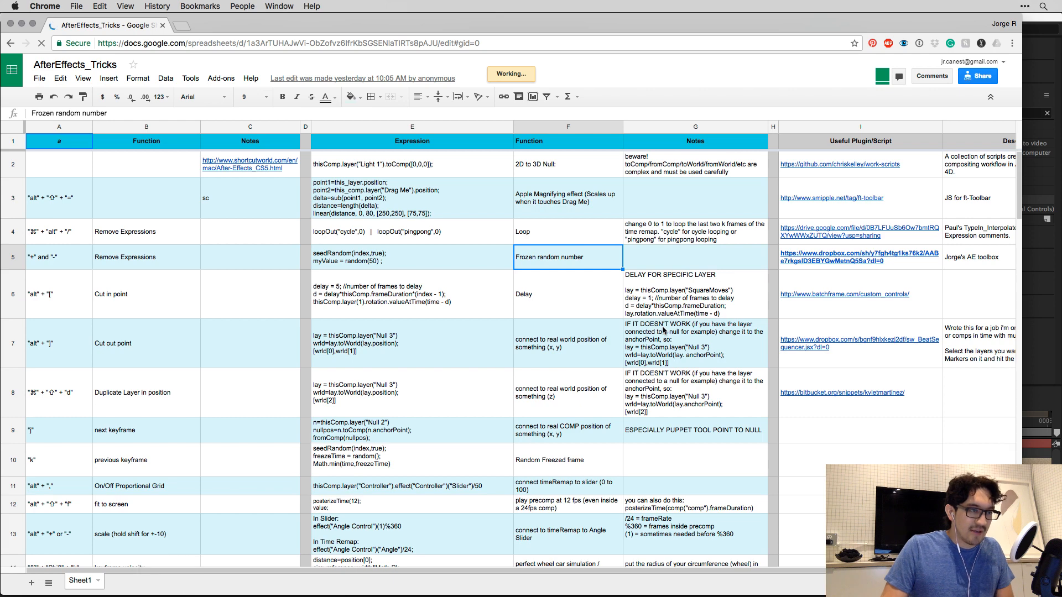
{"action": "type", "text": "scale"}
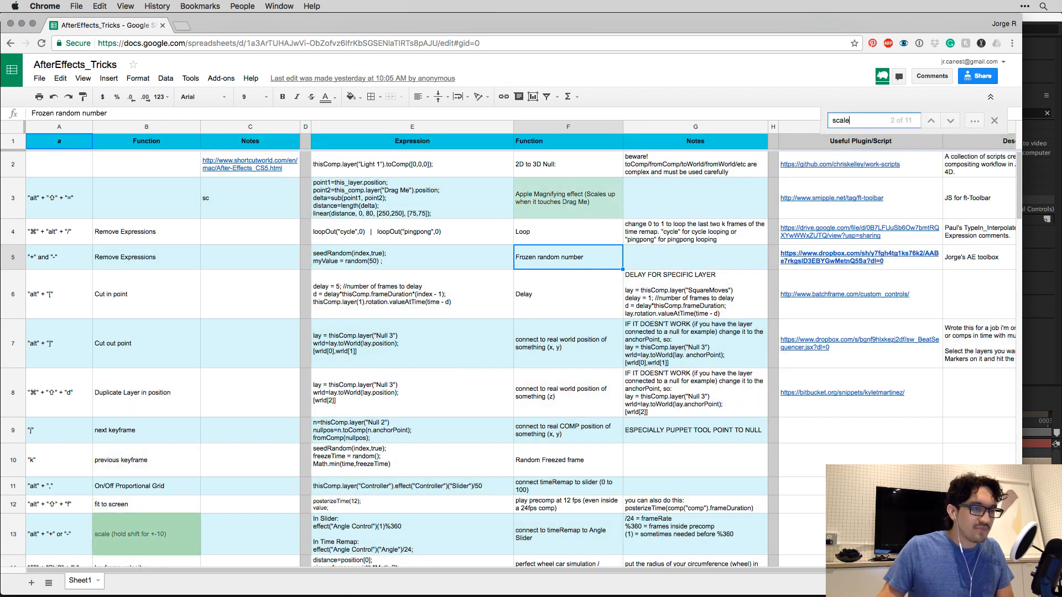
{"action": "left_click", "coordinate": [950, 121]}
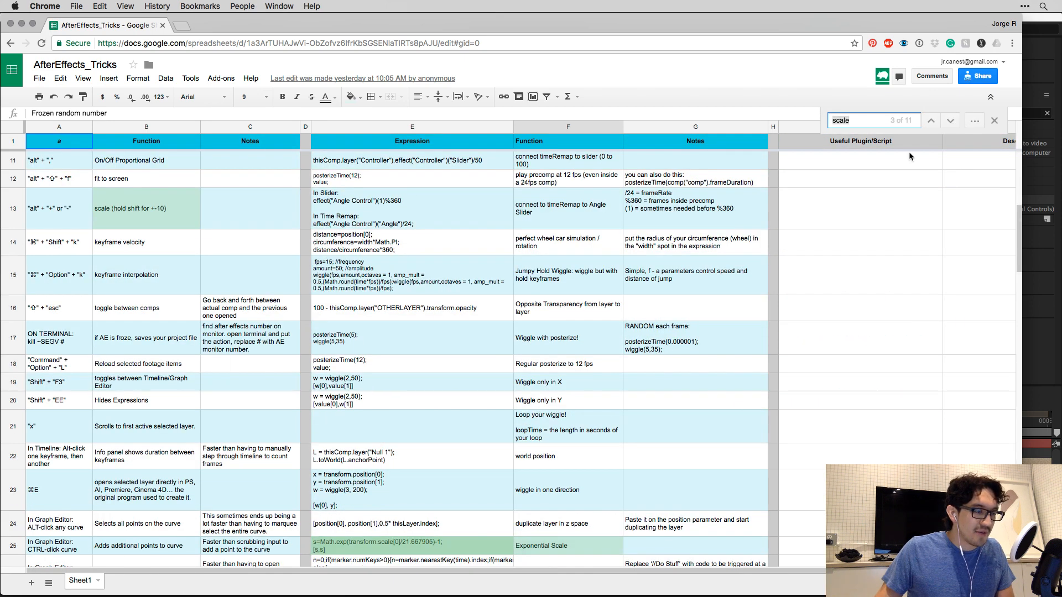
{"action": "scroll", "coordinate": [679, 365], "scroll_direction": "down", "scroll_amount": 1}
{"action": "left_click", "coordinate": [942, 120]}
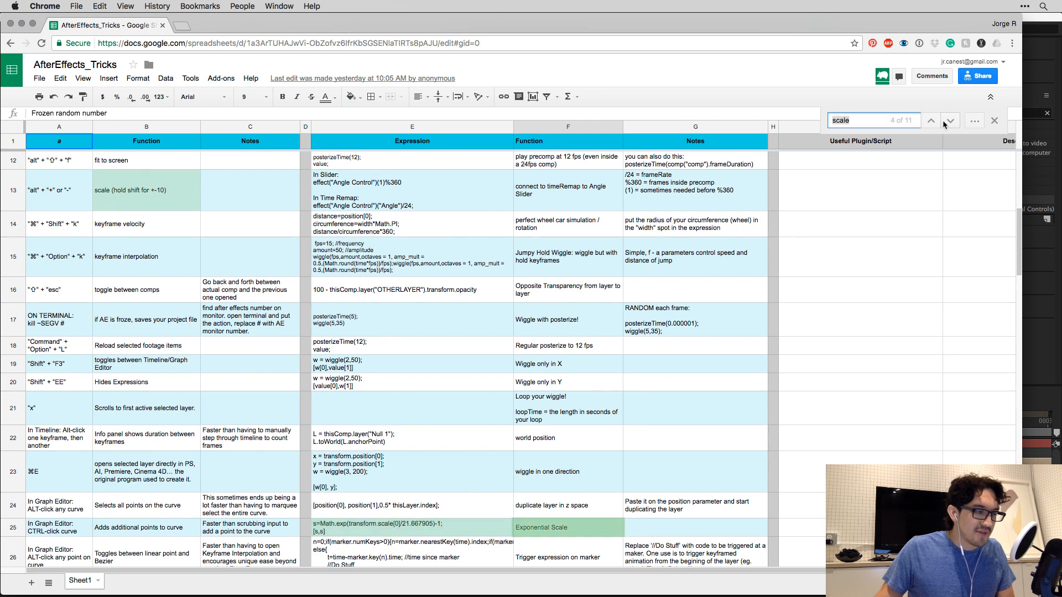
{"action": "left_click", "coordinate": [944, 120]}
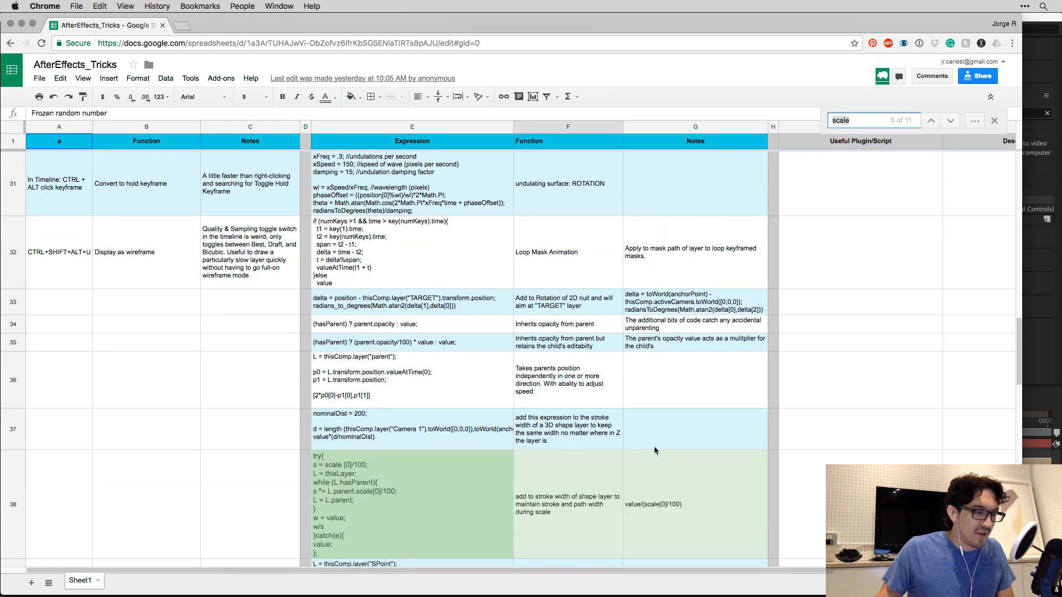
{"action": "scroll", "coordinate": [625, 455], "scroll_direction": "down", "scroll_amount": 3}
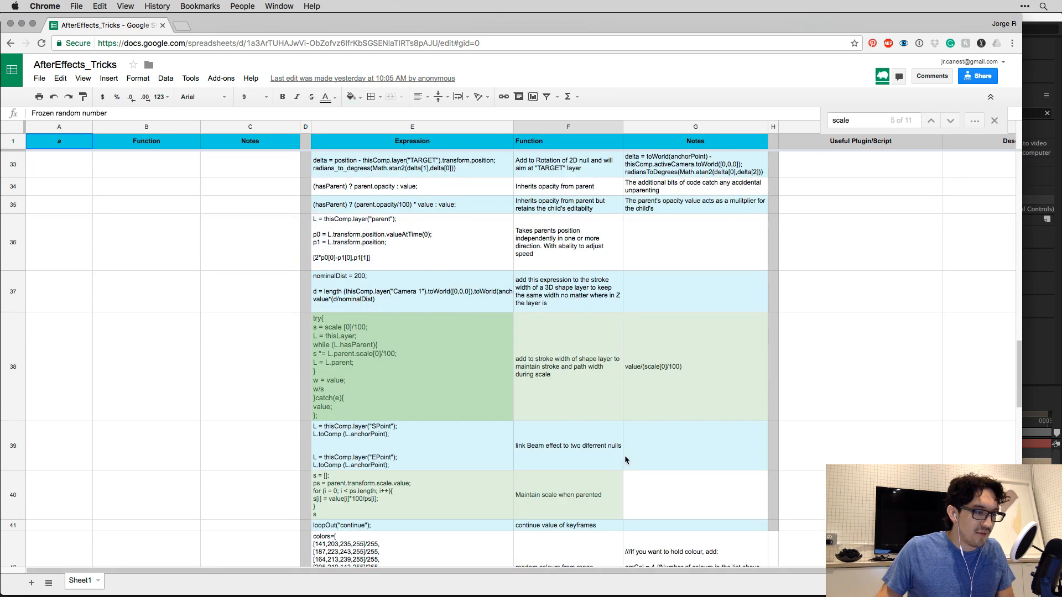
{"action": "left_click", "coordinate": [378, 482]}
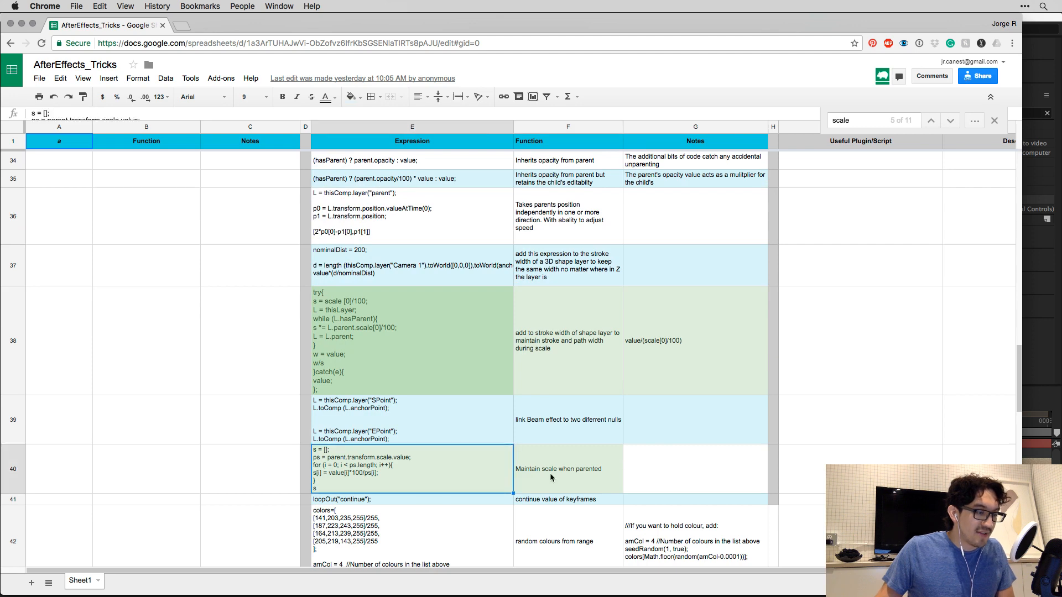
Make the "Maintain scale when parented" label bold and select the expression cell beside it.
{"action": "left_click", "coordinate": [575, 475]}
{"action": "key", "text": "super+b"}
{"action": "double_click", "coordinate": [417, 468]}
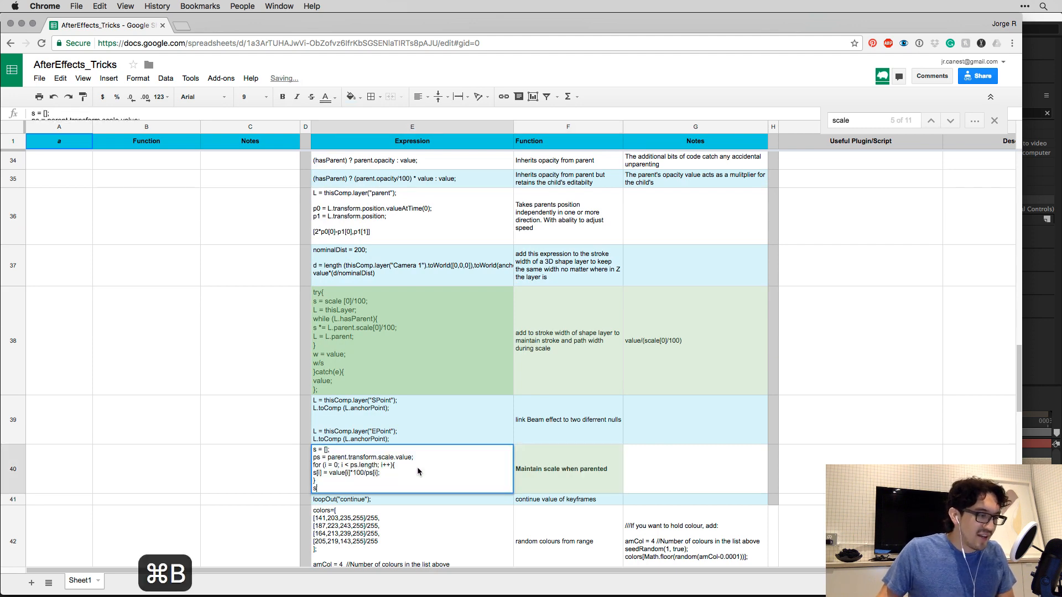
{"action": "left_click", "coordinate": [435, 432]}
{"action": "left_click", "coordinate": [413, 468]}
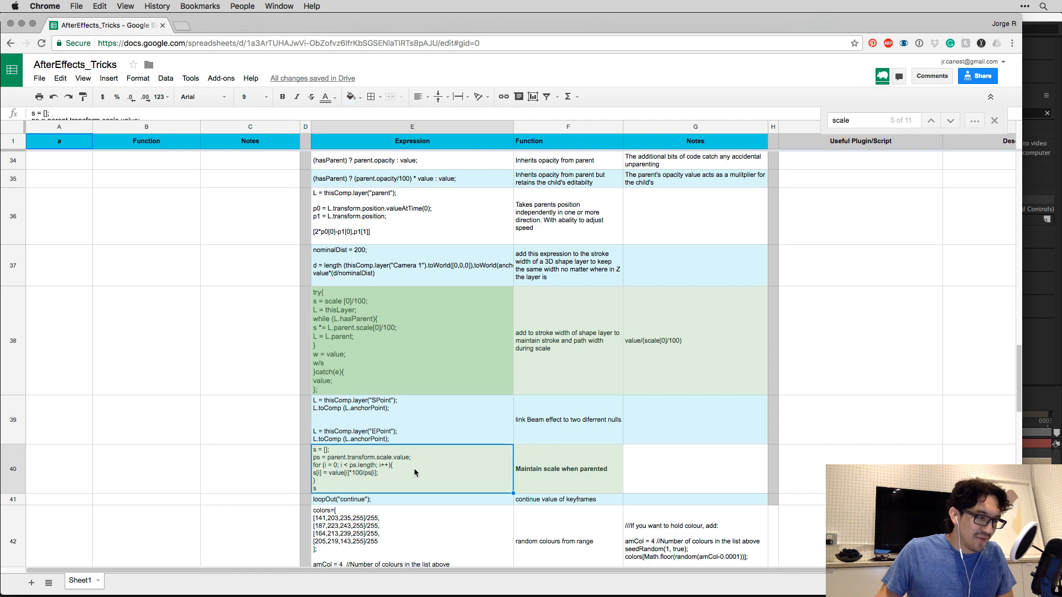
Copy the full text of the "Maintain scale when parented" expression from cell E40.
{"action": "key", "text": "super+plus"}
{"action": "key", "text": "super+plus"}
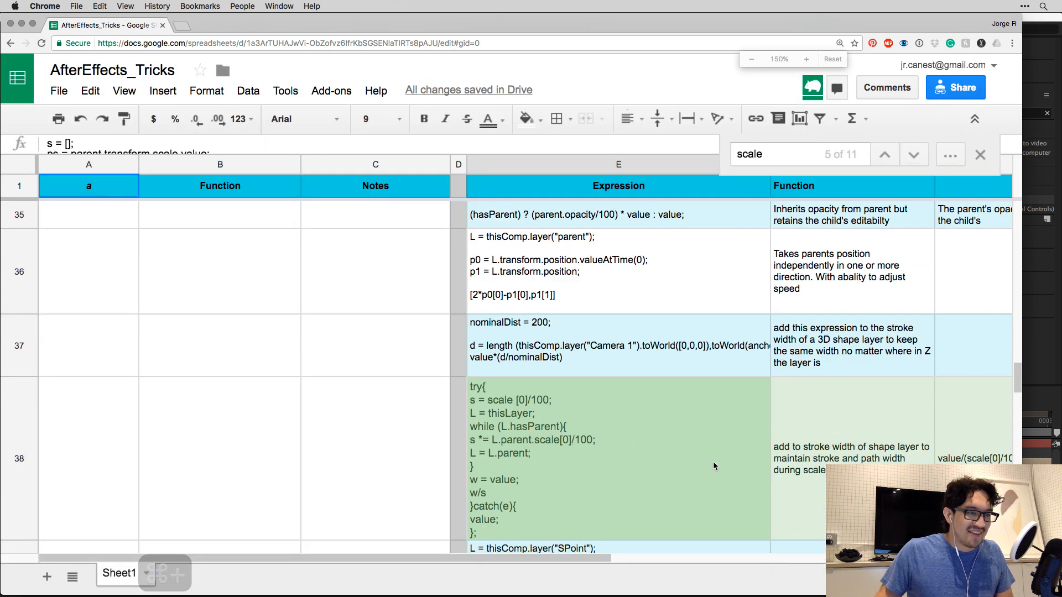
{"action": "scroll", "coordinate": [712, 462], "scroll_direction": "down", "scroll_amount": 4}
{"action": "left_click", "coordinate": [587, 420]}
{"action": "left_click", "coordinate": [587, 466]}
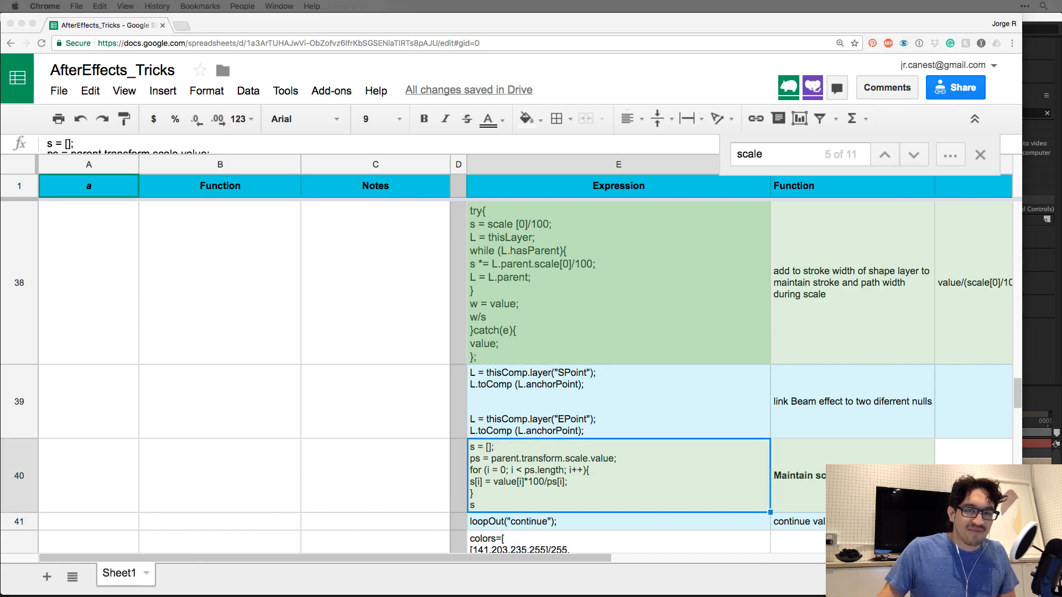
{"action": "double_click", "coordinate": [535, 471]}
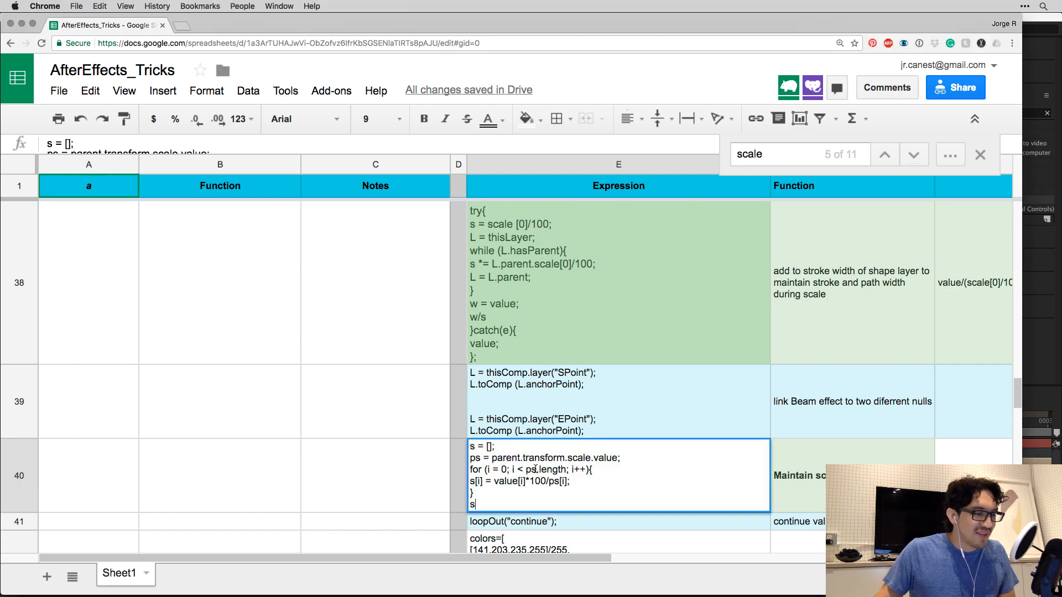
{"action": "key", "text": "super+a"}
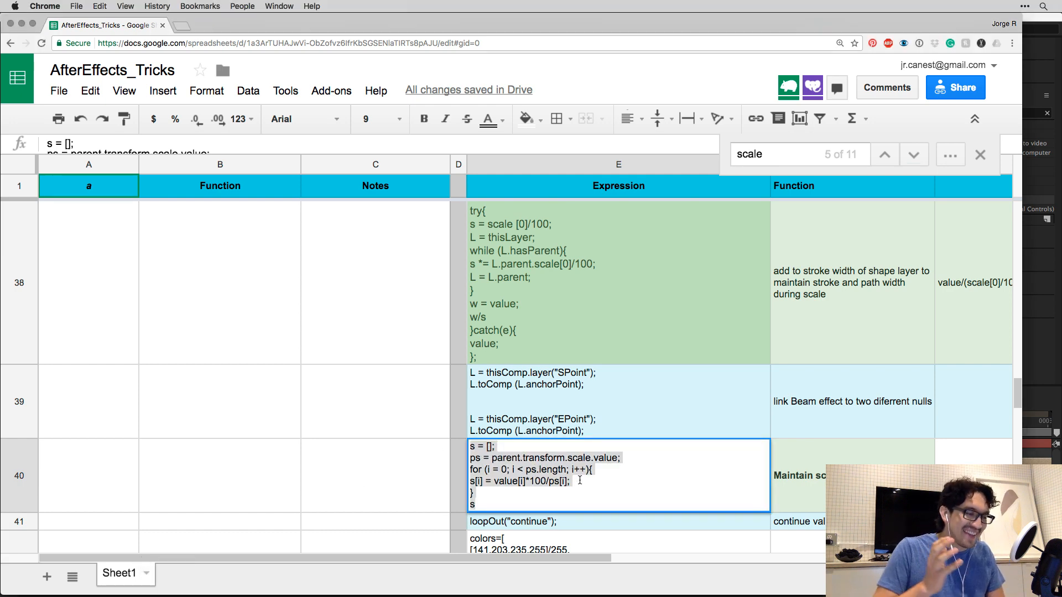
{"action": "key", "text": "super+c"}
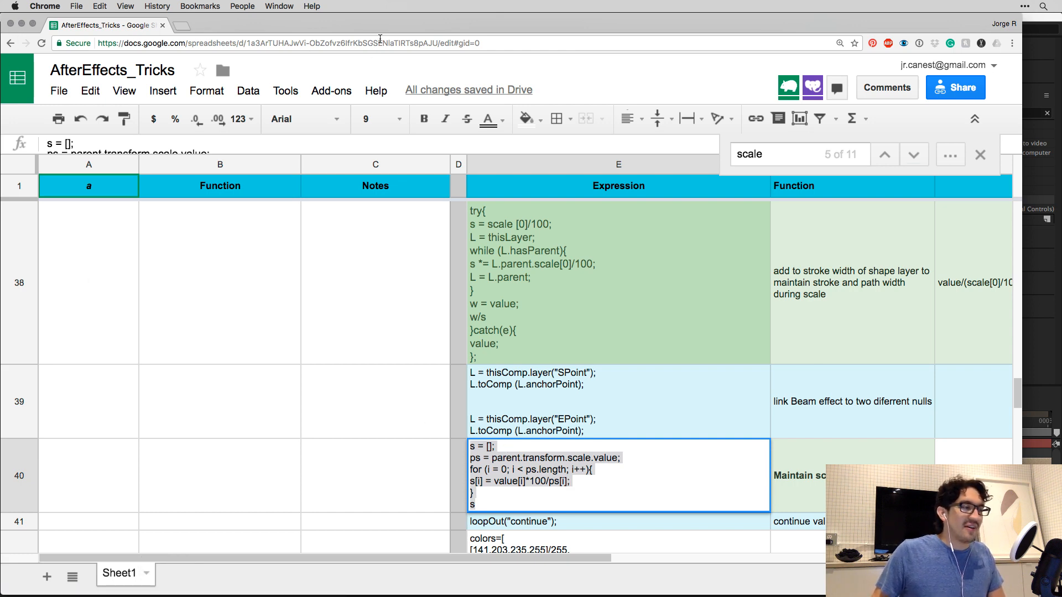
{"action": "key", "text": "super+0"}
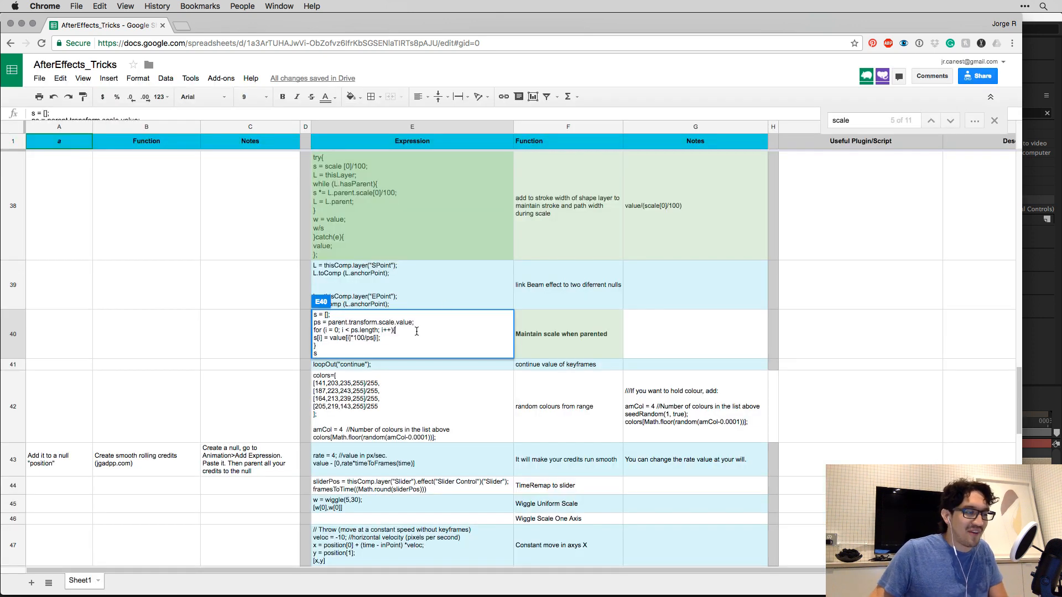
{"action": "key", "text": "super+a"}
{"action": "key", "text": "super+c"}
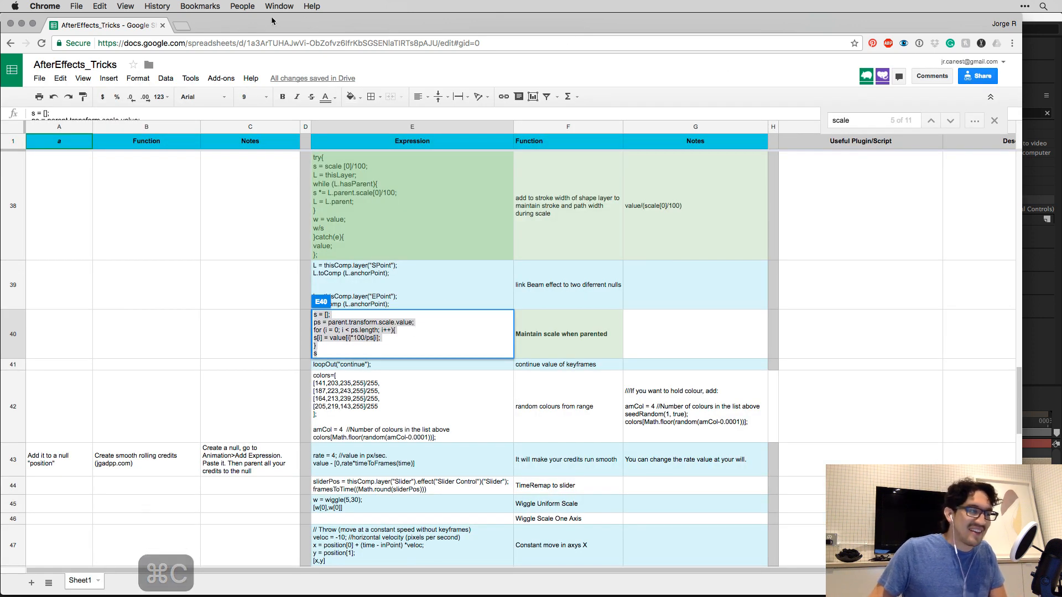
Switch to After Effects and add the copied maintain-scale expression to Layer 13's Scale property.
{"action": "key", "text": "super+Tab"}
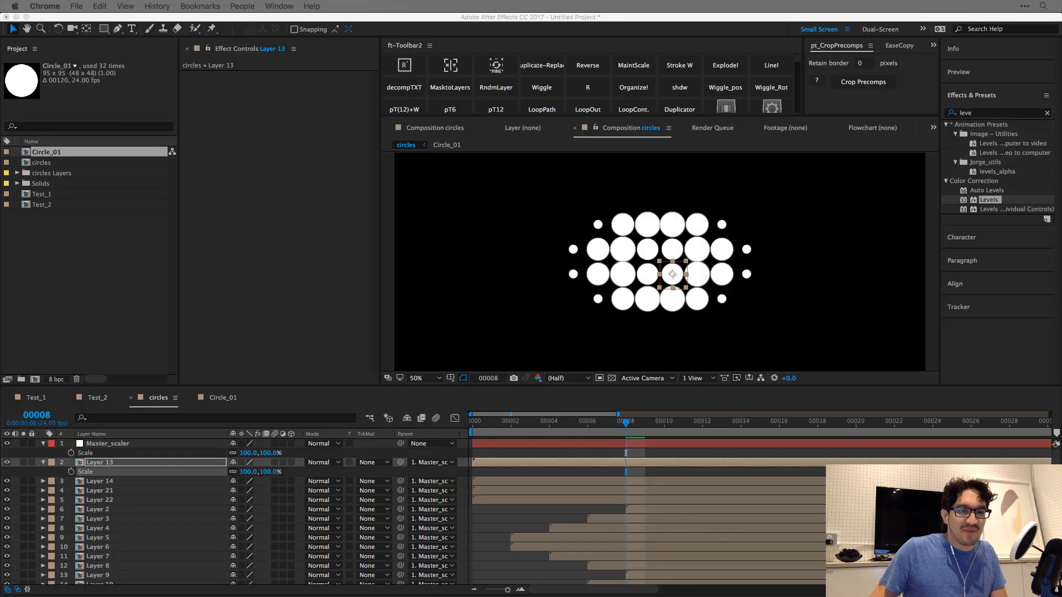
{"action": "key", "text": "super+Tab"}
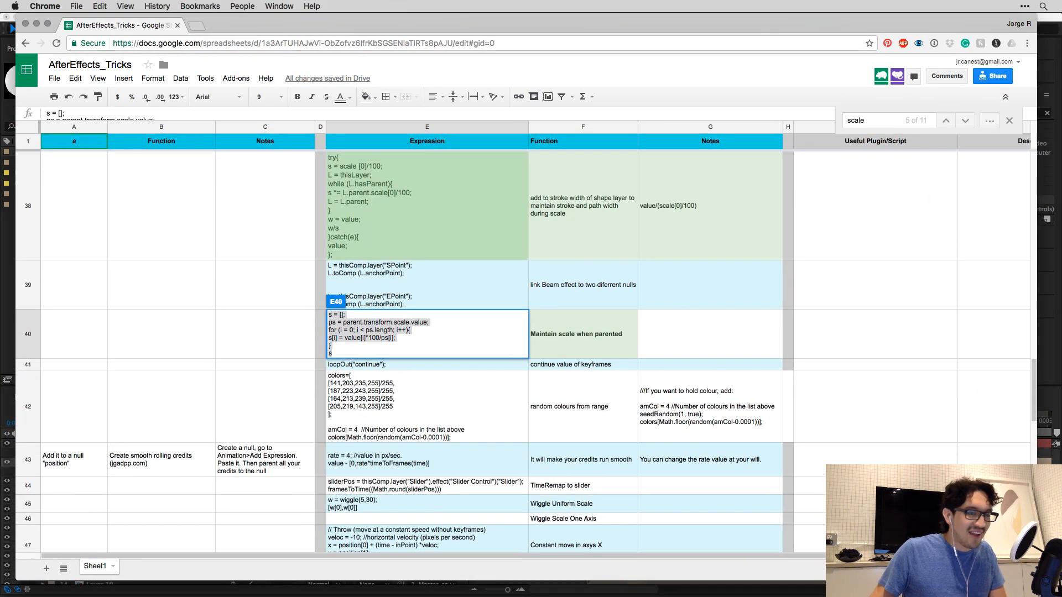
{"action": "key", "text": "super+Tab"}
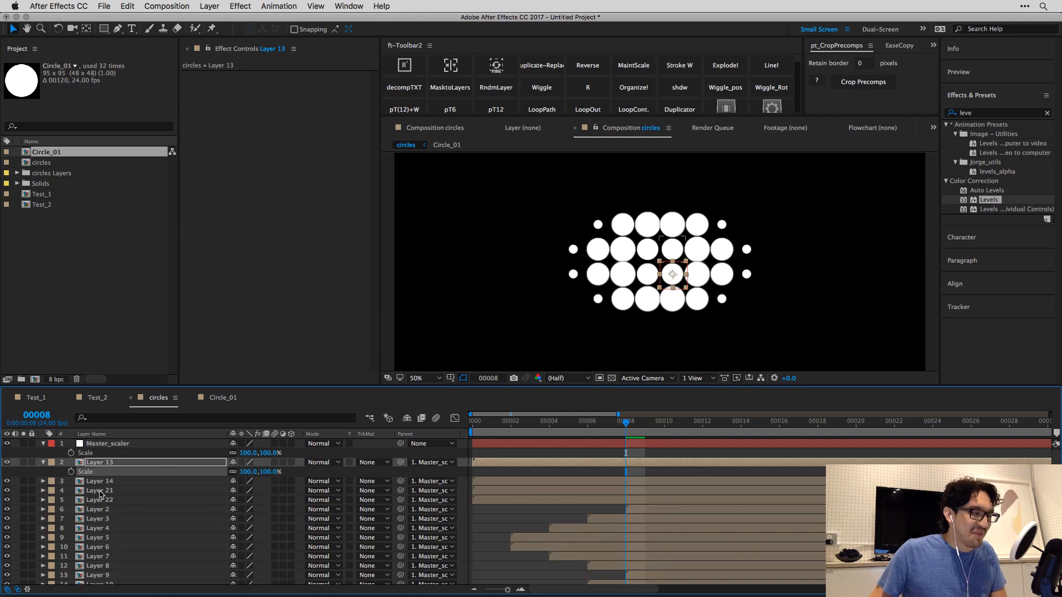
{"action": "left_click", "coordinate": [71, 472], "text": "alt"}
{"action": "key", "text": "super+v"}
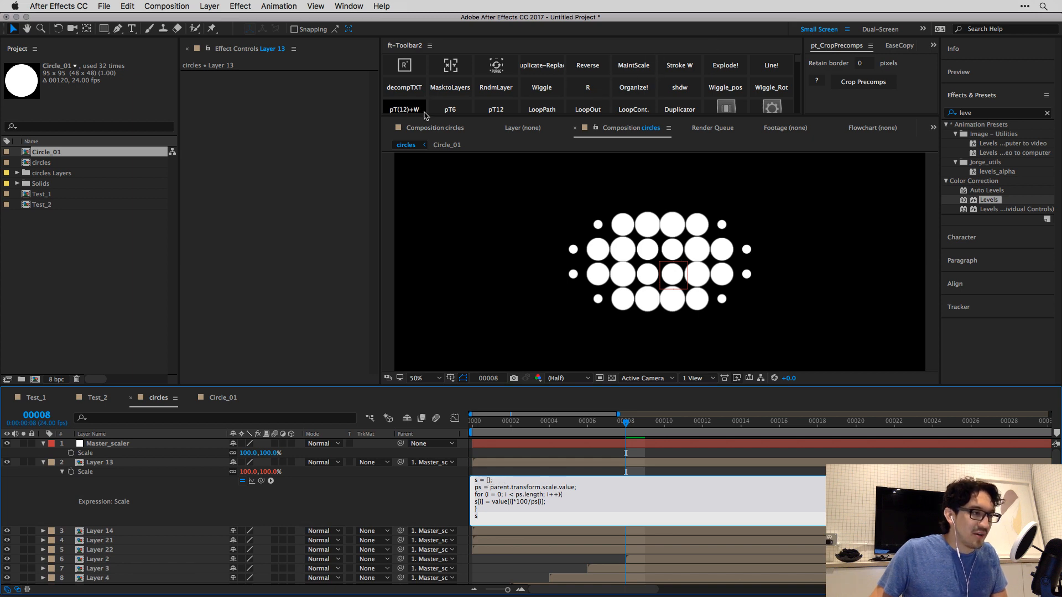
{"action": "left_click", "coordinate": [559, 474]}
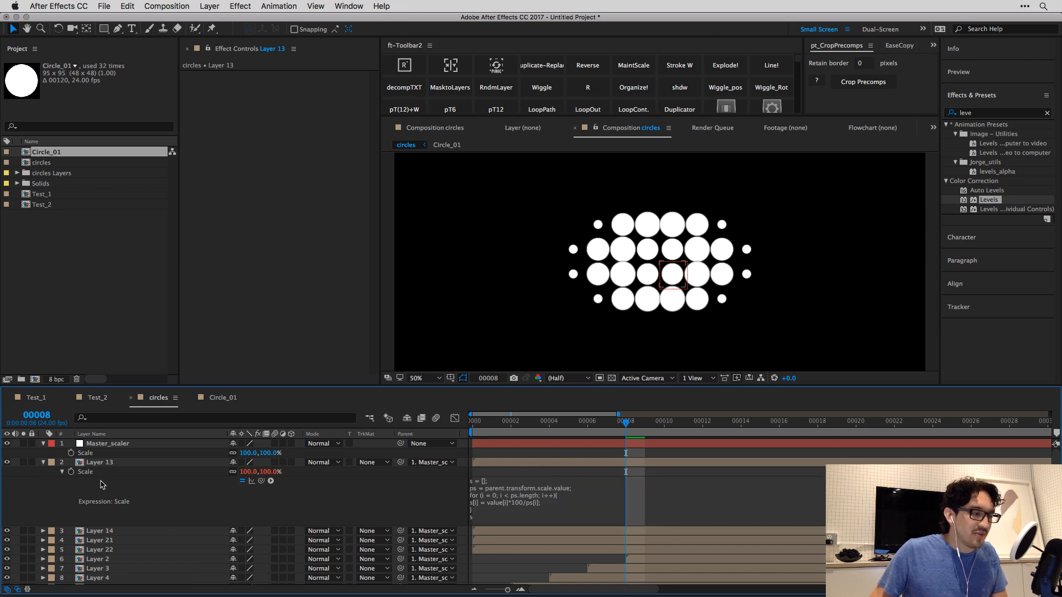
Copy Layer 13's Scale property with its expression and paste it onto all the other circle layers.
{"action": "left_click", "coordinate": [105, 468]}
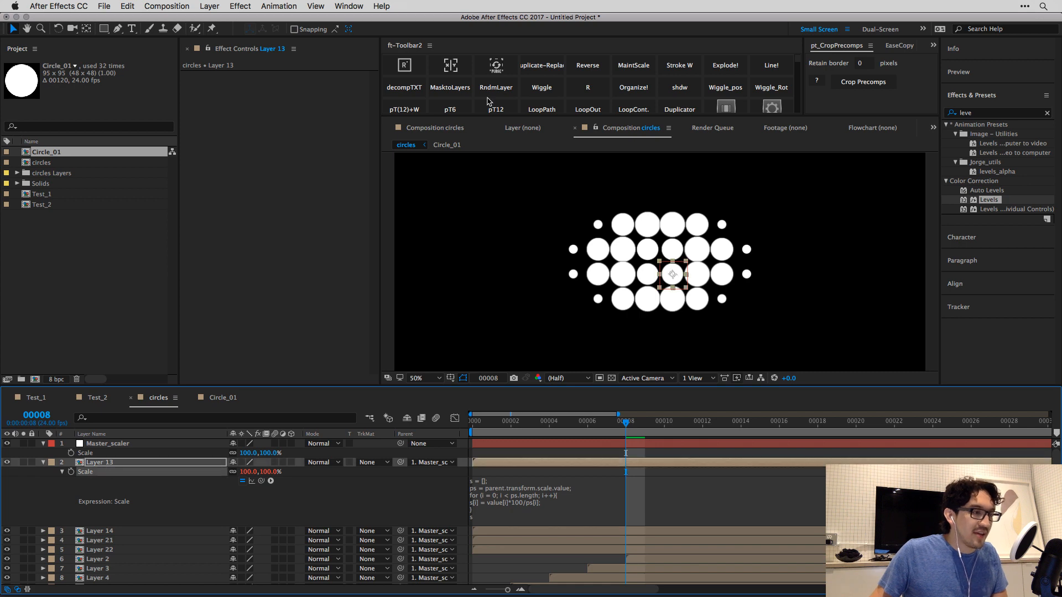
{"action": "left_click", "coordinate": [632, 73]}
{"action": "left_click", "coordinate": [493, 474]}
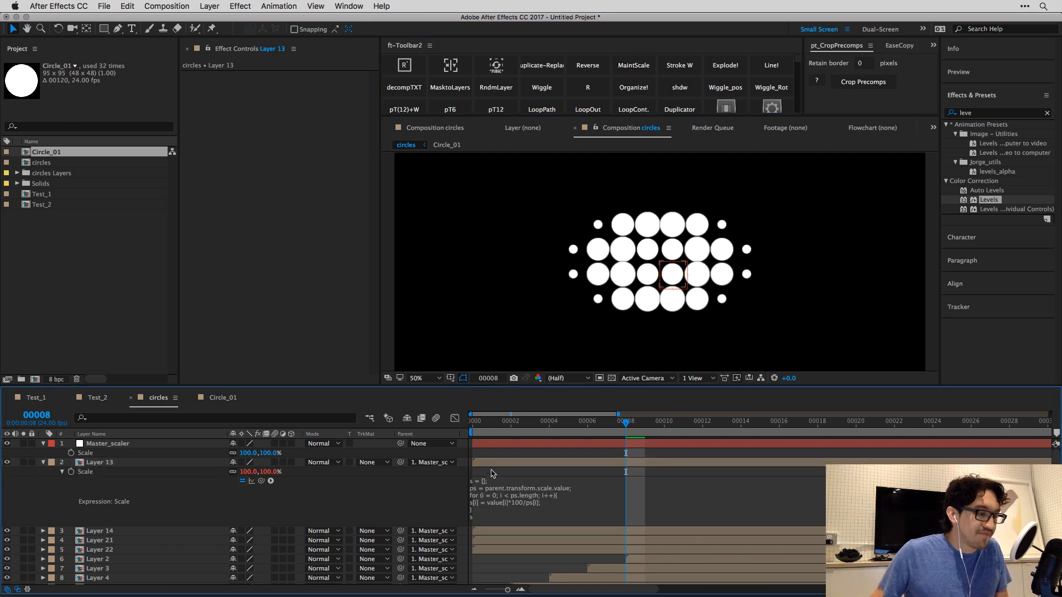
{"action": "left_click", "coordinate": [141, 475]}
{"action": "key", "text": "super+c"}
{"action": "scroll", "coordinate": [159, 497], "scroll_direction": "down", "scroll_amount": 6}
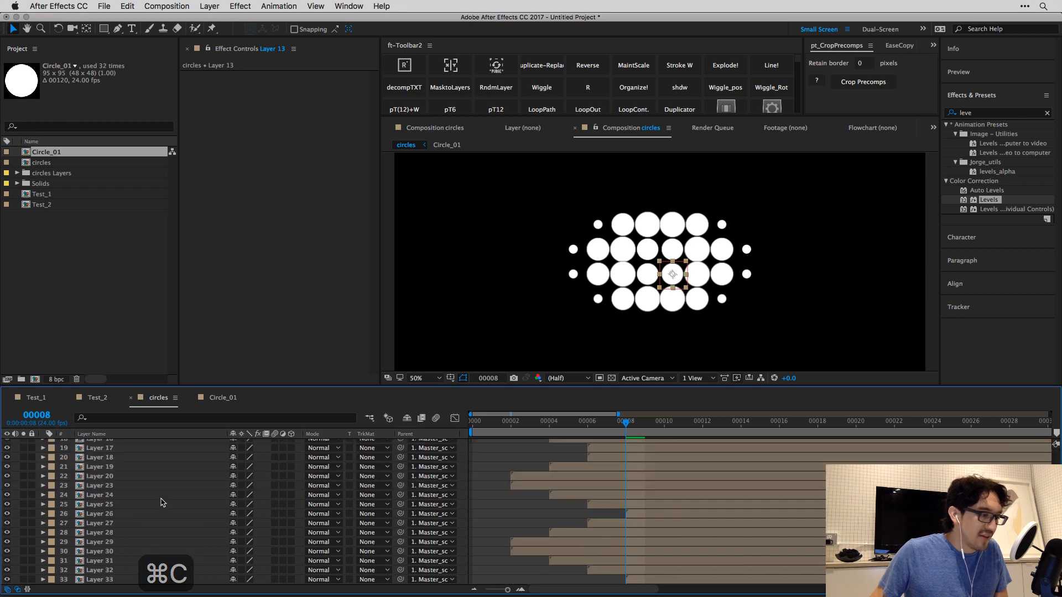
{"action": "key", "text": "super+a"}
{"action": "key", "text": "super+v"}
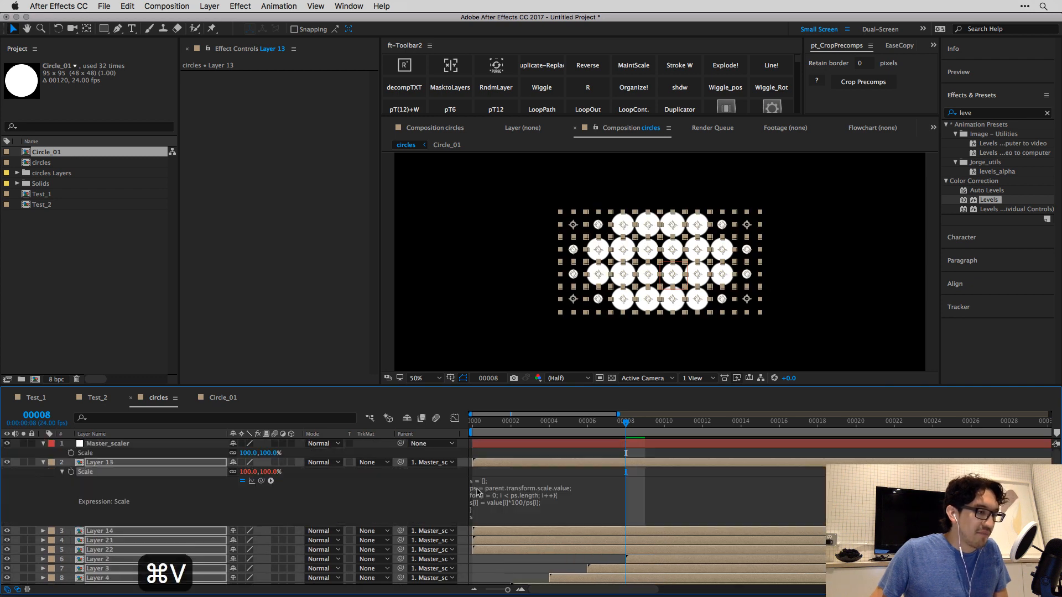
Test the circle spacing by changing Master_scaler's Scale to 292% and then 193%.
{"action": "left_click", "coordinate": [530, 461]}
{"action": "left_click", "coordinate": [530, 446]}
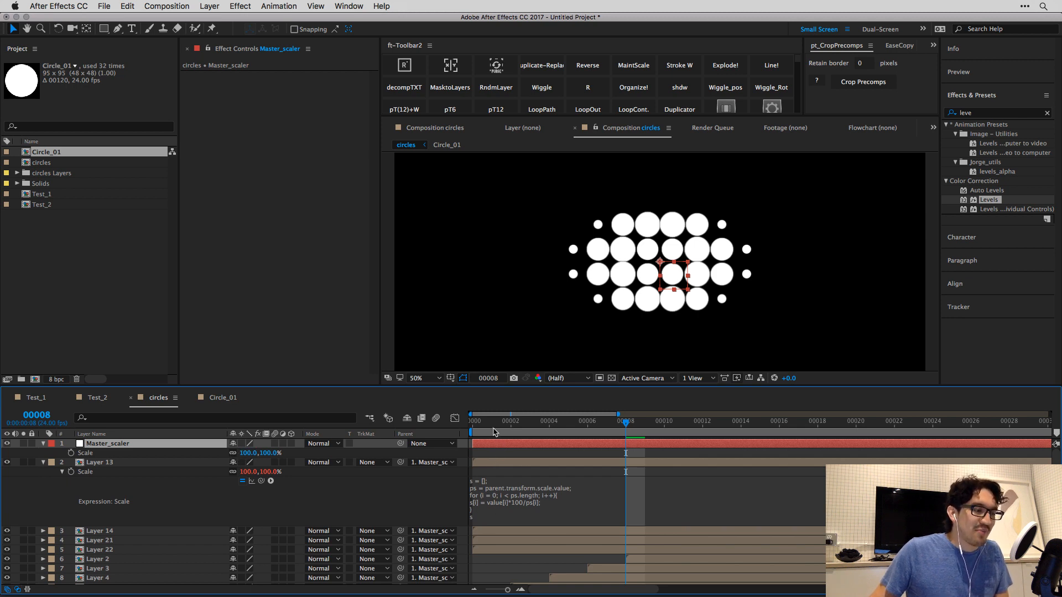
{"action": "left_click_drag", "start_coordinate": [245, 453], "coordinate": [399, 443]}
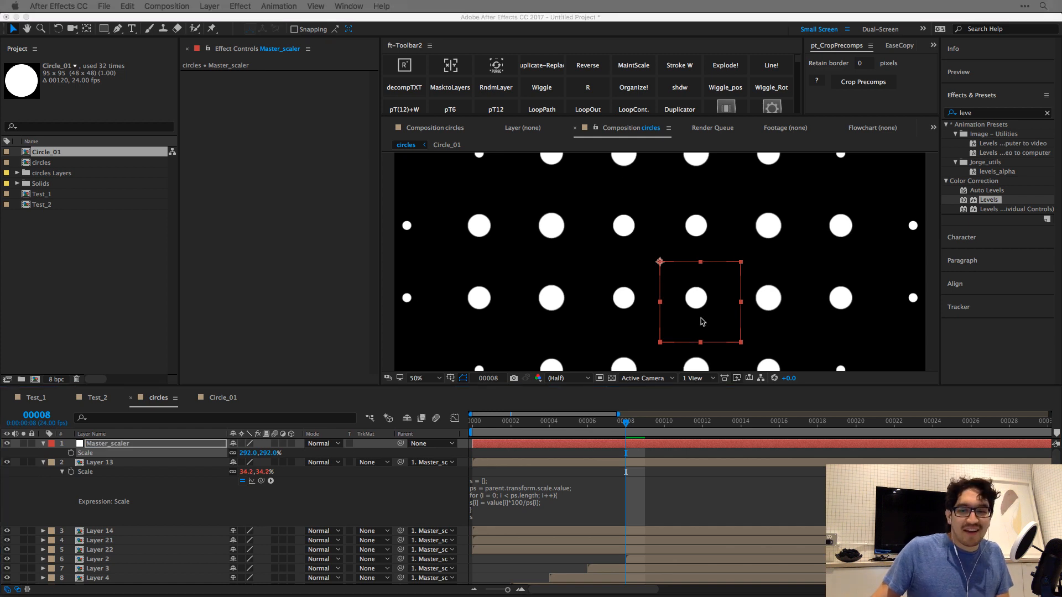
{"action": "left_click", "coordinate": [382, 457]}
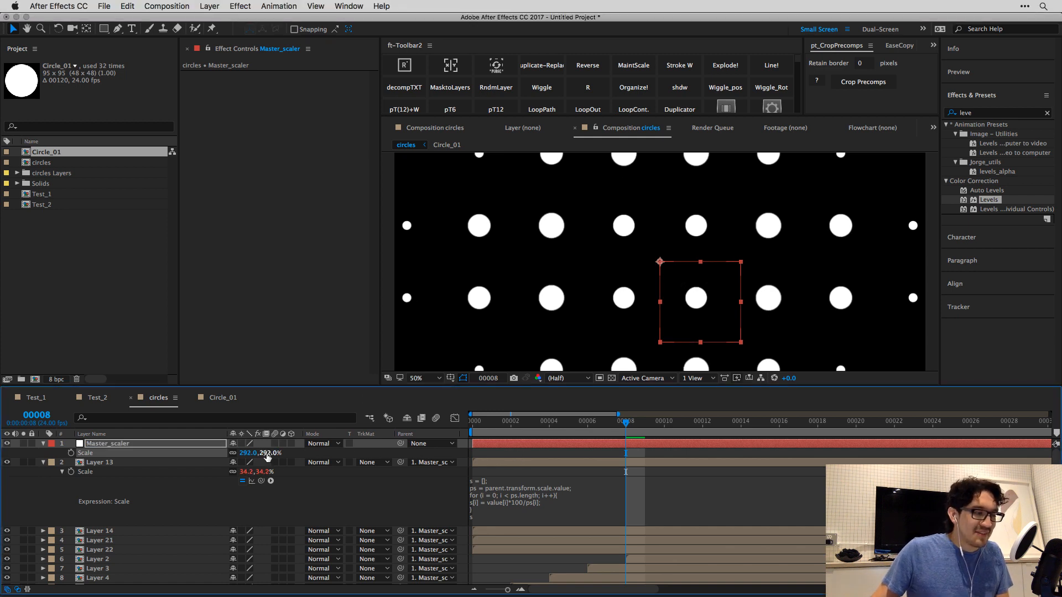
{"action": "left_click_drag", "start_coordinate": [268, 456], "coordinate": [224, 461]}
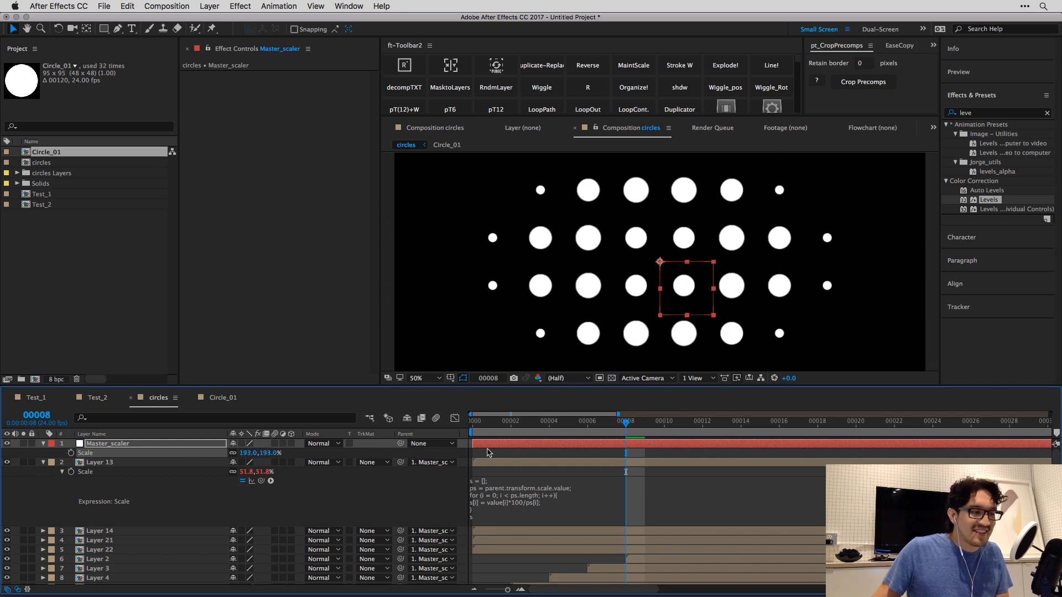
Return to frame 0, reset Master_scaler's Scale to 100%, and preview the animation.
{"action": "left_click_drag", "start_coordinate": [499, 430], "coordinate": [471, 430]}
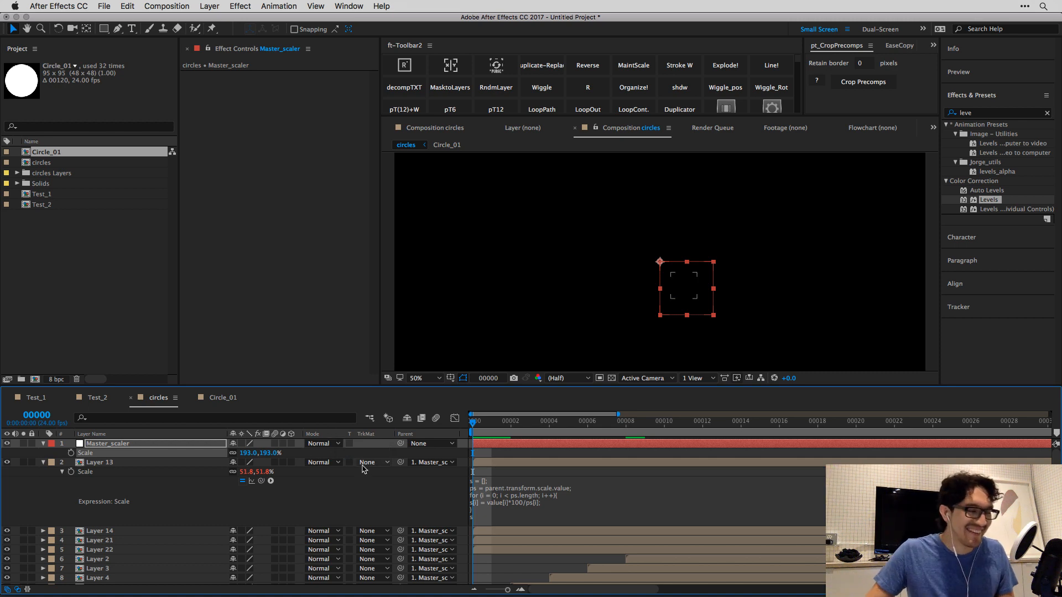
{"action": "left_click", "coordinate": [254, 452]}
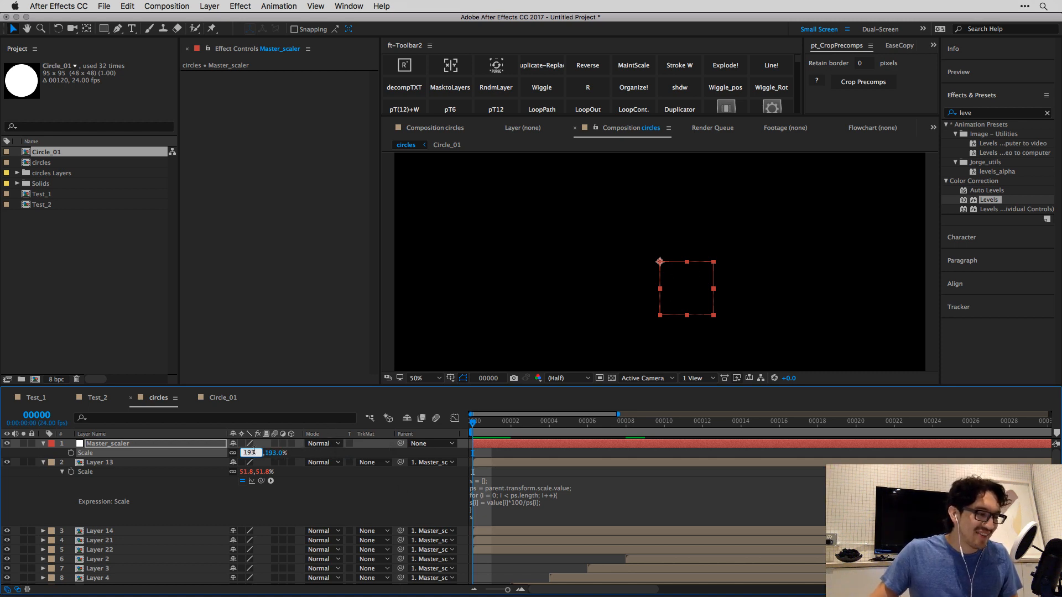
{"action": "key", "text": "Return"}
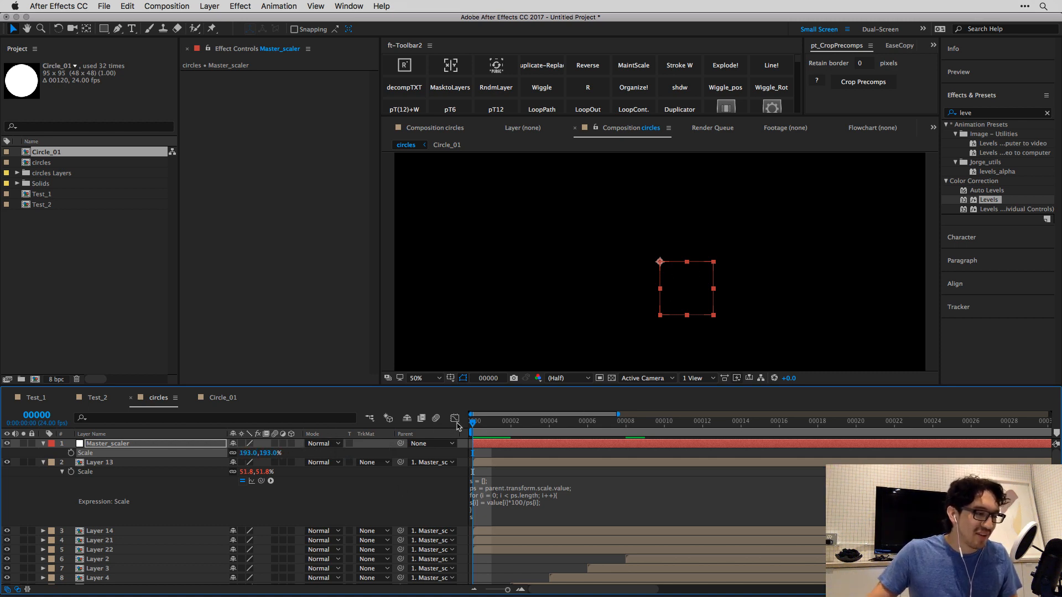
{"action": "left_click", "coordinate": [250, 453]}
{"action": "type", "text": "100"}
{"action": "key", "text": "Return"}
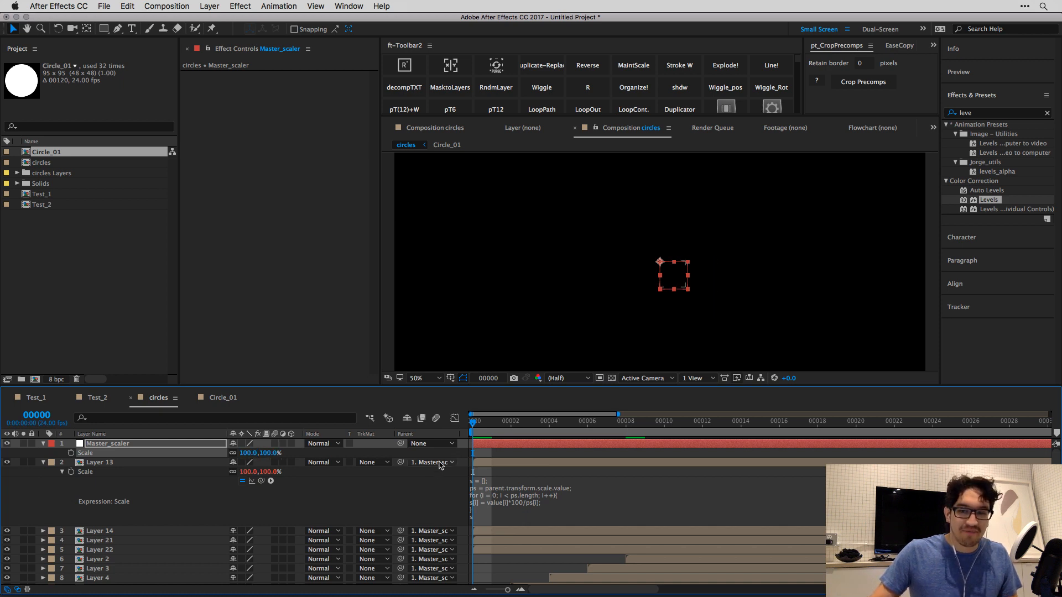
{"action": "key", "text": "space"}
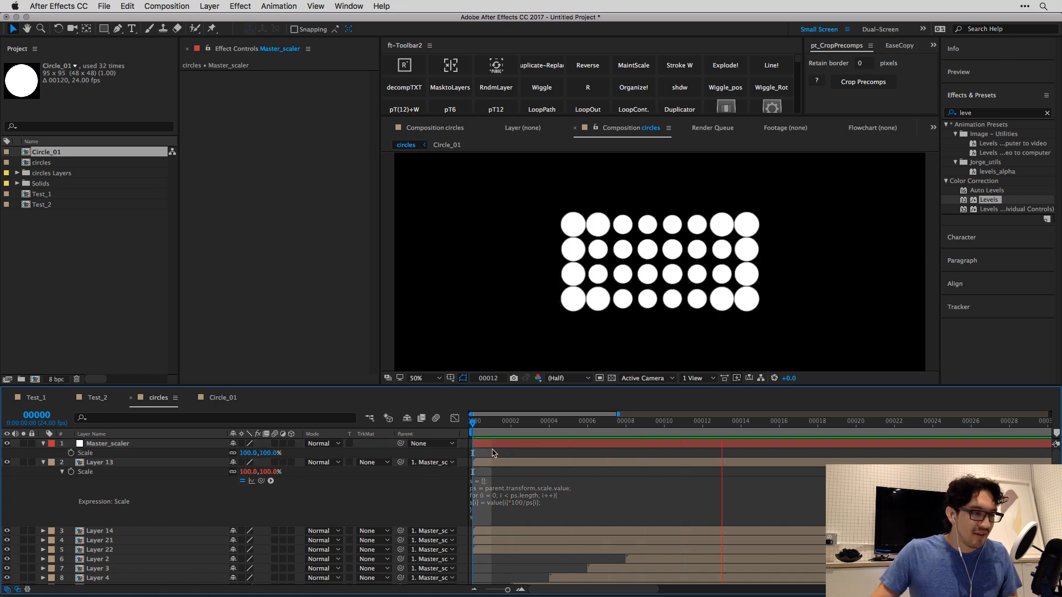
Keyframe Master_scaler's Scale at 100% on frame 13 and 78% on frame 18.
{"action": "left_click_drag", "start_coordinate": [505, 423], "coordinate": [725, 415]}
{"action": "left_click", "coordinate": [71, 453]}
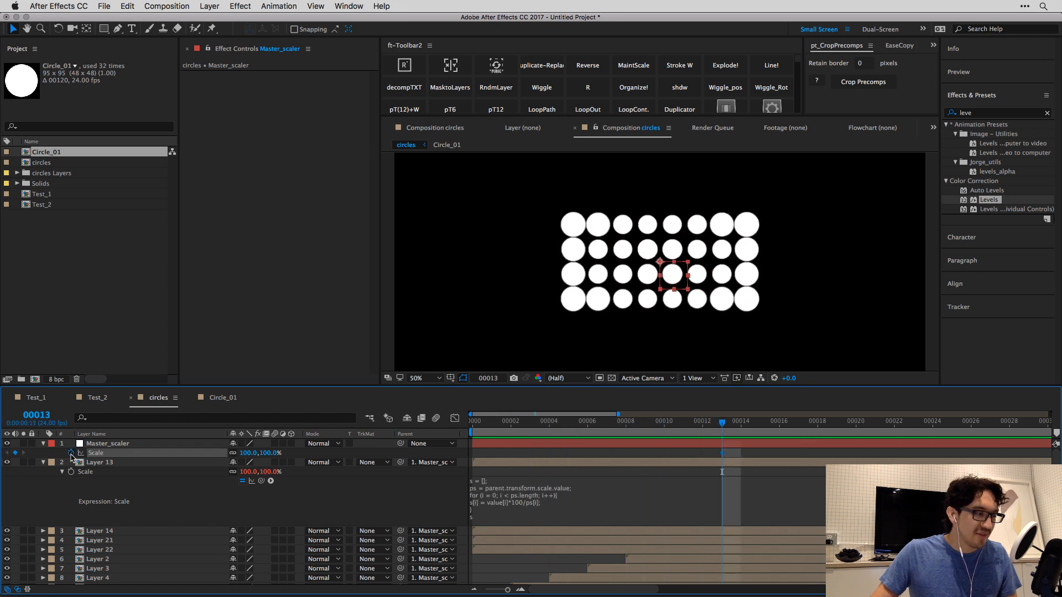
{"action": "left_click", "coordinate": [534, 442]}
{"action": "left_click_drag", "start_coordinate": [751, 425], "coordinate": [818, 424]}
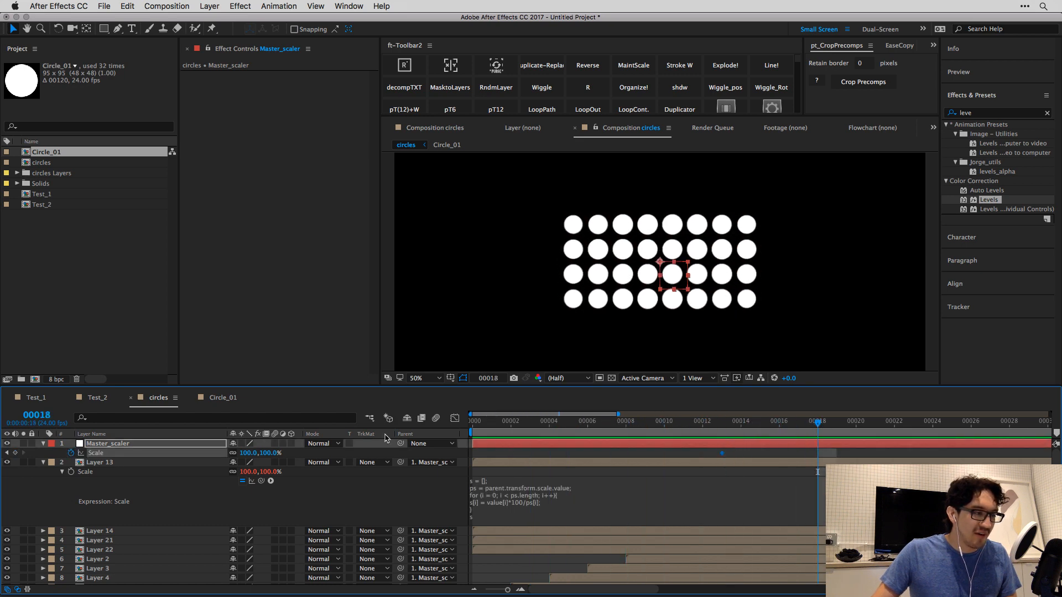
{"action": "left_click_drag", "start_coordinate": [262, 453], "coordinate": [255, 454]}
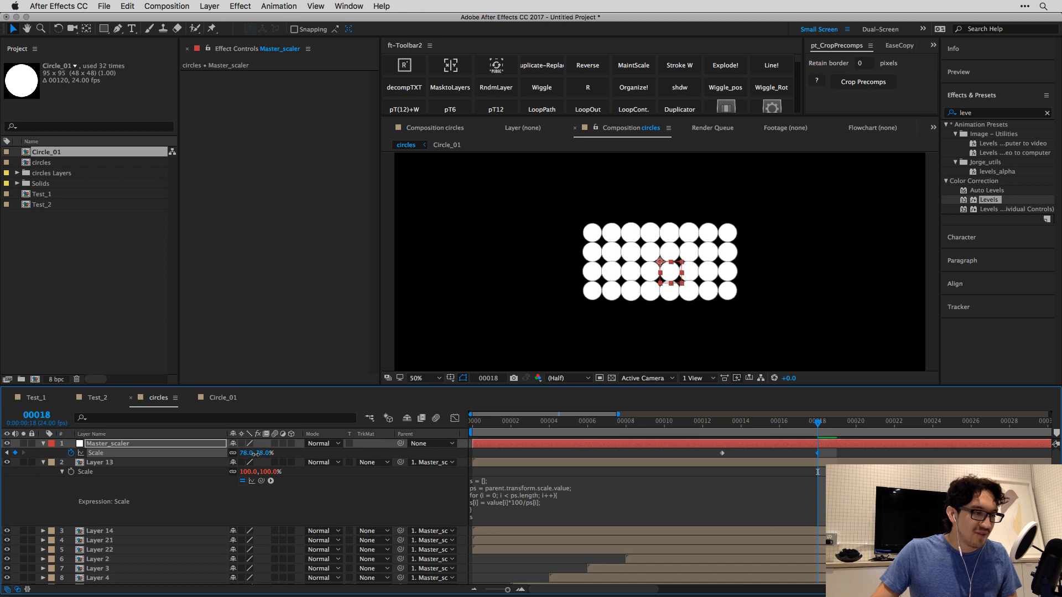
Add a Master_scaler Scale keyframe of 249% at frame 48.
{"action": "key", "text": "minus"}
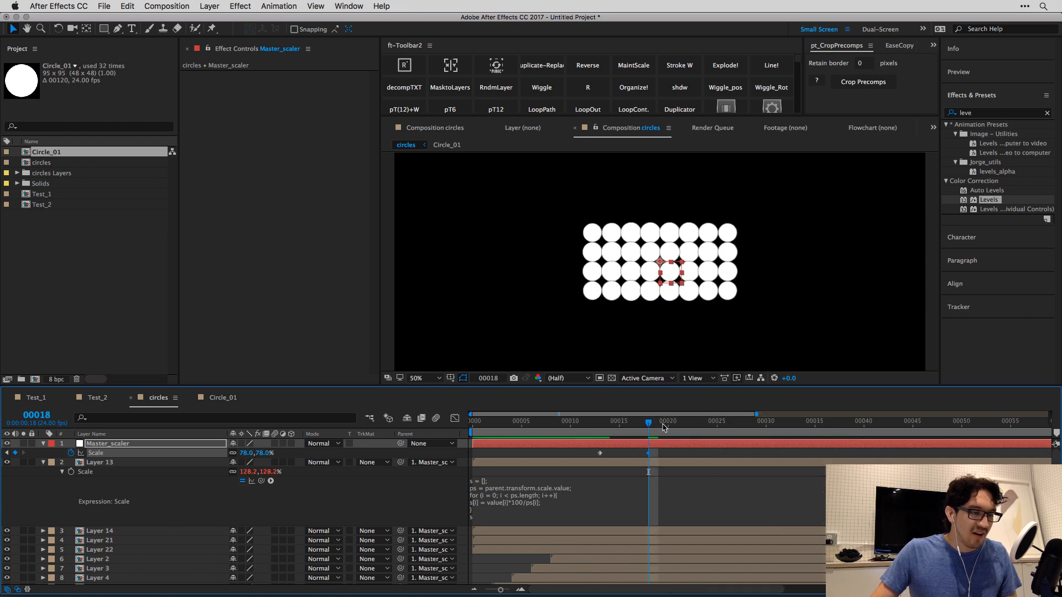
{"action": "key", "text": "space"}
{"action": "left_click_drag", "start_coordinate": [265, 454], "coordinate": [353, 450]}
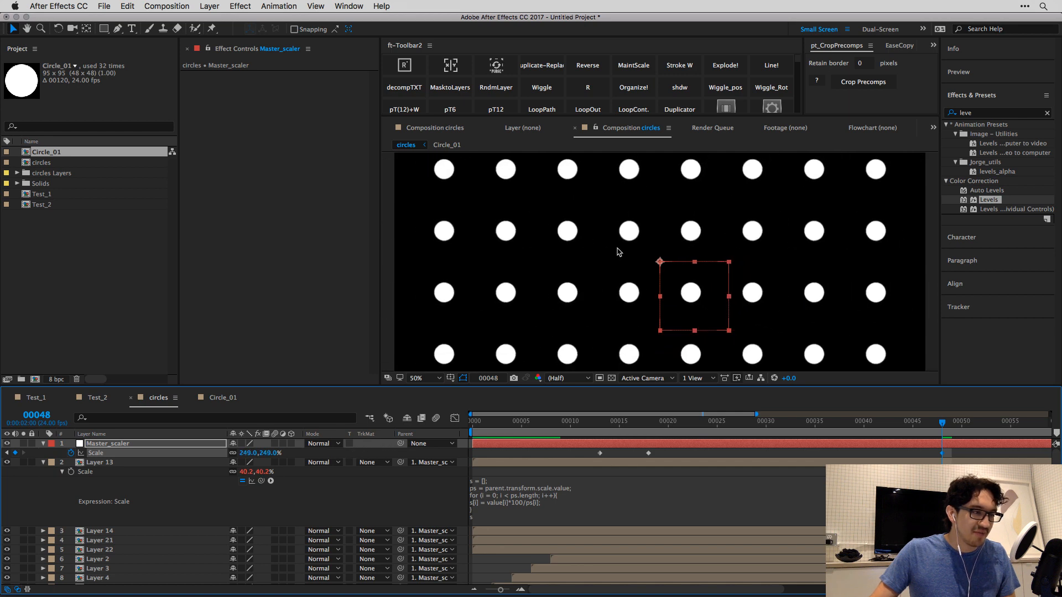
{"action": "key", "text": "comma"}
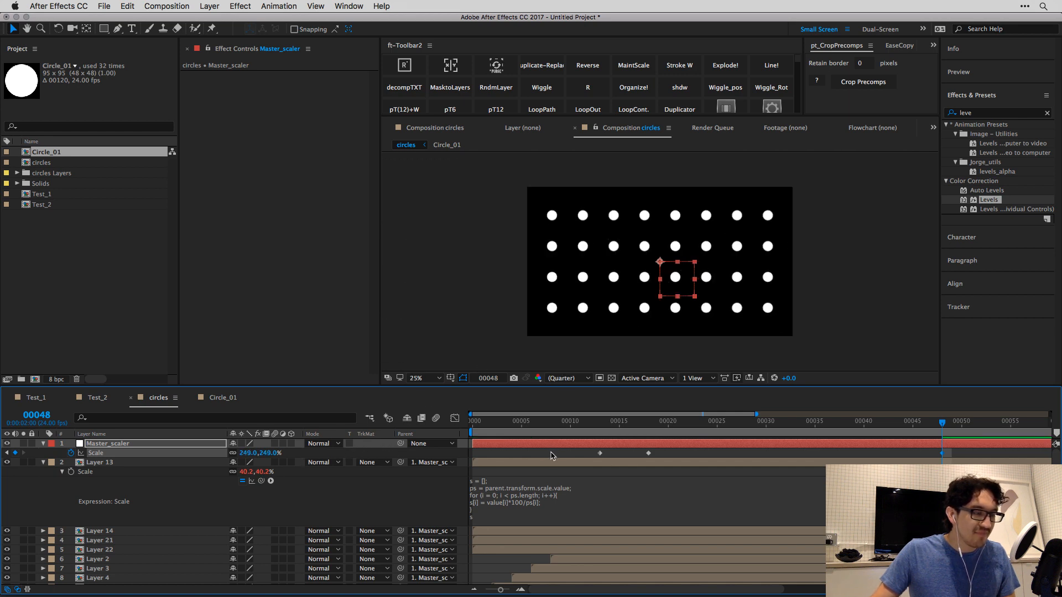
Unlink Master_scaler's Scale dimensions, set the frame 48 keyframe to 271% by 305%, and preview the animation.
{"action": "mouse_move", "coordinate": [241, 453]}
{"action": "left_mouse_down"}
{"action": "mouse_move", "coordinate": [257, 456]}
{"action": "mouse_move", "coordinate": [221, 458]}
{"action": "mouse_move", "coordinate": [239, 459]}
{"action": "left_mouse_up"}
{"action": "key", "text": "period"}
{"action": "key", "text": "comma"}
{"action": "key", "text": "comma"}
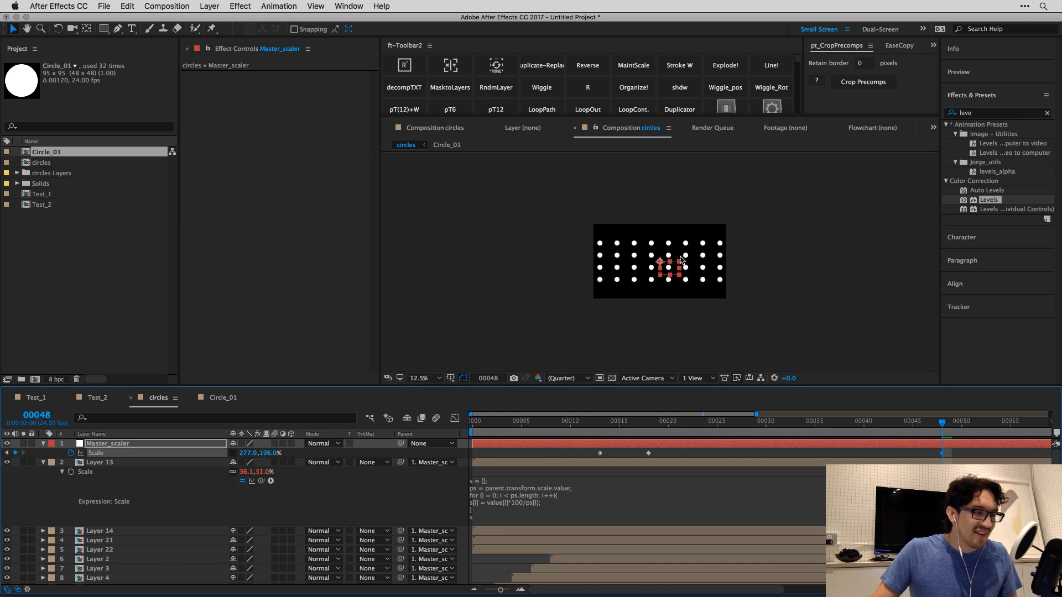
{"action": "key", "text": "period"}
{"action": "left_click_drag", "start_coordinate": [276, 454], "coordinate": [324, 443]}
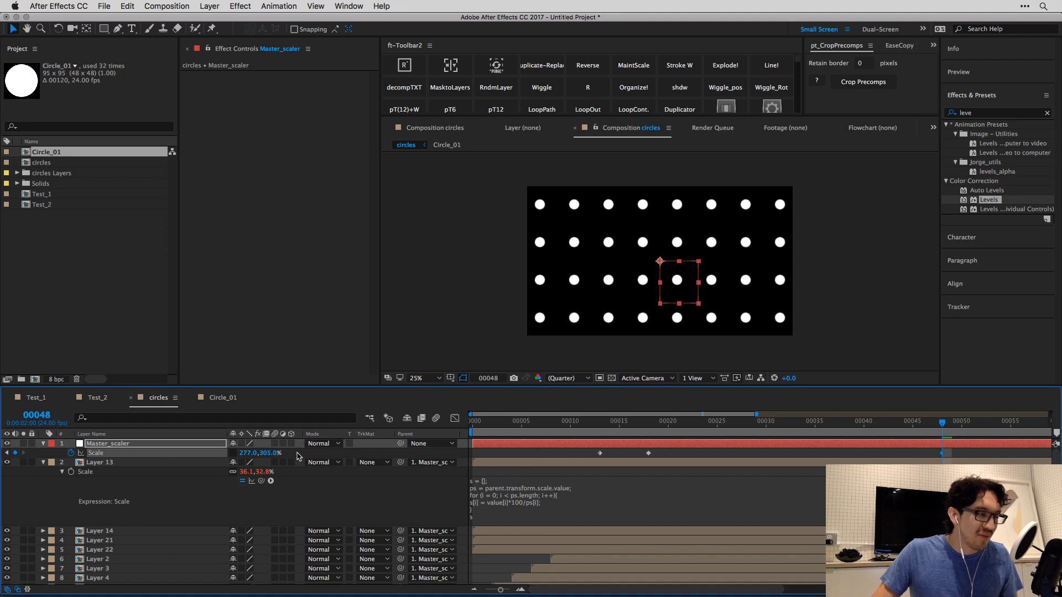
{"action": "left_click_drag", "start_coordinate": [242, 454], "coordinate": [240, 455]}
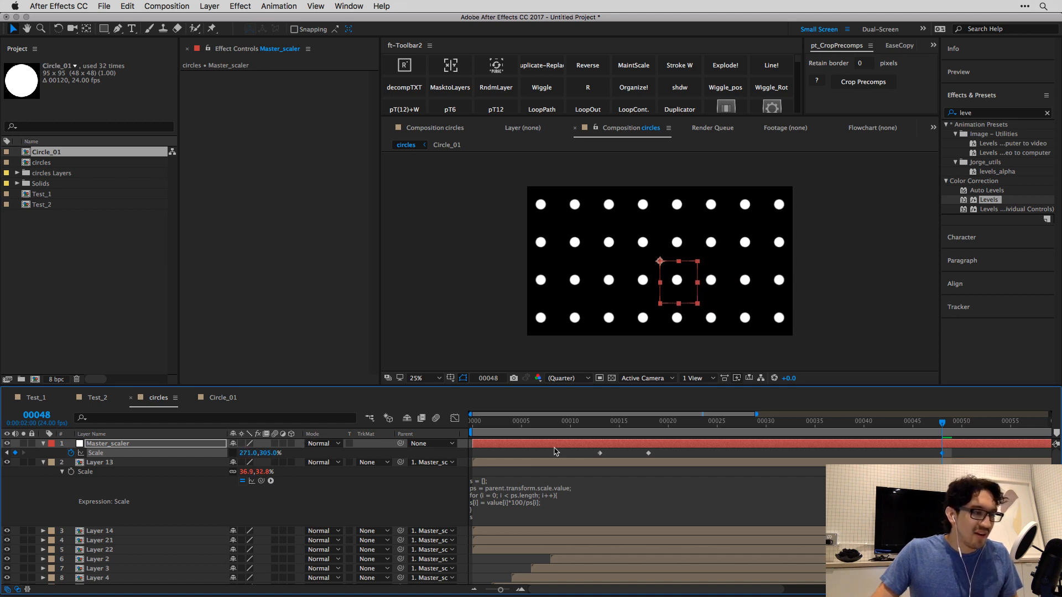
{"action": "key", "text": "space"}
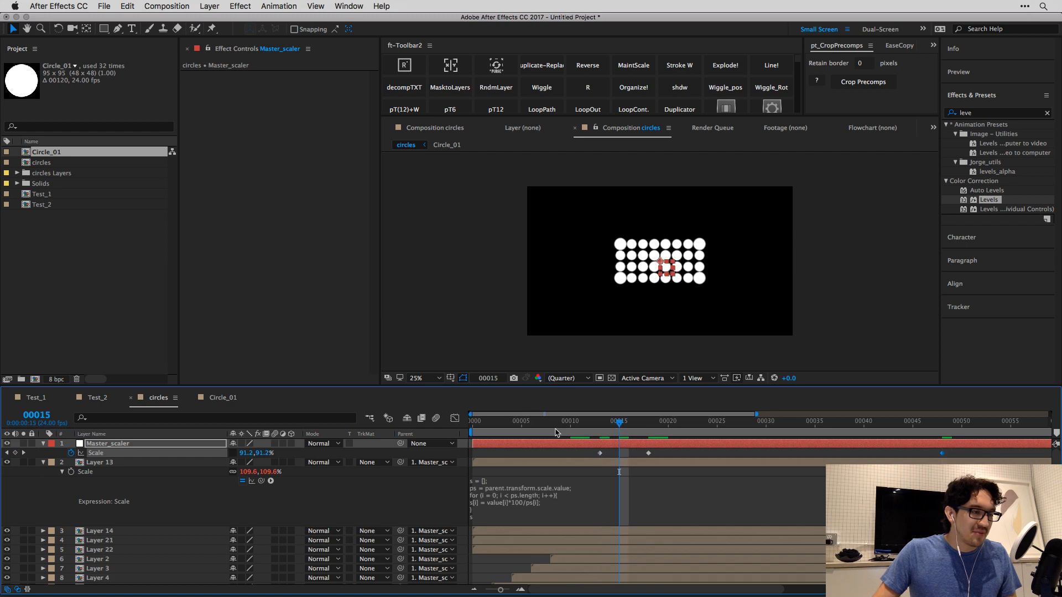
Easy-ease all of Master_scaler's Scale keyframes and lengthen both ease handles of the frame 18 keyframe in the value graph.
{"action": "left_click", "coordinate": [455, 419]}
{"action": "scroll", "coordinate": [660, 540], "scroll_direction": "up", "scroll_amount": 2}
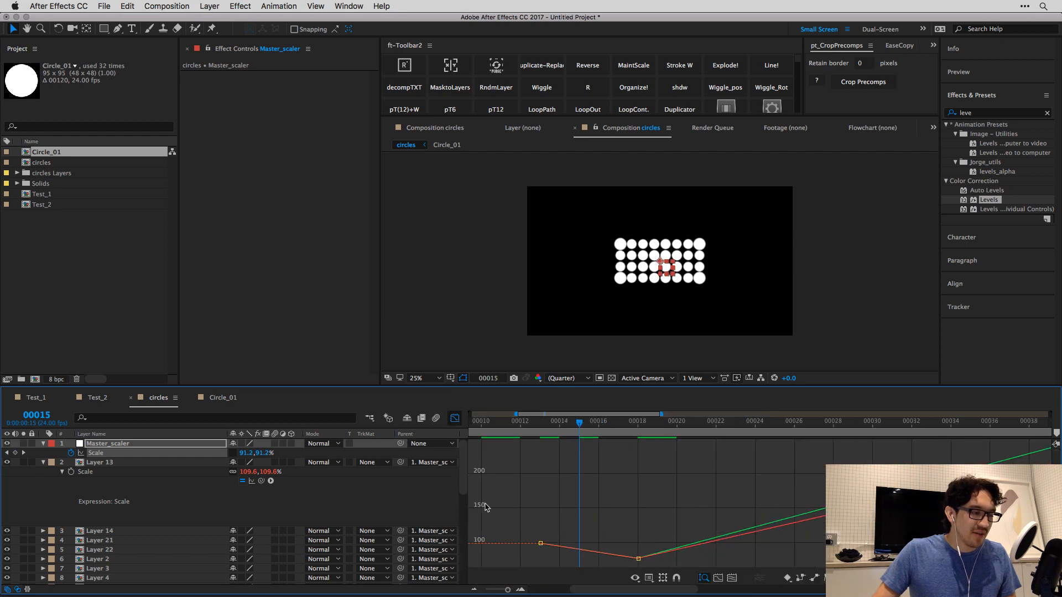
{"action": "scroll", "coordinate": [628, 508], "scroll_direction": "down", "scroll_amount": 2}
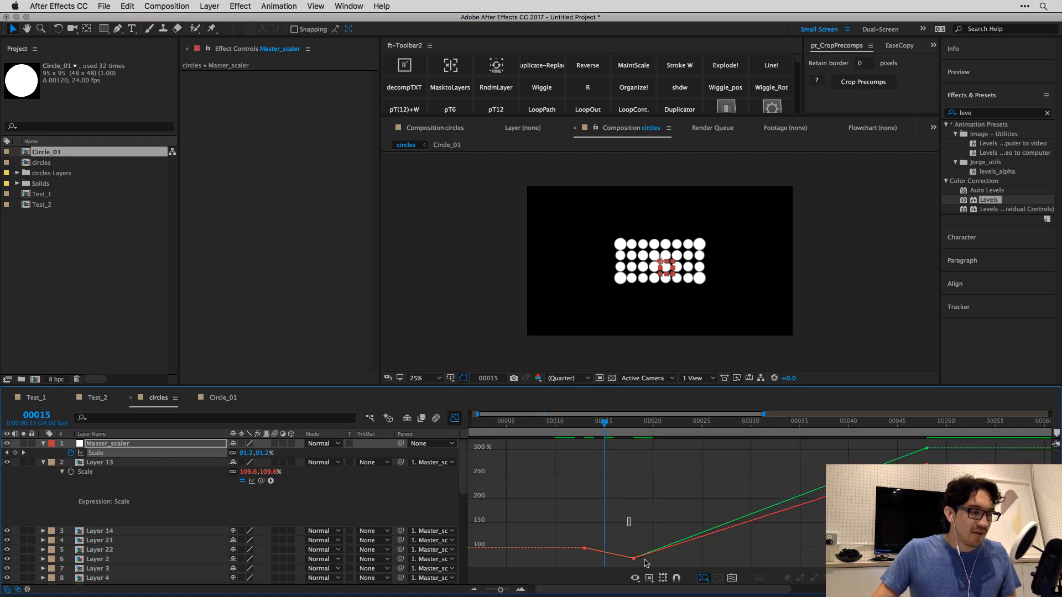
{"action": "left_click_drag", "start_coordinate": [560, 441], "coordinate": [940, 570]}
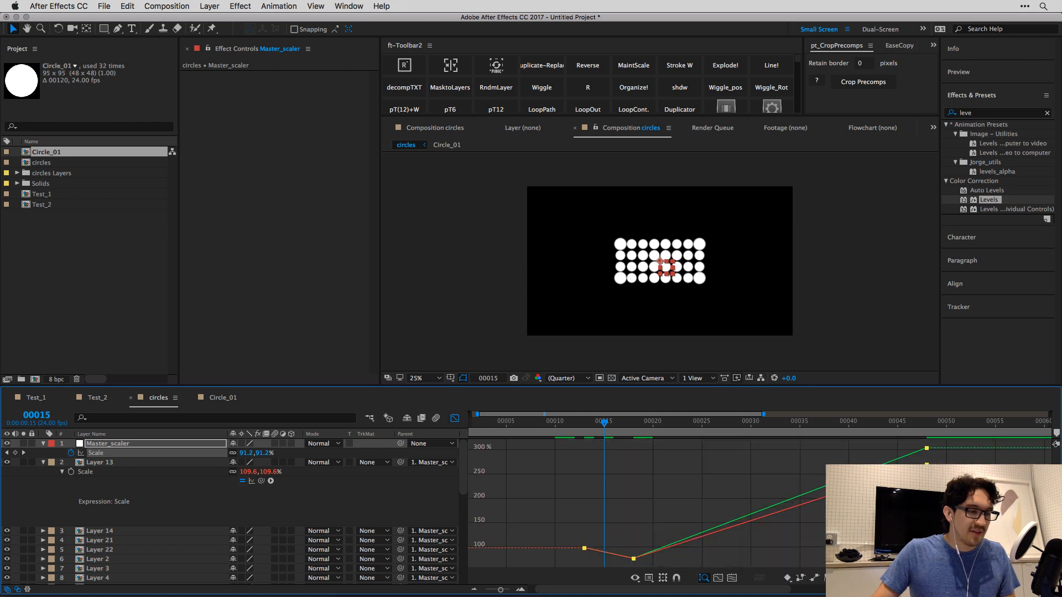
{"action": "key", "text": "F9"}
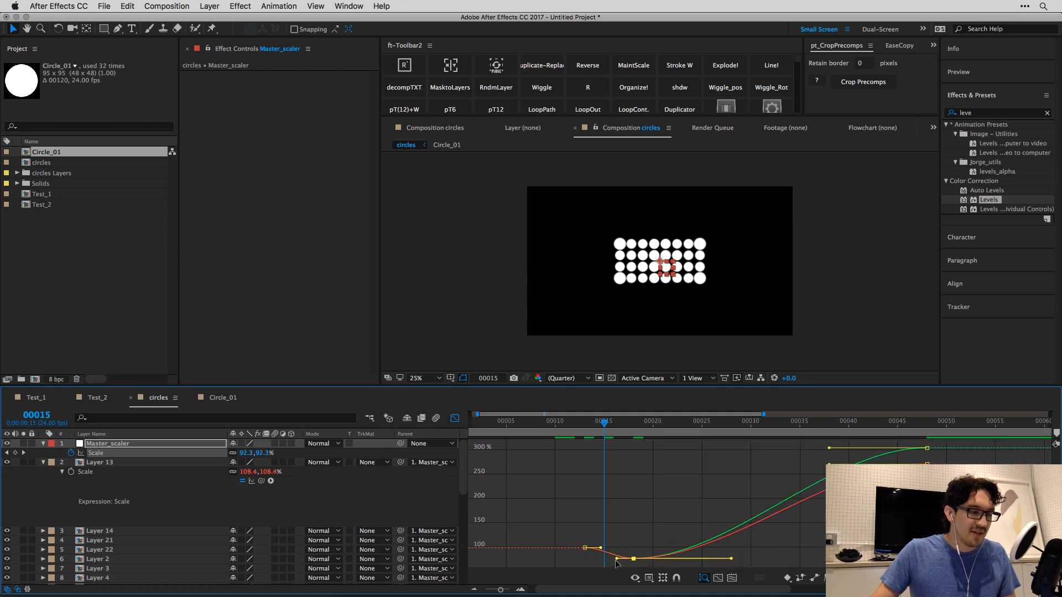
{"action": "left_click_drag", "start_coordinate": [616, 559], "coordinate": [601, 558]}
{"action": "left_click_drag", "start_coordinate": [730, 559], "coordinate": [739, 559]}
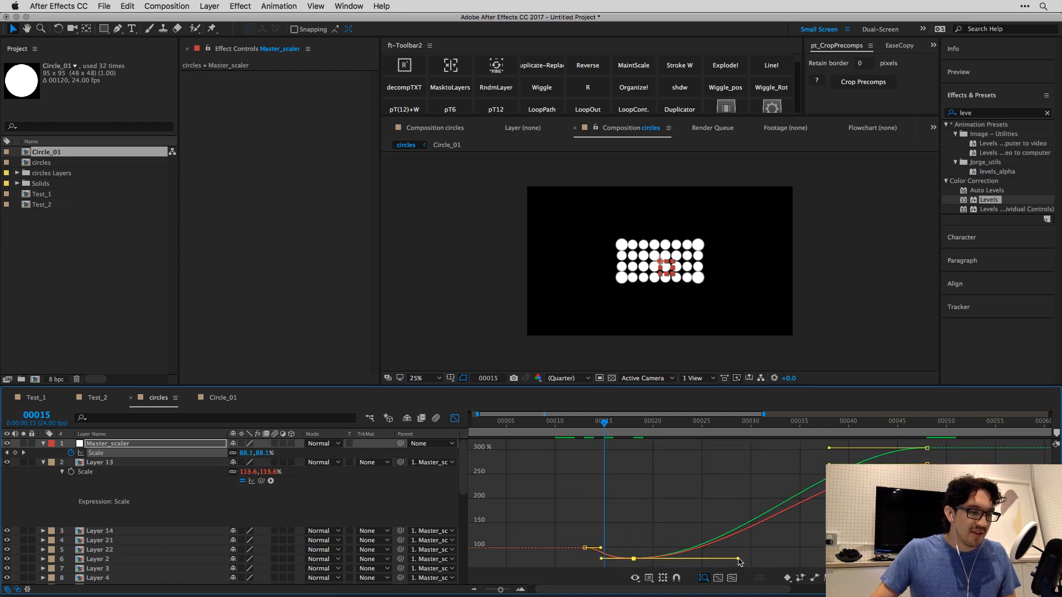
Extend the last Scale keyframe's incoming ease handle all the way back to the frame 18 keyframe and preview the animation.
{"action": "left_click", "coordinate": [927, 448]}
{"action": "left_click_drag", "start_coordinate": [830, 448], "coordinate": [472, 456]}
{"action": "left_click", "coordinate": [454, 419]}
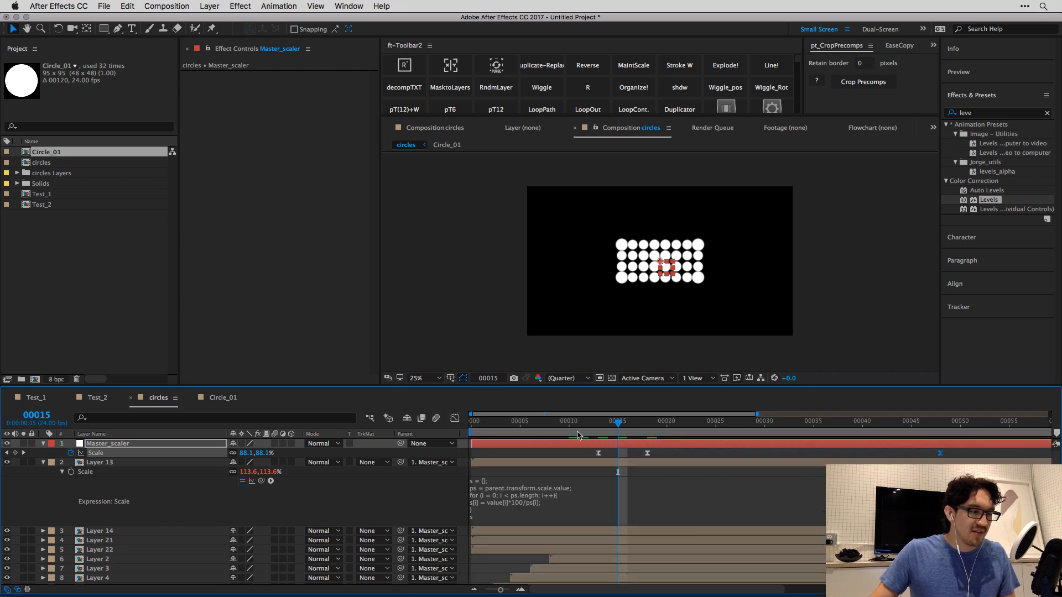
{"action": "key", "text": "space"}
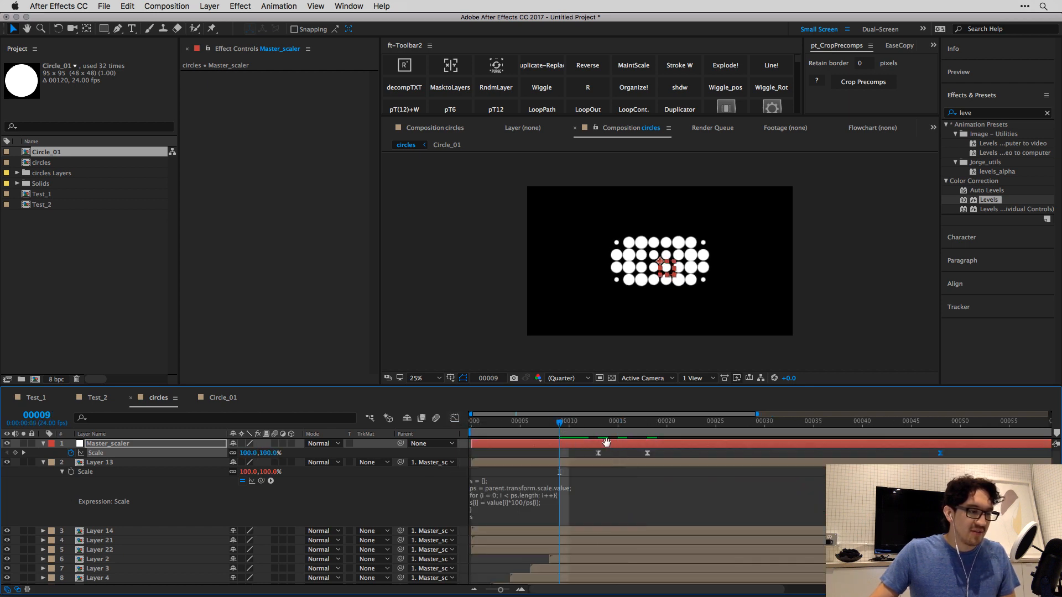
Move Master_scaler's last Scale keyframe to frame 36 and check the resulting value curve.
{"action": "left_click", "coordinate": [881, 436]}
{"action": "left_click_drag", "start_coordinate": [940, 453], "coordinate": [822, 454]}
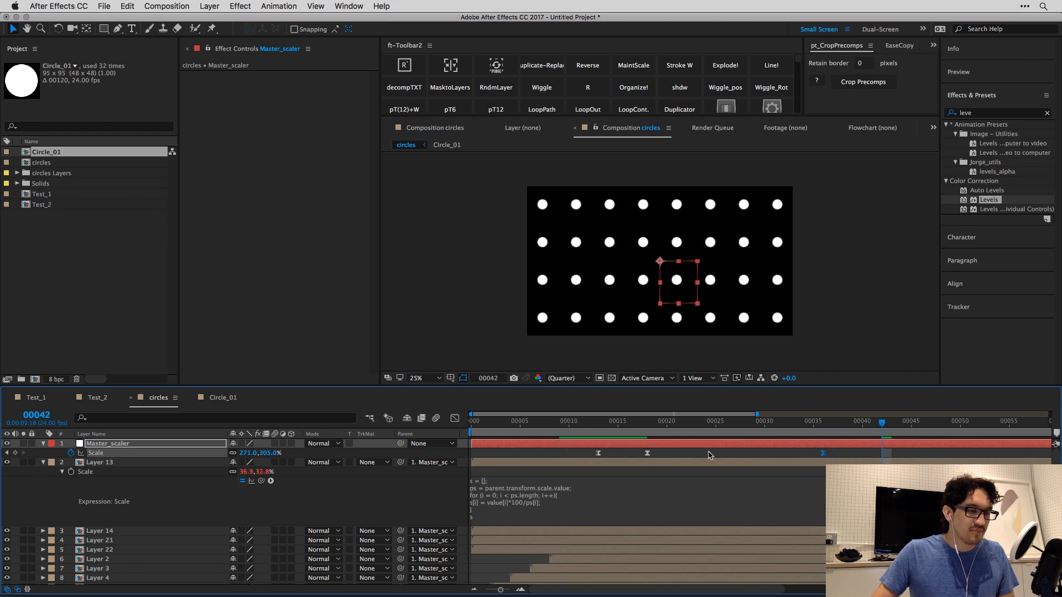
{"action": "left_click", "coordinate": [647, 454]}
{"action": "left_click", "coordinate": [454, 420]}
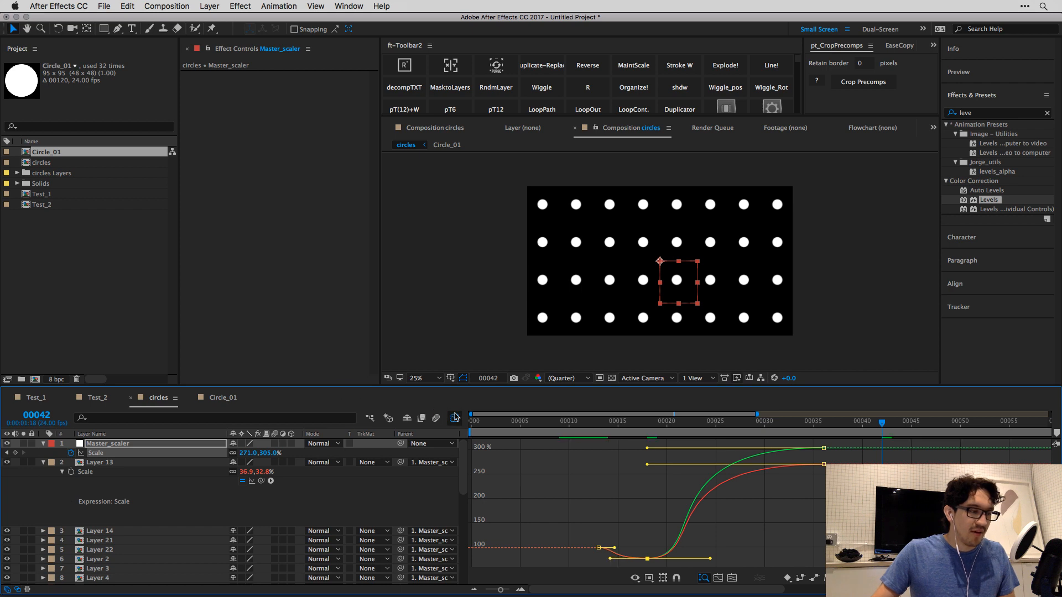
{"action": "left_click", "coordinate": [455, 420]}
Collapse the properties of all layers and preview the animation from frame 0.
{"action": "key", "text": "Home"}
{"action": "key", "text": "super+a"}
{"action": "key", "text": "u"}
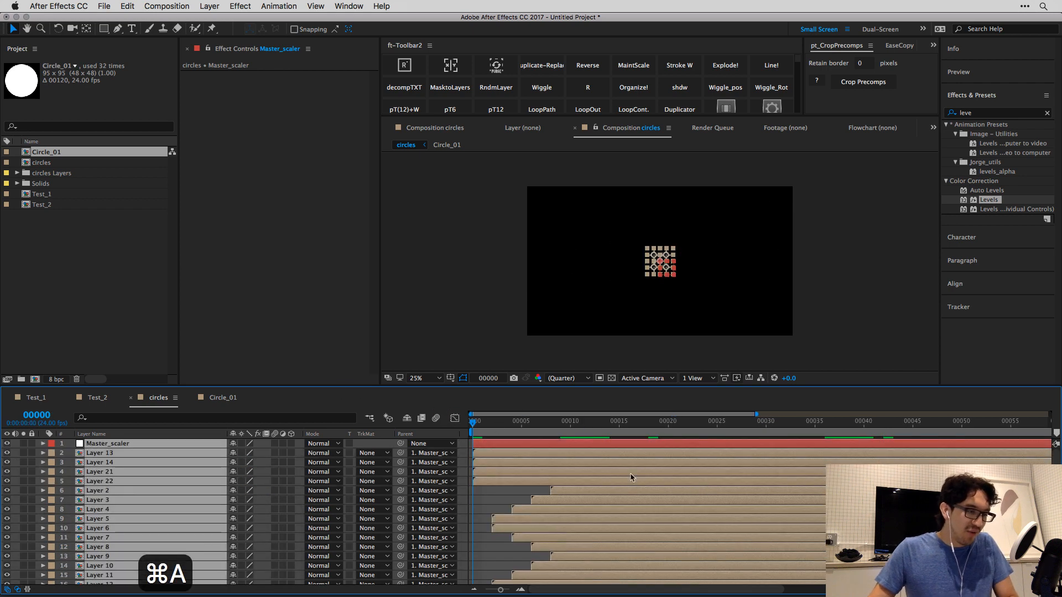
{"action": "left_click", "coordinate": [505, 492]}
{"action": "key", "text": "space"}
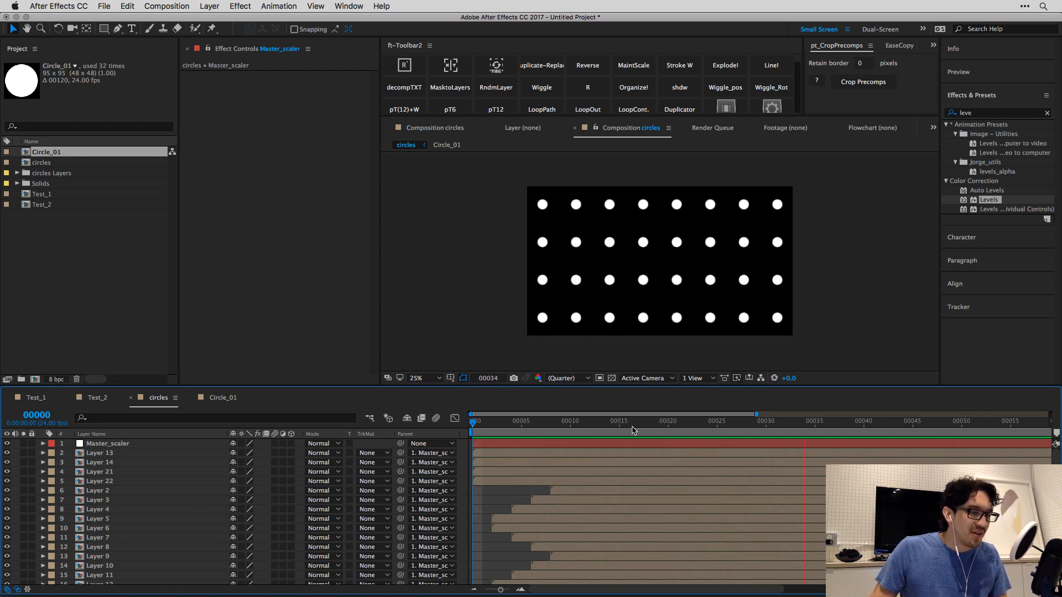
Open the Circle_01 precomp and add a comp-sized royal blue solid above the circle layer.
{"action": "left_click", "coordinate": [622, 445]}
{"action": "double_click", "coordinate": [634, 455]}
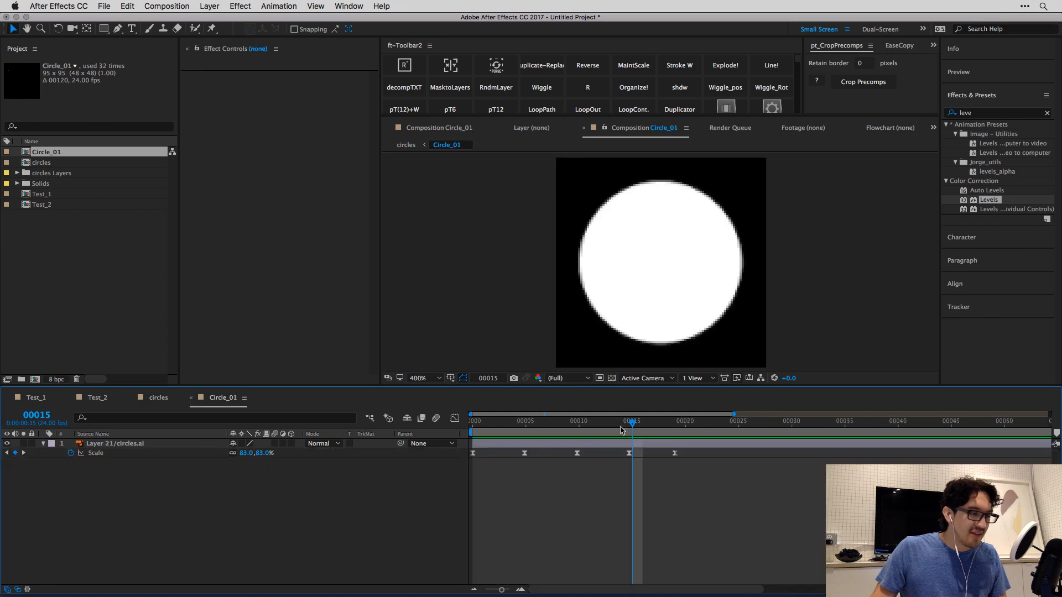
{"action": "left_click", "coordinate": [584, 501]}
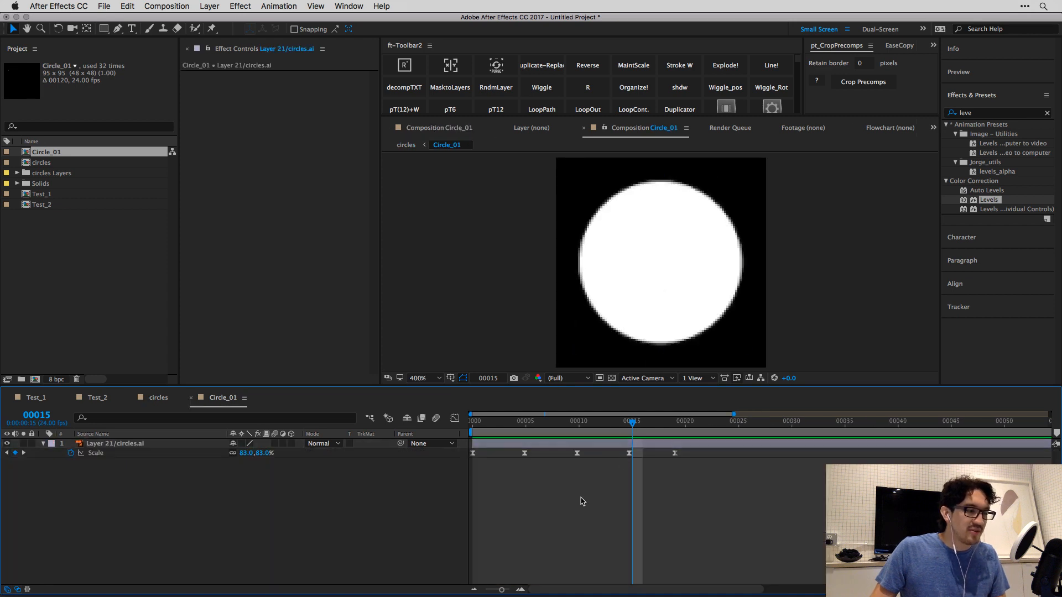
{"action": "left_click", "coordinate": [547, 444]}
{"action": "key", "text": "super+y"}
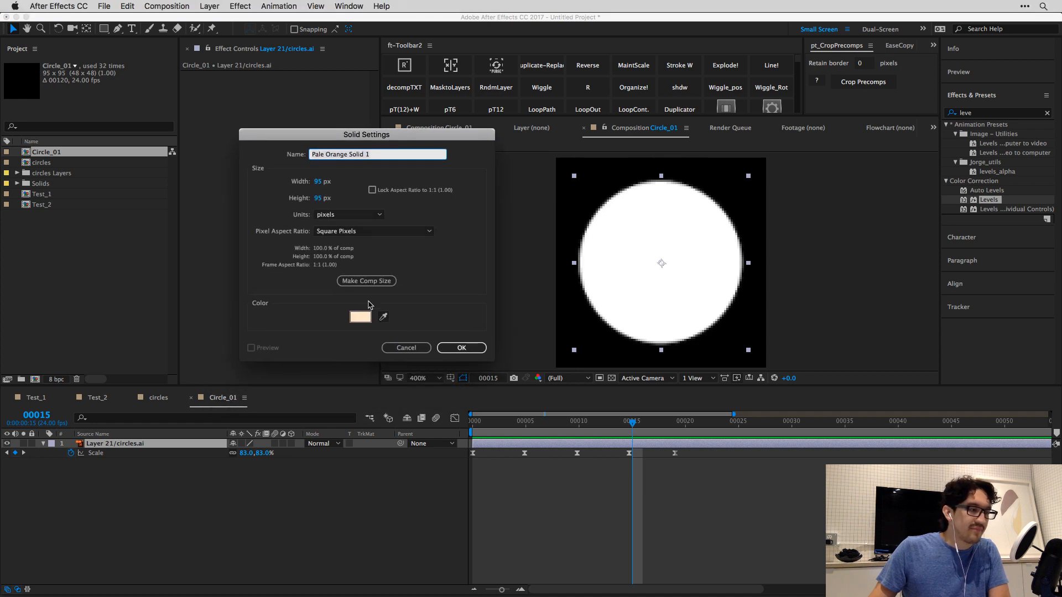
{"action": "left_click", "coordinate": [360, 317]}
{"action": "left_click_drag", "start_coordinate": [506, 193], "coordinate": [498, 169]}
{"action": "key", "text": "Return"}
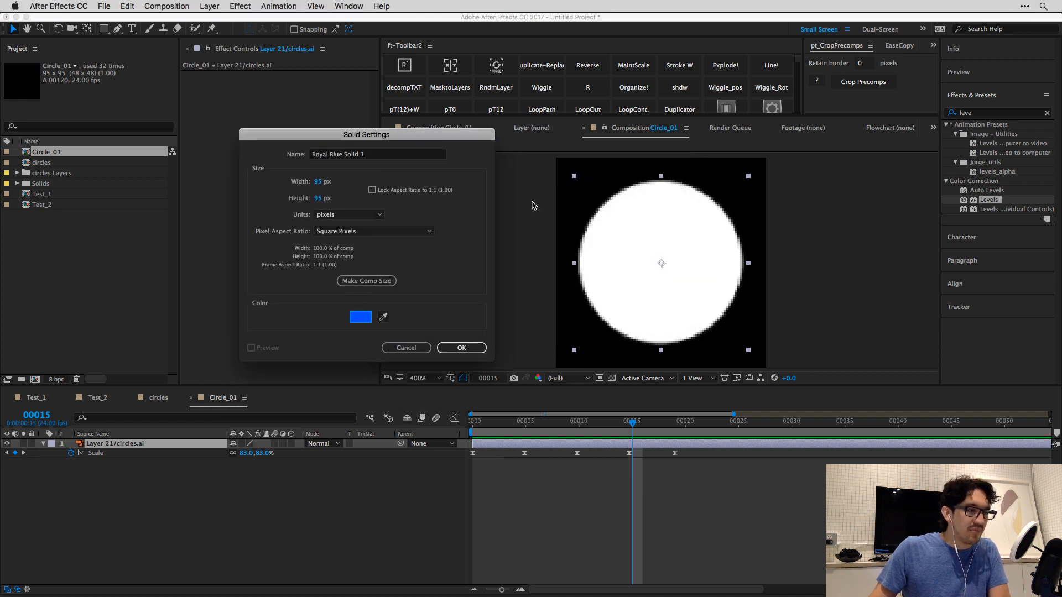
{"action": "key", "text": "Return"}
Position the blue solid over the left half of the circle and make it preserve the underlying transparency.
{"action": "left_click_drag", "start_coordinate": [673, 289], "coordinate": [504, 343]}
{"action": "left_click", "coordinate": [348, 444]}
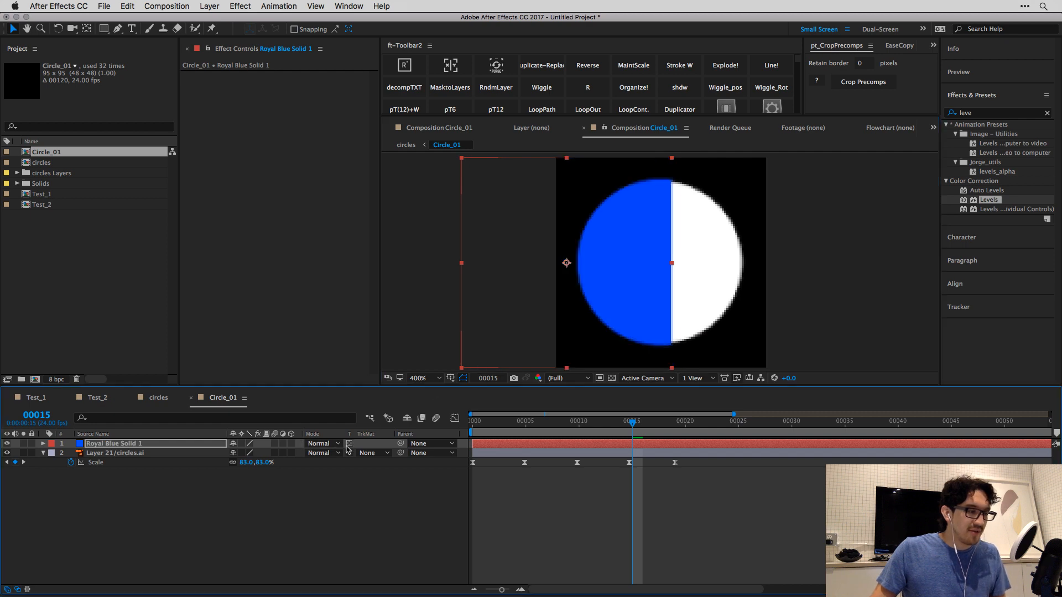
{"action": "mouse_move", "coordinate": [592, 318]}
{"action": "left_mouse_down"}
{"action": "mouse_move", "coordinate": [562, 318]}
{"action": "mouse_move", "coordinate": [578, 312]}
{"action": "left_mouse_up"}
{"action": "left_click", "coordinate": [576, 529]}
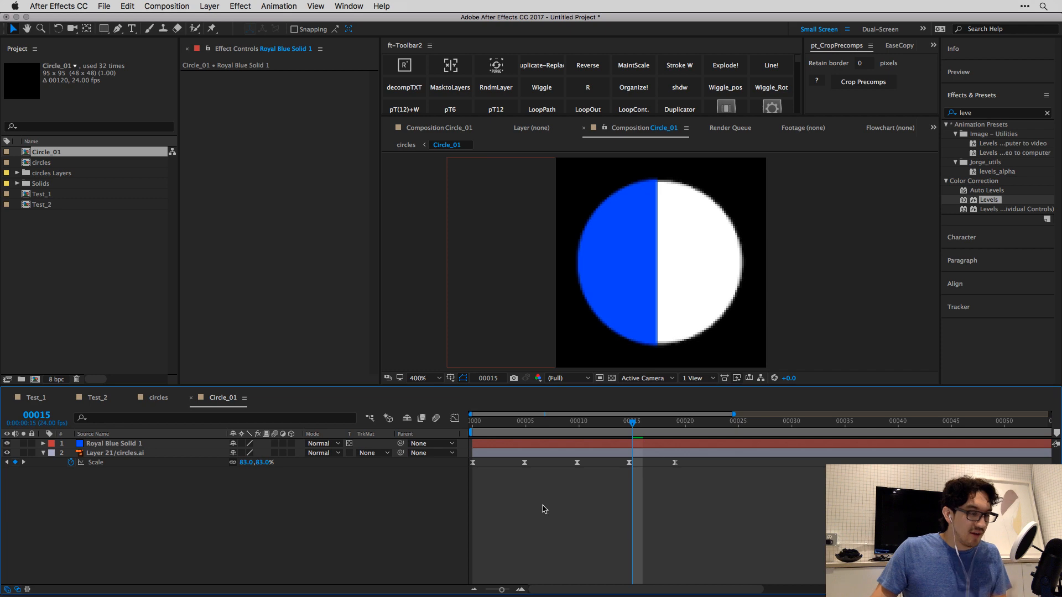
Return to the circles composition and reveal Master_scaler's Rotation property at frame 13.
{"action": "key", "text": "Tab"}
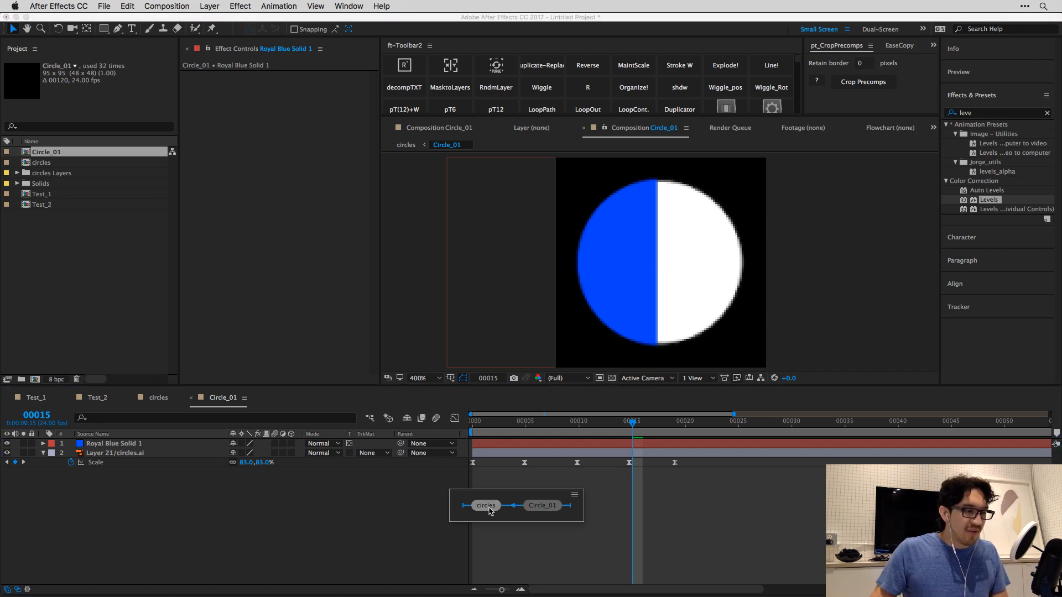
{"action": "left_click", "coordinate": [489, 506]}
{"action": "key", "text": "period"}
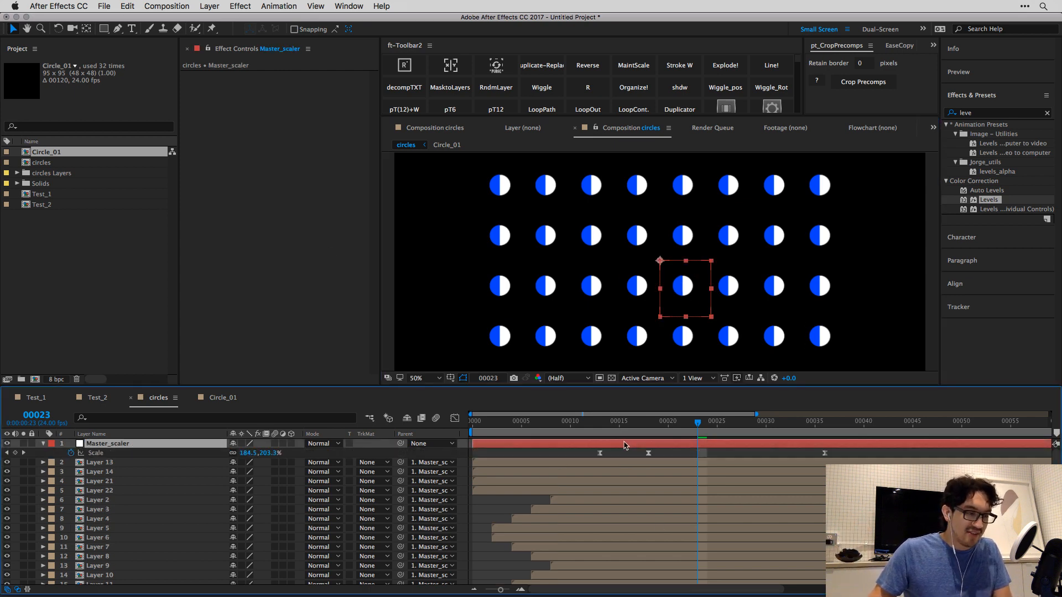
{"action": "key", "text": "u"}
{"action": "left_click_drag", "start_coordinate": [637, 426], "coordinate": [603, 432]}
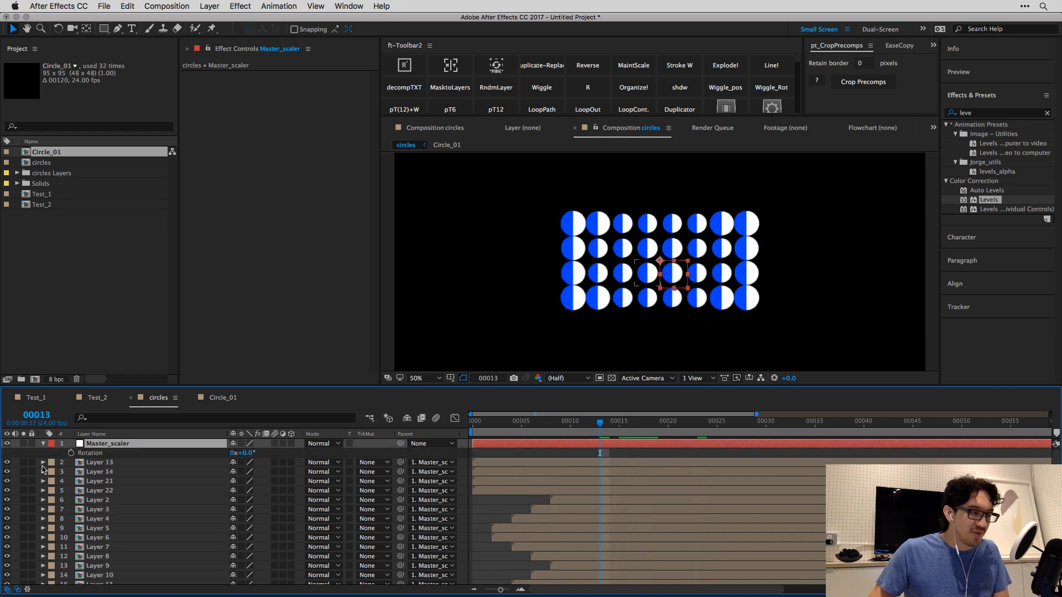
Switch to Chrome, open the recently visited Instagram post of the character-pattern animation, play it as reference, and return to After Effects.
{"action": "key", "text": "super+Tab"}
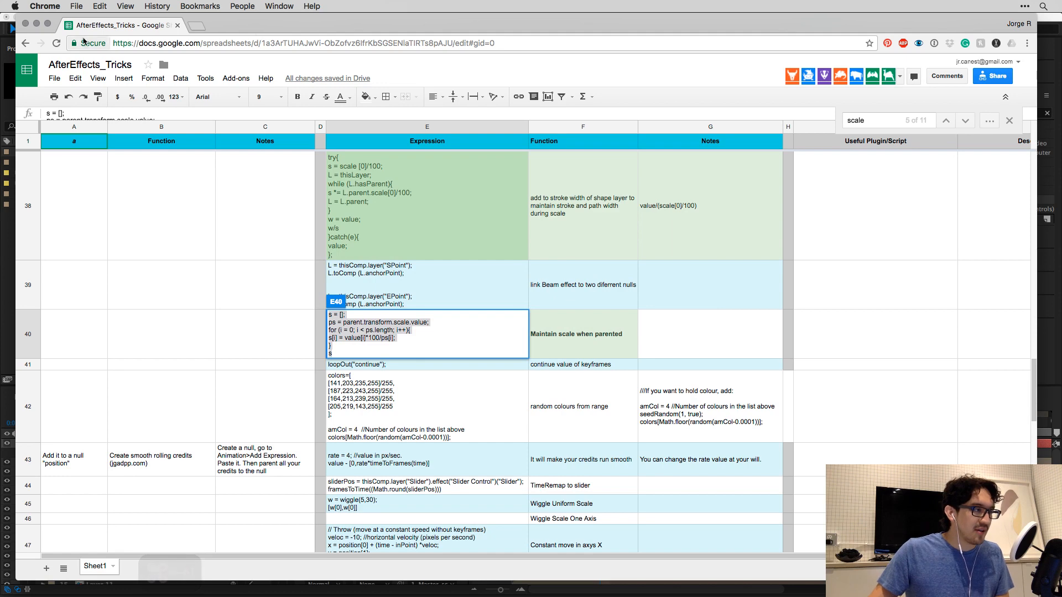
{"action": "left_click", "coordinate": [157, 6]}
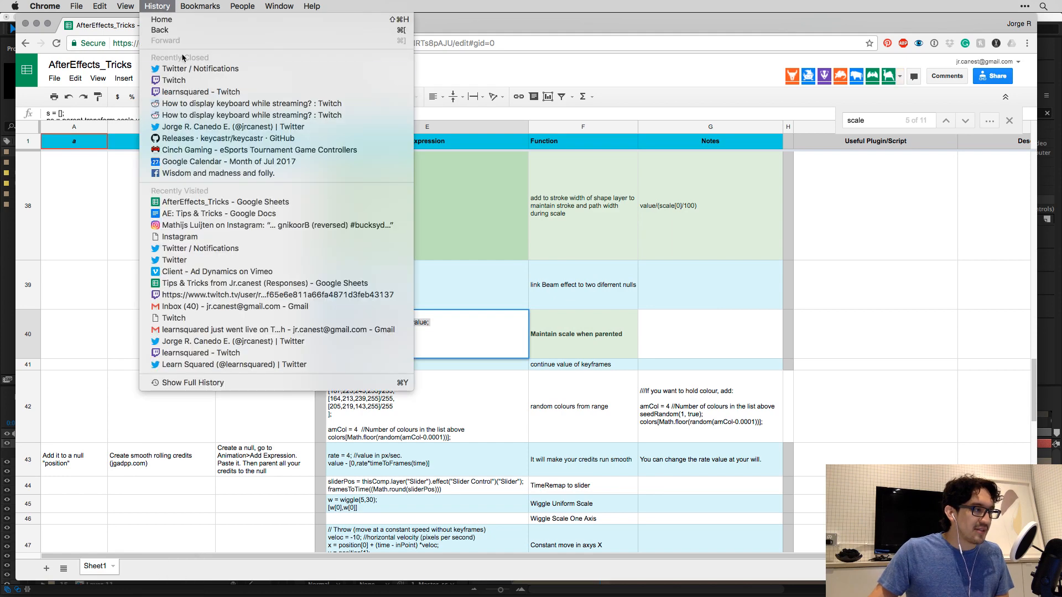
{"action": "left_click", "coordinate": [210, 225]}
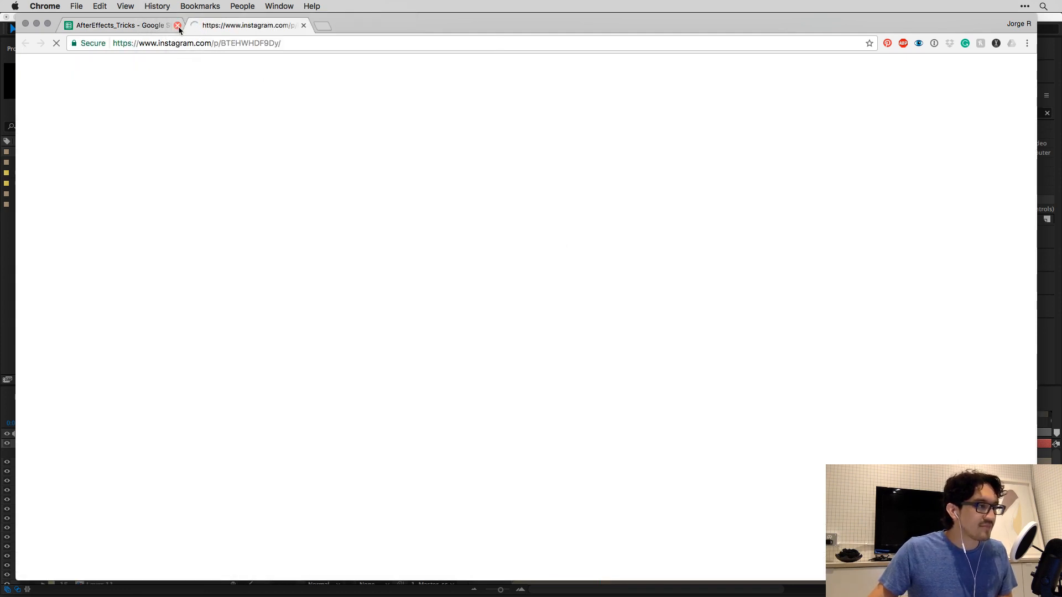
{"action": "left_click", "coordinate": [177, 25]}
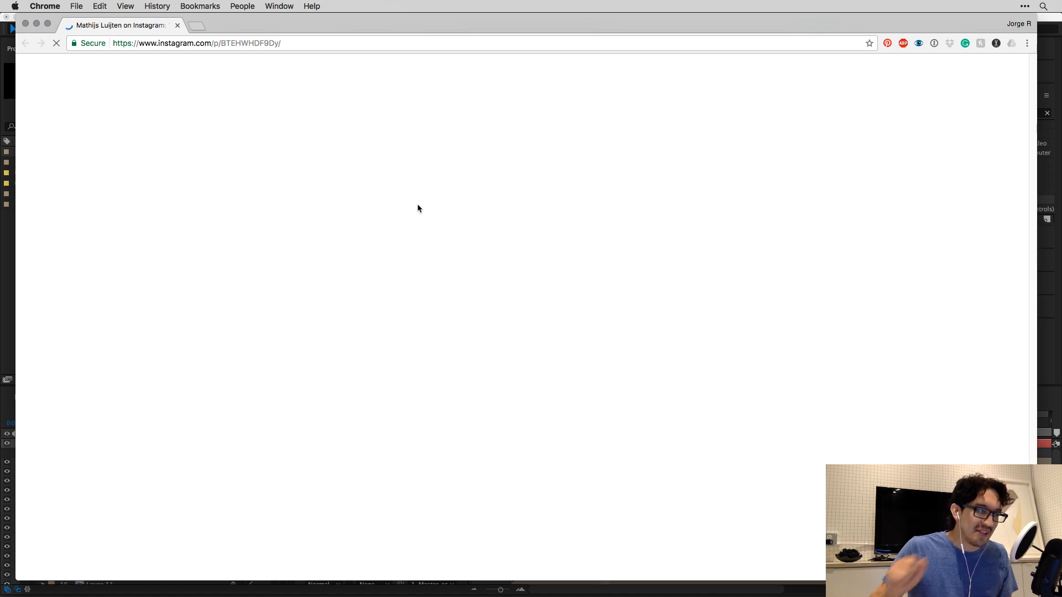
{"action": "left_click", "coordinate": [421, 277]}
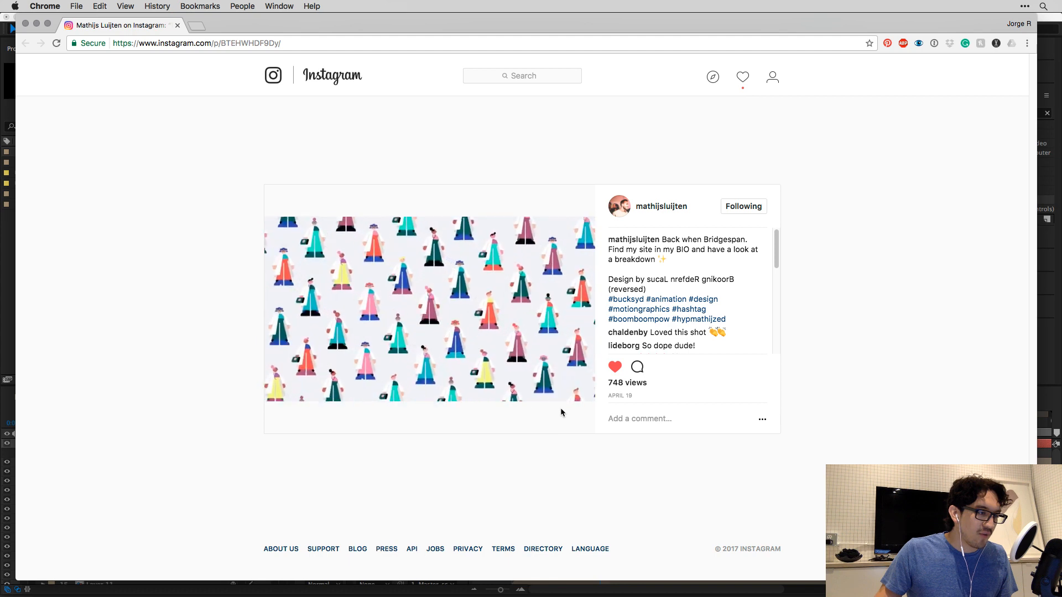
{"action": "left_click", "coordinate": [436, 328]}
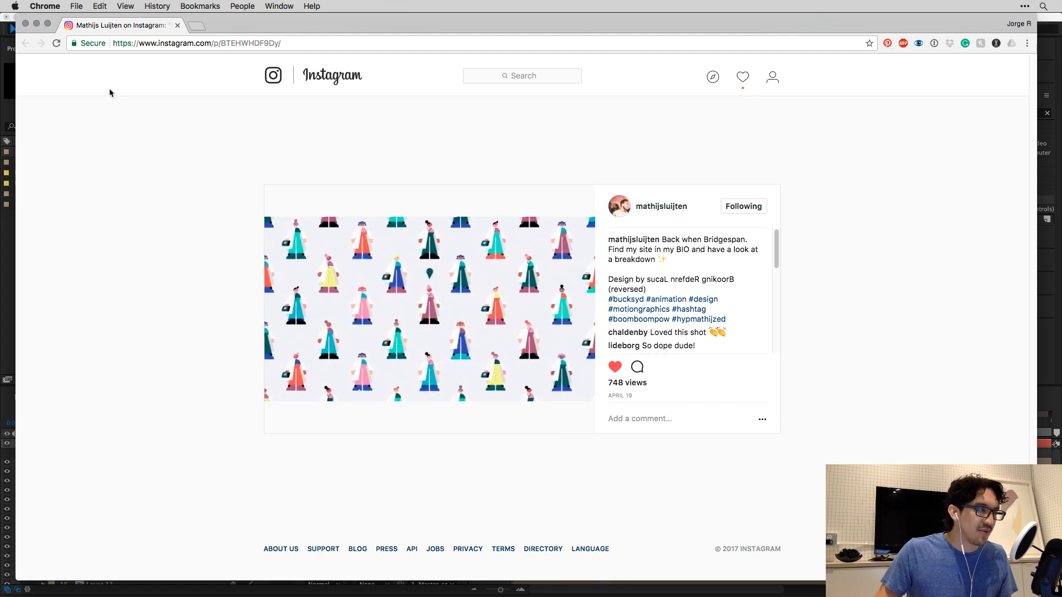
{"action": "left_click", "coordinate": [4, 82]}
{"action": "left_click", "coordinate": [624, 442]}
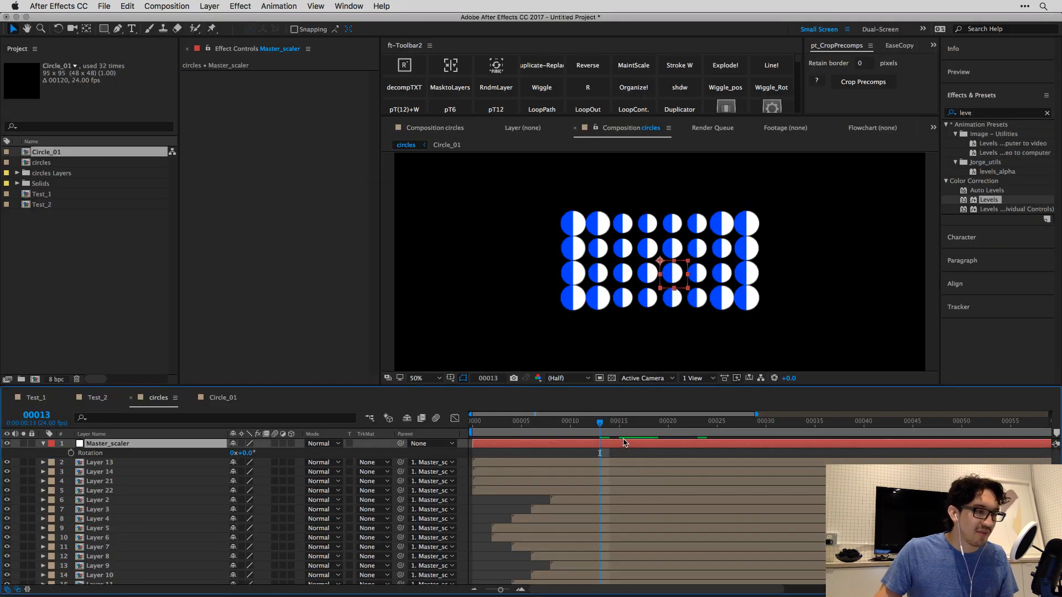
Keyframe Master_scaler's Rotation at 0° on frame 13 and -17° on frame 18.
{"action": "left_click", "coordinate": [71, 454]}
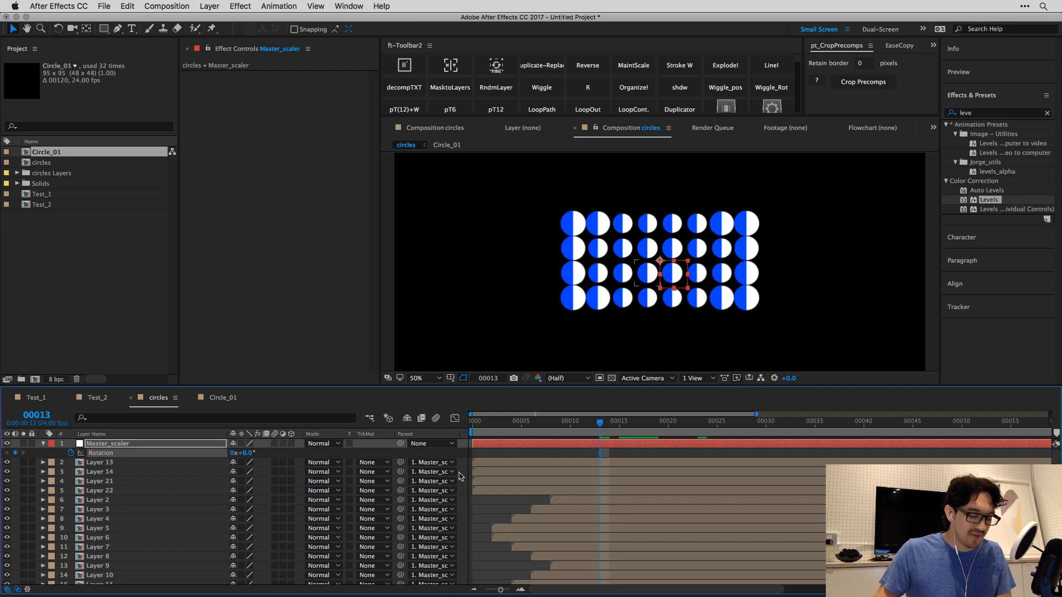
{"action": "key", "text": "u"}
{"action": "key", "text": "u"}
{"action": "key", "text": "k"}
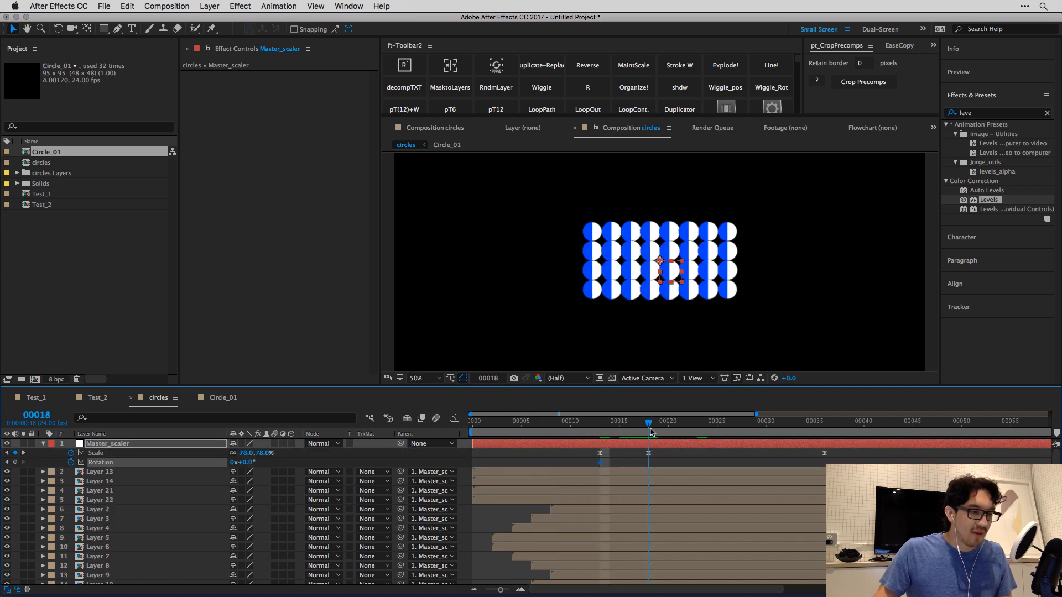
{"action": "left_click_drag", "start_coordinate": [245, 468], "coordinate": [250, 464]}
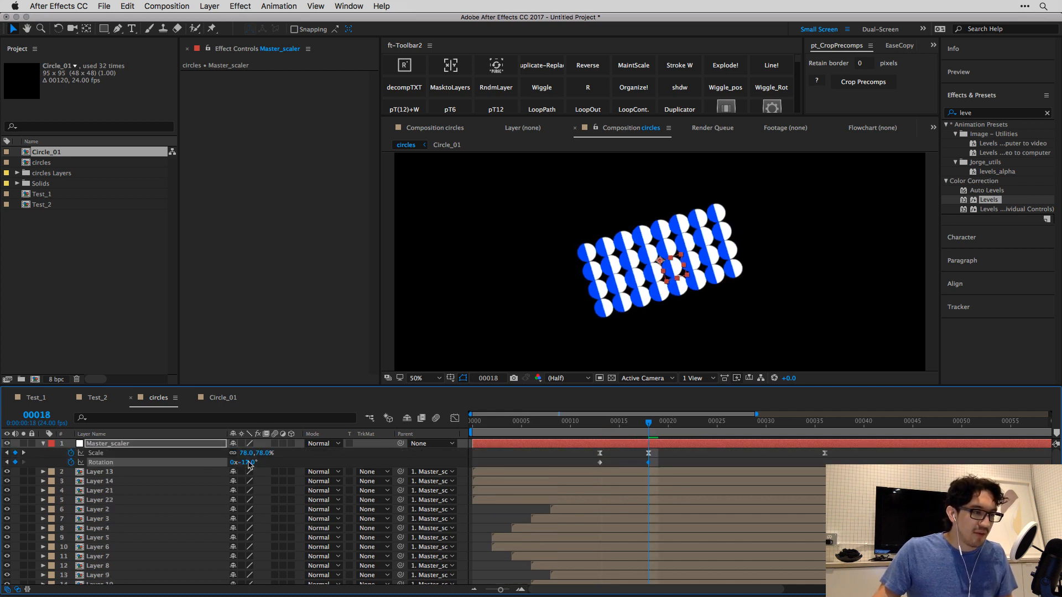
Add a Master_scaler Rotation keyframe of 90° at frame 36 and preview the animation from frame 13.
{"action": "key", "text": "k"}
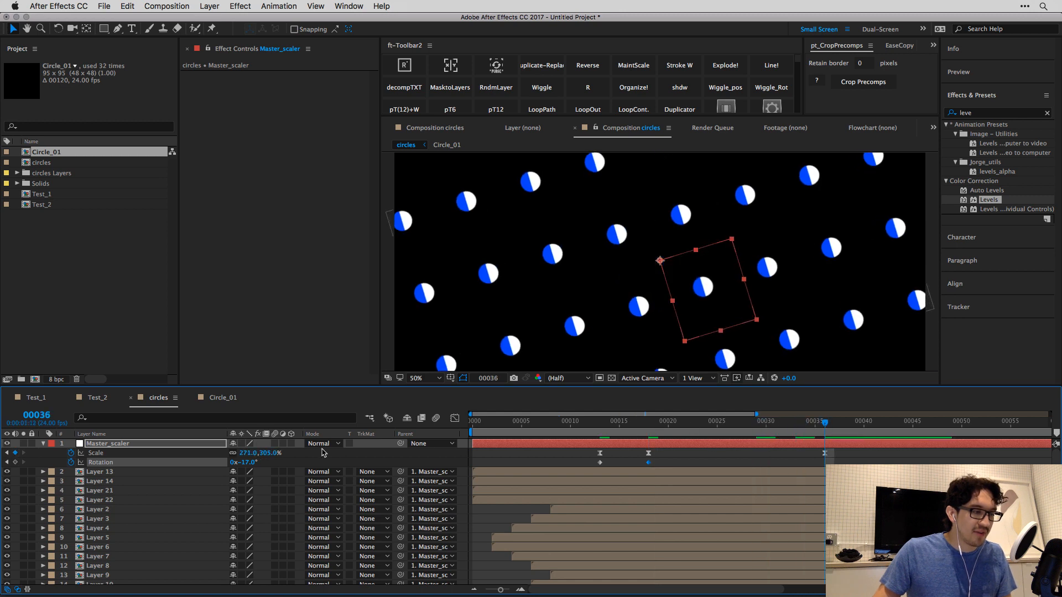
{"action": "left_click_drag", "start_coordinate": [246, 463], "coordinate": [299, 454]}
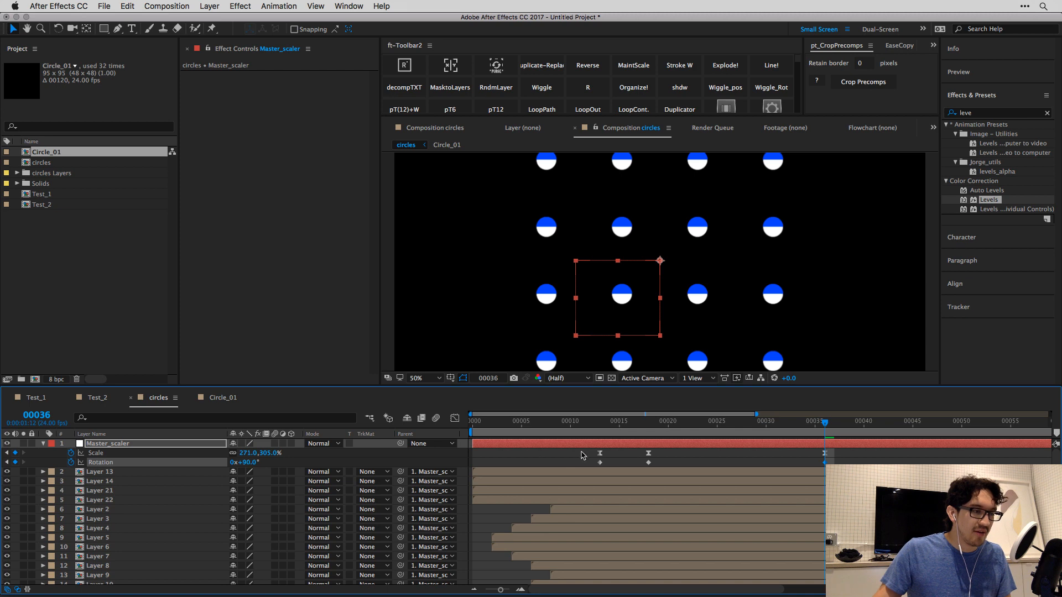
{"action": "left_click", "coordinate": [601, 425]}
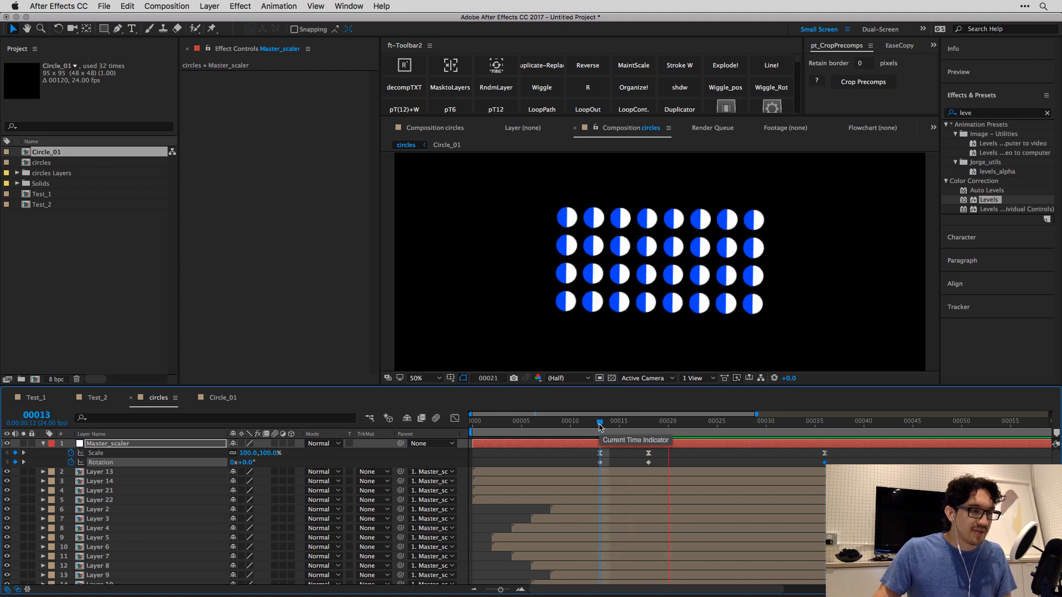
Copy the easing of Master_scaler's three Scale keyframes with EaseCopy.
{"action": "left_click_drag", "start_coordinate": [601, 426], "coordinate": [825, 423]}
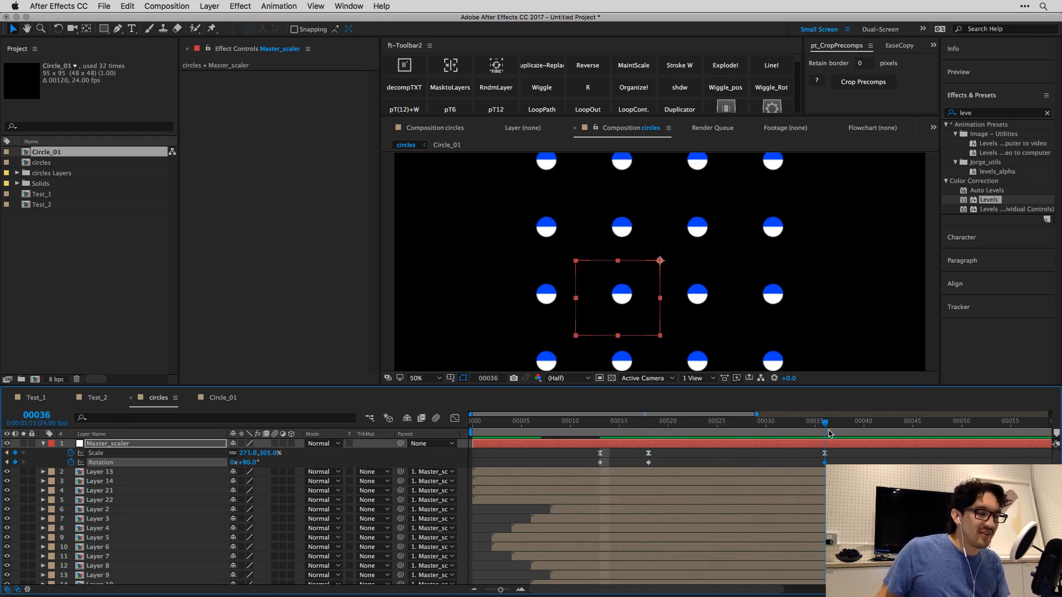
{"action": "left_click", "coordinate": [892, 50]}
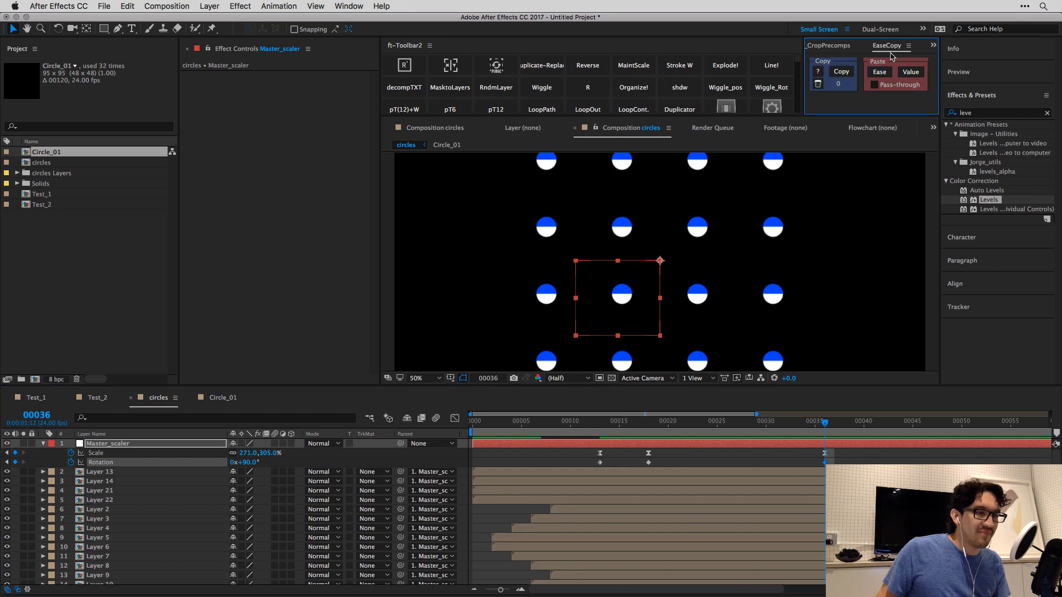
{"action": "left_click_drag", "start_coordinate": [603, 425], "coordinate": [678, 426]}
{"action": "left_click_drag", "start_coordinate": [828, 448], "coordinate": [548, 455]}
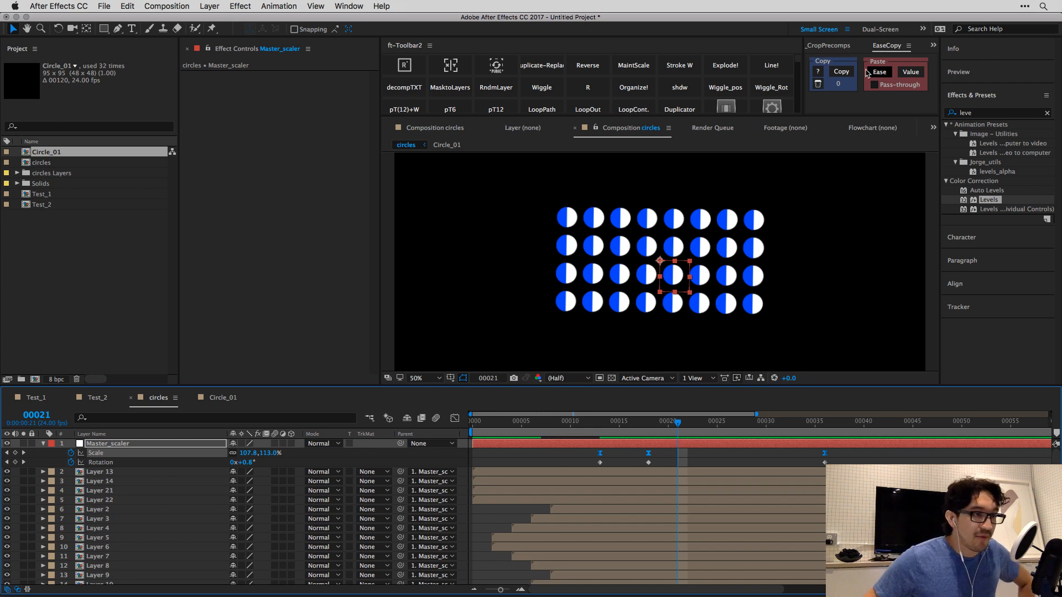
{"action": "left_click", "coordinate": [841, 72]}
Paste the copied easing onto Master_scaler's three Rotation keyframes and preview the animation.
{"action": "left_click_drag", "start_coordinate": [836, 460], "coordinate": [551, 485]}
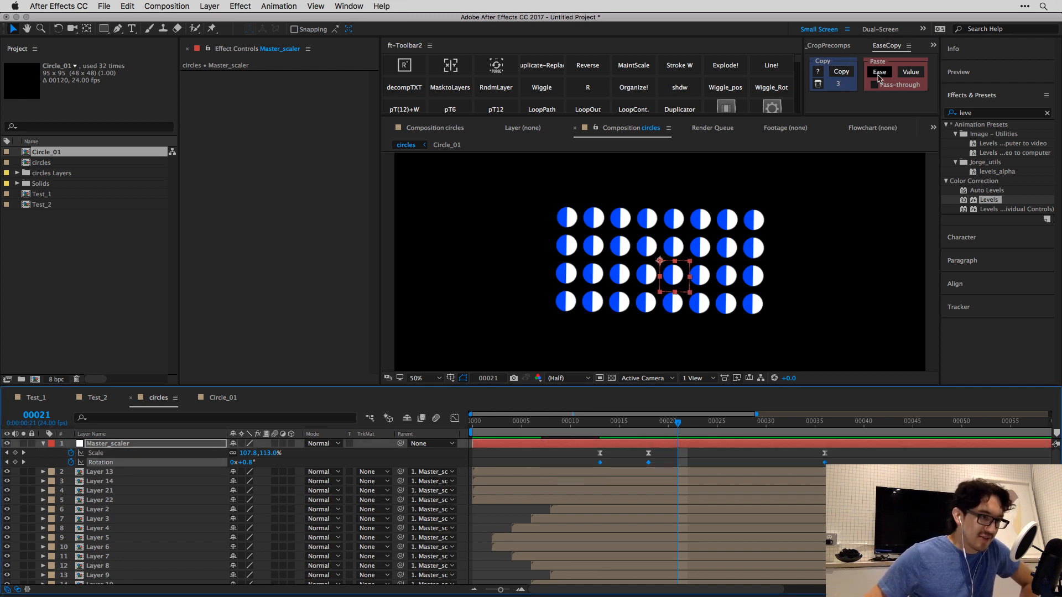
{"action": "left_click", "coordinate": [449, 420]}
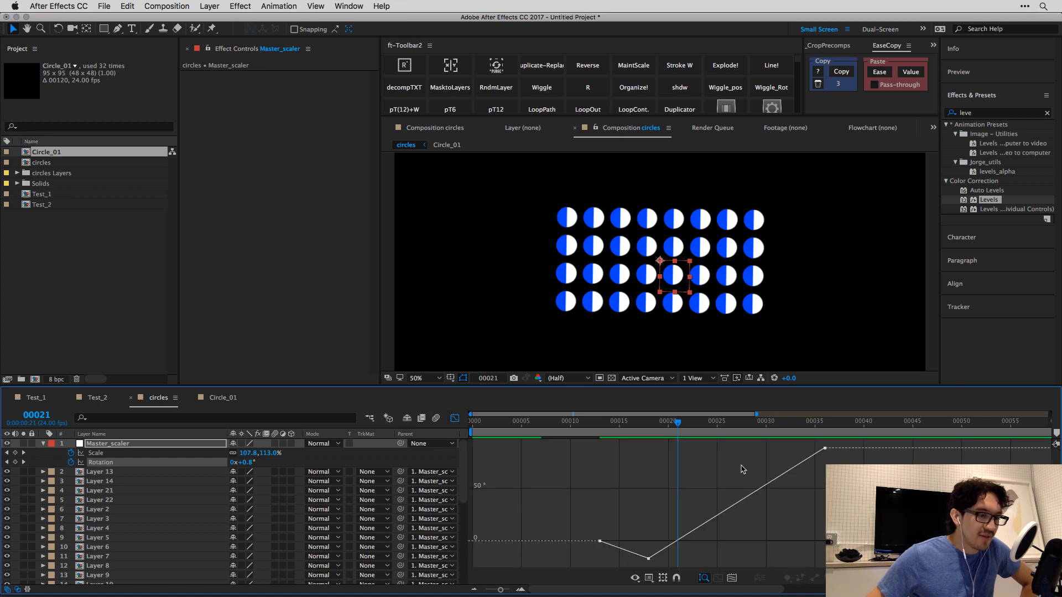
{"action": "left_click", "coordinate": [878, 73]}
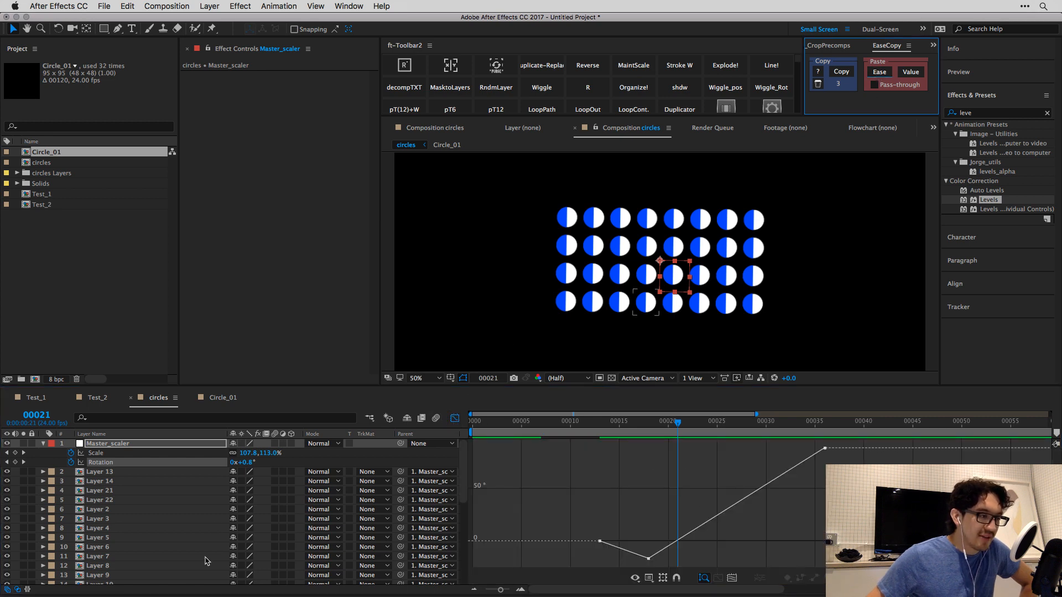
{"action": "left_click", "coordinate": [109, 463]}
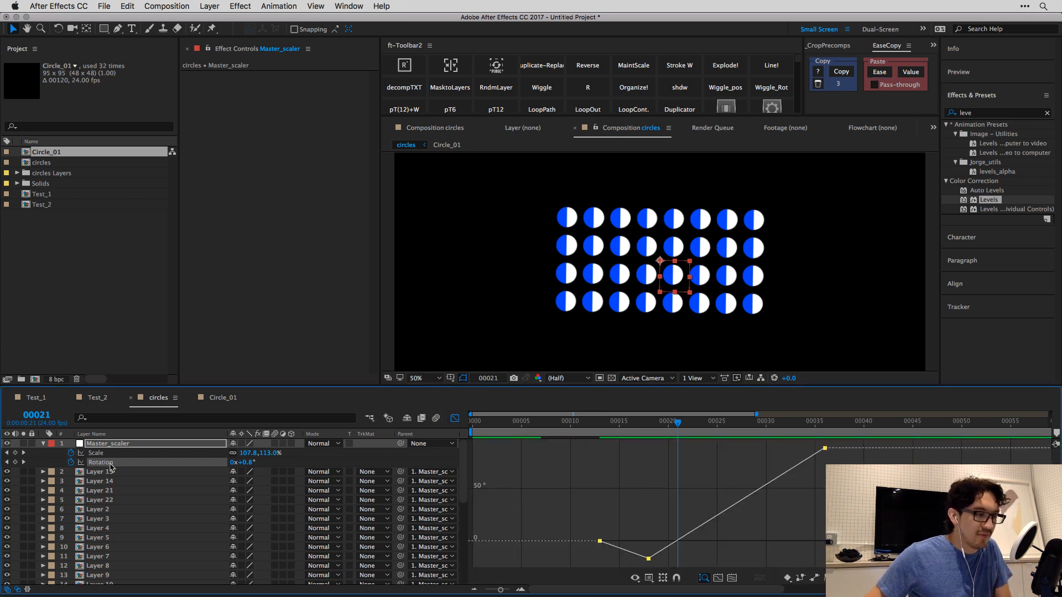
{"action": "left_click", "coordinate": [880, 72]}
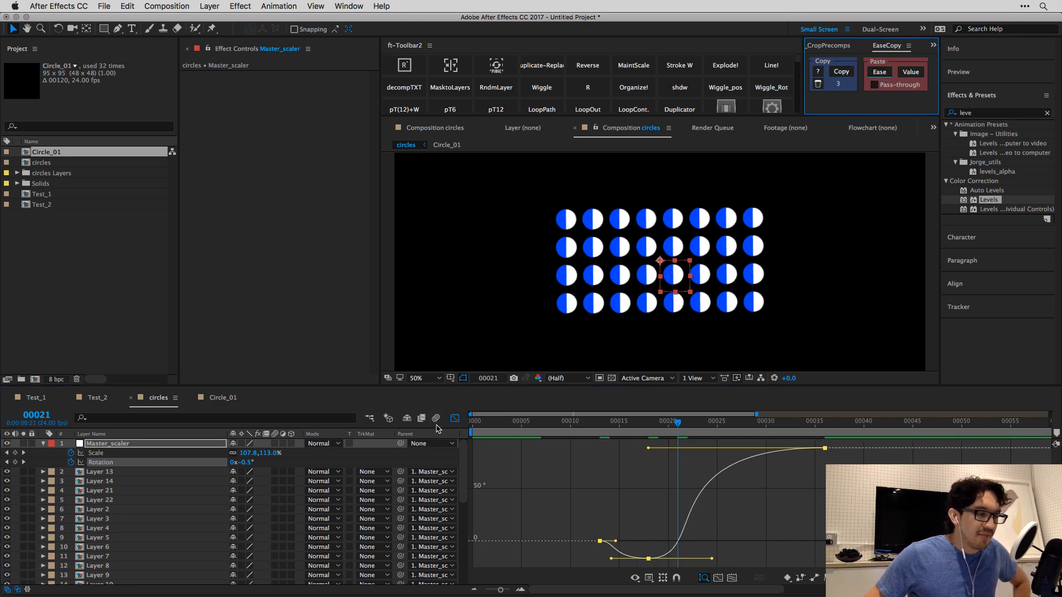
{"action": "left_click", "coordinate": [454, 419]}
{"action": "left_click", "coordinate": [590, 424]}
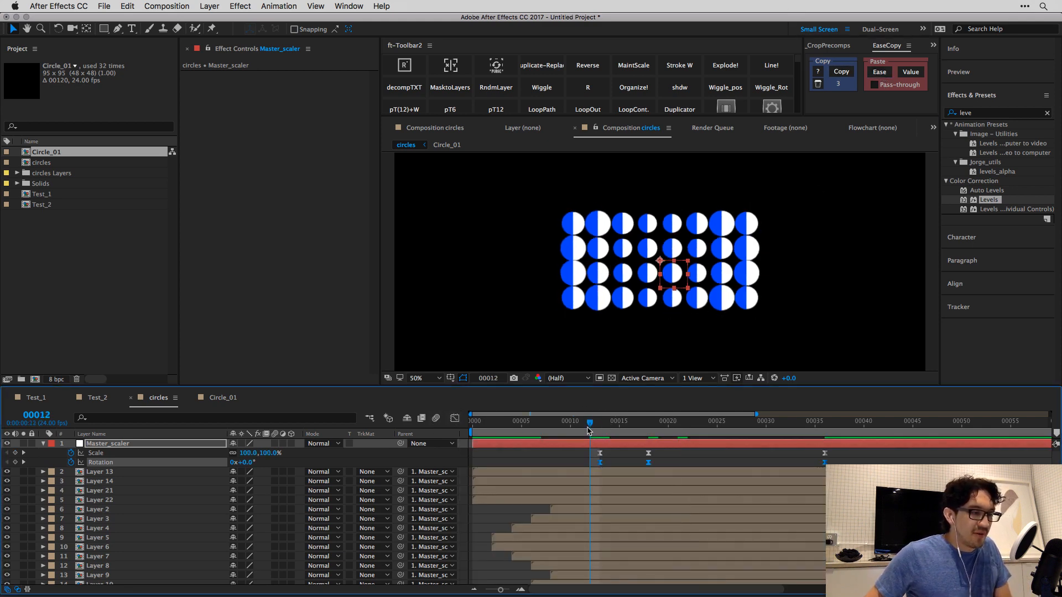
{"action": "key", "text": "space"}
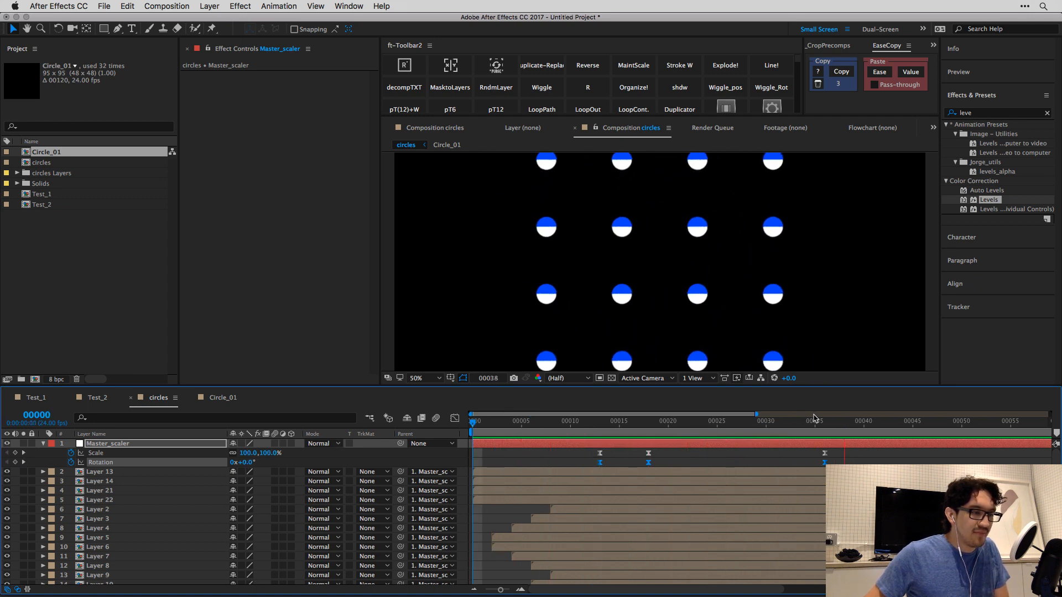
{"action": "key", "text": "space"}
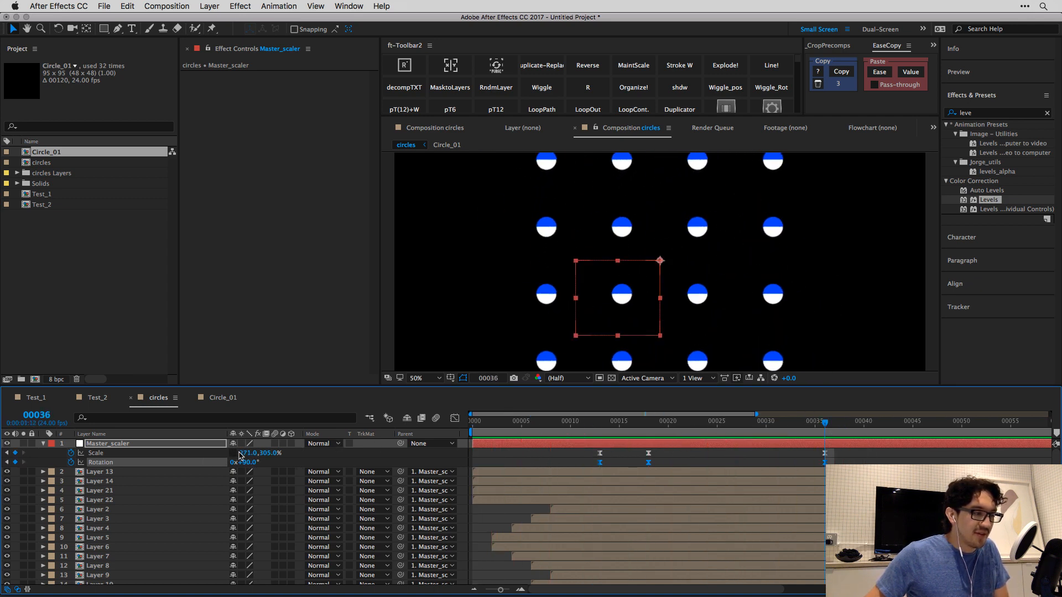
Set Master_scaler's Scale at frame 36 to 134% by 537% and preview the stretched grid from frame 13.
{"action": "left_click_drag", "start_coordinate": [241, 453], "coordinate": [331, 453]}
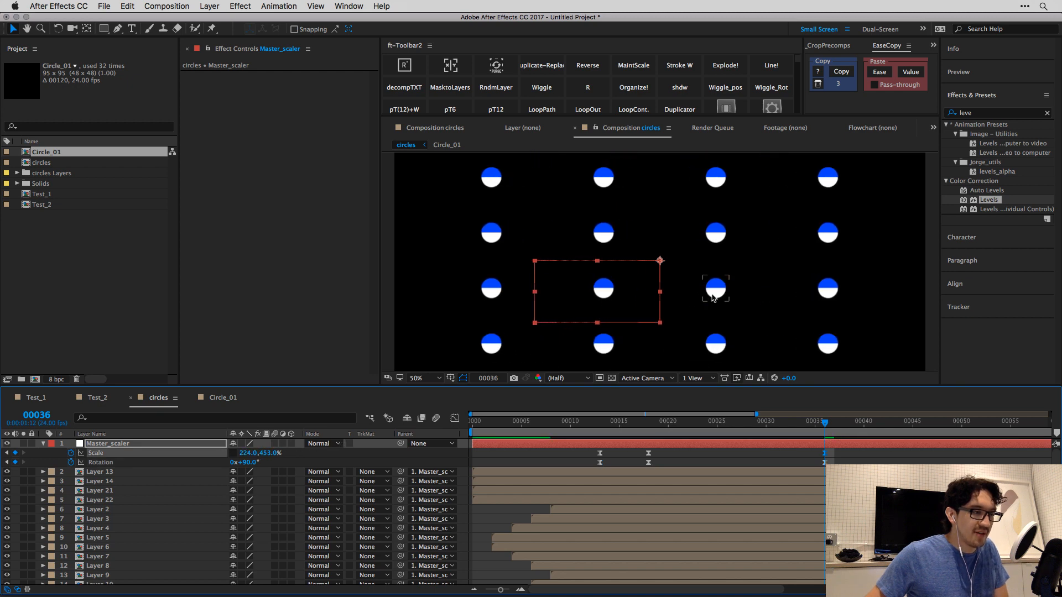
{"action": "key", "text": "comma"}
{"action": "left_click_drag", "start_coordinate": [247, 453], "coordinate": [203, 462]}
{"action": "left_click_drag", "start_coordinate": [279, 454], "coordinate": [418, 446]}
{"action": "left_click", "coordinate": [600, 429]}
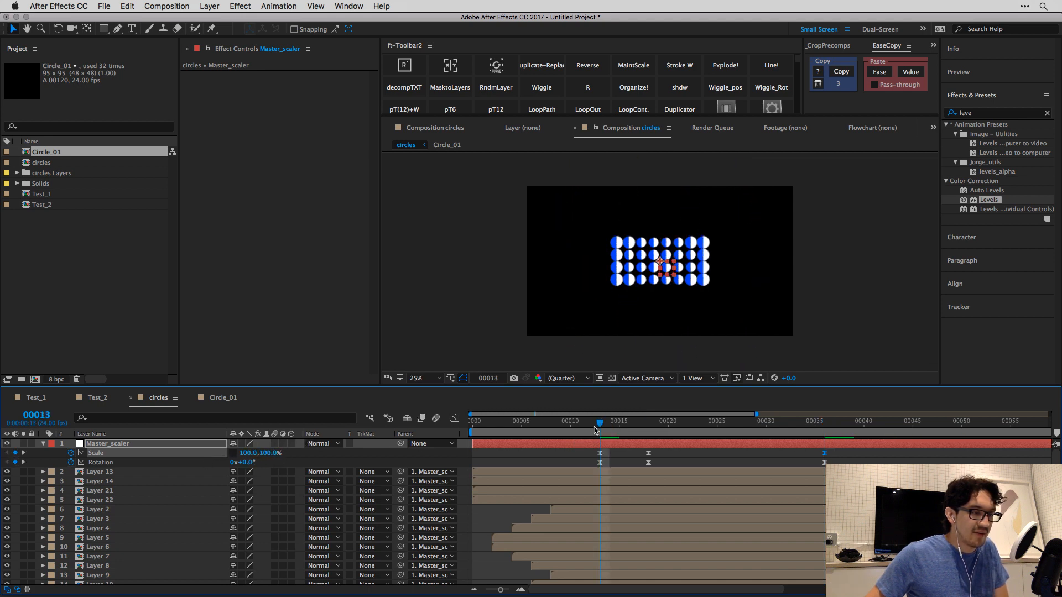
{"action": "key", "text": "space"}
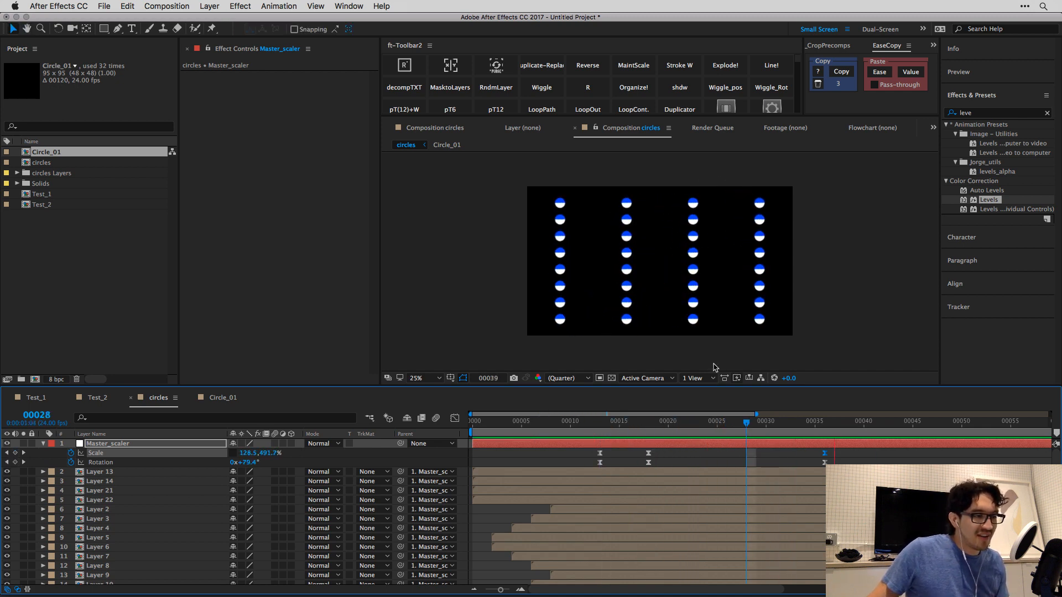
{"action": "key", "text": "period"}
Give Layer 13's Rotation an expression linked to Master_scaler's Rotation and multiplied by -1.
{"action": "left_click", "coordinate": [688, 472]}
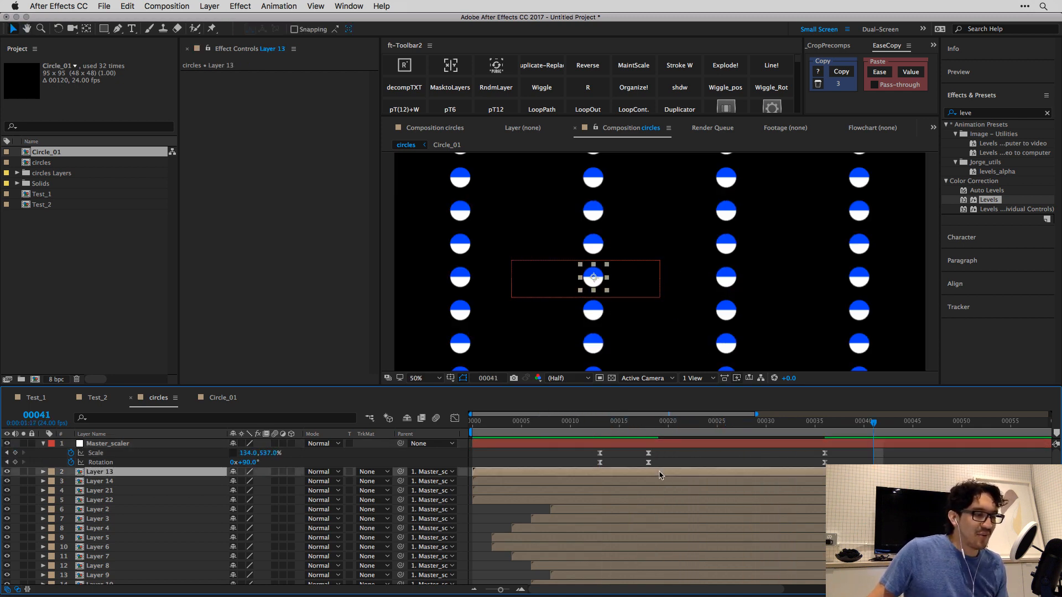
{"action": "left_click", "coordinate": [649, 431]}
{"action": "left_click_drag", "start_coordinate": [662, 431], "coordinate": [747, 431]}
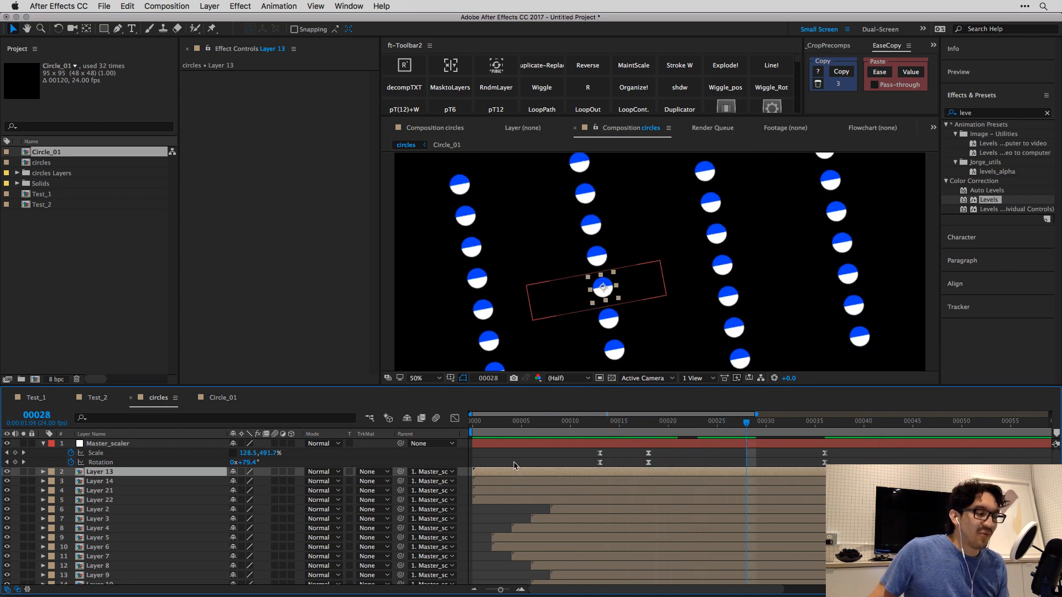
{"action": "key", "text": "r"}
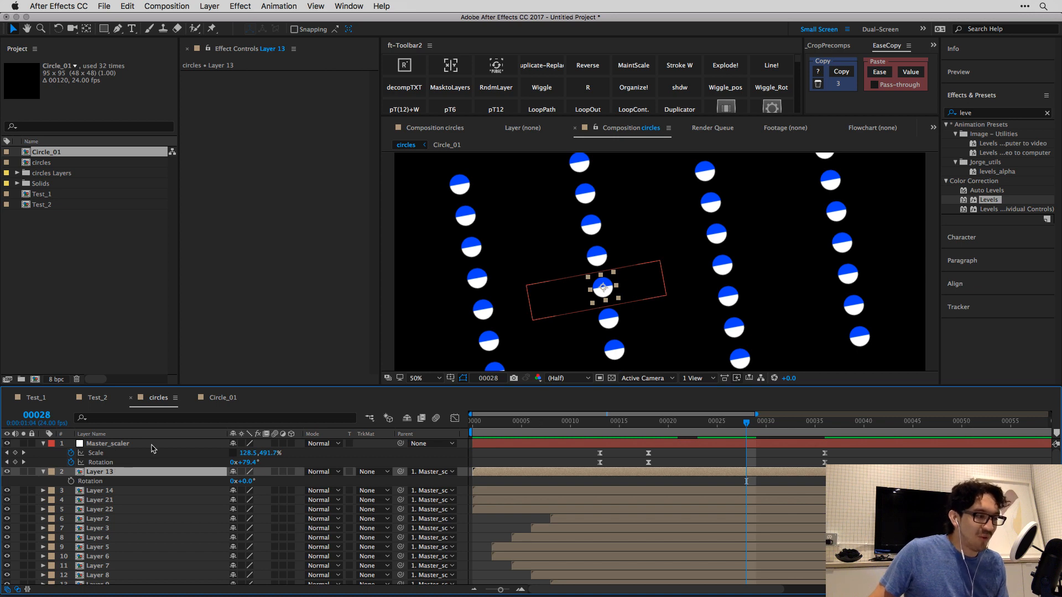
{"action": "left_click", "coordinate": [88, 482]}
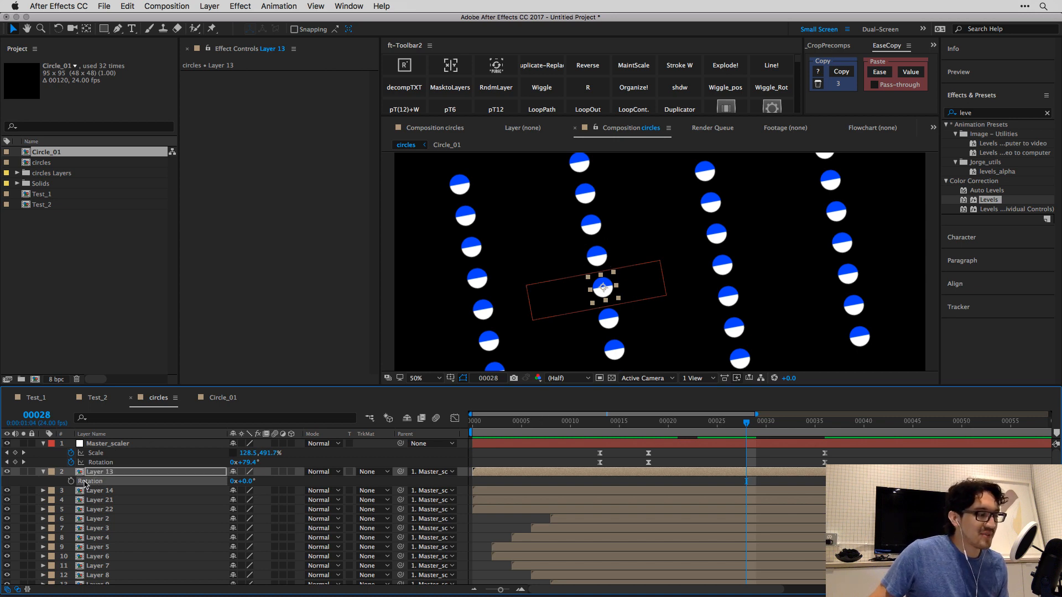
{"action": "left_click", "coordinate": [71, 482], "text": "alt"}
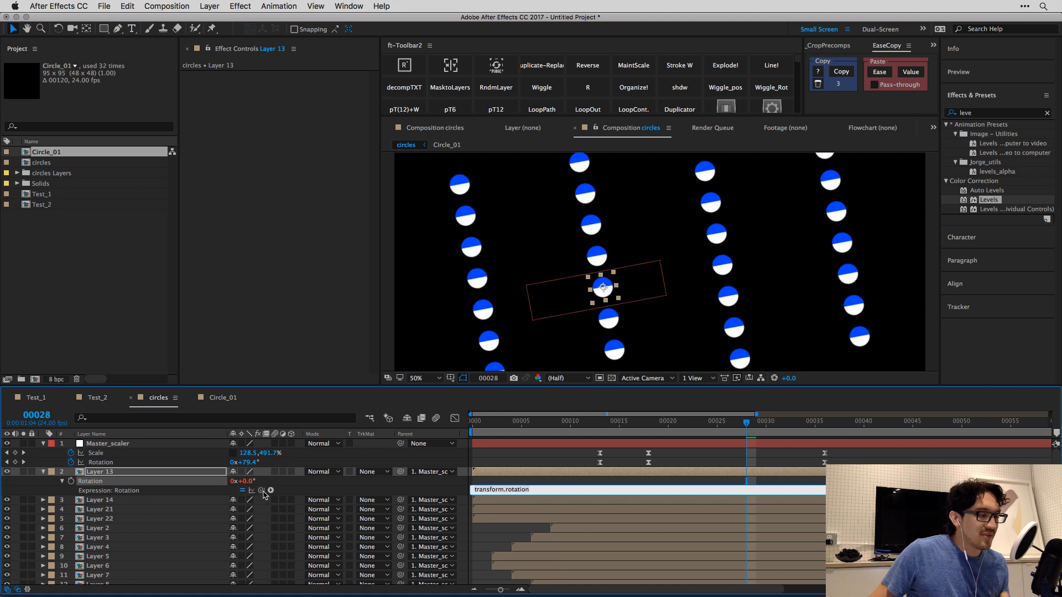
{"action": "left_click_drag", "start_coordinate": [262, 490], "coordinate": [109, 463]}
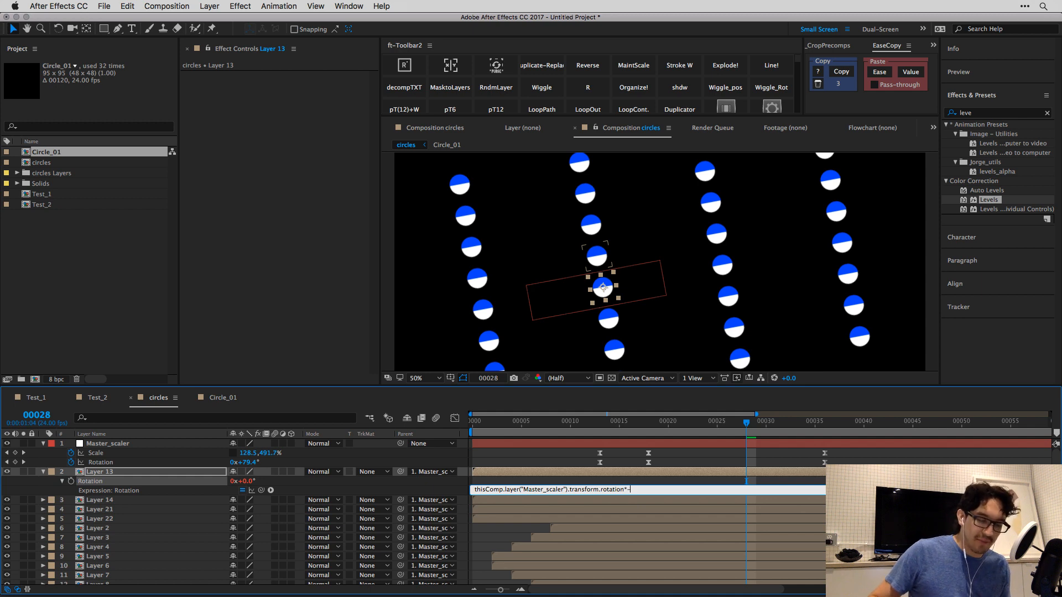
{"action": "type", "text": "*-1"}
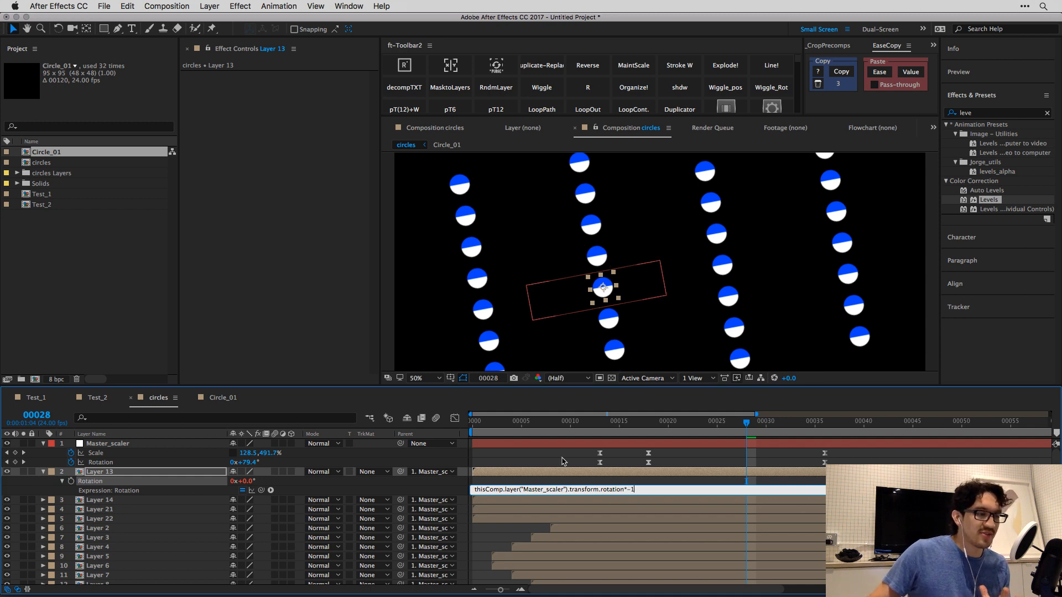
{"action": "key", "text": "KP_Enter"}
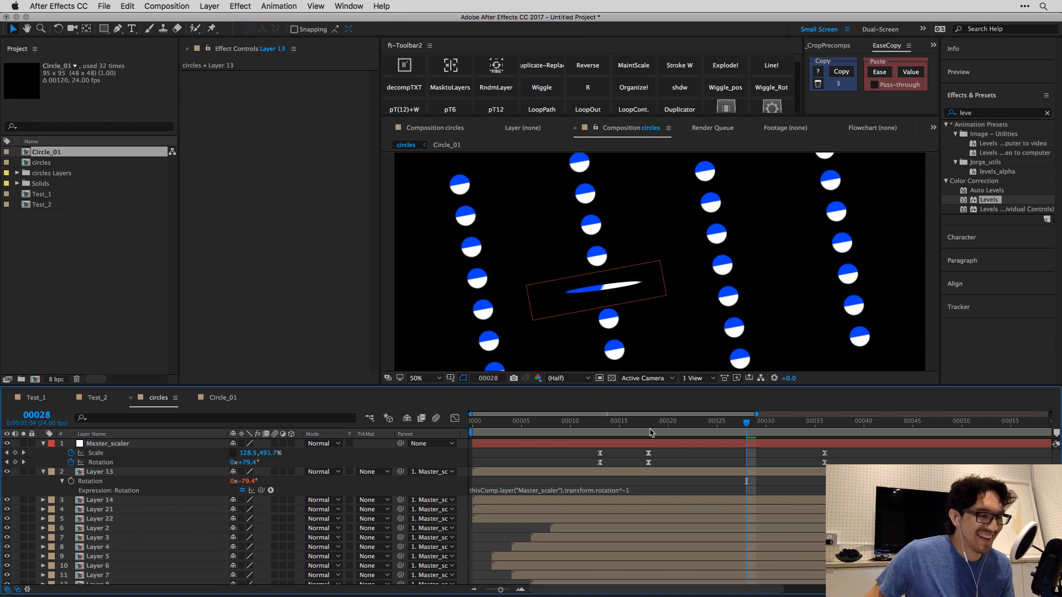
Link Master_scaler's Scale proportions at frame 36, set the scale to 500%, and scrub through the animation.
{"action": "left_click", "coordinate": [650, 432]}
{"action": "left_click_drag", "start_coordinate": [657, 432], "coordinate": [824, 427]}
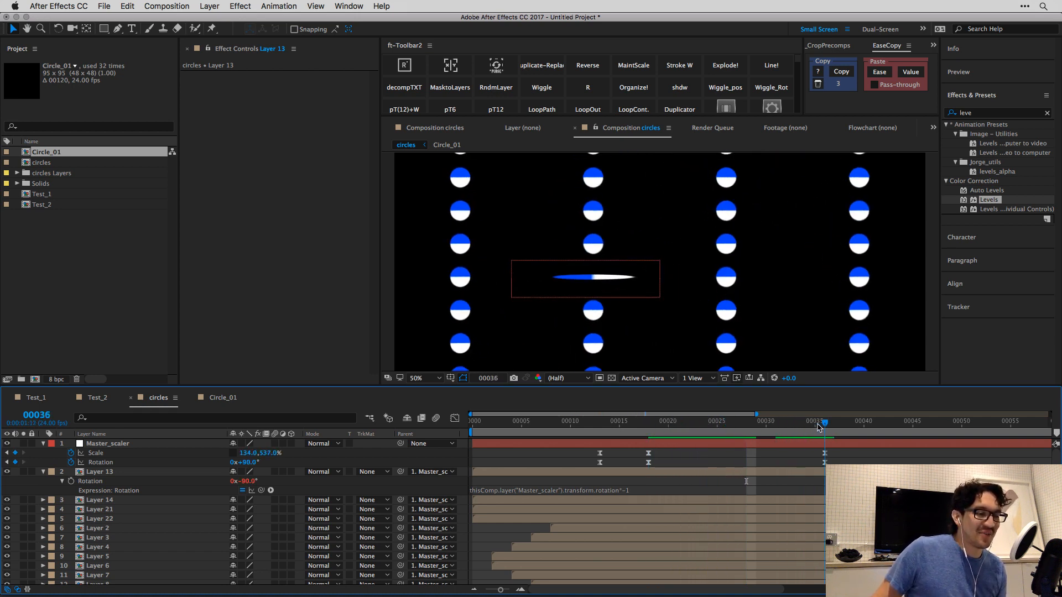
{"action": "left_click", "coordinate": [664, 474]}
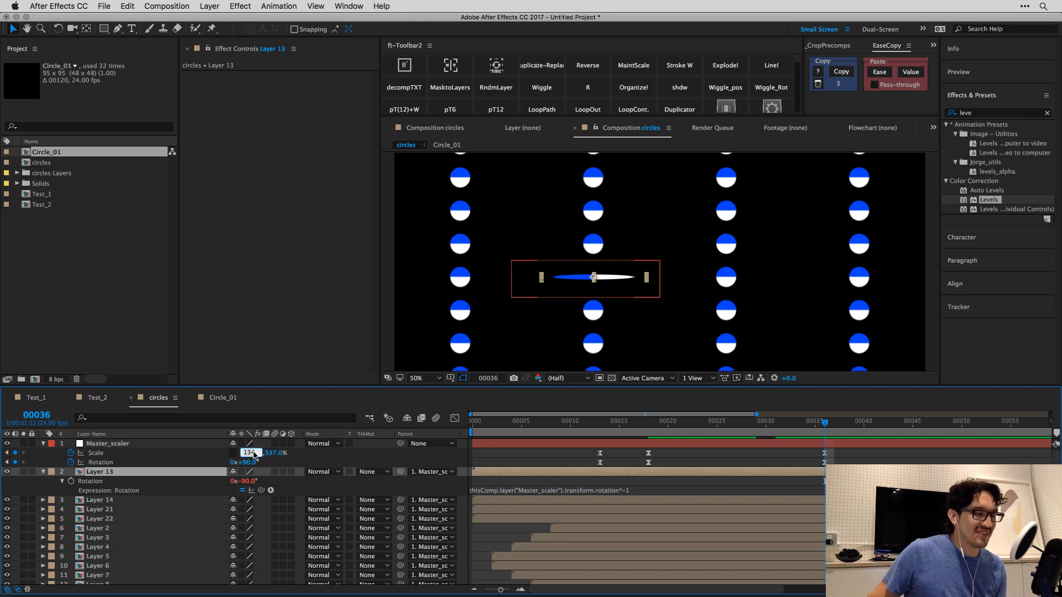
{"action": "type", "text": "500"}
{"action": "key", "text": "Return"}
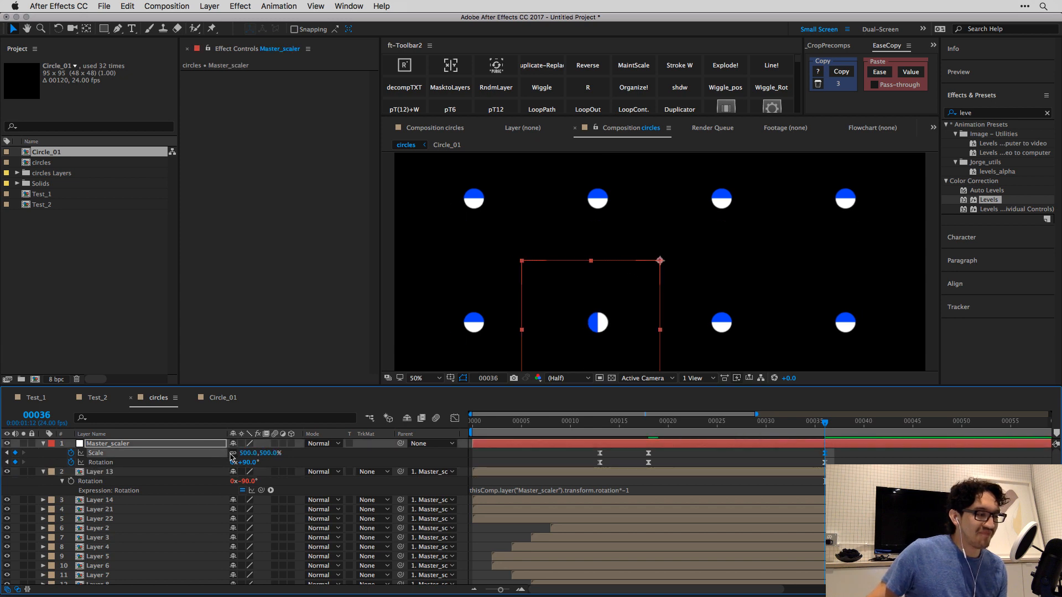
{"action": "left_click_drag", "start_coordinate": [597, 429], "coordinate": [831, 440]}
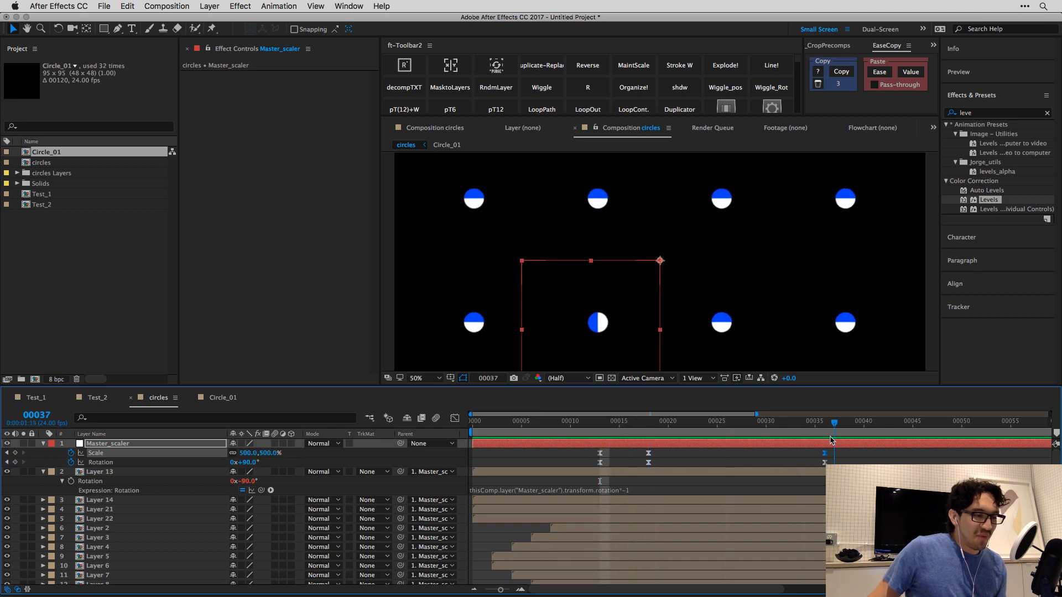
Reduce Master_scaler's Scale at frame 36 to a uniform 192% and preview the animation from frame 12.
{"action": "left_click_drag", "start_coordinate": [243, 455], "coordinate": [720, 266]}
{"action": "scroll", "coordinate": [646, 265], "scroll_direction": "down", "scroll_amount": 1}
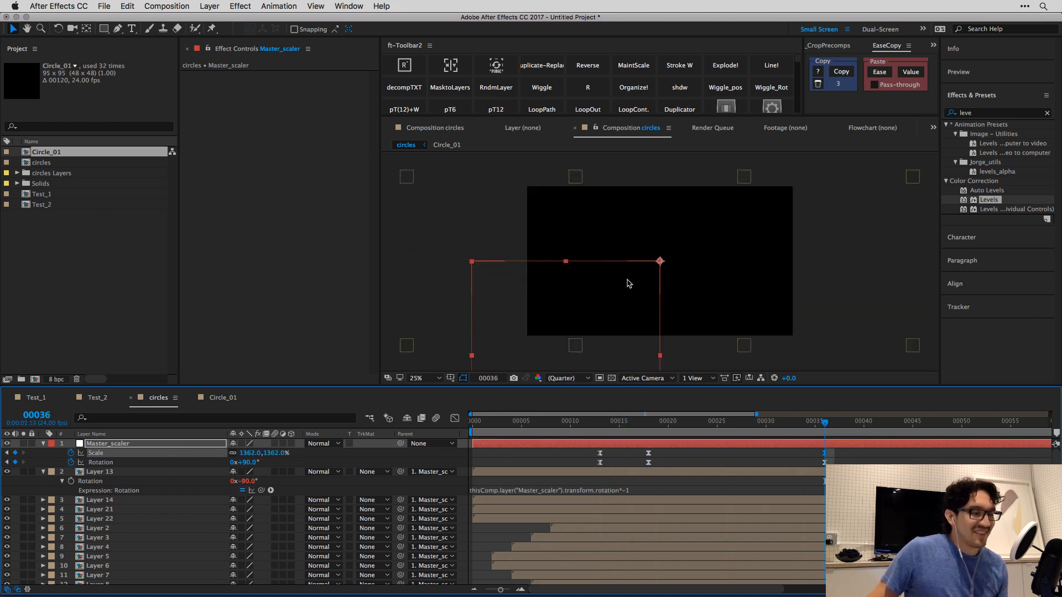
{"action": "left_click_drag", "start_coordinate": [244, 454], "coordinate": [191, 462]}
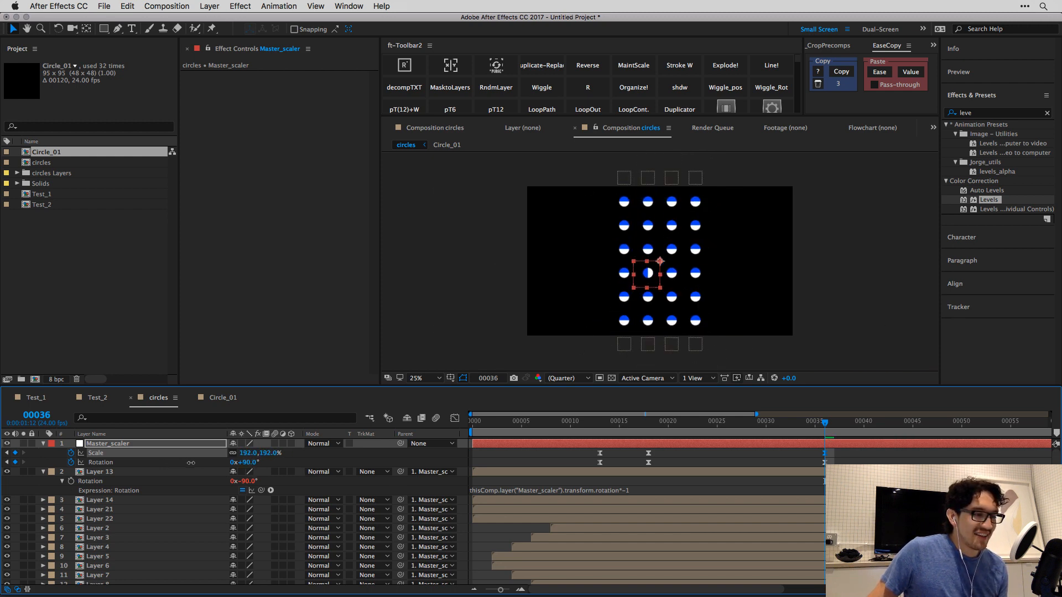
{"action": "key", "text": "period"}
{"action": "left_click", "coordinate": [591, 427]}
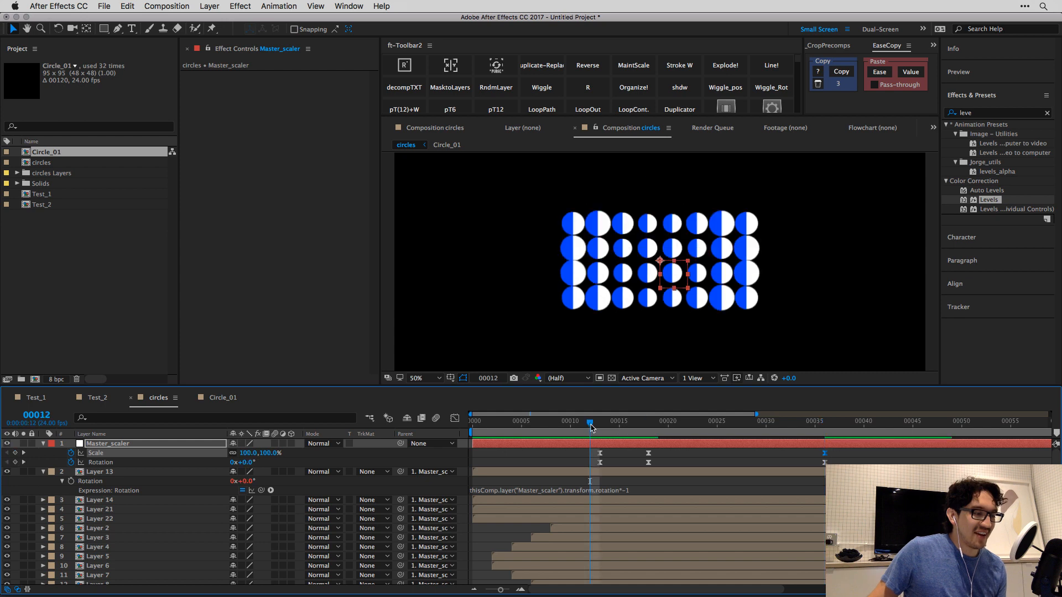
{"action": "key", "text": "space"}
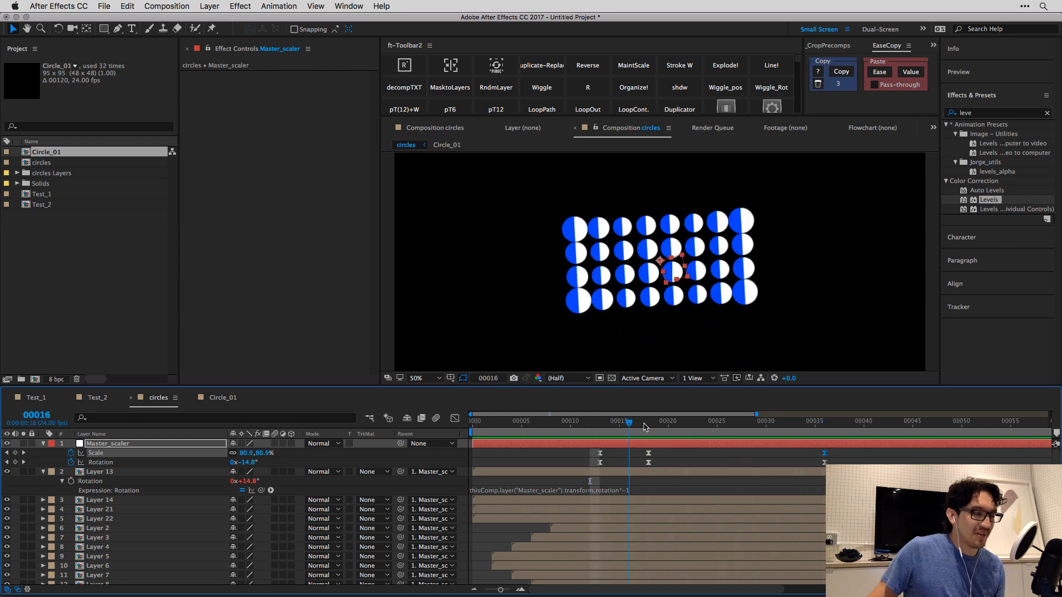
Check Layer 13's counter-rotation up to frame 35 and copy its Rotation property with the expression.
{"action": "left_click", "coordinate": [595, 472]}
{"action": "left_click", "coordinate": [619, 427]}
{"action": "key", "text": "space"}
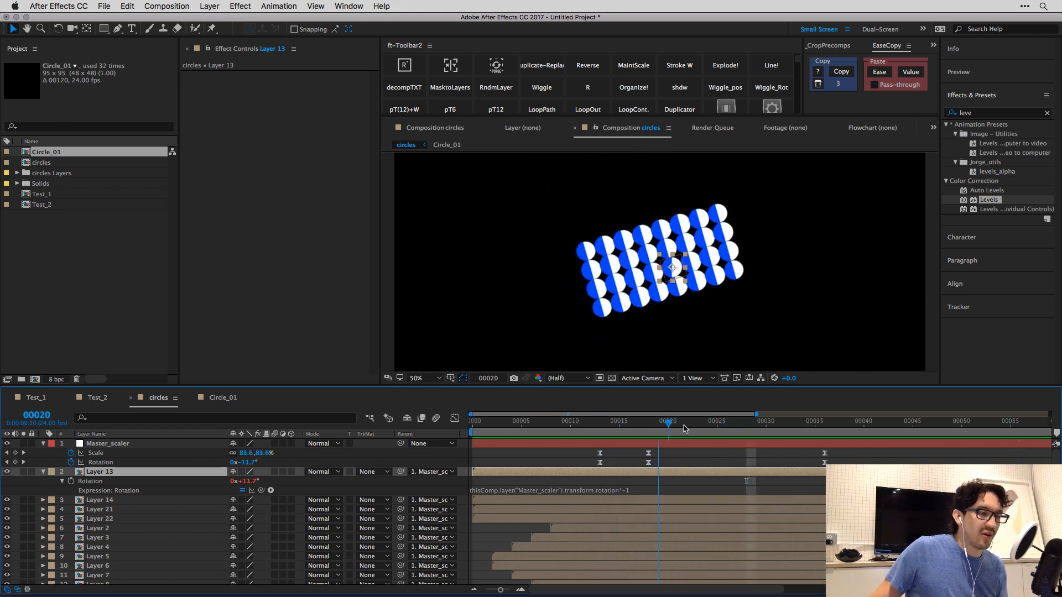
{"action": "left_click", "coordinate": [814, 424]}
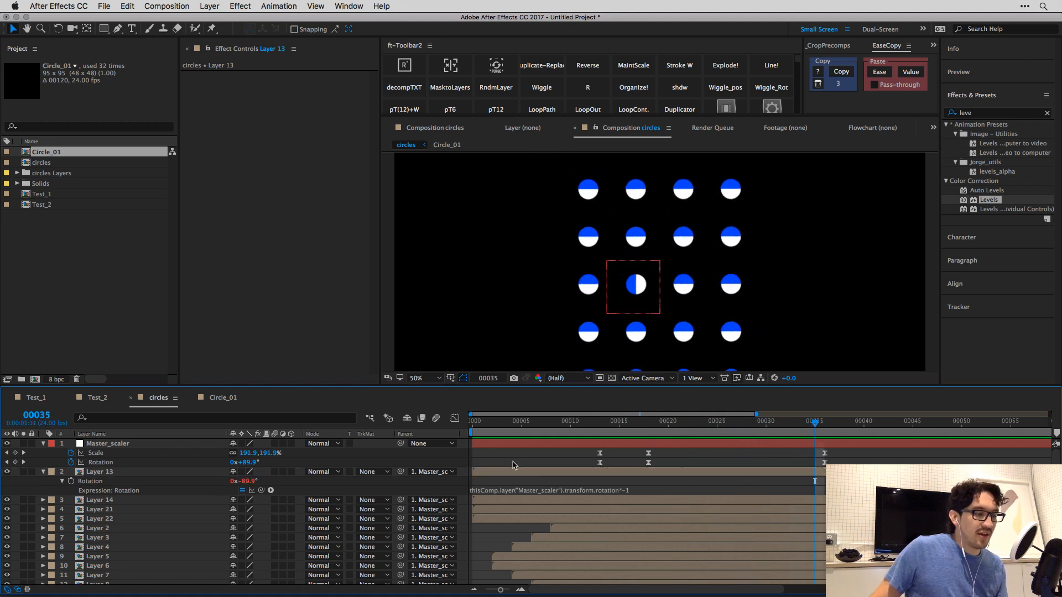
{"action": "left_click", "coordinate": [115, 481]}
{"action": "key", "text": "super+c"}
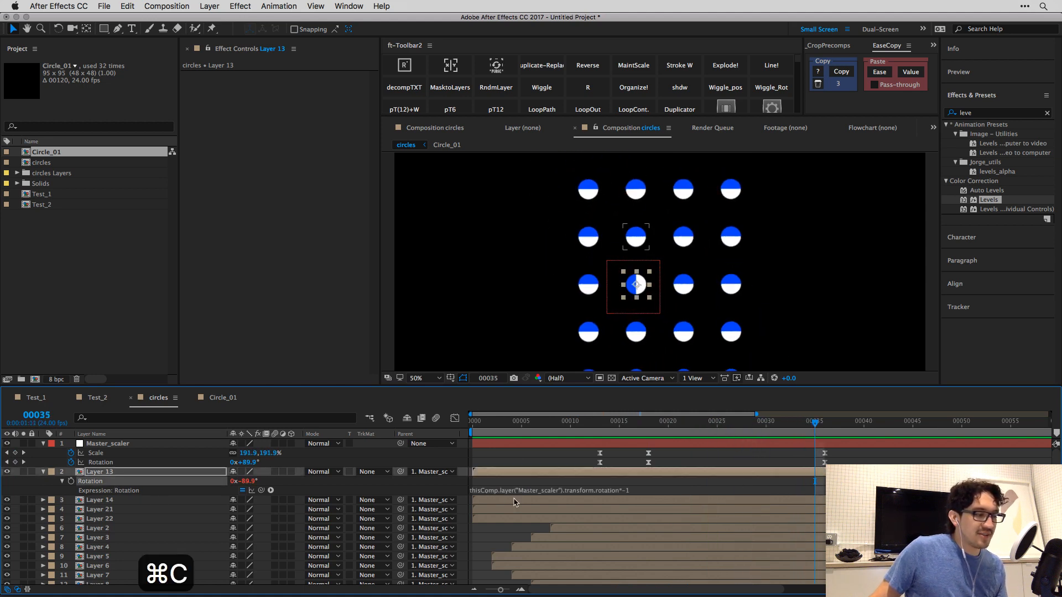
Paste the copied Rotation expression onto all the other circle layers, from Layer 14 through Layer 33.
{"action": "left_click", "coordinate": [515, 501]}
{"action": "scroll", "coordinate": [516, 502], "scroll_direction": "down", "scroll_amount": 10}
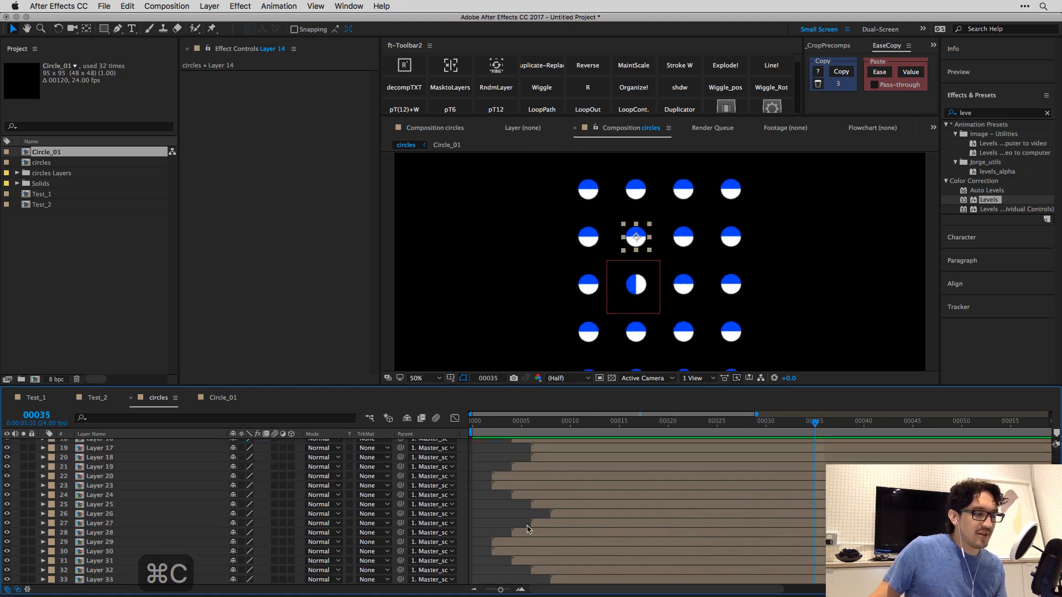
{"action": "left_click", "coordinate": [594, 578], "text": "shift"}
{"action": "key", "text": "super+v"}
{"action": "scroll", "coordinate": [585, 498], "scroll_direction": "up", "scroll_amount": 10}
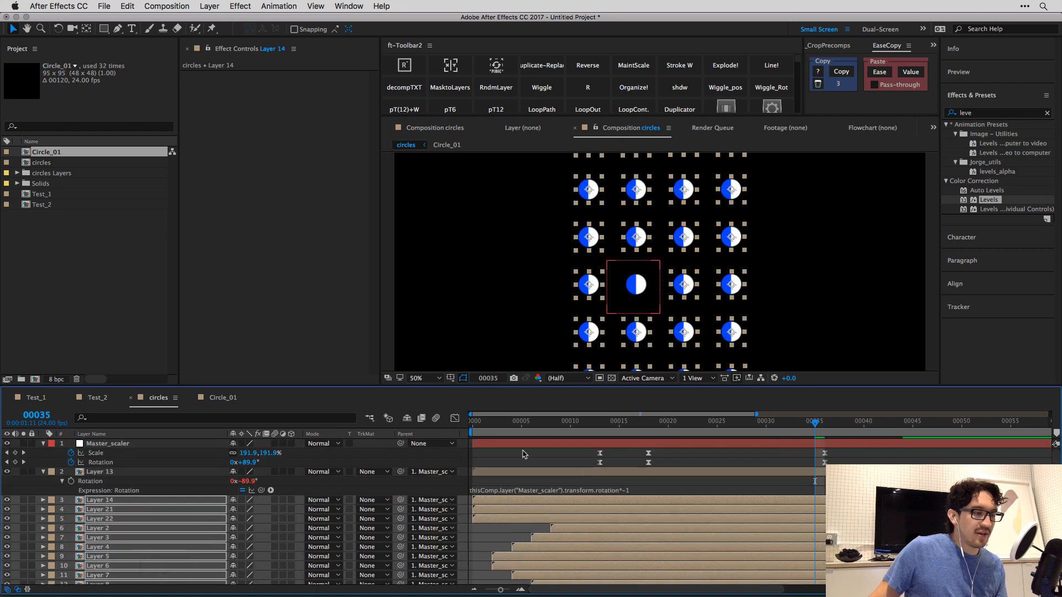
Preview and scrub the circles animation to check that every circle keeps its orientation while the grid scales and rotates.
{"action": "left_click", "coordinate": [523, 453]}
{"action": "left_click", "coordinate": [581, 427]}
{"action": "key", "text": "space"}
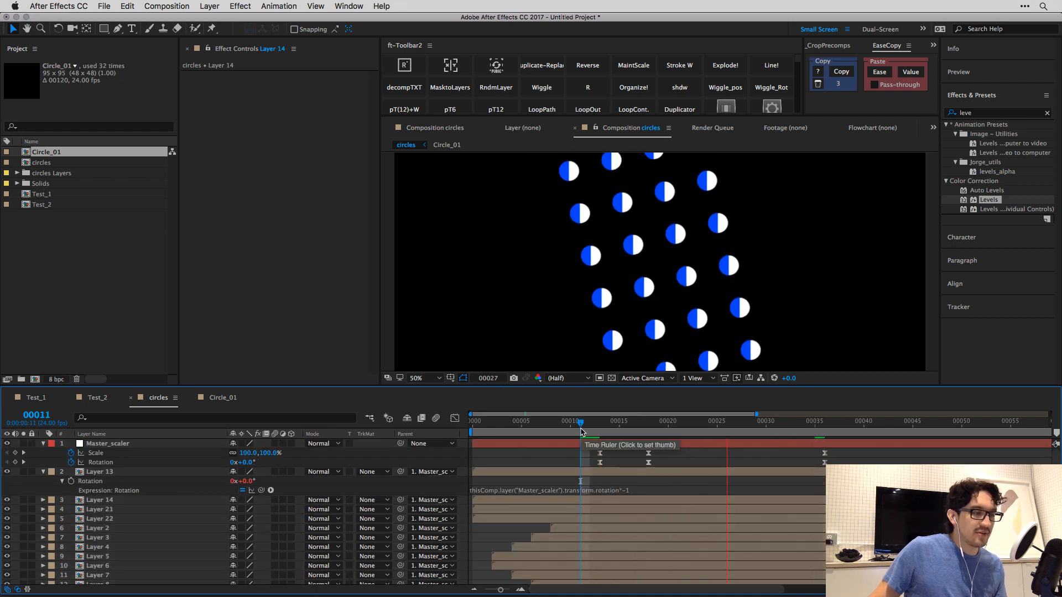
{"action": "key", "text": "Page_Up"}
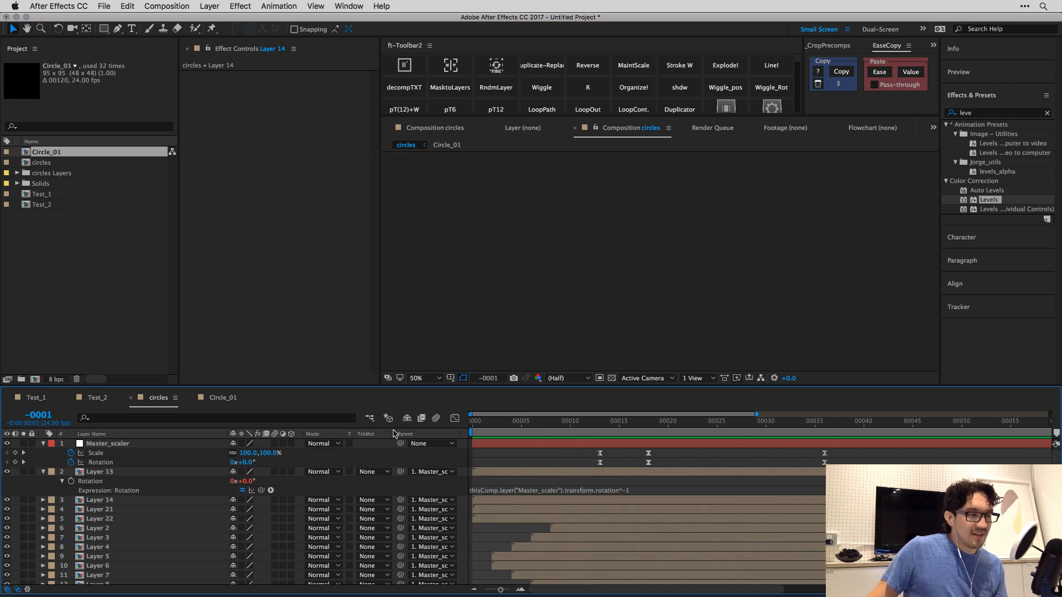
{"action": "key", "text": "space"}
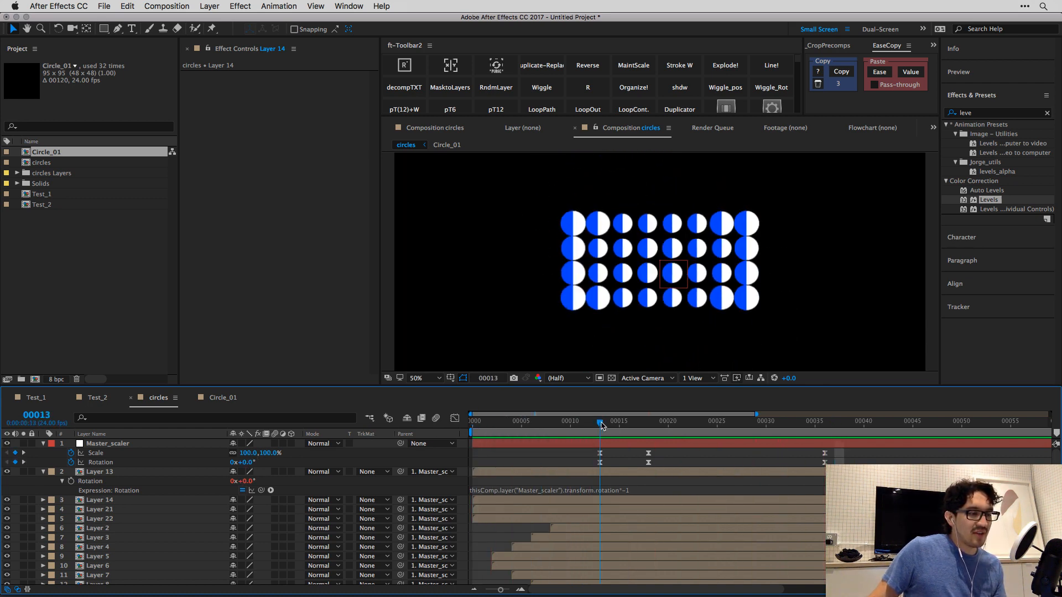
{"action": "key", "text": "space"}
{"action": "left_click_drag", "start_coordinate": [725, 427], "coordinate": [795, 428]}
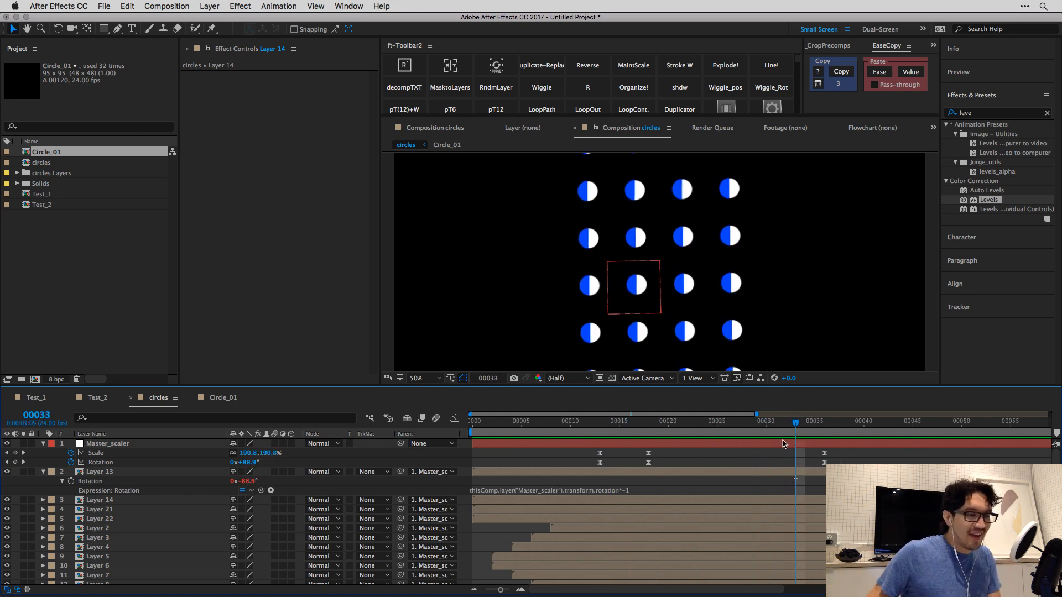
{"action": "left_click_drag", "start_coordinate": [797, 424], "coordinate": [391, 433]}
{"action": "key", "text": "space"}
{"action": "key", "text": "space"}
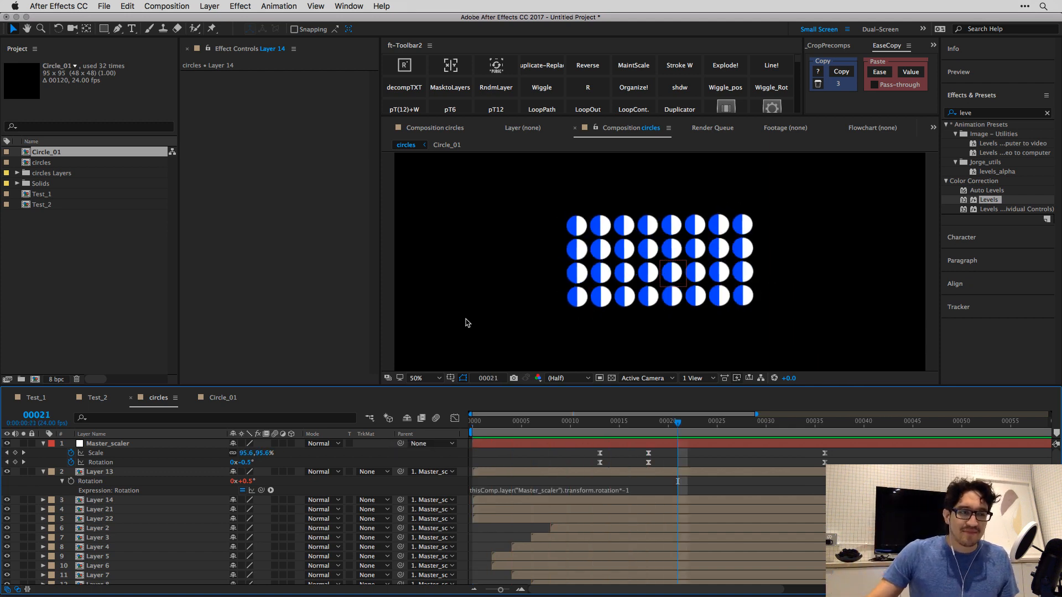
Switch to Chrome, play the Instagram character-grid reference animation, and return to After Effects.
{"action": "key", "text": "super+Tab"}
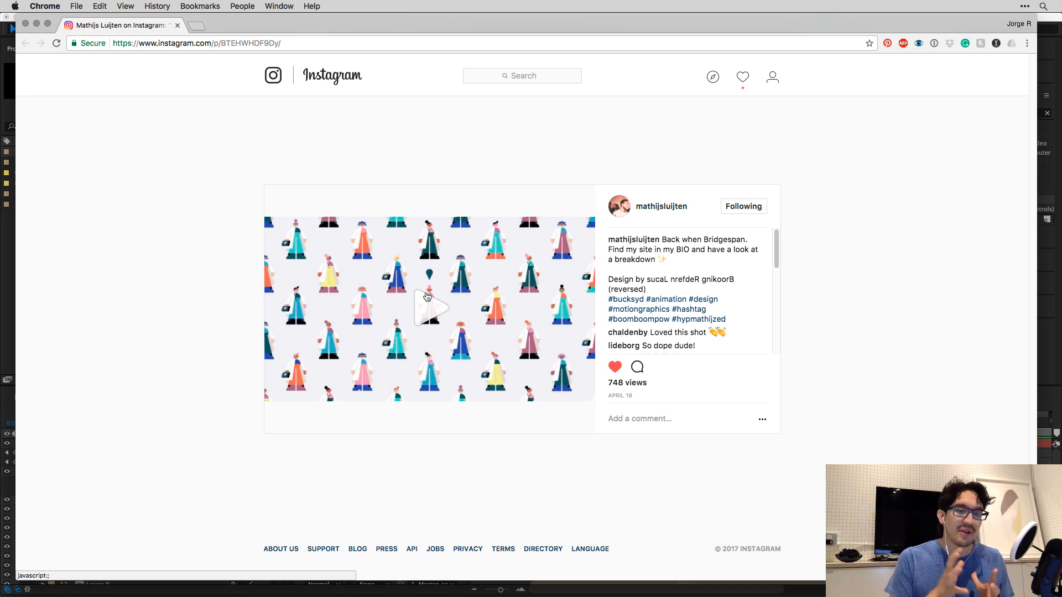
{"action": "left_click", "coordinate": [427, 297]}
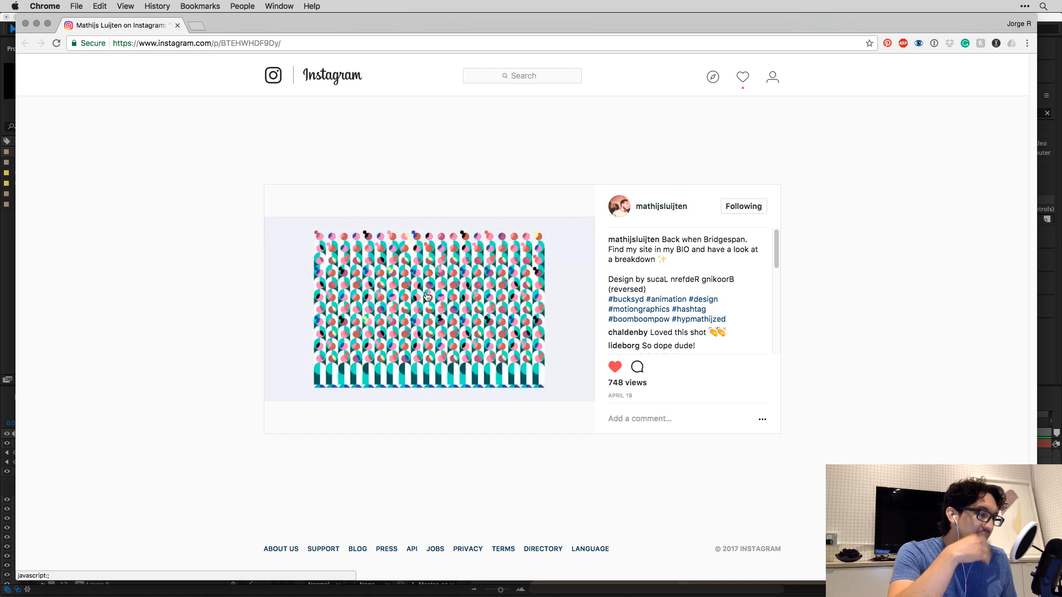
{"action": "left_click", "coordinate": [427, 297]}
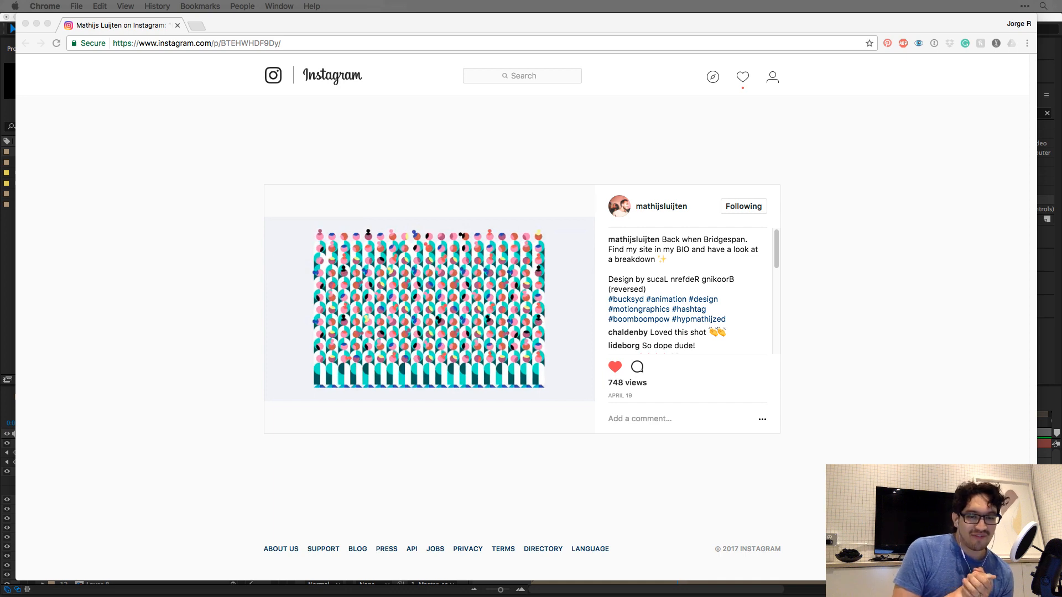
{"action": "key", "text": "super+Tab"}
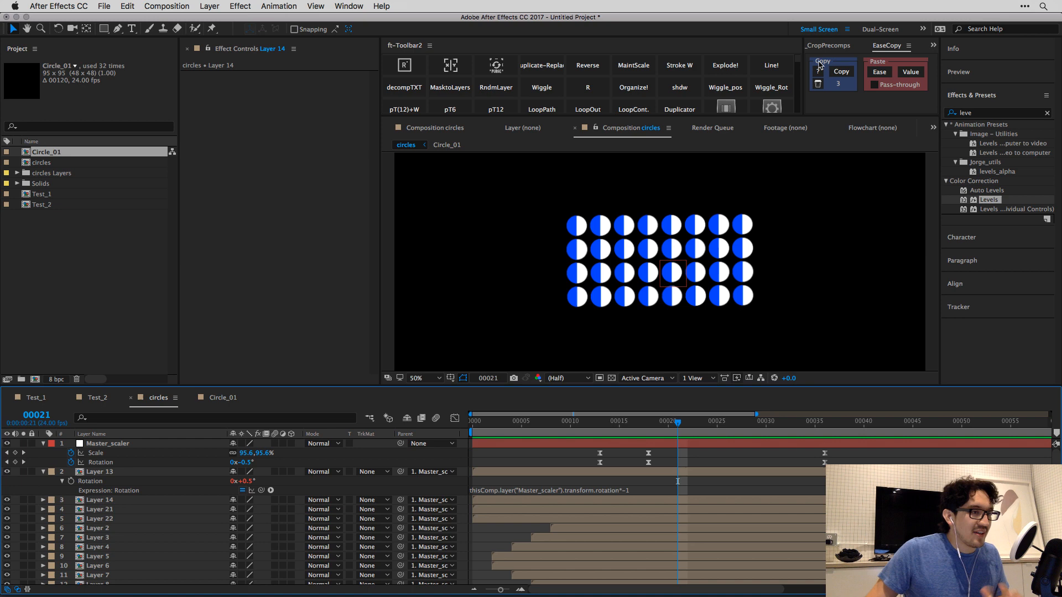
Move to frame 13 and purge the cache, deleting all files from the disk cache.
{"action": "left_click", "coordinate": [885, 49]}
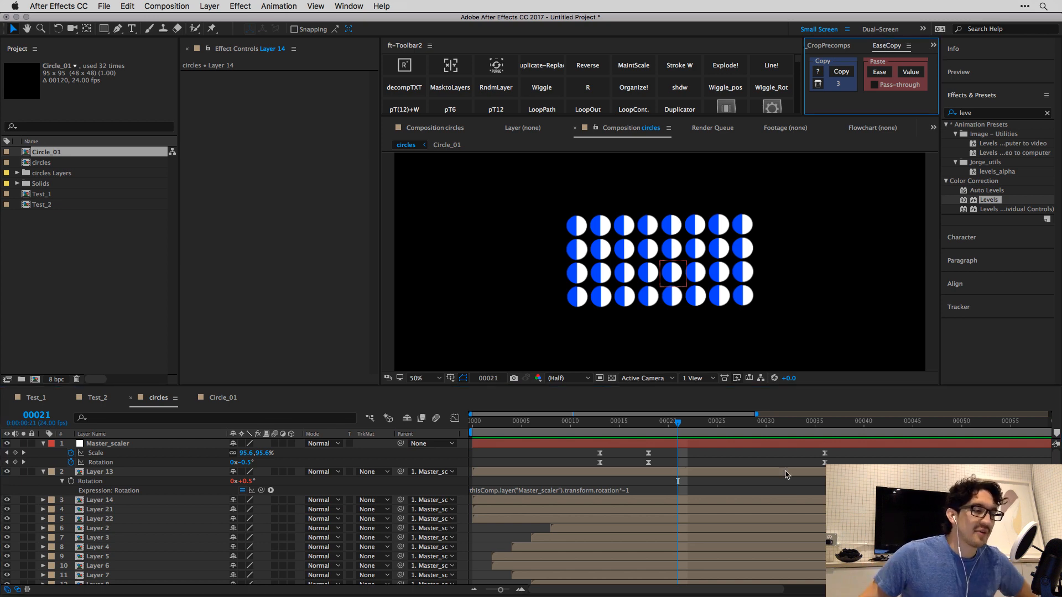
{"action": "left_click_drag", "start_coordinate": [658, 427], "coordinate": [601, 455]}
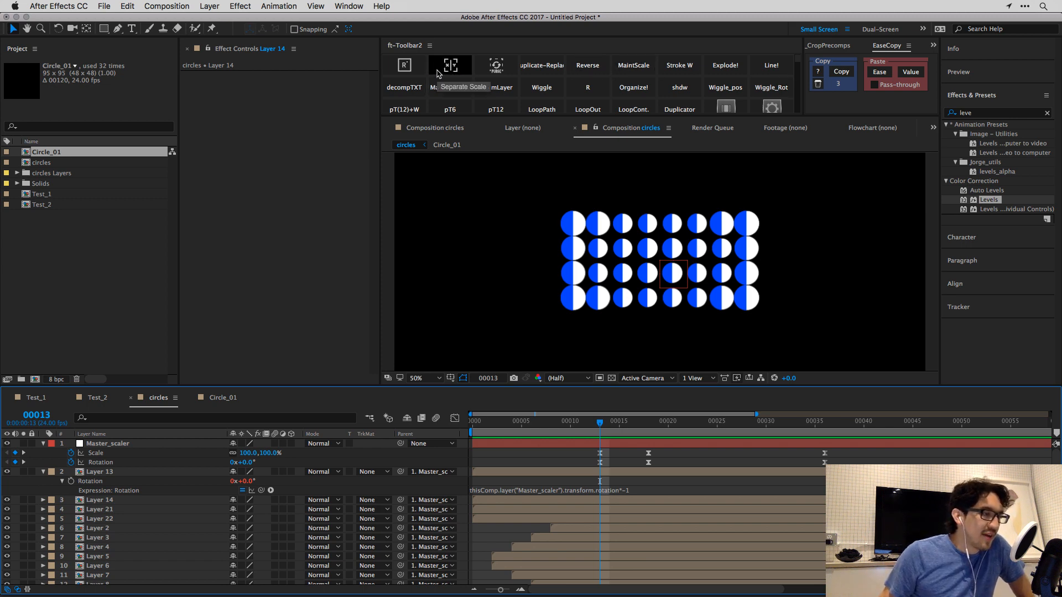
{"action": "left_click", "coordinate": [496, 67]}
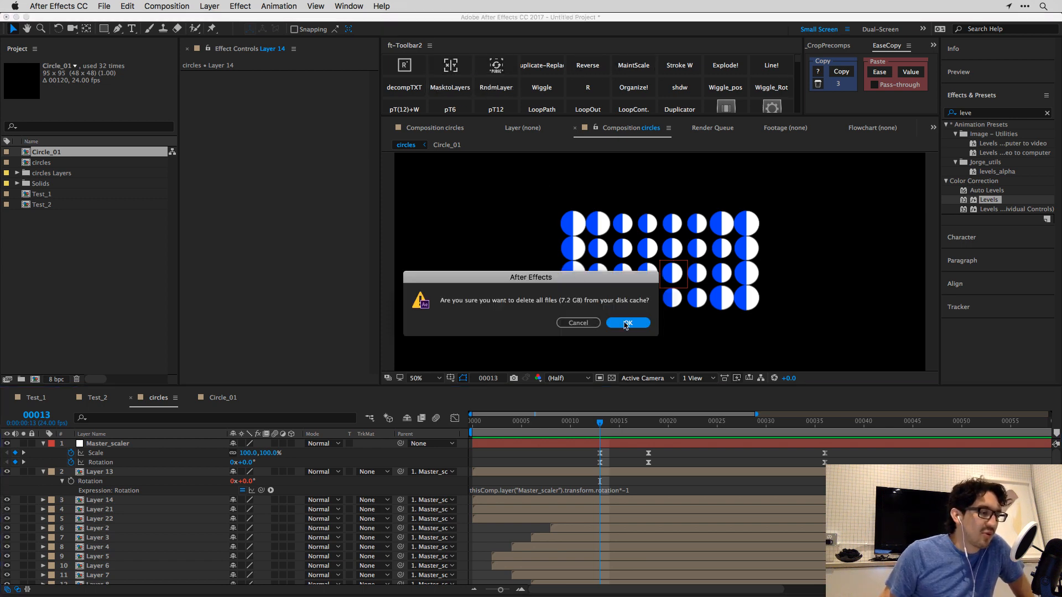
{"action": "left_click", "coordinate": [627, 324]}
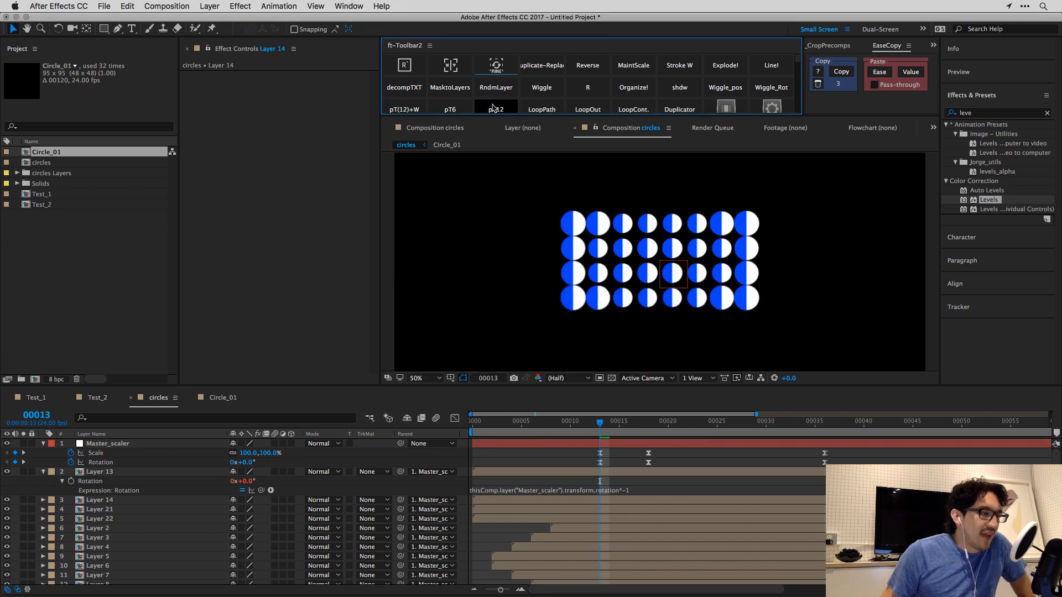
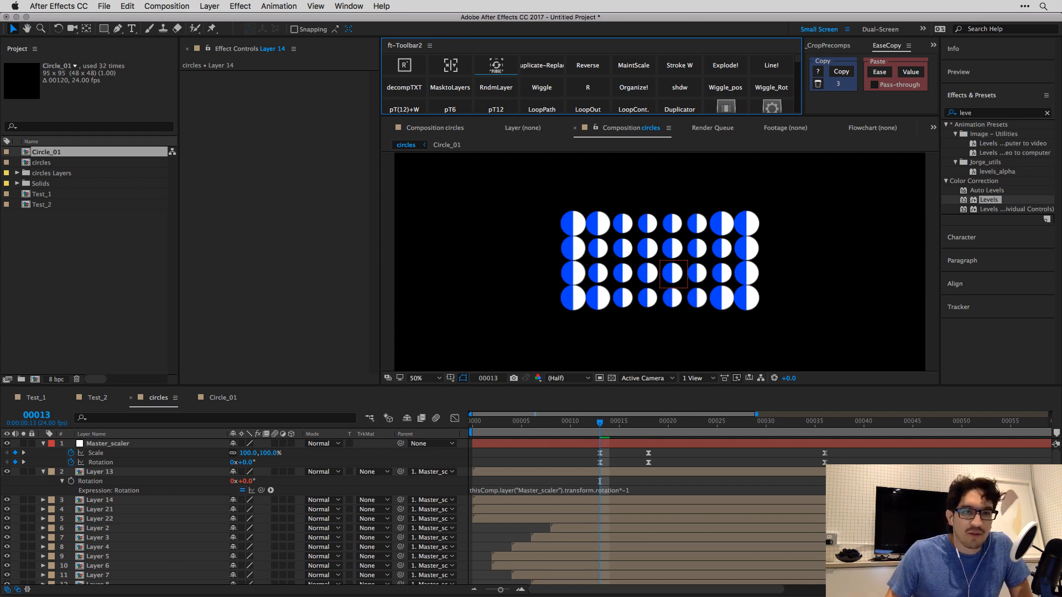
{"action": "key", "text": "ctrl+Up"}
{"action": "key", "text": "ctrl+Up"}
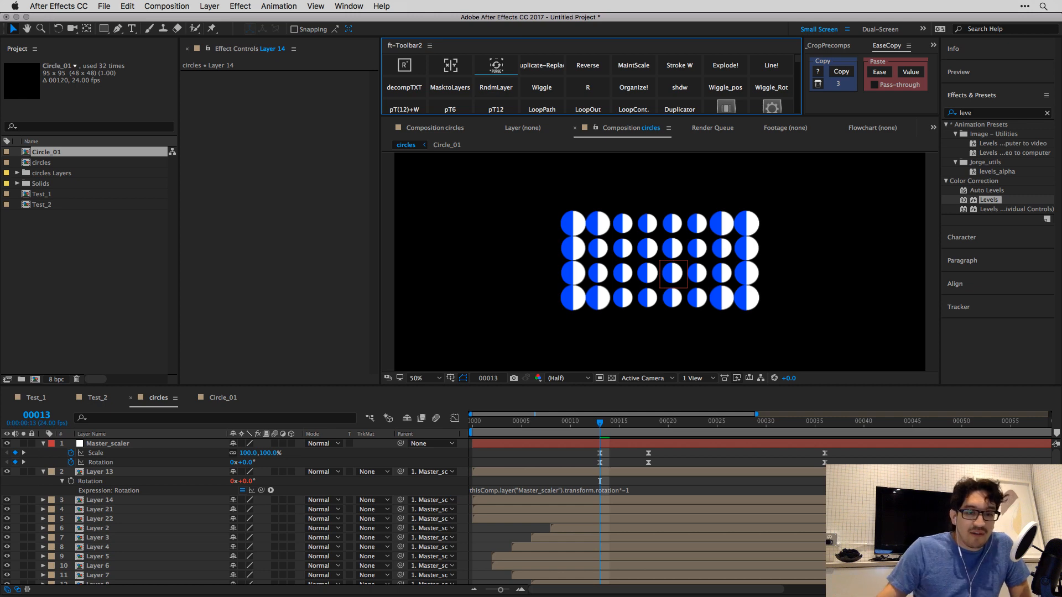
{"action": "key", "text": "super+Tab"}
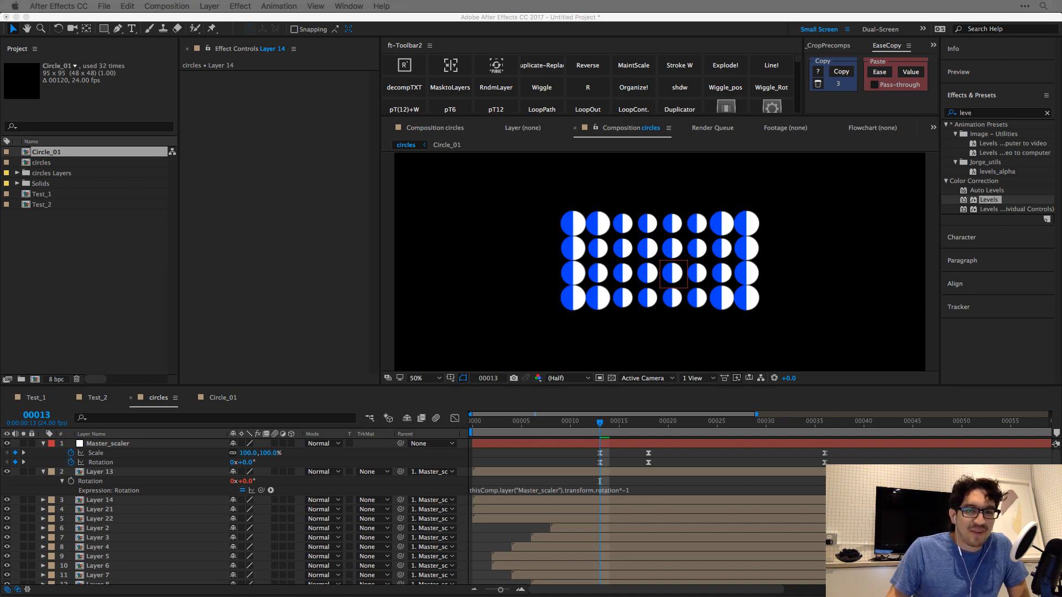
{"action": "key", "text": "ctrl+Up"}
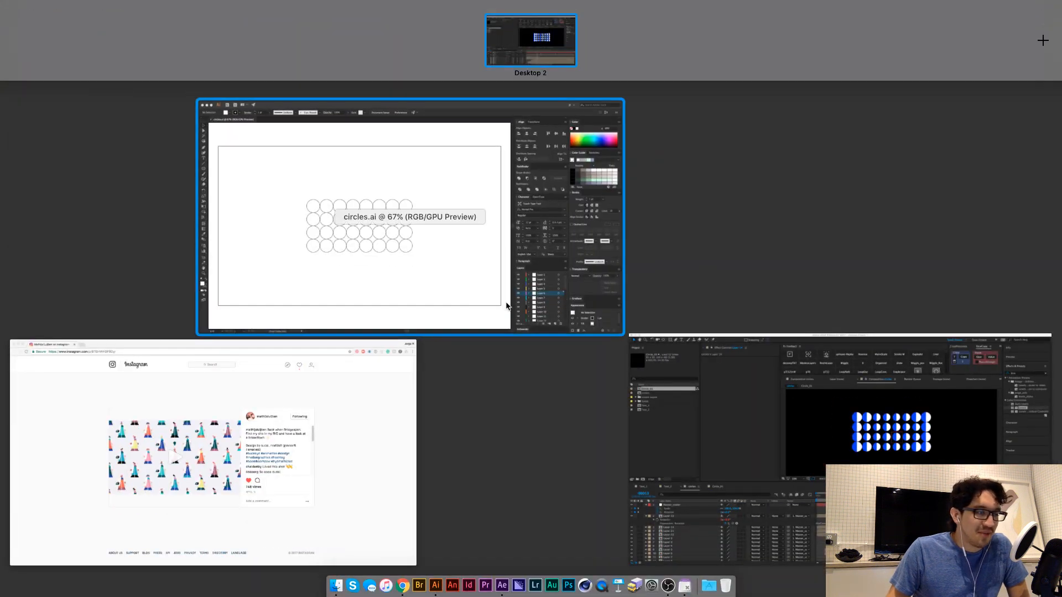
{"action": "key", "text": "ctrl+Up"}
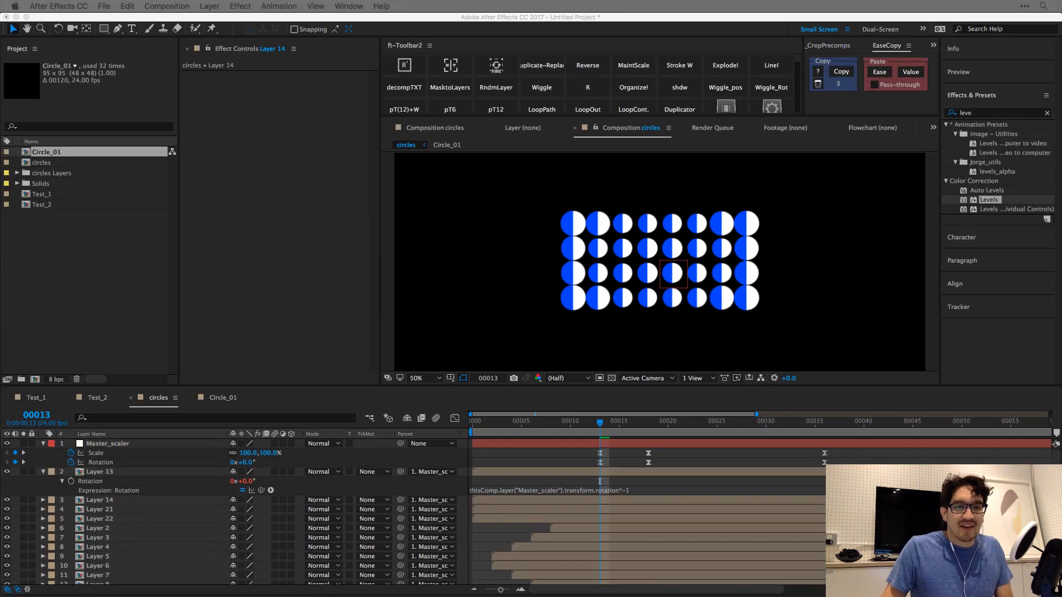
Switch to Chrome and load the copied video address vimeo.com/220330346 in place of the Instagram post.
{"action": "key", "text": "super+c"}
{"action": "key", "text": "super+w"}
{"action": "key", "text": "super+Tab"}
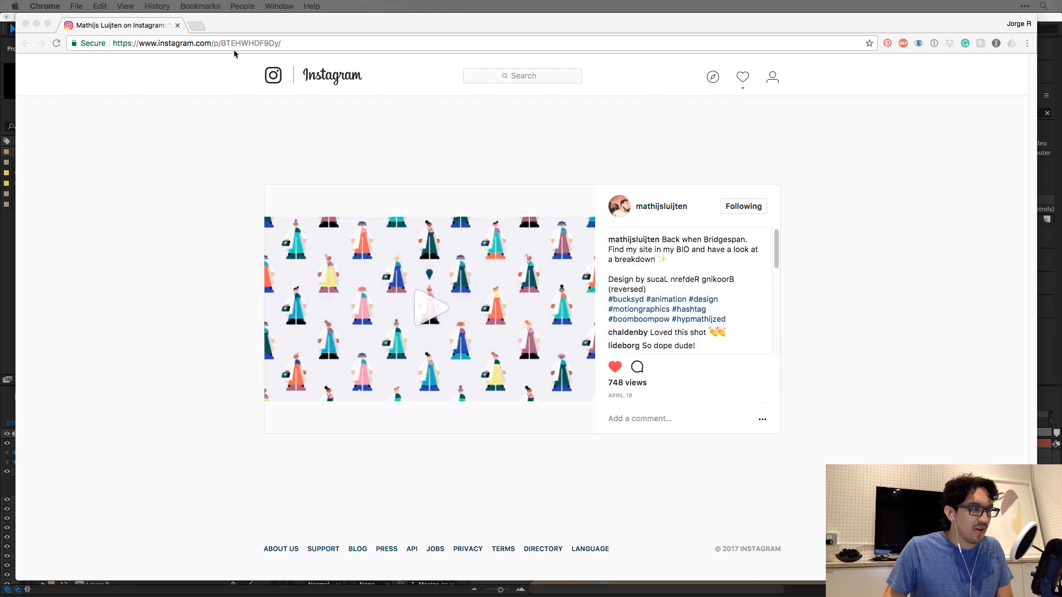
{"action": "left_click", "coordinate": [233, 43]}
{"action": "key", "text": "super+v"}
{"action": "key", "text": "Return"}
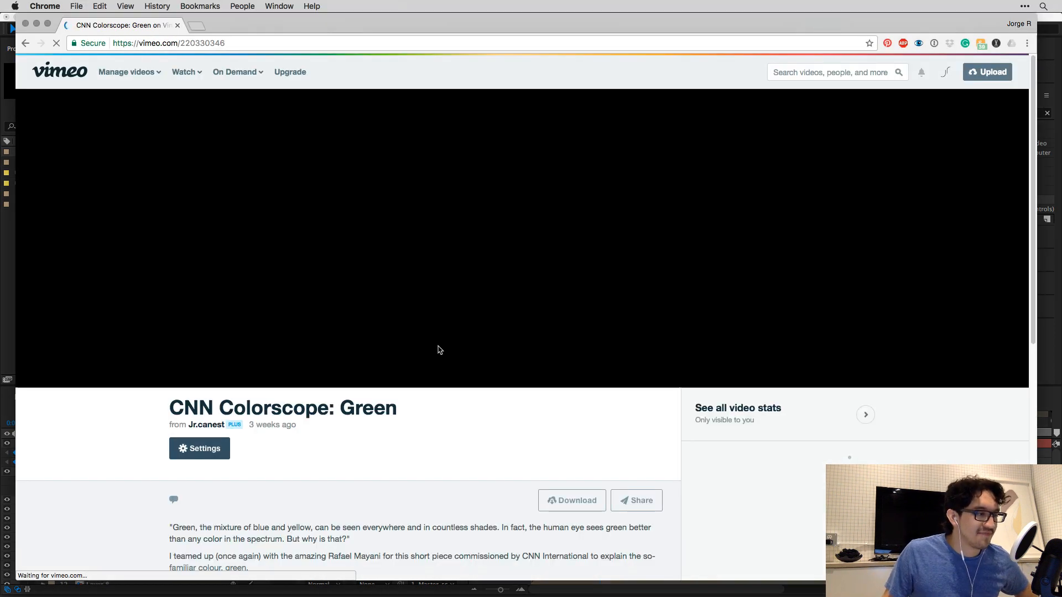
Play the CNN Colorscope: Green video, replay the leaf pattern from 00:14, and review the later scenes up to 00:54.
{"action": "left_click", "coordinate": [472, 321]}
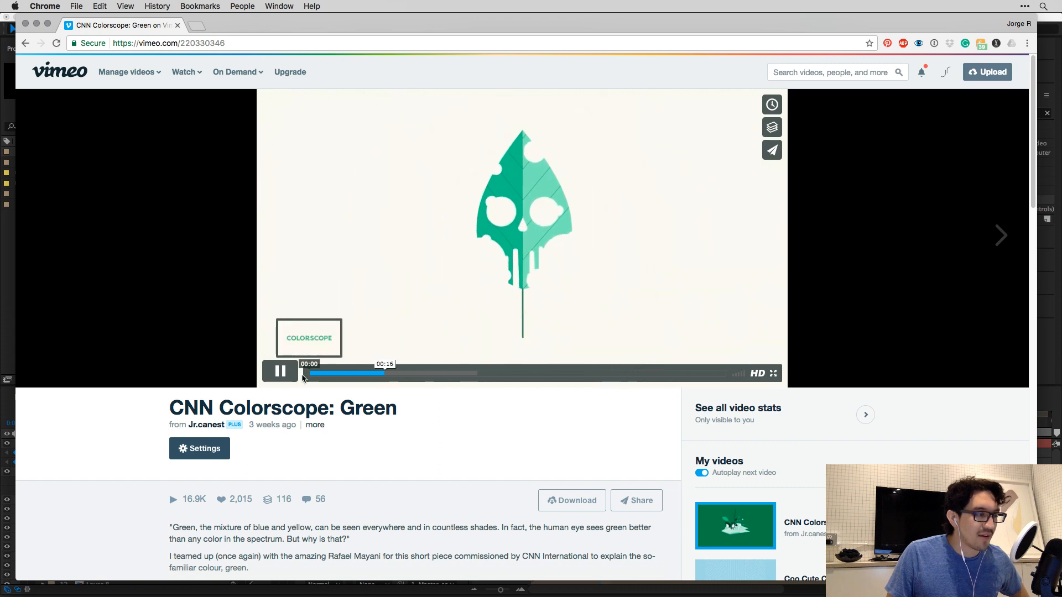
{"action": "left_click", "coordinate": [283, 375]}
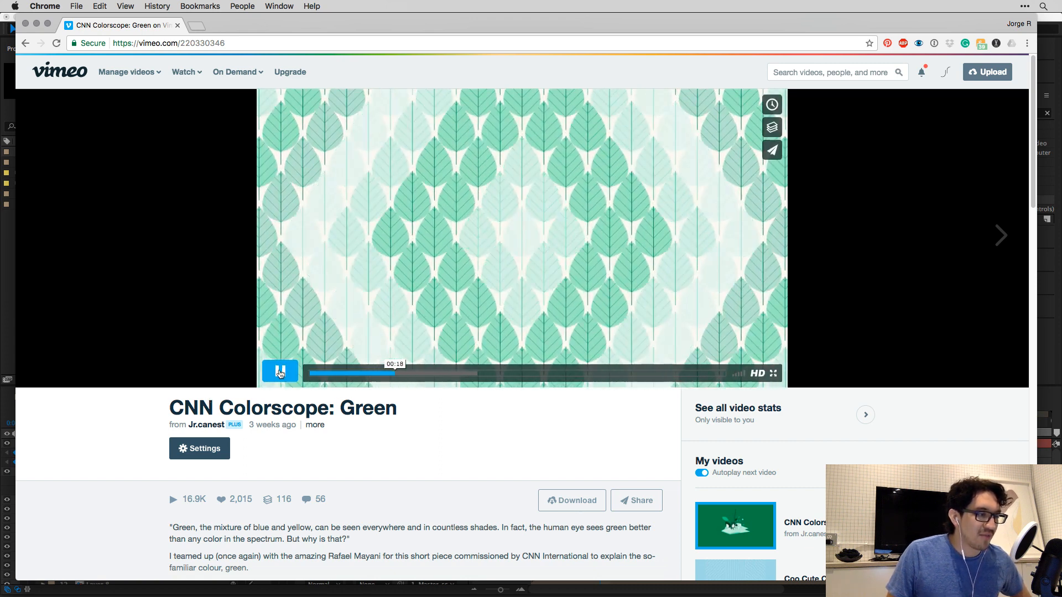
{"action": "left_click", "coordinate": [280, 371]}
{"action": "left_click_drag", "start_coordinate": [398, 368], "coordinate": [378, 372]}
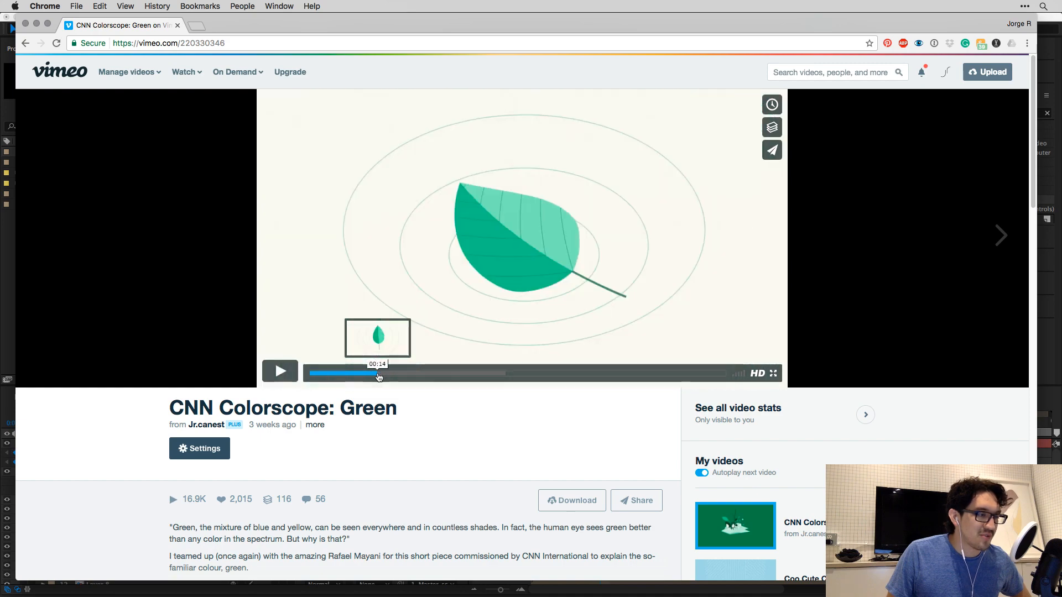
{"action": "left_click", "coordinate": [280, 373]}
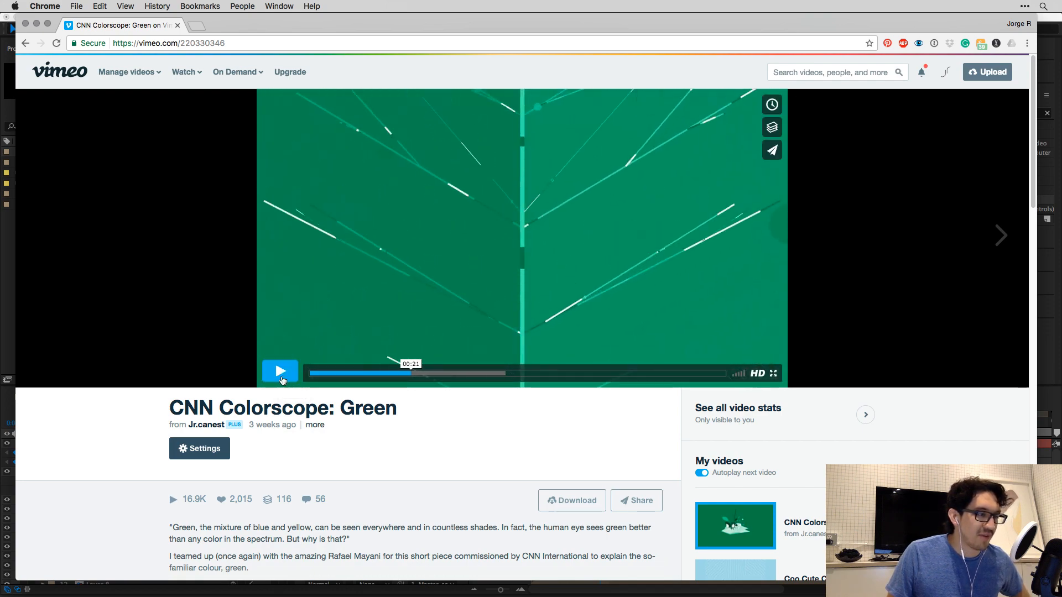
{"action": "left_click", "coordinate": [445, 374]}
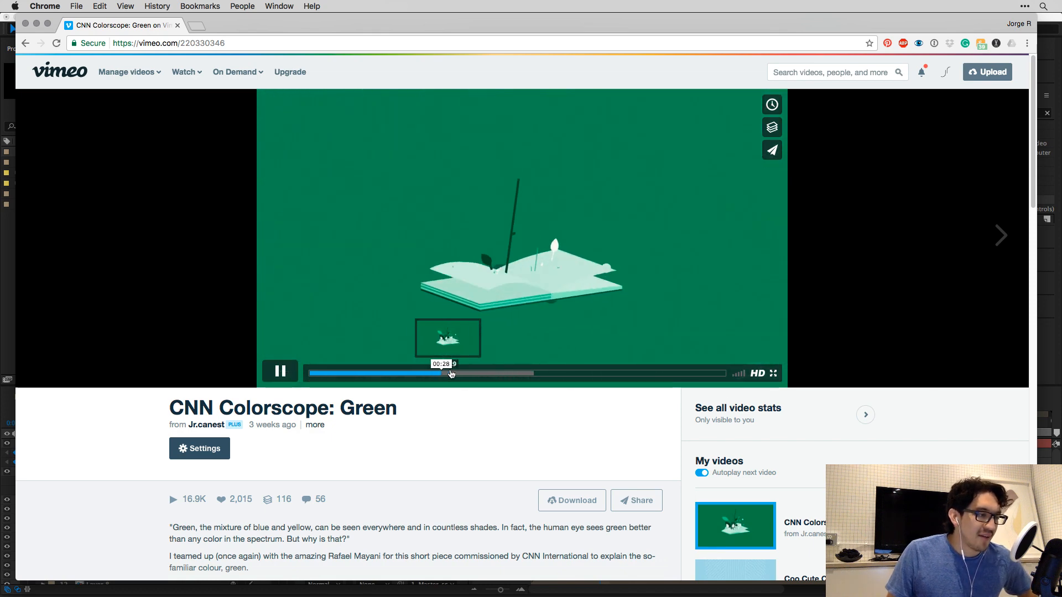
{"action": "left_click_drag", "start_coordinate": [452, 374], "coordinate": [536, 374]}
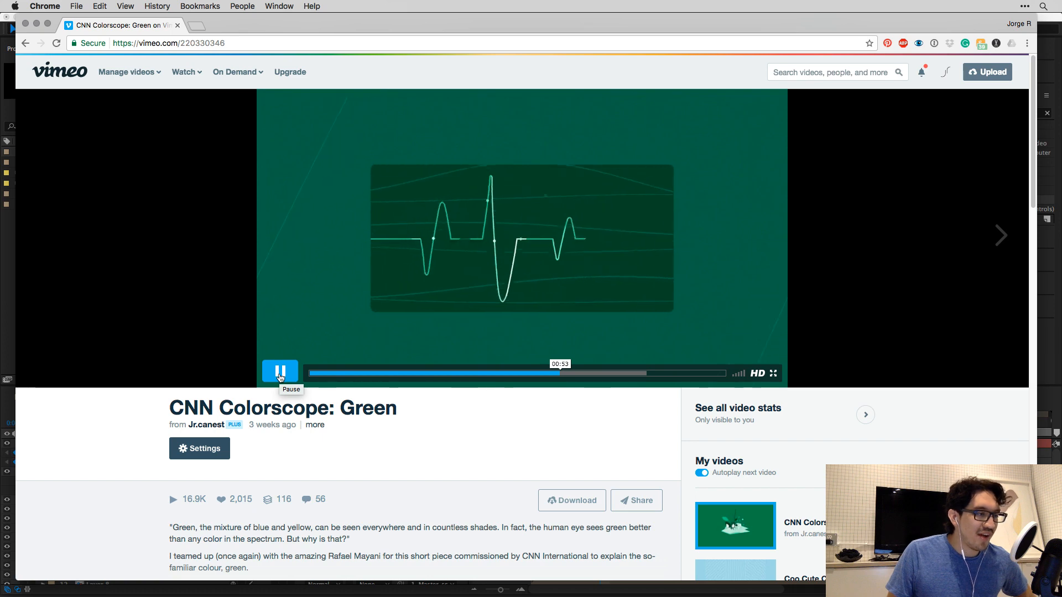
{"action": "left_click", "coordinate": [280, 372]}
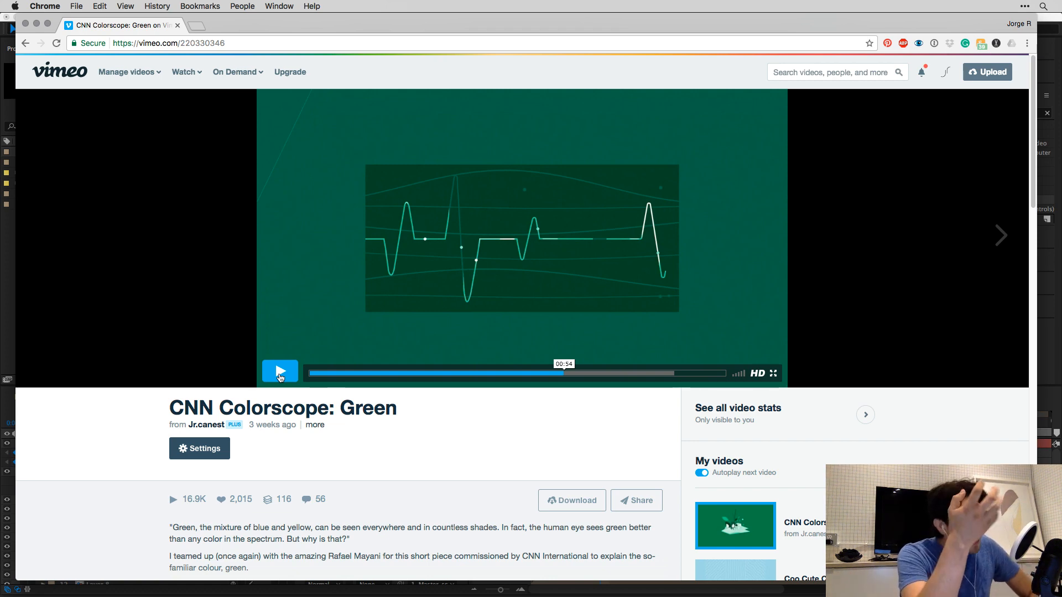
Search the web for "solea vimeo" in a new tab and open the "Solea // Big Deal" video.
{"action": "left_click", "coordinate": [198, 26]}
{"action": "type", "text": "sole vimeo"}
{"action": "key", "text": "Return"}
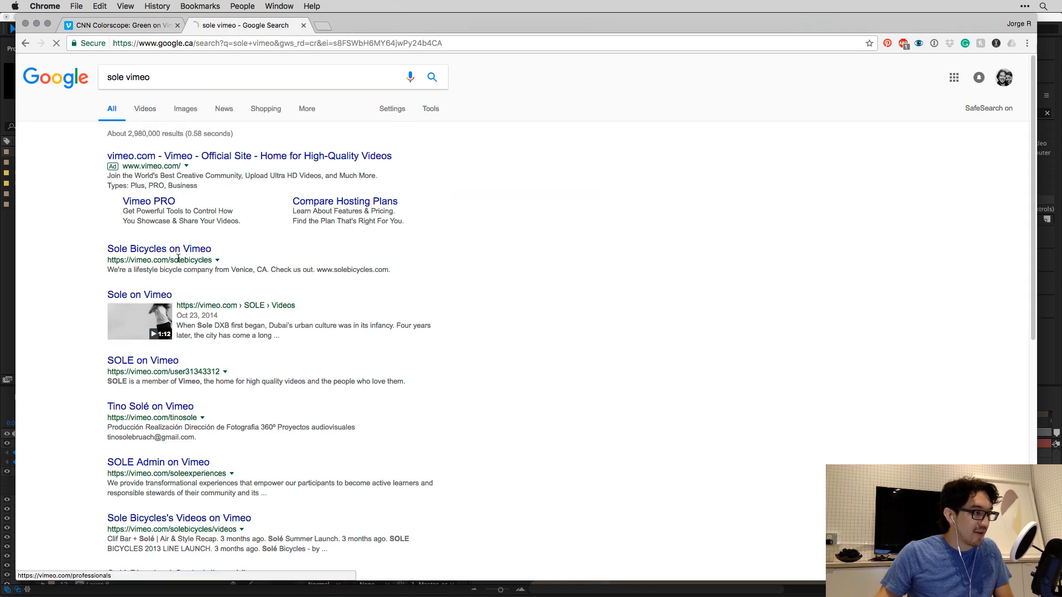
{"action": "left_click", "coordinate": [129, 77]}
{"action": "type", "text": "a"}
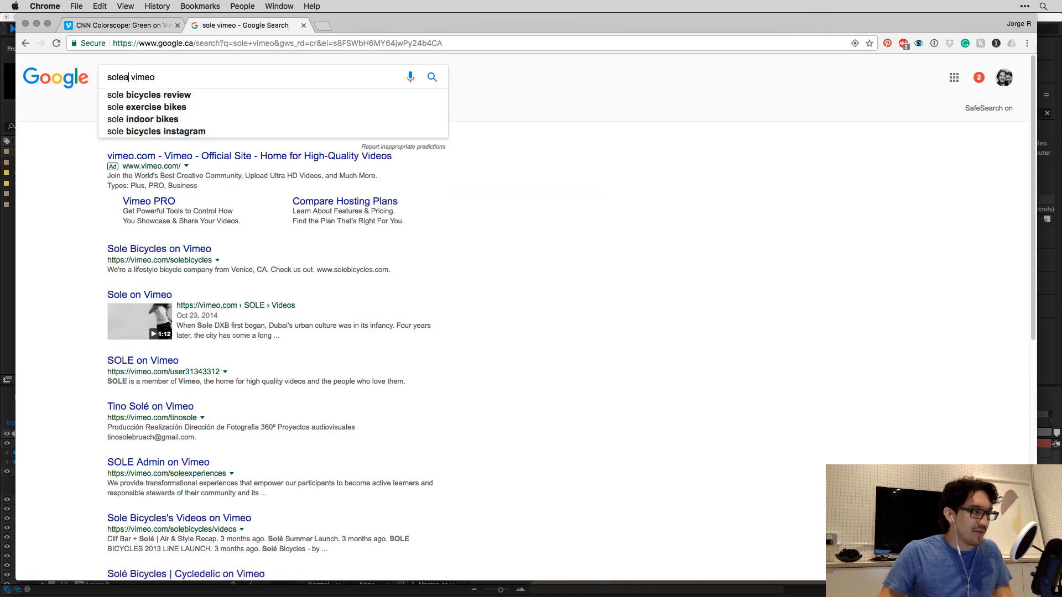
{"action": "key", "text": "Return"}
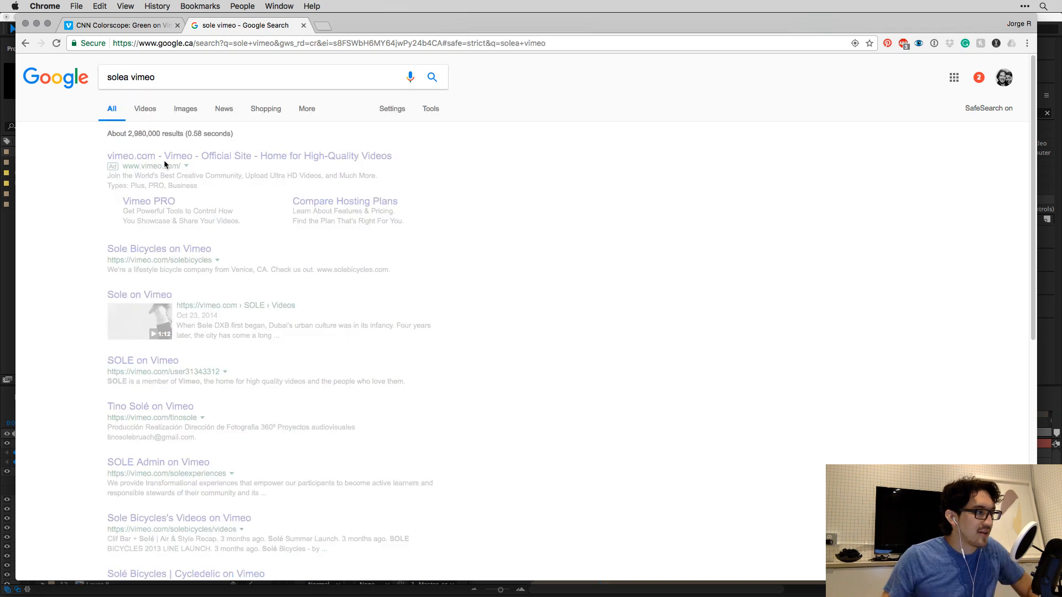
{"action": "left_click", "coordinate": [172, 83]}
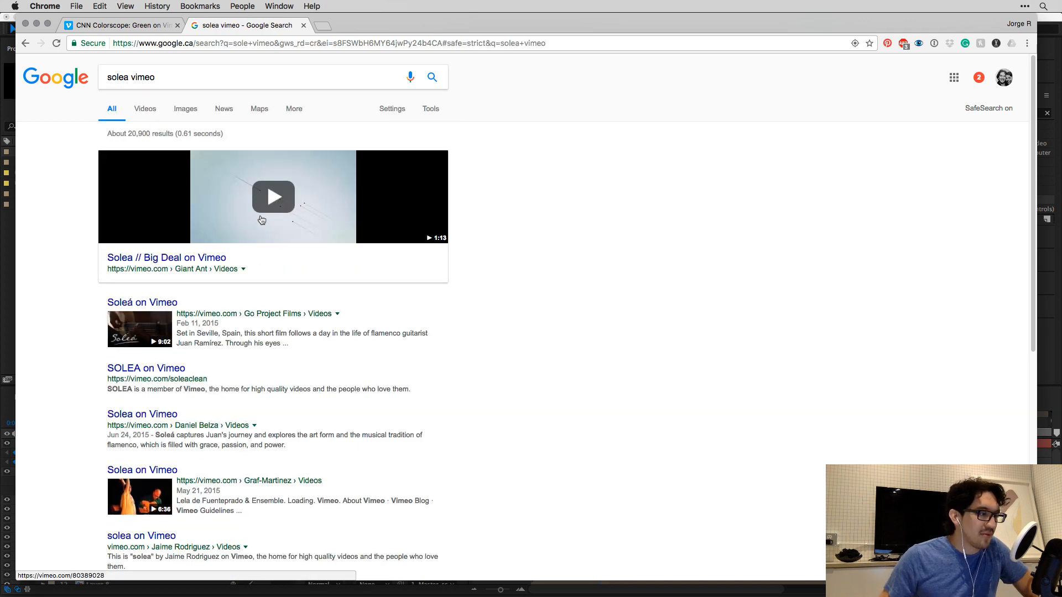
{"action": "left_click", "coordinate": [260, 218]}
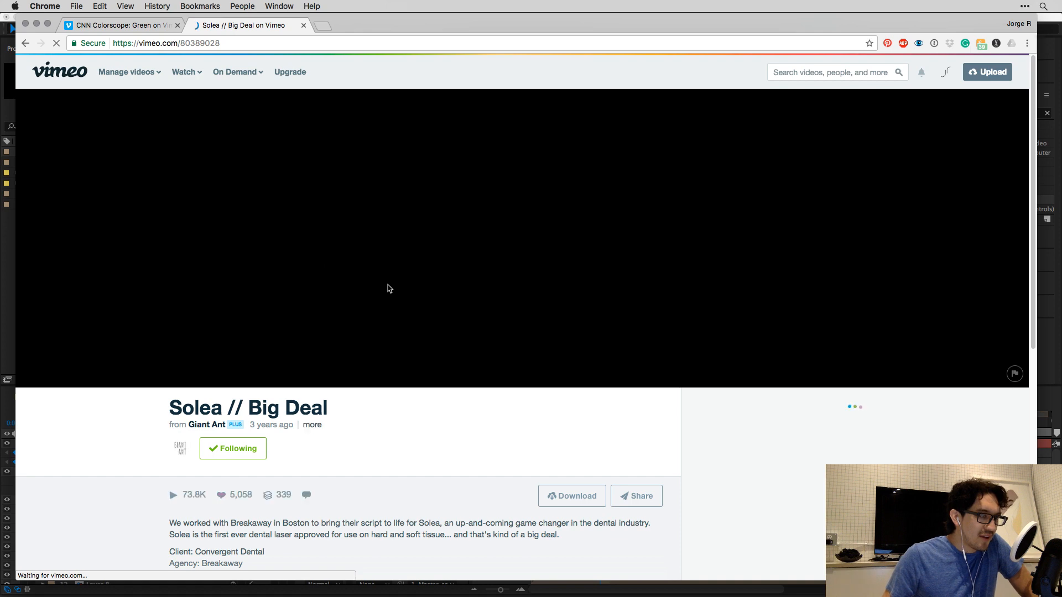
Play the Solea // Big Deal video, skip ahead through its line and circle scenes, and return near its beginning.
{"action": "left_click", "coordinate": [535, 310]}
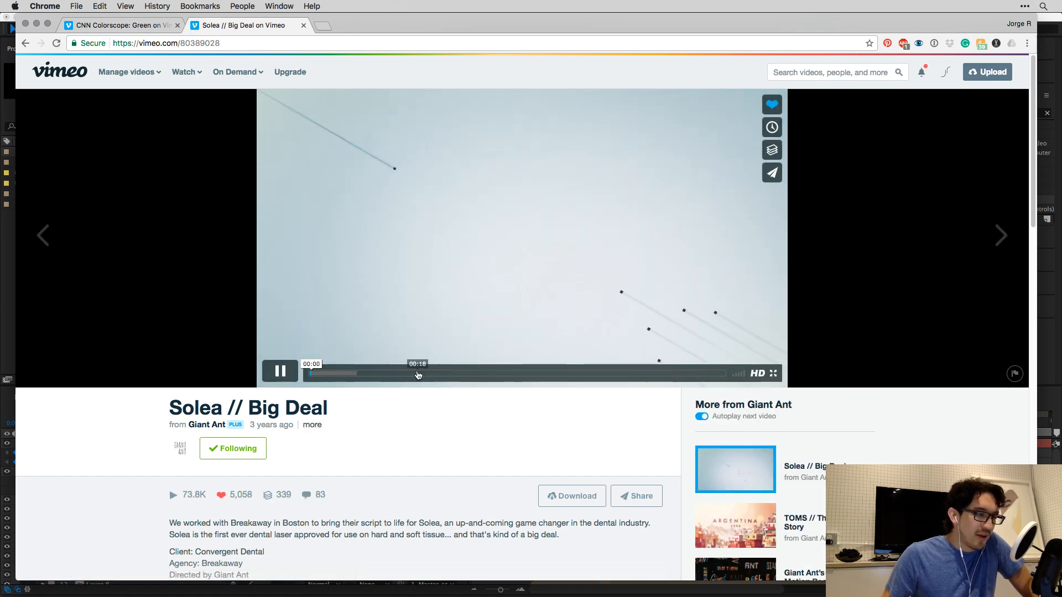
{"action": "left_click", "coordinate": [379, 374]}
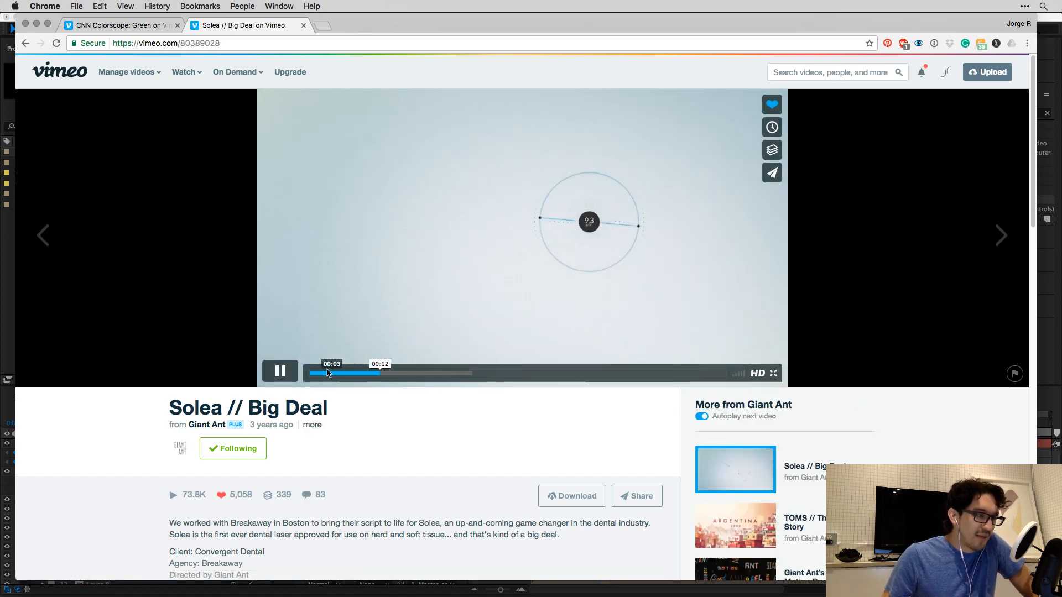
{"action": "left_click", "coordinate": [404, 374]}
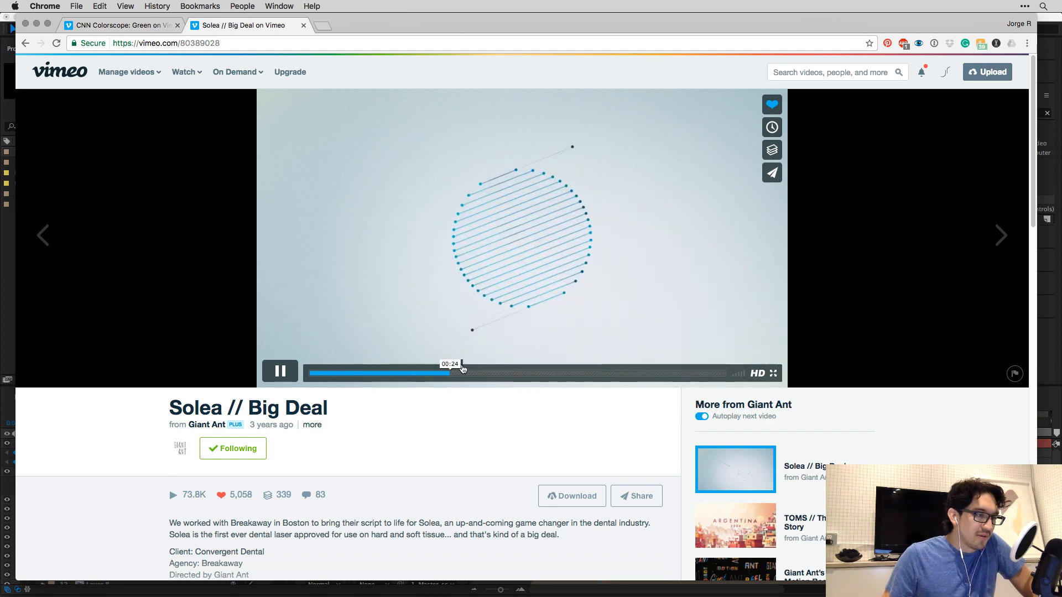
{"action": "left_click", "coordinate": [488, 374]}
{"action": "left_click", "coordinate": [326, 373]}
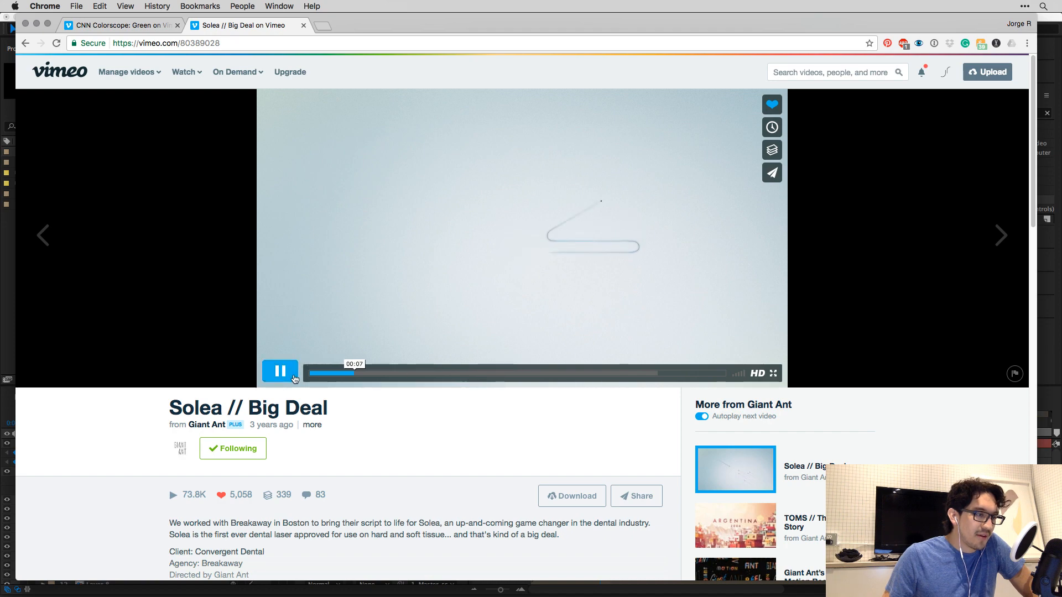
Pause the Solea video, view it full screen and advance frame by frame until the zigzag line turns into a spiral.
{"action": "left_click", "coordinate": [287, 379]}
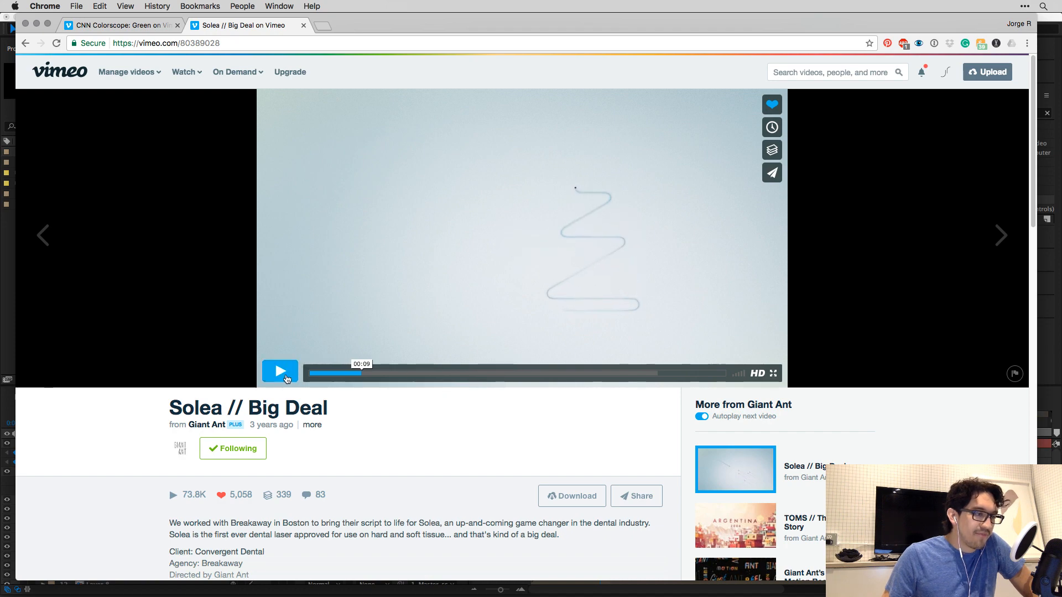
{"action": "left_click", "coordinate": [774, 374]}
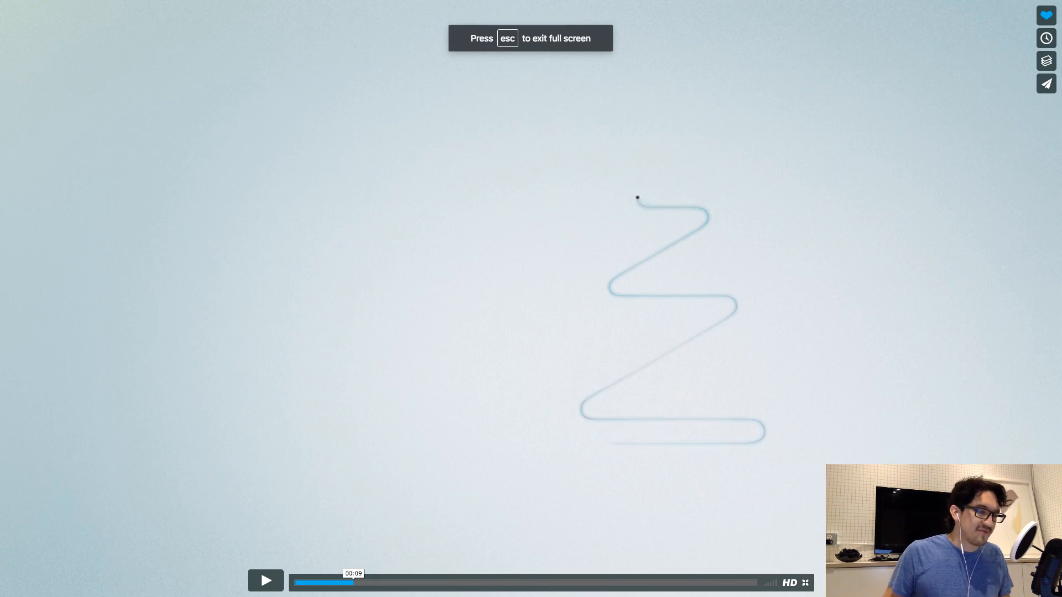
{"action": "key", "text": "shift+Left"}
{"action": "key", "text": "shift+Left"}
{"action": "key", "text": "shift+Left"}
{"action": "key", "text": "shift+Left"}
{"action": "key", "text": "shift+Right"}
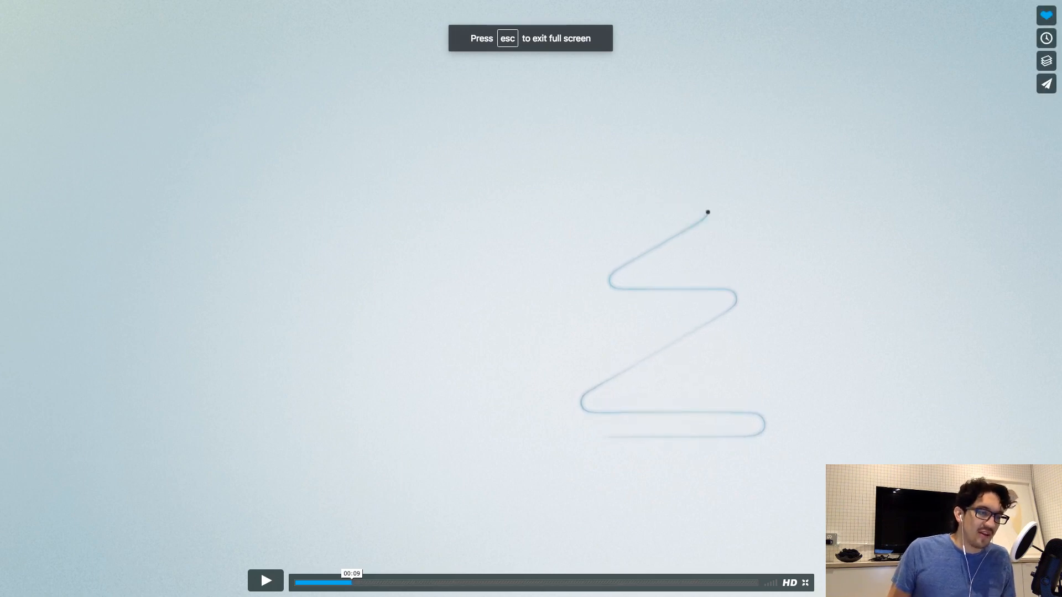
{"action": "key", "text": "shift+Right"}
{"action": "key", "text": "shift+Right"}
{"action": "key", "text": "shift+Right"}
{"action": "key", "text": "shift+Right"}
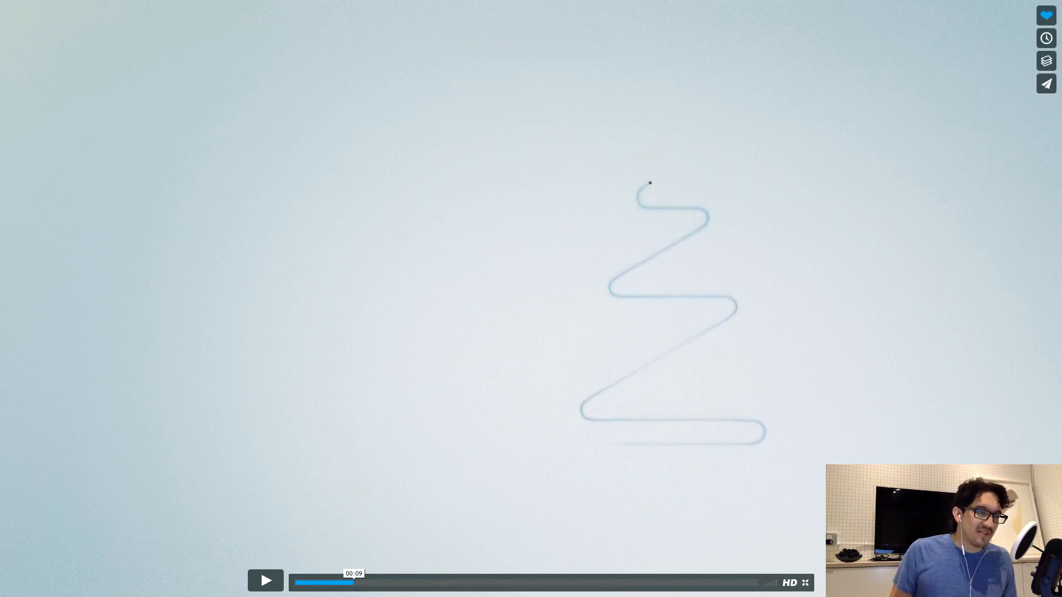
{"action": "key", "text": "shift+Right"}
{"action": "key", "text": "shift+Right"}
{"action": "key", "text": "shift+Right"}
{"action": "key", "text": "shift+Right"}
{"action": "key", "text": "shift+Right"}
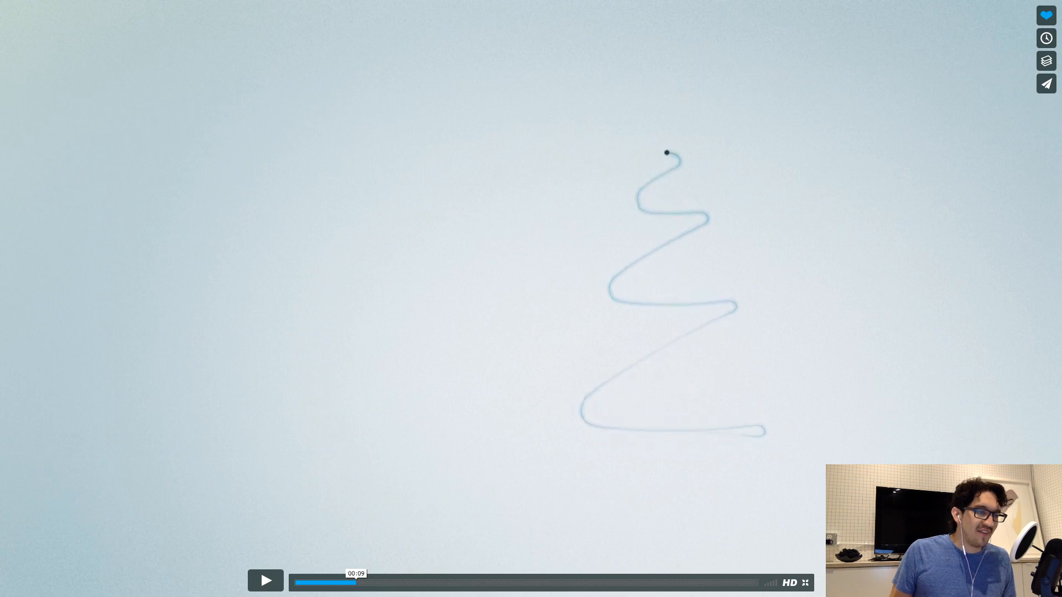
{"action": "key", "text": "shift+Right"}
{"action": "key", "text": "shift+Right"}
{"action": "key", "text": "shift+Right"}
{"action": "key", "text": "shift+Right"}
{"action": "key", "text": "shift+Right"}
{"action": "key", "text": "shift+Right"}
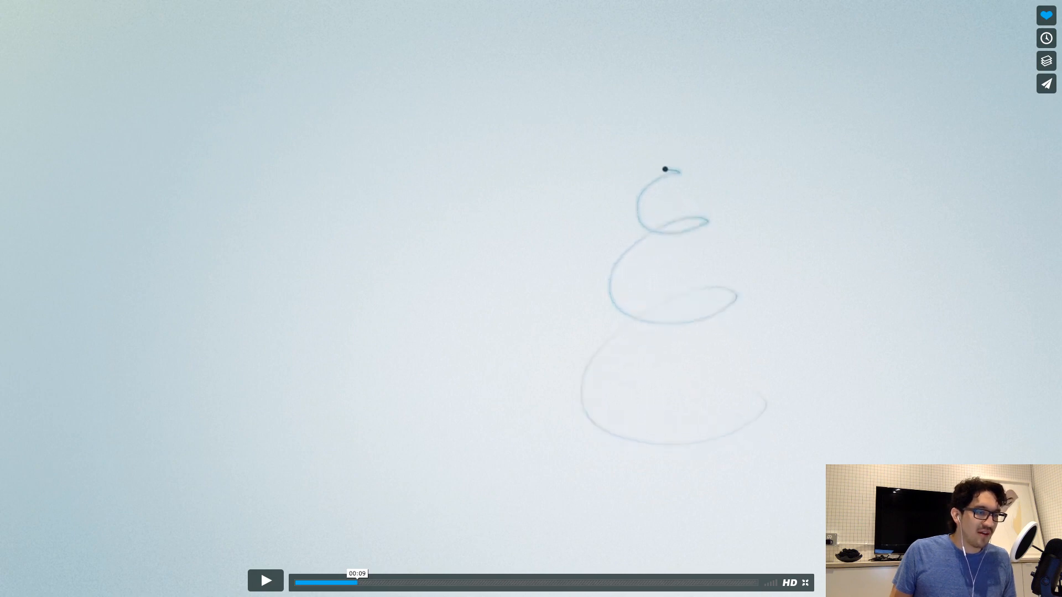
{"action": "key", "text": "shift+Right"}
{"action": "key", "text": "shift+Right"}
{"action": "key", "text": "shift+Right"}
{"action": "key", "text": "shift+Right"}
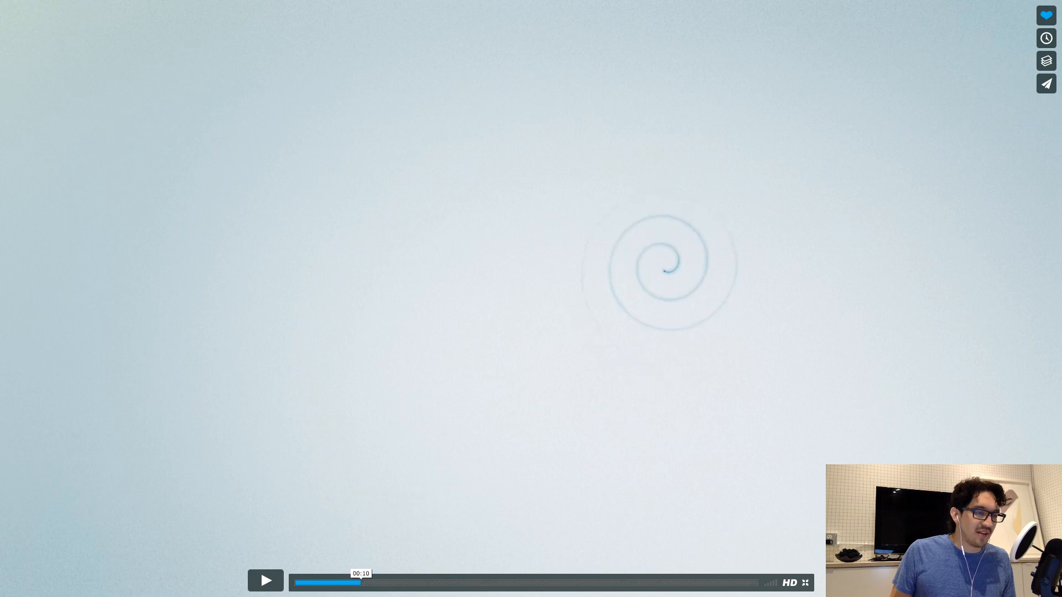
Step back and forth through the frames of the zigzag-to-spiral transition, and leave full screen.
{"action": "key", "text": "shift+Left"}
{"action": "key", "text": "shift+Left"}
{"action": "key", "text": "shift+Left"}
{"action": "key", "text": "shift+Left"}
{"action": "key", "text": "shift+Left"}
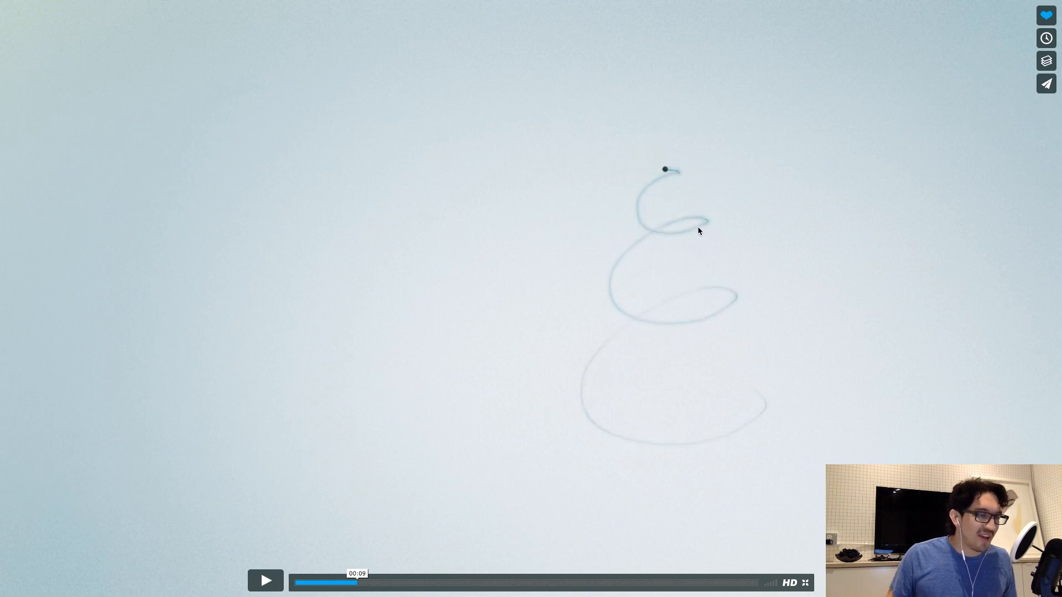
{"action": "key", "text": "shift+Left"}
{"action": "key", "text": "shift+Left"}
{"action": "key", "text": "shift+Right"}
{"action": "key", "text": "shift+Right"}
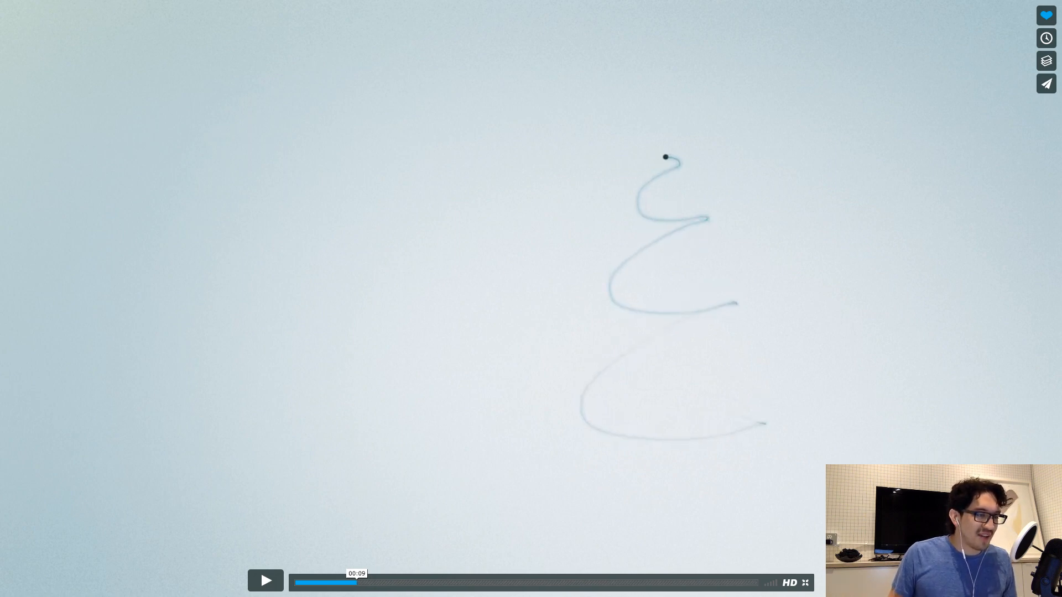
{"action": "key", "text": "shift+Left"}
{"action": "key", "text": "shift+Left"}
{"action": "key", "text": "shift+Left"}
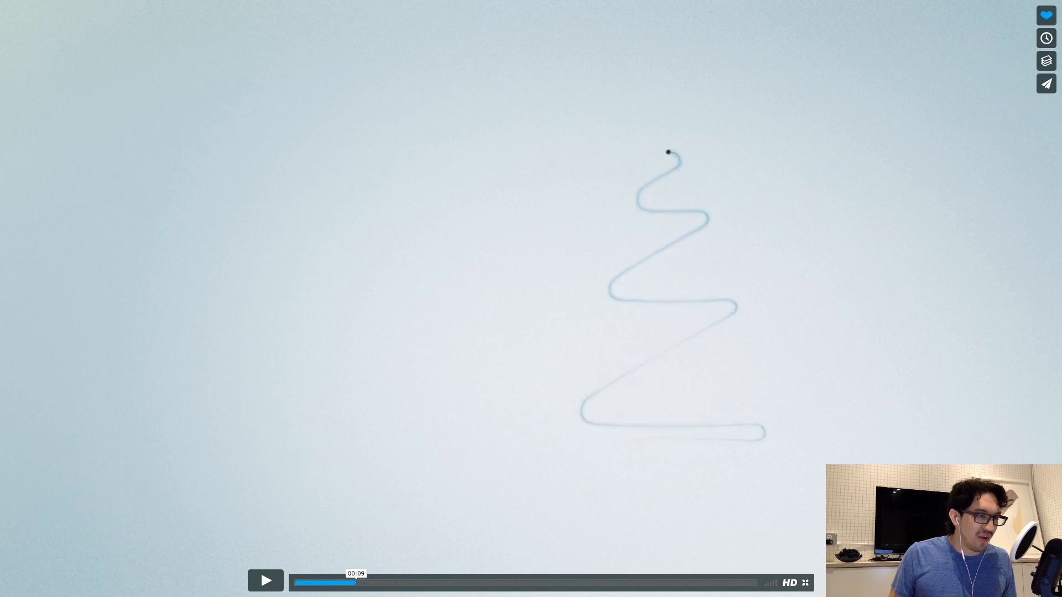
{"action": "key", "text": "shift+Right"}
{"action": "key", "text": "shift+Right"}
{"action": "key", "text": "shift+Right"}
{"action": "key", "text": "shift+Right"}
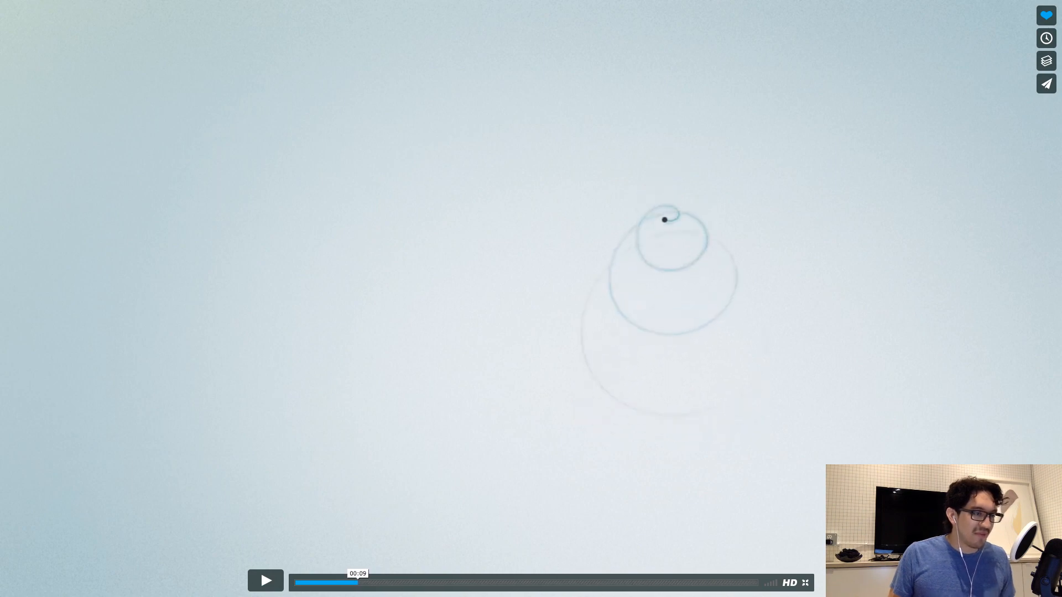
{"action": "key", "text": "Escape"}
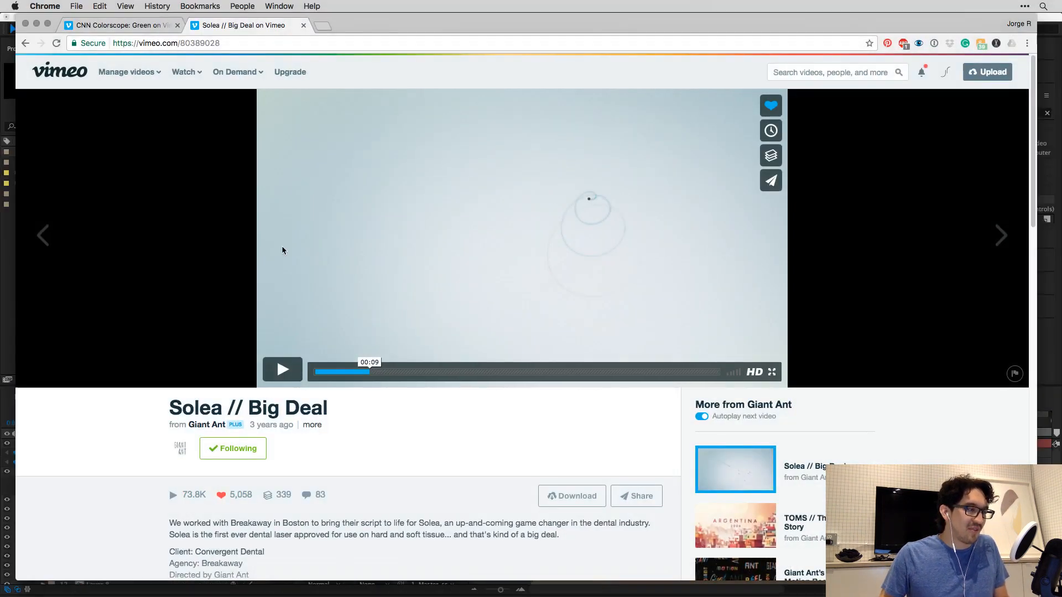
Switch to the CNN Colorscope: Green video, play it from 00:52 and pause at the heartbeat line.
{"action": "left_click", "coordinate": [88, 39]}
{"action": "left_click", "coordinate": [90, 27]}
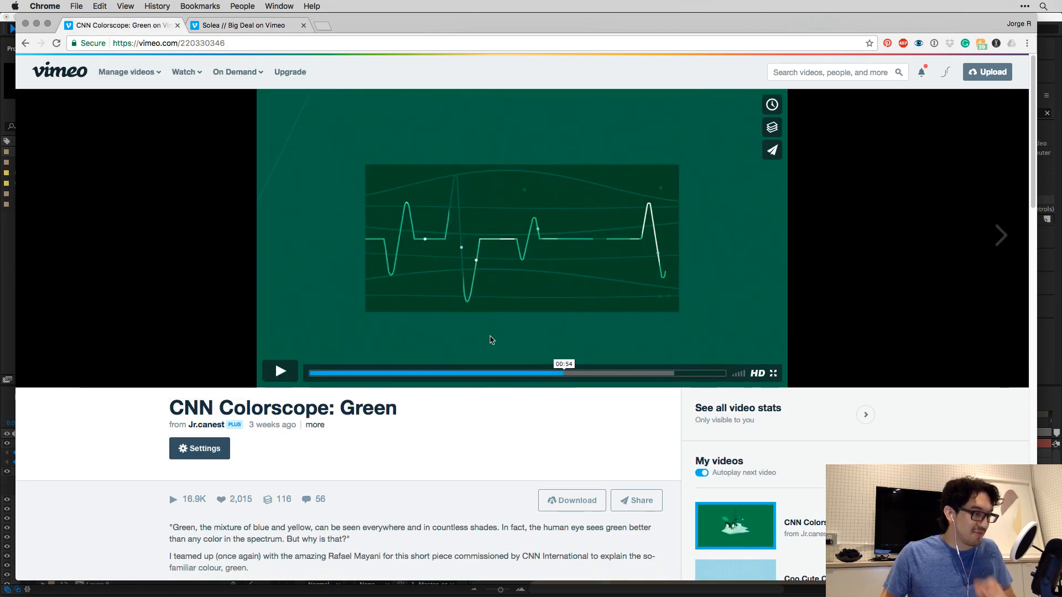
{"action": "left_click", "coordinate": [553, 373]}
{"action": "scroll", "coordinate": [520, 265], "scroll_direction": "down", "scroll_amount": 10}
{"action": "scroll", "coordinate": [520, 243], "scroll_direction": "up", "scroll_amount": 9}
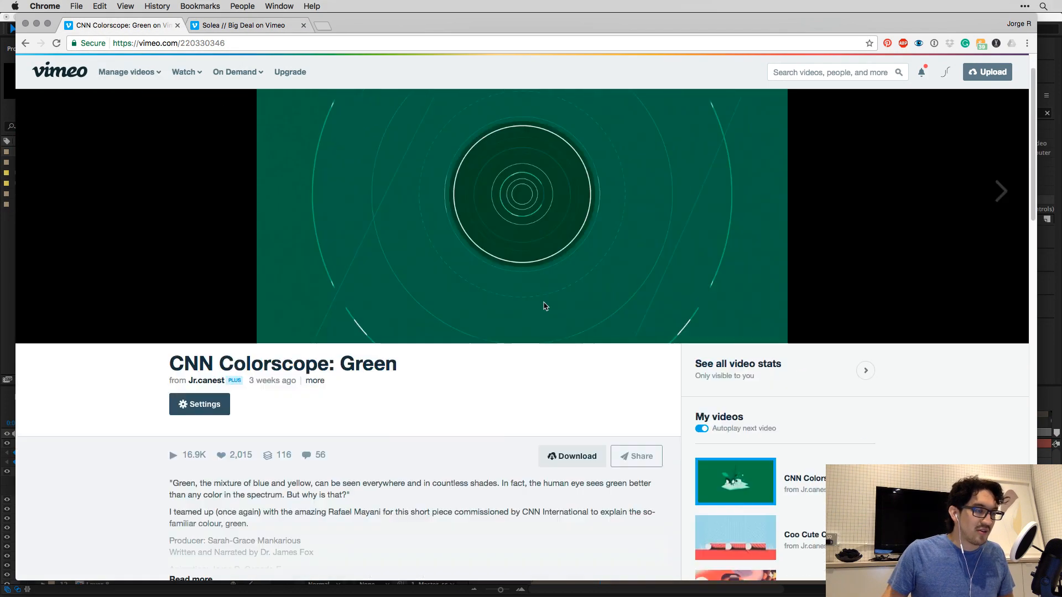
{"action": "scroll", "coordinate": [545, 307], "scroll_direction": "up", "scroll_amount": 2}
{"action": "left_click", "coordinate": [279, 372]}
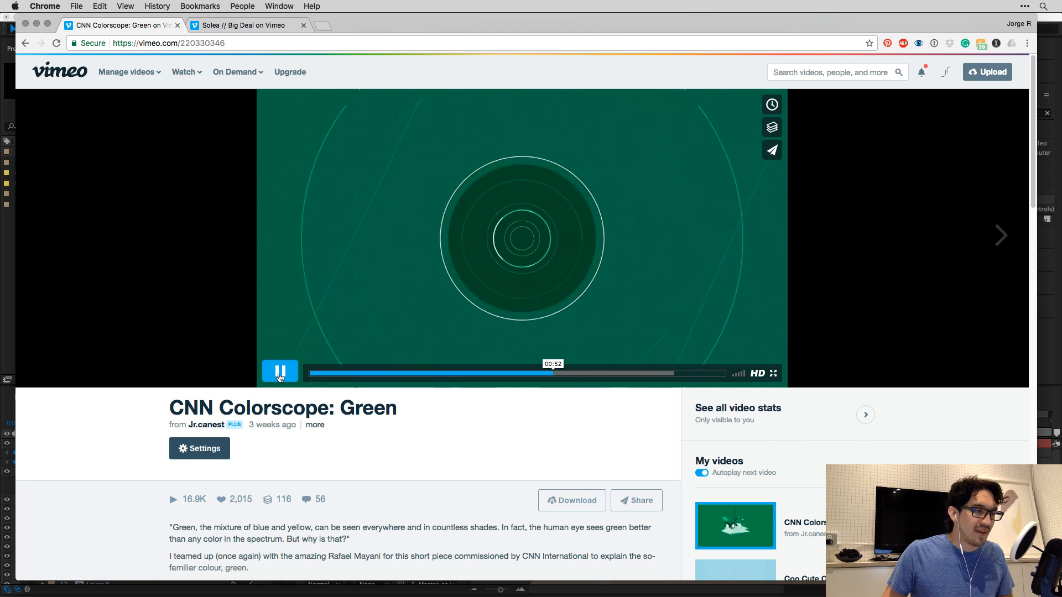
{"action": "left_click", "coordinate": [280, 372]}
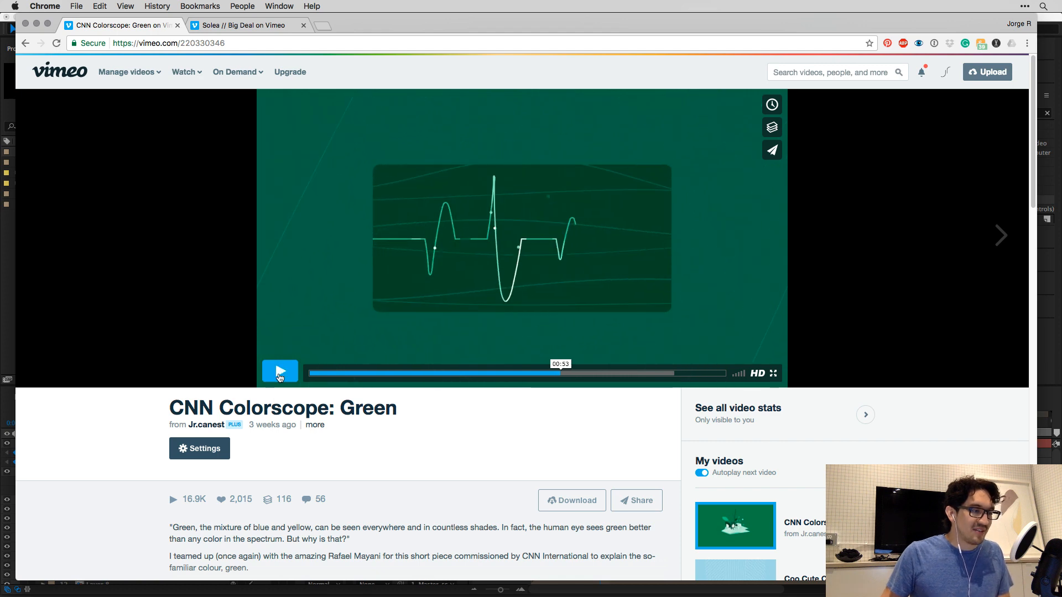
Step backward and forward through the frames where the circular shape unfolds into the heartbeat line.
{"action": "key", "text": "shift+Left"}
{"action": "key", "text": "shift+Left"}
{"action": "key", "text": "shift+Left"}
{"action": "key", "text": "shift+Left"}
{"action": "key", "text": "shift+Left"}
{"action": "key", "text": "shift+Left"}
{"action": "key", "text": "shift+Left"}
{"action": "key", "text": "shift+Left"}
{"action": "key", "text": "shift+Left"}
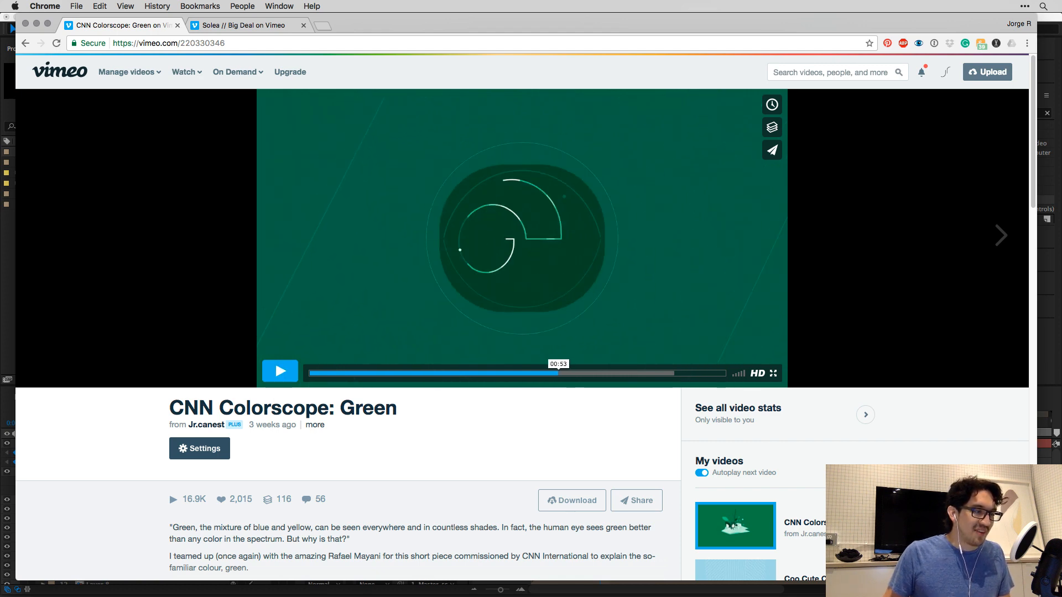
{"action": "key", "text": "shift+Right"}
{"action": "key", "text": "shift+Right"}
{"action": "key", "text": "shift+Right"}
{"action": "key", "text": "shift+Right"}
{"action": "key", "text": "shift+Right"}
{"action": "key", "text": "shift+Right"}
{"action": "key", "text": "shift+Right"}
{"action": "key", "text": "shift+Right"}
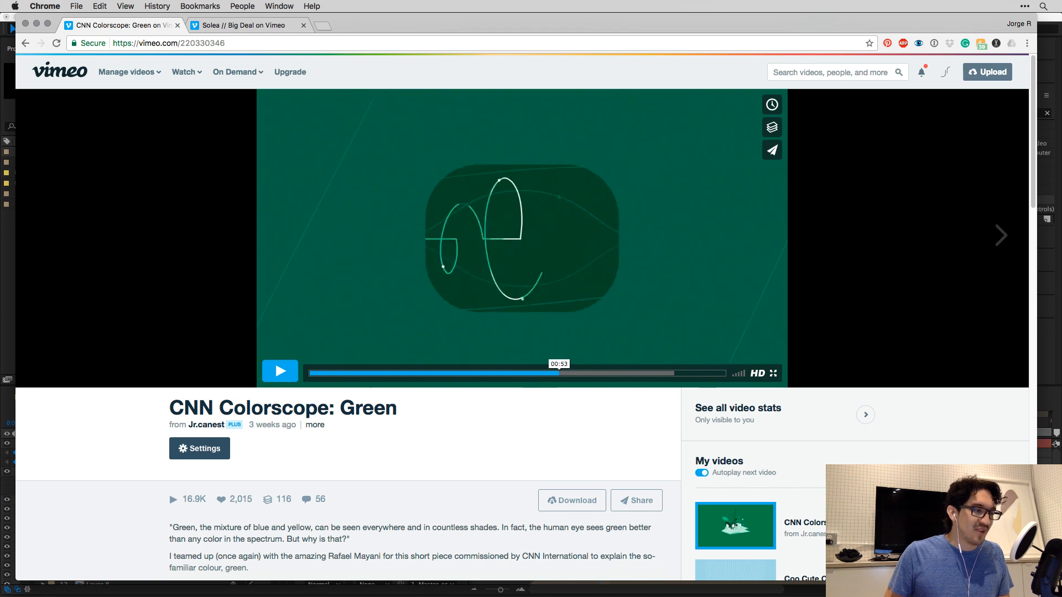
{"action": "key", "text": "shift+Right"}
{"action": "key", "text": "shift+Right"}
{"action": "key", "text": "shift+Right"}
{"action": "key", "text": "shift+Right"}
{"action": "key", "text": "shift+Right"}
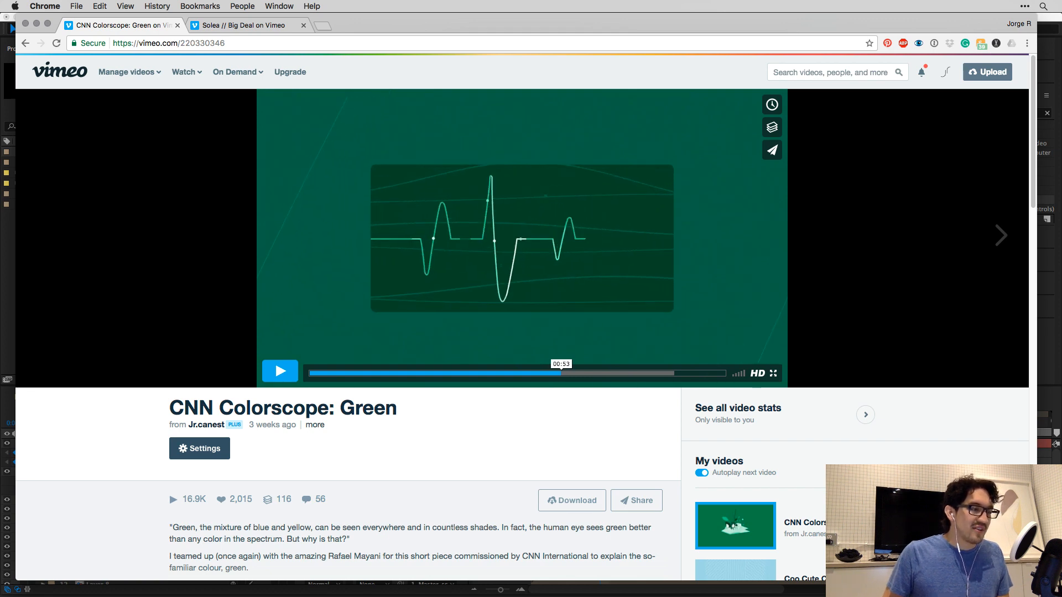
Switch to Cinema 4D, open the Spiral_04.c4d project and maximize its window.
{"action": "key", "text": "super+Tab"}
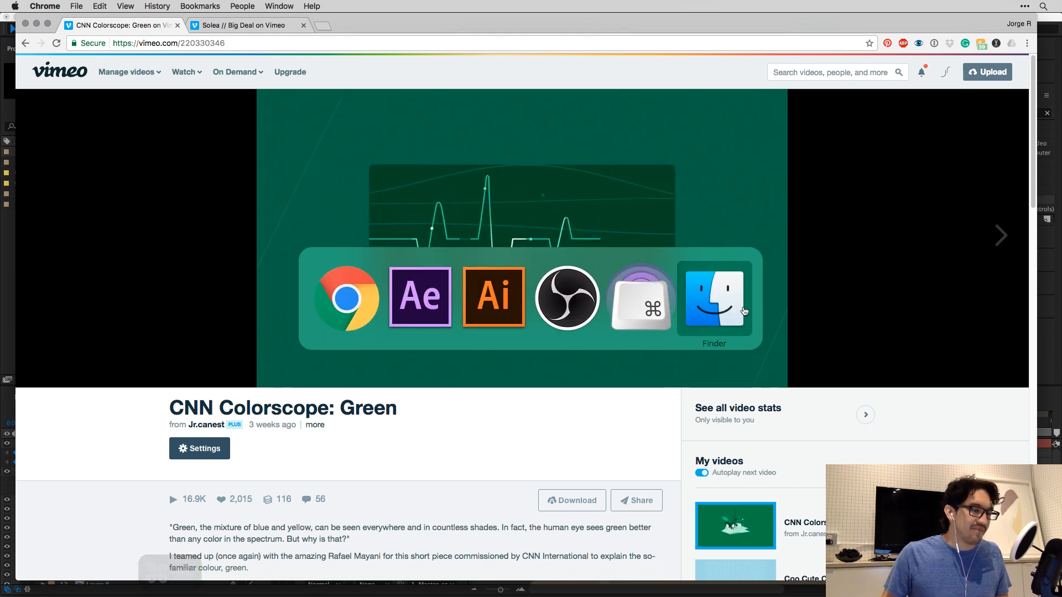
{"action": "left_click", "coordinate": [588, 588]}
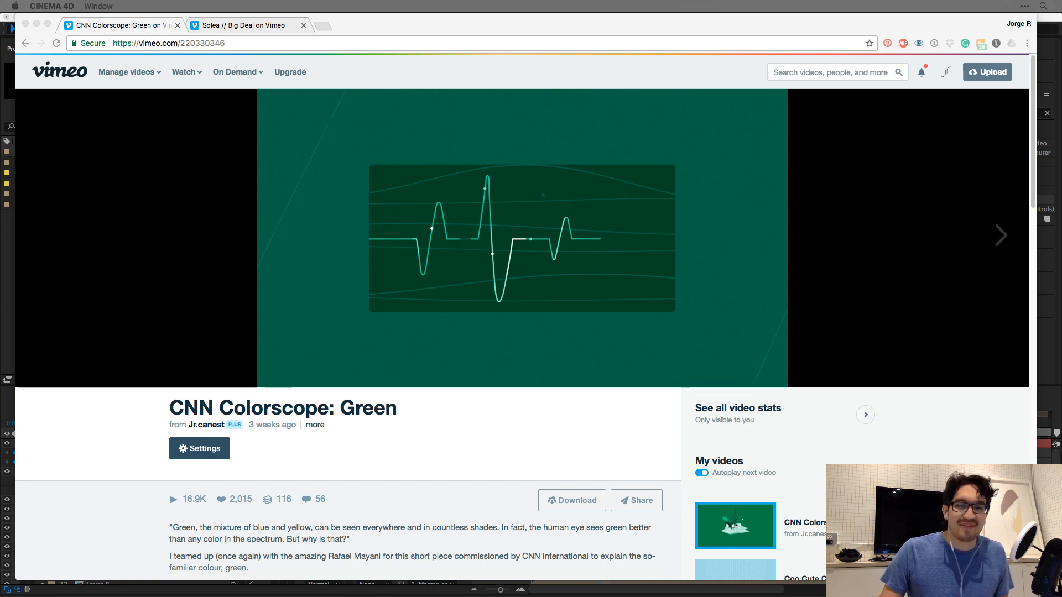
{"action": "key", "text": "super+o"}
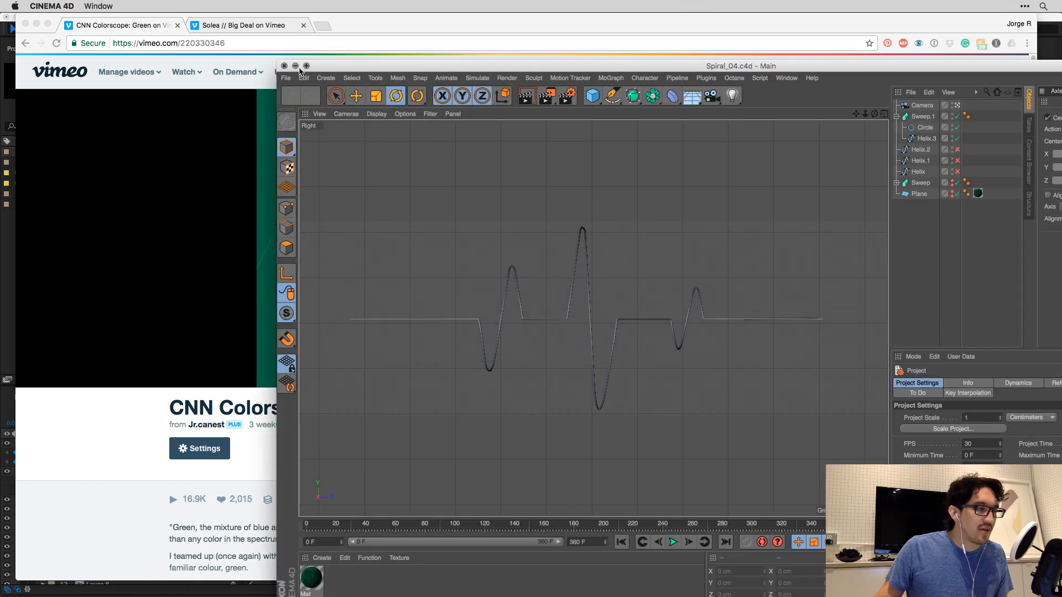
{"action": "left_click", "coordinate": [306, 66]}
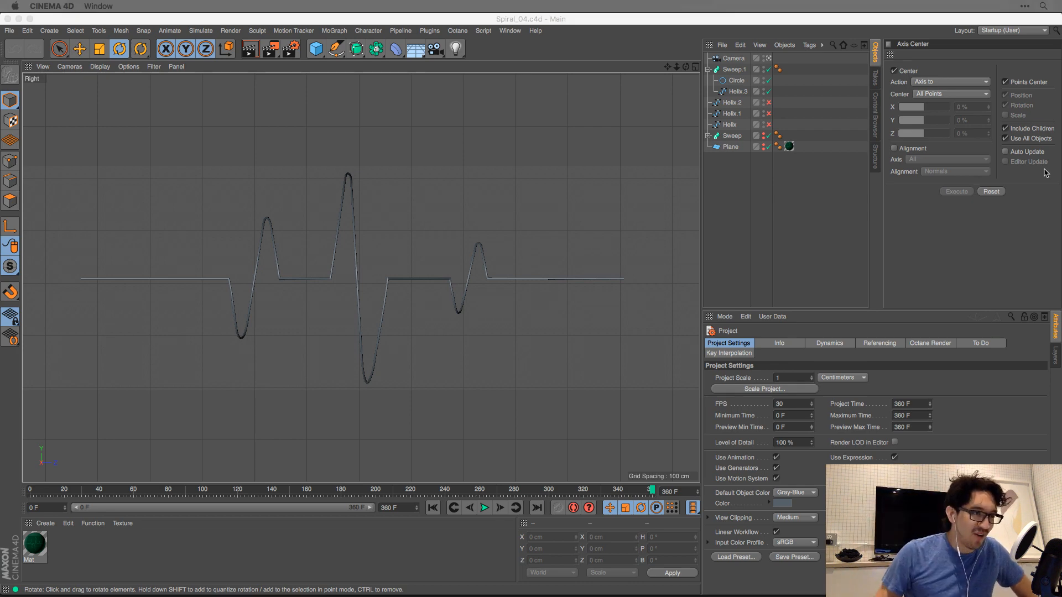
Play the spiral animation from its first frame, stop it and scrub the timeline to frame 360.
{"action": "left_click", "coordinate": [433, 508]}
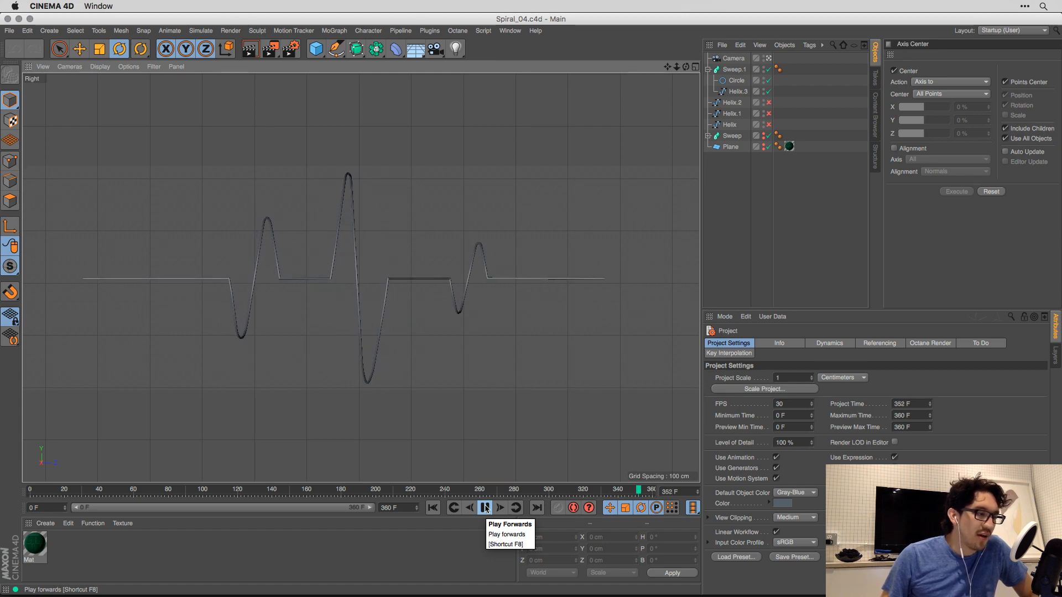
{"action": "left_click", "coordinate": [485, 508]}
{"action": "left_click_drag", "start_coordinate": [515, 491], "coordinate": [745, 479]}
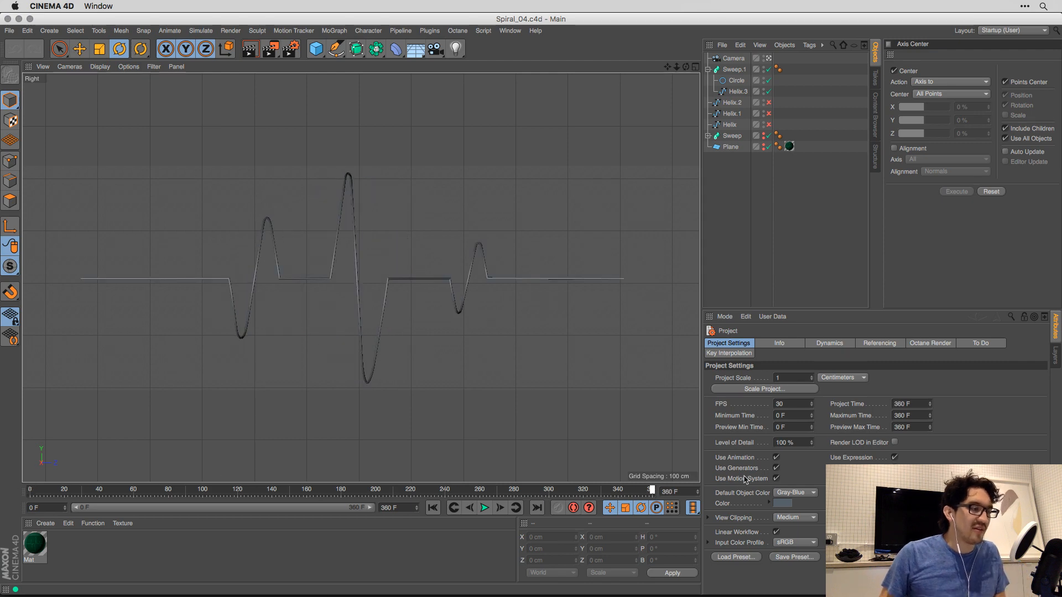
Stop looking through the scene camera and switch the viewport to the Perspective view.
{"action": "left_click", "coordinate": [768, 58]}
{"action": "mouse_move", "coordinate": [401, 213]}
{"action": "left_mouse_down"}
{"action": "mouse_move", "coordinate": [410, 222]}
{"action": "mouse_move", "coordinate": [399, 221]}
{"action": "left_mouse_up"}
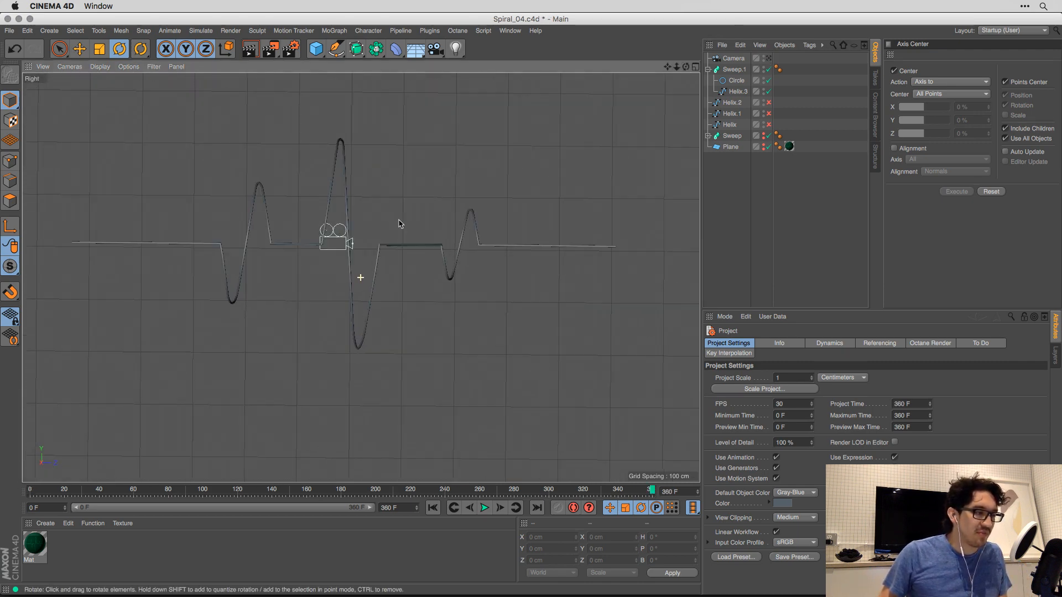
{"action": "left_click", "coordinate": [142, 55]}
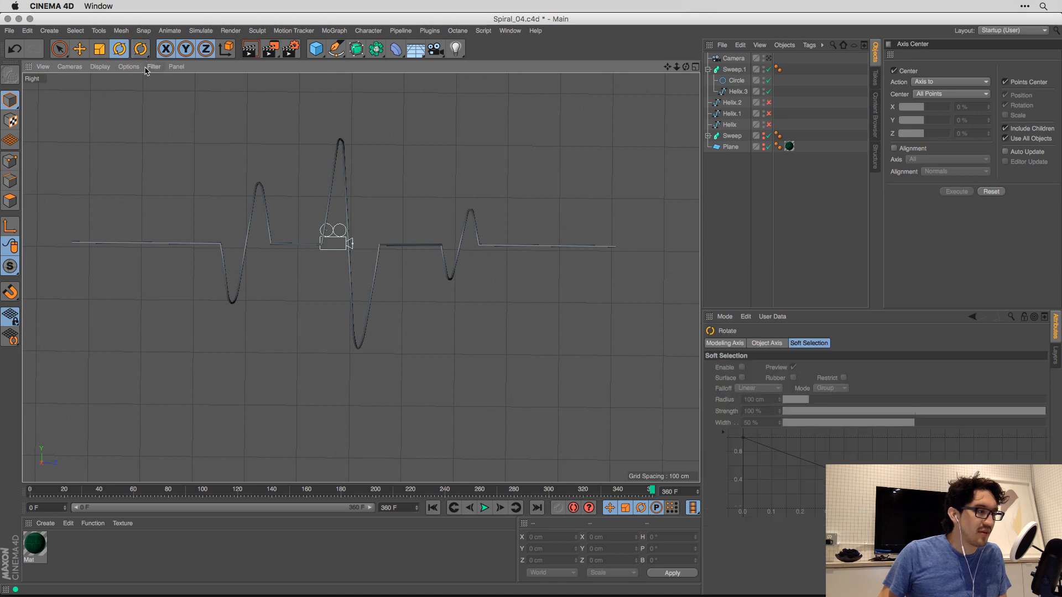
{"action": "left_click", "coordinate": [146, 66]}
{"action": "mouse_move", "coordinate": [70, 66]}
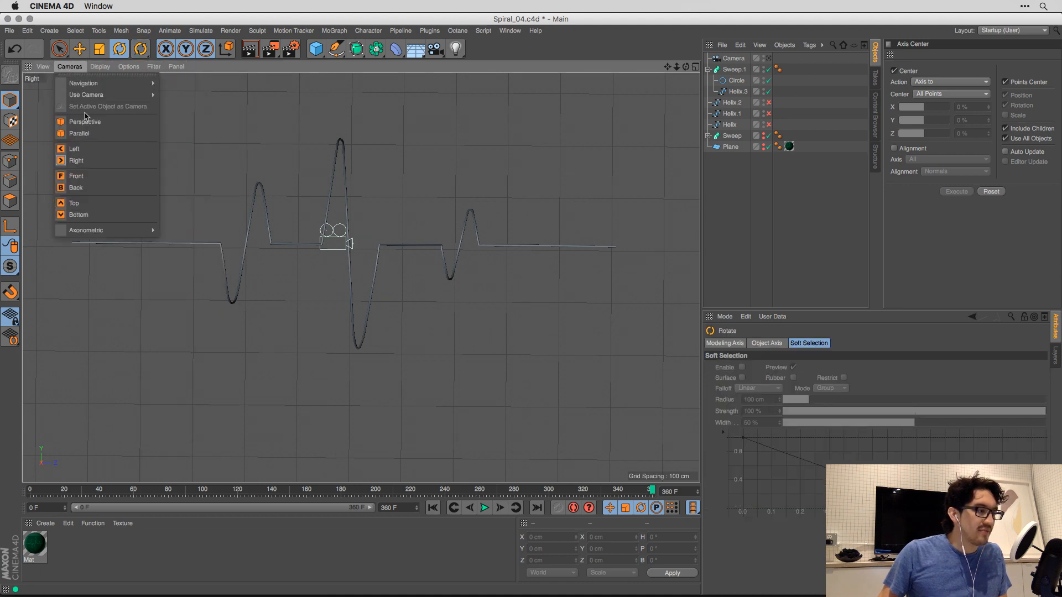
{"action": "left_click", "coordinate": [86, 121]}
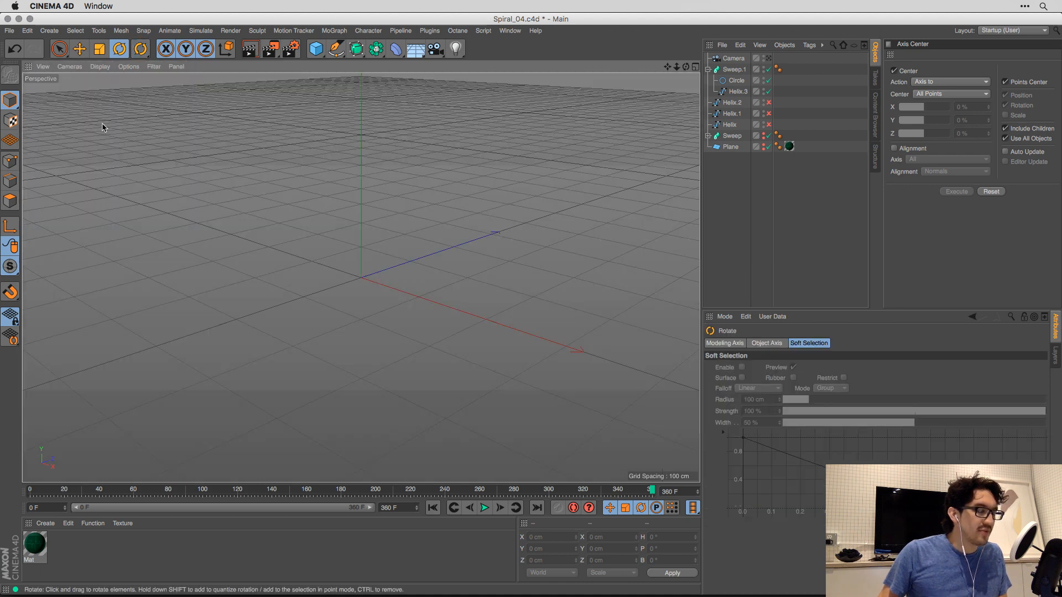
Frame the Sweep.1 object and examine its path from several angles while scrubbing the animation to frame 360.
{"action": "left_click", "coordinate": [740, 70]}
{"action": "key", "text": "o"}
{"action": "left_click_drag", "start_coordinate": [377, 287], "coordinate": [509, 269]}
{"action": "left_click", "coordinate": [709, 234]}
{"action": "mouse_move", "coordinate": [393, 268]}
{"action": "left_mouse_down"}
{"action": "mouse_move", "coordinate": [381, 260]}
{"action": "mouse_move", "coordinate": [403, 262]}
{"action": "mouse_move", "coordinate": [367, 296]}
{"action": "mouse_move", "coordinate": [256, 270]}
{"action": "mouse_move", "coordinate": [276, 292]}
{"action": "left_mouse_up"}
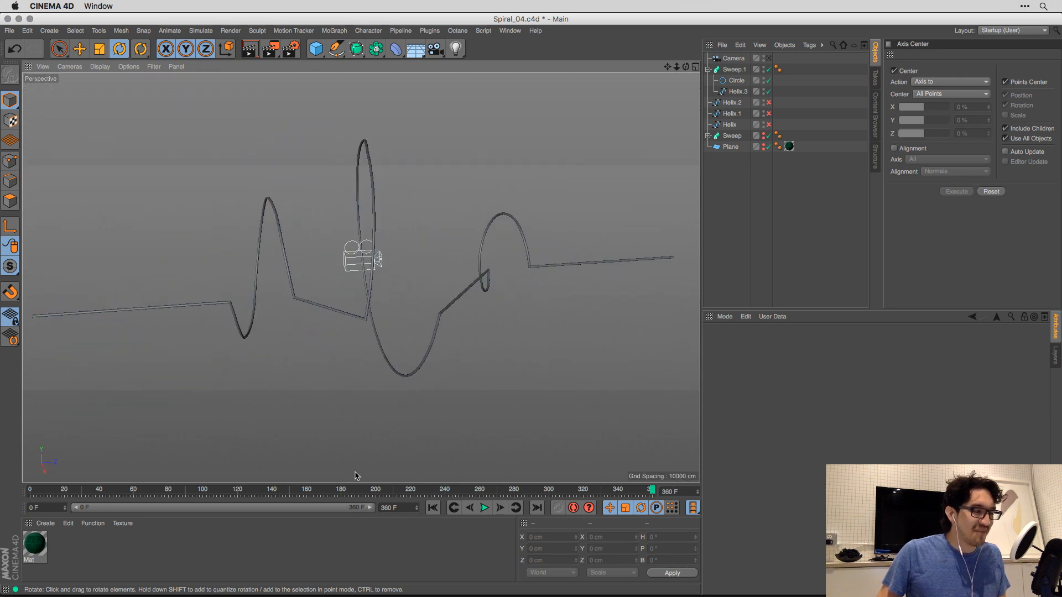
{"action": "left_click_drag", "start_coordinate": [77, 490], "coordinate": [686, 458]}
{"action": "mouse_move", "coordinate": [361, 278]}
{"action": "left_mouse_down"}
{"action": "mouse_move", "coordinate": [422, 292]}
{"action": "mouse_move", "coordinate": [325, 235]}
{"action": "mouse_move", "coordinate": [369, 277]}
{"action": "mouse_move", "coordinate": [362, 283]}
{"action": "left_mouse_up"}
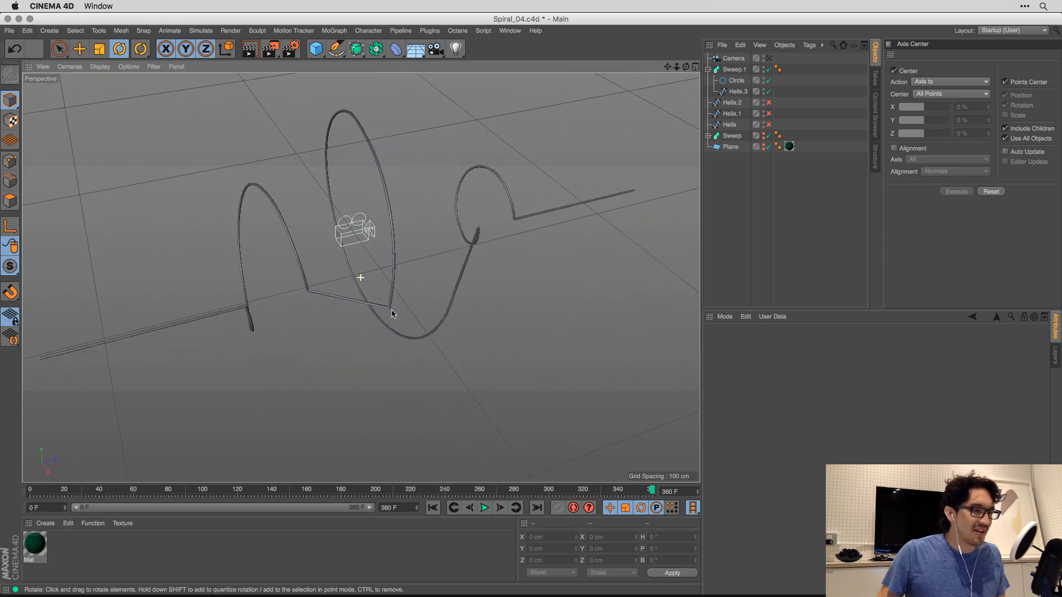
Hide the Sweep.1 object and enable the Helix, Helix.1 and Helix.2 splines.
{"action": "left_click", "coordinate": [732, 69]}
{"action": "left_click", "coordinate": [709, 69]}
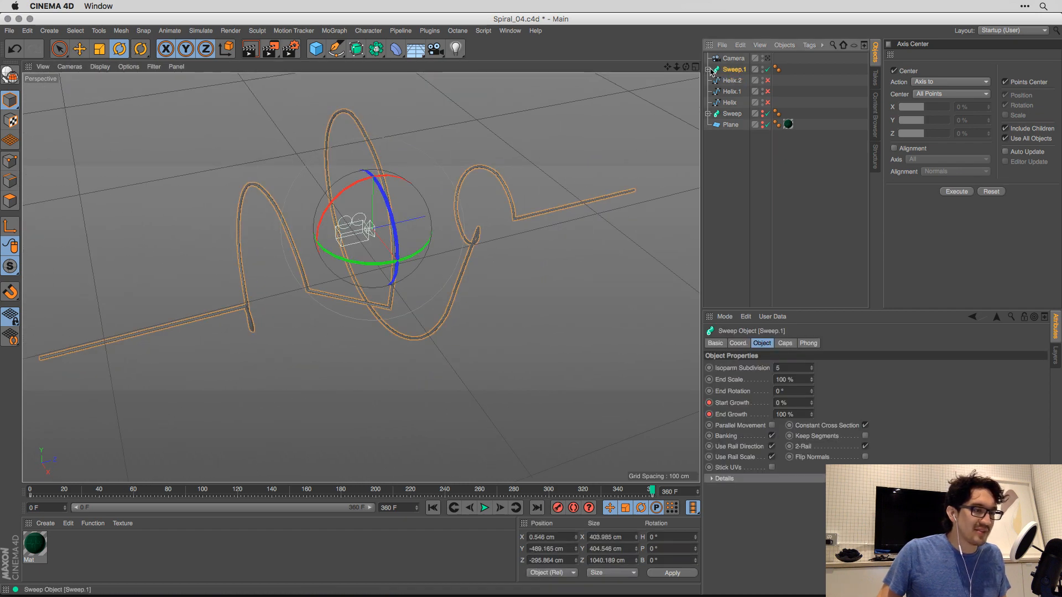
{"action": "left_click", "coordinate": [762, 68]}
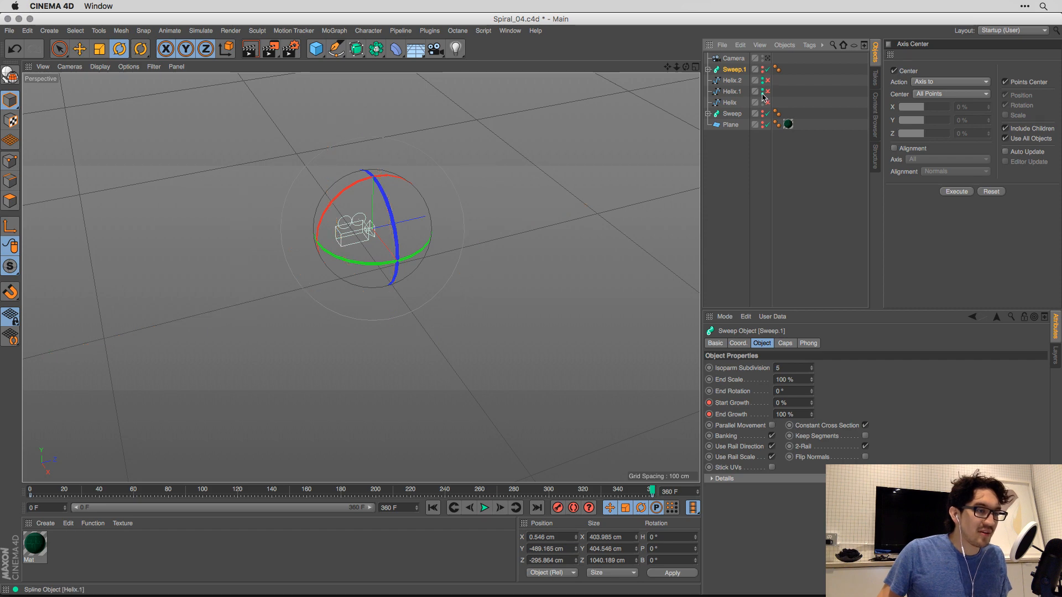
{"action": "left_click", "coordinate": [767, 102]}
{"action": "left_click", "coordinate": [767, 91]}
{"action": "left_click", "coordinate": [767, 81]}
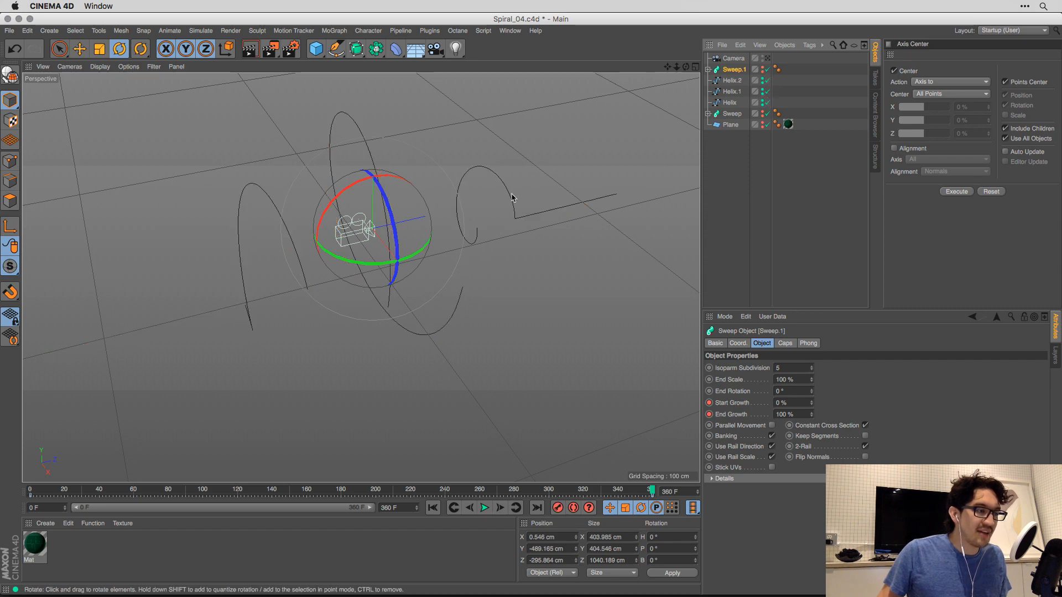
Select the Helix spline, view the available spline primitives and clear the selection.
{"action": "left_click_drag", "start_coordinate": [511, 195], "coordinate": [482, 225]}
{"action": "left_click", "coordinate": [720, 180]}
{"action": "left_click", "coordinate": [730, 103]}
{"action": "left_click", "coordinate": [336, 49]}
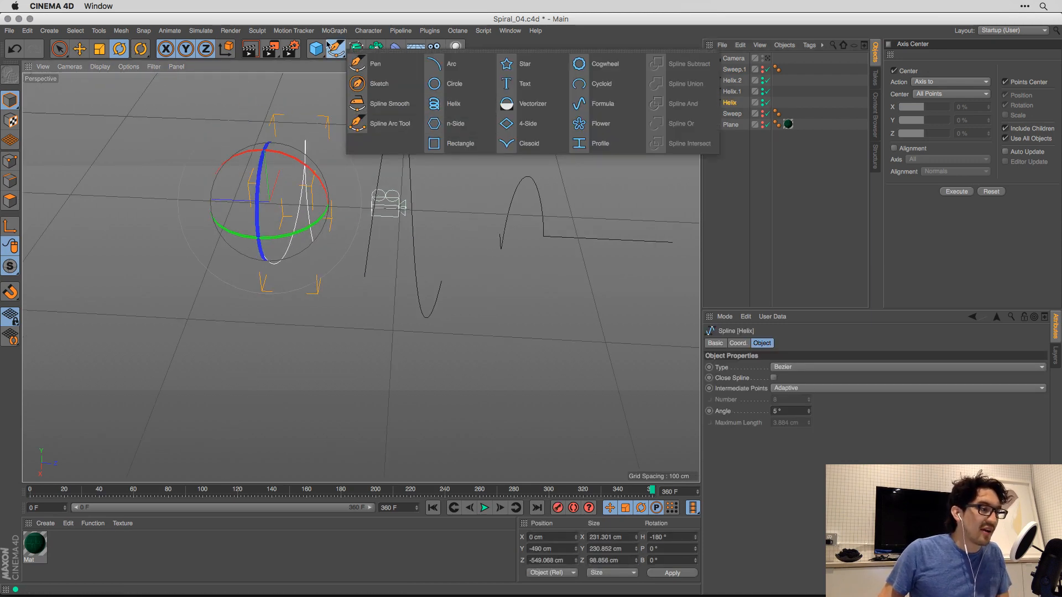
{"action": "left_click", "coordinate": [728, 253]}
Select the Helix spline and examine its shape from the side in Perspective and end-on in the Front view.
{"action": "left_click_drag", "start_coordinate": [376, 235], "coordinate": [470, 165]}
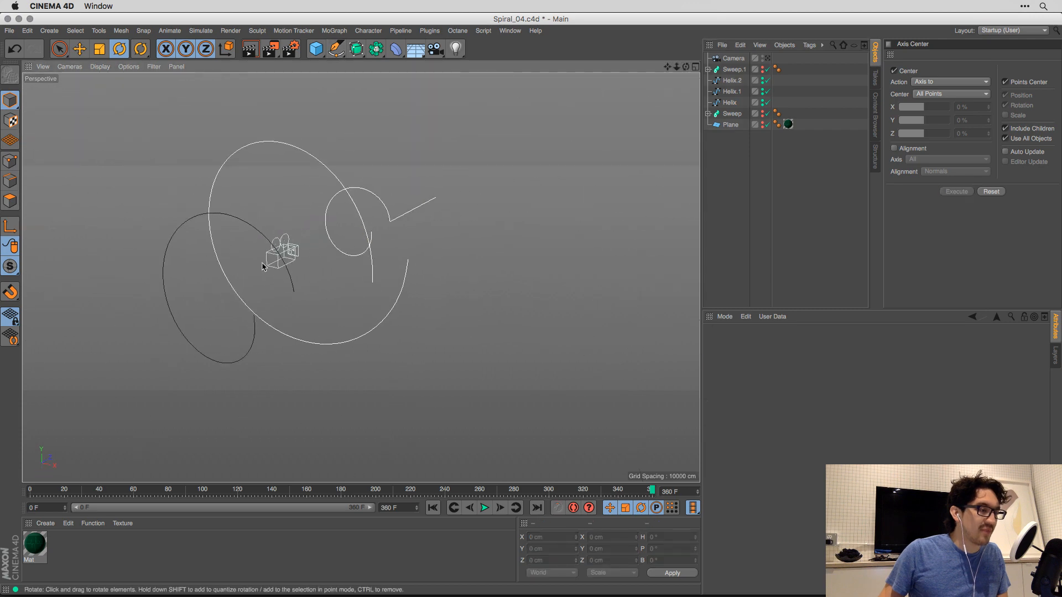
{"action": "left_click_drag", "start_coordinate": [237, 336], "coordinate": [161, 308]}
{"action": "left_click", "coordinate": [264, 321]}
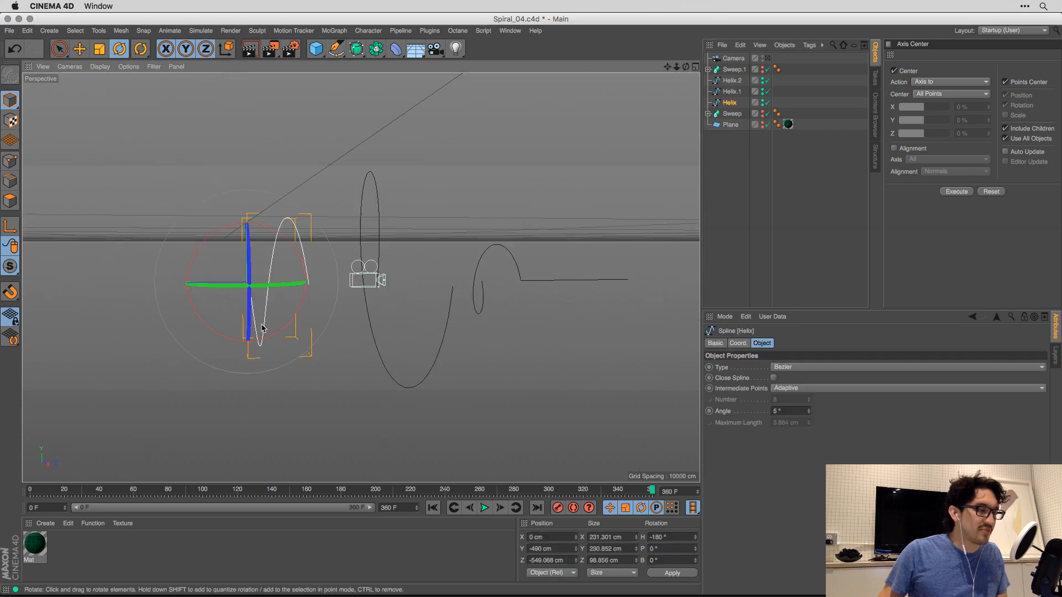
{"action": "left_click_drag", "start_coordinate": [262, 330], "coordinate": [265, 302]}
{"action": "middle_click", "coordinate": [265, 302]}
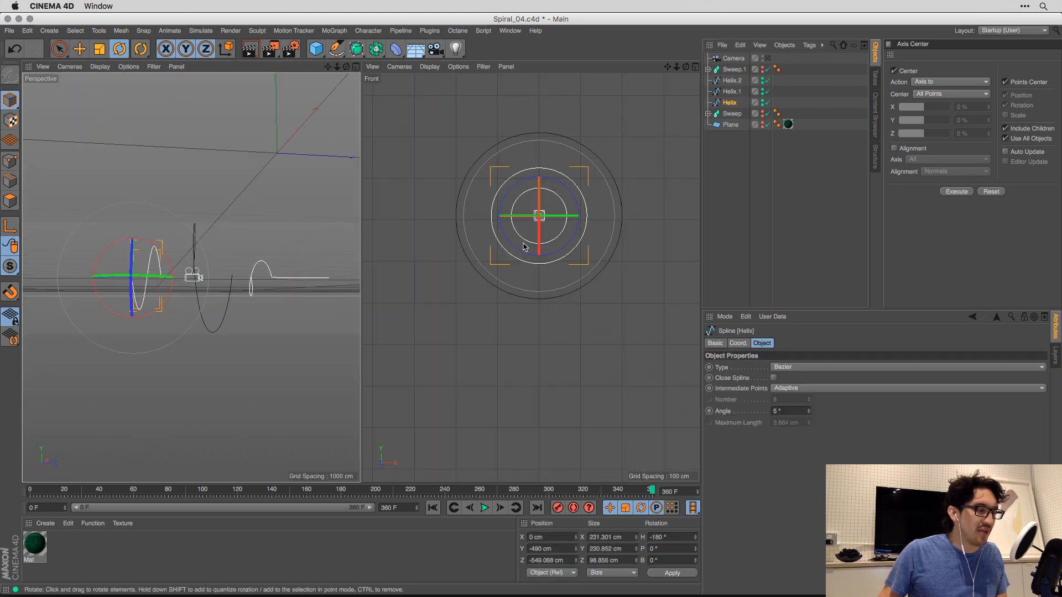
{"action": "middle_click", "coordinate": [191, 280]}
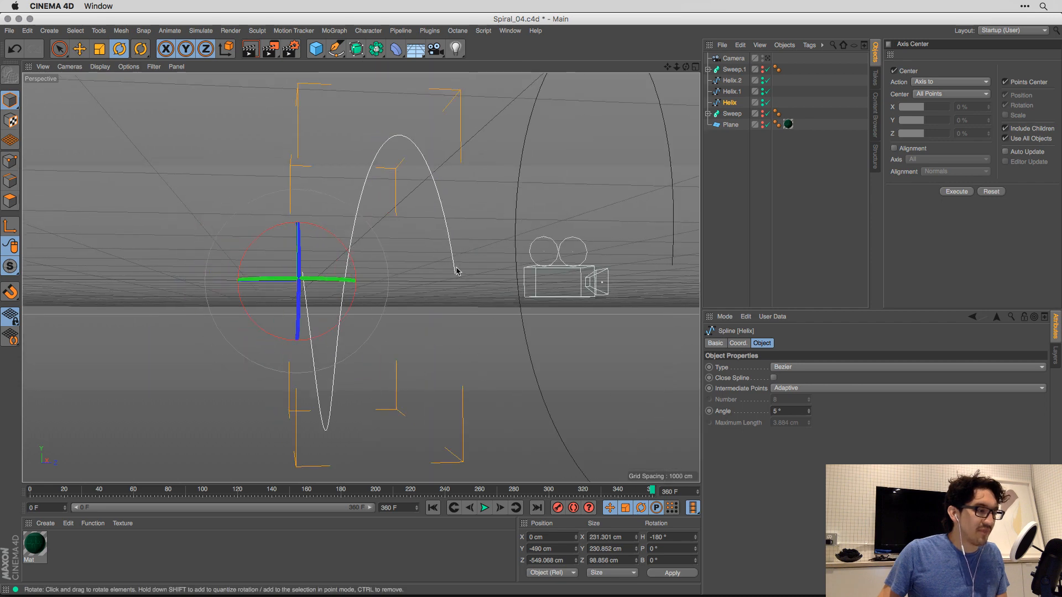
{"action": "middle_click", "coordinate": [455, 267]}
{"action": "scroll", "coordinate": [564, 231], "scroll_direction": "up", "scroll_amount": 5}
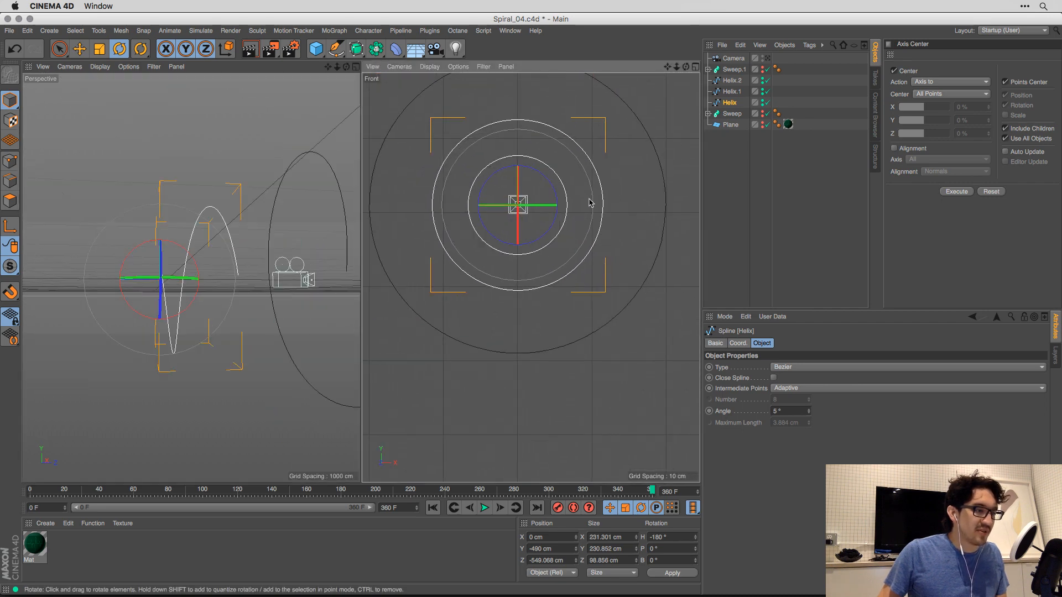
Switch to point editing and select the Helix spline's start point and its end point, one after the other.
{"action": "left_click", "coordinate": [10, 161]}
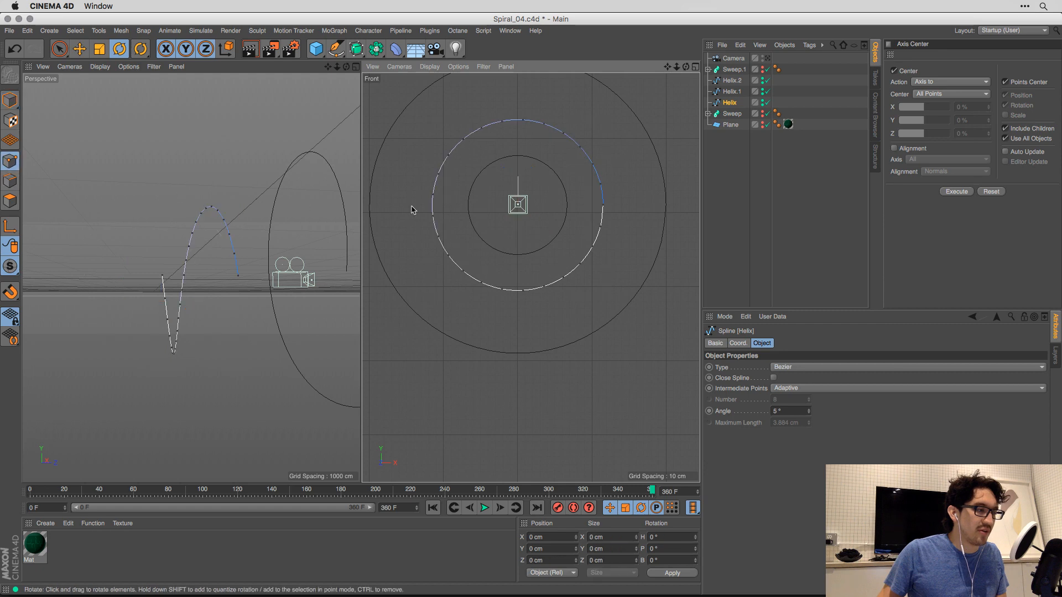
{"action": "left_click", "coordinate": [605, 205]}
{"action": "left_click_drag", "start_coordinate": [192, 278], "coordinate": [191, 242]}
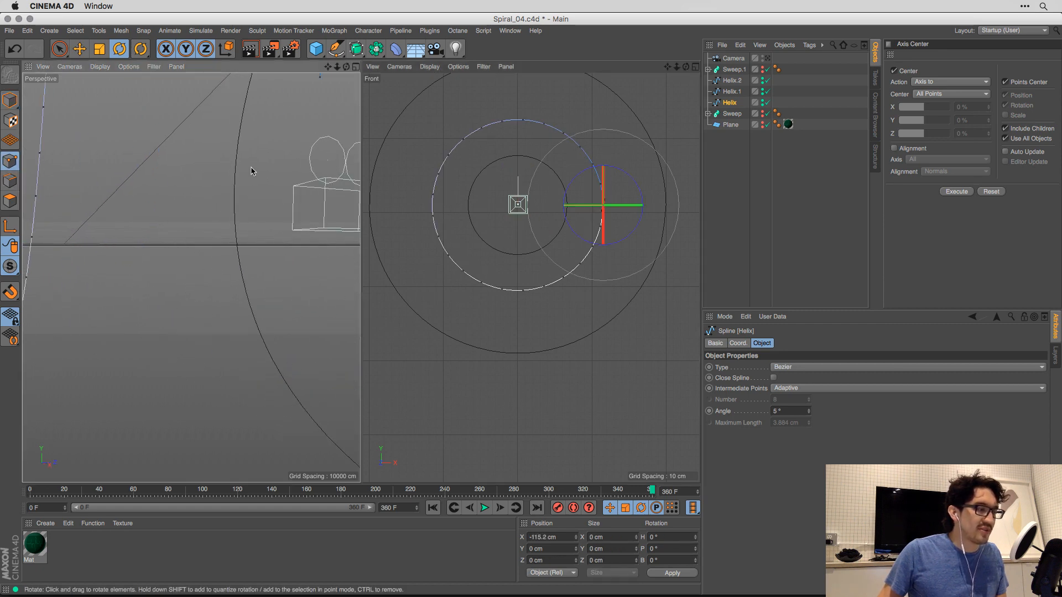
{"action": "left_click_drag", "start_coordinate": [252, 167], "coordinate": [261, 188]}
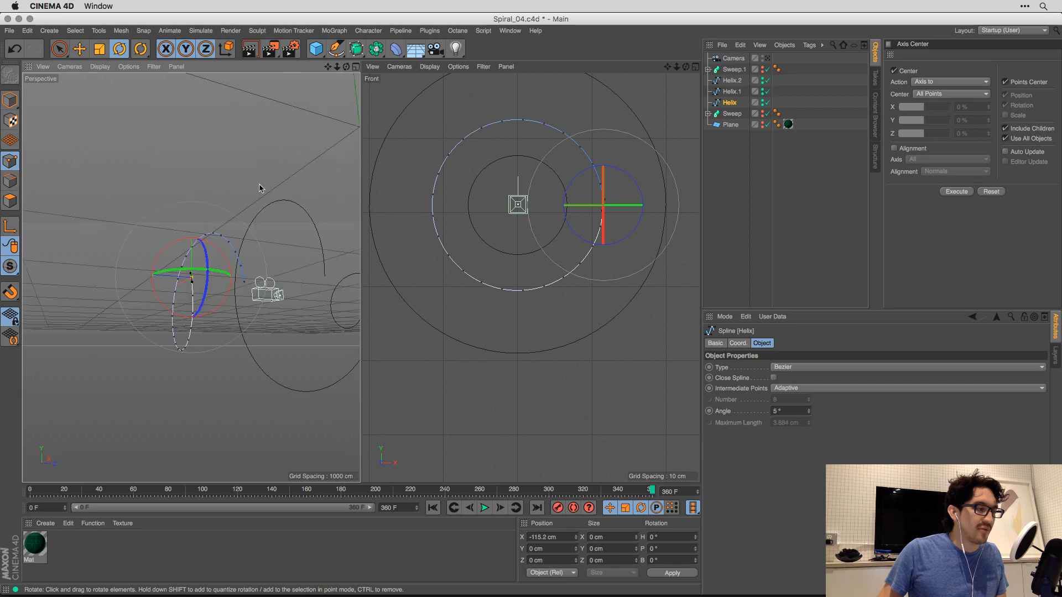
{"action": "left_click", "coordinate": [245, 283]}
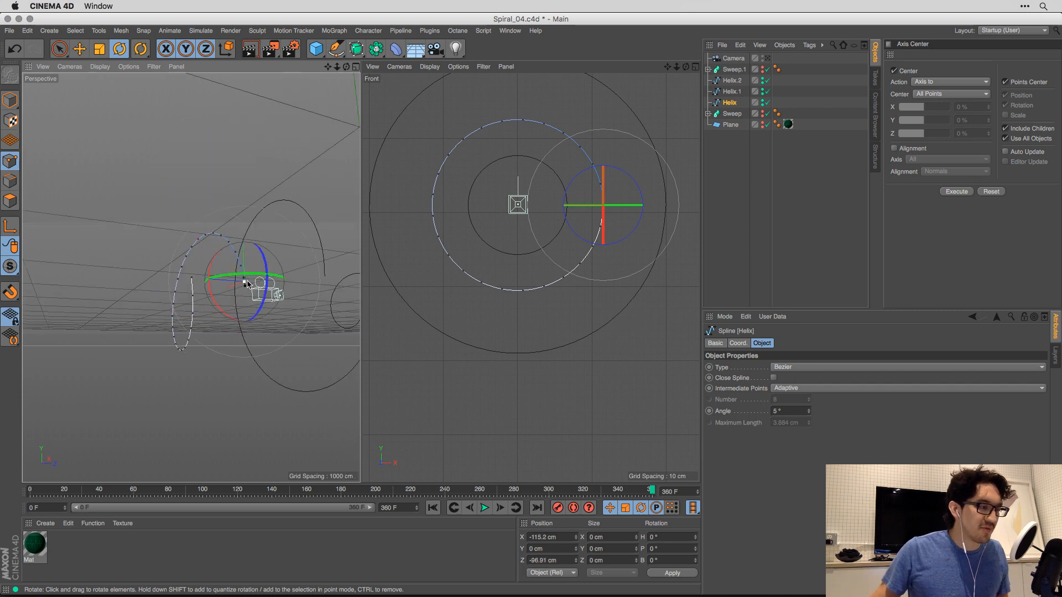
{"action": "left_click_drag", "start_coordinate": [579, 224], "coordinate": [574, 226]}
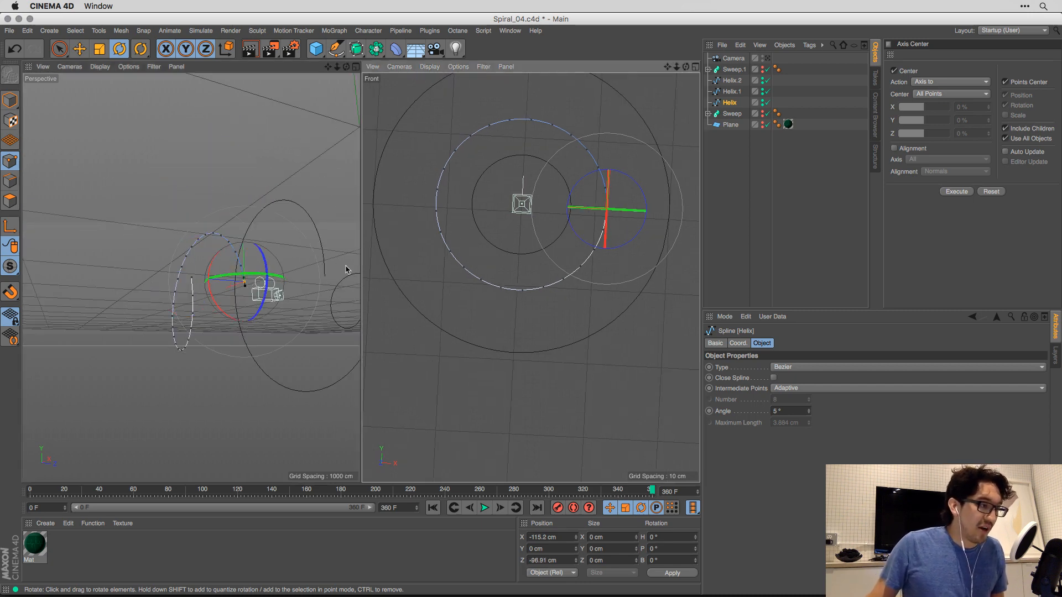
Deselect the Helix spline and examine the three separate helix splines from several angles in a full-size Perspective view.
{"action": "middle_click", "coordinate": [321, 314]}
{"action": "left_click_drag", "start_coordinate": [542, 257], "coordinate": [628, 233]}
{"action": "left_click", "coordinate": [722, 211]}
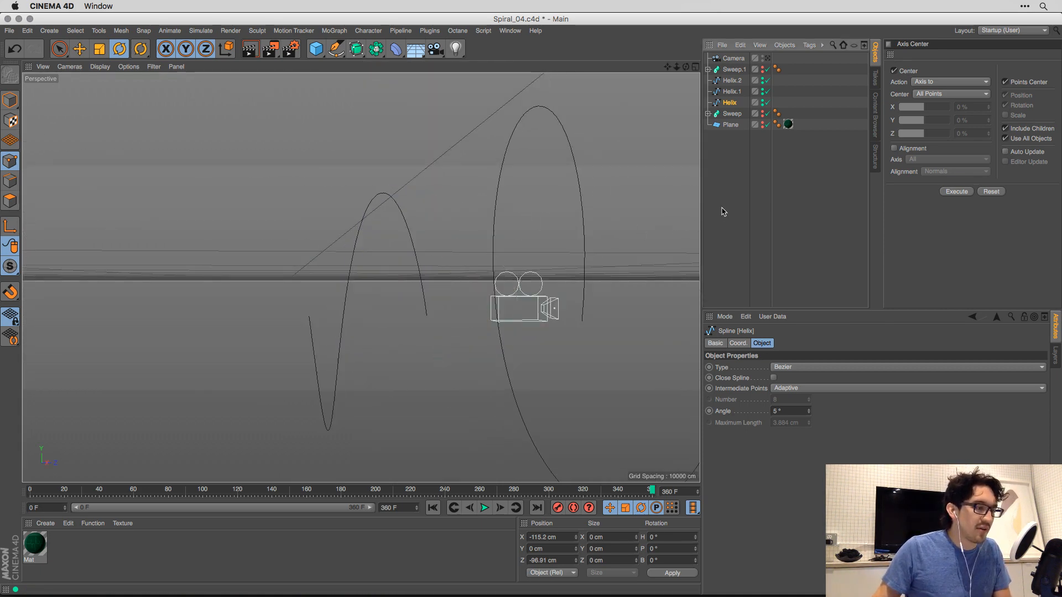
{"action": "left_click_drag", "start_coordinate": [512, 244], "coordinate": [494, 232]}
{"action": "left_click_drag", "start_coordinate": [494, 231], "coordinate": [468, 247]}
{"action": "left_click_drag", "start_coordinate": [454, 261], "coordinate": [360, 278]}
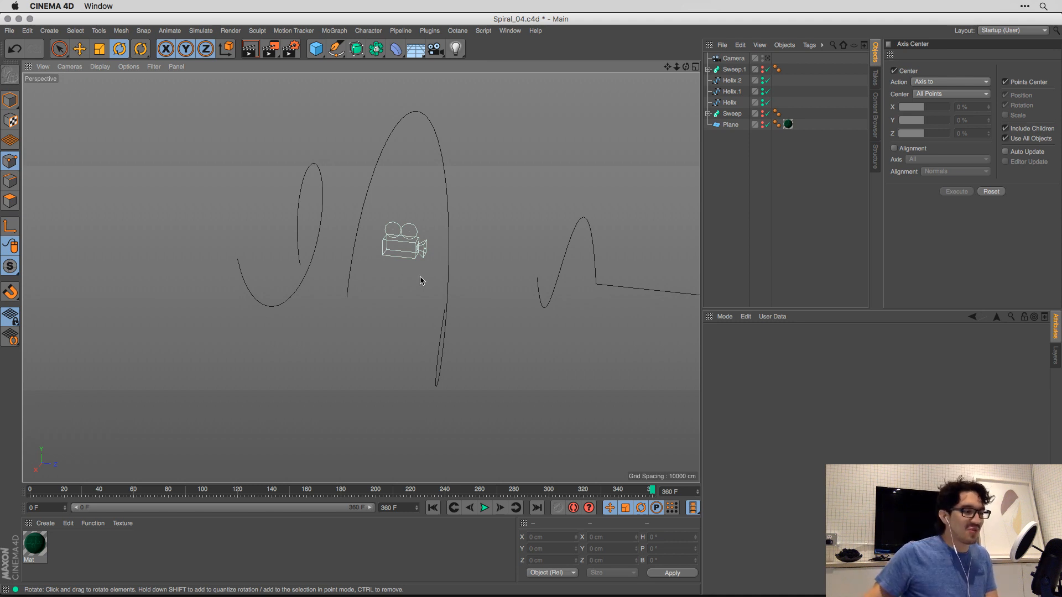
{"action": "left_click_drag", "start_coordinate": [409, 321], "coordinate": [473, 307]}
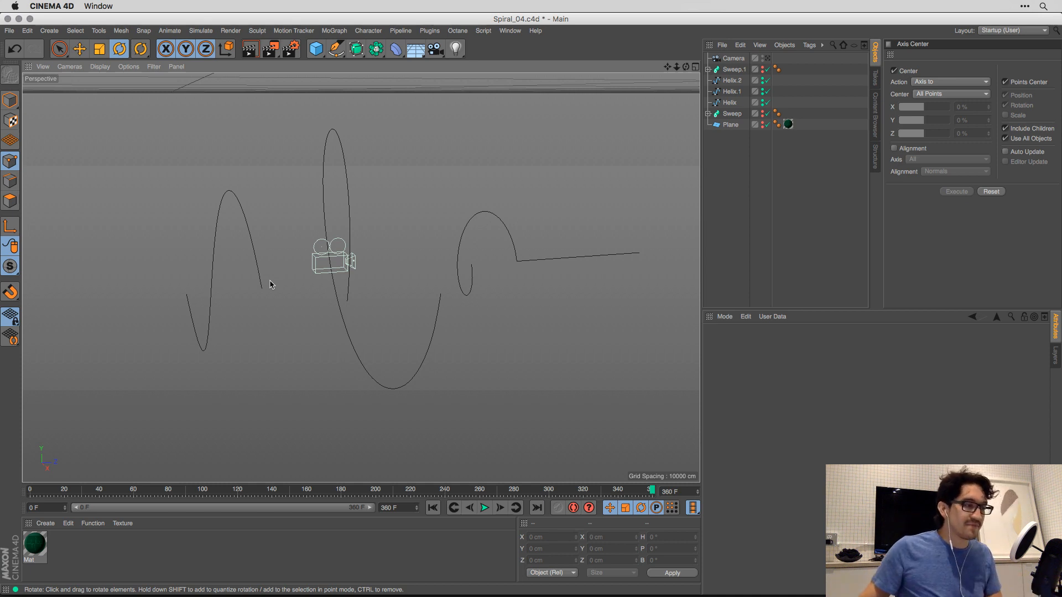
Select the Helix, Helix.1 and Helix.2 splines and pick the facing end points of Helix.1 and Helix.2.
{"action": "left_click", "coordinate": [741, 82]}
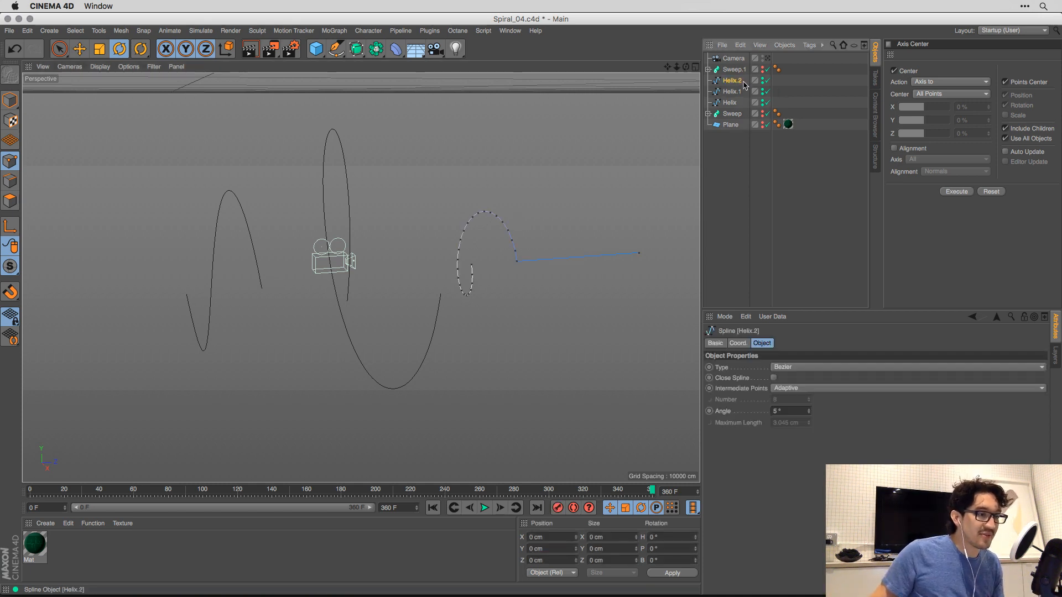
{"action": "left_click", "coordinate": [745, 106], "text": "shift"}
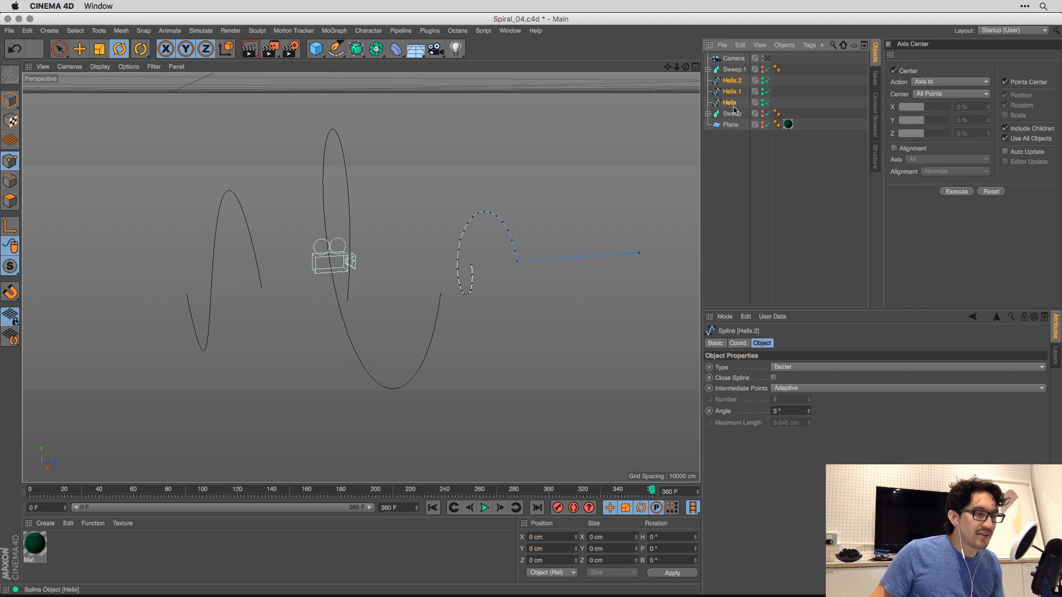
{"action": "left_click_drag", "start_coordinate": [503, 234], "coordinate": [494, 261]}
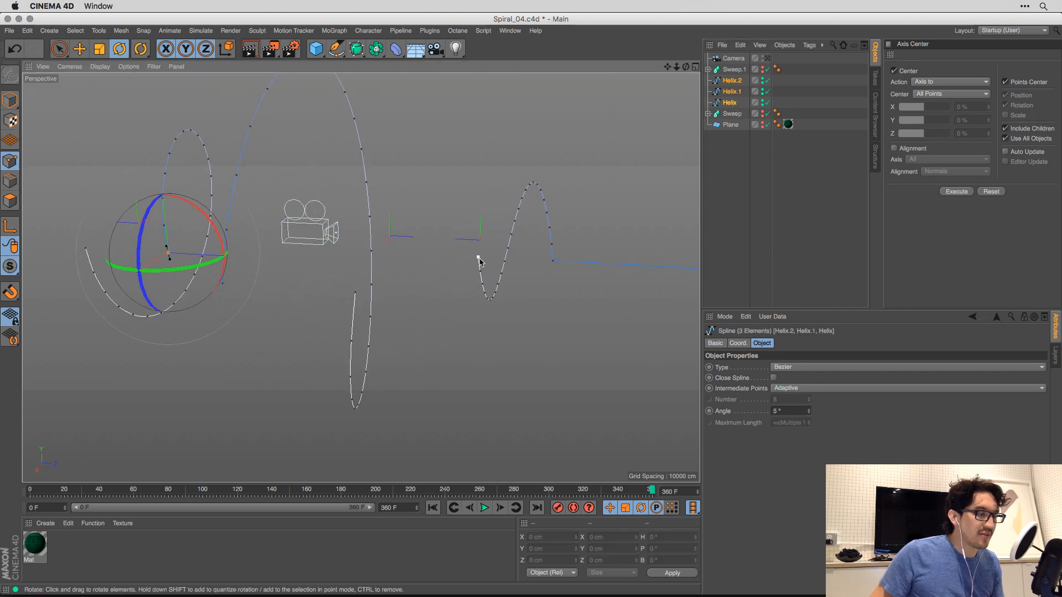
{"action": "left_click", "coordinate": [478, 259]}
{"action": "left_click", "coordinate": [355, 293], "text": "shift"}
{"action": "left_click_drag", "start_coordinate": [360, 297], "coordinate": [429, 299]}
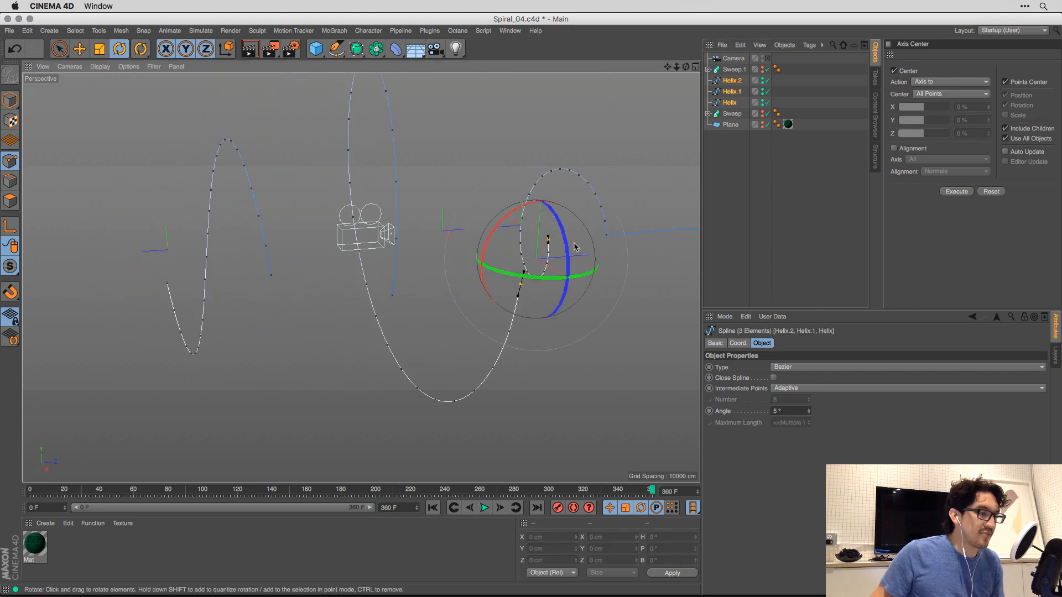
View the point commands available for joining the selected spline ends, and deselect the splines without applying any.
{"action": "right_click", "coordinate": [551, 239]}
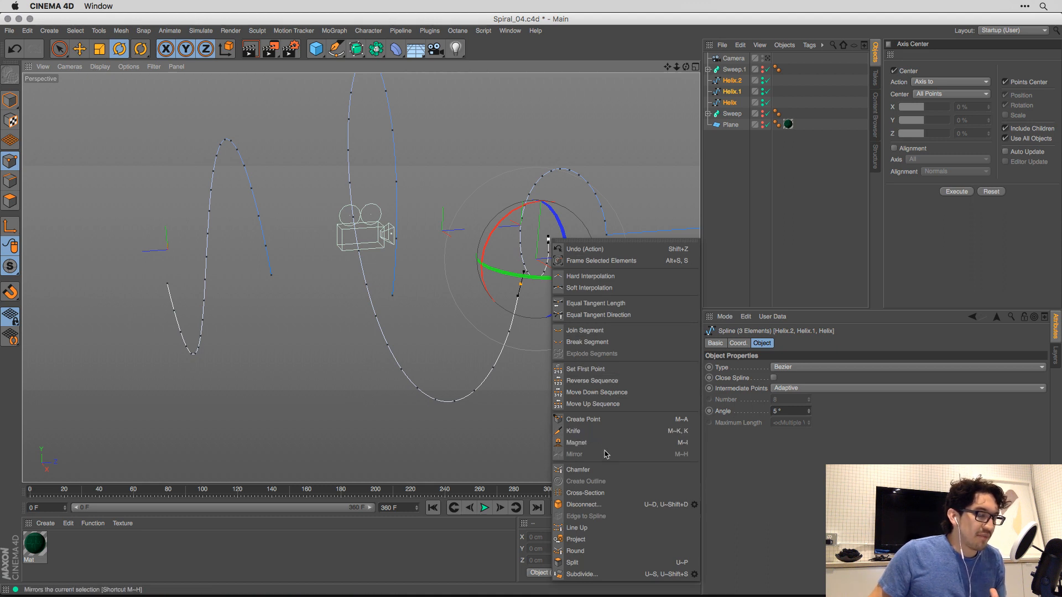
{"action": "left_click", "coordinate": [770, 272]}
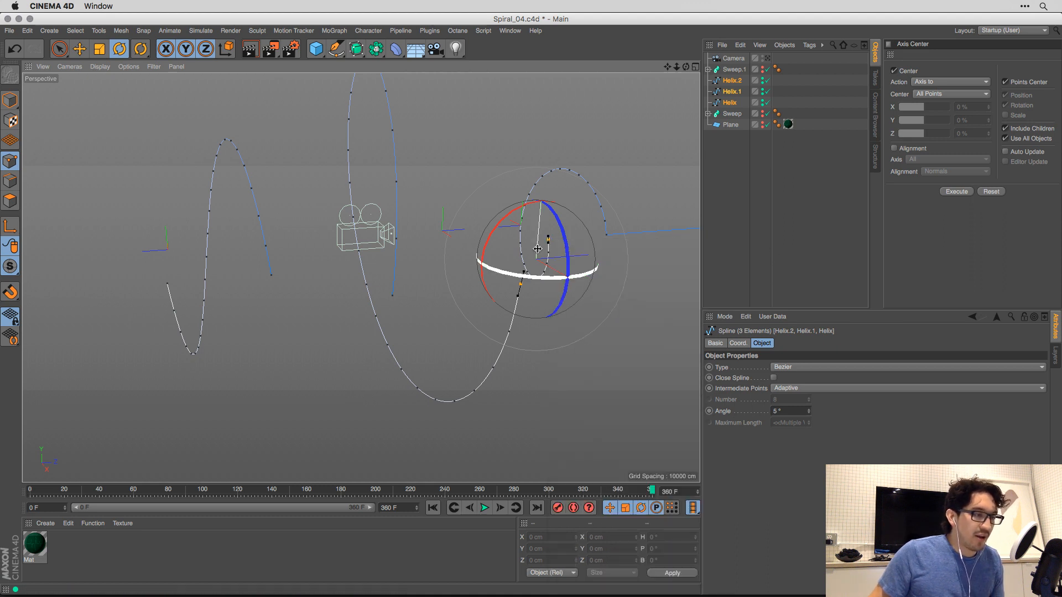
{"action": "left_click_drag", "start_coordinate": [546, 239], "coordinate": [497, 249], "text": "alt"}
{"action": "left_click", "coordinate": [715, 210]}
{"action": "left_click_drag", "start_coordinate": [473, 336], "coordinate": [520, 296], "text": "alt"}
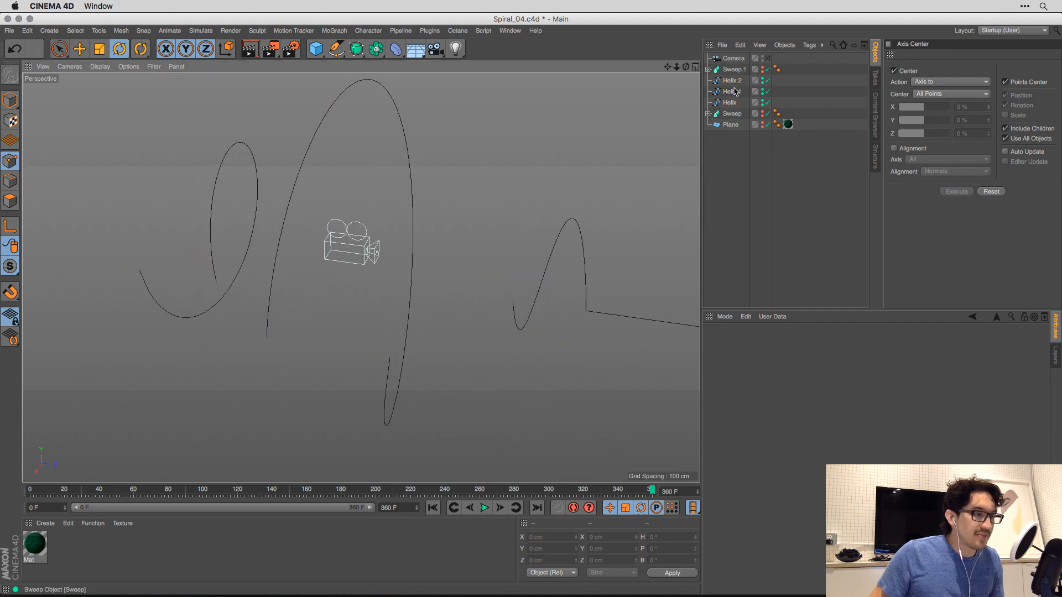
Show Sweep.1 with its Helix.3 child selected, and disable the Helix, Helix.1 and Helix.2 splines.
{"action": "left_click", "coordinate": [763, 69]}
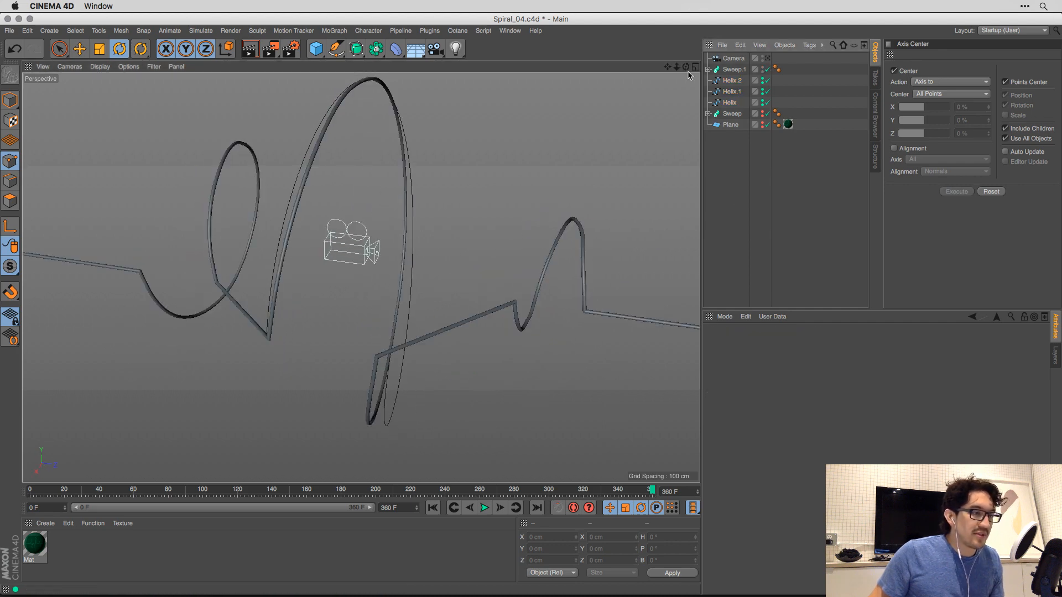
{"action": "left_click", "coordinate": [707, 70]}
{"action": "left_click", "coordinate": [738, 92]}
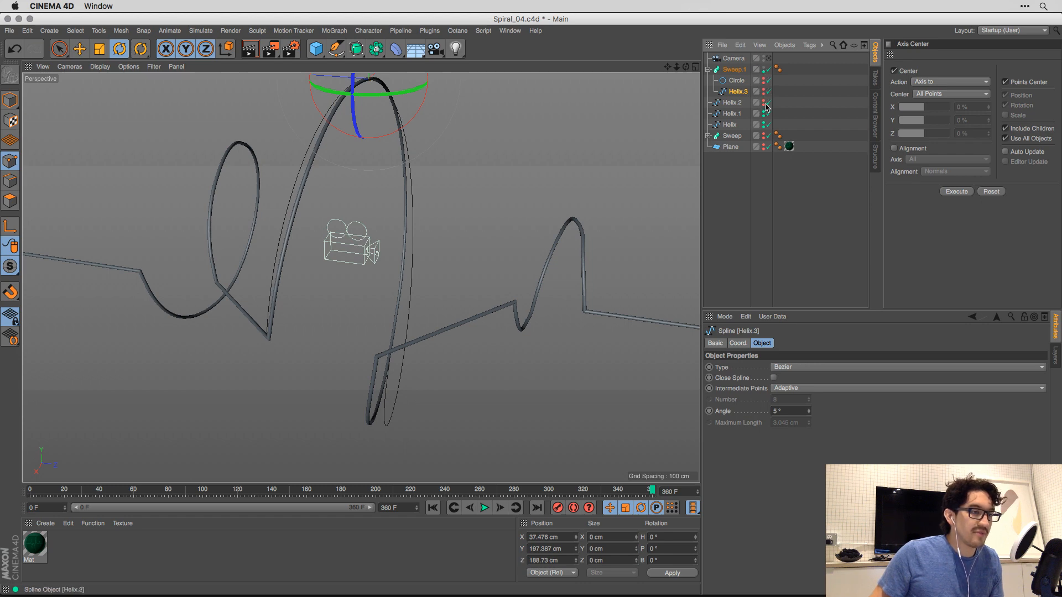
{"action": "left_click_drag", "start_coordinate": [767, 106], "coordinate": [768, 125]}
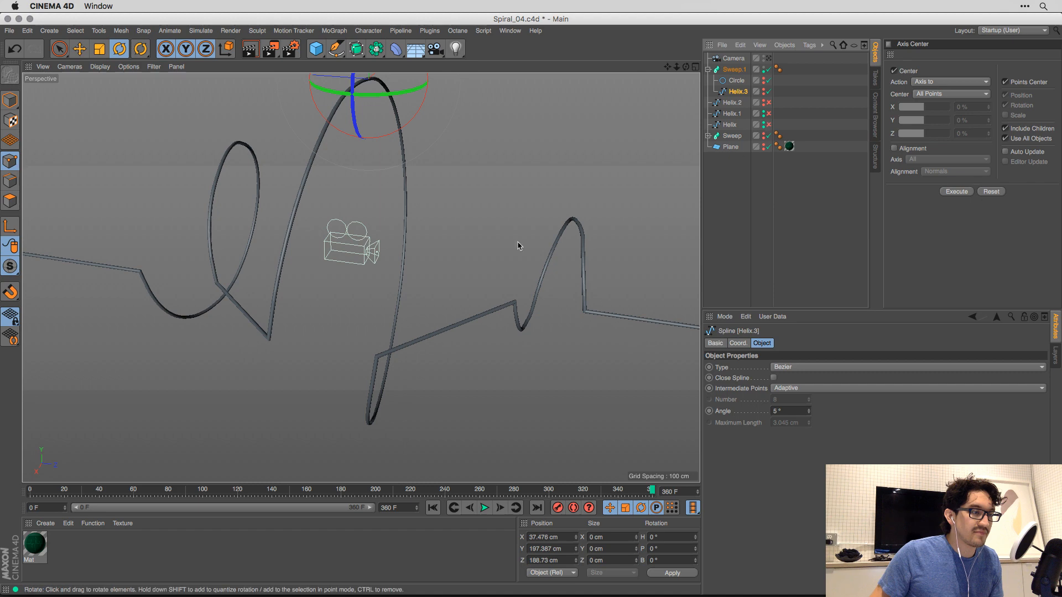
Disable Sweep.1 to examine the points of the joined Helix.3 spline, and enable the sweep again.
{"action": "left_click", "coordinate": [767, 70]}
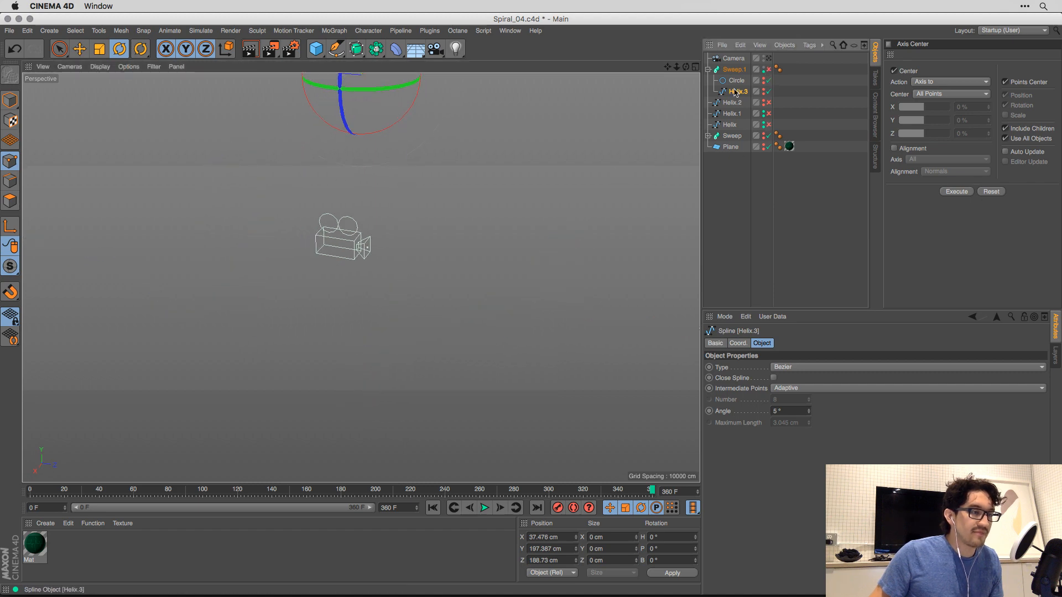
{"action": "left_click_drag", "start_coordinate": [361, 277], "coordinate": [391, 260]}
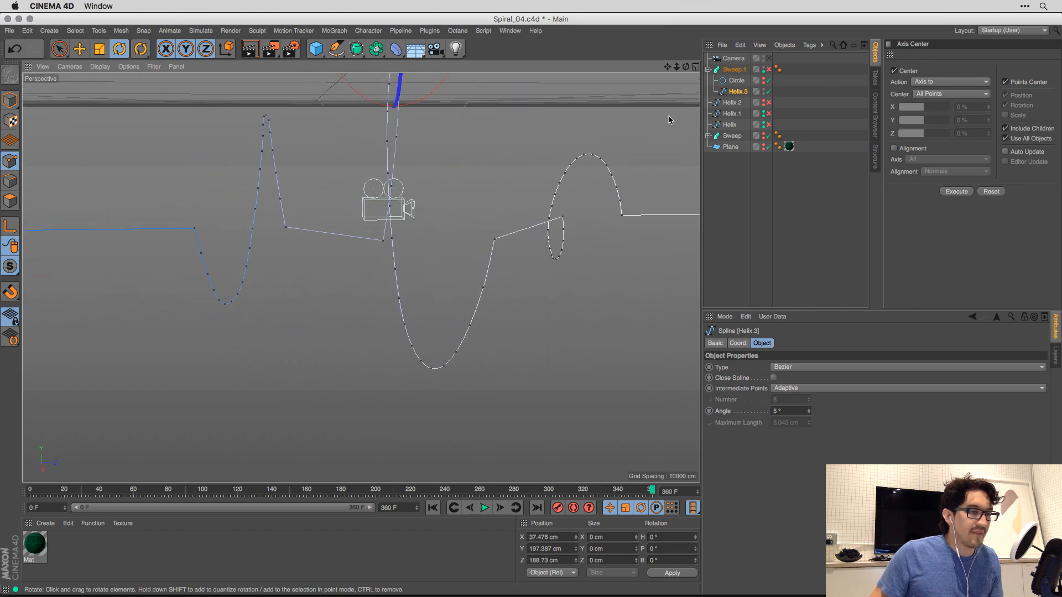
{"action": "left_click", "coordinate": [767, 70]}
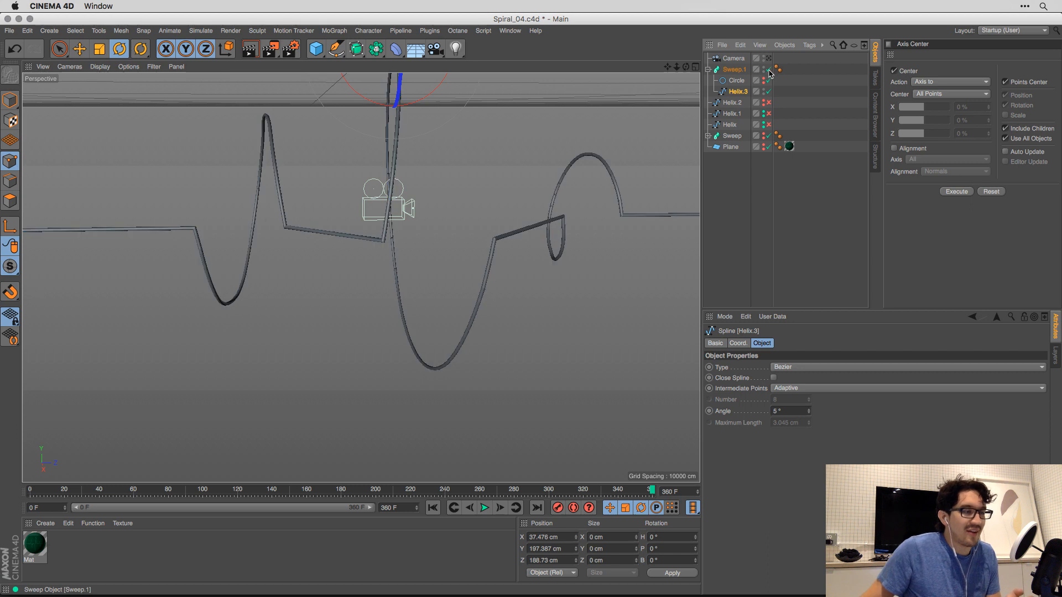
{"action": "left_click", "coordinate": [766, 245]}
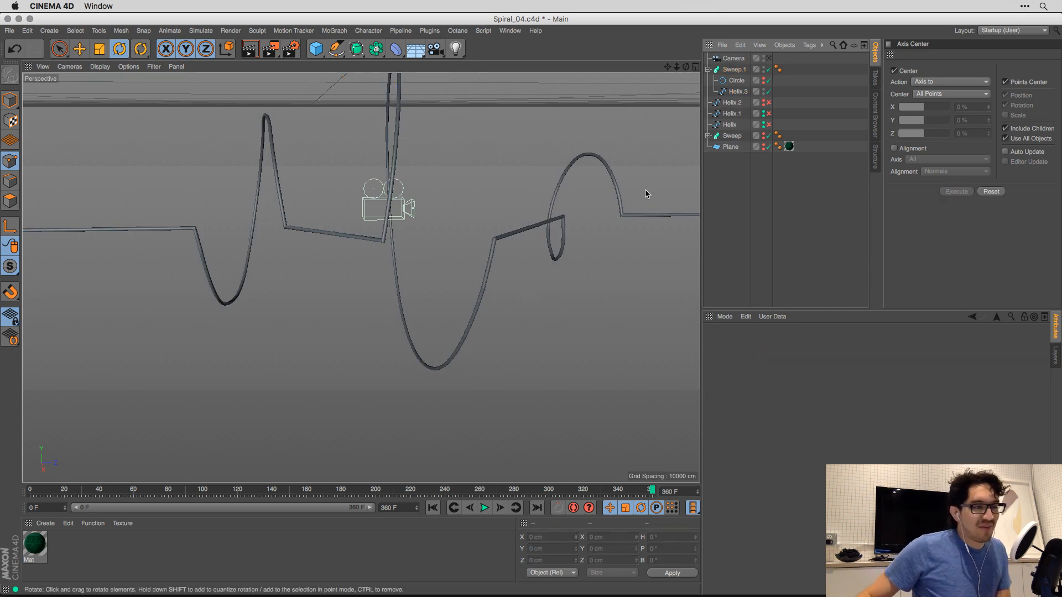
Look through the scene camera and scrub the animation to frame 78.
{"action": "left_click_drag", "start_coordinate": [499, 234], "coordinate": [381, 203]}
{"action": "left_click", "coordinate": [769, 59]}
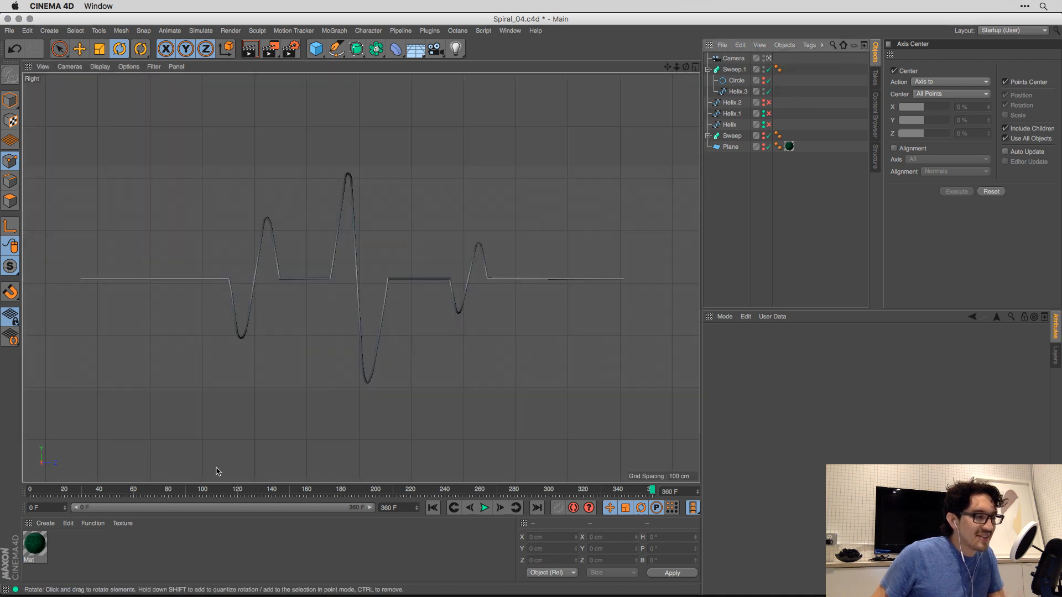
{"action": "mouse_move", "coordinate": [171, 489]}
{"action": "left_mouse_down"}
{"action": "mouse_move", "coordinate": [42, 490]}
{"action": "mouse_move", "coordinate": [178, 489]}
{"action": "left_mouse_up"}
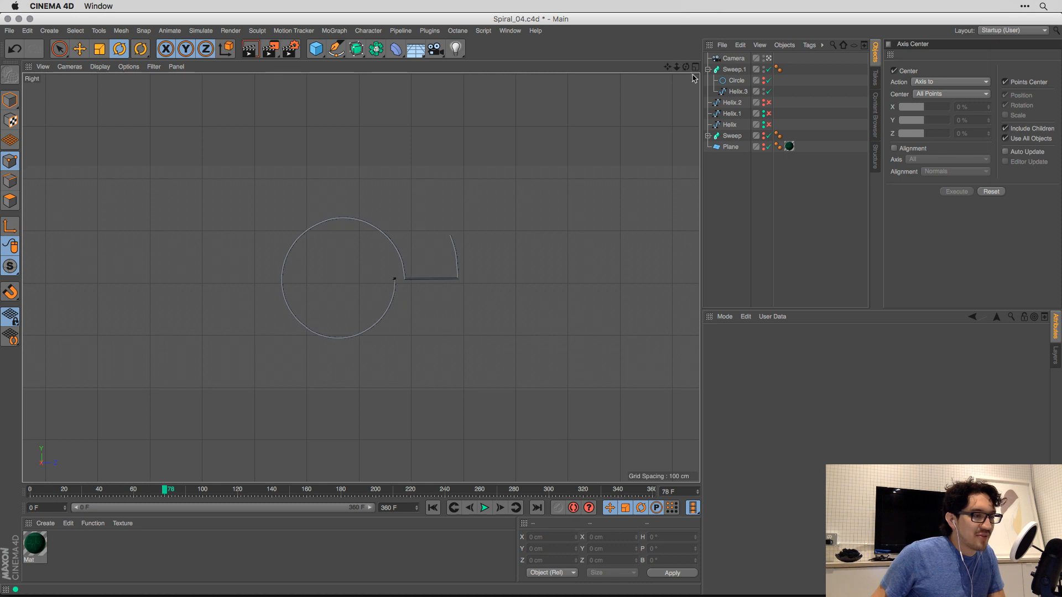
Select Sweep.1, leave the camera view and examine the swept spiral from several angles at frames 78 and 0.
{"action": "left_click", "coordinate": [733, 69]}
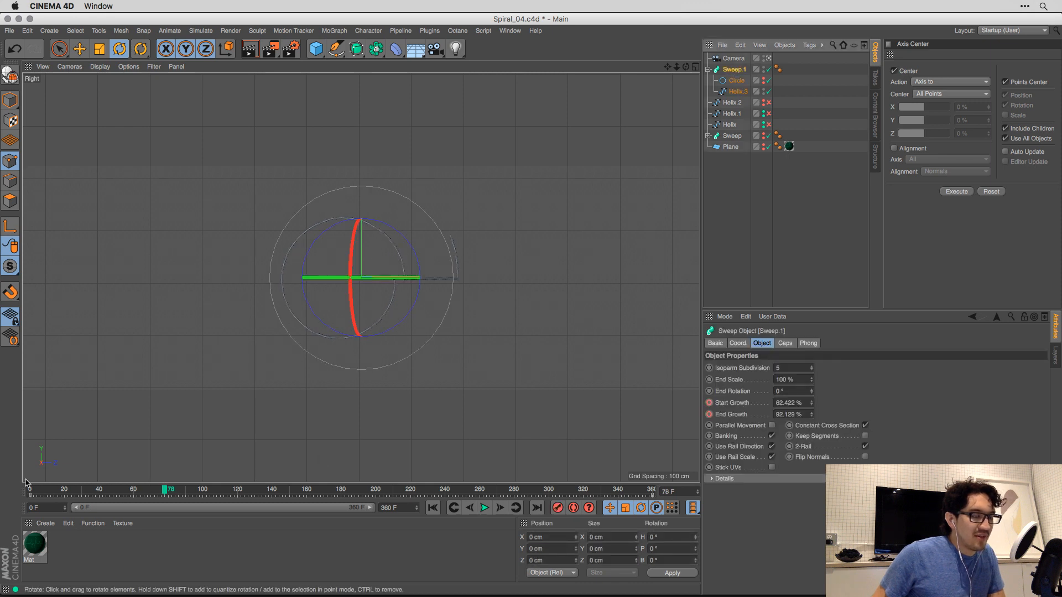
{"action": "left_click", "coordinate": [768, 58]}
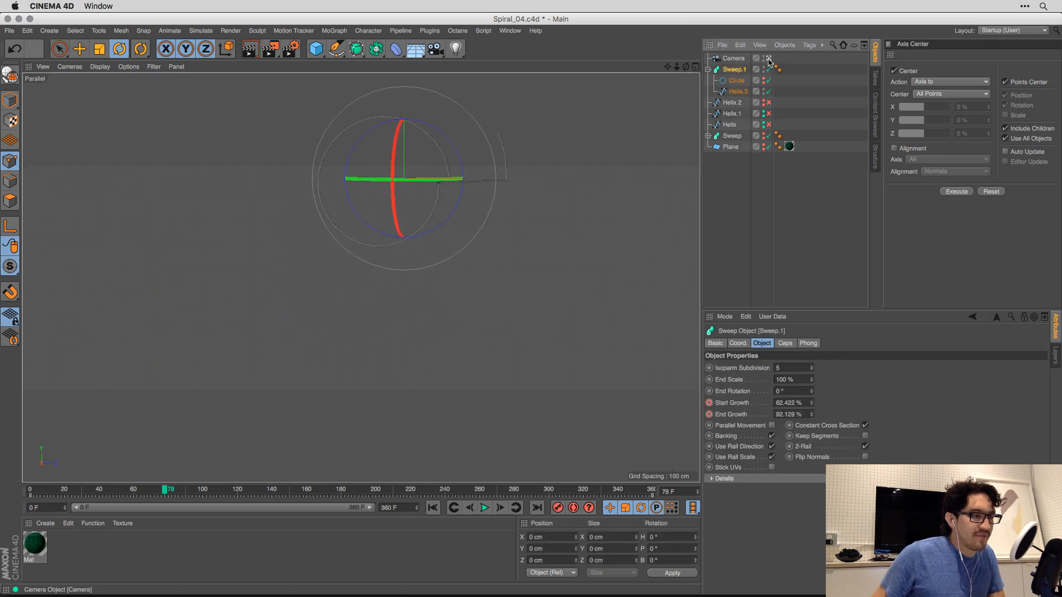
{"action": "left_click_drag", "start_coordinate": [396, 246], "coordinate": [338, 308]}
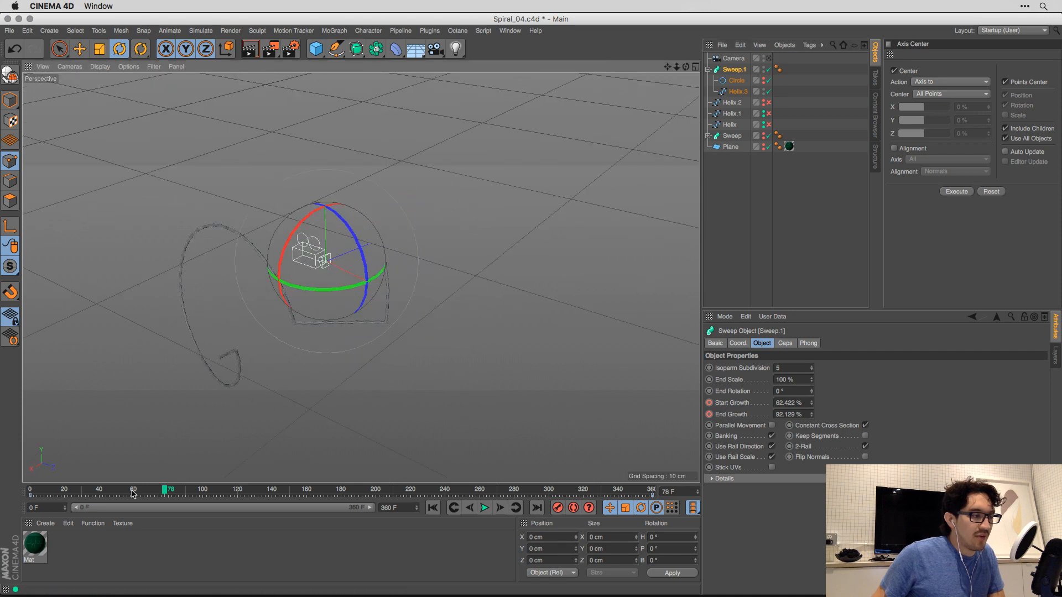
{"action": "left_click_drag", "start_coordinate": [166, 489], "coordinate": [4, 500]}
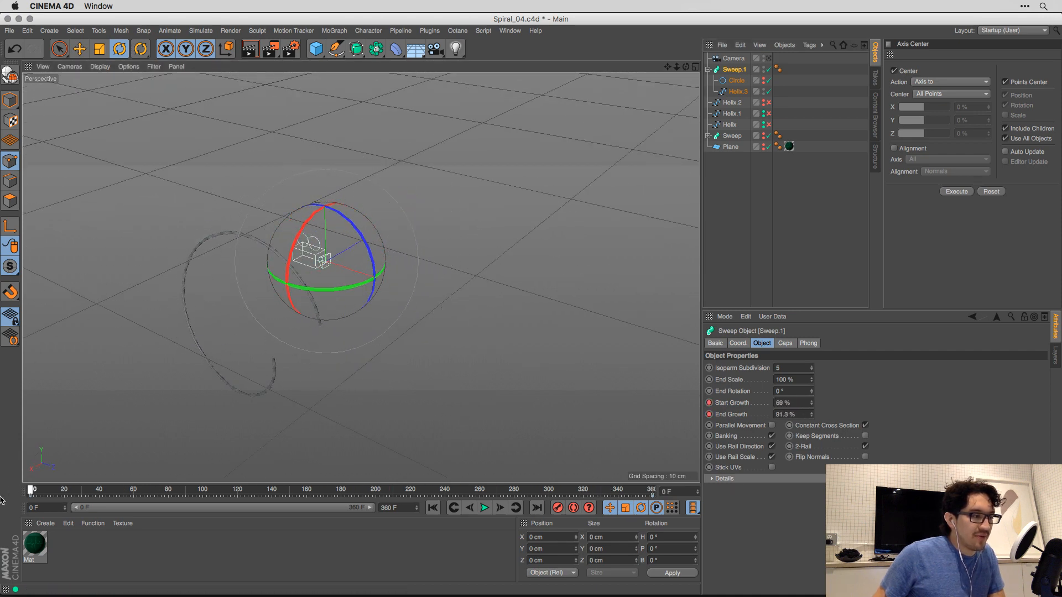
{"action": "left_click_drag", "start_coordinate": [333, 245], "coordinate": [506, 463]}
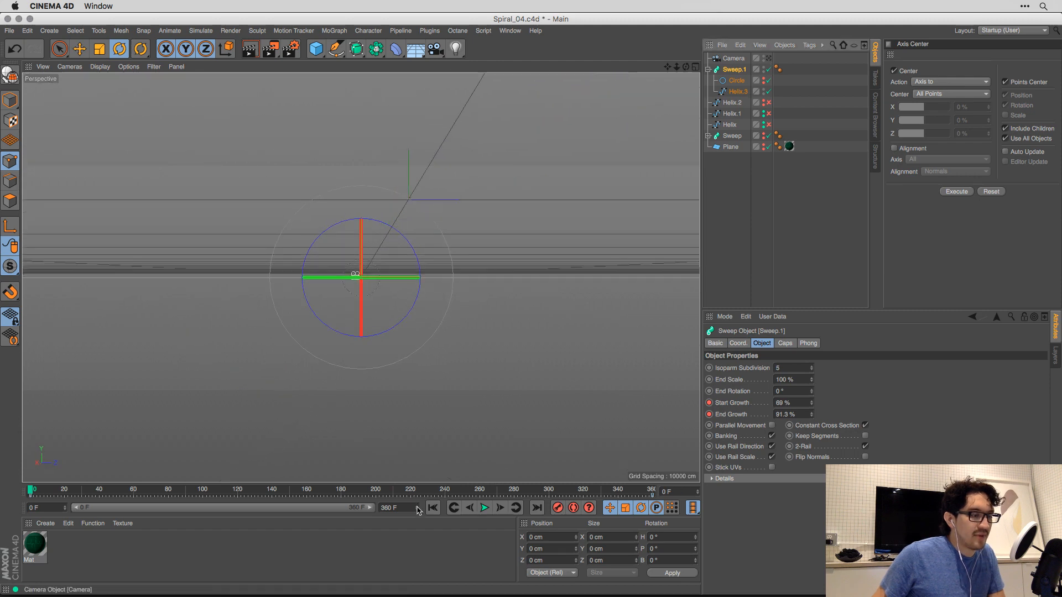
Play the animation from frame 0 through the scene camera with nothing selected, and scrub it to frame 360.
{"action": "left_click", "coordinate": [433, 507]}
{"action": "left_click", "coordinate": [485, 507]}
{"action": "left_click", "coordinate": [751, 272]}
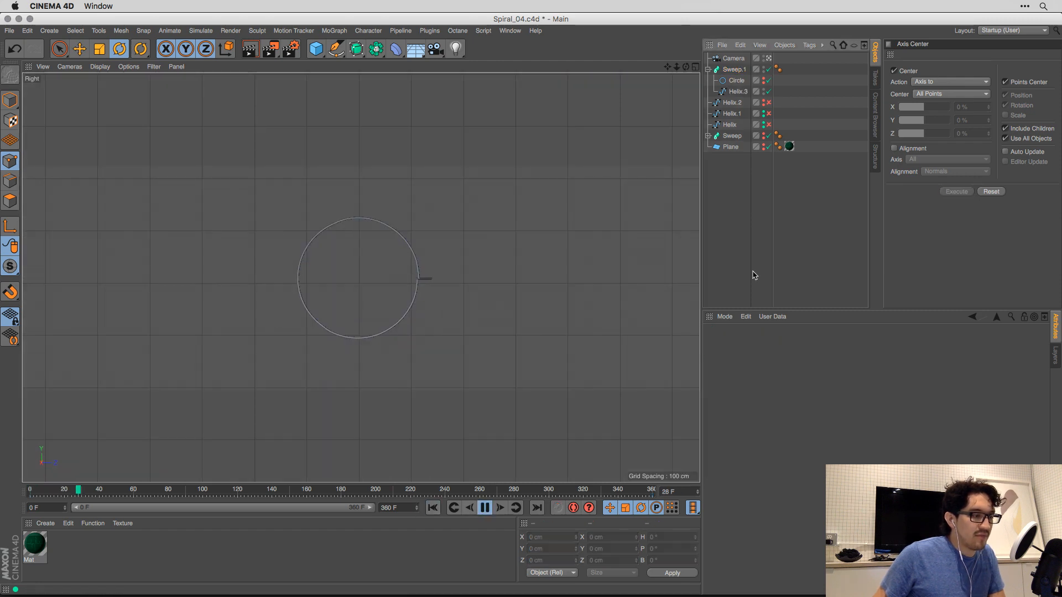
{"action": "left_click_drag", "start_coordinate": [166, 489], "coordinate": [713, 437]}
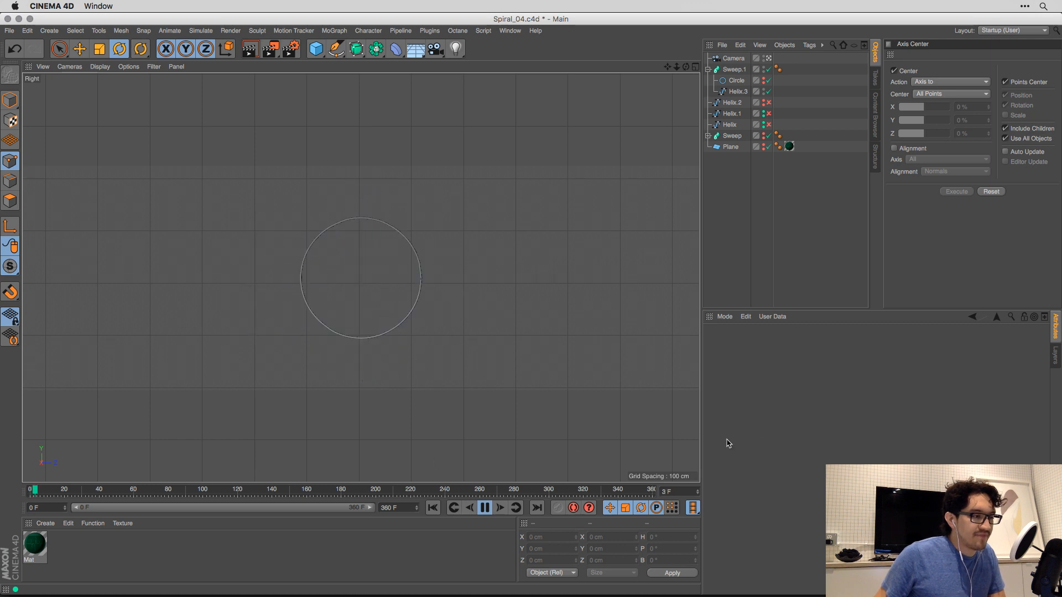
{"action": "left_click", "coordinate": [485, 508]}
{"action": "left_click_drag", "start_coordinate": [447, 490], "coordinate": [583, 476]}
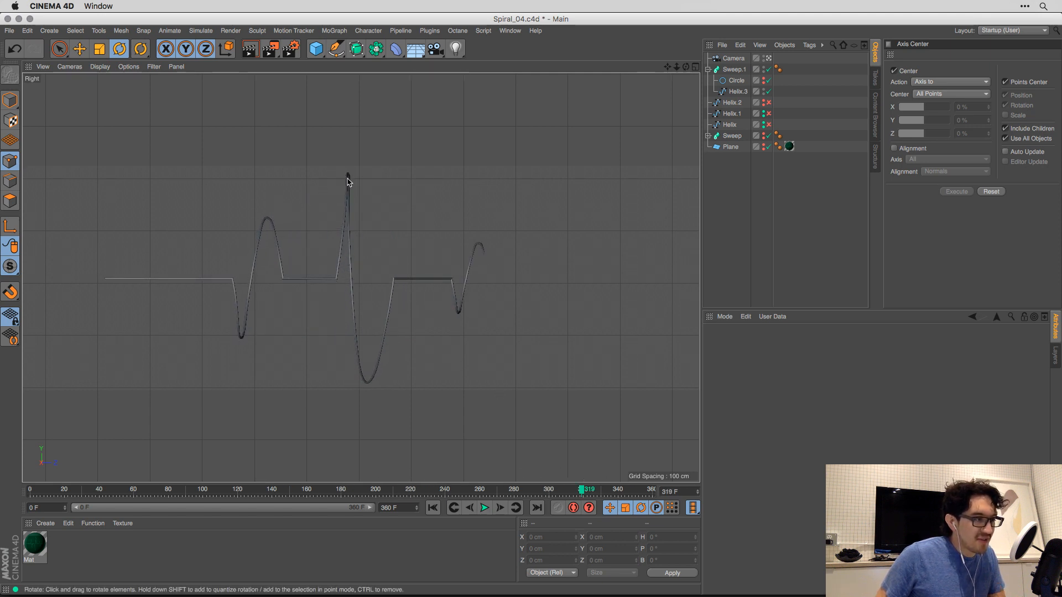
{"action": "left_click_drag", "start_coordinate": [596, 491], "coordinate": [689, 480]}
{"action": "mouse_move", "coordinate": [628, 494]}
{"action": "left_mouse_down"}
{"action": "mouse_move", "coordinate": [30, 493]}
{"action": "mouse_move", "coordinate": [651, 492]}
{"action": "left_mouse_up"}
Switch to Chrome and pause the CNN Colorscope: Green video at the spiral-to-line transition around 00:53.
{"action": "key", "text": "super+Tab"}
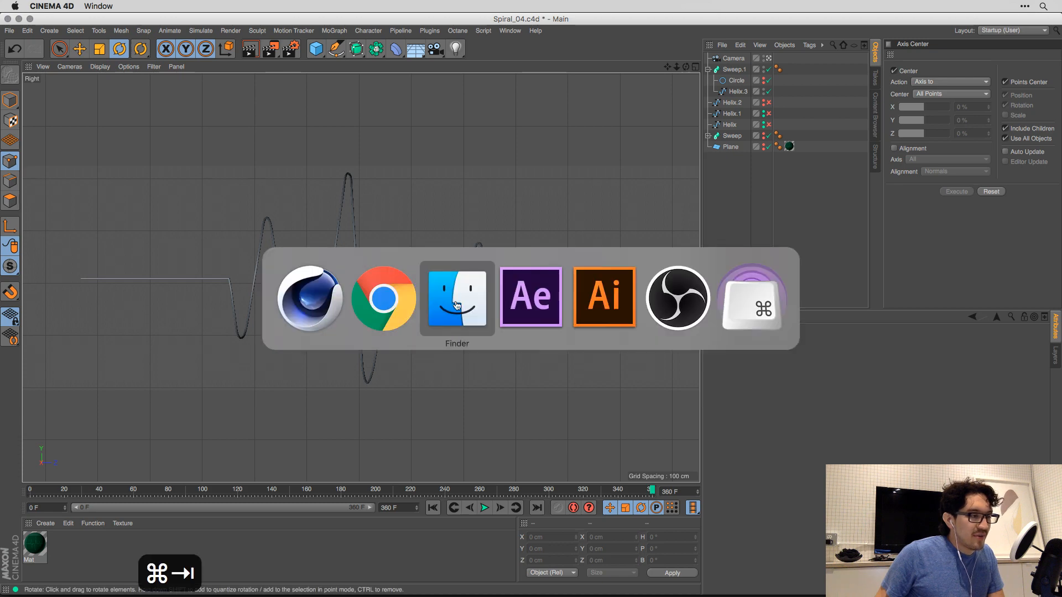
{"action": "left_click", "coordinate": [399, 303]}
{"action": "left_click", "coordinate": [500, 292]}
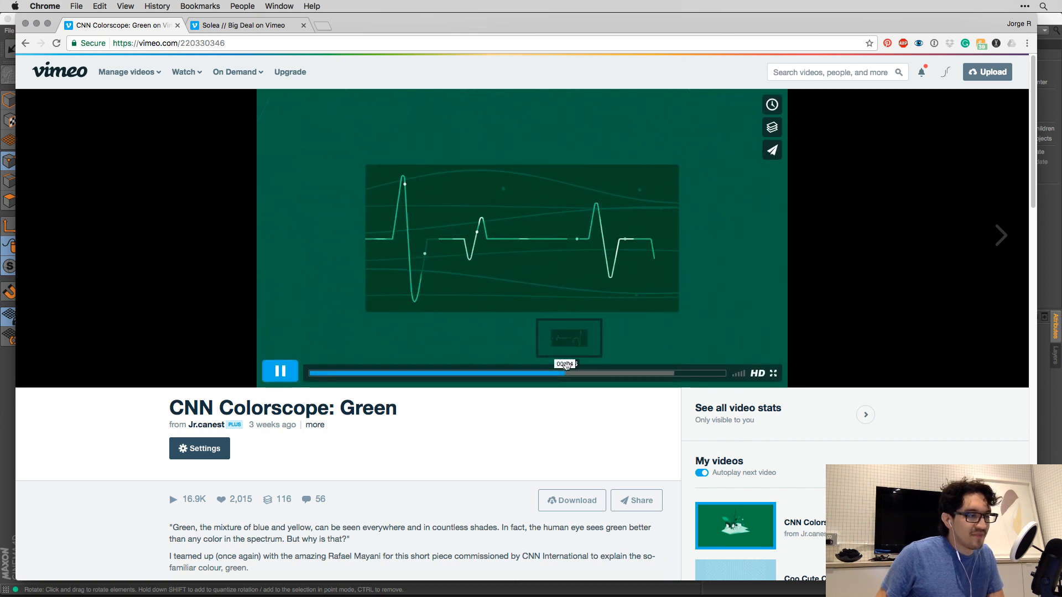
{"action": "left_click", "coordinate": [552, 372]}
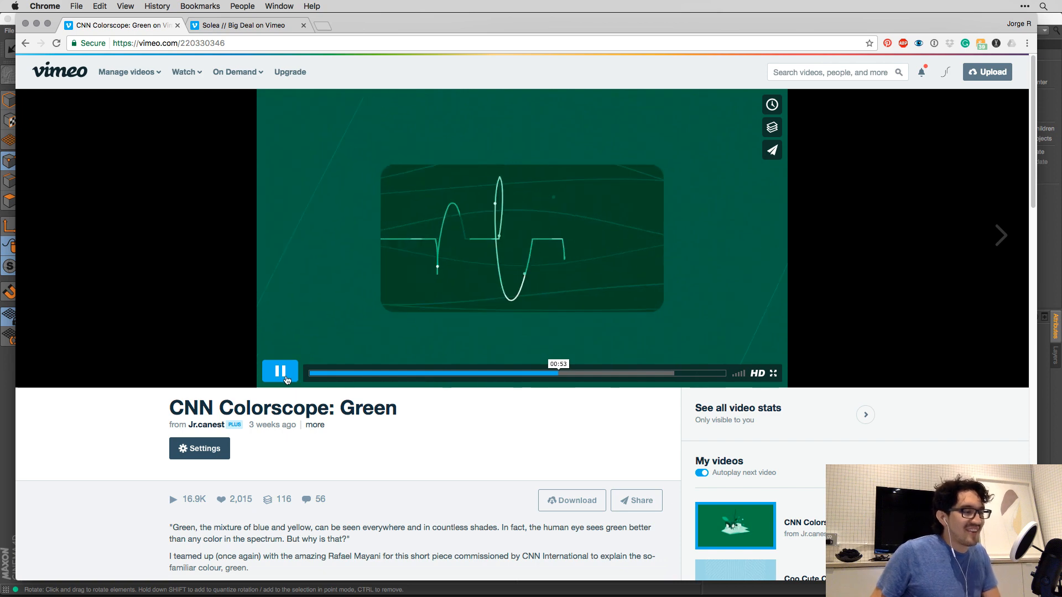
{"action": "left_click", "coordinate": [287, 379]}
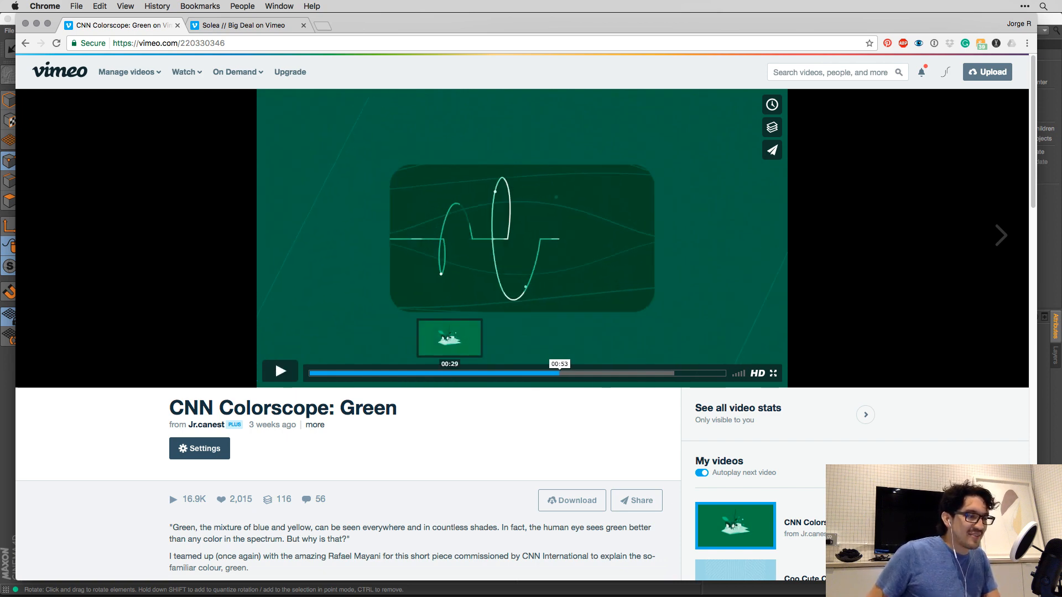
Step the paused video backward frame by frame to examine how the line curls back into concentric circles.
{"action": "key", "text": "shift+Left"}
{"action": "key", "text": "shift+Left"}
{"action": "key", "text": "shift+Left"}
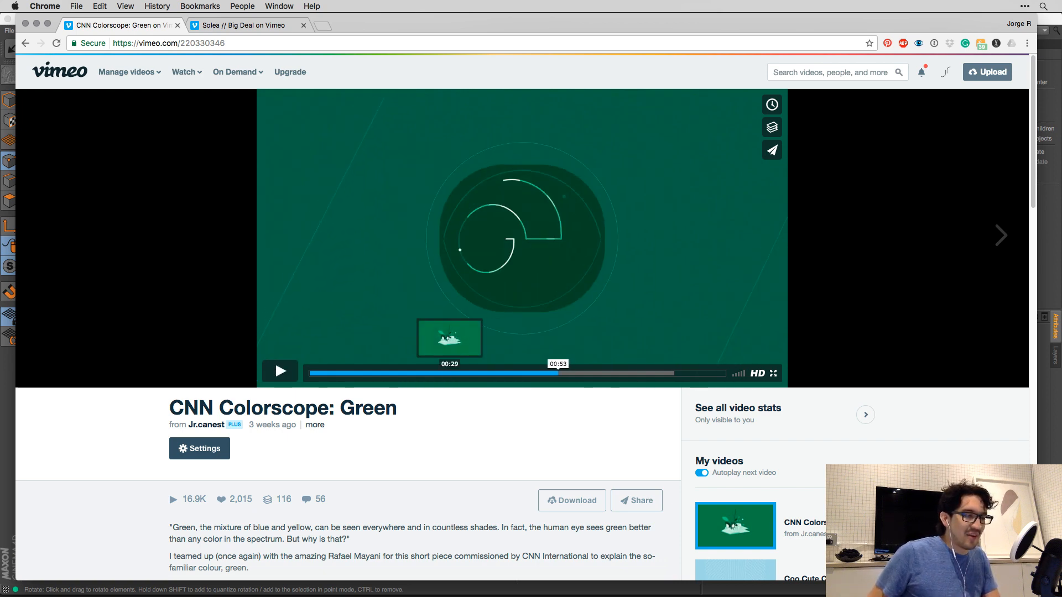
{"action": "key", "text": "shift+Left"}
{"action": "key", "text": "shift+Left"}
{"action": "key", "text": "shift+Left"}
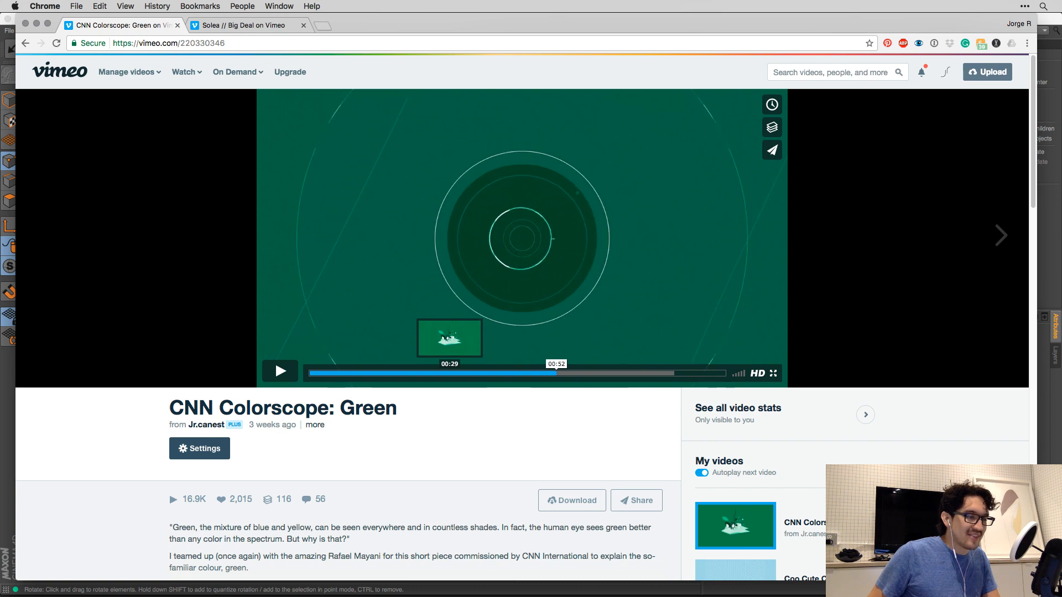
{"action": "key", "text": "shift+Left"}
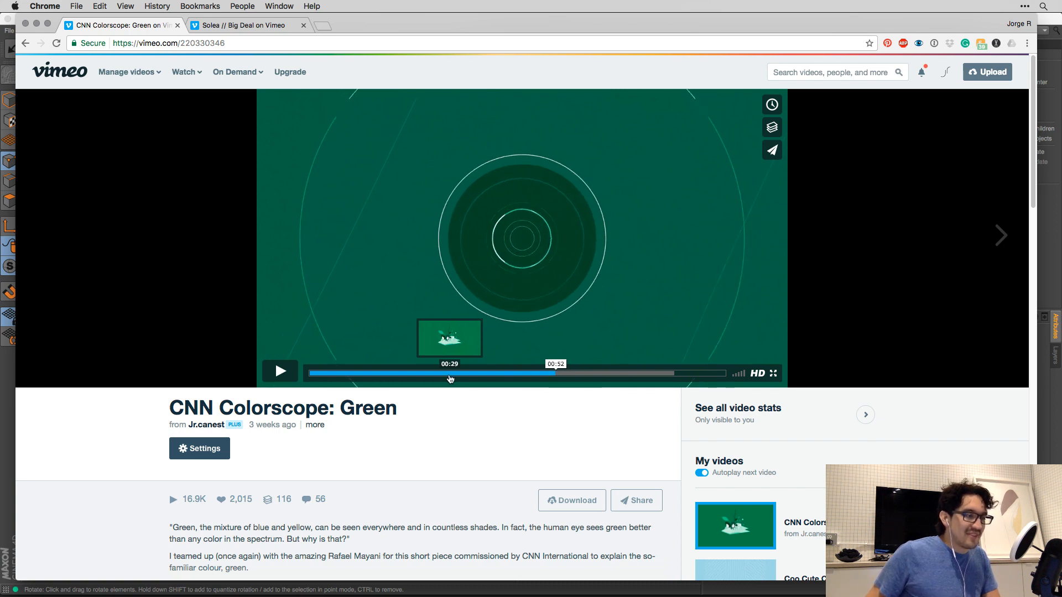
Replay the transition briefly, pause it at 00:53 and step backward to examine the overlapping loops.
{"action": "left_click", "coordinate": [282, 378]}
{"action": "left_click", "coordinate": [281, 372]}
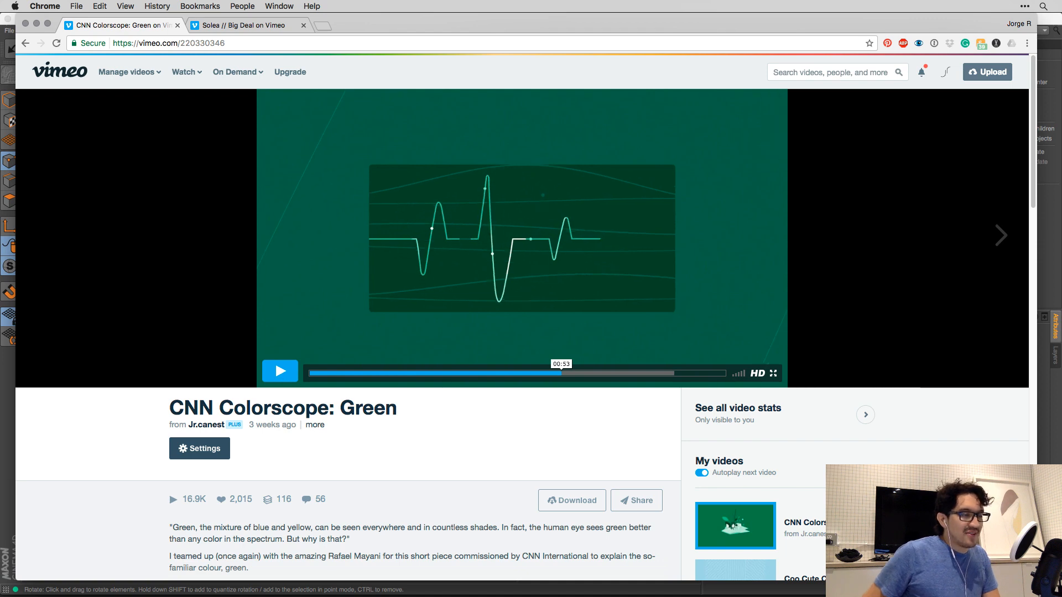
{"action": "key", "text": "shift+Left"}
{"action": "key", "text": "shift+Left"}
{"action": "key", "text": "shift+Left"}
{"action": "key", "text": "shift+Left"}
{"action": "key", "text": "shift+Left"}
{"action": "key", "text": "shift+Left"}
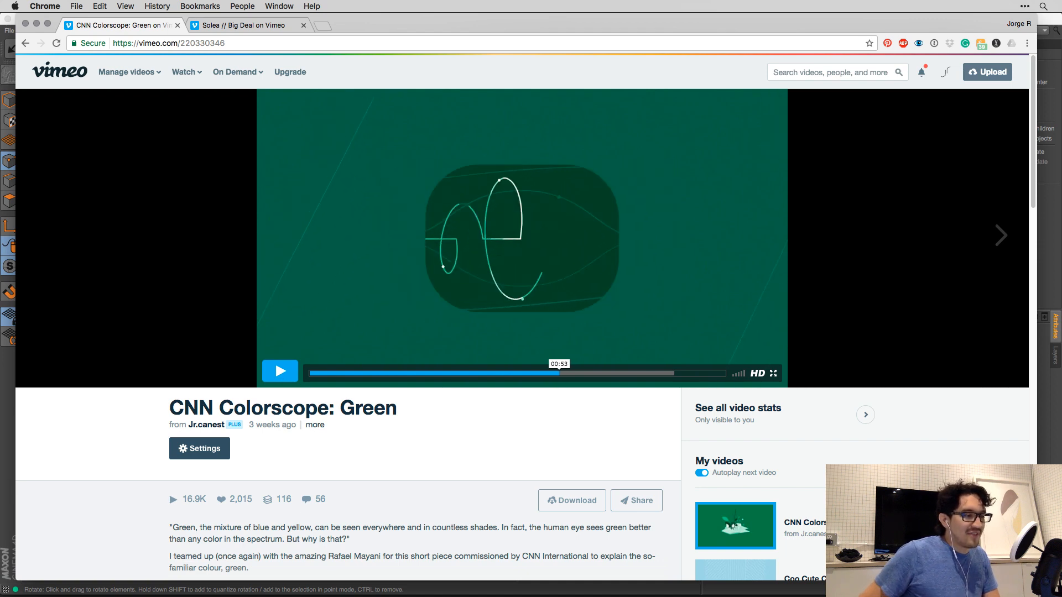
{"action": "key", "text": "shift+Left"}
{"action": "key", "text": "shift+Left"}
{"action": "key", "text": "shift+Left"}
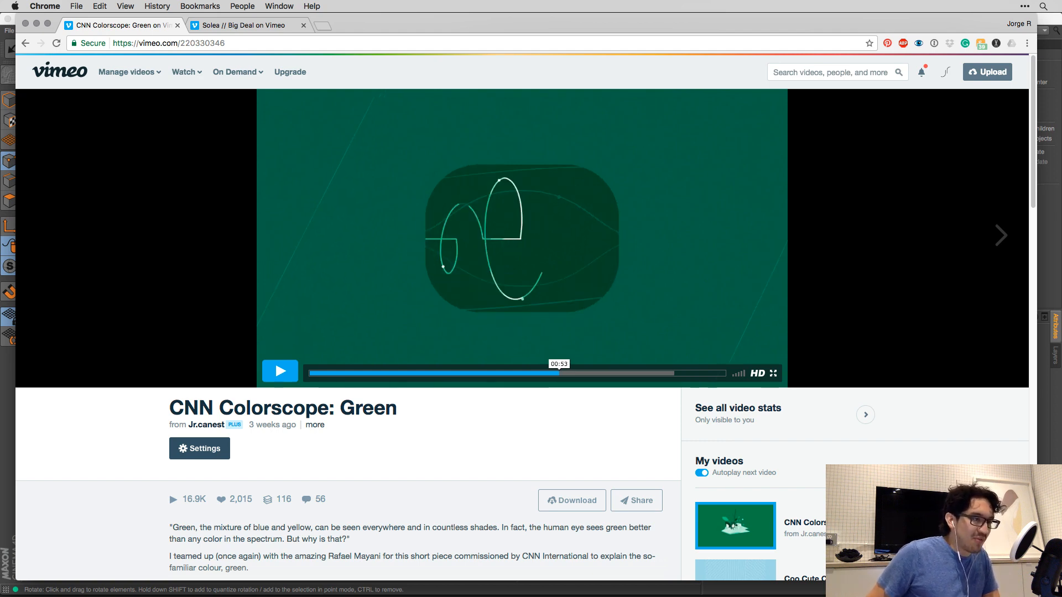
Play the heartbeat-line transition again, and return the video to around 00:48 to rewatch it.
{"action": "left_click", "coordinate": [293, 379]}
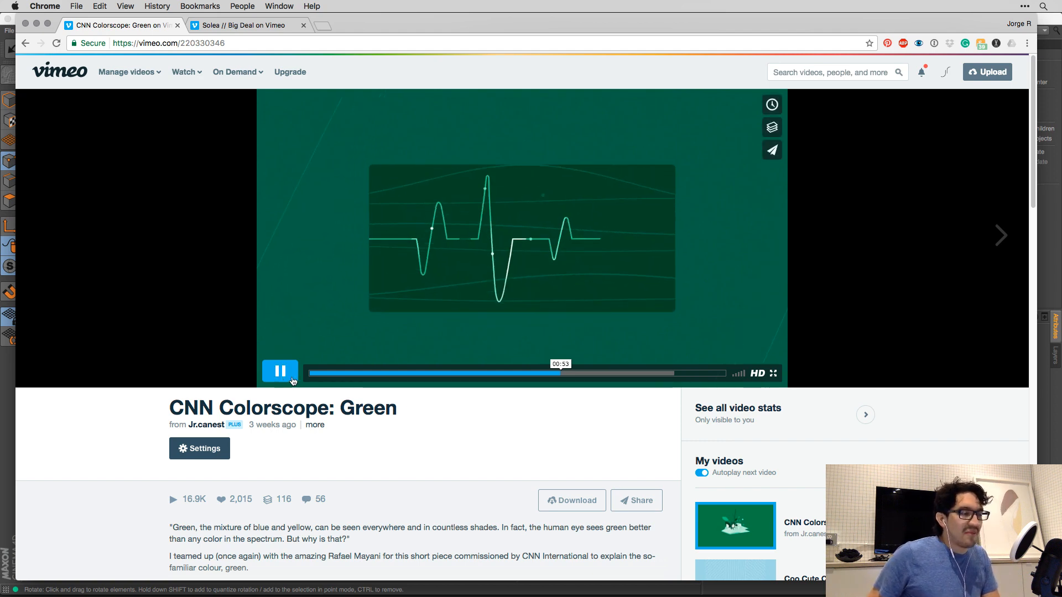
{"action": "left_click", "coordinate": [539, 375]}
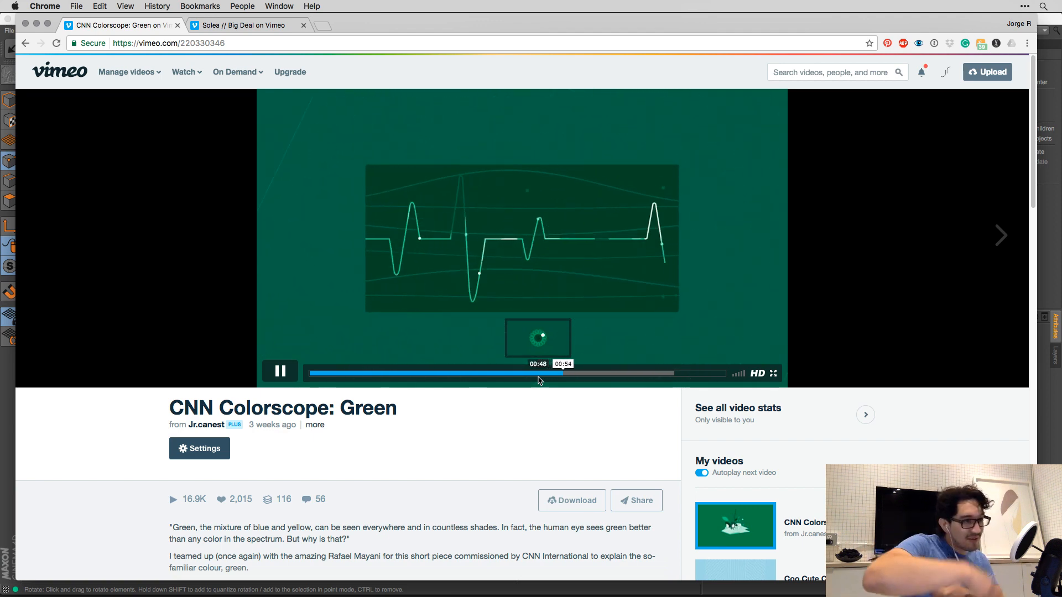
{"action": "left_click", "coordinate": [541, 377]}
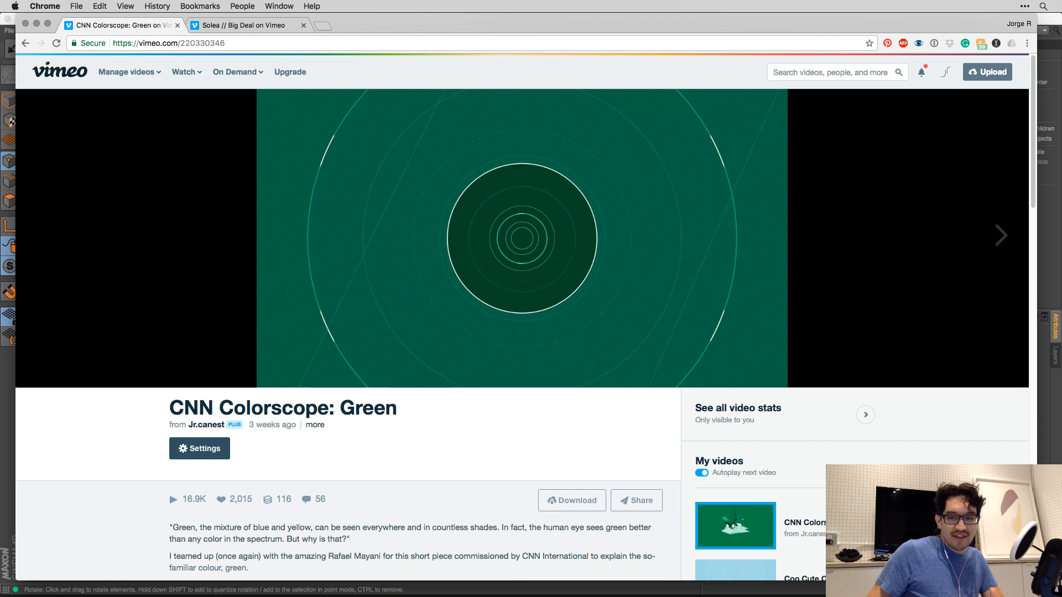
{"action": "key", "text": "super+Tab"}
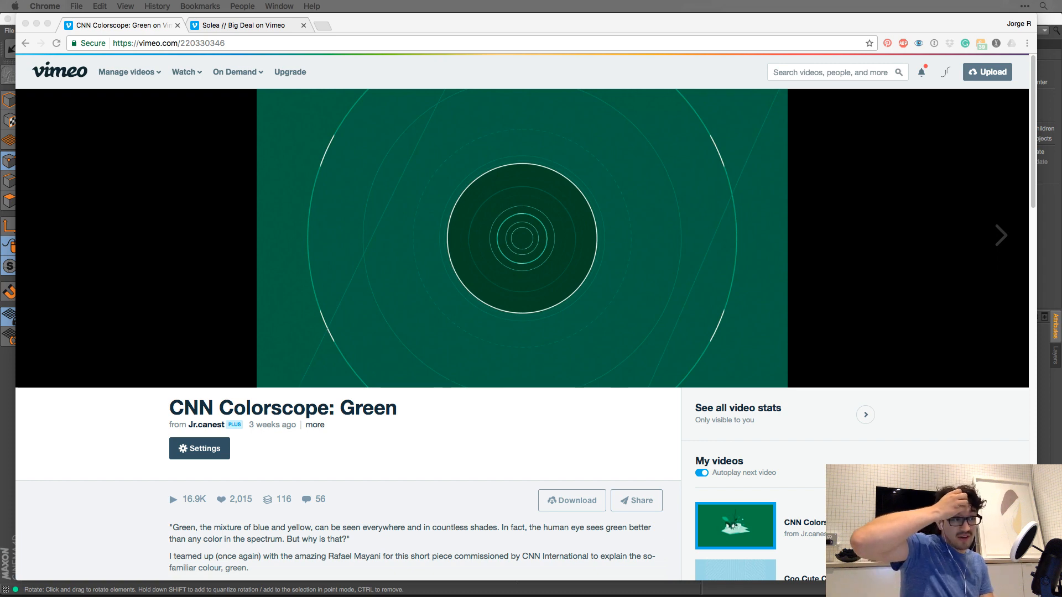
{"action": "key", "text": "super+Tab"}
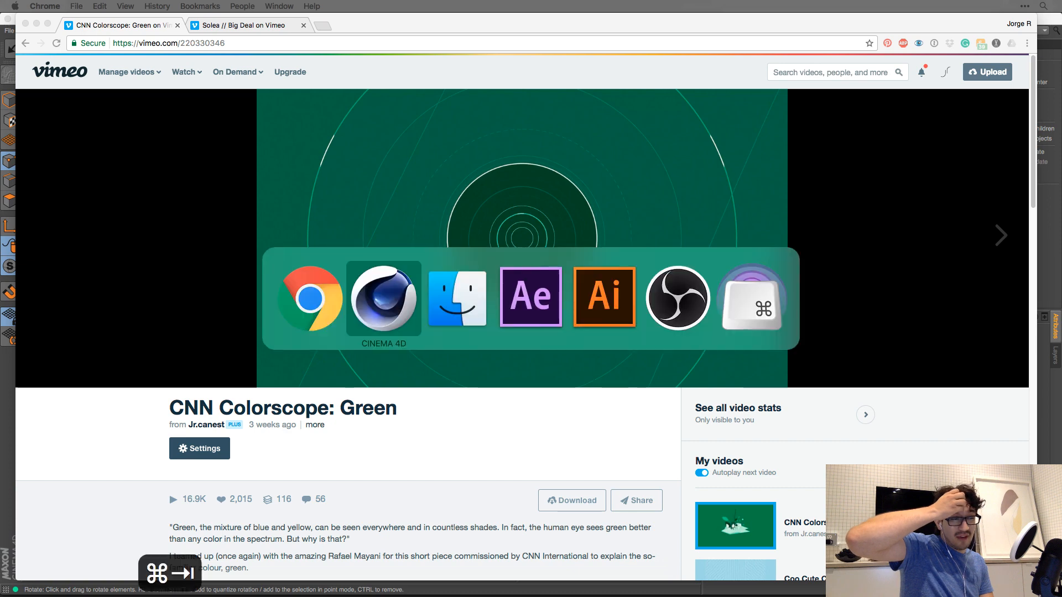
{"action": "key", "text": "super+Tab"}
{"action": "key", "text": "super+Tab"}
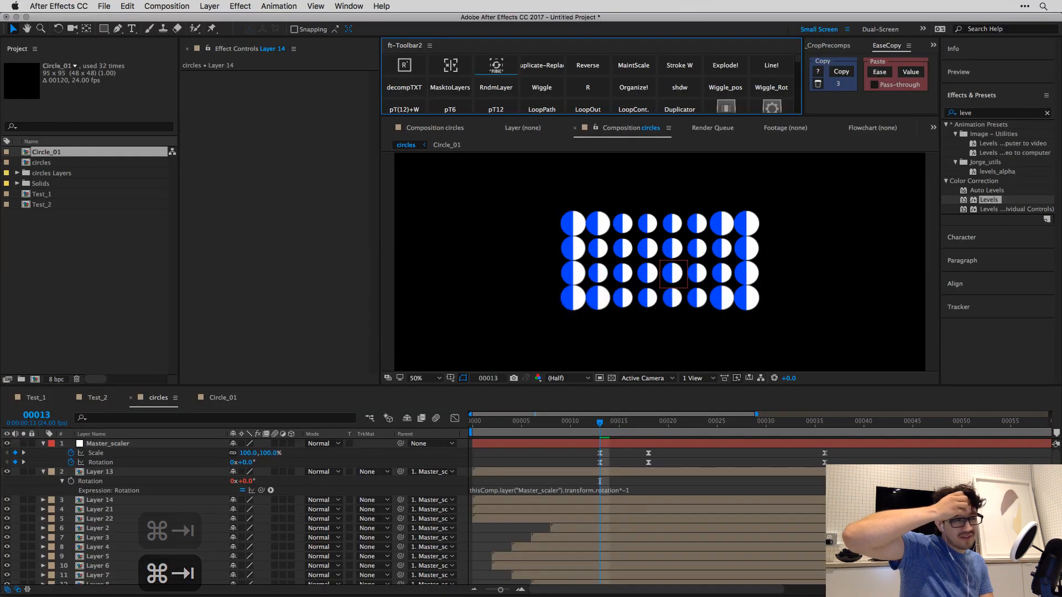
{"action": "key", "text": "super+Tab"}
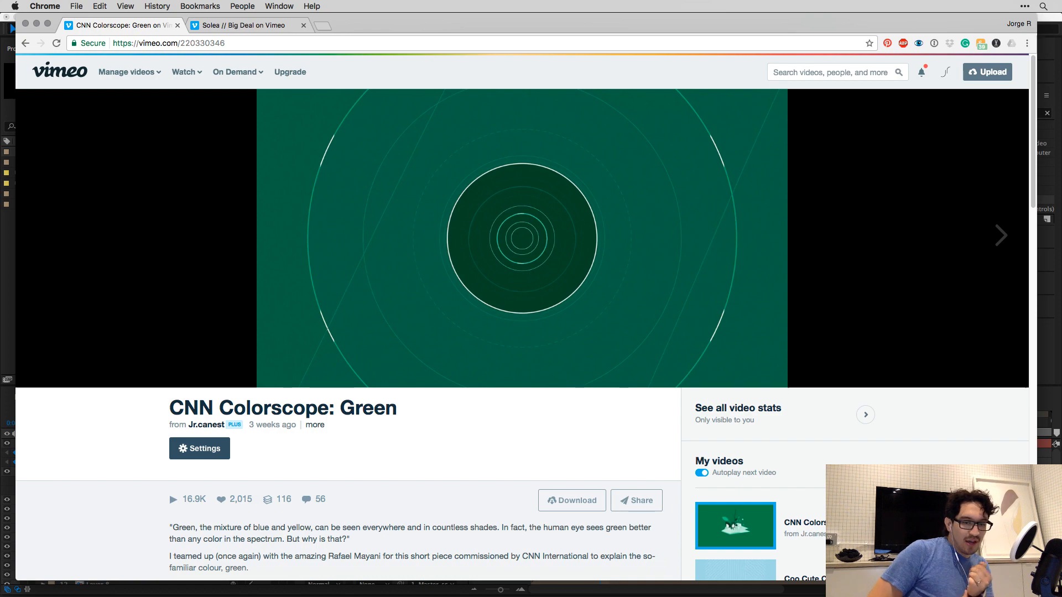
Switch back to Cinema 4D and open the Timeline in F-Curve mode with Sweep.1's growth curves framed.
{"action": "key", "text": "super+Tab"}
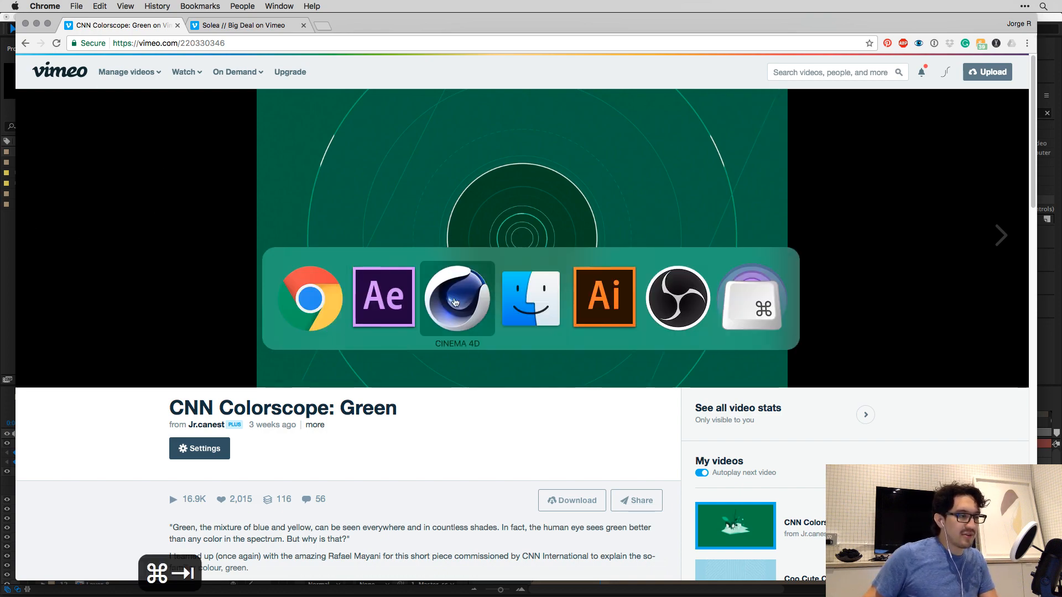
{"action": "key", "text": "super+Tab"}
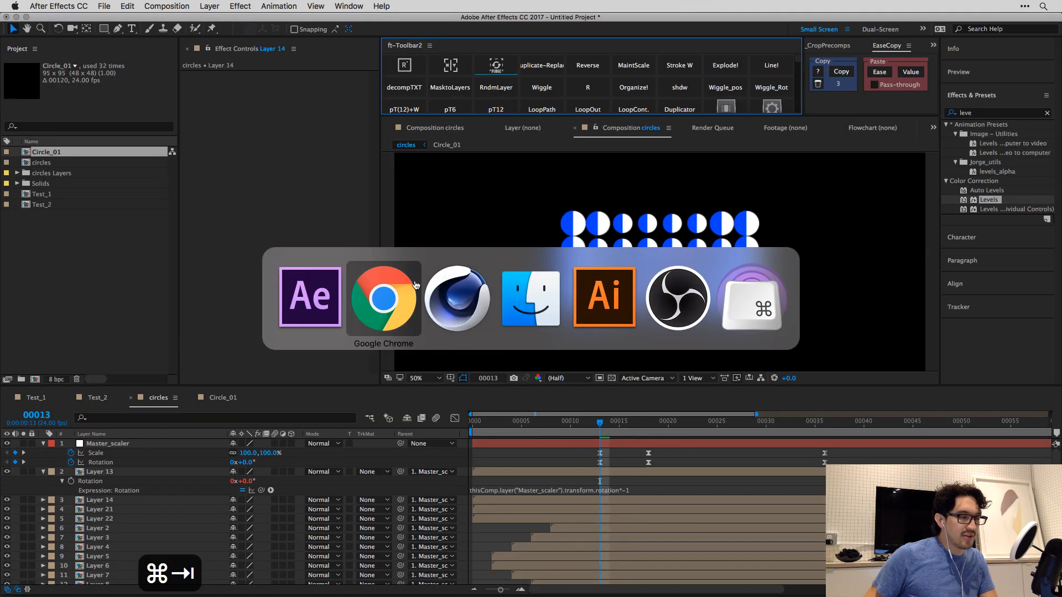
{"action": "key", "text": "super+Tab"}
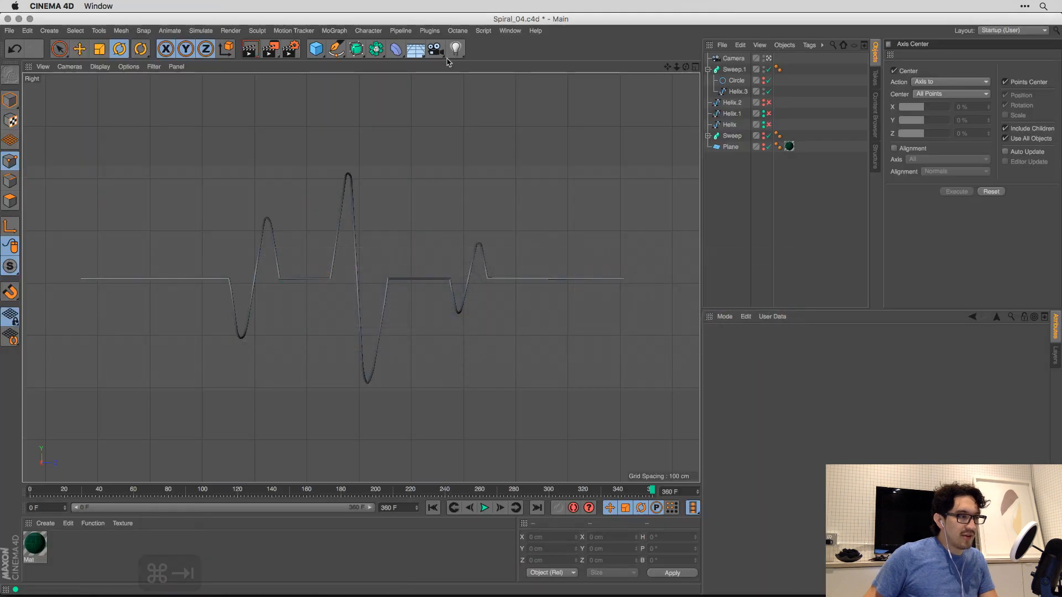
{"action": "left_click", "coordinate": [510, 31]}
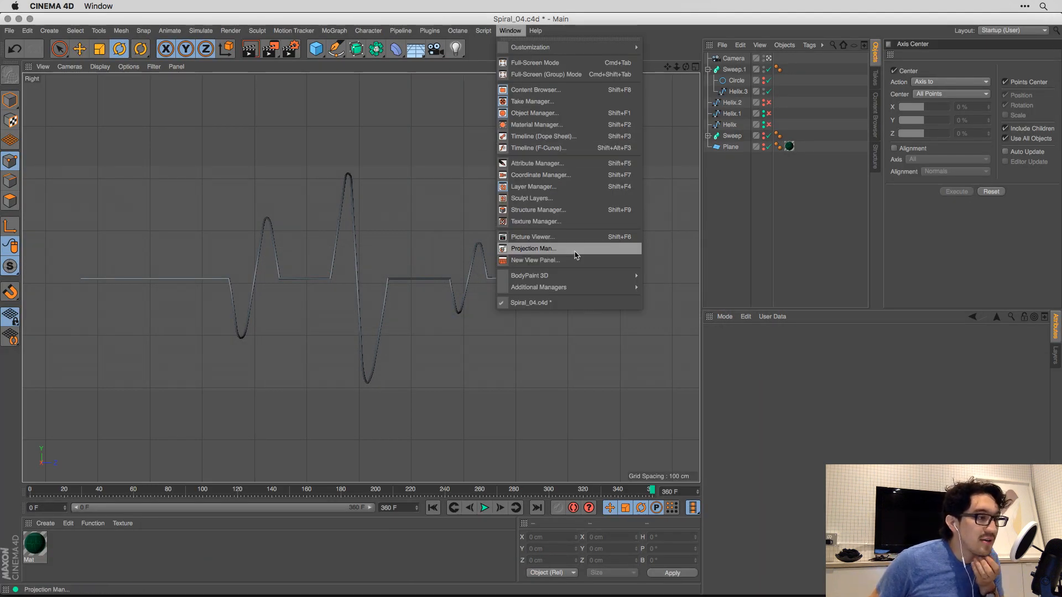
{"action": "left_click", "coordinate": [566, 137]}
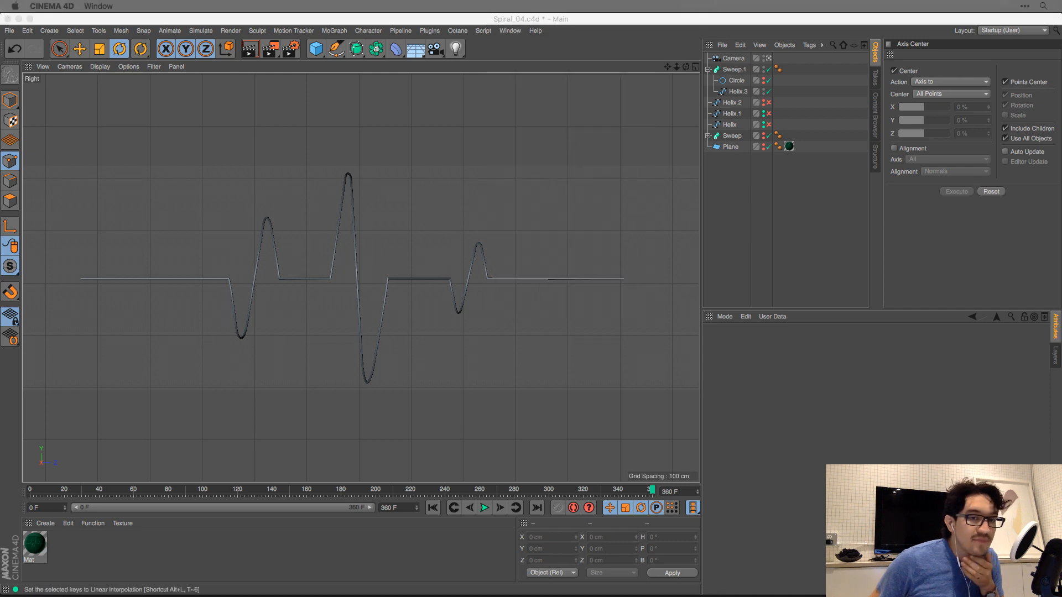
{"action": "left_click_drag", "start_coordinate": [237, 147], "coordinate": [403, 93]}
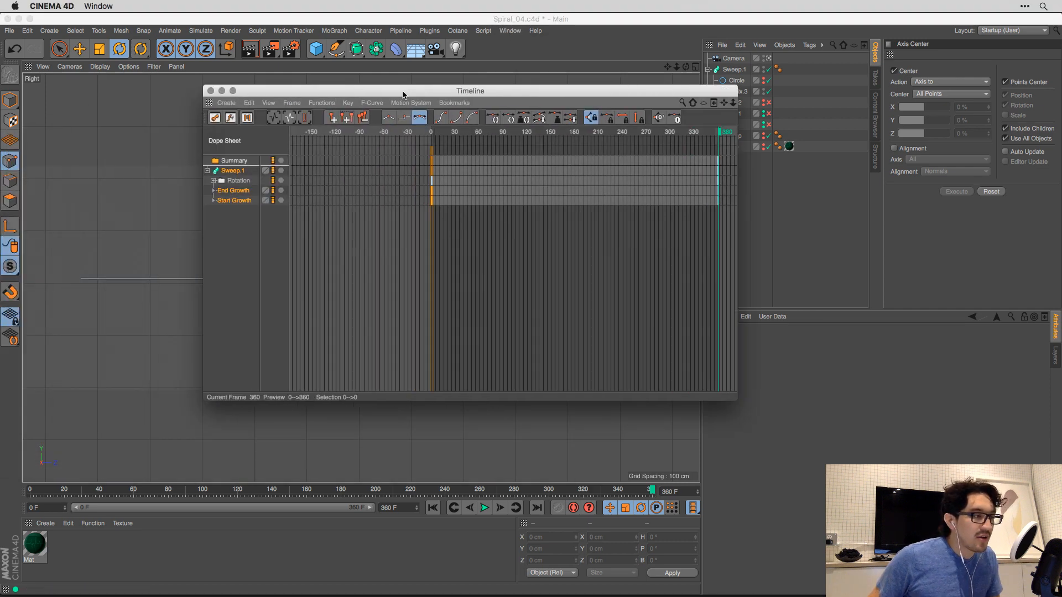
{"action": "key", "text": "Tab"}
{"action": "key", "text": "h"}
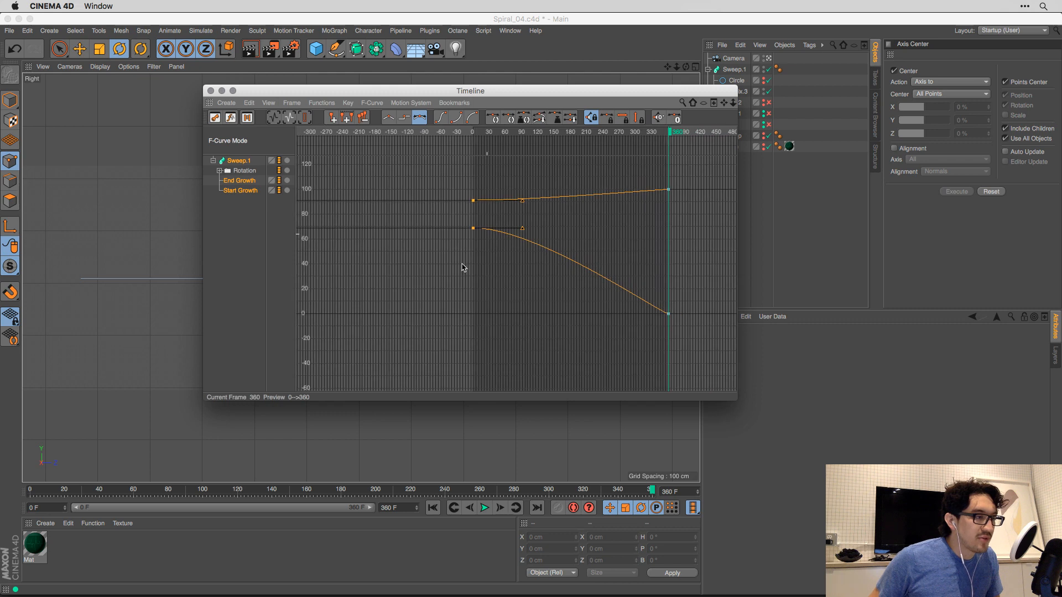
Examine the Start Growth and End Growth curves of Sweep.1 from frame 0 to 360, and close the Timeline.
{"action": "left_click", "coordinate": [429, 274]}
{"action": "left_click_drag", "start_coordinate": [471, 189], "coordinate": [511, 166]}
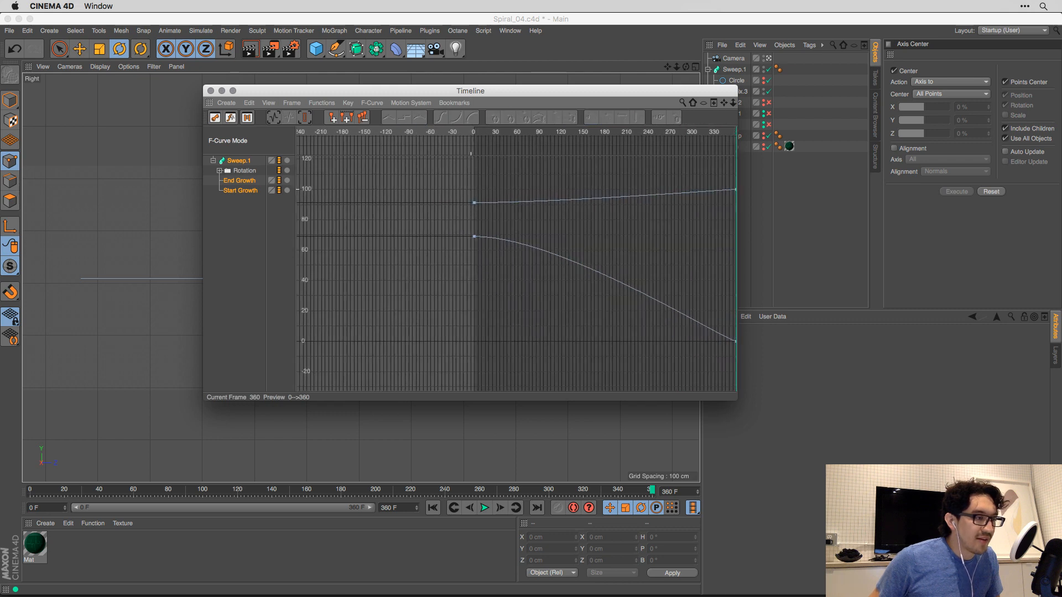
{"action": "left_click_drag", "start_coordinate": [526, 271], "coordinate": [430, 293]}
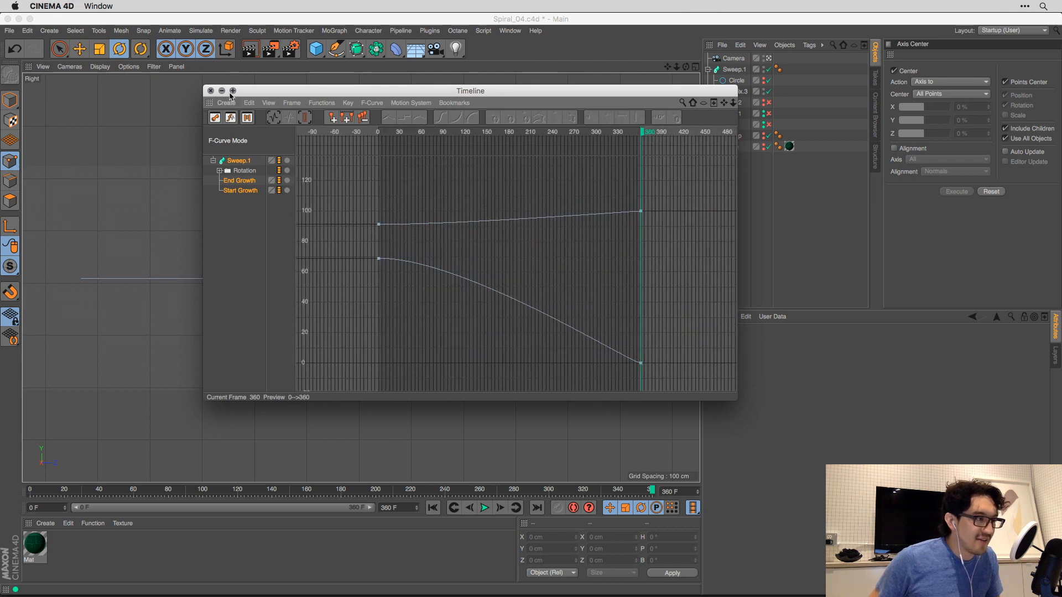
{"action": "left_click", "coordinate": [211, 91]}
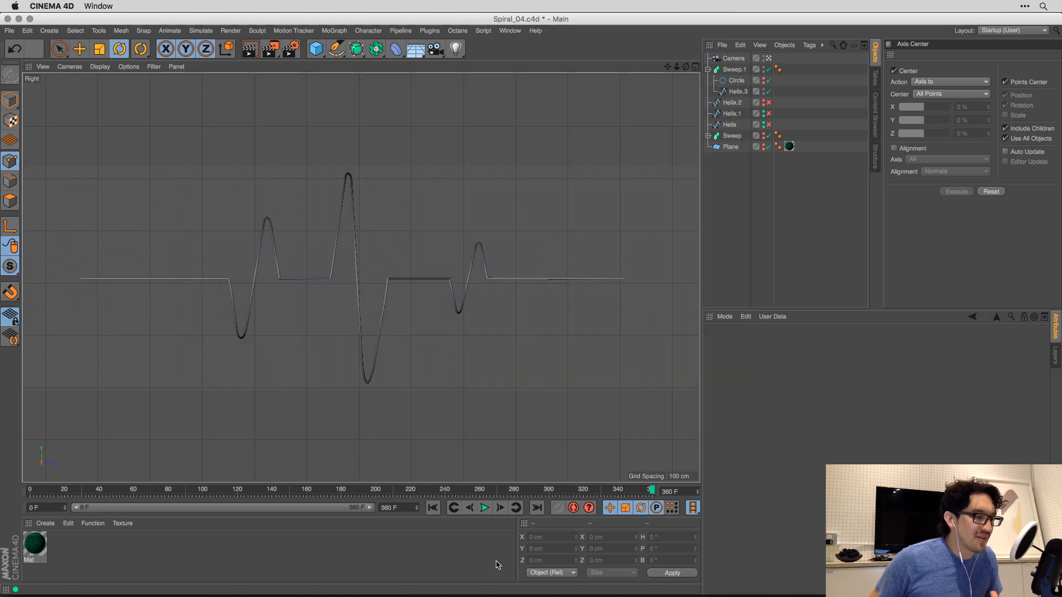
Replay the spiral animation from the first frame, stop it midway and scrub to the end at frame 360.
{"action": "left_click", "coordinate": [433, 508]}
{"action": "left_click", "coordinate": [485, 508]}
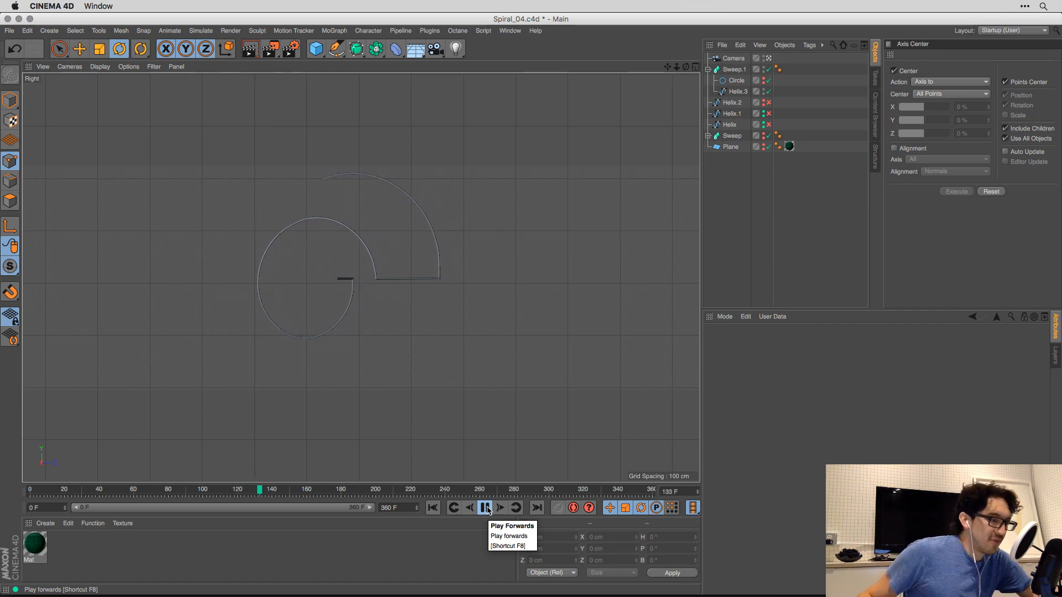
{"action": "left_click", "coordinate": [485, 507]}
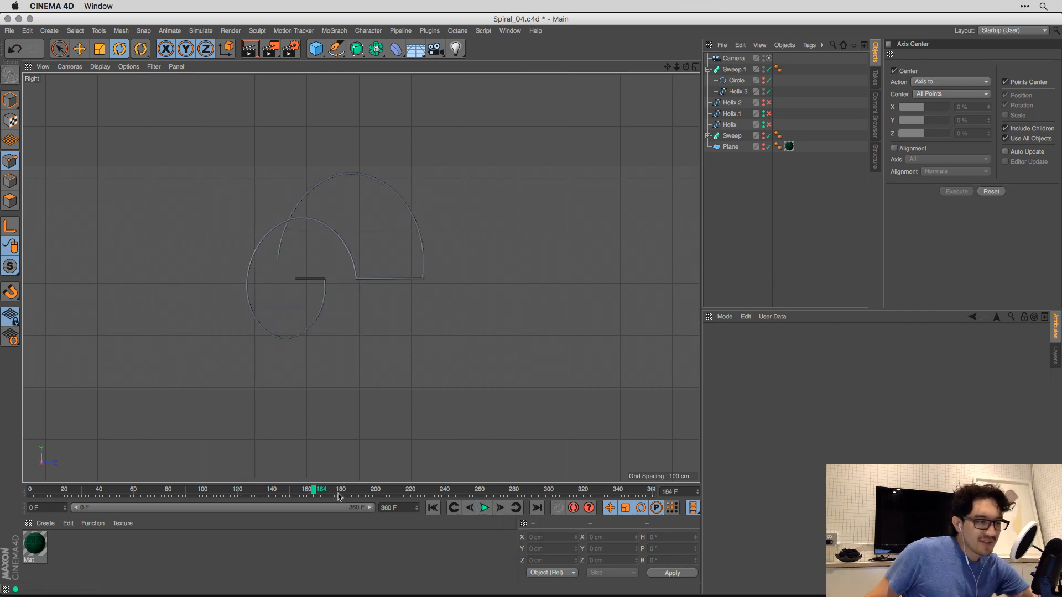
{"action": "left_click_drag", "start_coordinate": [343, 491], "coordinate": [653, 490]}
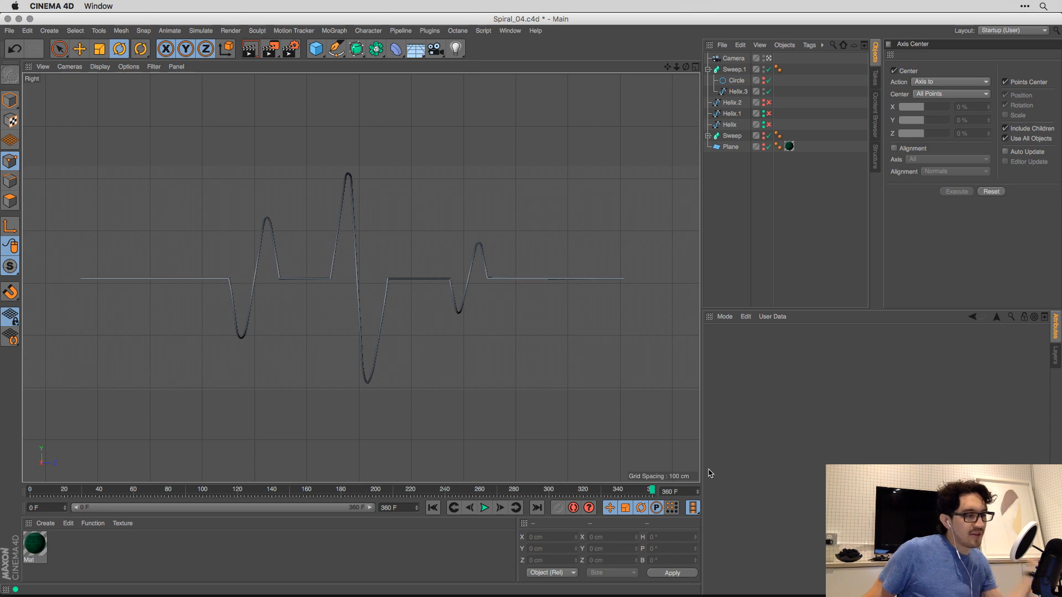
Switch to After Effects, start a footage import, and bring up the project's 3D folder in Finder.
{"action": "key", "text": "super+Tab"}
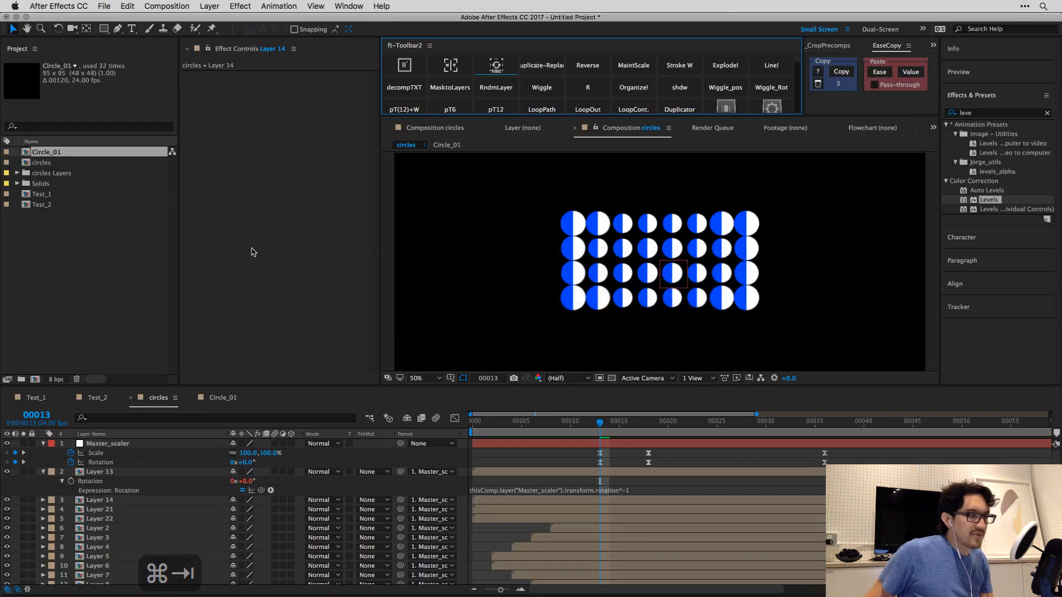
{"action": "key", "text": "super+Tab"}
{"action": "key", "text": "super+Tab"}
{"action": "key", "text": "super+Tab"}
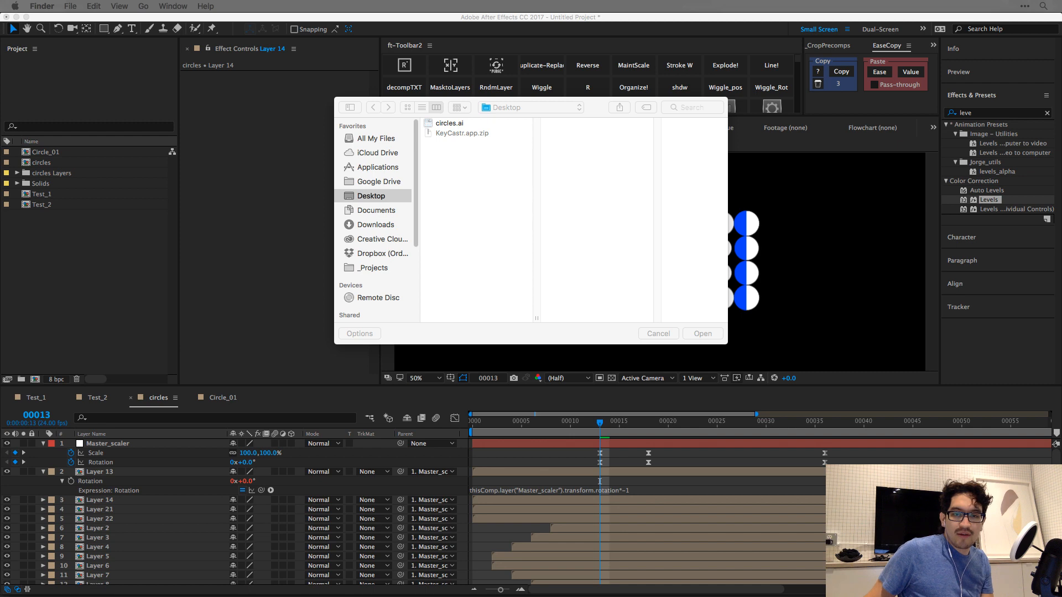
{"action": "left_click_drag", "start_coordinate": [470, 596], "coordinate": [470, 213]}
{"action": "left_click", "coordinate": [424, 274]}
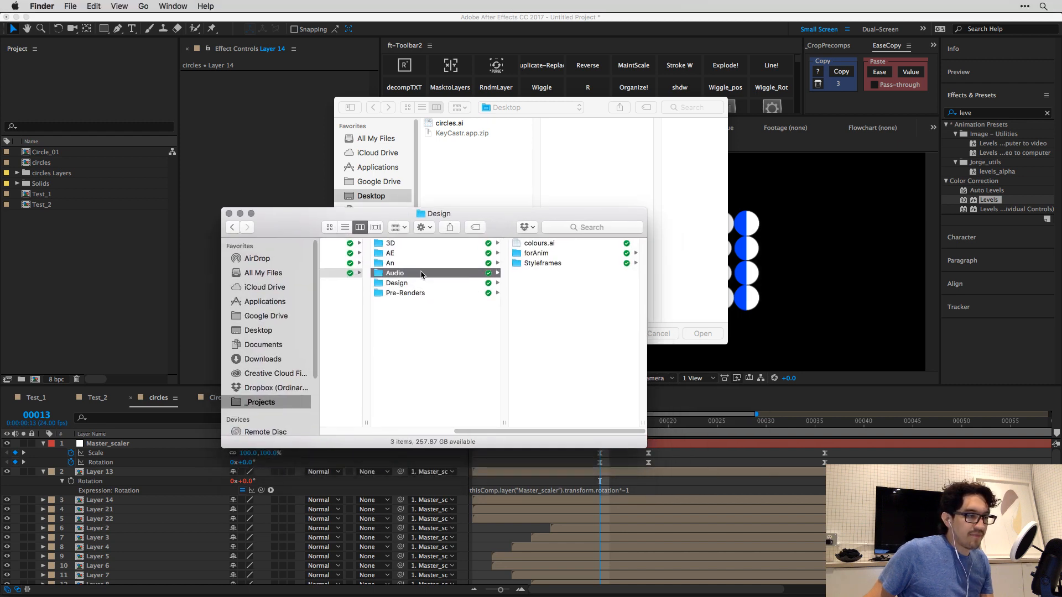
{"action": "left_click", "coordinate": [413, 244]}
{"action": "left_click", "coordinate": [547, 245]}
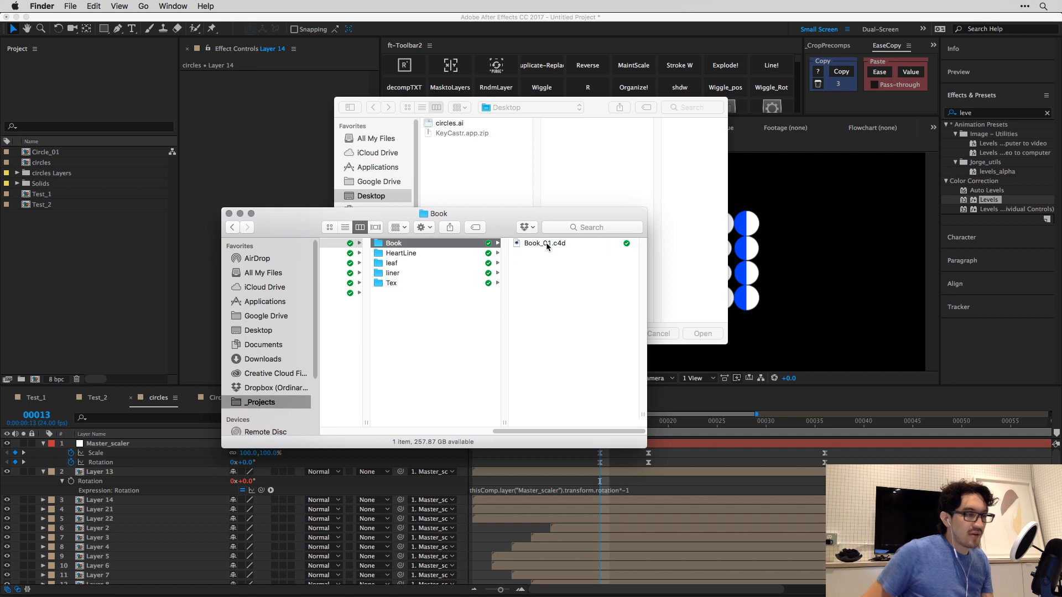
Point the import dialog to the HeartLine folder and import HeartLine0000.png as a PNG sequence.
{"action": "key", "text": "Down"}
{"action": "key", "text": "Right"}
{"action": "left_click_drag", "start_coordinate": [499, 250], "coordinate": [499, 174]}
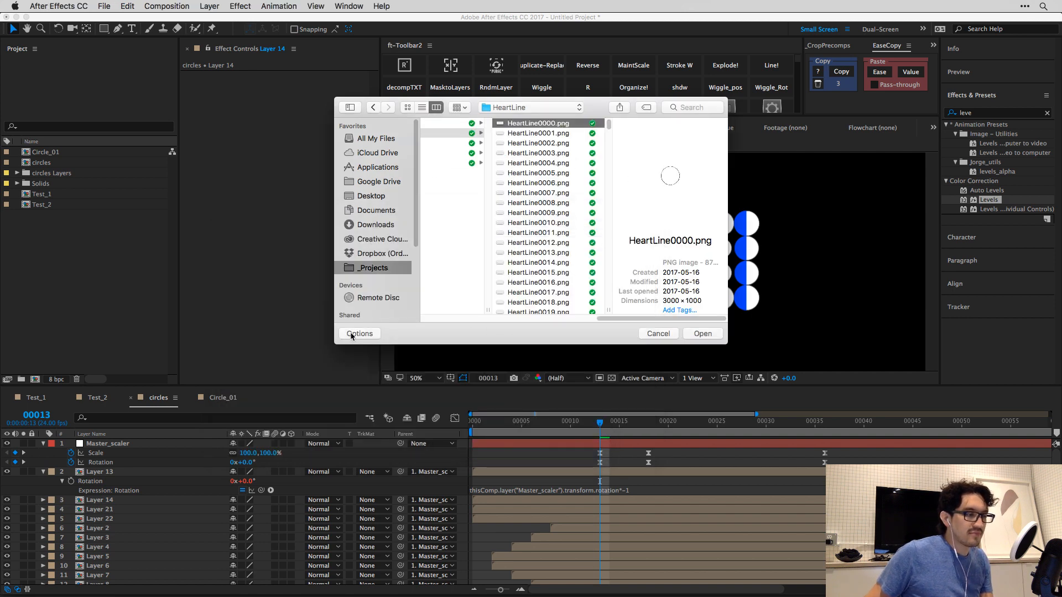
{"action": "left_click", "coordinate": [352, 333]}
{"action": "left_click", "coordinate": [349, 315]}
{"action": "key", "text": "Return"}
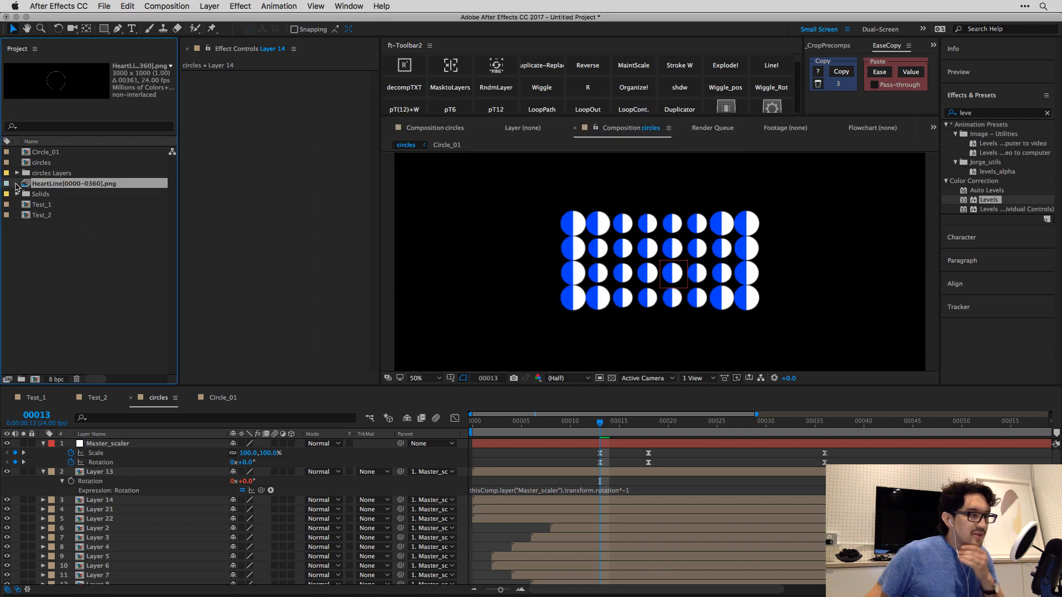
Create a composition from the HeartLine[0000-0360].png sequence and enable time remapping on its layer.
{"action": "left_click_drag", "start_coordinate": [24, 185], "coordinate": [8, 380]}
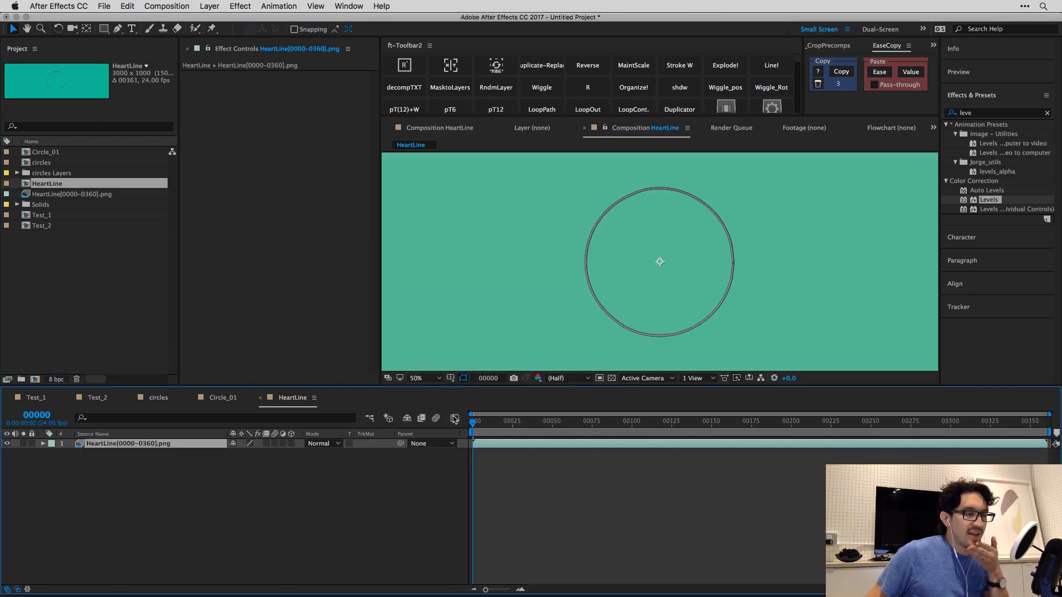
{"action": "left_click", "coordinate": [490, 445]}
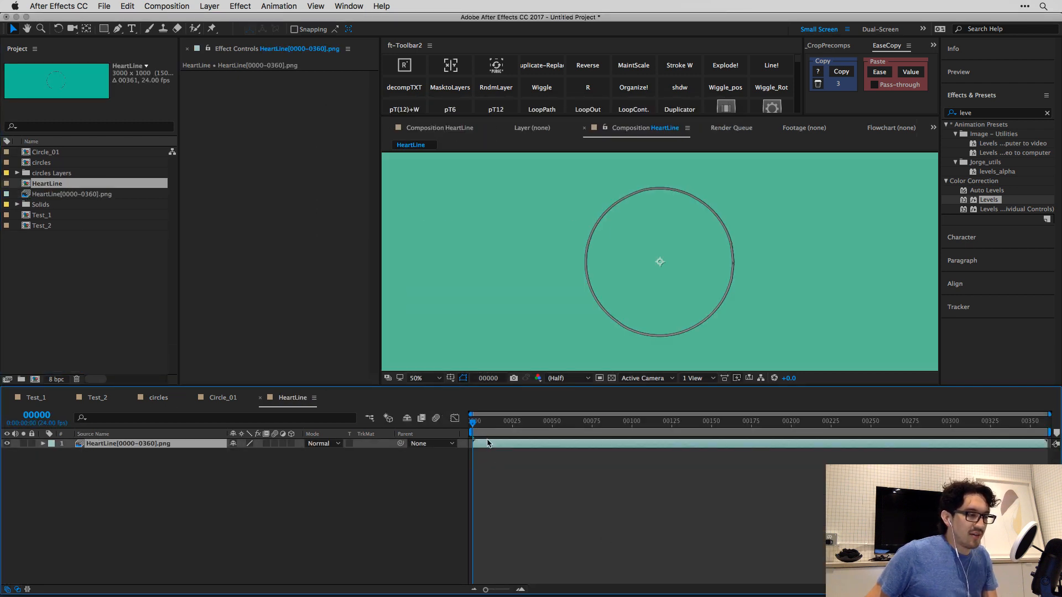
{"action": "right_click", "coordinate": [486, 444]}
{"action": "mouse_move", "coordinate": [525, 246]}
{"action": "left_click", "coordinate": [662, 247]}
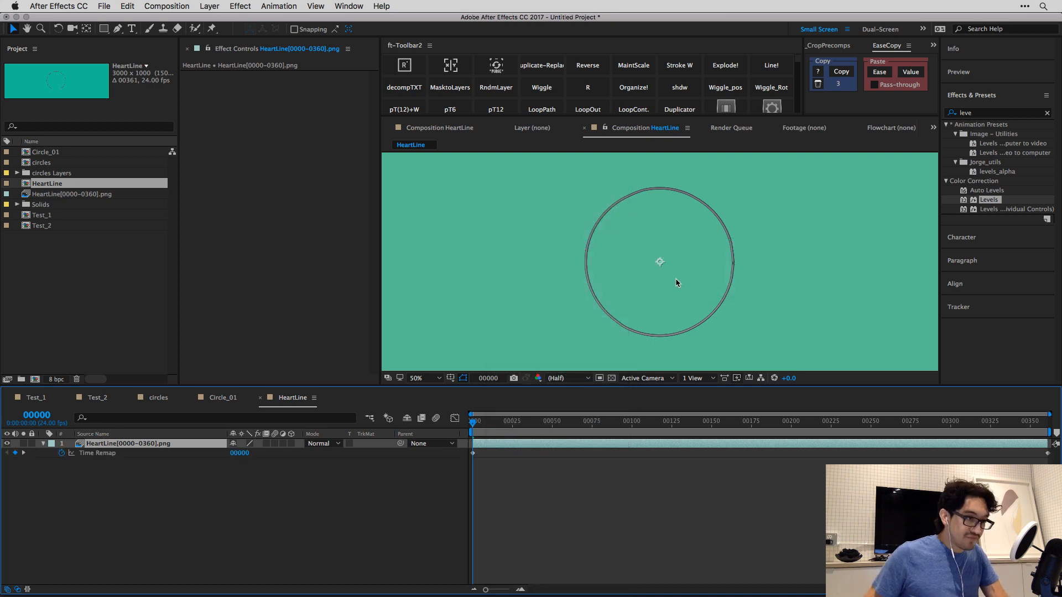
Shorten the spiral-to-line transition by moving the last Time Remap keyframe to about frame 33, and preview it.
{"action": "left_click_drag", "start_coordinate": [533, 433], "coordinate": [952, 432]}
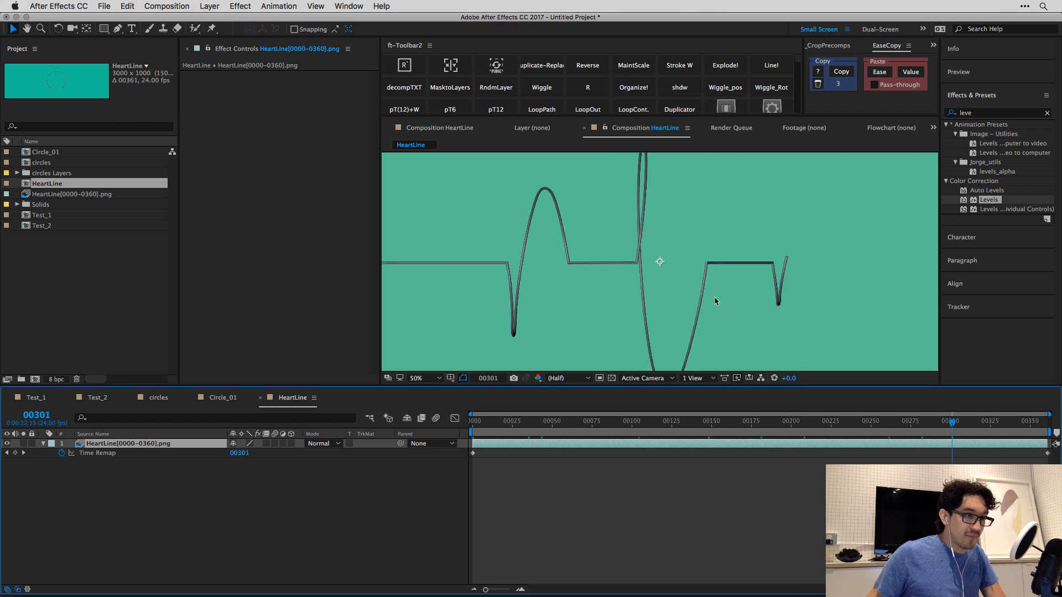
{"action": "scroll", "coordinate": [716, 301], "scroll_direction": "down", "scroll_amount": 2}
{"action": "left_click_drag", "start_coordinate": [553, 423], "coordinate": [593, 423]}
{"action": "left_click_drag", "start_coordinate": [1044, 457], "coordinate": [555, 453]}
{"action": "key", "text": "="}
{"action": "key", "text": "Home"}
{"action": "key", "text": "space"}
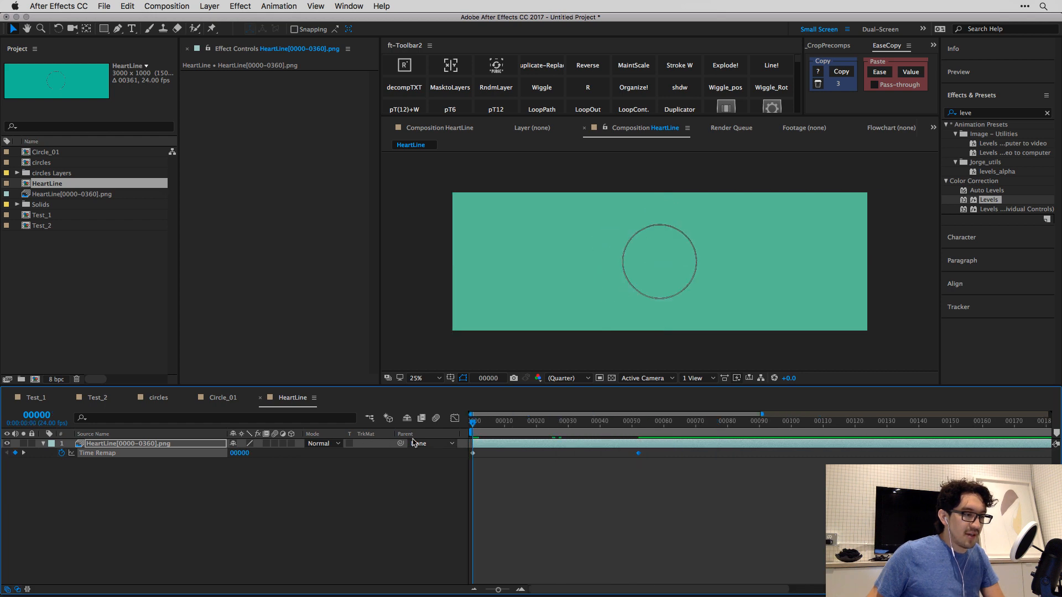
{"action": "left_click_drag", "start_coordinate": [638, 454], "coordinate": [576, 454]}
{"action": "key", "text": "space"}
{"action": "key", "text": "space"}
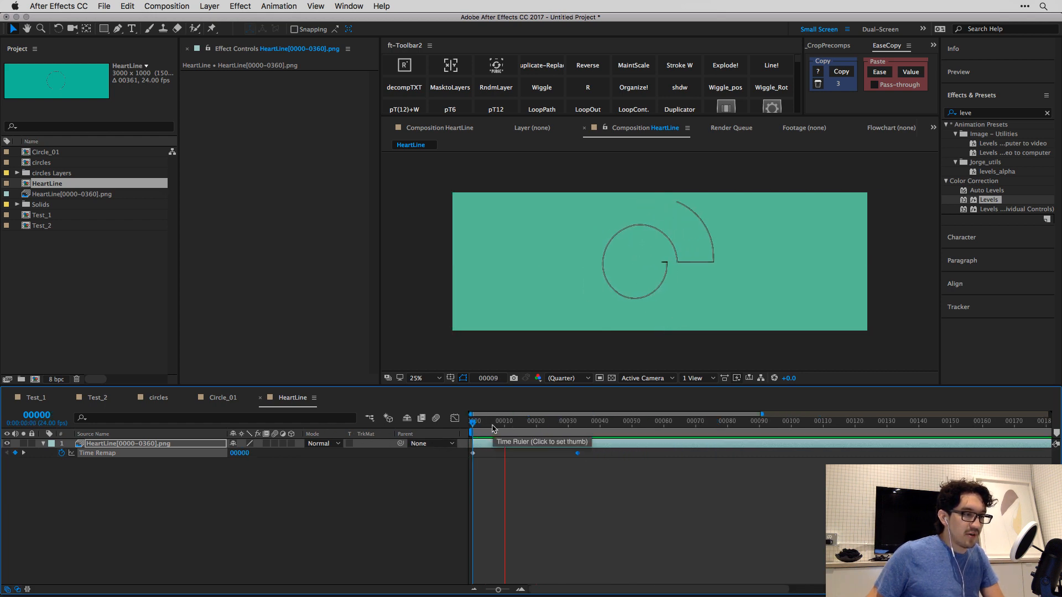
{"action": "key", "text": "space"}
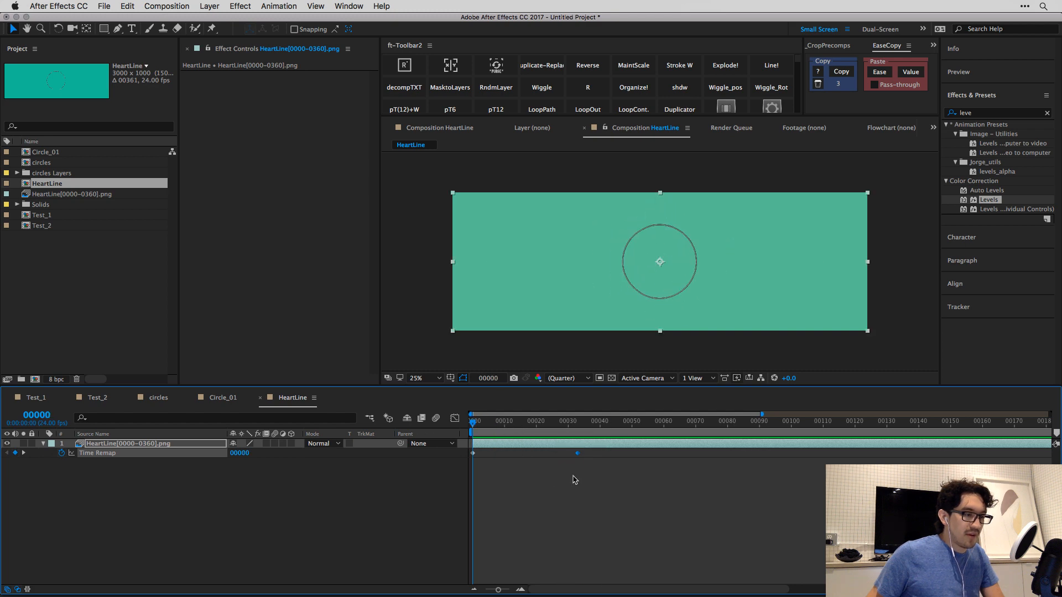
Shift both Time Remap keyframes to frames 29 and 62, and preview the delayed transition.
{"action": "left_click_drag", "start_coordinate": [522, 454], "coordinate": [567, 454]}
{"action": "left_click", "coordinate": [515, 477]}
{"action": "key", "text": "space"}
Keyframe the HeartLine layer's Scale from 64% at frame 0 to 100% at frame 29.
{"action": "left_click", "coordinate": [160, 444]}
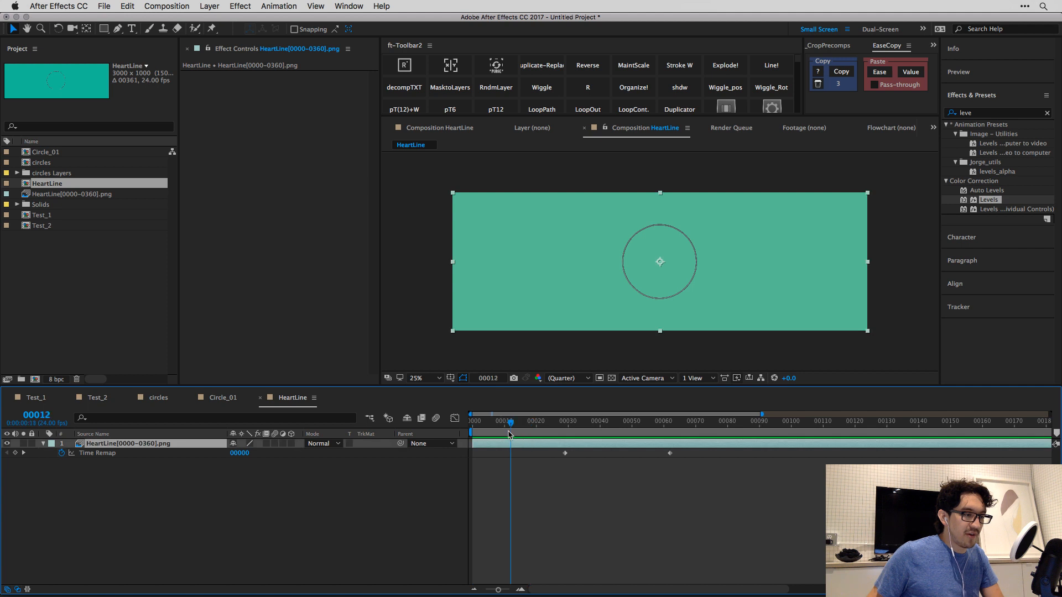
{"action": "key", "text": "space"}
{"action": "key", "text": "s"}
{"action": "left_click", "coordinate": [72, 454]}
{"action": "key", "text": "u"}
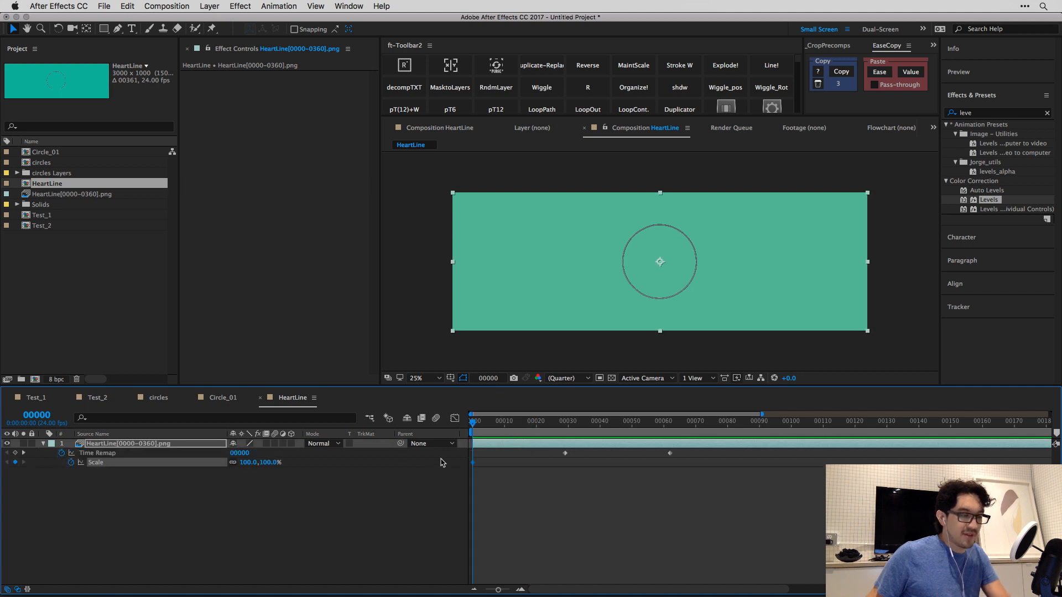
{"action": "left_click_drag", "start_coordinate": [548, 431], "coordinate": [565, 428]}
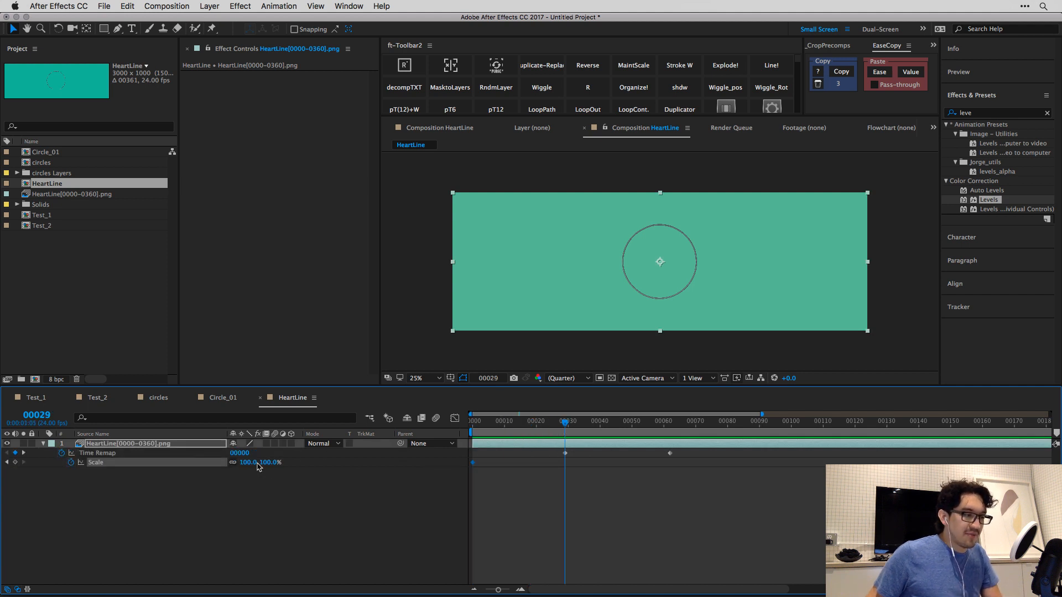
{"action": "left_click", "coordinate": [7, 462]}
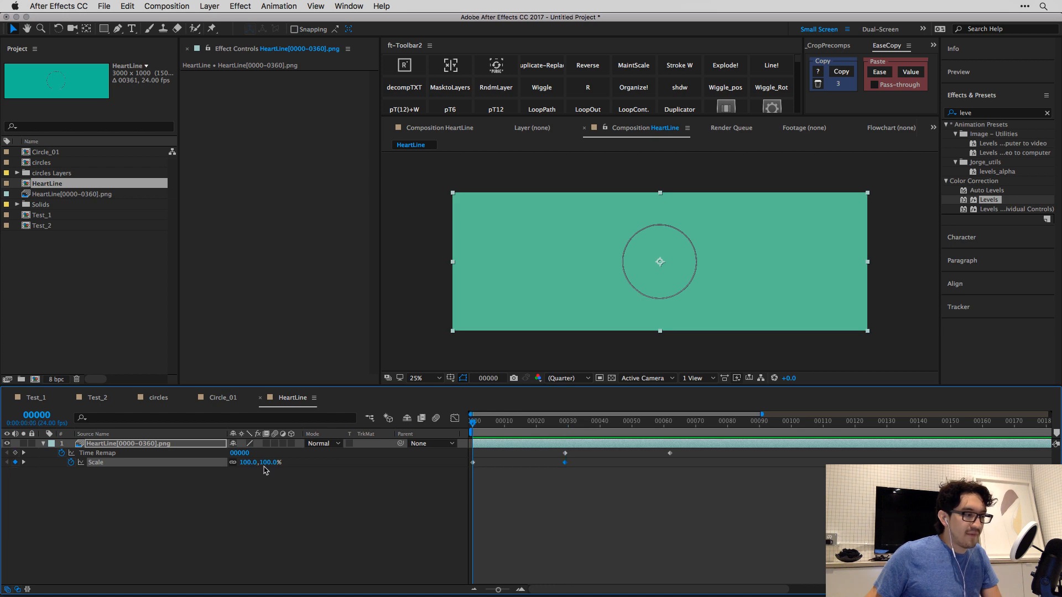
{"action": "left_click_drag", "start_coordinate": [248, 463], "coordinate": [228, 464]}
Ease the Scale keyframe at frame 29 and preview the circle scaling up.
{"action": "left_click_drag", "start_coordinate": [575, 479], "coordinate": [555, 465]}
{"action": "key", "text": "space"}
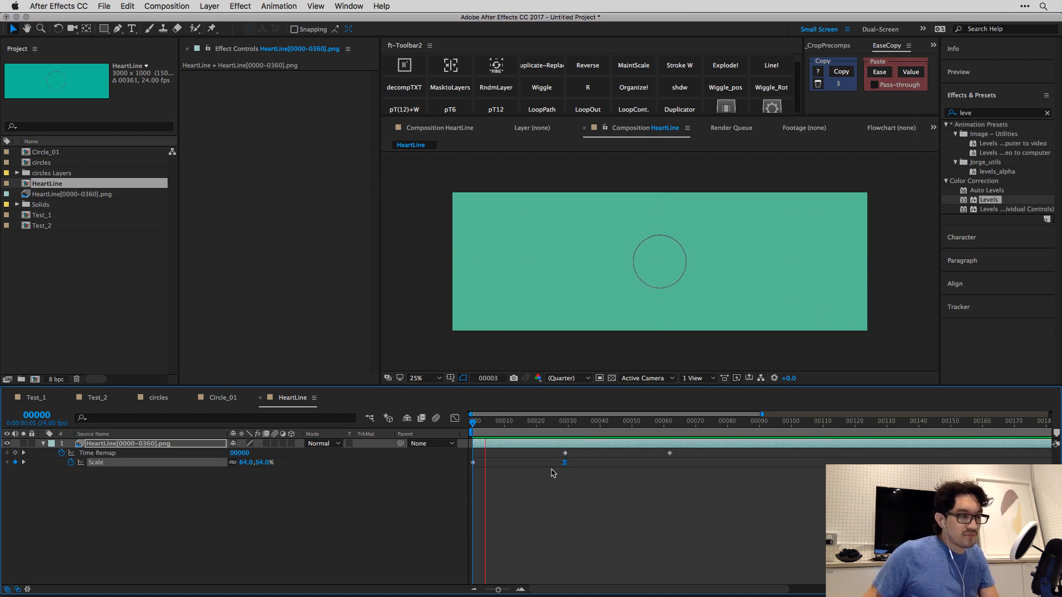
{"action": "key", "text": "space"}
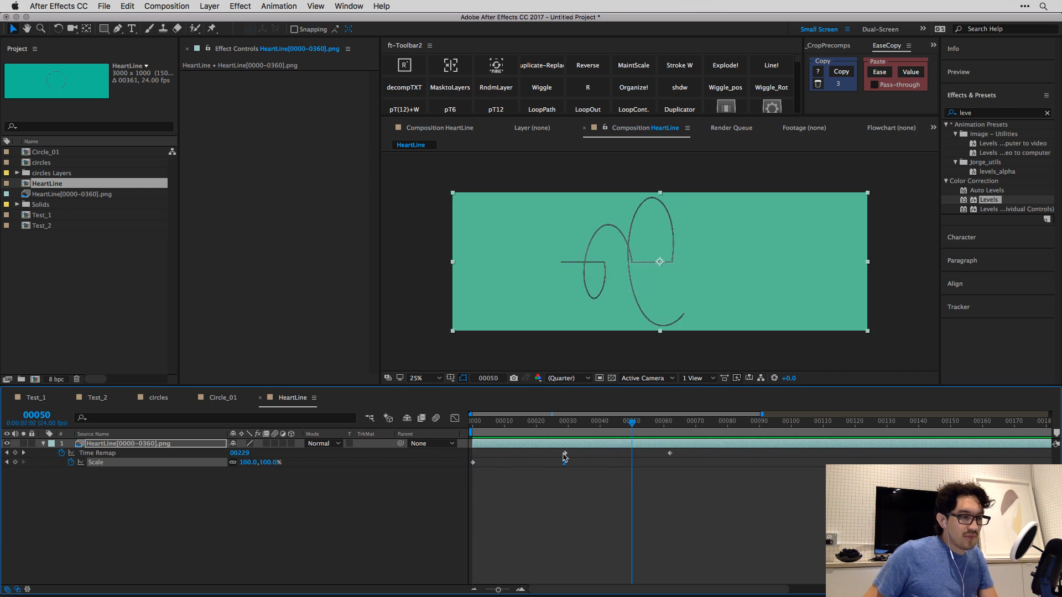
Move the first Time Remap keyframe to about frame 23, and ease both keyframes with long influence handles in the Graph Editor.
{"action": "left_click", "coordinate": [565, 453]}
{"action": "left_click", "coordinate": [456, 419]}
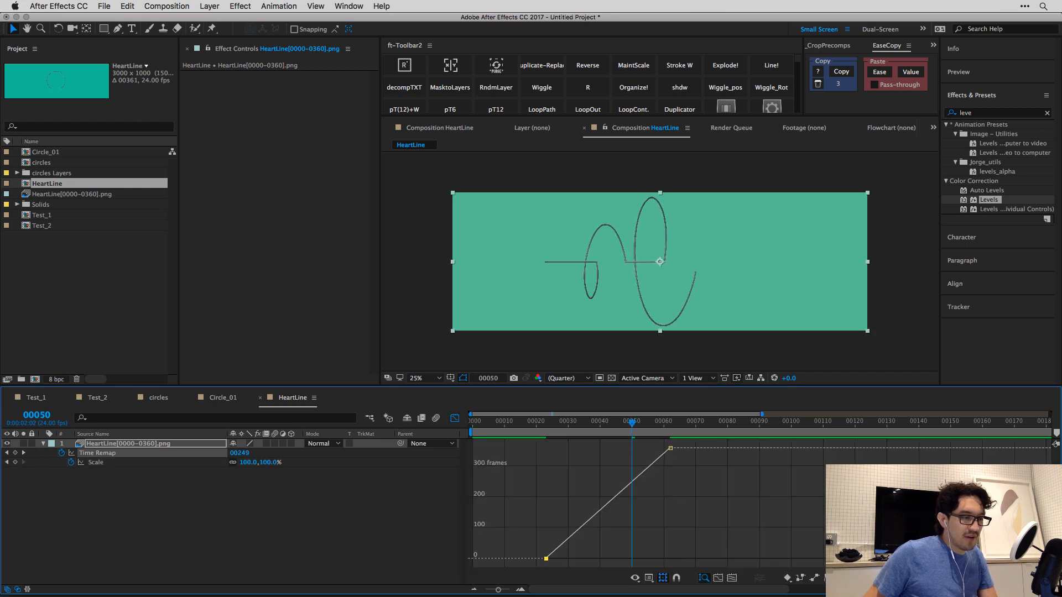
{"action": "left_click_drag", "start_coordinate": [546, 559], "coordinate": [623, 559]}
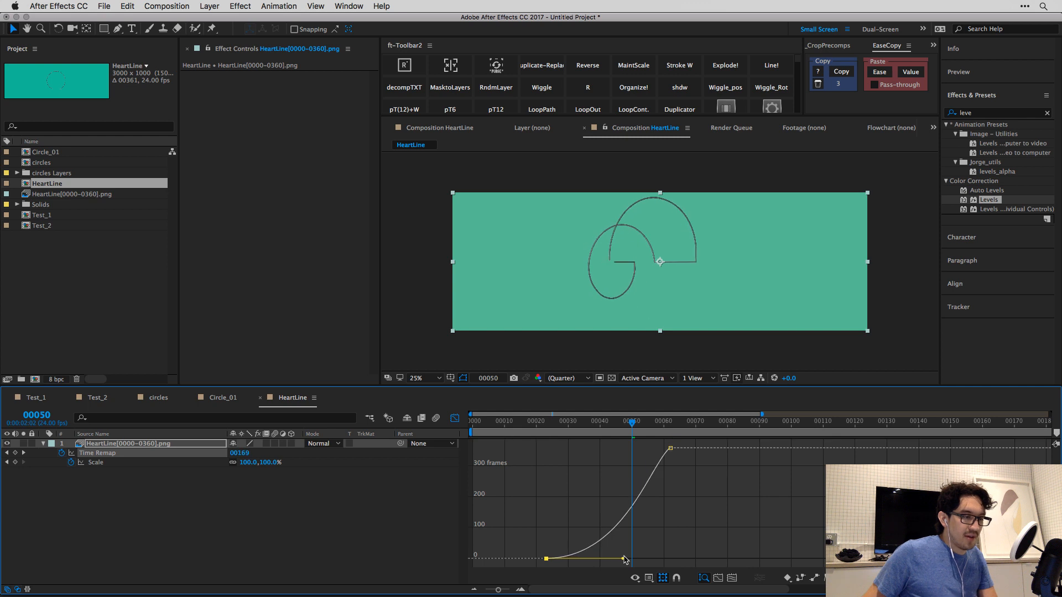
{"action": "left_click_drag", "start_coordinate": [663, 444], "coordinate": [709, 486]}
{"action": "key", "text": "F9"}
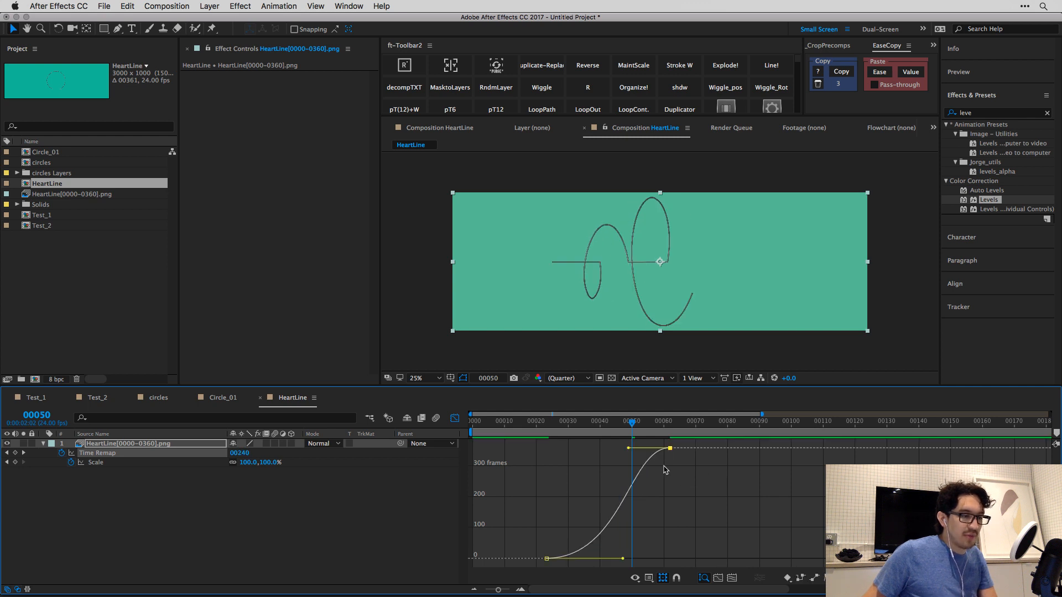
{"action": "left_click_drag", "start_coordinate": [629, 451], "coordinate": [606, 449]}
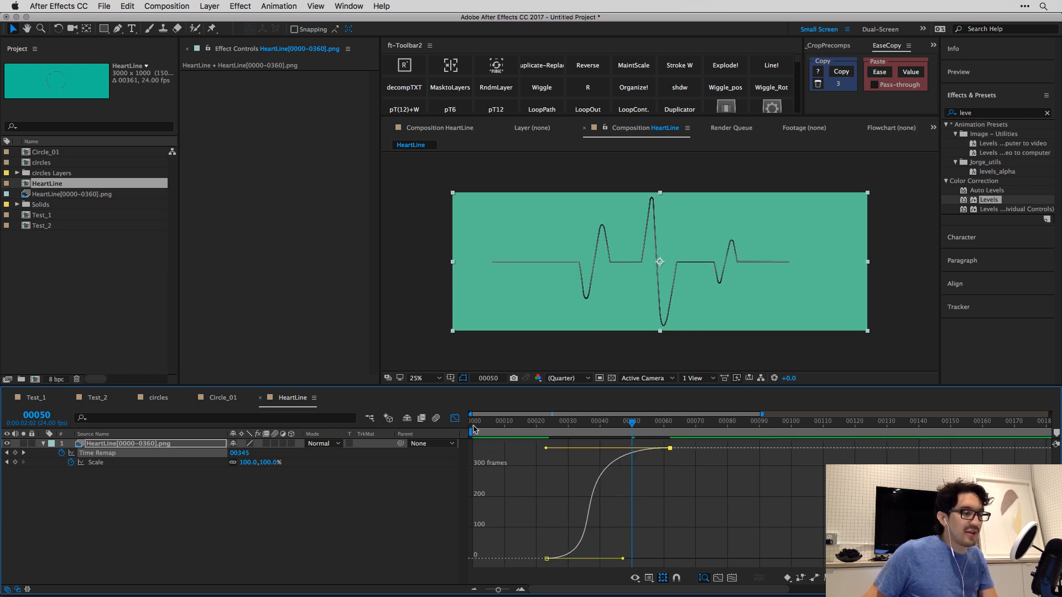
{"action": "left_click", "coordinate": [454, 418]}
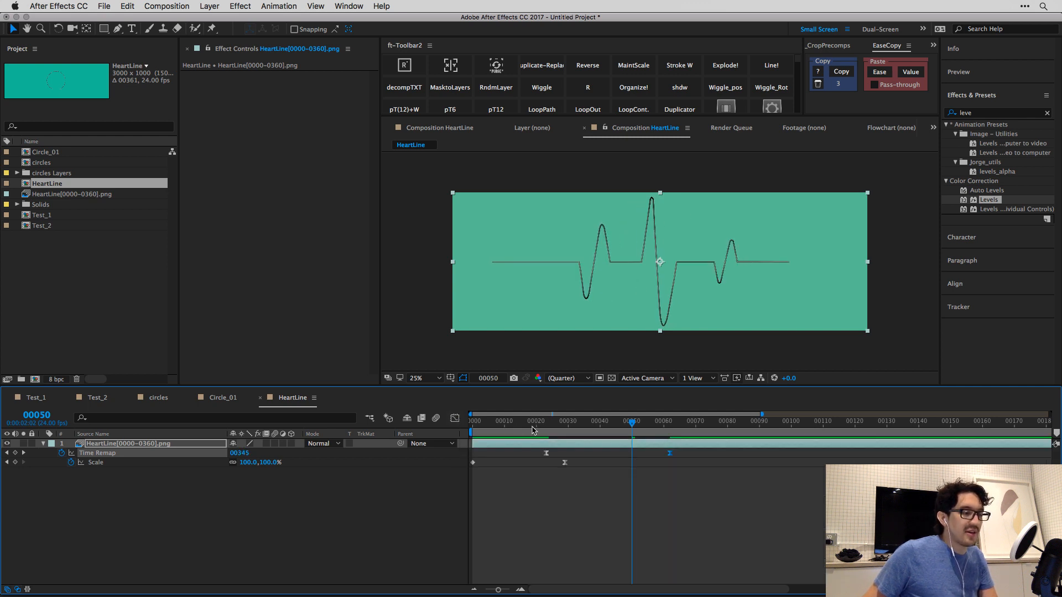
Preview the eased HeartLine animation from frame 0 and stop it at frame 51.
{"action": "key", "text": "Home"}
{"action": "left_click", "coordinate": [498, 497]}
{"action": "key", "text": "space"}
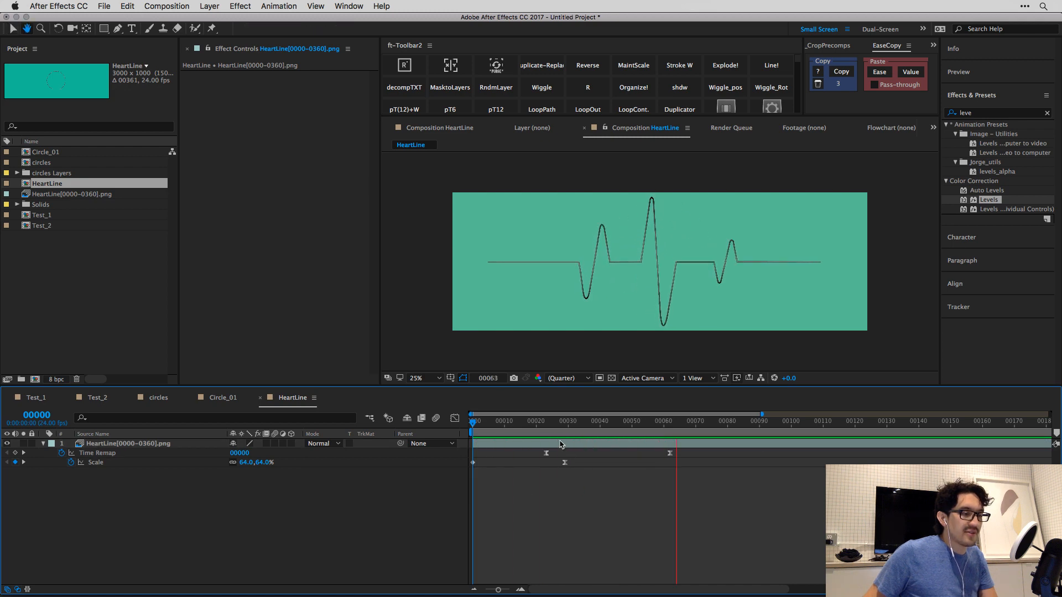
{"action": "left_click", "coordinate": [542, 427]}
{"action": "key", "text": "space"}
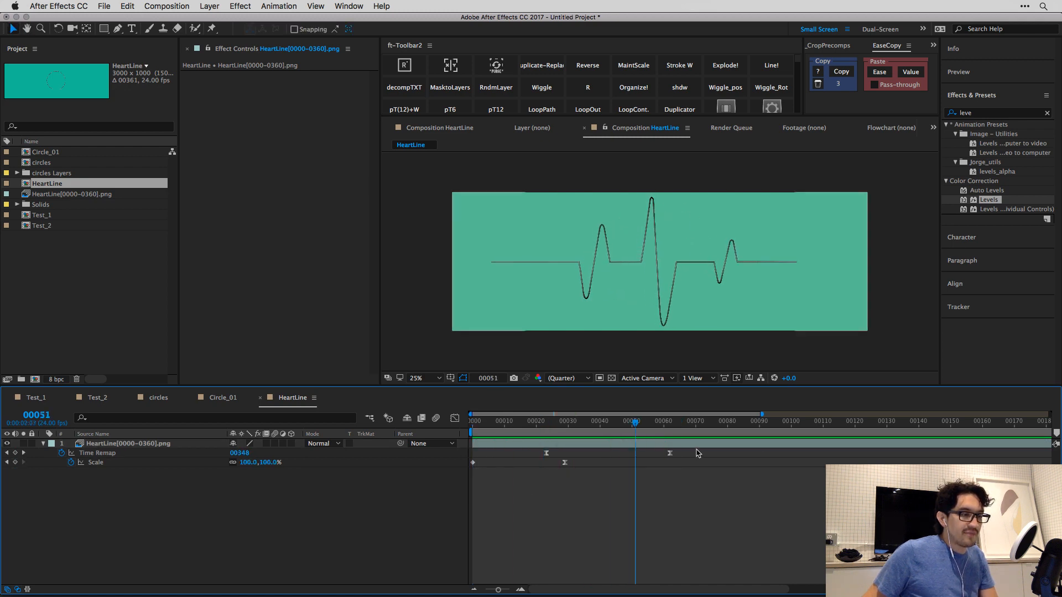
Move the last Time Remap keyframe to about frame 72 and preview the slower transition from the start.
{"action": "left_click", "coordinate": [669, 454]}
{"action": "left_click_drag", "start_coordinate": [668, 457], "coordinate": [701, 456]}
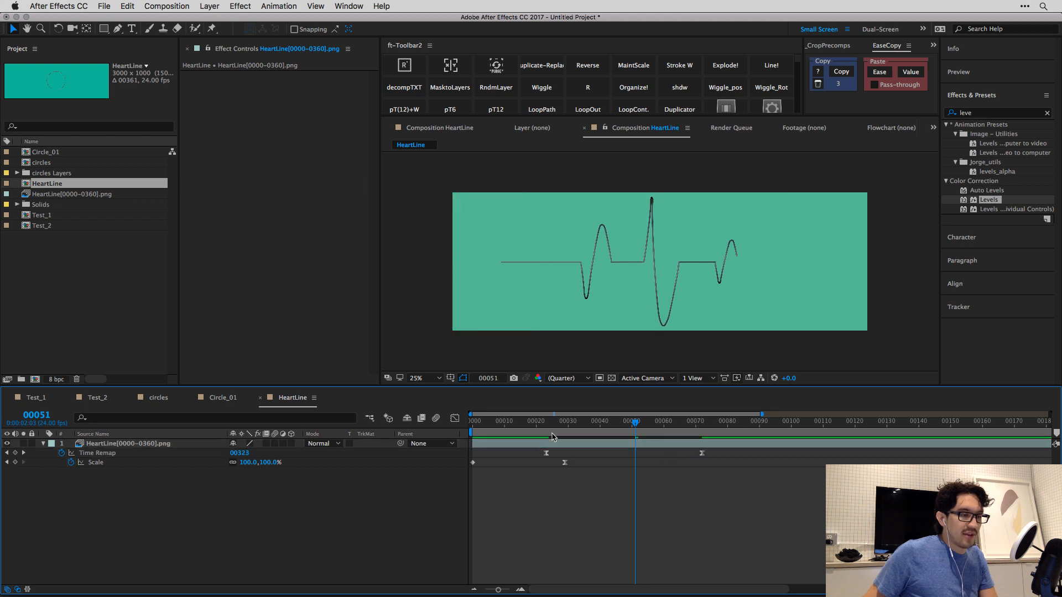
{"action": "key", "text": "Home"}
{"action": "key", "text": "space"}
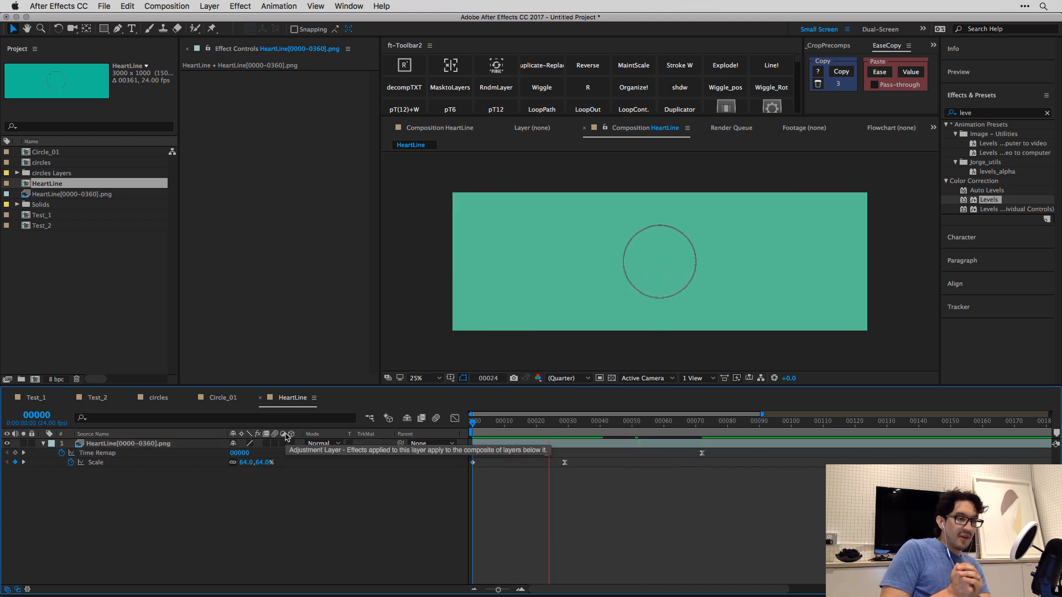
{"action": "key", "text": "space"}
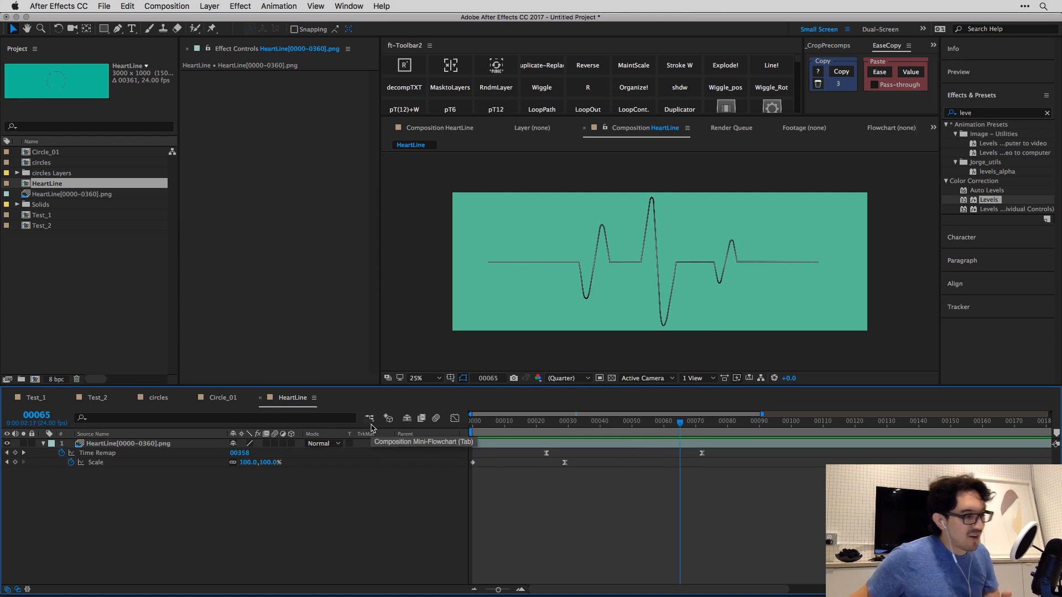
Replay the finished HeartLine animation from frame 0 and stop it at frame 73.
{"action": "key", "text": "Home"}
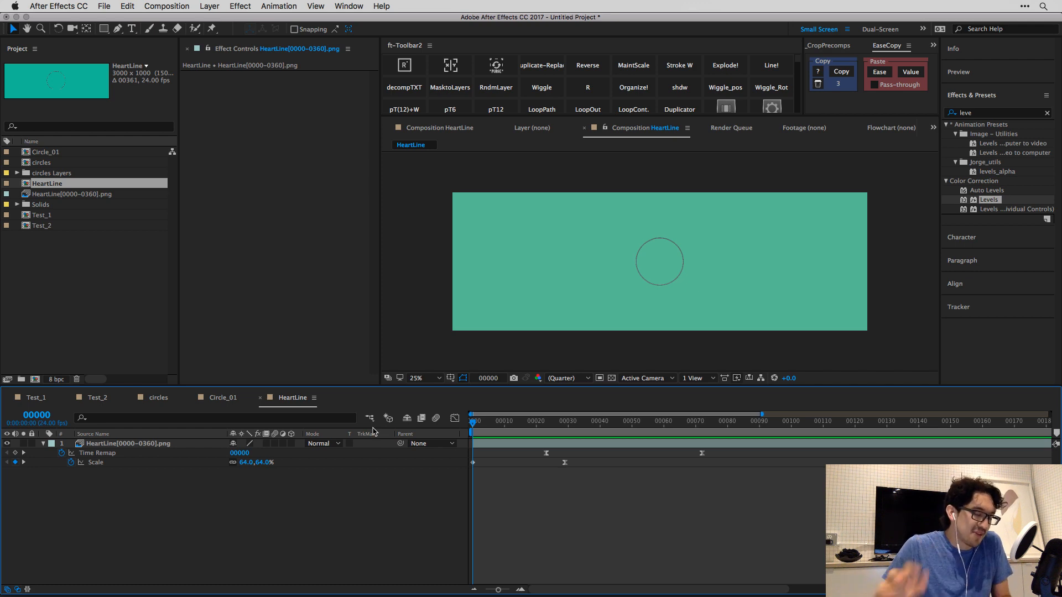
{"action": "key", "text": "space"}
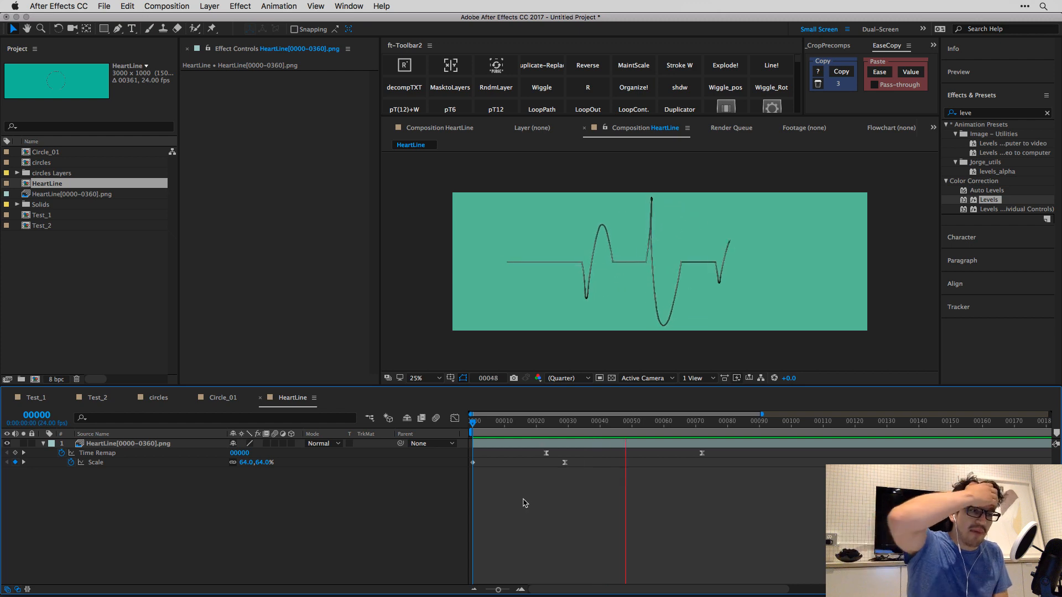
{"action": "key", "text": "space"}
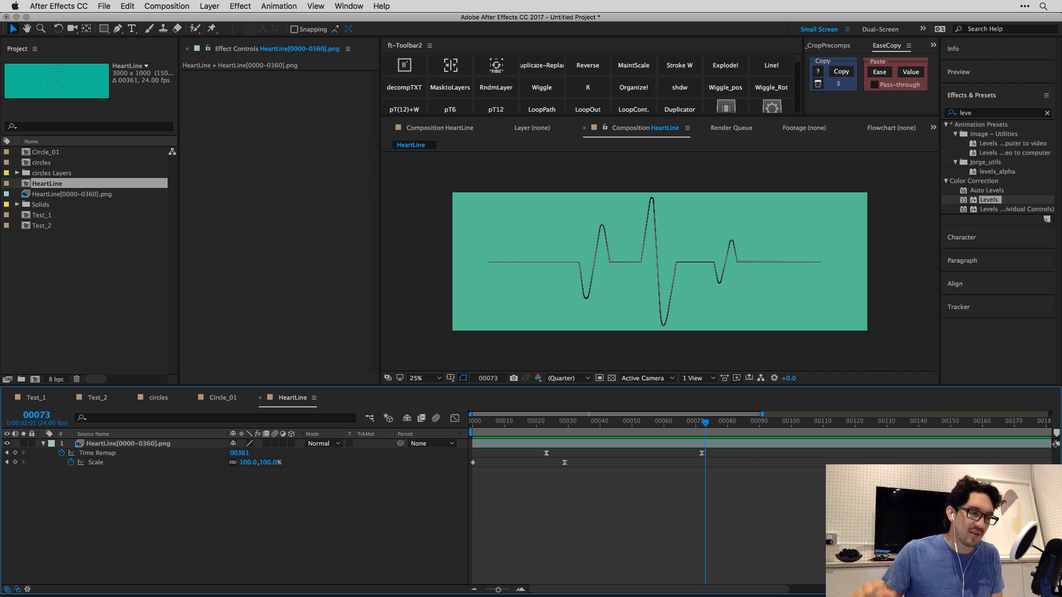
Switch to Chrome and play the CNN Colorscope: Green video from 00:00.
{"action": "key", "text": "super+Tab"}
{"action": "key", "text": "super+Tab"}
{"action": "key", "text": "super+Tab"}
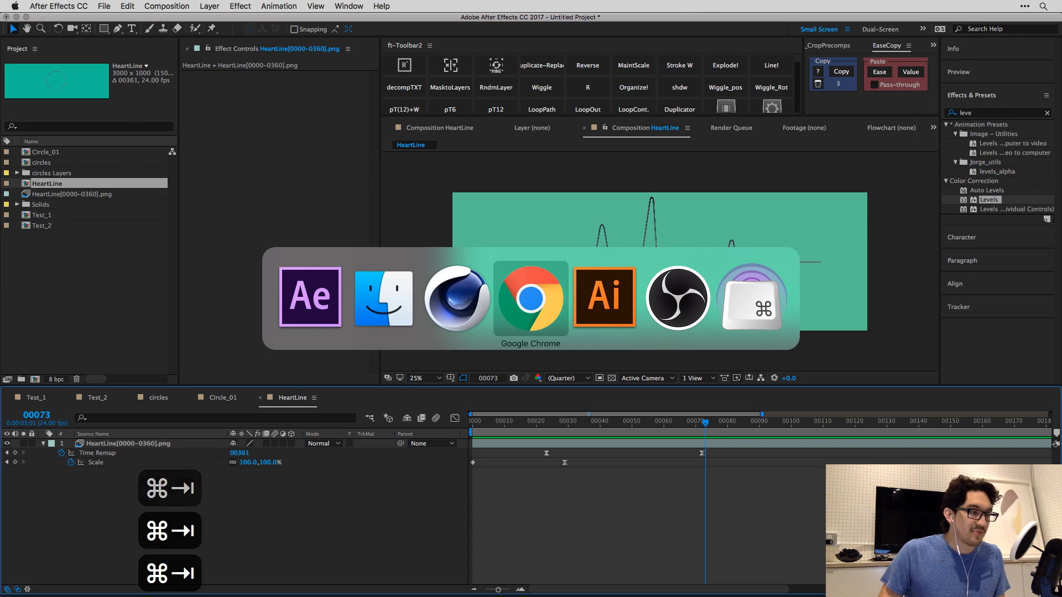
{"action": "left_click", "coordinate": [480, 375]}
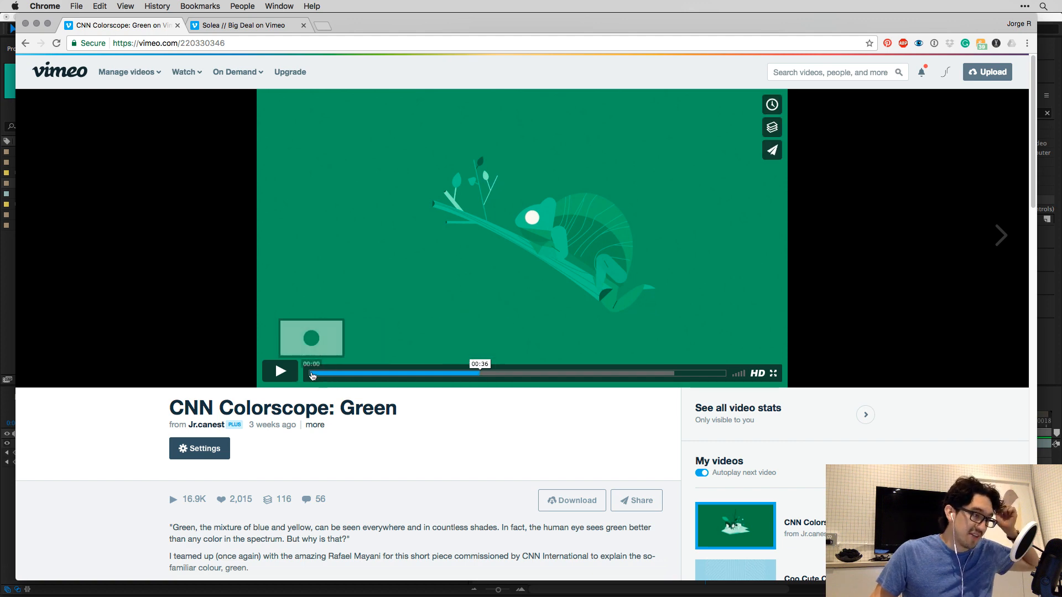
{"action": "left_click", "coordinate": [309, 374]}
{"action": "left_click", "coordinate": [280, 371]}
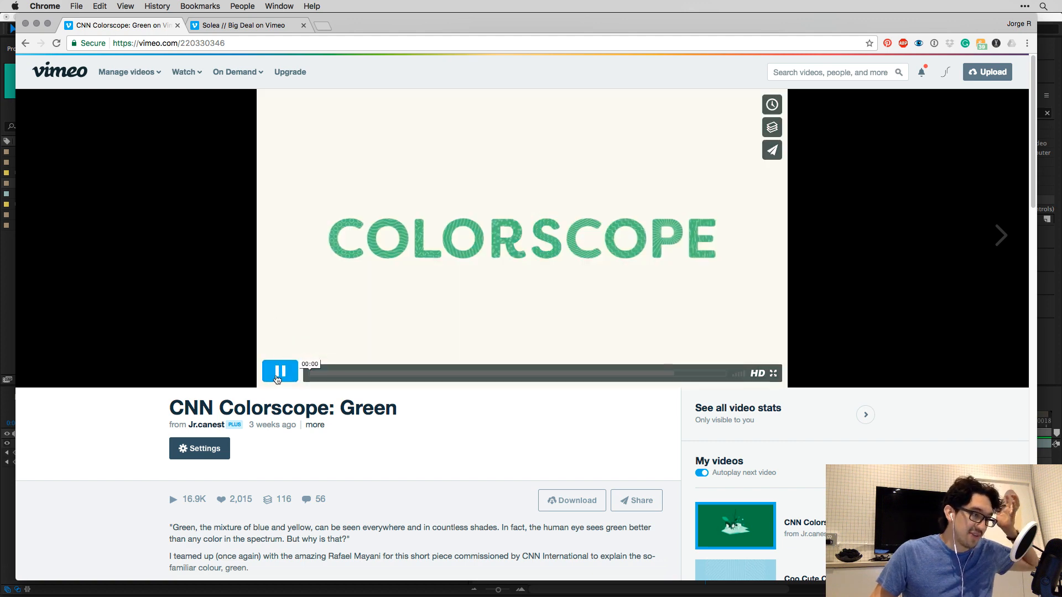
Skim the CNN Colorscope: Green video past the chameleon scene and pause it at the patterned green eye.
{"action": "left_click", "coordinate": [343, 373]}
{"action": "left_click", "coordinate": [384, 374]}
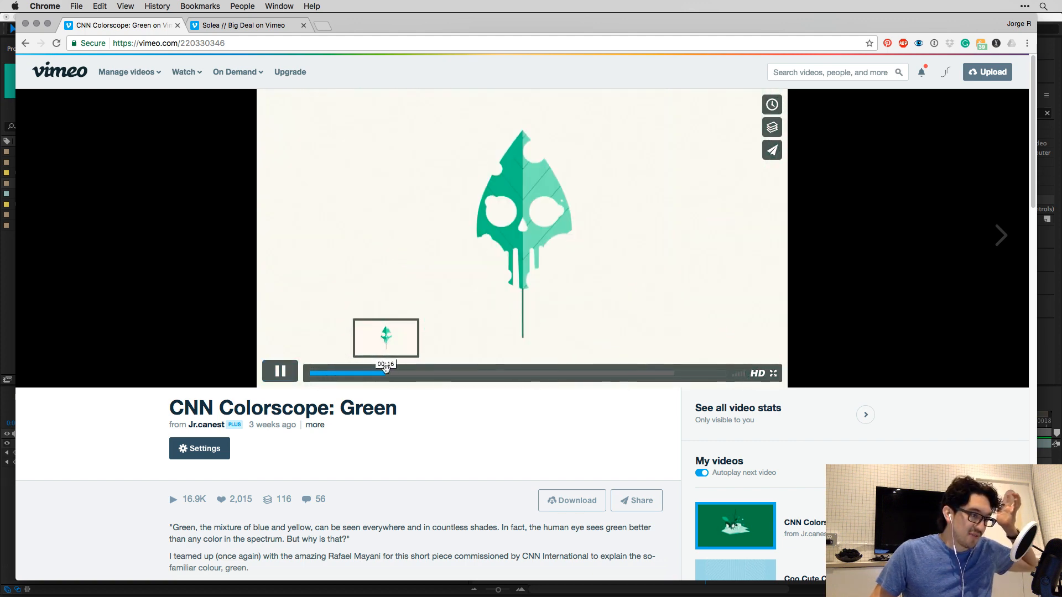
{"action": "left_click", "coordinate": [480, 373]}
{"action": "left_click", "coordinate": [491, 373]}
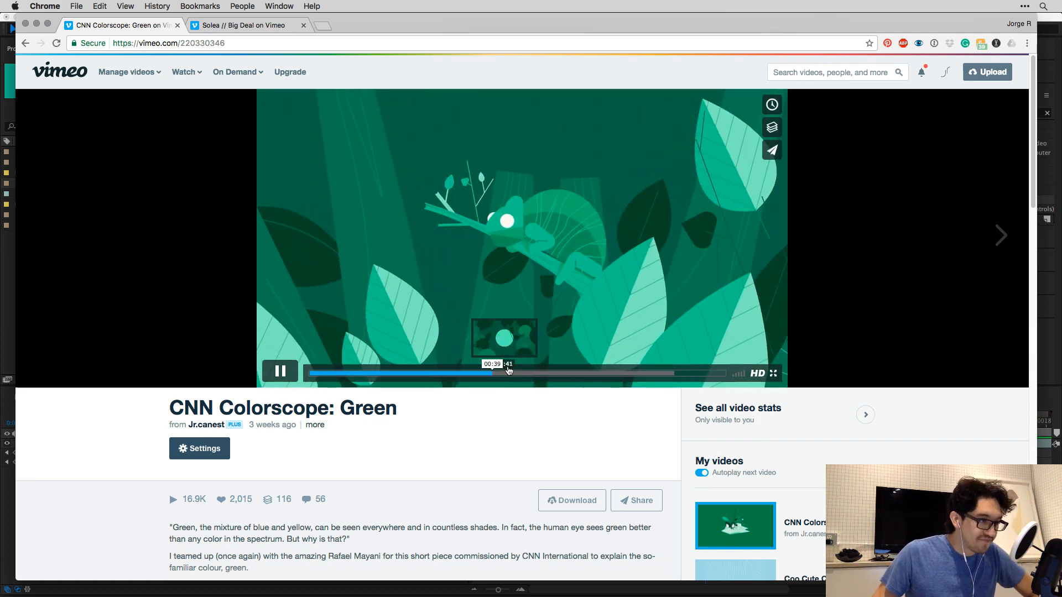
{"action": "left_click", "coordinate": [510, 373]}
{"action": "left_click", "coordinate": [533, 374]}
{"action": "left_click", "coordinate": [508, 257]}
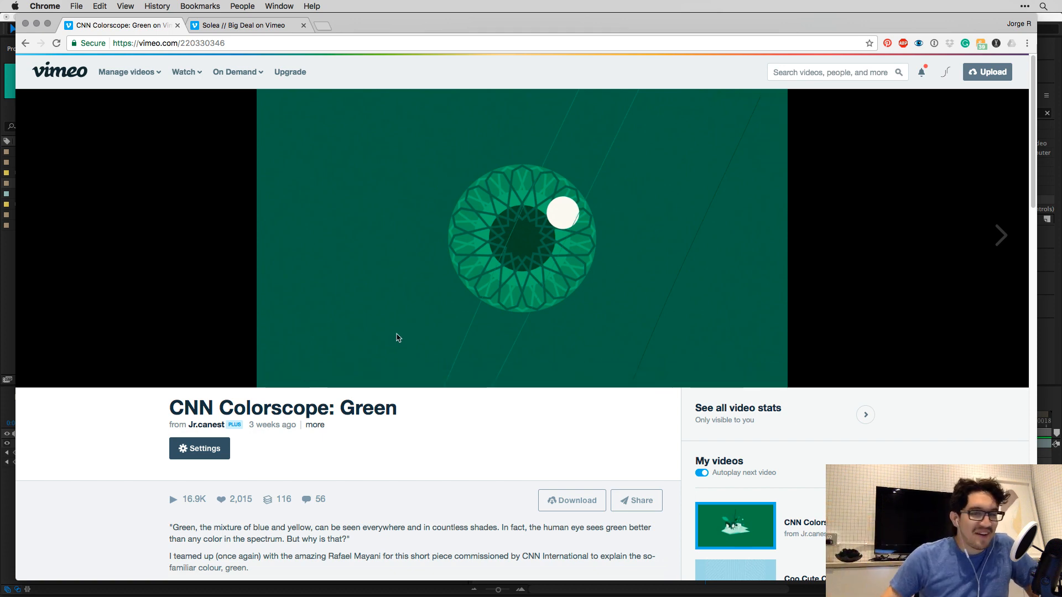
{"action": "left_click", "coordinate": [529, 293]}
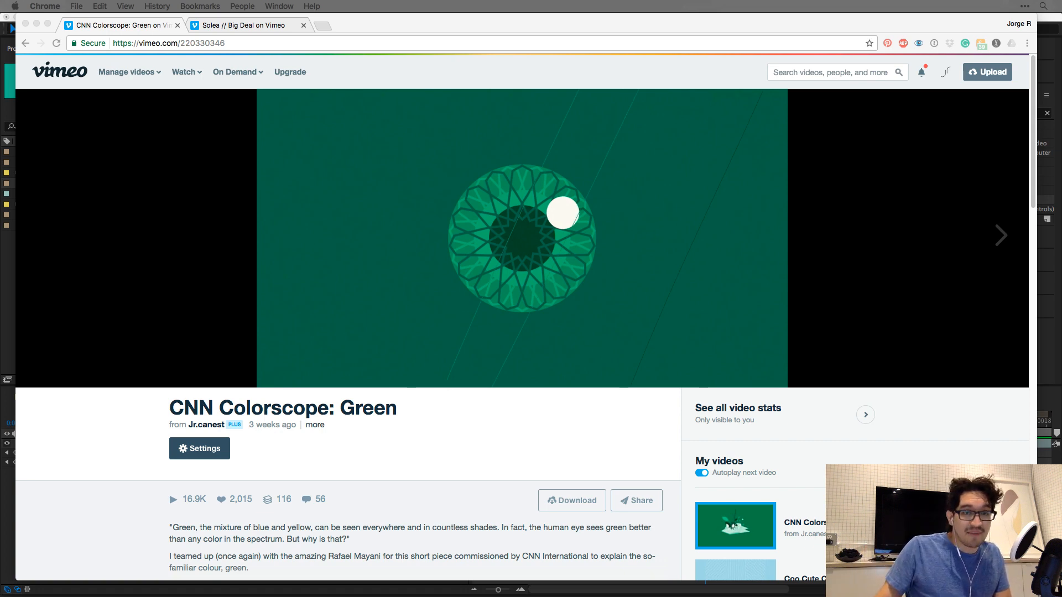
Bring the FITC Teaser Dribbble page into the Chrome window between the two Vimeo pages and view the shot.
{"action": "left_click_drag", "start_coordinate": [236, 108], "coordinate": [270, 26]}
{"action": "left_click_drag", "start_coordinate": [464, 23], "coordinate": [452, 15]}
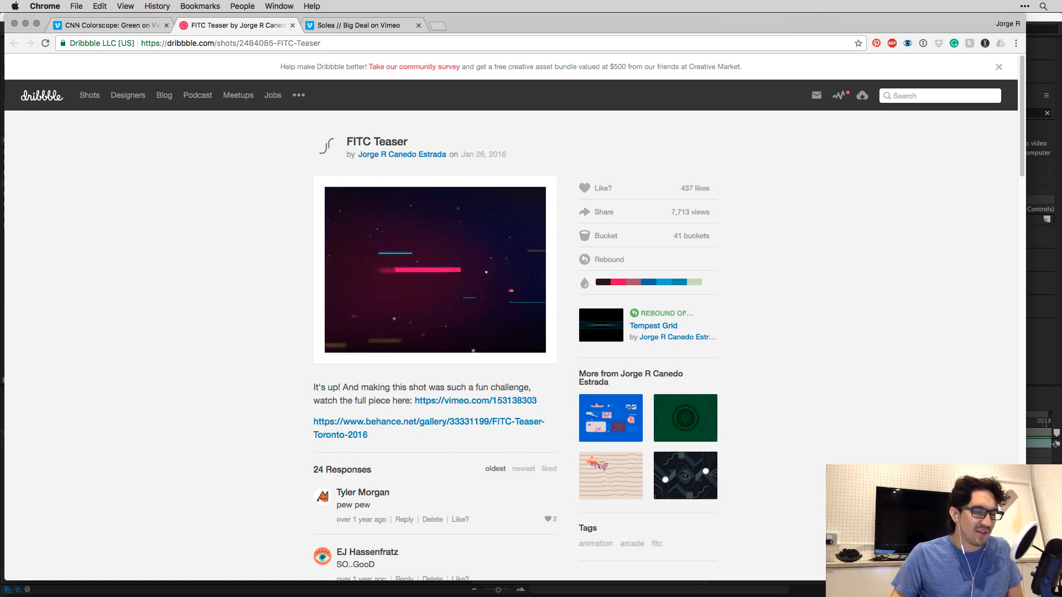
Switch to After Effects and start opening another project, closing the current untitled project without saving its changes.
{"action": "left_click", "coordinate": [1047, 343]}
{"action": "left_click", "coordinate": [189, 293]}
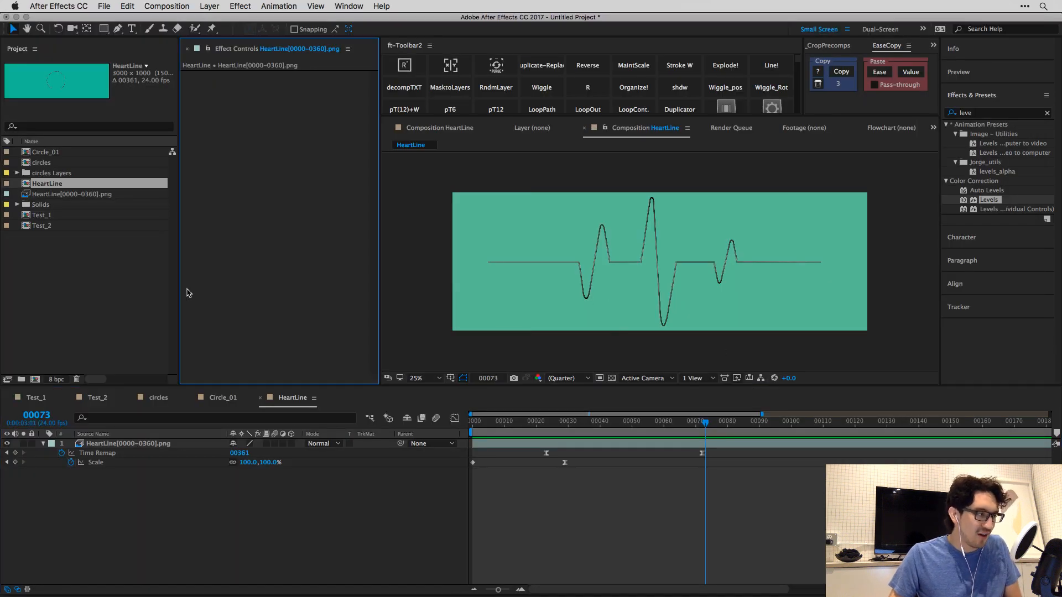
{"action": "left_click", "coordinate": [141, 291]}
{"action": "key", "text": "super+o"}
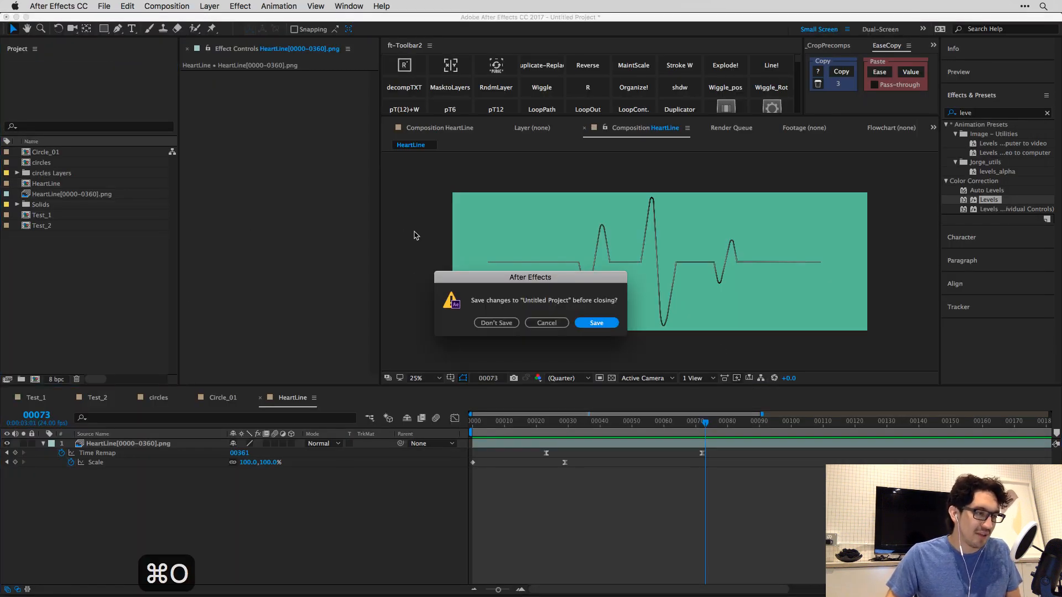
{"action": "left_click", "coordinate": [496, 323]}
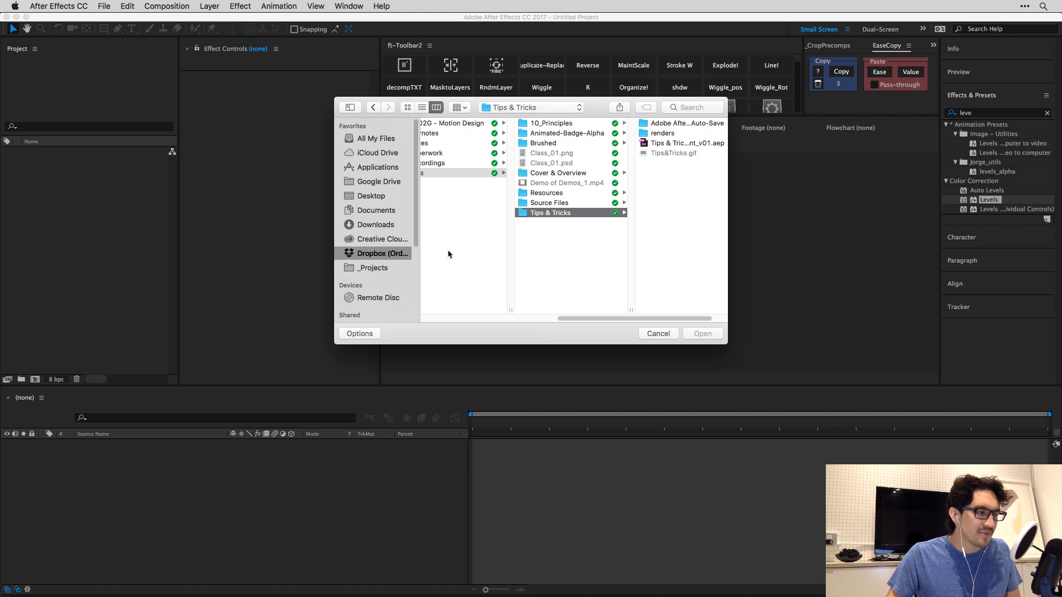
Browse from the Dropbox folder through Utils and AE_toolbox to the _AEPs project folder.
{"action": "left_click", "coordinate": [381, 268]}
{"action": "left_click", "coordinate": [397, 257]}
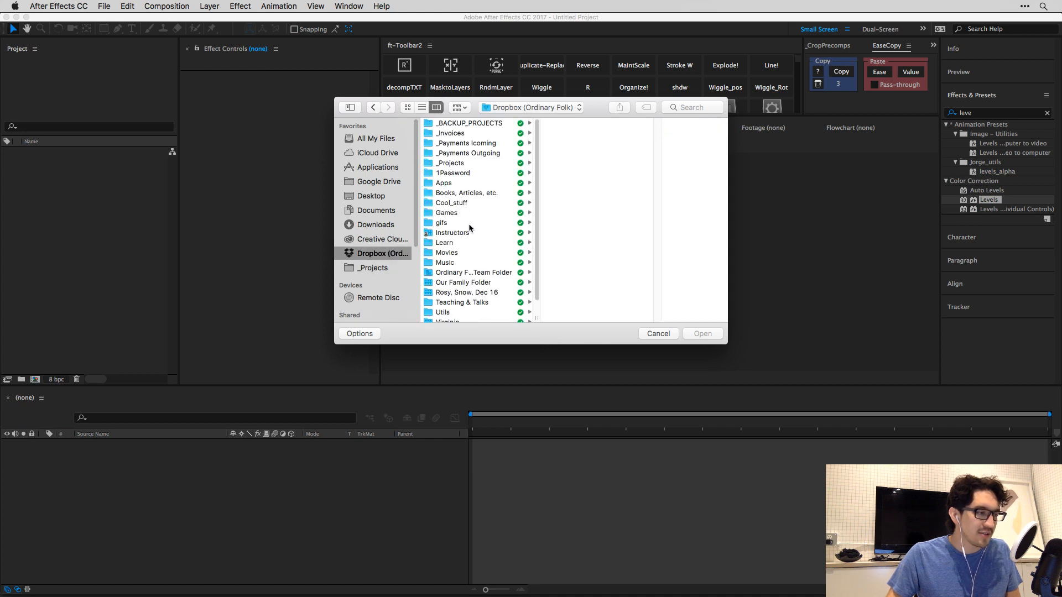
{"action": "left_click", "coordinate": [453, 299]}
{"action": "left_click", "coordinate": [573, 132]}
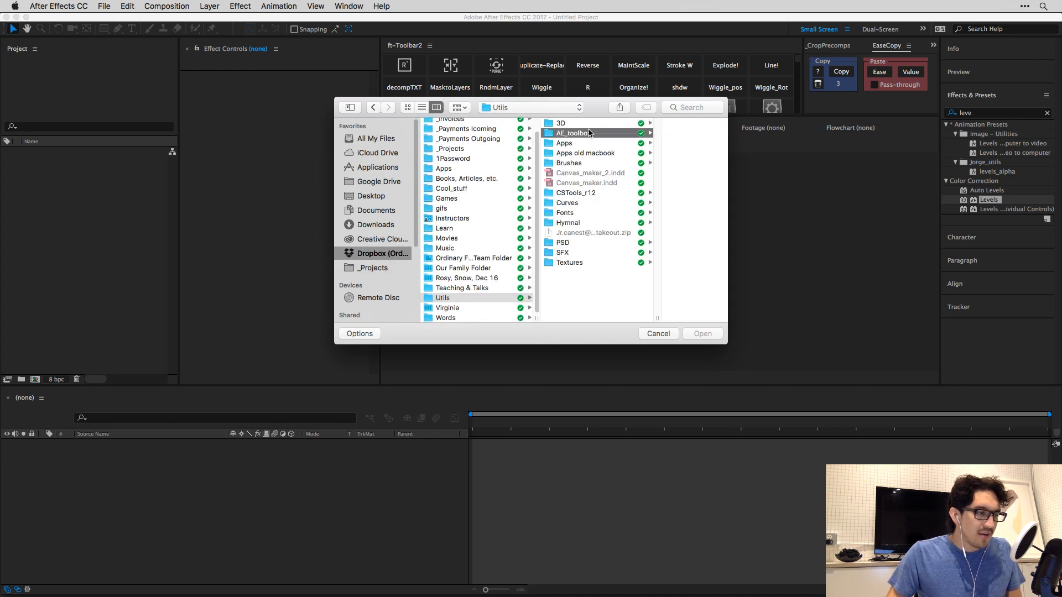
{"action": "left_click", "coordinate": [659, 143]}
{"action": "left_click", "coordinate": [537, 125]}
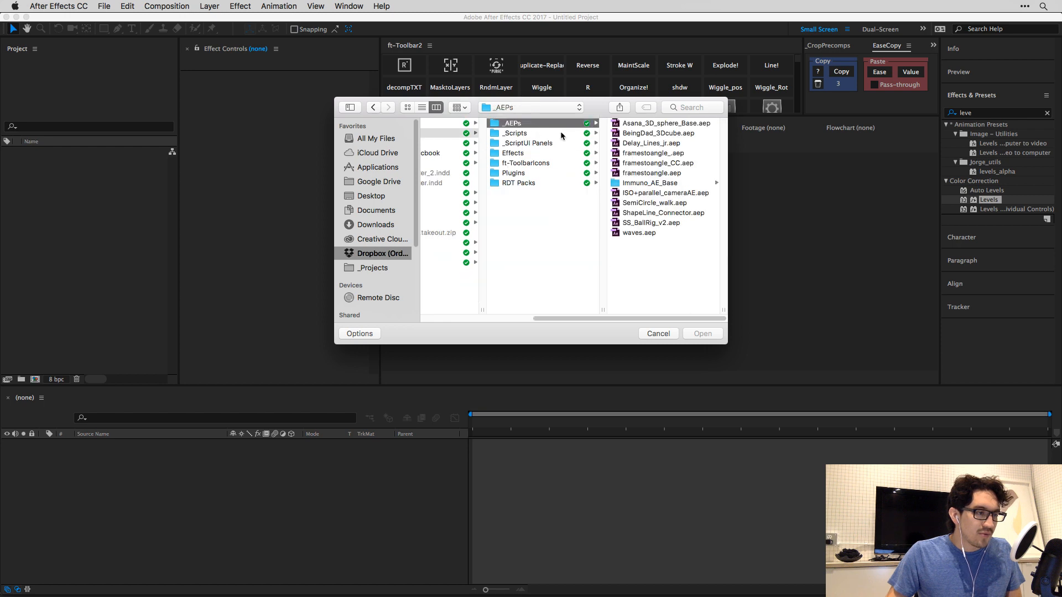
Look through the _AEPs project files from Delay_Lines_jr.aep to SemiCircle_walk.aep.
{"action": "left_click", "coordinate": [668, 143]}
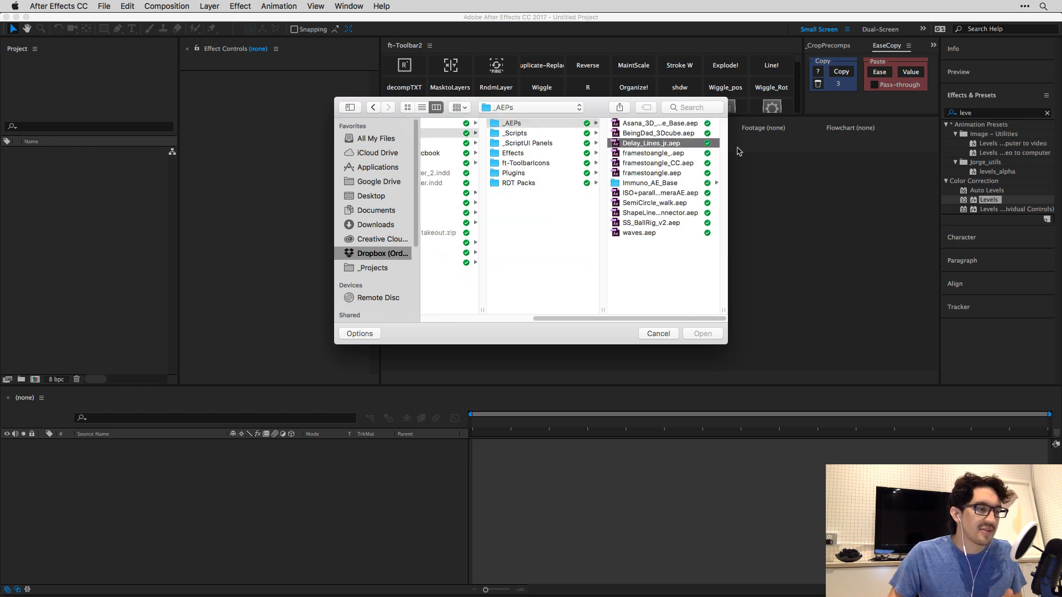
{"action": "key", "text": "Down"}
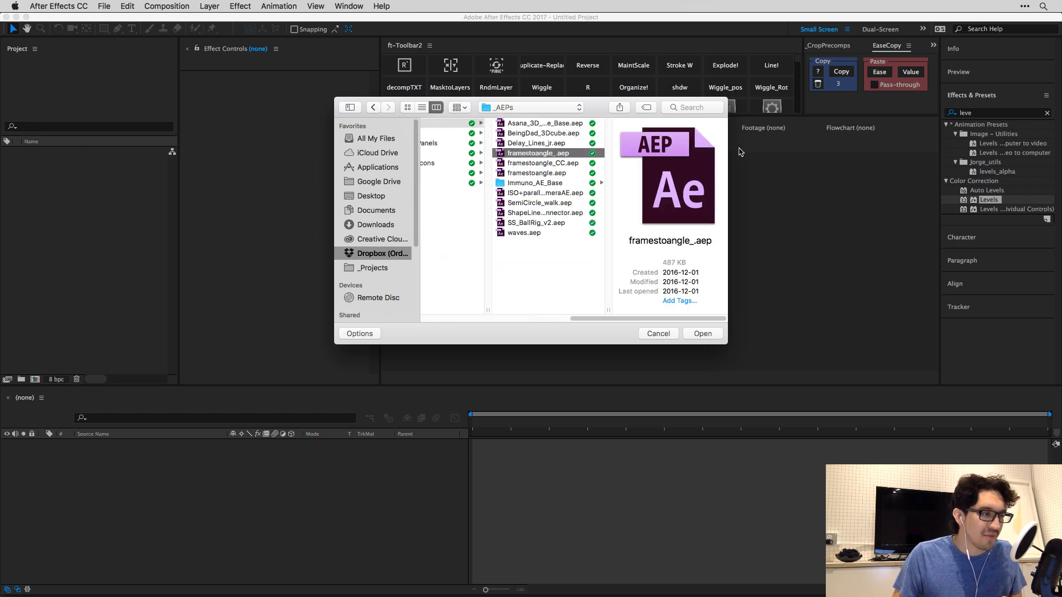
{"action": "key", "text": "Down"}
{"action": "key", "text": "Down"}
{"action": "key", "text": "Down"}
{"action": "key", "text": "Down"}
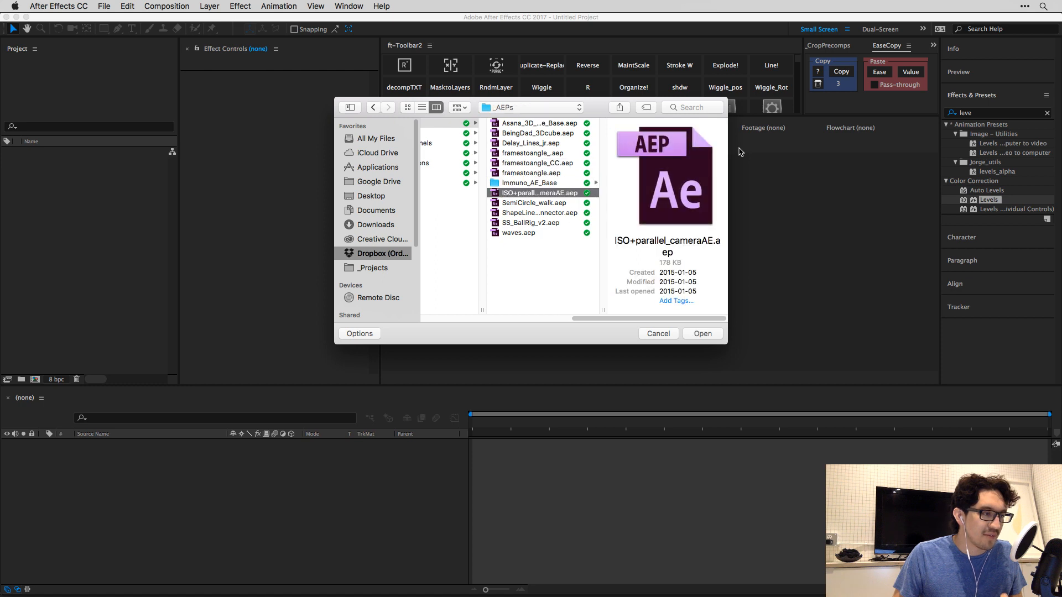
{"action": "key", "text": "Down"}
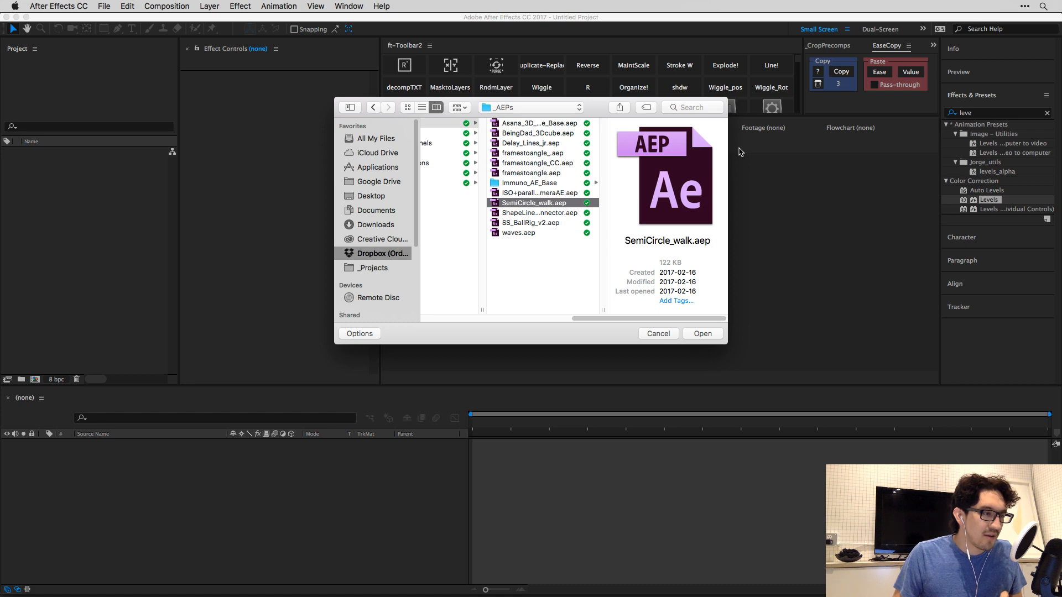
{"action": "key", "text": "Up"}
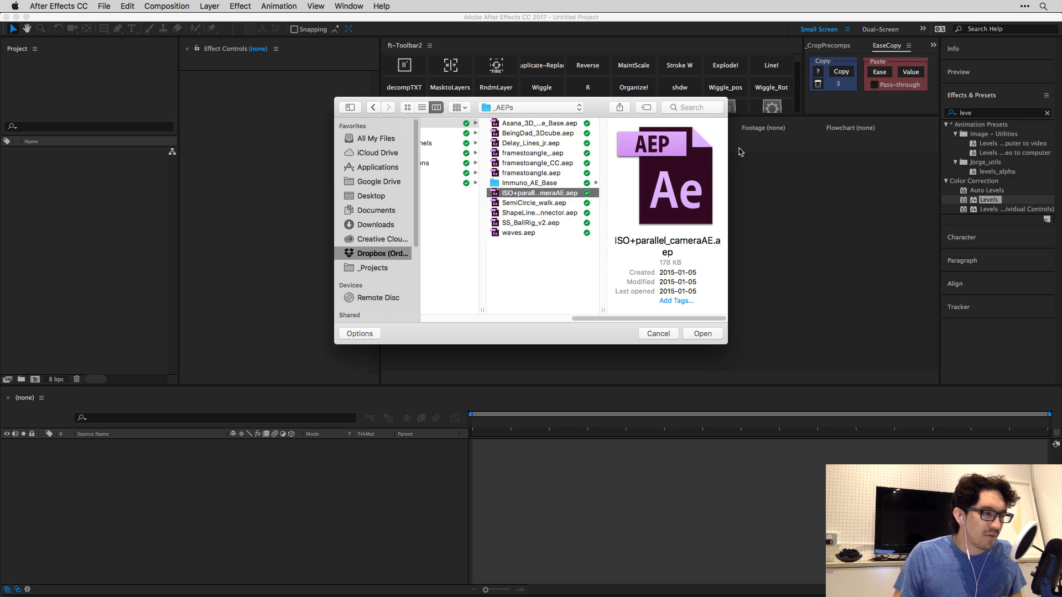
{"action": "key", "text": "Down"}
Go through the neighbouring toolbox folders down to RDT Packs and return to the first project in _AEPs.
{"action": "key", "text": "Left"}
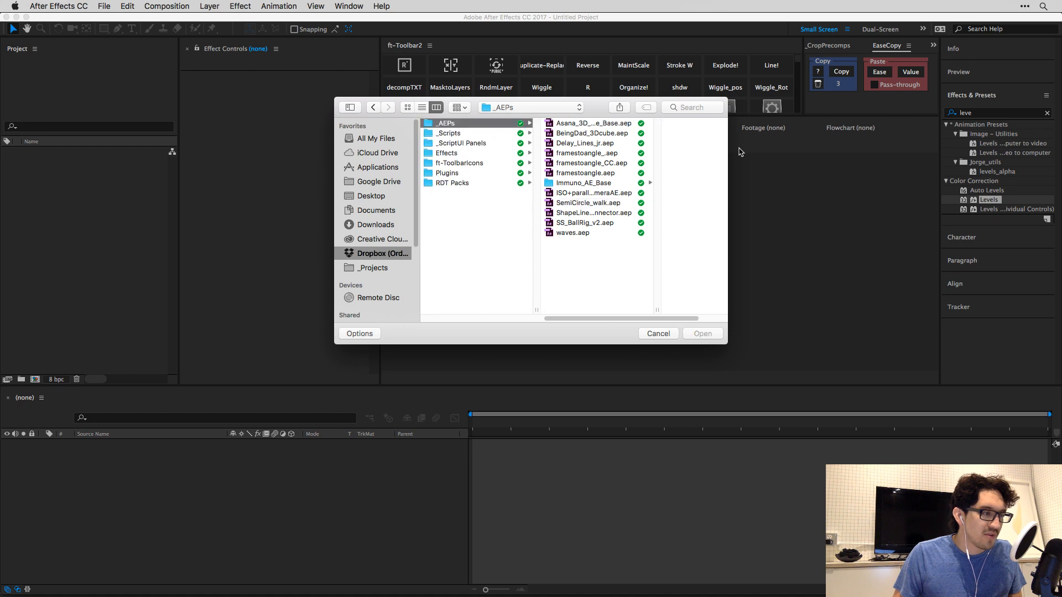
{"action": "key", "text": "Down"}
{"action": "key", "text": "Down"}
{"action": "key", "text": "Down"}
{"action": "key", "text": "Down"}
{"action": "key", "text": "Down"}
{"action": "key", "text": "Down"}
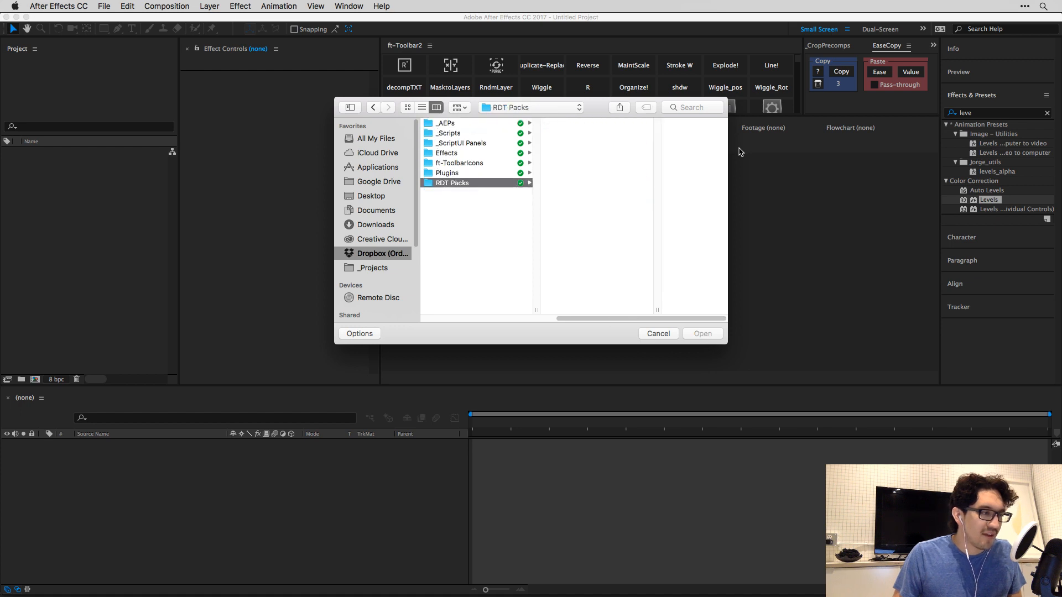
{"action": "key", "text": "Up"}
{"action": "key", "text": "Up"}
{"action": "key", "text": "Up"}
{"action": "key", "text": "Up"}
{"action": "key", "text": "Up"}
{"action": "key", "text": "Up"}
{"action": "key", "text": "Right"}
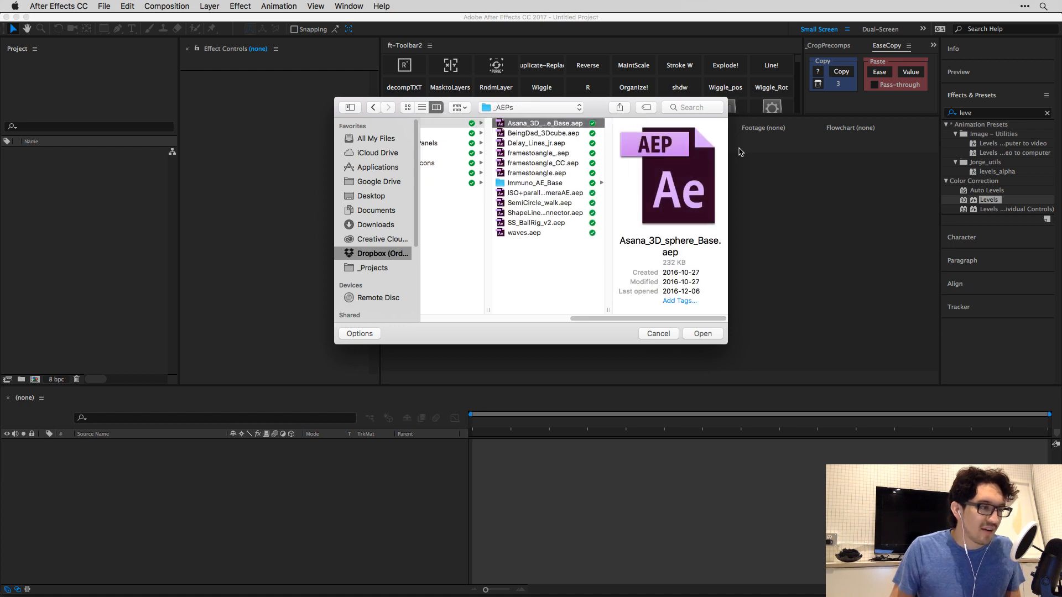
Review the remaining _AEPs projects down to waves.aep and close the file browser without opening any.
{"action": "key", "text": "Down"}
{"action": "key", "text": "Down"}
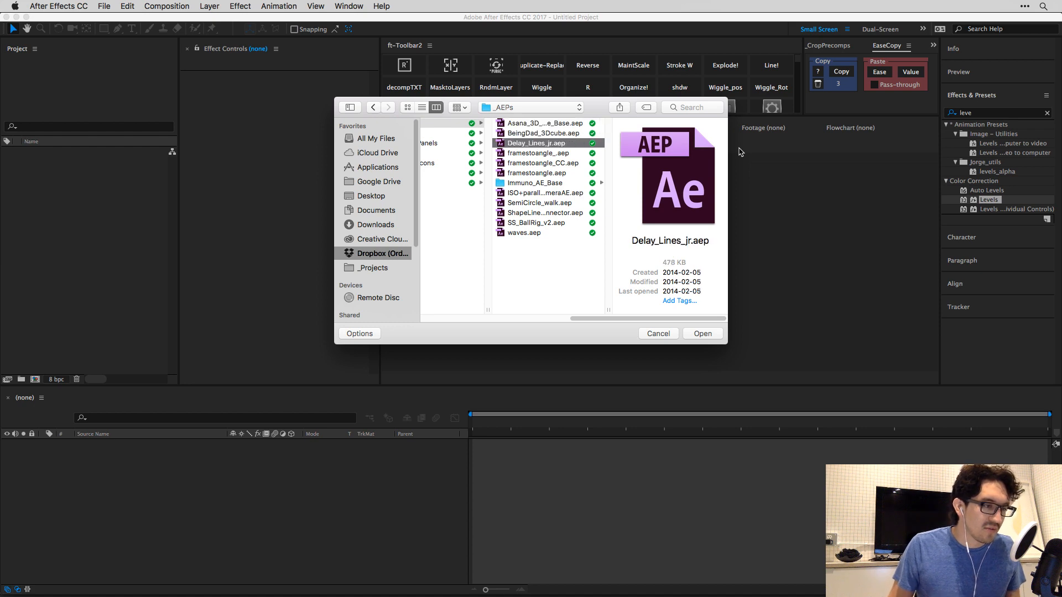
{"action": "key", "text": "Down"}
{"action": "key", "text": "Down"}
{"action": "key", "text": "Down"}
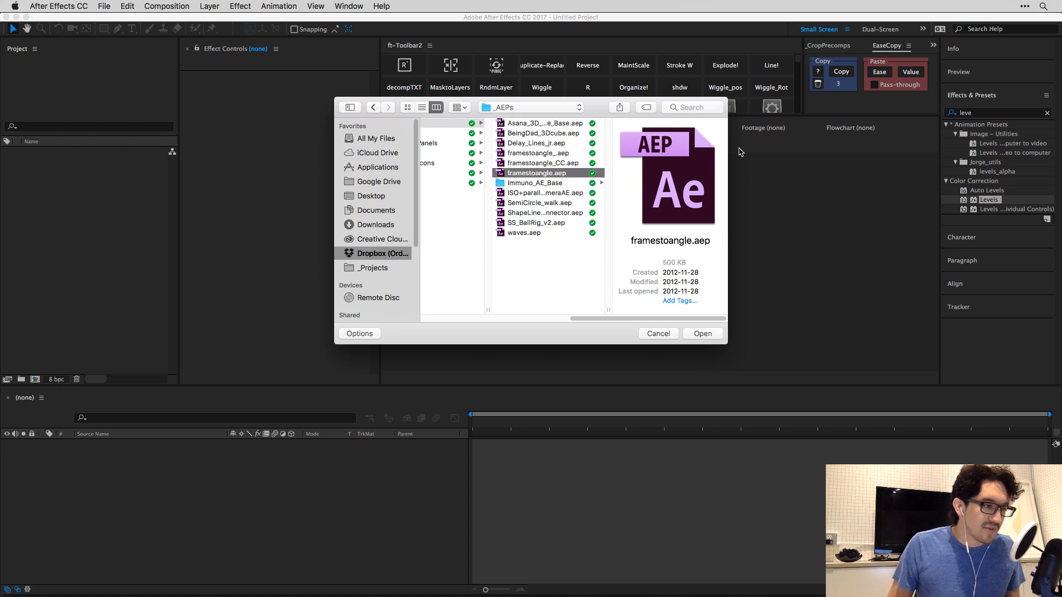
{"action": "key", "text": "Down"}
{"action": "key", "text": "Down"}
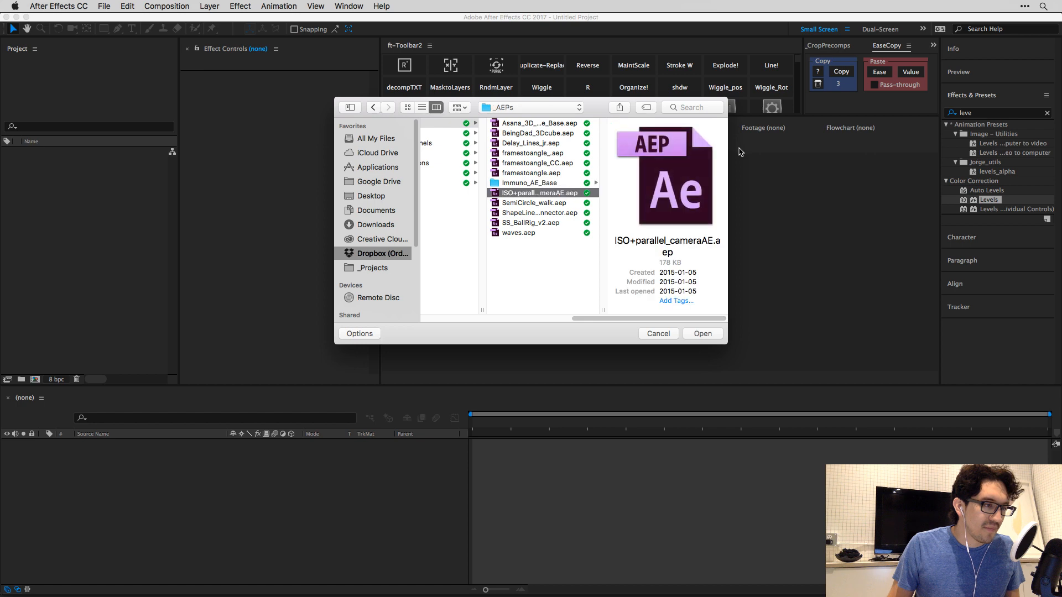
{"action": "key", "text": "Down"}
{"action": "key", "text": "Down"}
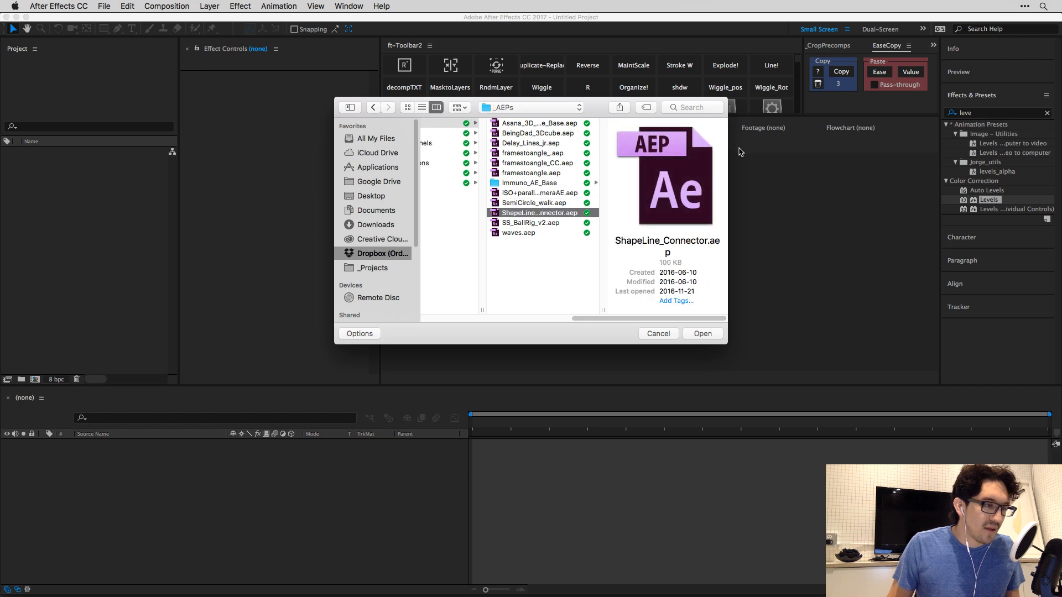
{"action": "key", "text": "Down"}
{"action": "key", "text": "Up"}
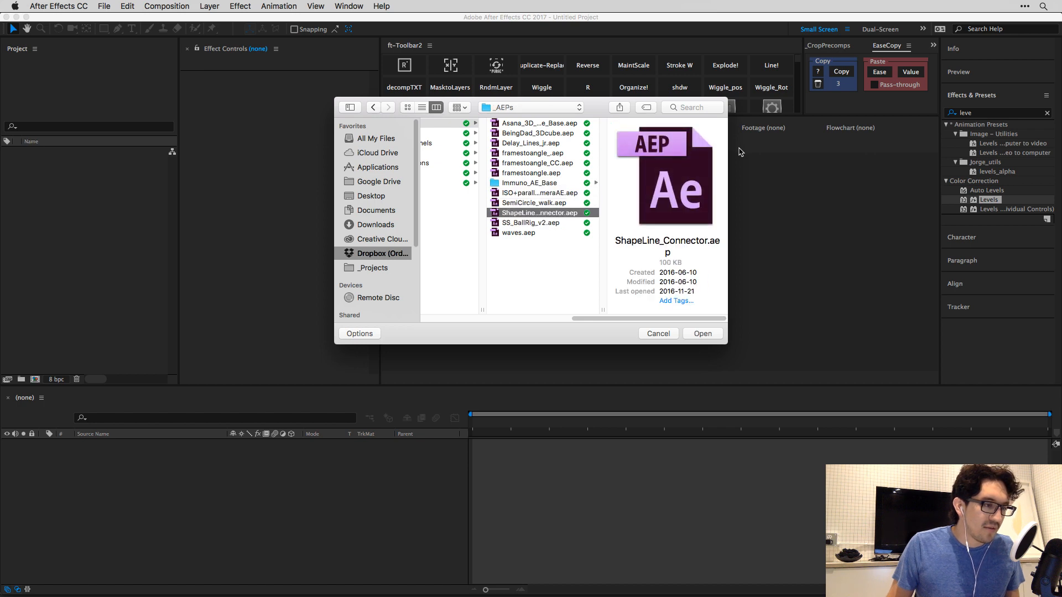
{"action": "key", "text": "Down"}
{"action": "key", "text": "Down"}
{"action": "key", "text": "Up"}
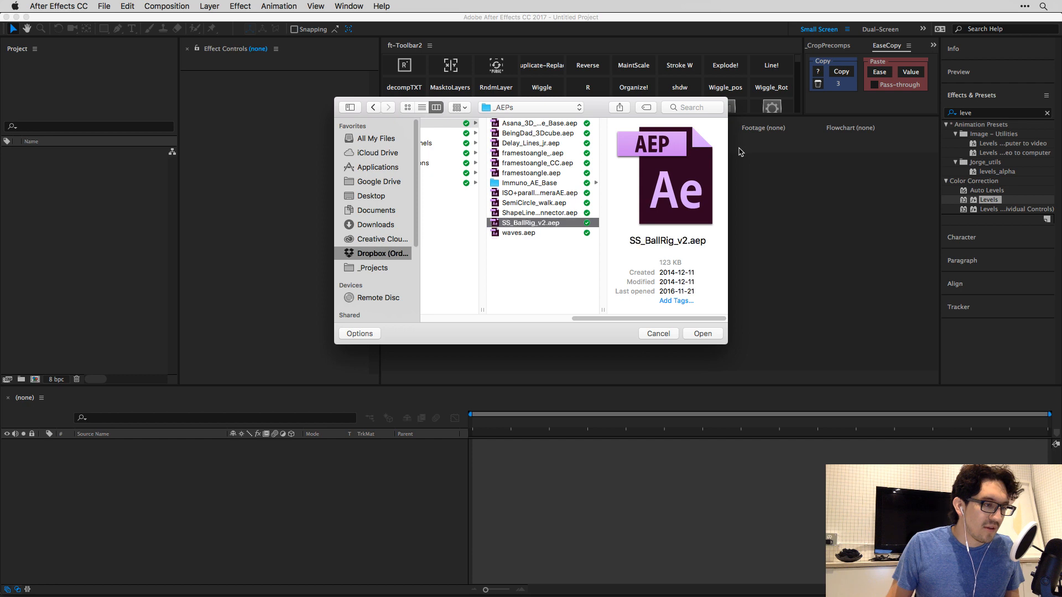
{"action": "key", "text": "Down"}
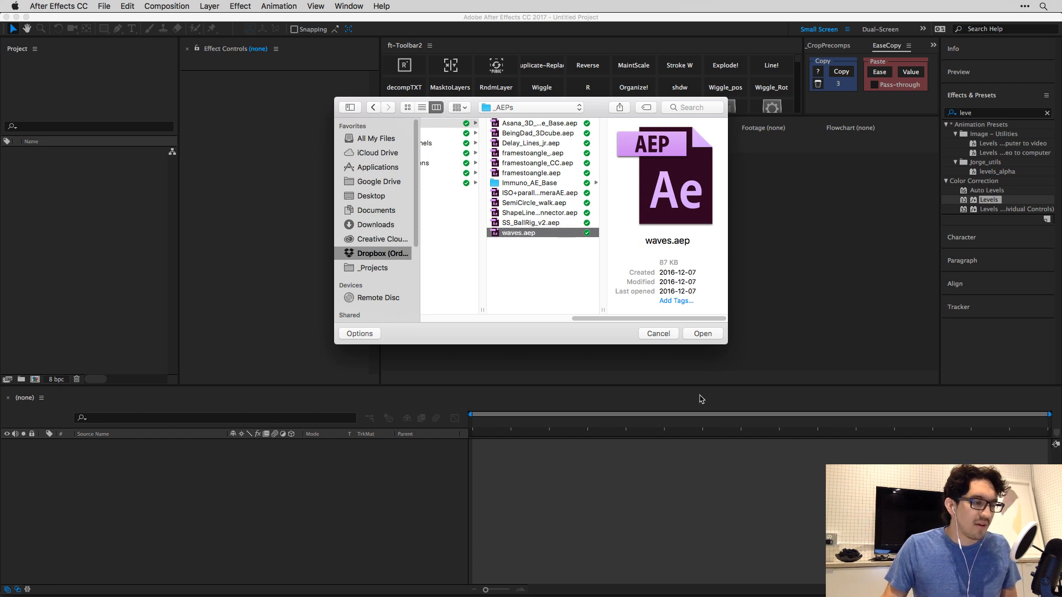
{"action": "left_click", "coordinate": [658, 333]}
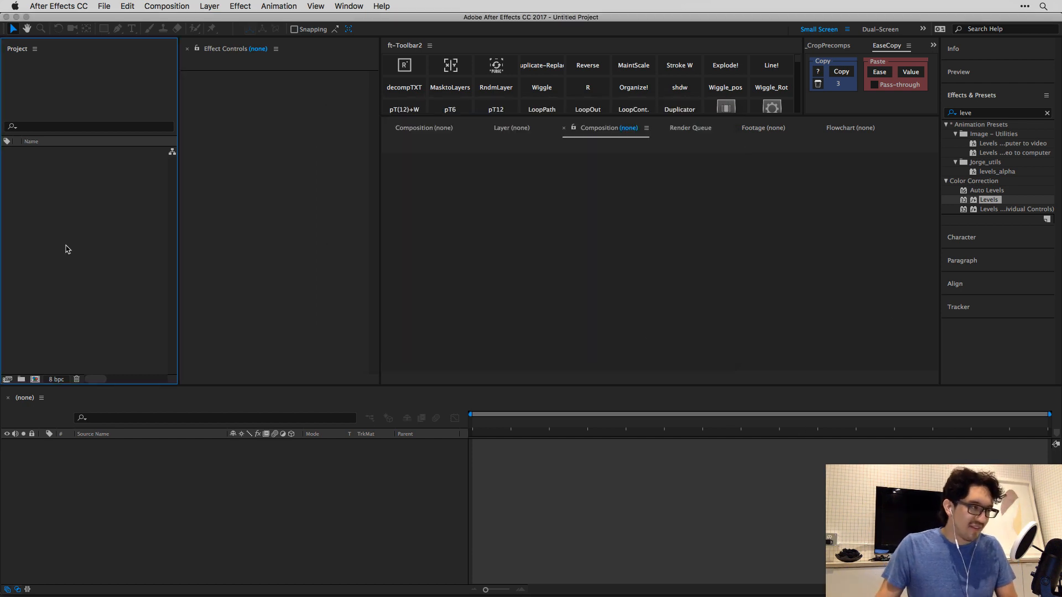
Create a new composition 500 px wide and 500 px high.
{"action": "key", "text": "super+n"}
{"action": "key", "text": "Tab"}
{"action": "type", "text": "500"}
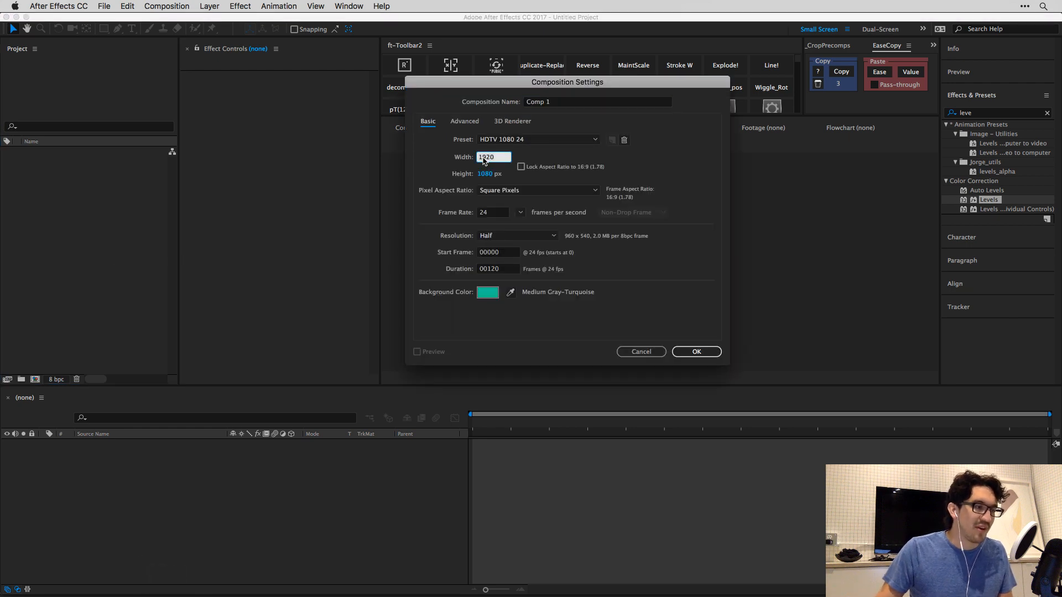
{"action": "key", "text": "Tab"}
{"action": "type", "text": "500"}
{"action": "key", "text": "Return"}
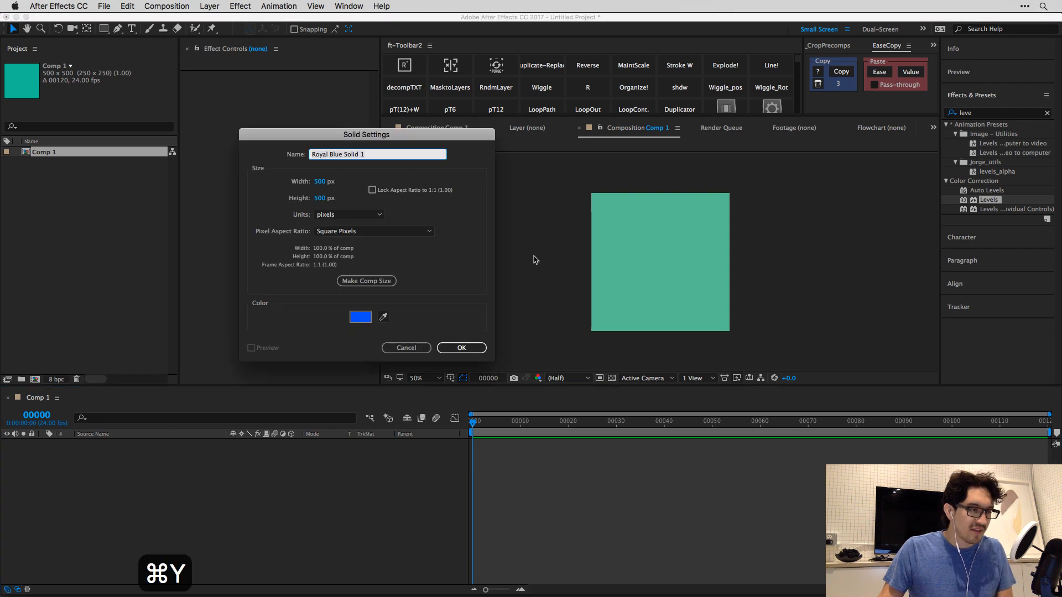
Add a royal blue solid of 500 by 500 px to the composition and select its layer.
{"action": "key", "text": "super+y"}
{"action": "left_click", "coordinate": [454, 349]}
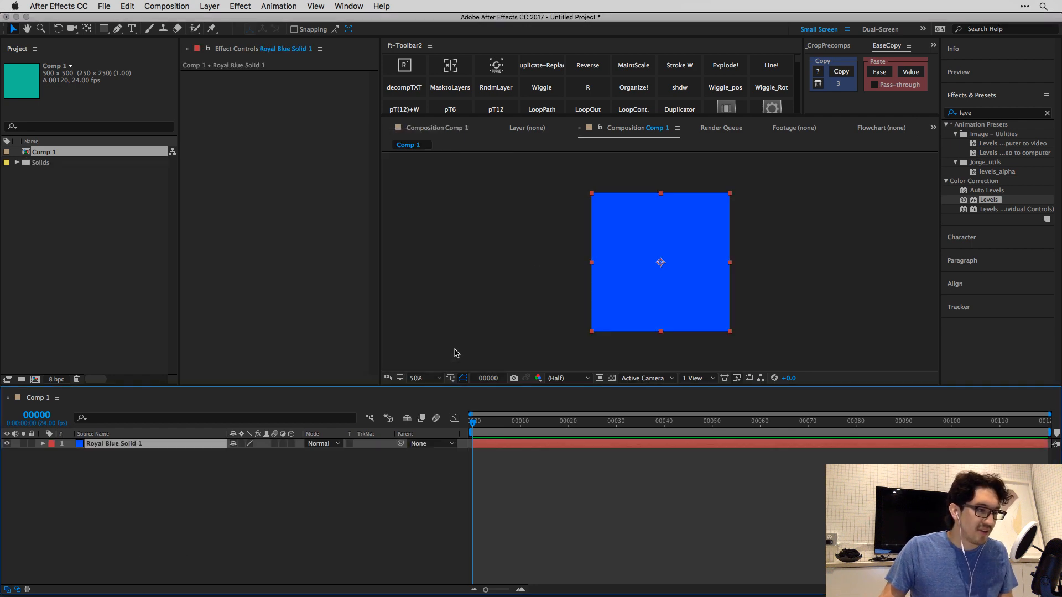
{"action": "left_click", "coordinate": [512, 444]}
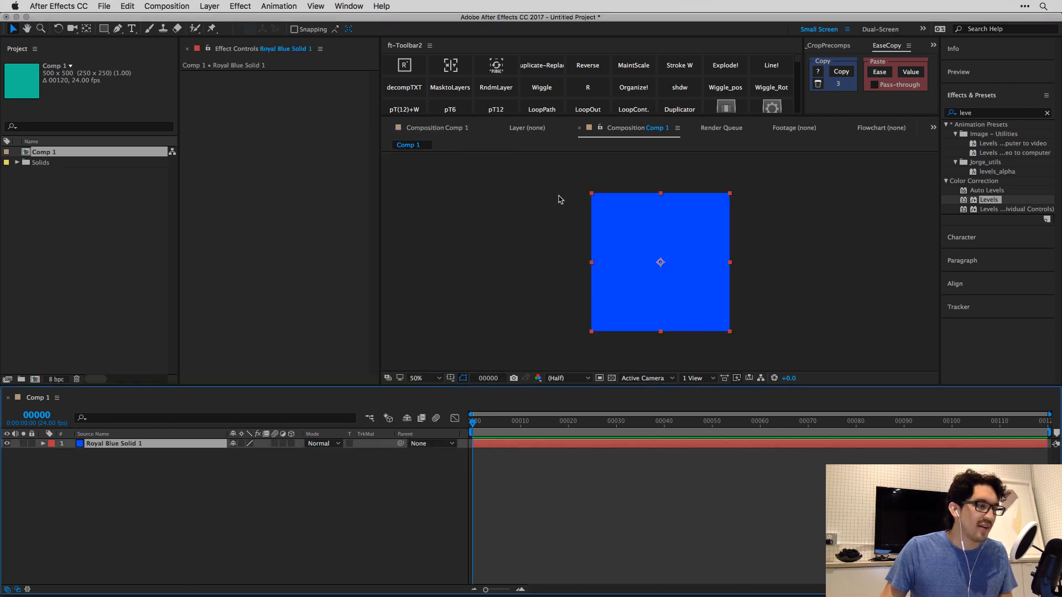
Add a rectangular mask covering the whole blue solid, leaving the solid's layer selected.
{"action": "double_click", "coordinate": [104, 29]}
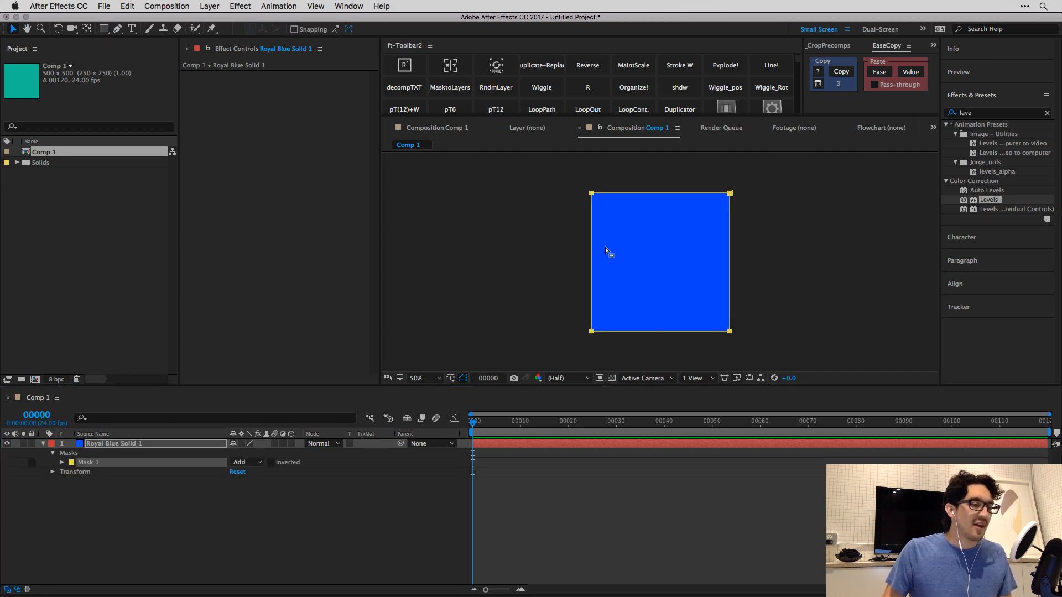
{"action": "left_click", "coordinate": [533, 472]}
{"action": "left_click", "coordinate": [533, 445]}
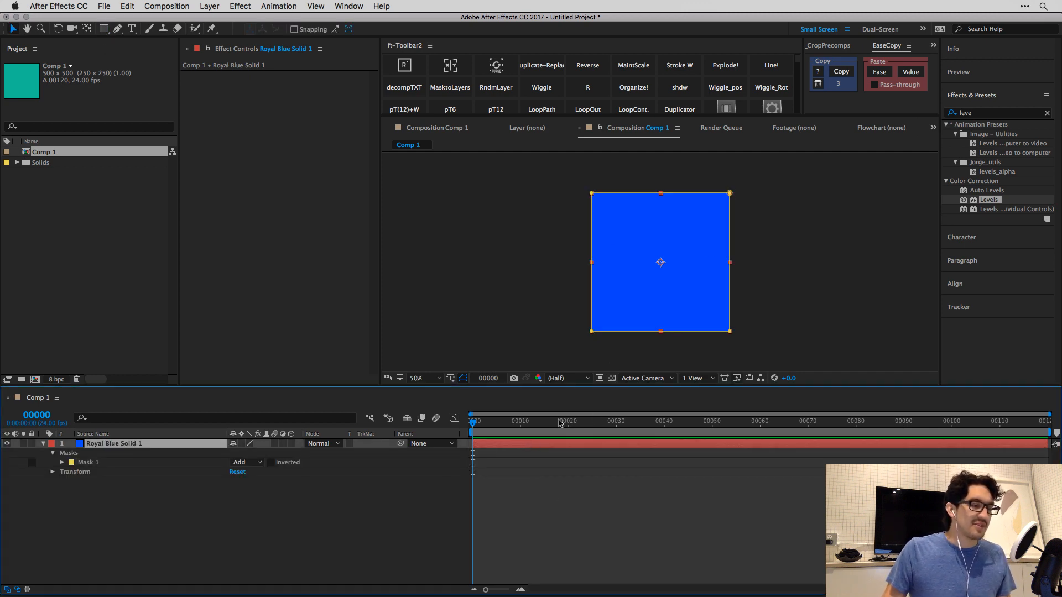
Shrink the mask evenly around its centre so that a uniform margin surrounds the blue rectangle, and deselect the layer.
{"action": "left_click", "coordinate": [730, 193]}
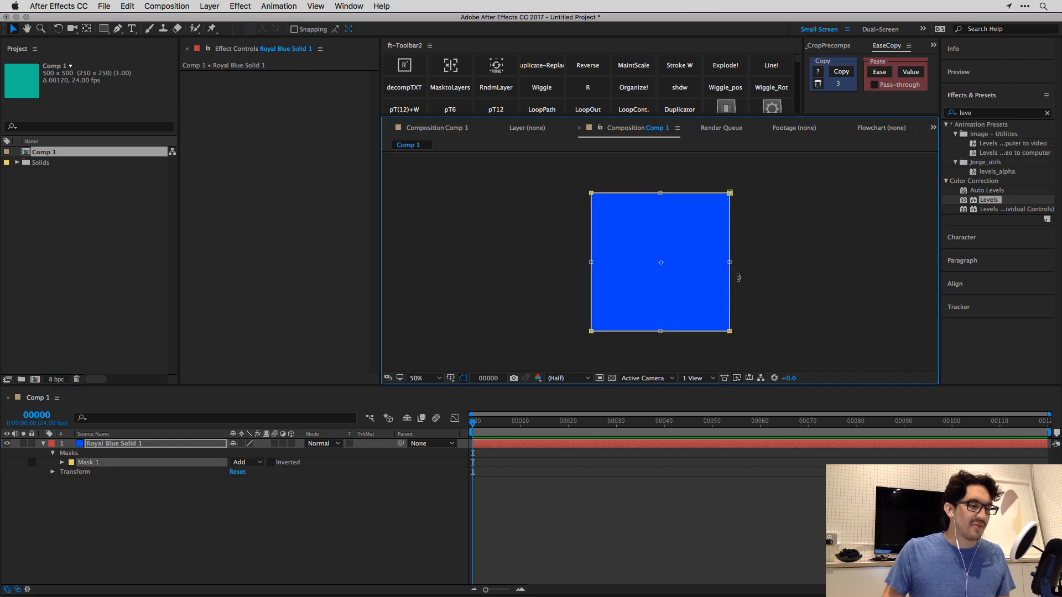
{"action": "left_click", "coordinate": [541, 567]}
{"action": "left_click", "coordinate": [504, 446]}
{"action": "left_click", "coordinate": [729, 193]}
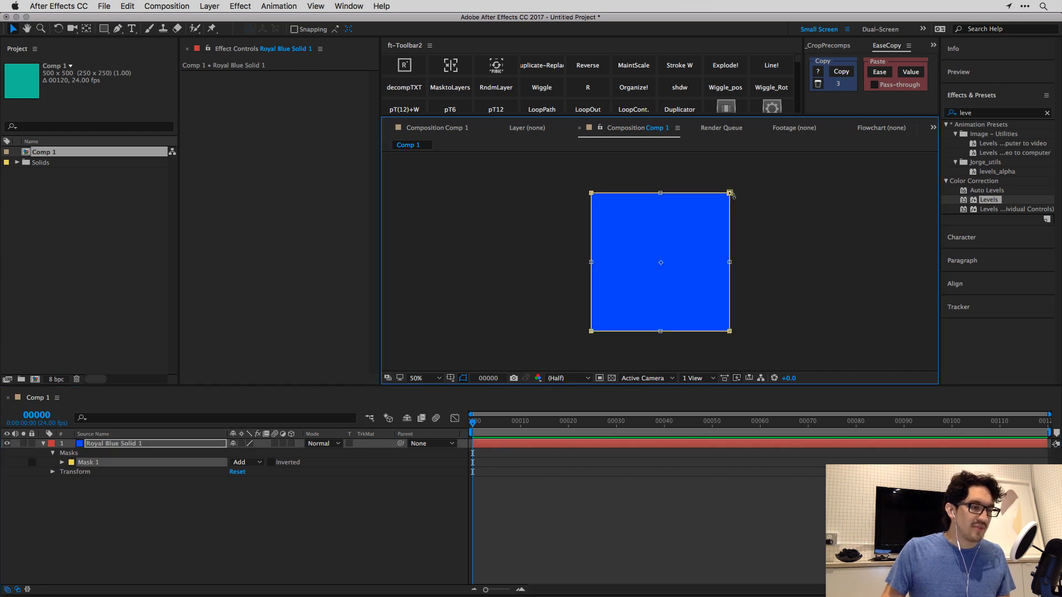
{"action": "key", "text": "period"}
{"action": "left_click_drag", "start_coordinate": [769, 180], "coordinate": [685, 270]}
{"action": "key", "text": "v"}
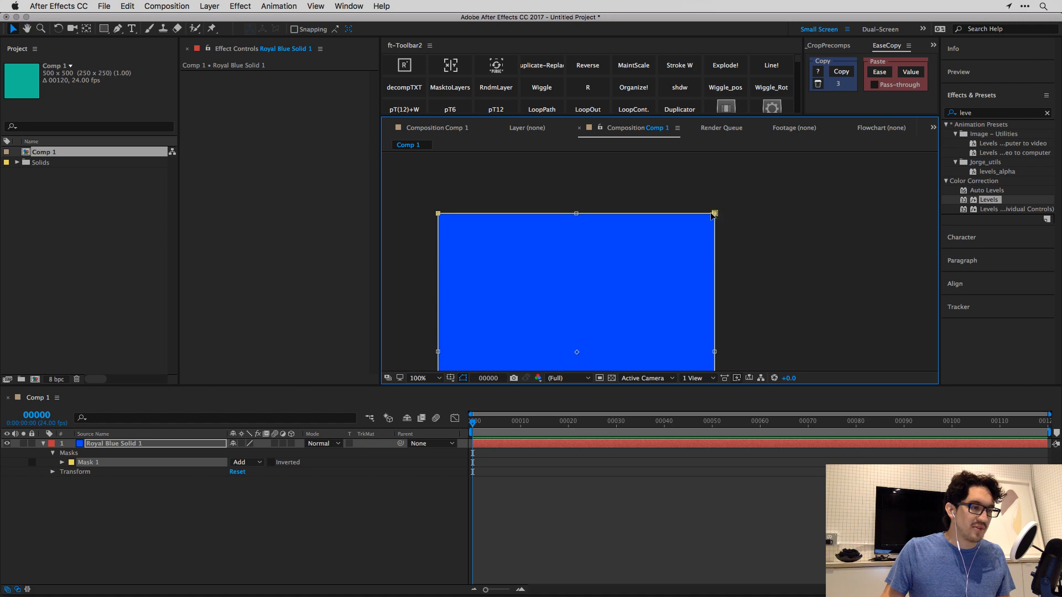
{"action": "left_click_drag", "start_coordinate": [714, 213], "coordinate": [694, 234]}
{"action": "left_click", "coordinate": [608, 480]}
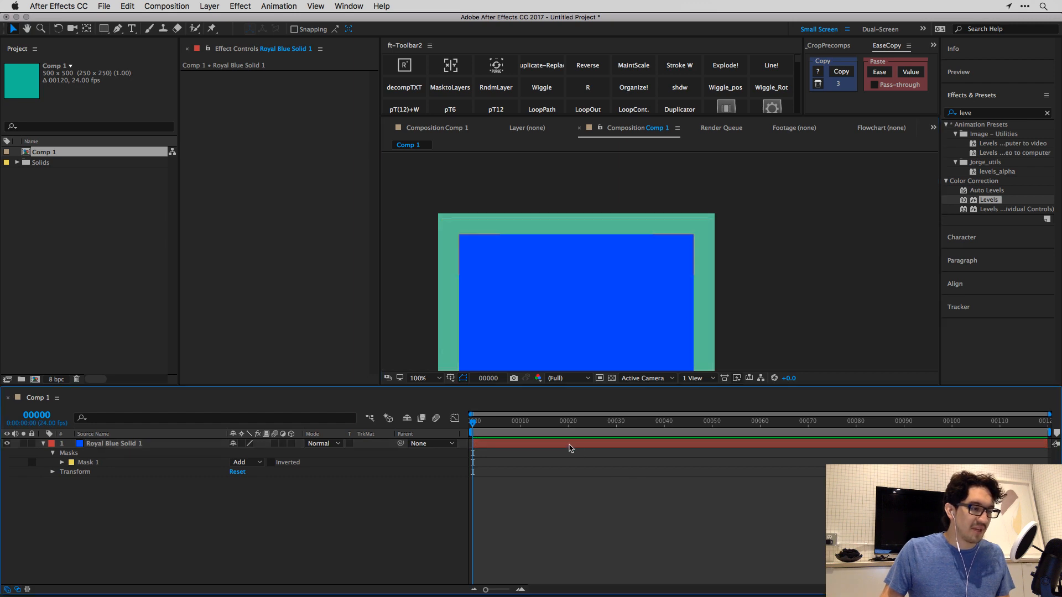
Find the Stroke effect among the effects and apply it to the masked blue solid.
{"action": "left_click", "coordinate": [569, 445]}
{"action": "left_click", "coordinate": [980, 113]}
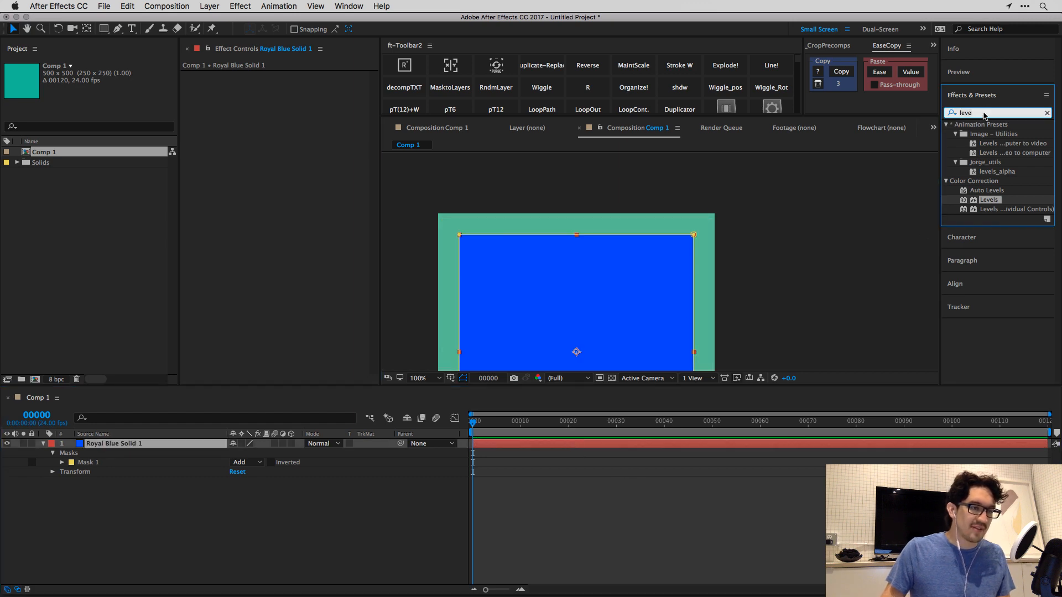
{"action": "key", "text": "super+Tab"}
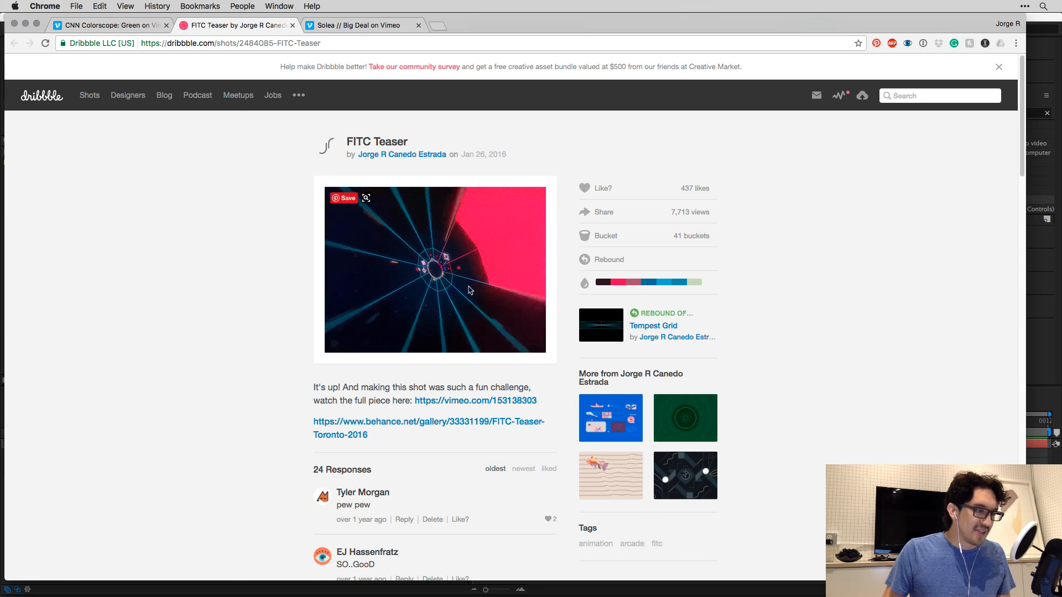
{"action": "key", "text": "super+Tab"}
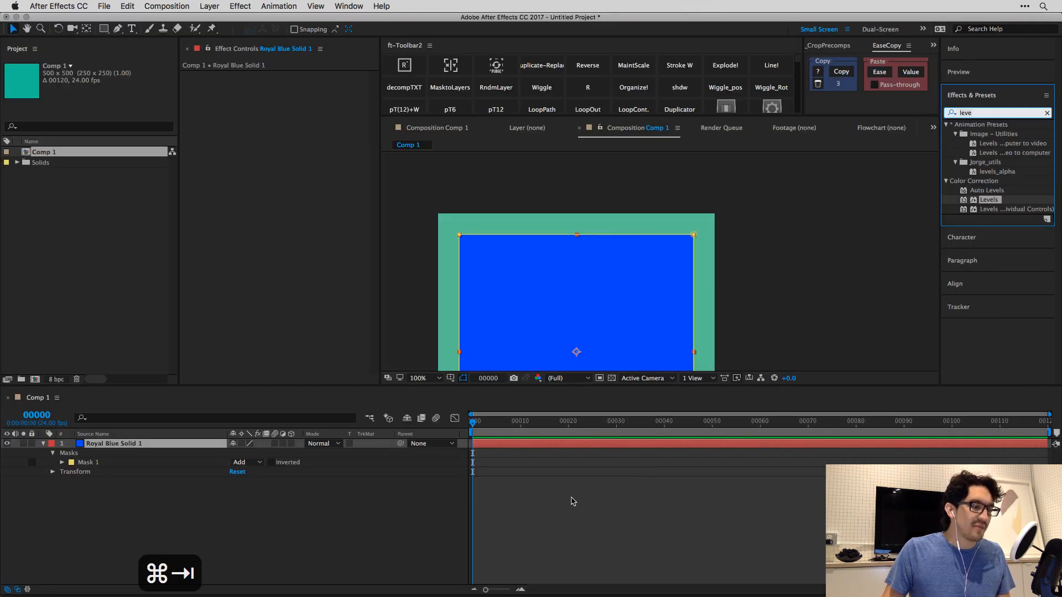
{"action": "left_click", "coordinate": [531, 450]}
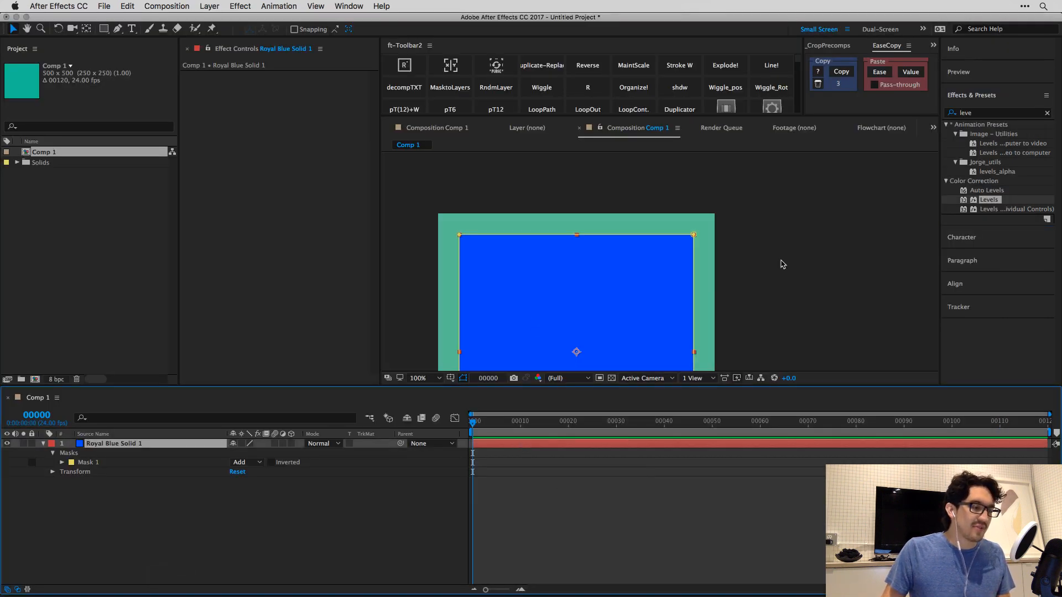
{"action": "left_click", "coordinate": [978, 114]}
{"action": "type", "text": "stroke"}
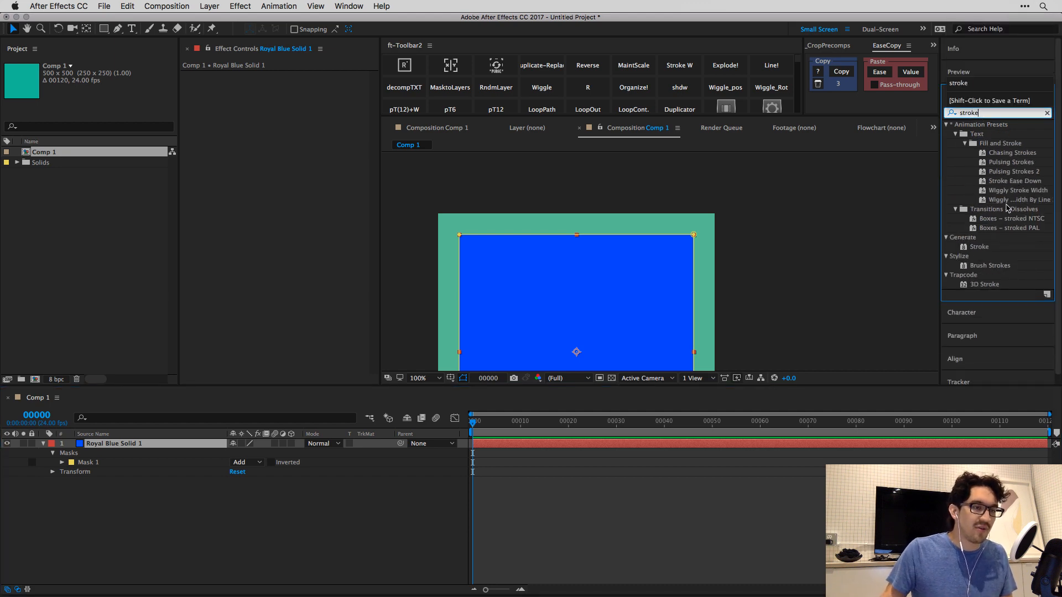
{"action": "double_click", "coordinate": [990, 248]}
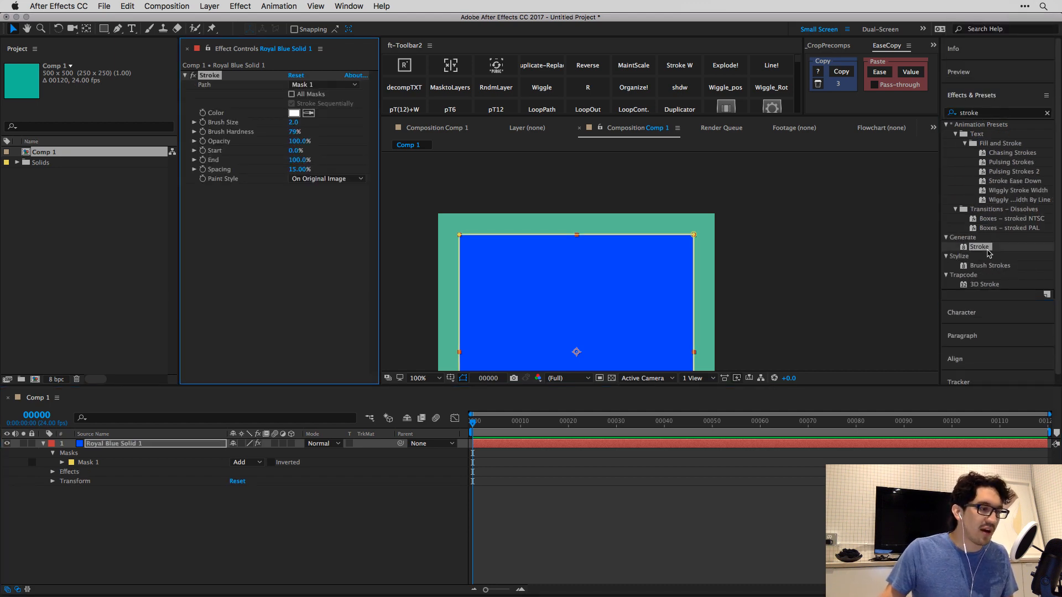
Try resizing the mask from its upper-left corner to see the stroke follow the path, and undo the change.
{"action": "left_click", "coordinate": [588, 483]}
{"action": "key", "text": "period"}
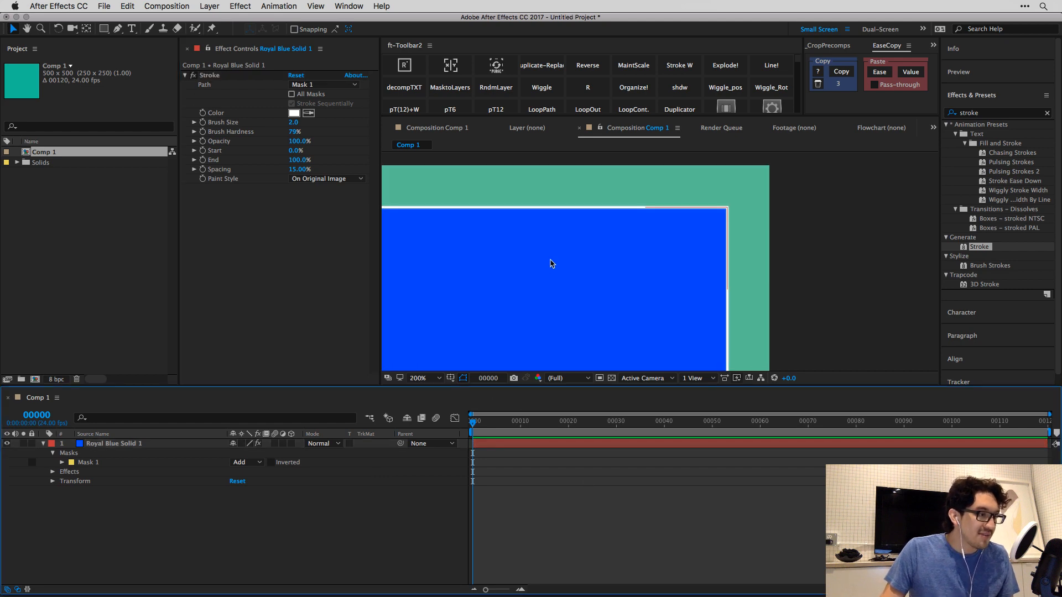
{"action": "left_click_drag", "start_coordinate": [556, 265], "coordinate": [681, 244]}
{"action": "left_click", "coordinate": [452, 219]}
{"action": "key", "text": "v"}
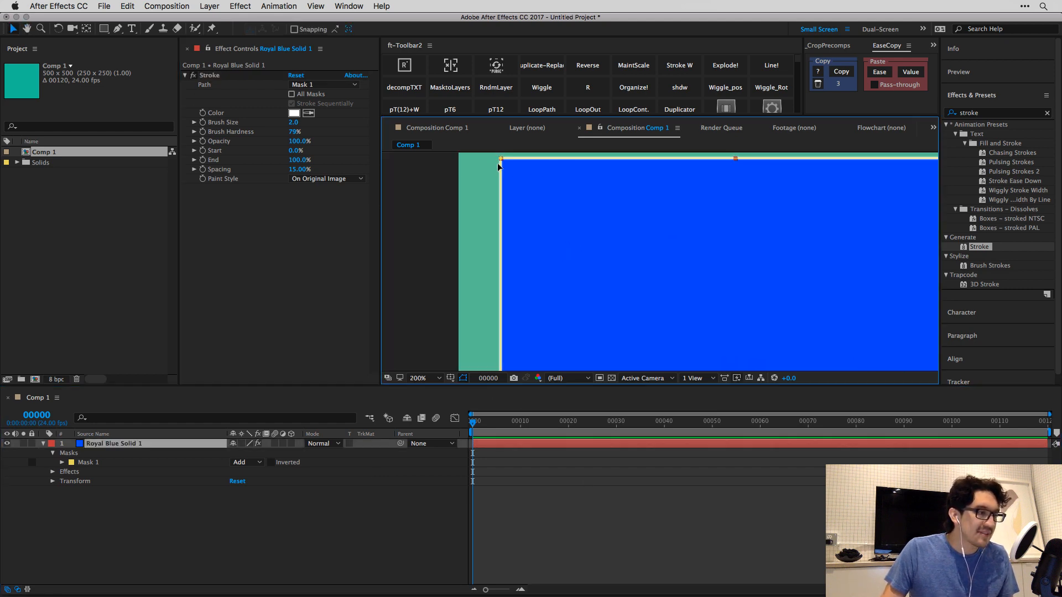
{"action": "left_click_drag", "start_coordinate": [501, 159], "coordinate": [665, 269]}
{"action": "key", "text": "super+z"}
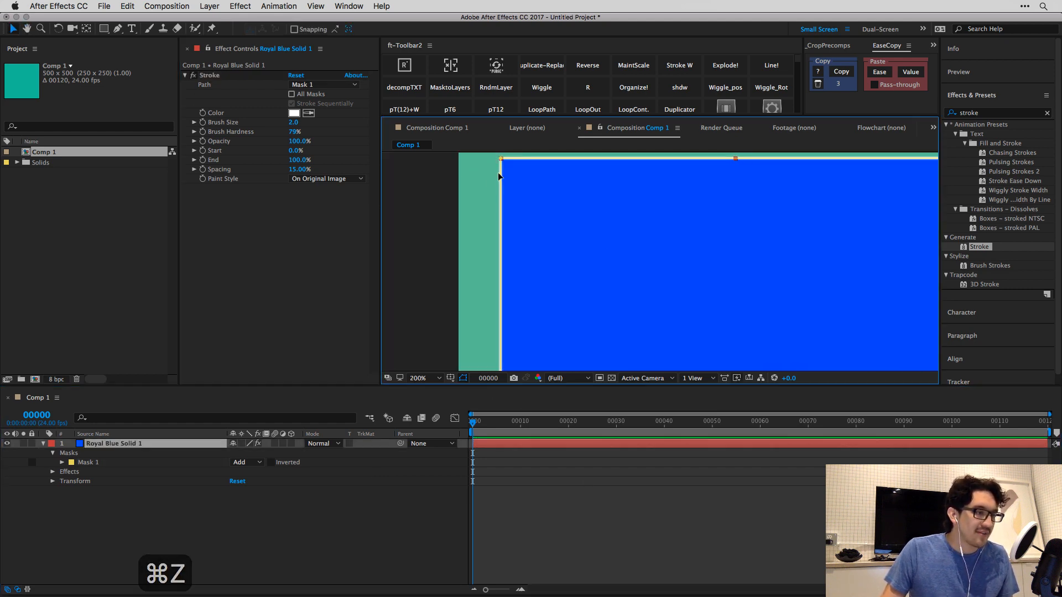
Set the Stroke effect's Paint Style to On Transparent, keeping the solid's layer selected.
{"action": "left_click", "coordinate": [303, 215]}
{"action": "left_click", "coordinate": [314, 181]}
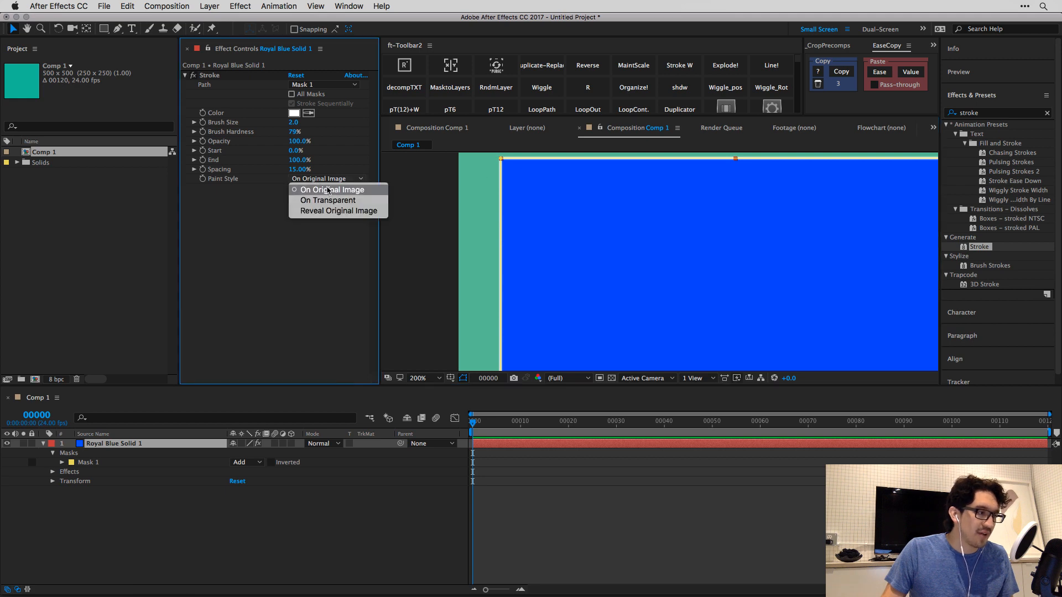
{"action": "left_click", "coordinate": [327, 201]}
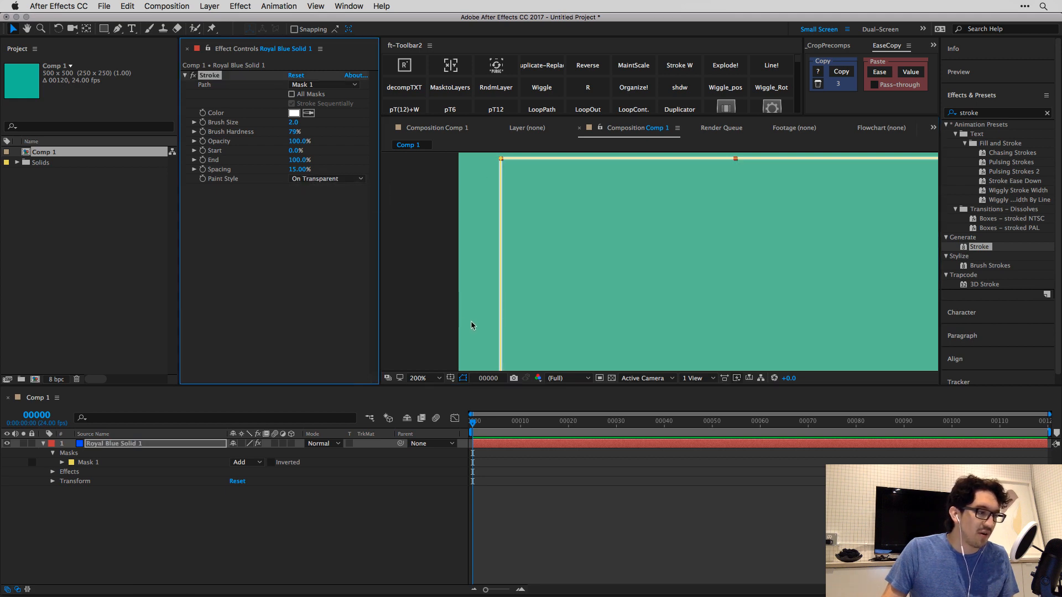
{"action": "left_click", "coordinate": [605, 505]}
{"action": "left_click", "coordinate": [515, 445]}
{"action": "scroll", "coordinate": [602, 232], "scroll_direction": "down", "scroll_amount": 1}
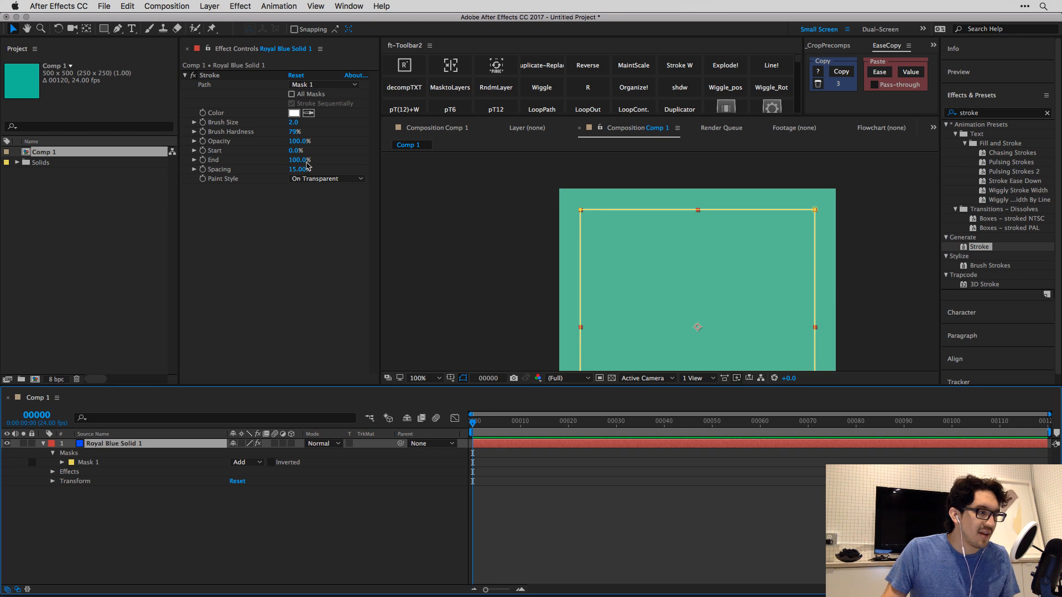
Try lowering the Stroke effect's End value to 78%, undo it and deselect the layer.
{"action": "left_click_drag", "start_coordinate": [308, 165], "coordinate": [294, 161]}
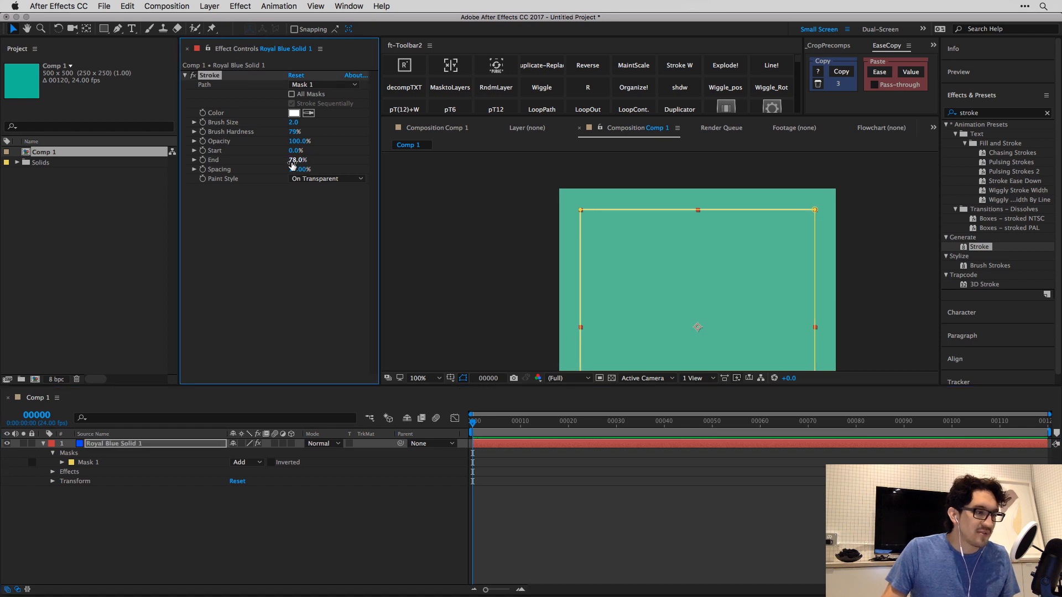
{"action": "key", "text": "super+z"}
{"action": "left_click", "coordinate": [656, 502]}
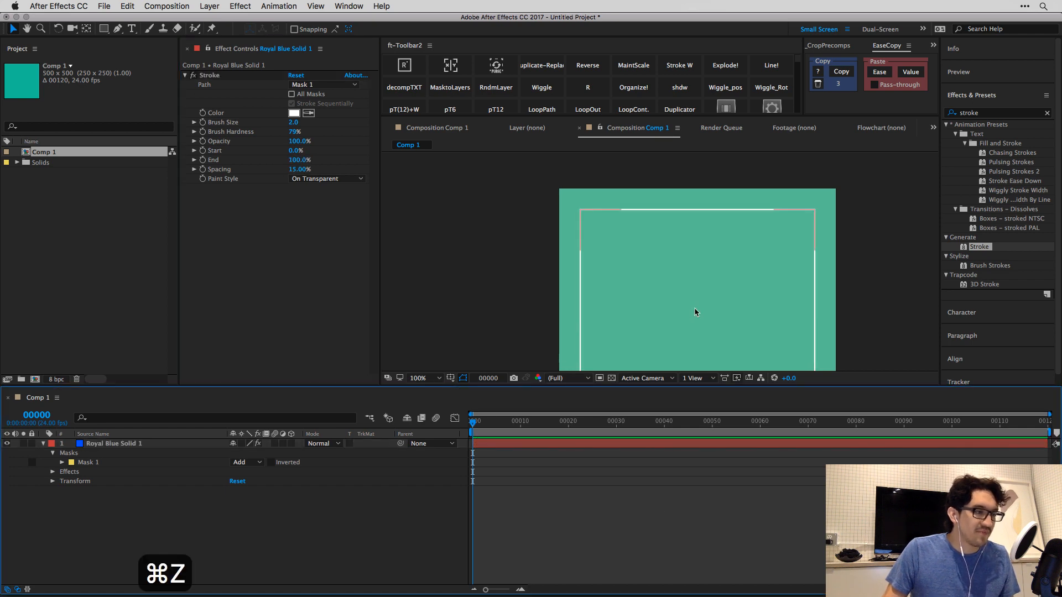
Set the Stroke effect's Brush Hardness to 90% and its Spacing to 5%.
{"action": "left_click", "coordinate": [275, 212]}
{"action": "key", "text": "Tab"}
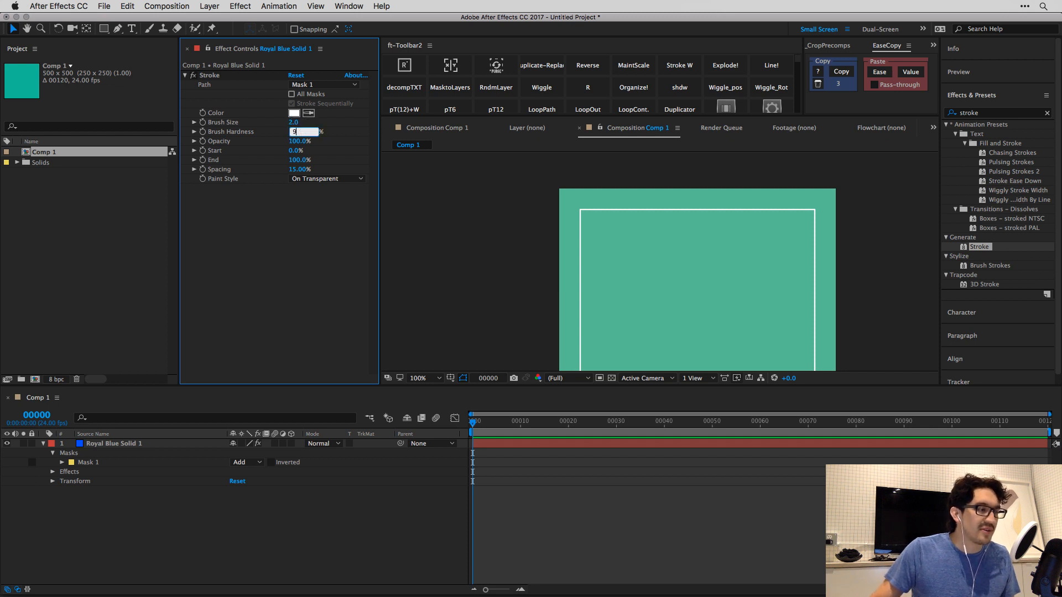
{"action": "key", "text": "Tab"}
{"action": "key", "text": "Tab"}
{"action": "key", "text": "Tab"}
{"action": "key", "text": "Tab"}
{"action": "type", "text": "5"}
{"action": "key", "text": "Return"}
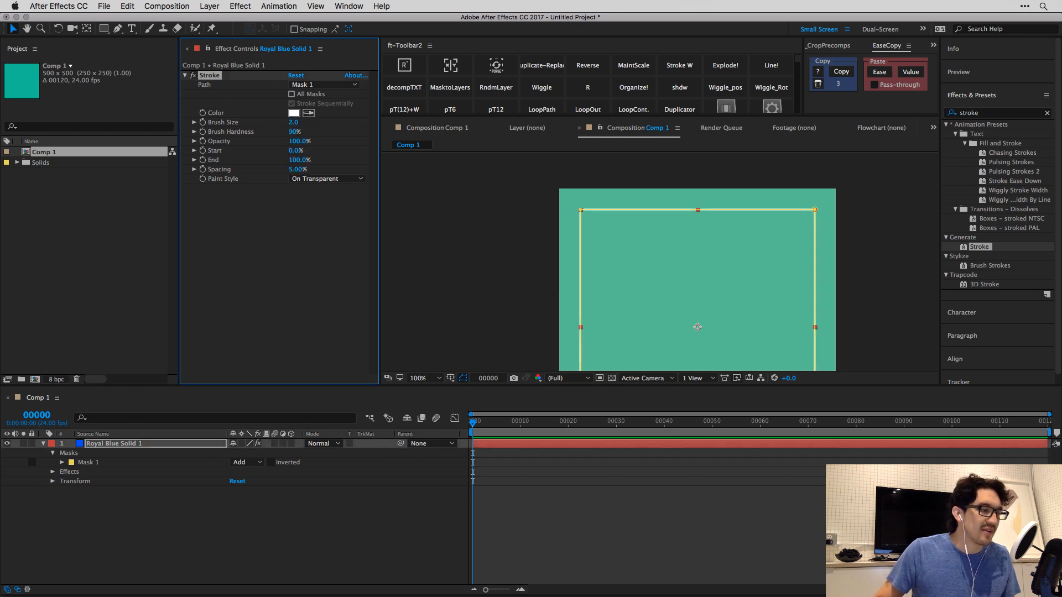
Try a much wider Stroke spacing to break the outline into dots near the mask's upper-left corner, and undo it.
{"action": "key", "text": "period"}
{"action": "left_click", "coordinate": [648, 498]}
{"action": "key", "text": "period"}
{"action": "left_click_drag", "start_coordinate": [490, 179], "coordinate": [699, 293]}
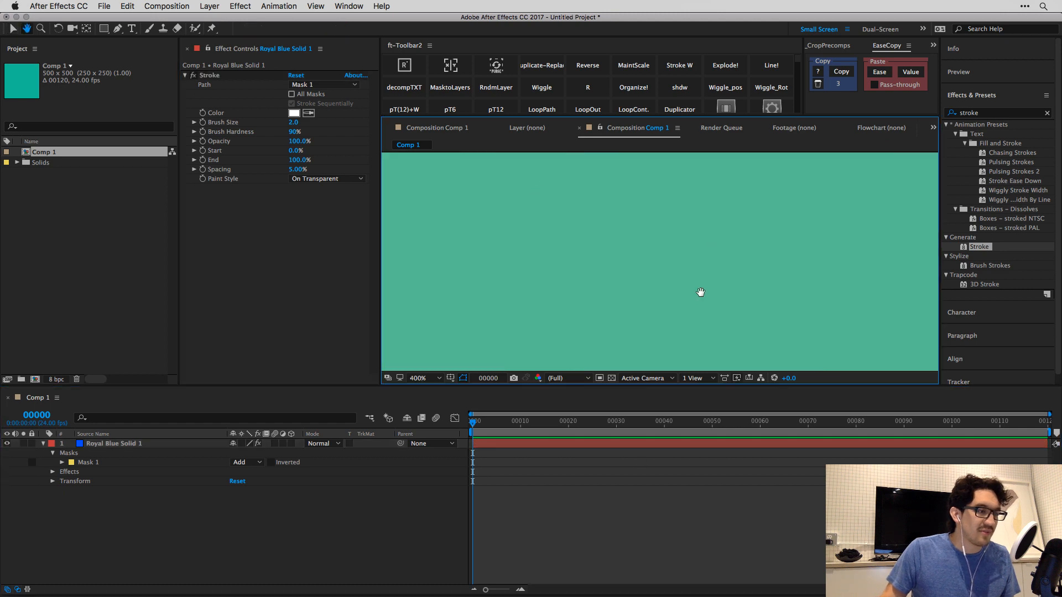
{"action": "left_click_drag", "start_coordinate": [651, 239], "coordinate": [663, 297]}
{"action": "key", "text": "v"}
{"action": "left_click", "coordinate": [636, 252]}
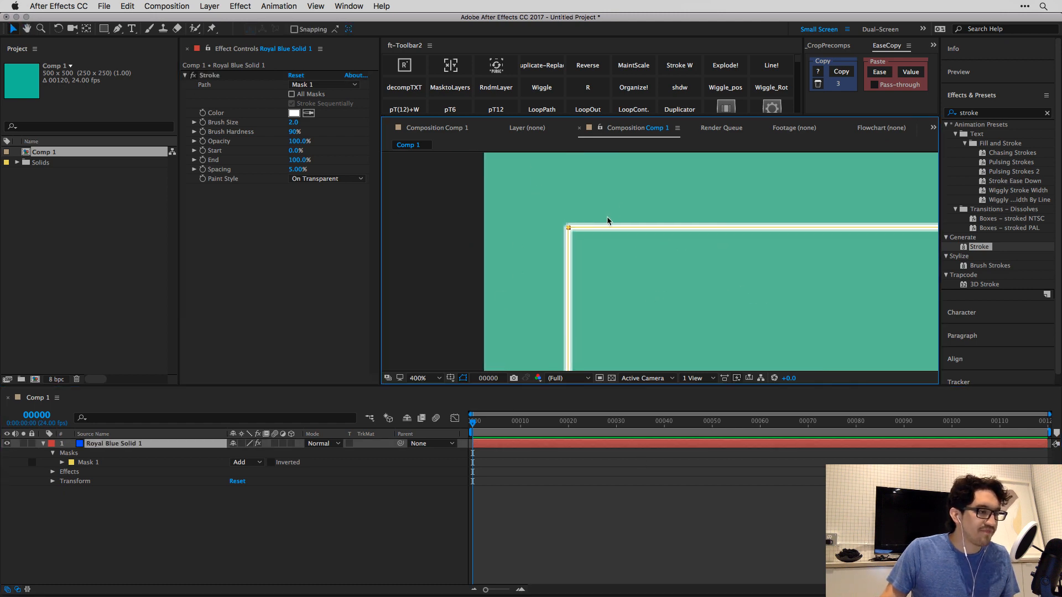
{"action": "left_click_drag", "start_coordinate": [301, 173], "coordinate": [403, 161]}
{"action": "key", "text": "super+z"}
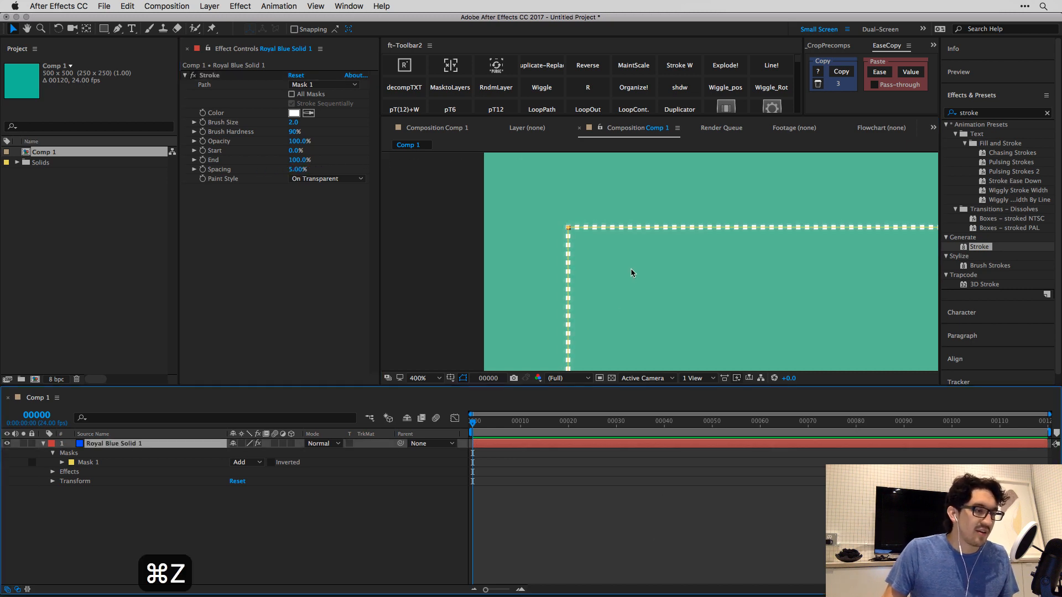
Duplicate the stroked solid and scale the upper copy to 100% width and 27% height with unlinked proportions.
{"action": "scroll", "coordinate": [741, 282], "scroll_direction": "down", "scroll_amount": 3}
{"action": "left_click_drag", "start_coordinate": [810, 354], "coordinate": [735, 238]}
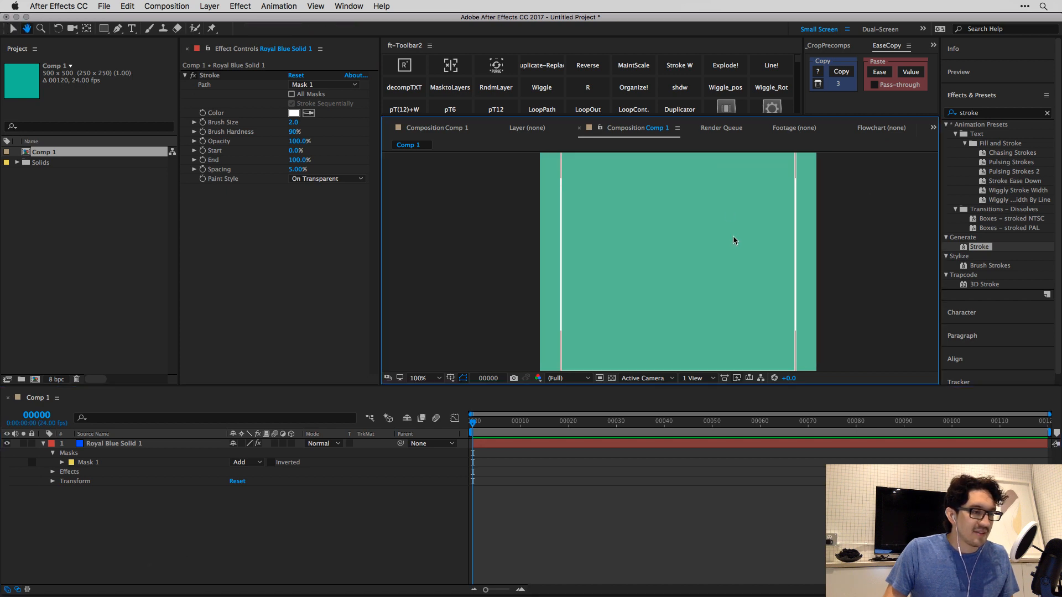
{"action": "scroll", "coordinate": [734, 238], "scroll_direction": "down", "scroll_amount": 2}
{"action": "left_click", "coordinate": [689, 245]}
{"action": "scroll", "coordinate": [691, 266], "scroll_direction": "up", "scroll_amount": 1}
{"action": "key", "text": "super+shift+a"}
{"action": "scroll", "coordinate": [684, 292], "scroll_direction": "up", "scroll_amount": 1}
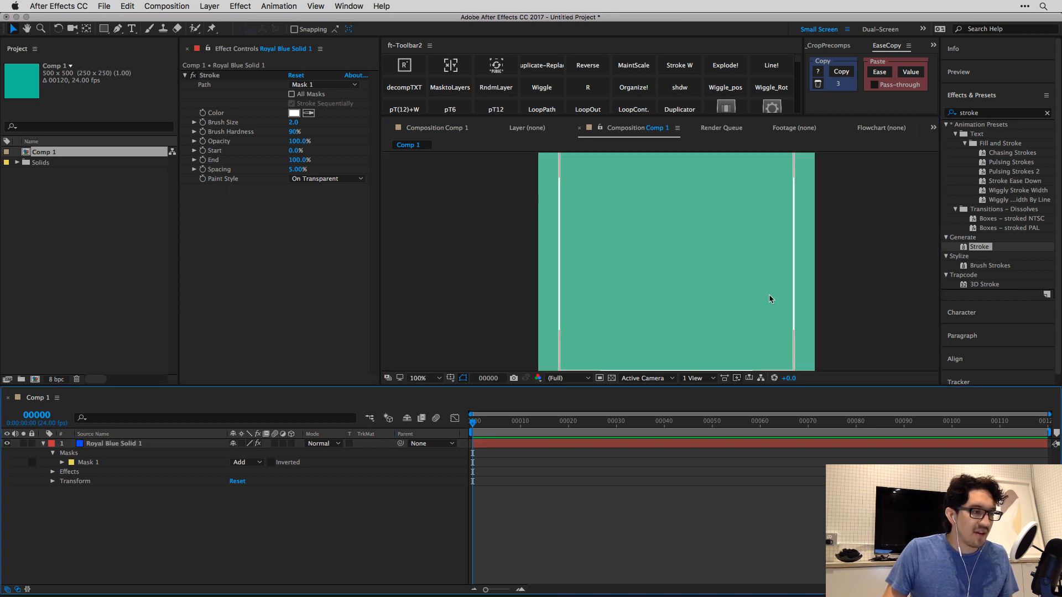
{"action": "left_click", "coordinate": [770, 301]}
{"action": "key", "text": "super+d"}
{"action": "key", "text": "s"}
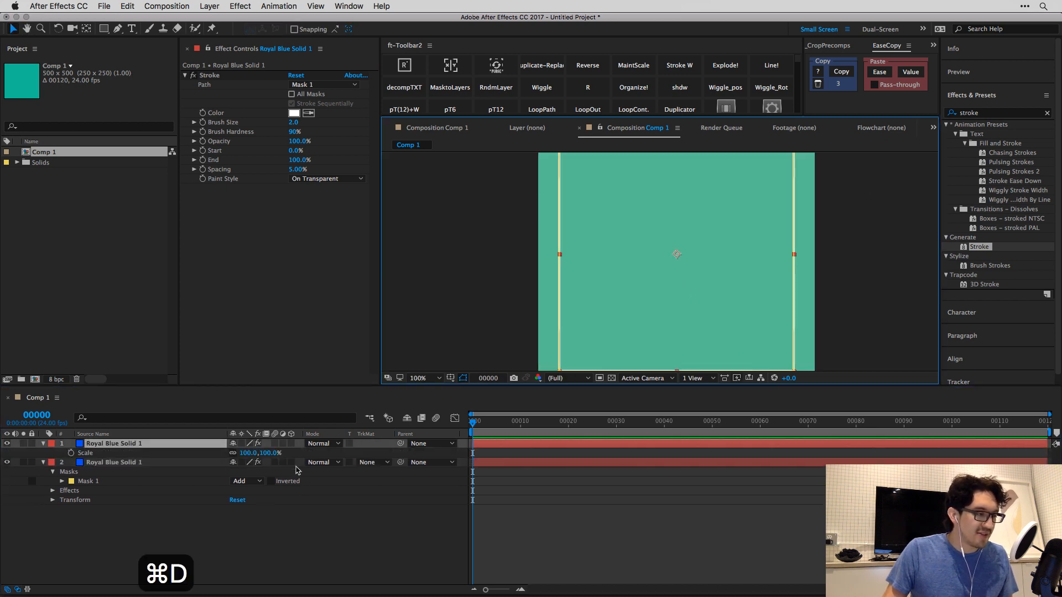
{"action": "left_click_drag", "start_coordinate": [275, 453], "coordinate": [234, 453]}
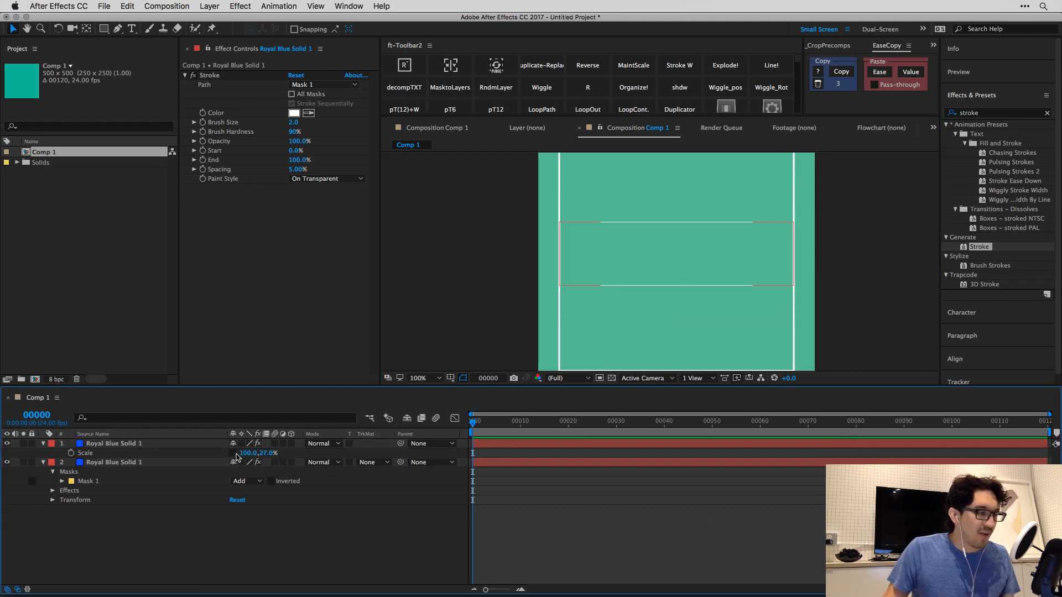
Examine the squashed copy's horizontal stroke at up to 800% magnification for changes in line thickness.
{"action": "key", "text": "super+a"}
{"action": "scroll", "coordinate": [661, 262], "scroll_direction": "up", "scroll_amount": 1}
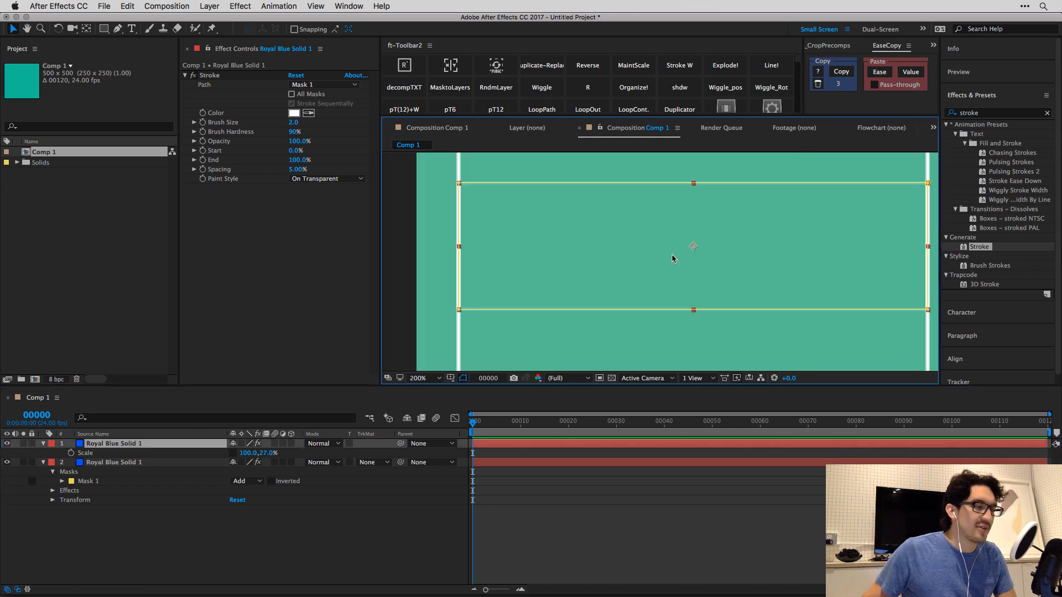
{"action": "left_click", "coordinate": [568, 469]}
{"action": "key", "text": "period"}
{"action": "key", "text": "period"}
{"action": "key", "text": "space"}
{"action": "left_click_drag", "start_coordinate": [592, 272], "coordinate": [638, 201]}
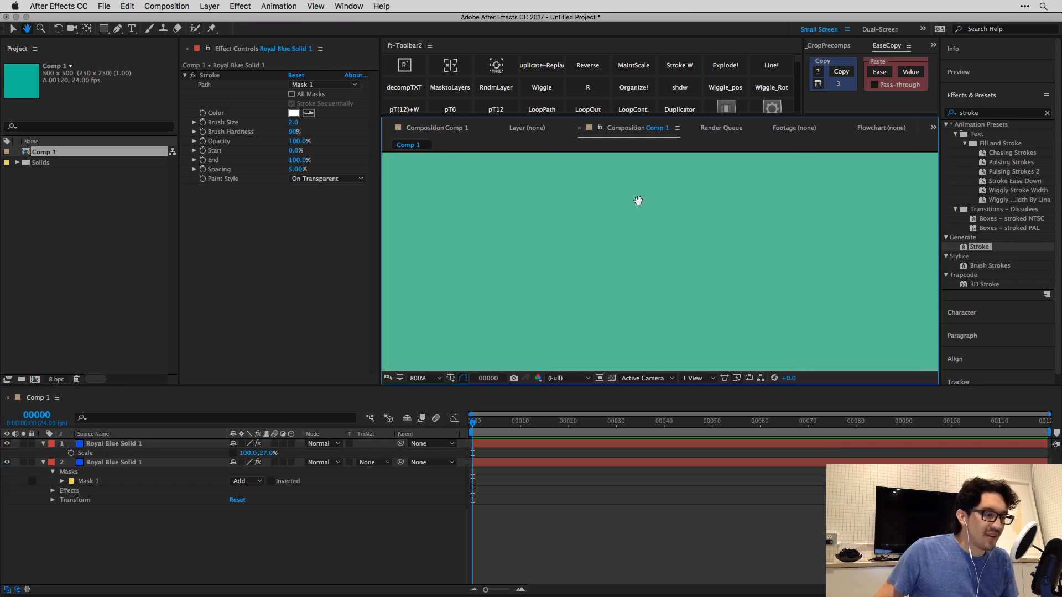
{"action": "left_click_drag", "start_coordinate": [597, 292], "coordinate": [631, 168]}
{"action": "left_click_drag", "start_coordinate": [557, 246], "coordinate": [719, 234]}
{"action": "left_click", "coordinate": [553, 234]}
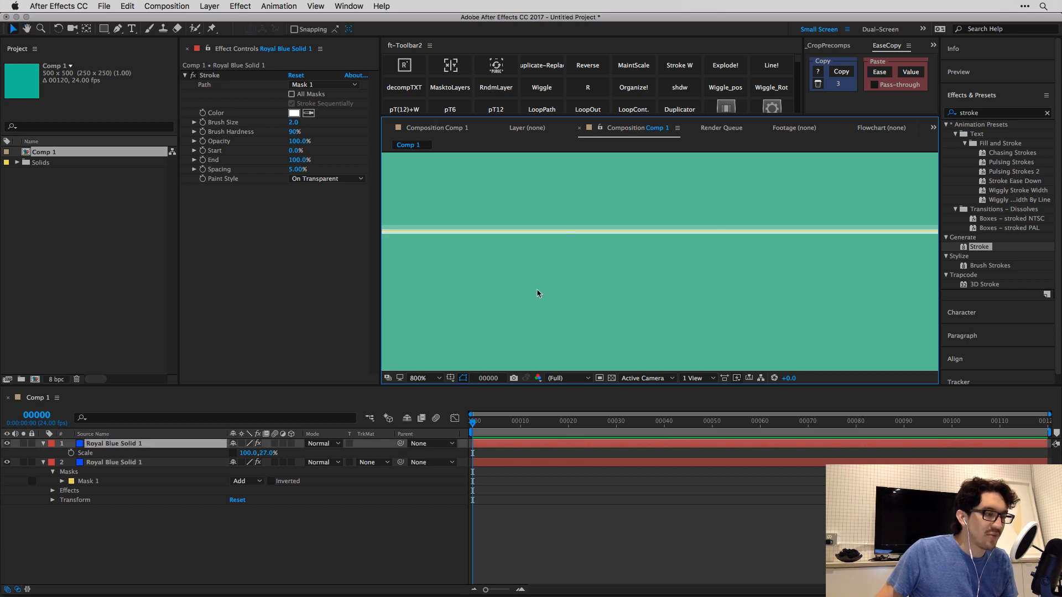
{"action": "key", "text": "comma"}
{"action": "left_click", "coordinate": [554, 487]}
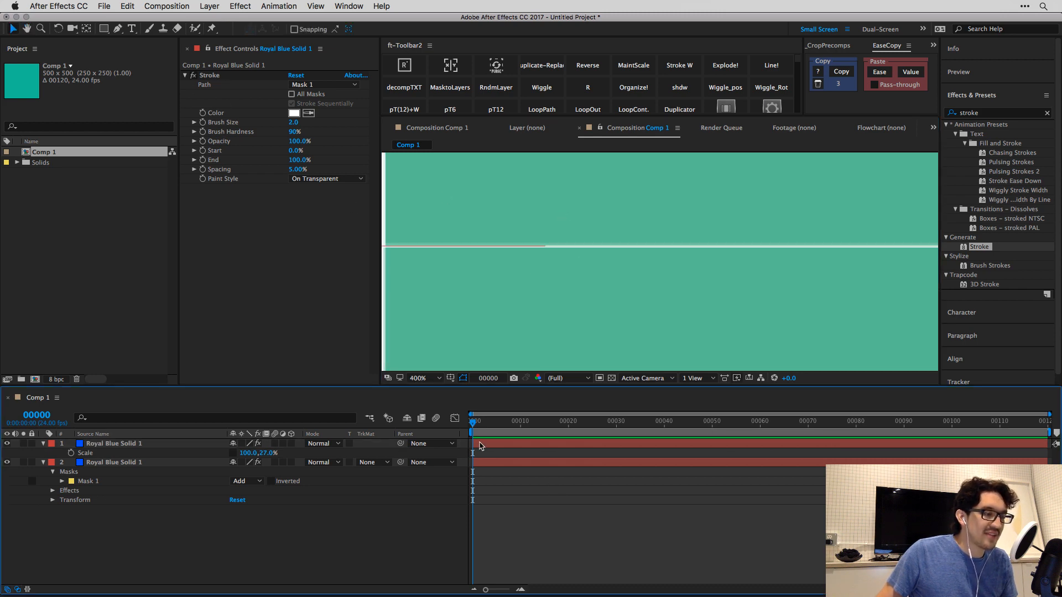
Enable continuous rasterization on both Royal Blue Solid layers and bring the whole composition back into view.
{"action": "left_click", "coordinate": [481, 446]}
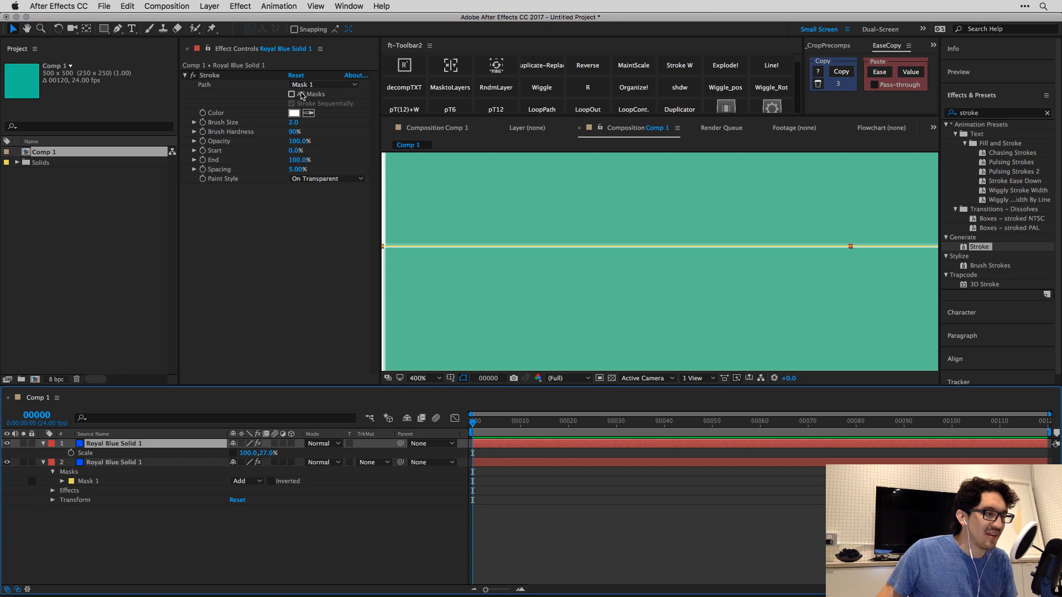
{"action": "key", "text": "super+a"}
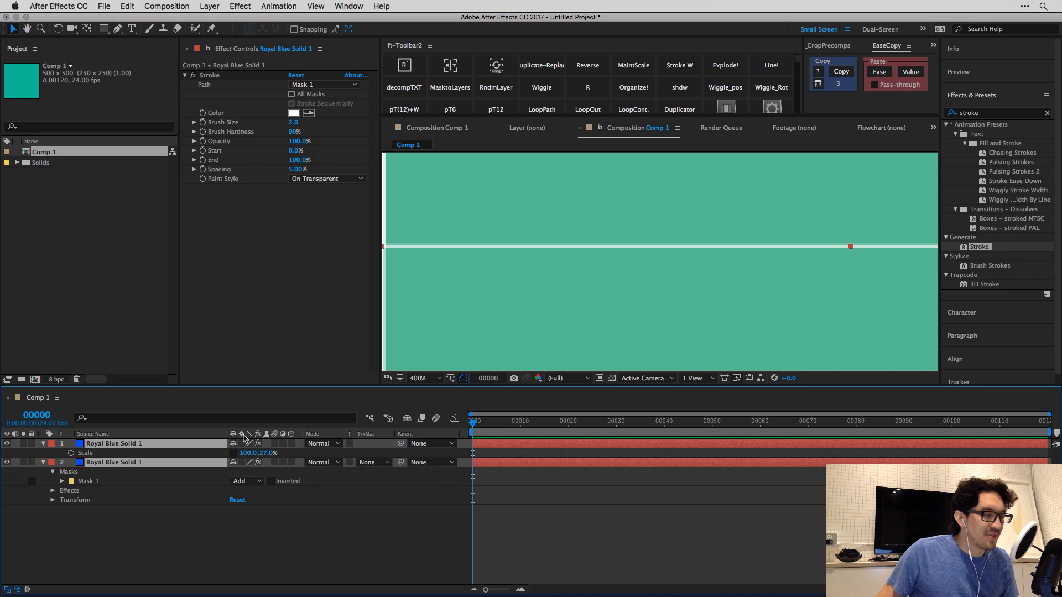
{"action": "left_click", "coordinate": [243, 443]}
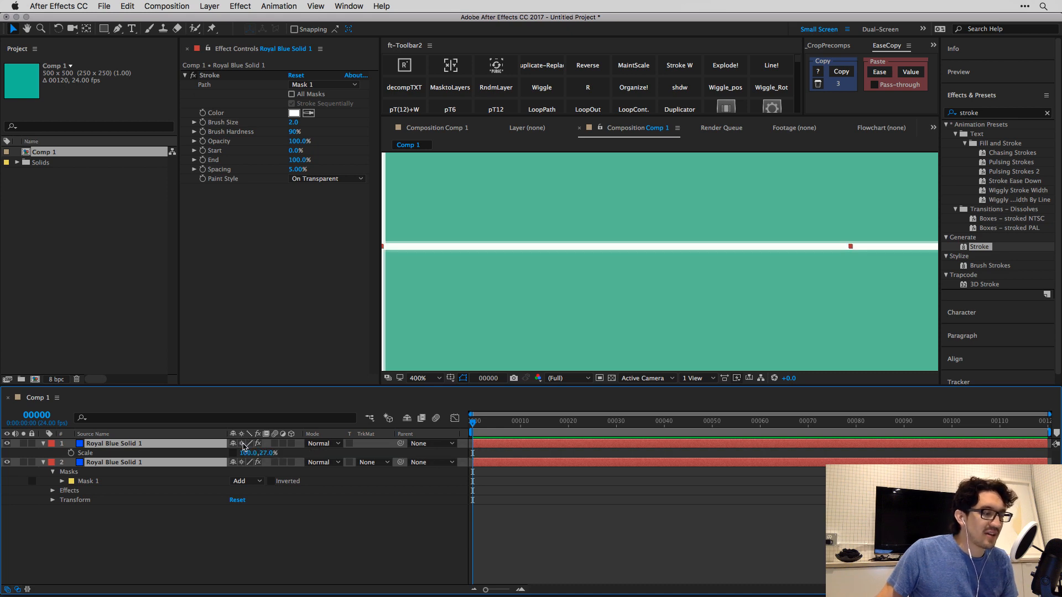
{"action": "left_click", "coordinate": [600, 298]}
{"action": "scroll", "coordinate": [600, 298], "scroll_direction": "down", "scroll_amount": 6}
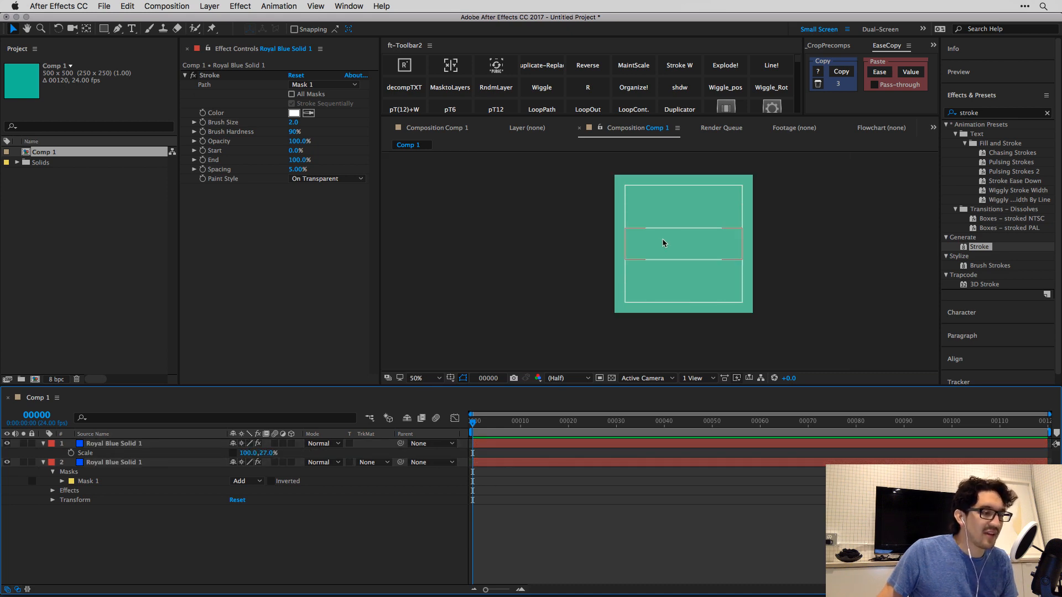
Try narrowing the squashed copy's horizontal scale to 84%, and undo it.
{"action": "key", "text": "period"}
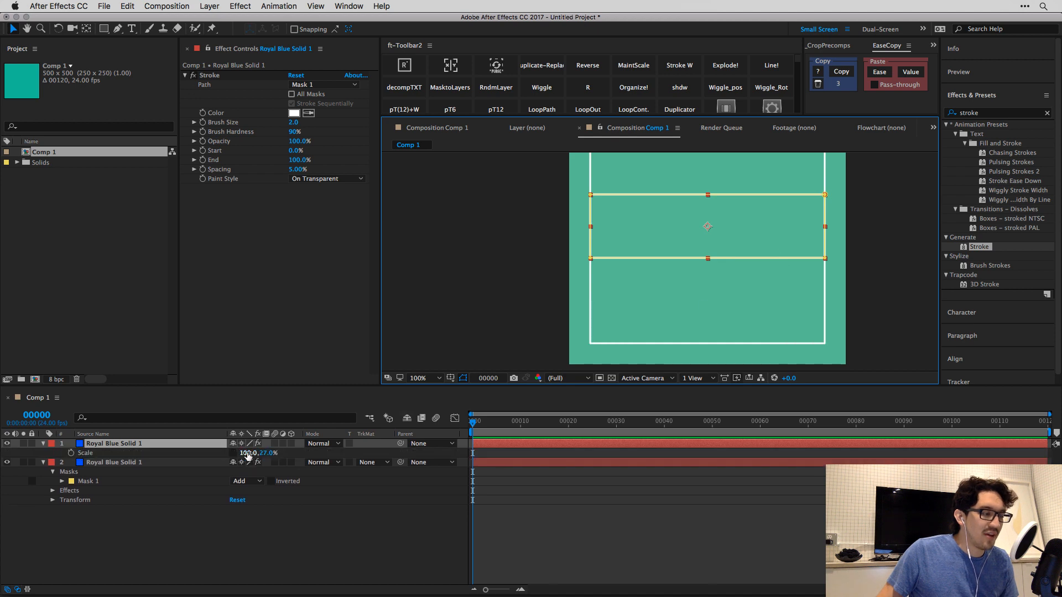
{"action": "mouse_move", "coordinate": [247, 454]}
{"action": "left_mouse_down"}
{"action": "mouse_move", "coordinate": [344, 444]}
{"action": "mouse_move", "coordinate": [249, 444]}
{"action": "left_mouse_up"}
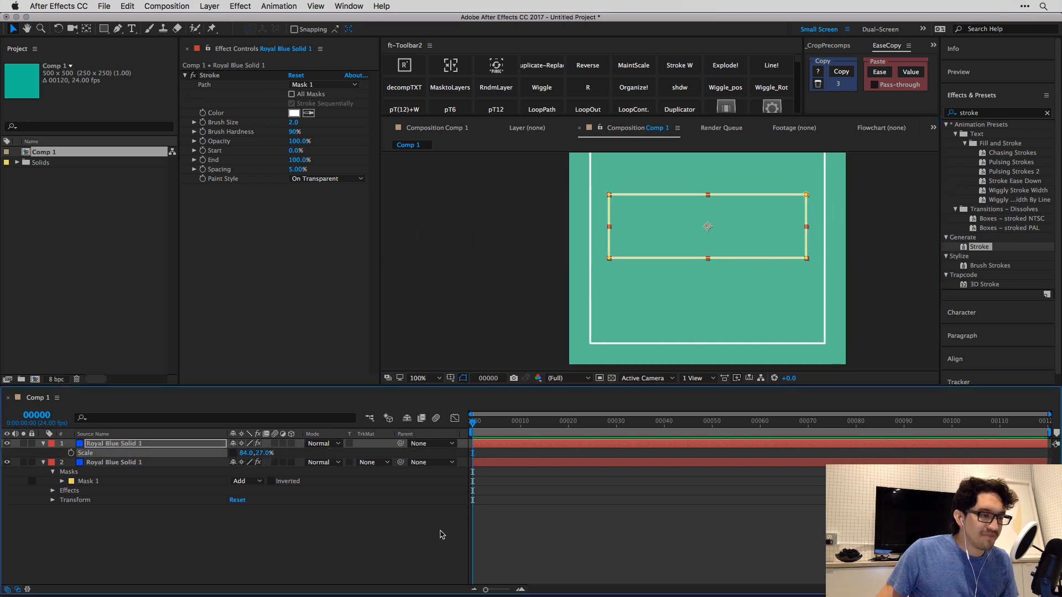
{"action": "left_click", "coordinate": [525, 539]}
{"action": "key", "text": "super+z"}
Make both Royal Blue Solid layers 3D and collapse their revealed properties.
{"action": "key", "text": "super+a"}
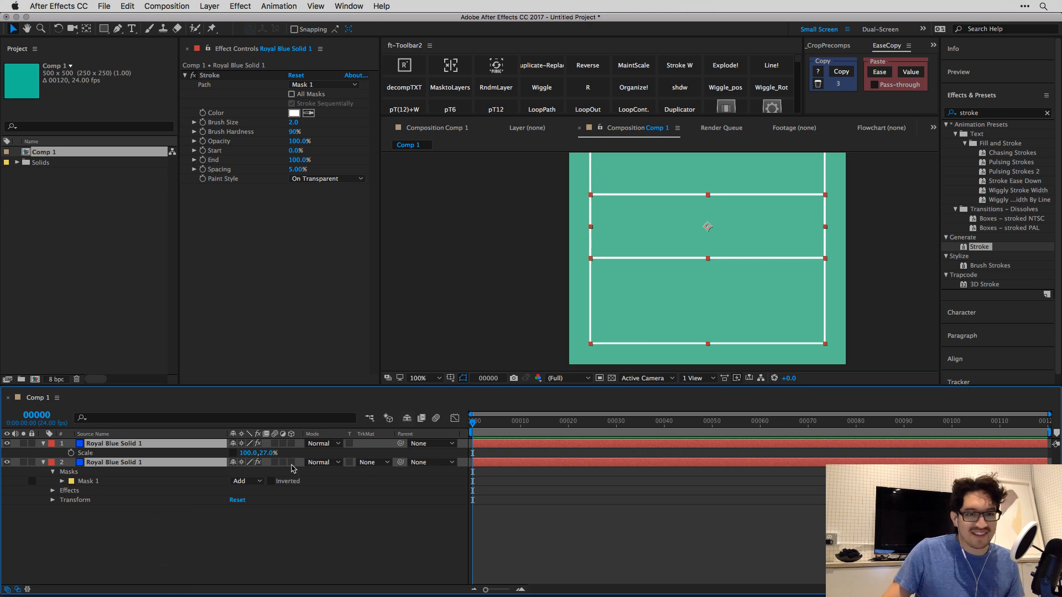
{"action": "left_click", "coordinate": [291, 463]}
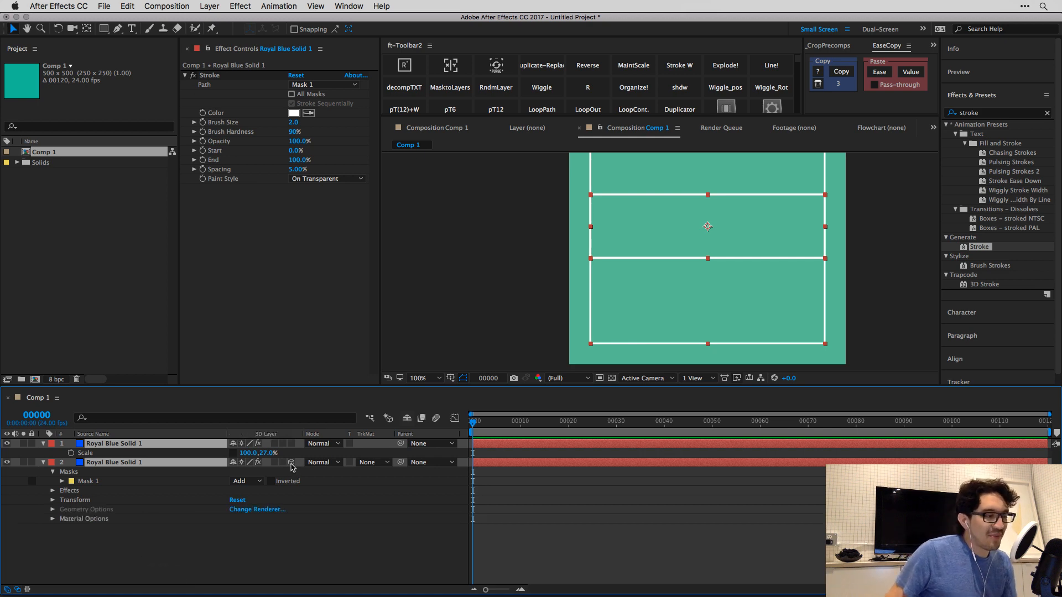
{"action": "key", "text": "super+a"}
{"action": "key", "text": "u"}
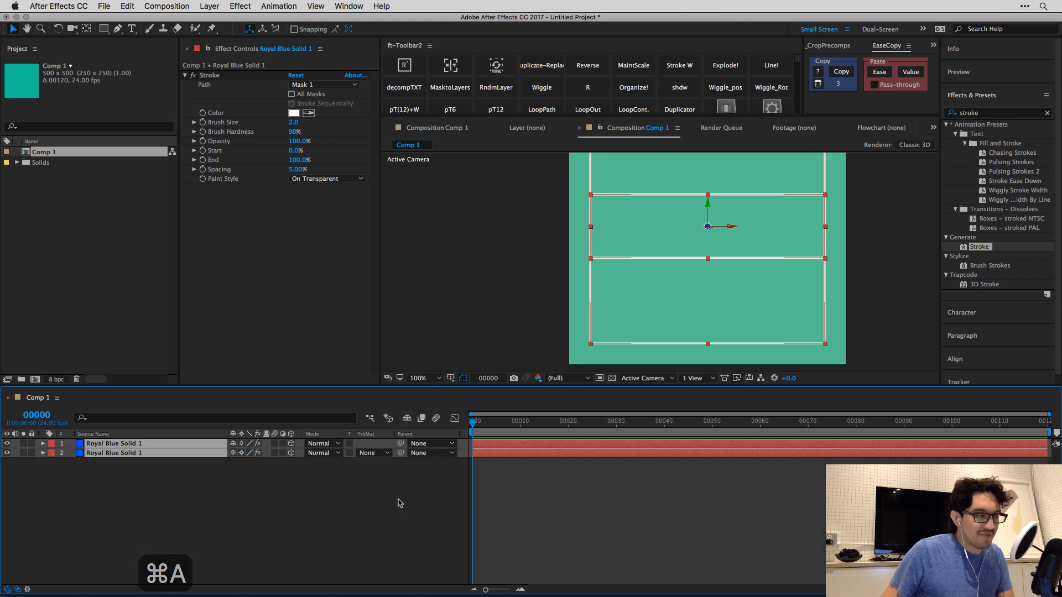
{"action": "left_click", "coordinate": [395, 499]}
{"action": "key", "text": "ctrl+space"}
{"action": "key", "text": "Escape"}
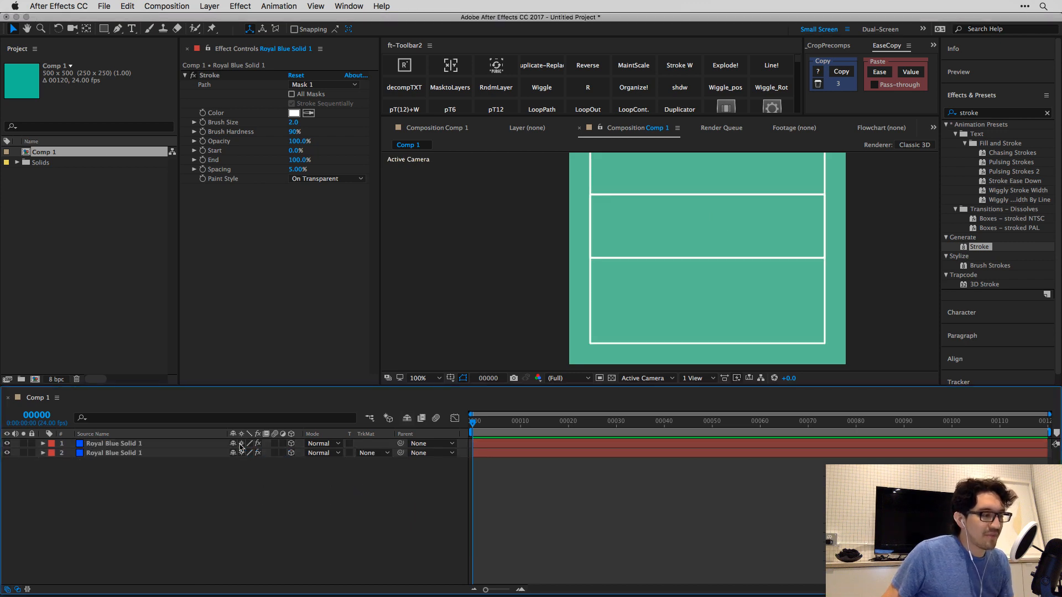
Rename the Comp 1 composition as Boxes_base.
{"action": "left_click", "coordinate": [53, 151]}
{"action": "key", "text": "Return"}
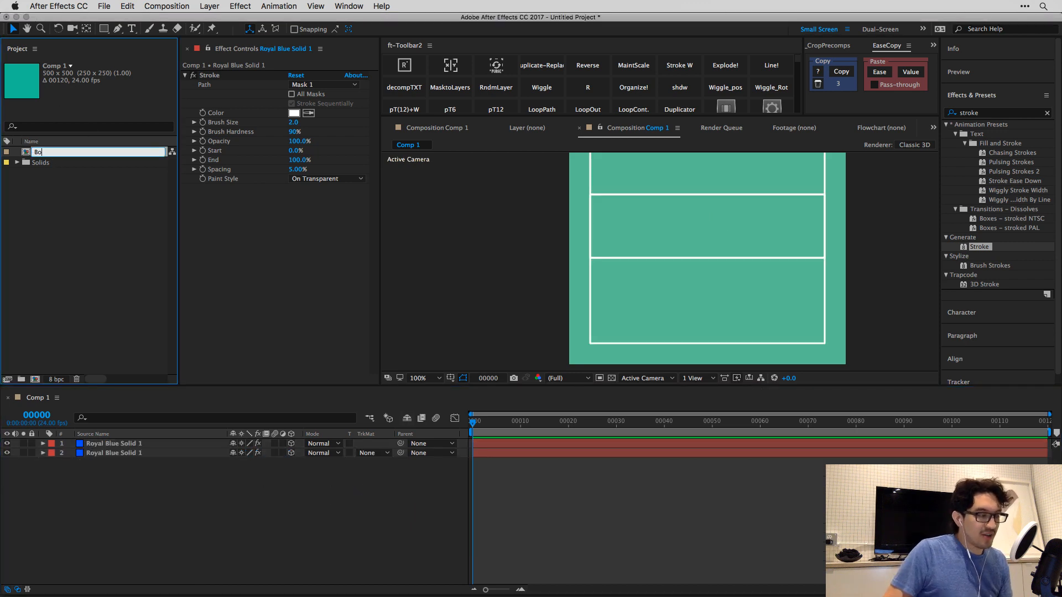
{"action": "type", "text": "Boxes_base"}
{"action": "key", "text": "Return"}
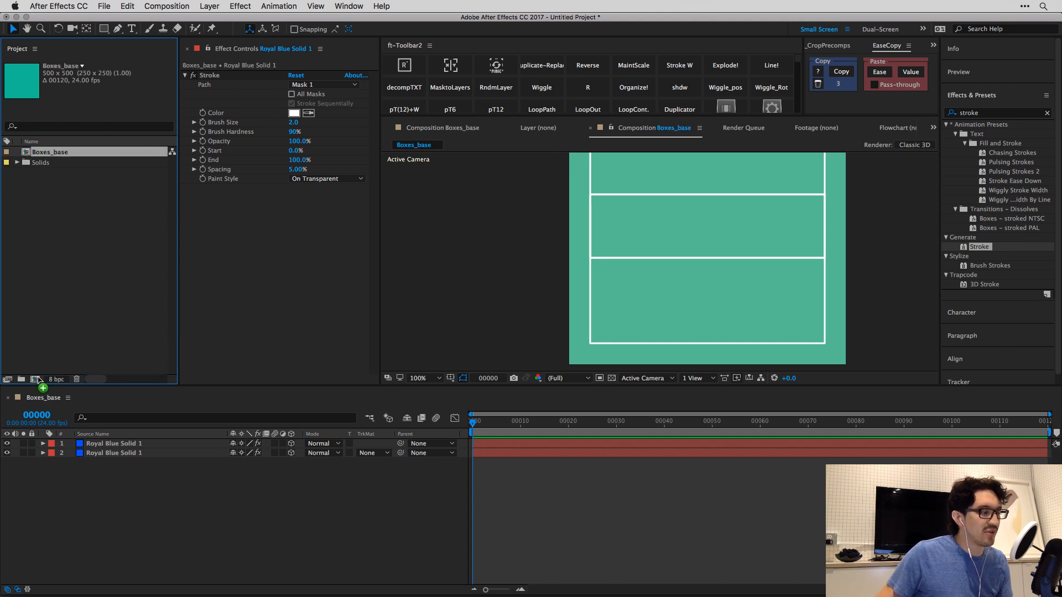
Nest Boxes_base in a new composition and make it a 3D layer with collapsed transformations.
{"action": "left_click_drag", "start_coordinate": [39, 379], "coordinate": [39, 379]}
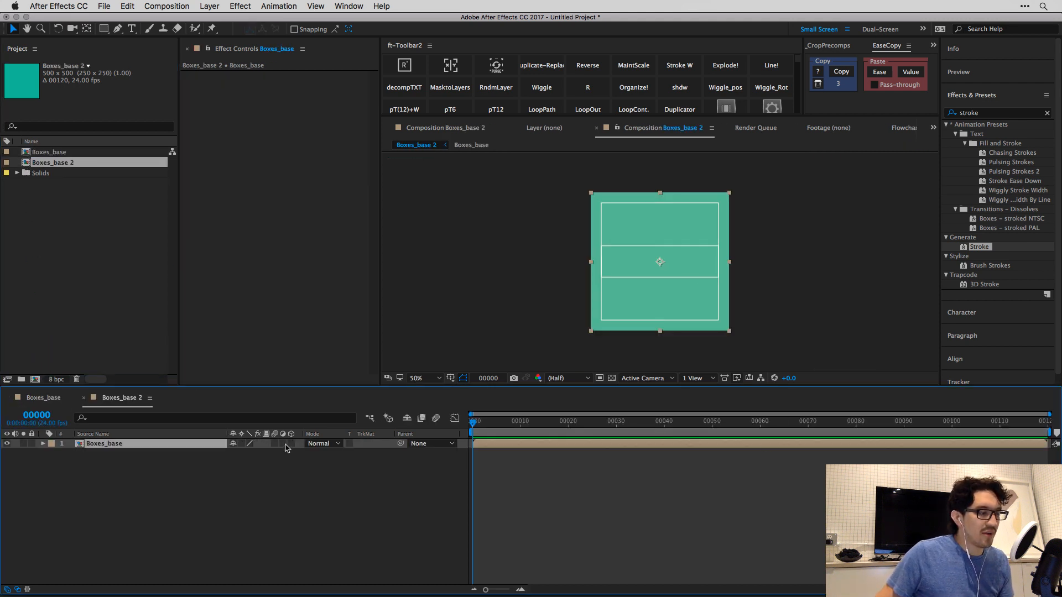
{"action": "left_click", "coordinate": [291, 444]}
{"action": "left_click", "coordinate": [241, 443]}
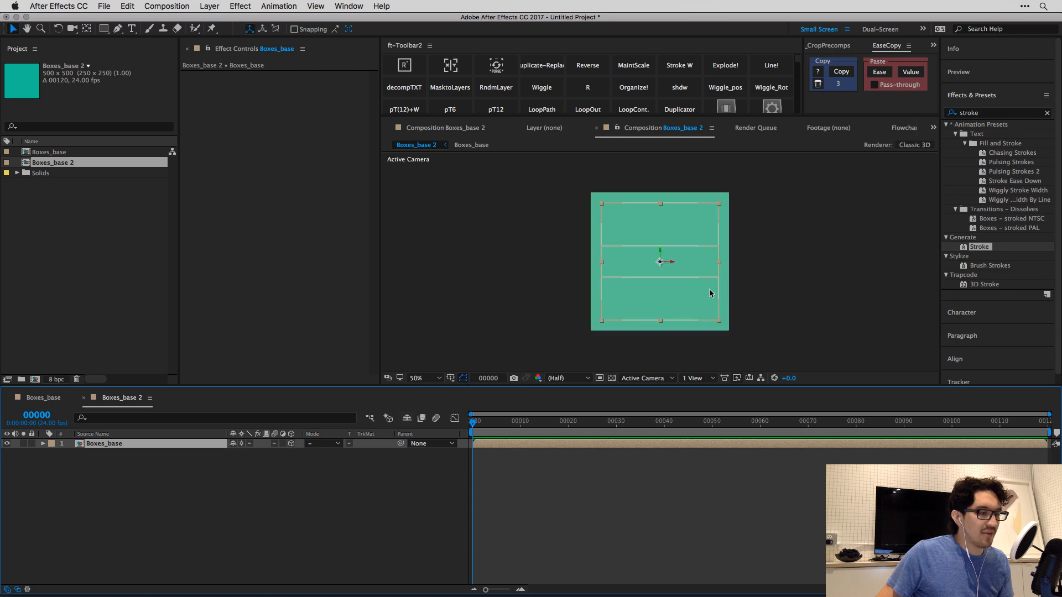
Squeeze the nested Boxes_base layer horizontally into a narrow panel around its centre and duplicate it.
{"action": "key", "text": "slash"}
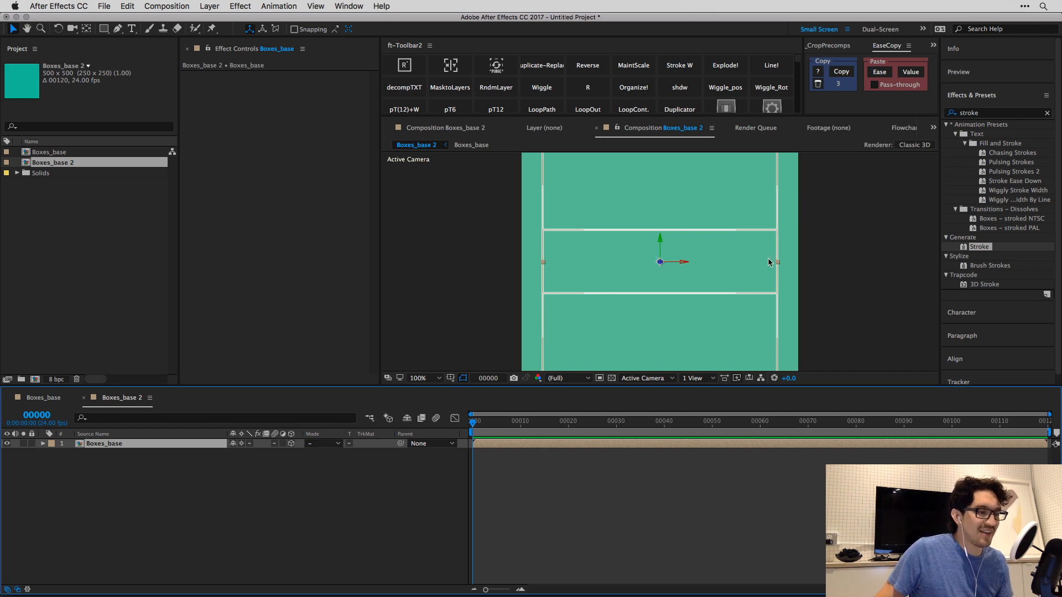
{"action": "left_click_drag", "start_coordinate": [778, 263], "coordinate": [694, 263]}
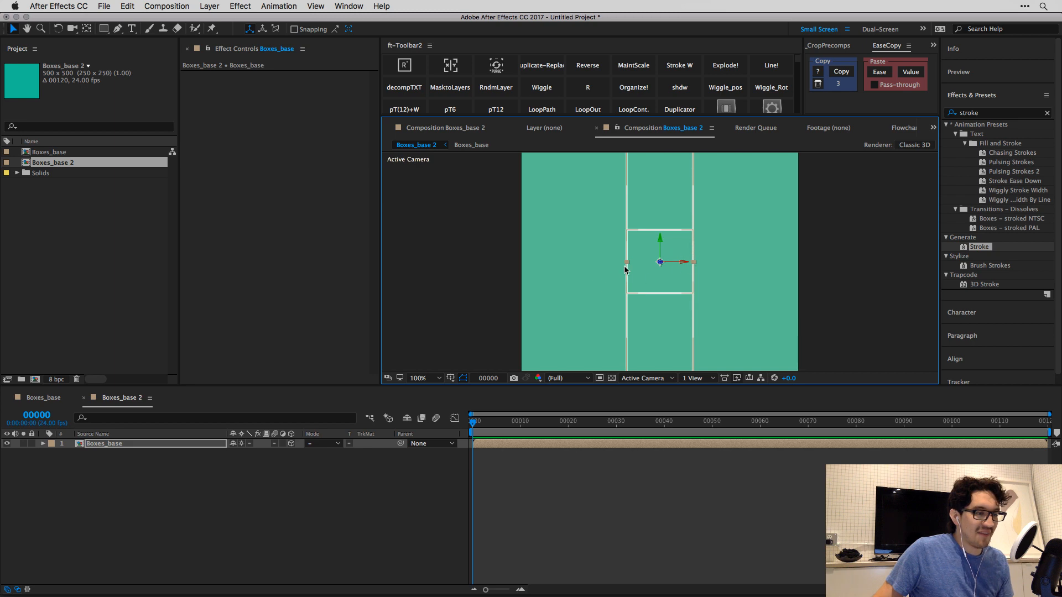
{"action": "key", "text": "super+d"}
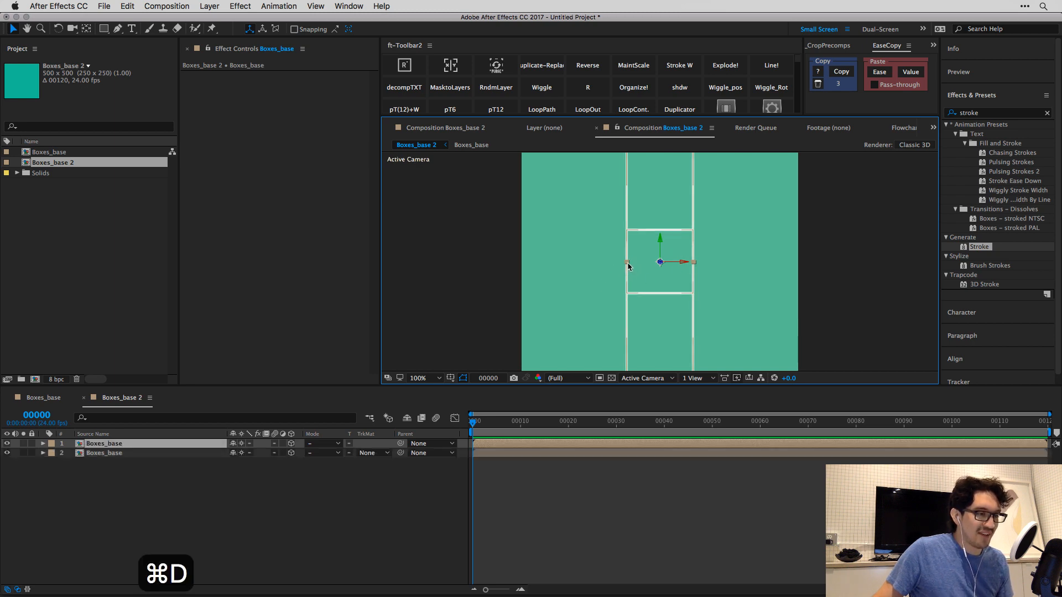
Place the duplicate panel edge to edge on the right of the original and move its anchor point to their shared edge.
{"action": "left_click_drag", "start_coordinate": [628, 266], "coordinate": [390, 267]}
{"action": "key", "text": "super+z"}
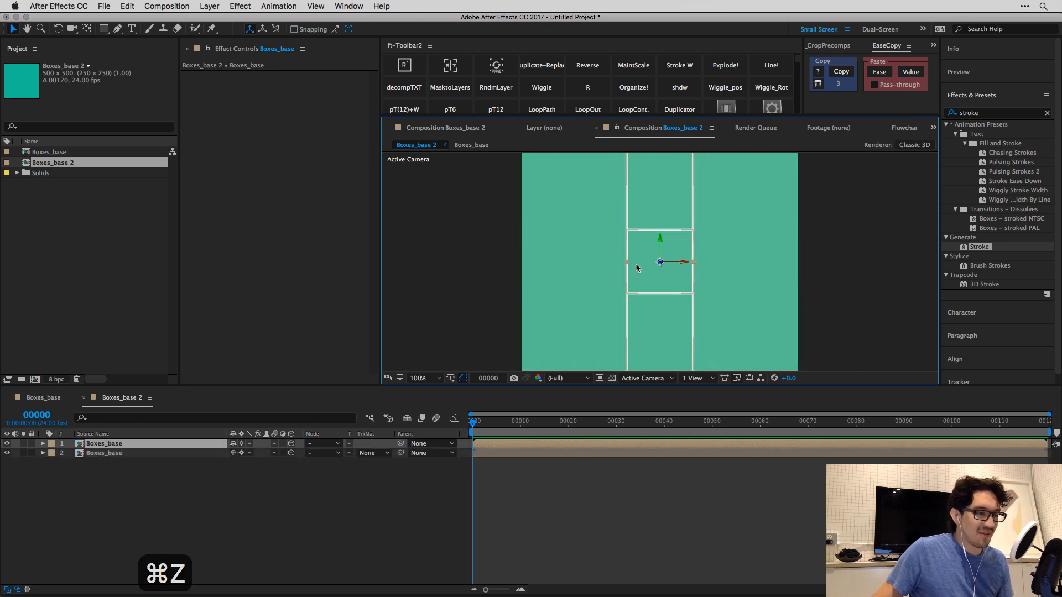
{"action": "left_click_drag", "start_coordinate": [636, 268], "coordinate": [695, 264]}
{"action": "key", "text": "y"}
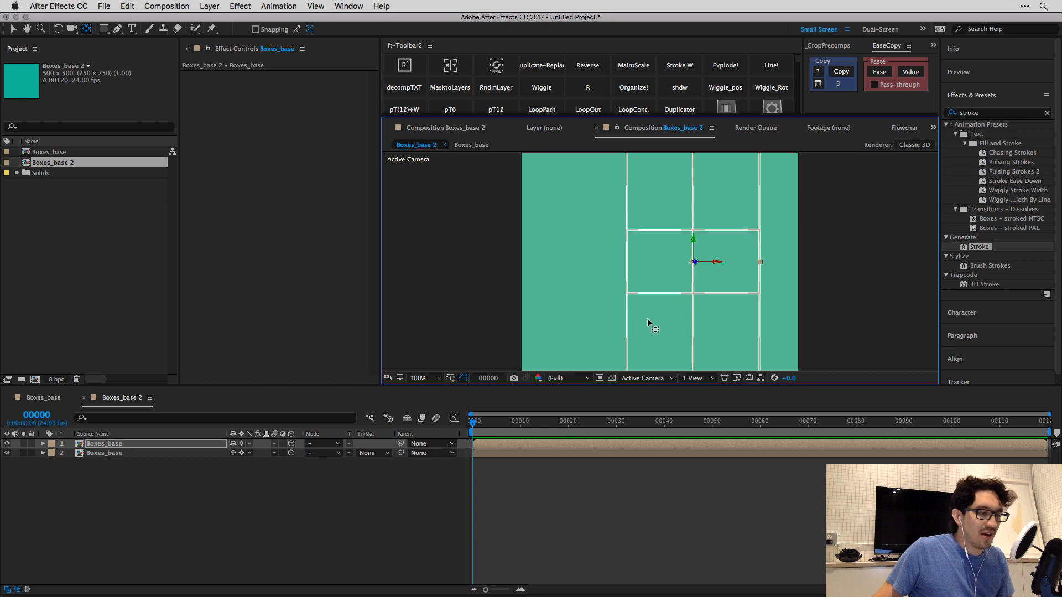
Look at the panels in Custom View 1 and set the duplicate panel's Y Rotation to 50°.
{"action": "left_click", "coordinate": [644, 378]}
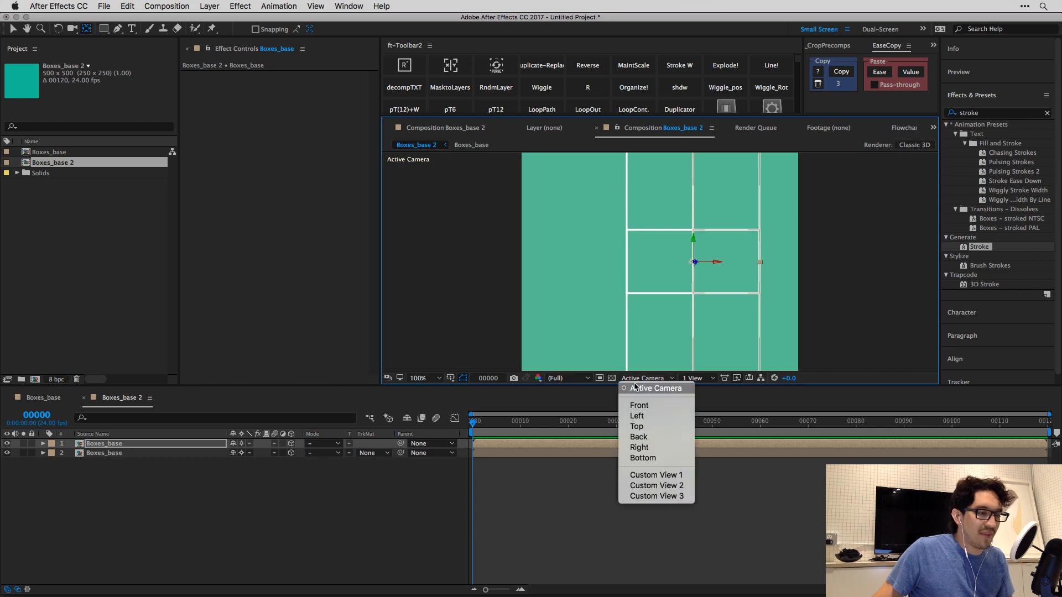
{"action": "left_click", "coordinate": [659, 476]}
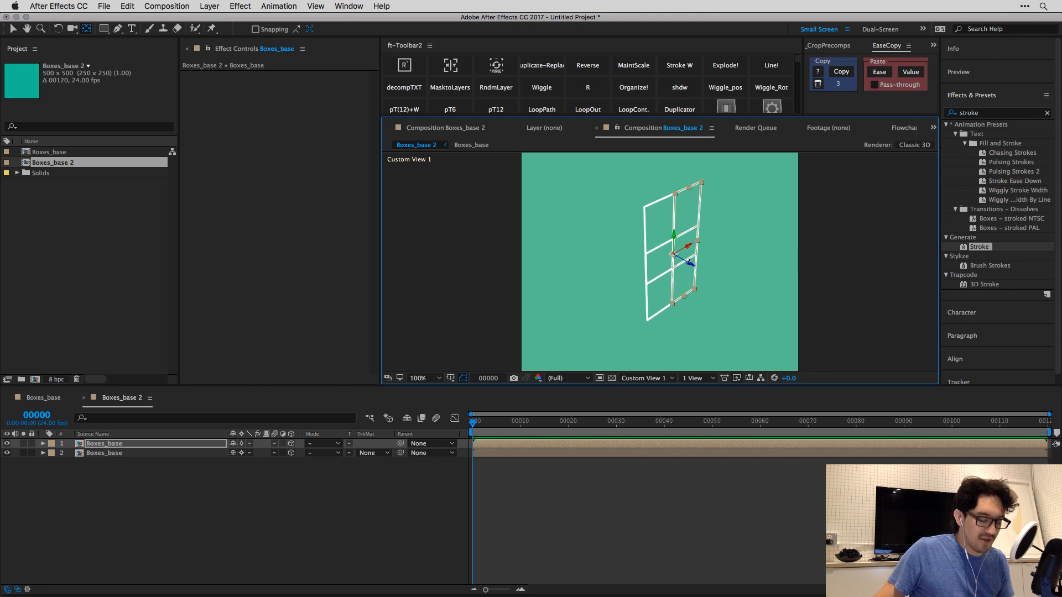
{"action": "key", "text": "c"}
{"action": "left_click_drag", "start_coordinate": [668, 267], "coordinate": [695, 275]}
{"action": "key", "text": "r"}
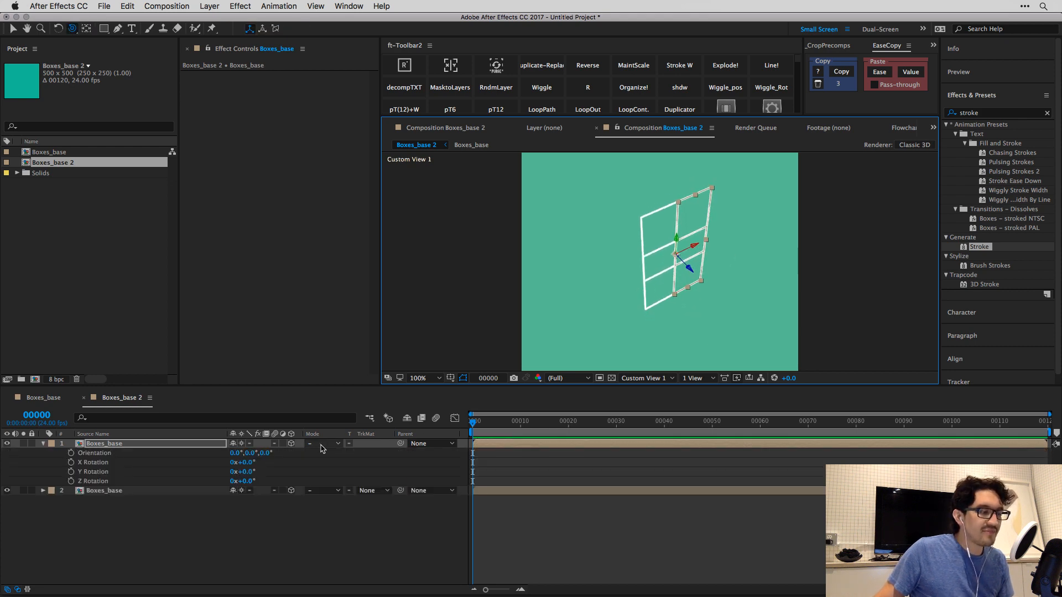
{"action": "left_click_drag", "start_coordinate": [246, 472], "coordinate": [262, 477]}
{"action": "left_click", "coordinate": [248, 472]}
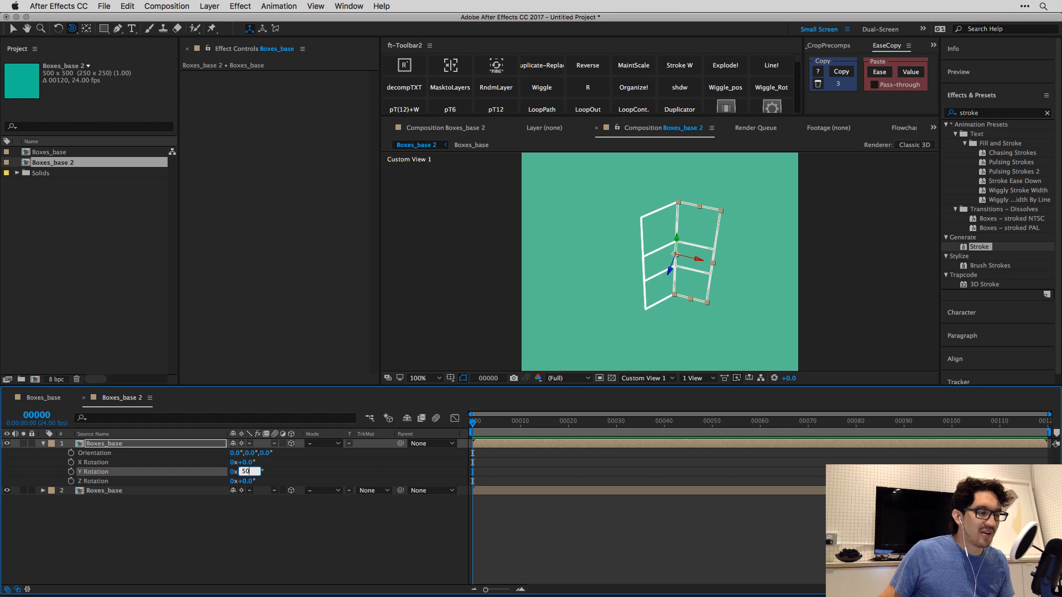
{"action": "type", "text": "50"}
{"action": "key", "text": "Return"}
{"action": "key", "text": "v"}
{"action": "left_click", "coordinate": [761, 362]}
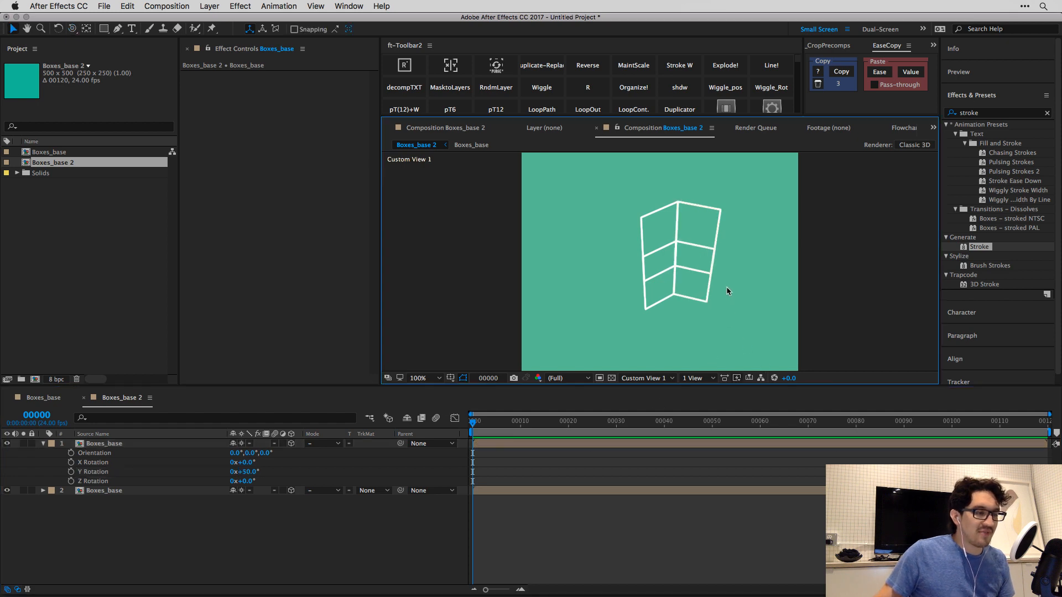
Duplicate the rotated panel, attach the copy at its free edge and set the copy's Y Rotation to 100°.
{"action": "left_click", "coordinate": [691, 269]}
{"action": "key", "text": "super+d"}
{"action": "left_click_drag", "start_coordinate": [682, 259], "coordinate": [720, 270]}
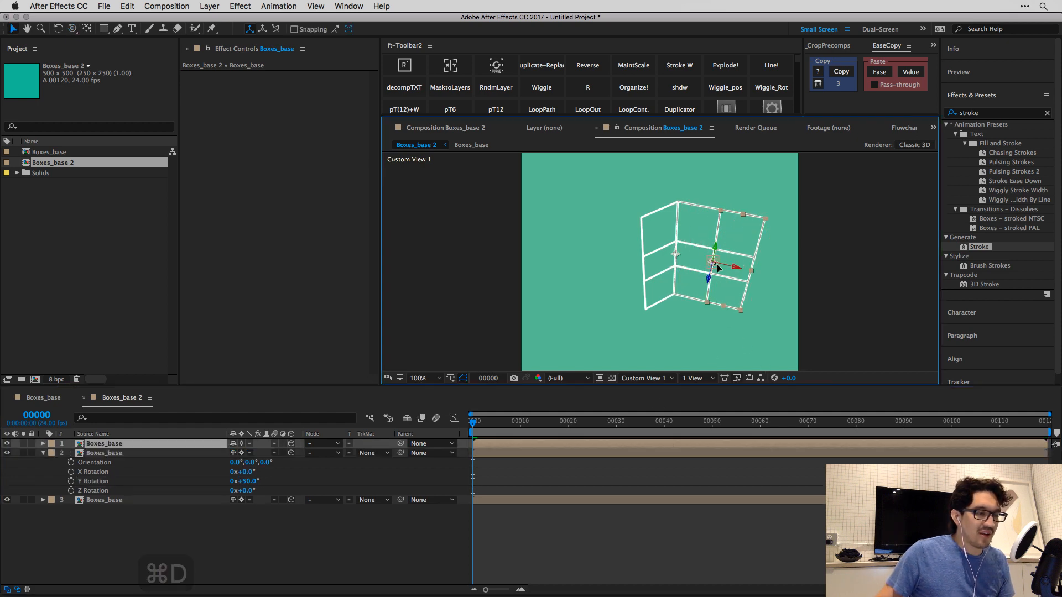
{"action": "key", "text": "r"}
{"action": "mouse_move", "coordinate": [252, 473]}
{"action": "left_mouse_down"}
{"action": "mouse_move", "coordinate": [263, 473]}
{"action": "mouse_move", "coordinate": [253, 471]}
{"action": "left_mouse_up"}
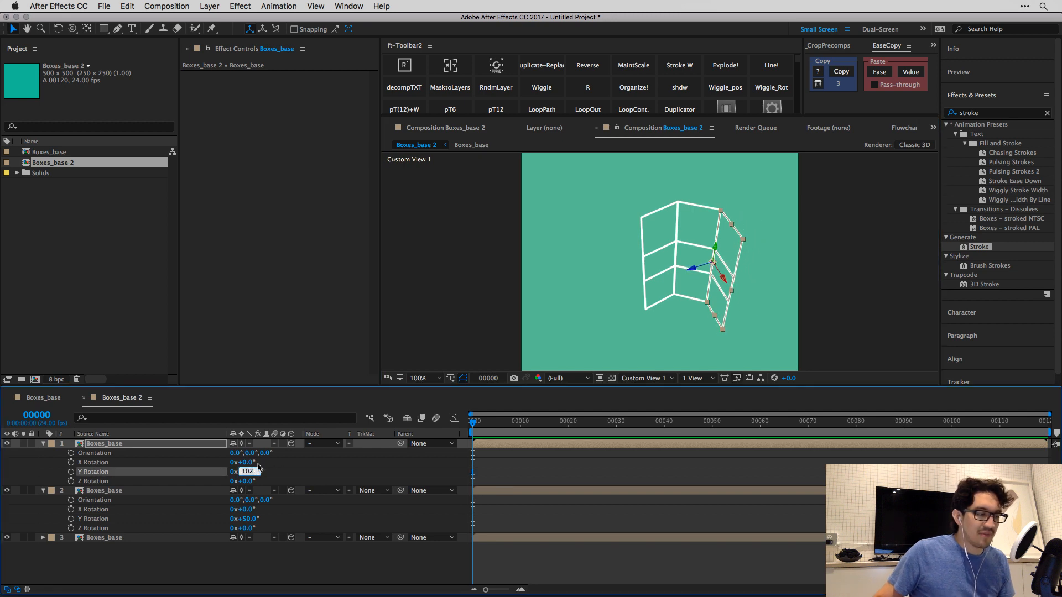
{"action": "type", "text": "50"}
{"action": "key", "text": "Return"}
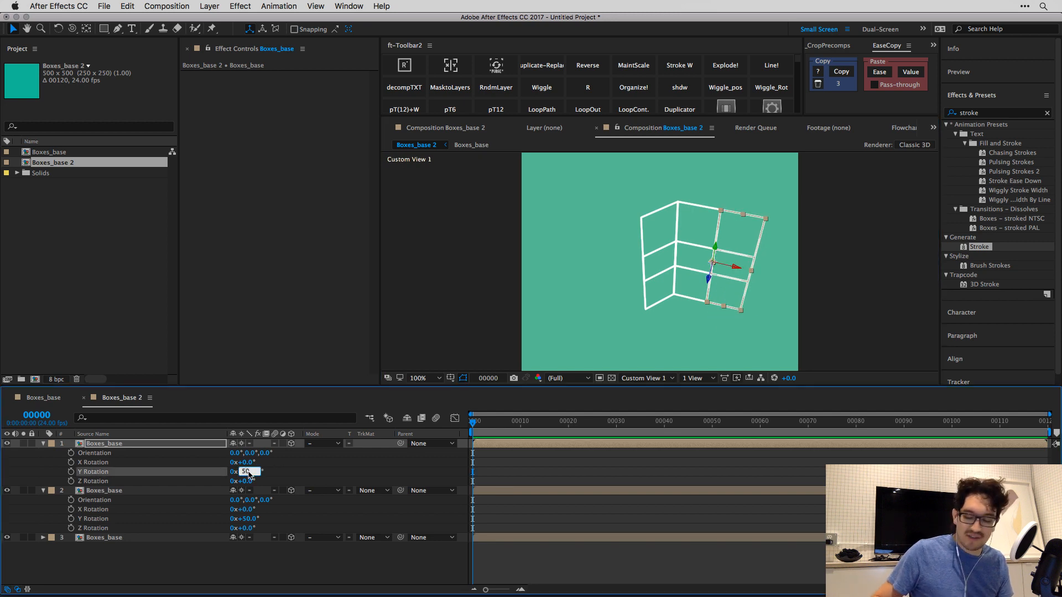
{"action": "type", "text": "+50"}
{"action": "key", "text": "Return"}
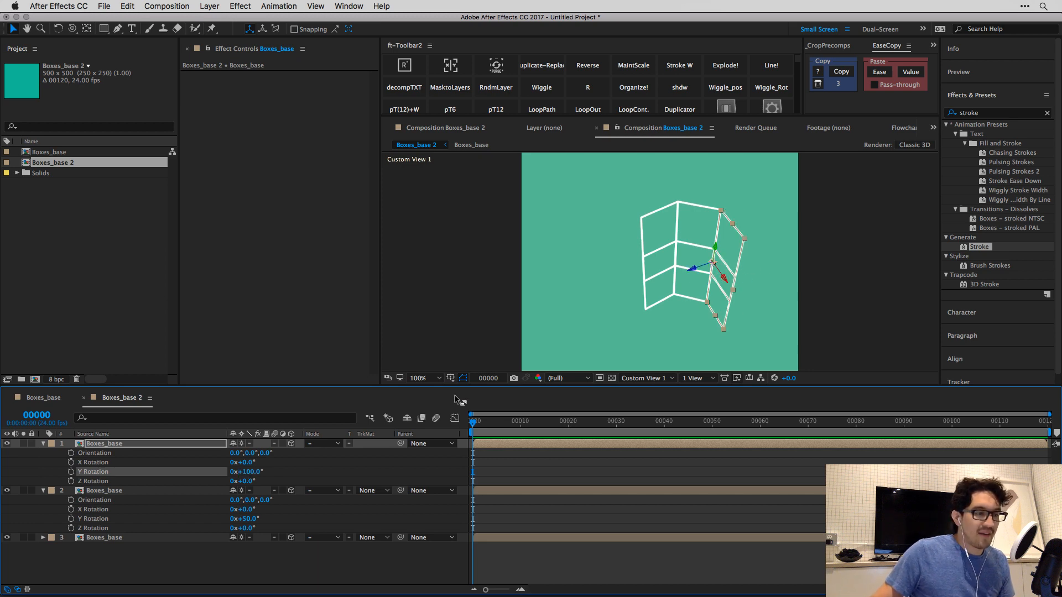
{"action": "left_click", "coordinate": [752, 325]}
Add a fourth panel by duplicating the third, joining it at the free edge and setting its Y Rotation to 150°.
{"action": "left_click", "coordinate": [719, 297]}
{"action": "key", "text": "super+d"}
{"action": "left_click_drag", "start_coordinate": [714, 274], "coordinate": [731, 297]}
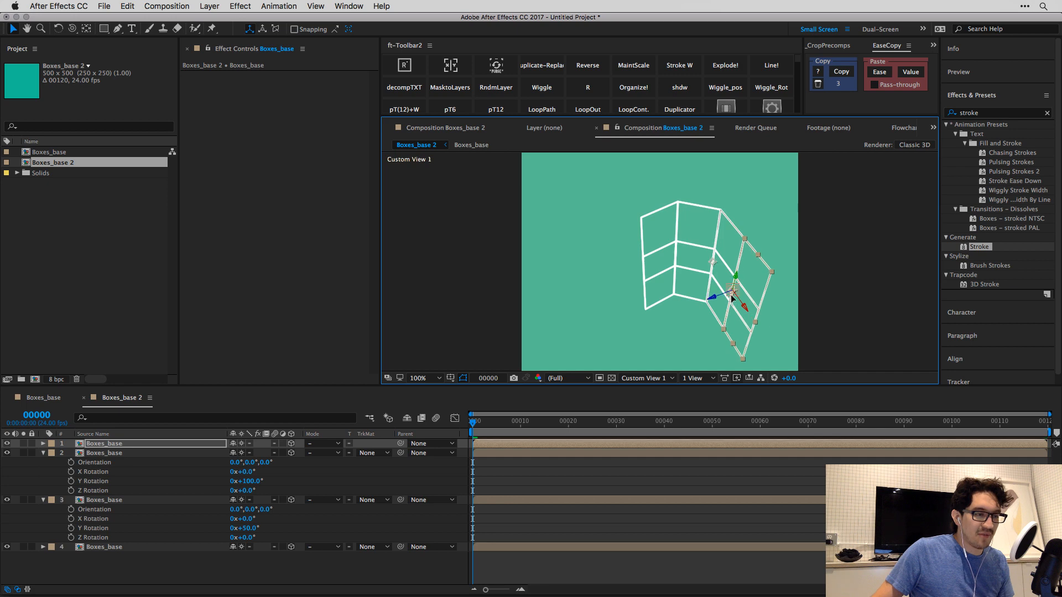
{"action": "key", "text": "r"}
{"action": "left_click", "coordinate": [256, 471]}
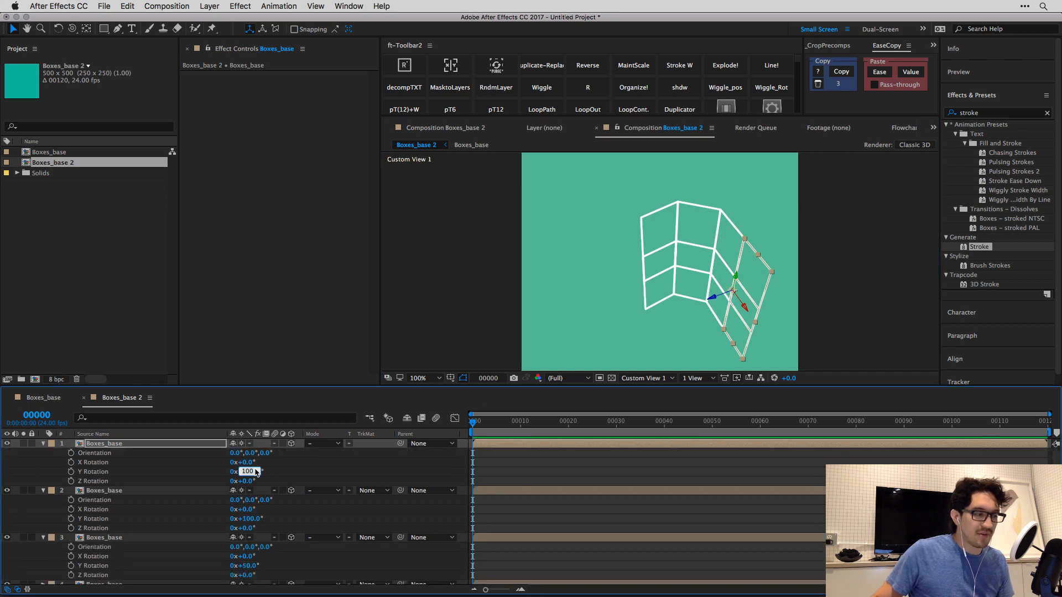
{"action": "type", "text": "150"}
{"action": "key", "text": "Return"}
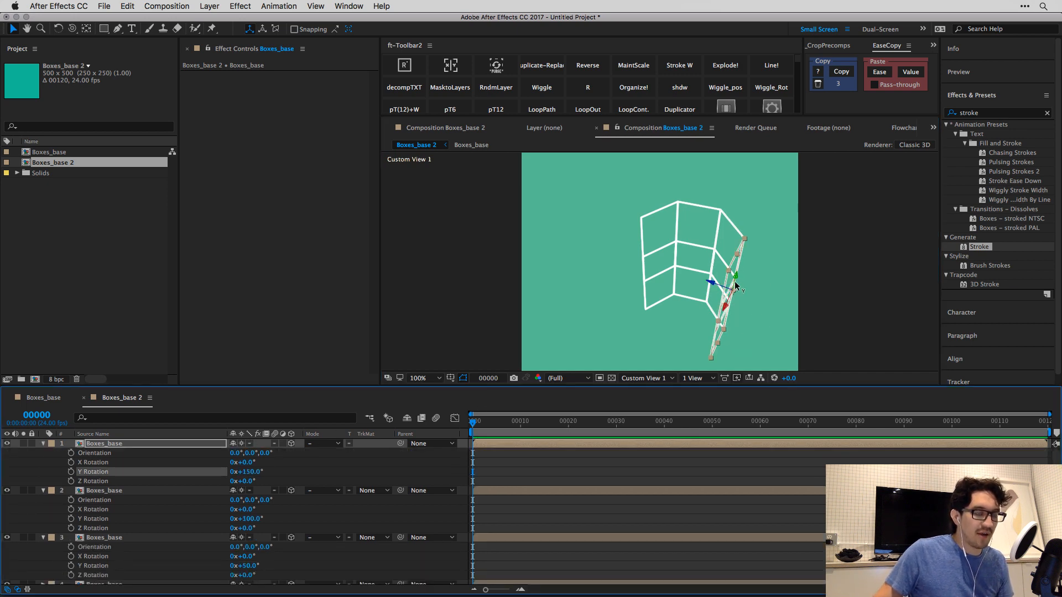
Return the composition to the Active Camera view and collapse the rotation properties of all four Boxes_base layers.
{"action": "left_click_drag", "start_coordinate": [736, 285], "coordinate": [681, 319]}
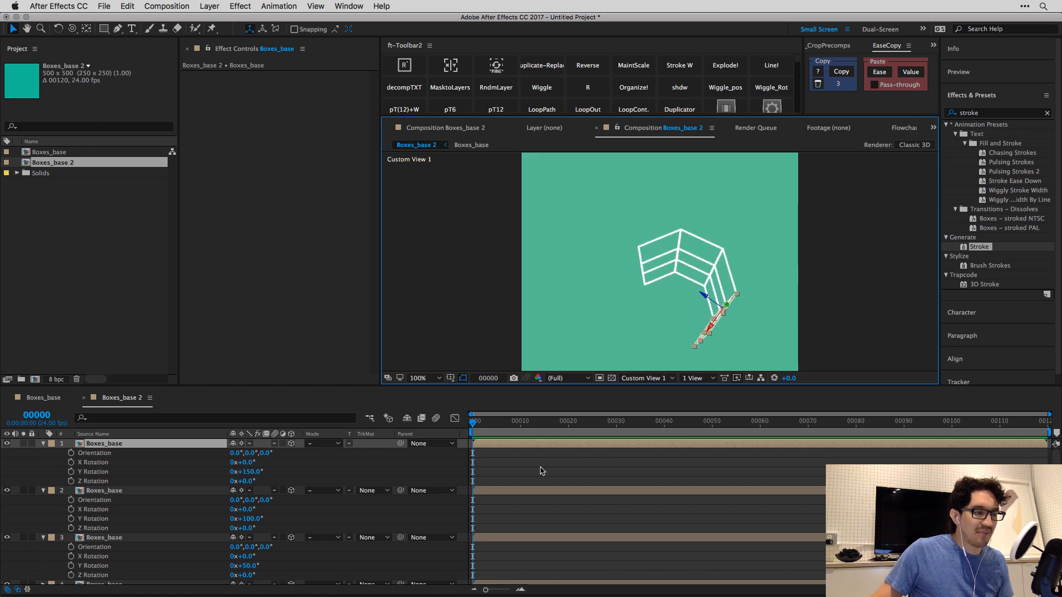
{"action": "key", "text": "c"}
{"action": "key", "text": "Tab"}
{"action": "left_click", "coordinate": [644, 378]}
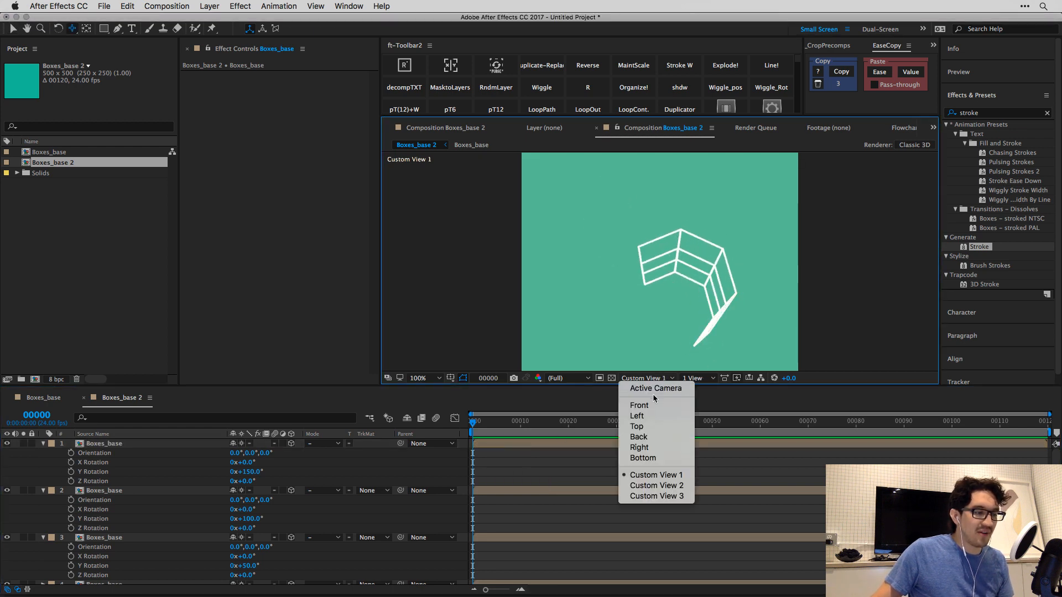
{"action": "left_click", "coordinate": [652, 389]}
{"action": "left_click", "coordinate": [666, 439]}
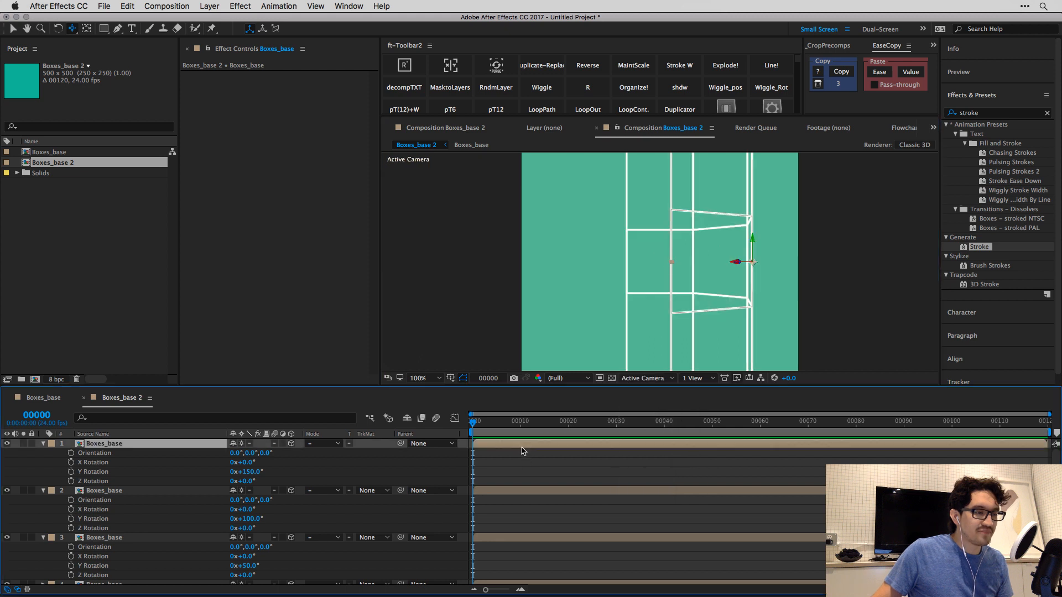
{"action": "key", "text": "cmd+a"}
{"action": "key", "text": "r"}
{"action": "left_click", "coordinate": [512, 481]}
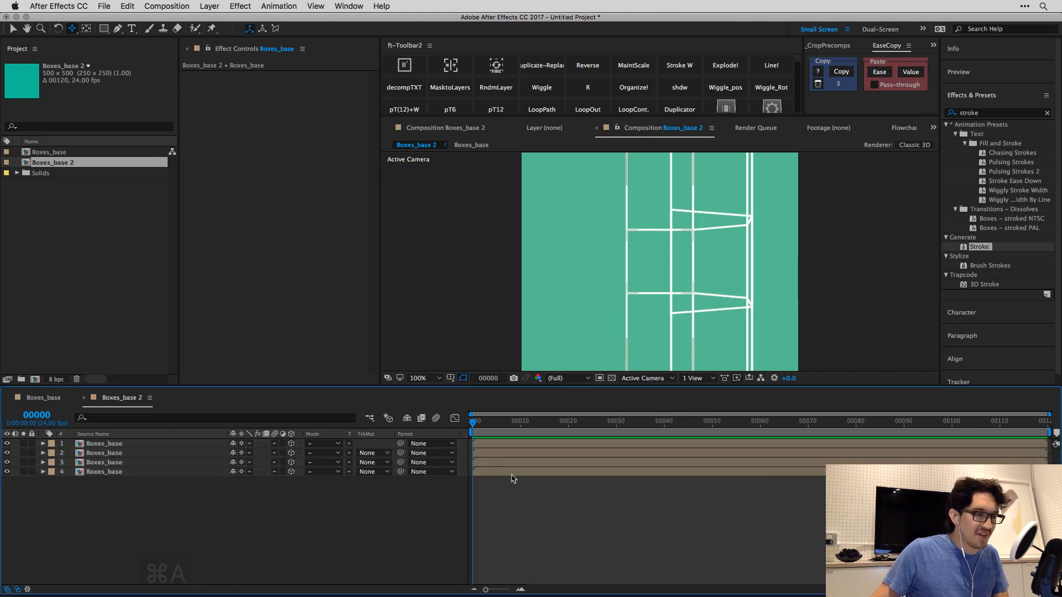
Pre-compose all four Boxes_base layers into Big_lines and make the resulting layer 3D.
{"action": "left_click", "coordinate": [509, 473]}
{"action": "key", "text": "cmd+a"}
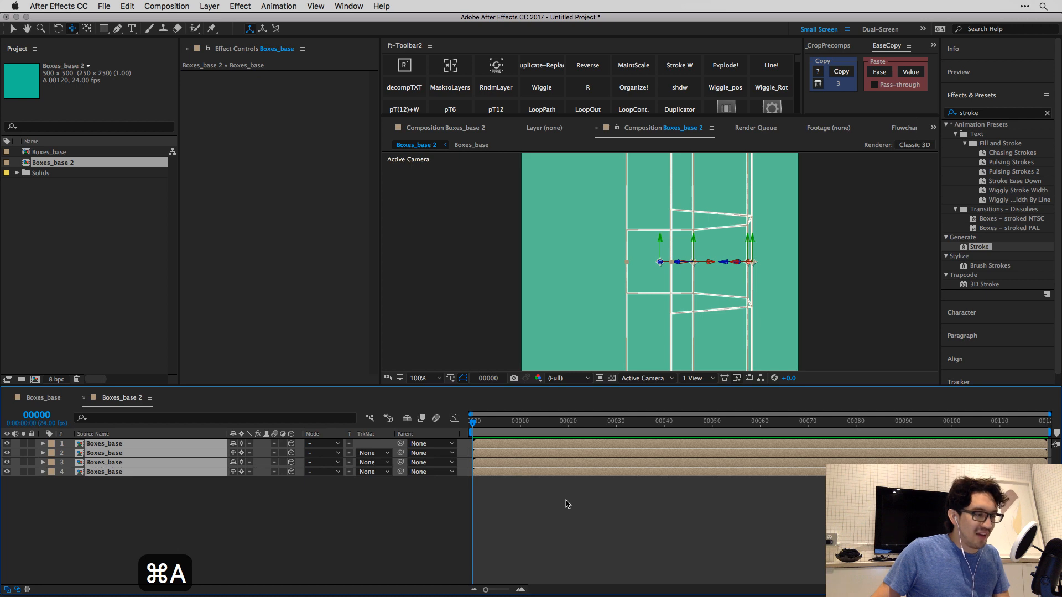
{"action": "key", "text": "shift+super+c"}
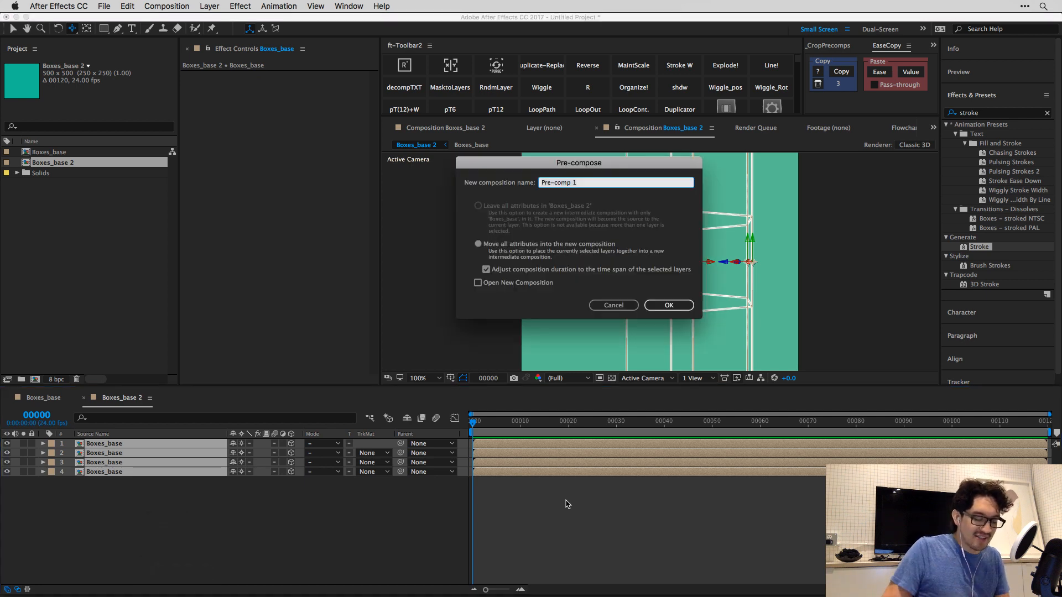
{"action": "type", "text": "Big_lines"}
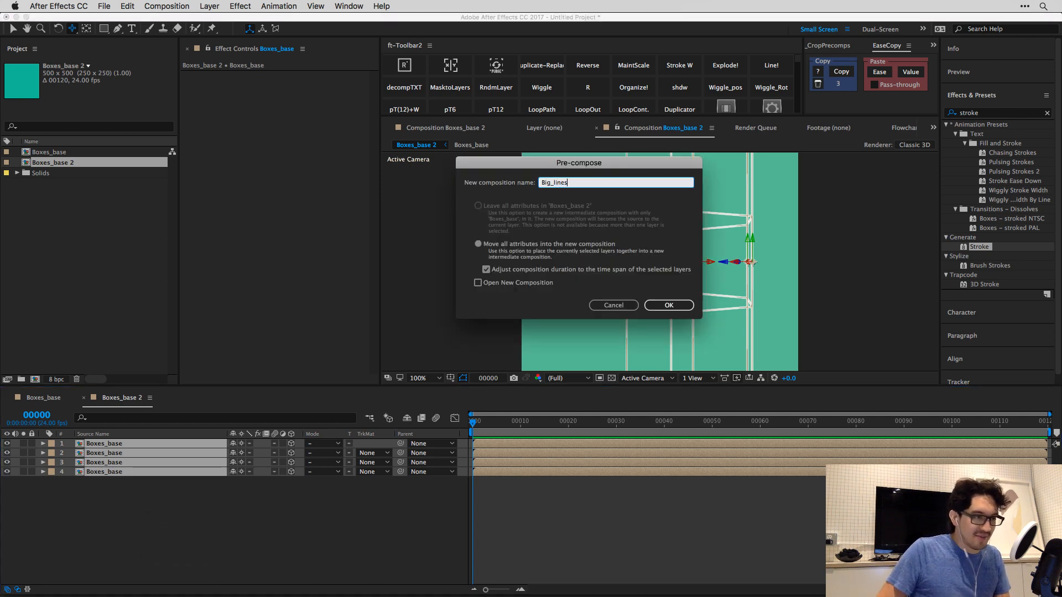
{"action": "key", "text": "Return"}
{"action": "left_click", "coordinate": [291, 443]}
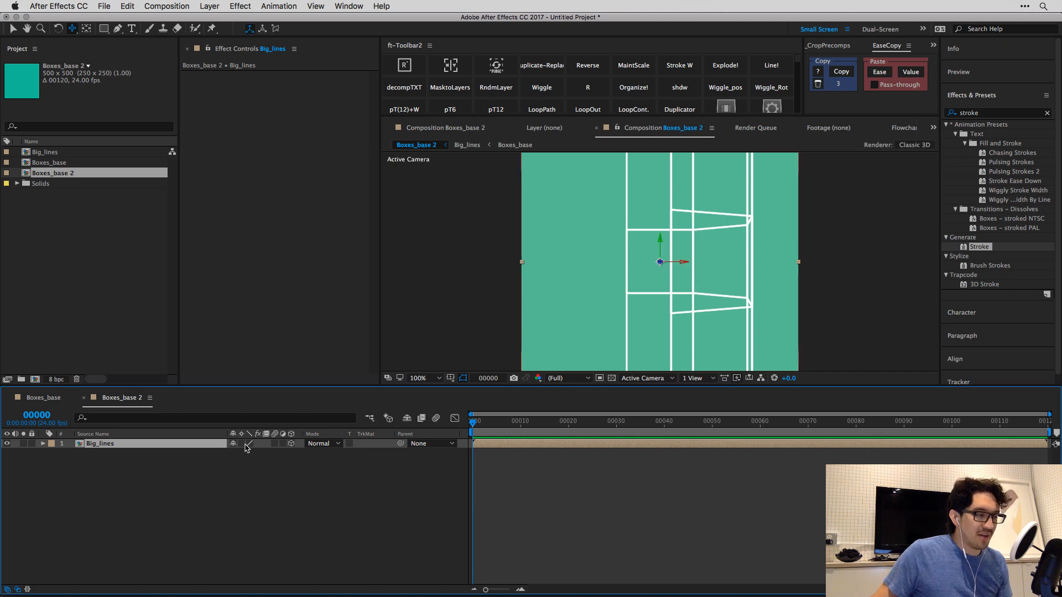
Collapse transformations on the Big_lines layer and set its X Rotation to 92°.
{"action": "left_click", "coordinate": [241, 444]}
{"action": "key", "text": "r"}
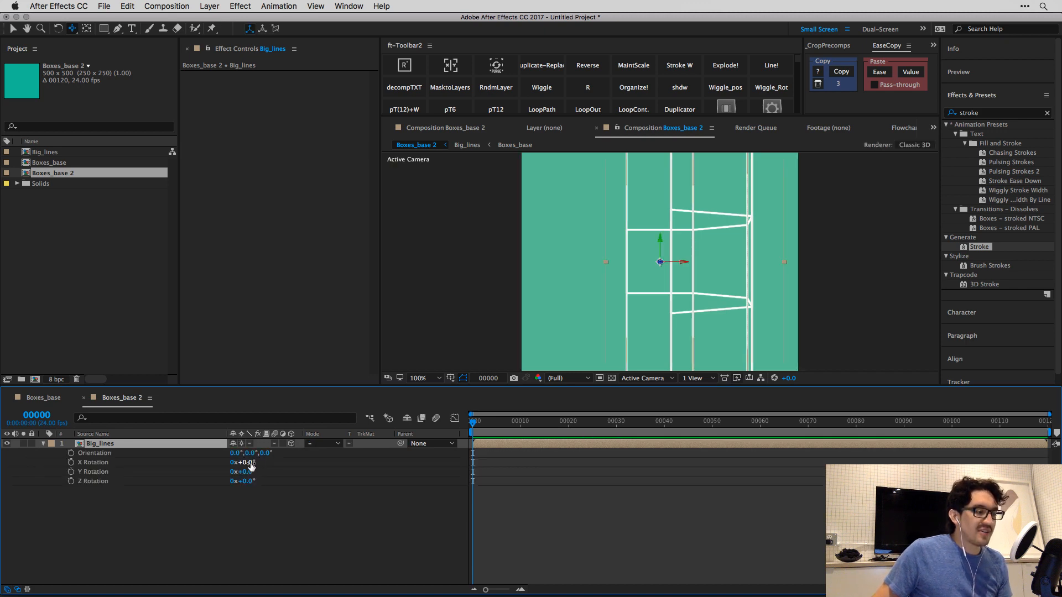
{"action": "left_click_drag", "start_coordinate": [251, 466], "coordinate": [691, 195]}
{"action": "key", "text": "v"}
{"action": "key", "text": "space"}
{"action": "mouse_move", "coordinate": [704, 260]}
{"action": "left_mouse_down"}
{"action": "mouse_move", "coordinate": [708, 302]}
{"action": "mouse_move", "coordinate": [700, 262]}
{"action": "left_mouse_up"}
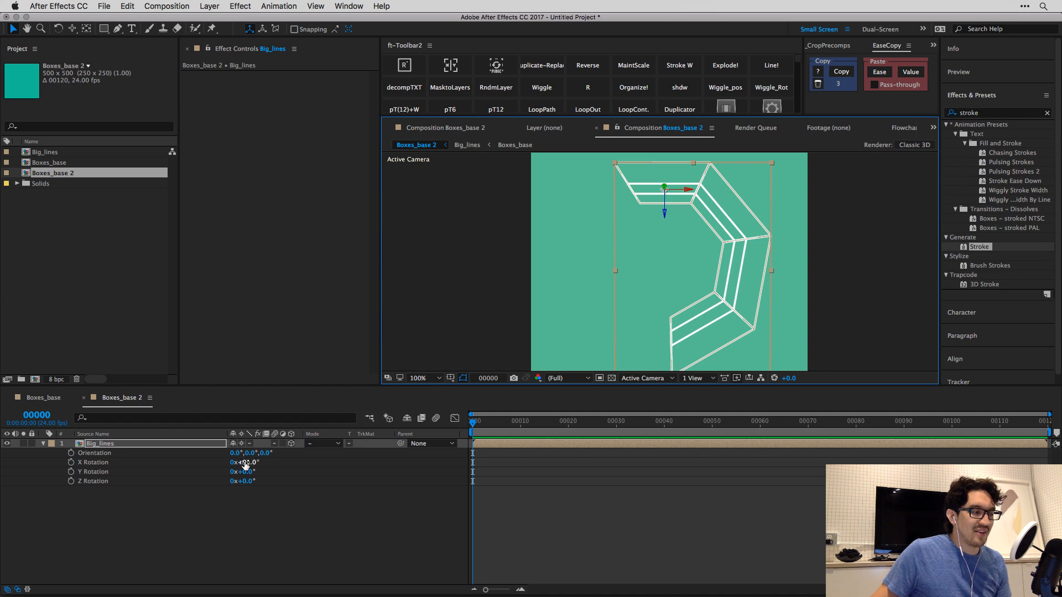
{"action": "left_click_drag", "start_coordinate": [245, 465], "coordinate": [462, 378]}
{"action": "key", "text": "super+z"}
Stretch the Big_lines layer by setting its Y Scale to 262%, and inspect the stroke thickness up close.
{"action": "key", "text": "s"}
{"action": "key", "text": "super+z"}
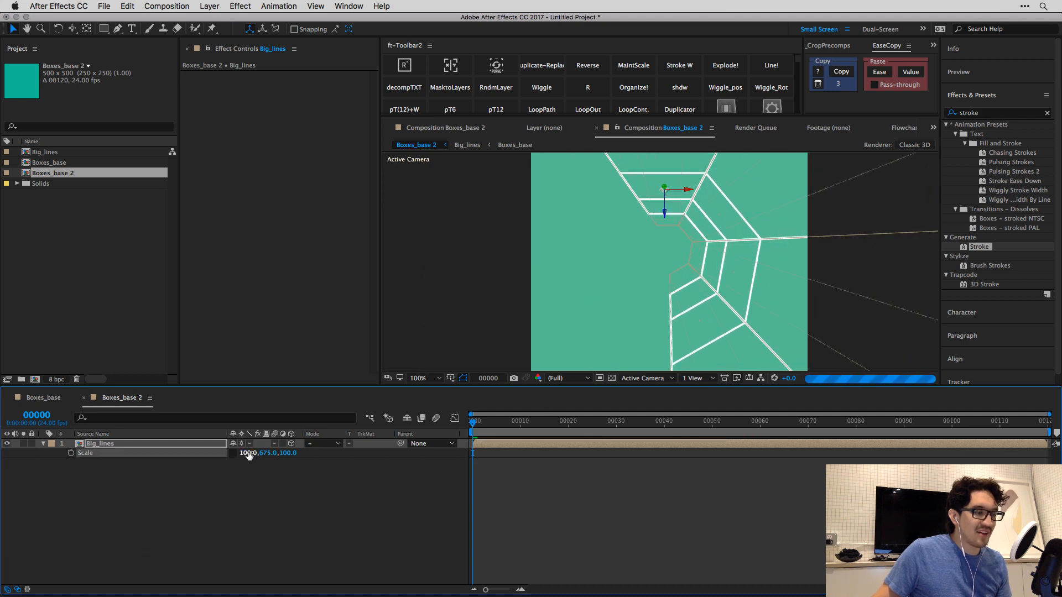
{"action": "left_click_drag", "start_coordinate": [265, 455], "coordinate": [84, 482]}
{"action": "scroll", "coordinate": [800, 281], "scroll_direction": "down", "scroll_amount": 10}
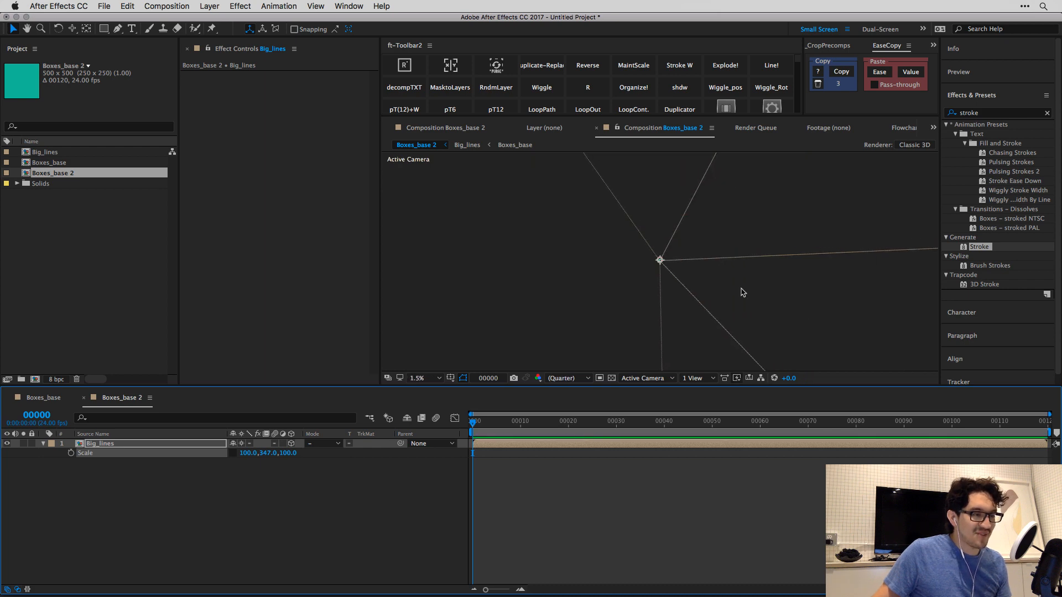
{"action": "scroll", "coordinate": [685, 290], "scroll_direction": "up", "scroll_amount": 8}
{"action": "scroll", "coordinate": [685, 290], "scroll_direction": "up", "scroll_amount": 2}
{"action": "scroll", "coordinate": [684, 290], "scroll_direction": "down", "scroll_amount": 2}
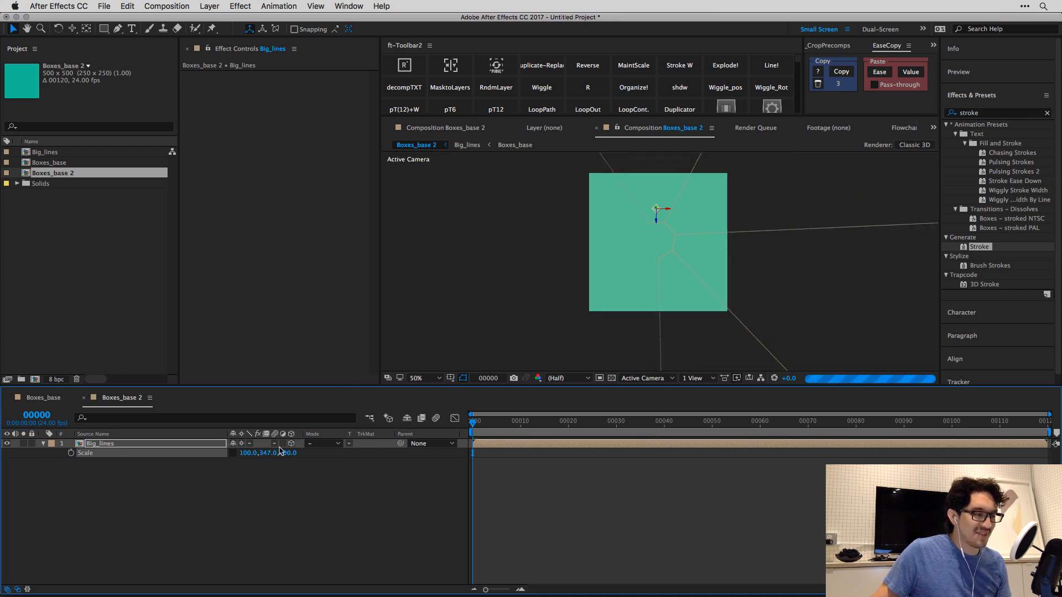
{"action": "left_click_drag", "start_coordinate": [293, 471], "coordinate": [249, 476]}
{"action": "scroll", "coordinate": [768, 239], "scroll_direction": "up", "scroll_amount": 2}
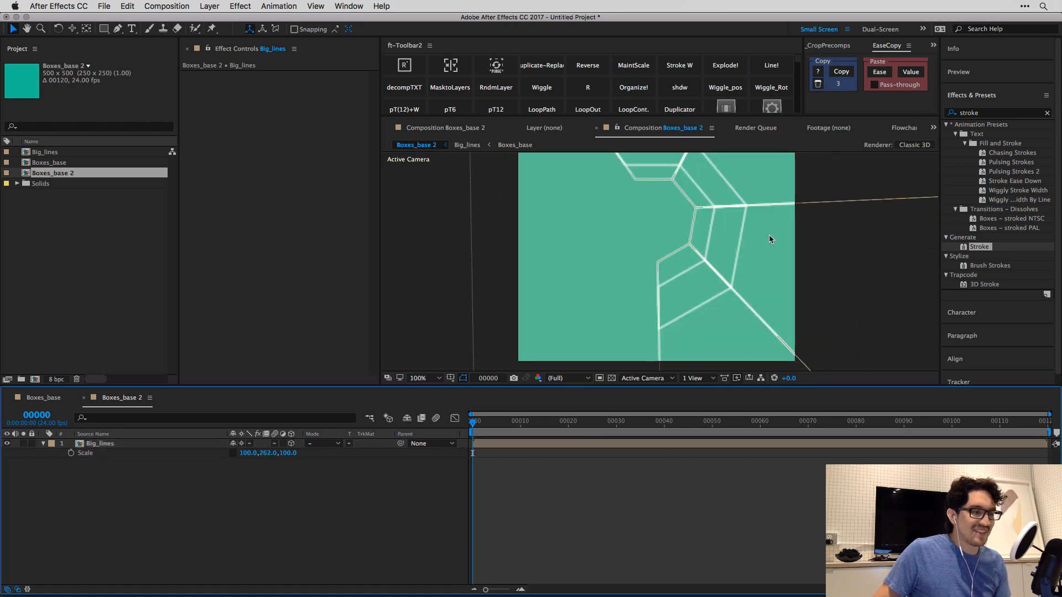
{"action": "scroll", "coordinate": [713, 247], "scroll_direction": "up", "scroll_amount": 2}
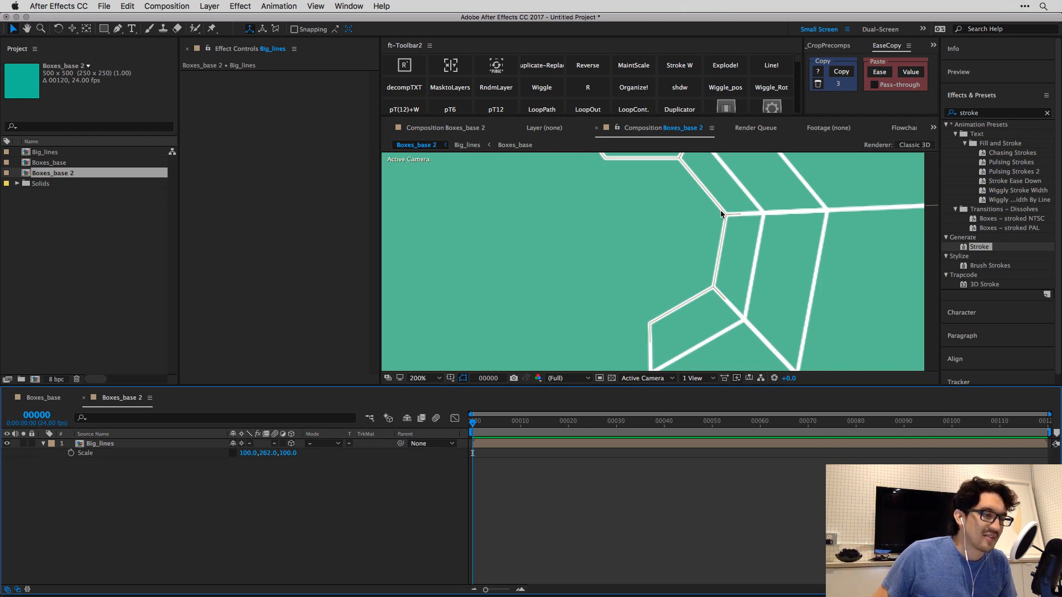
Try a different X Rotation on the Big_lines layer and undo the change.
{"action": "scroll", "coordinate": [763, 252], "scroll_direction": "down", "scroll_amount": 3}
{"action": "left_click", "coordinate": [773, 318]}
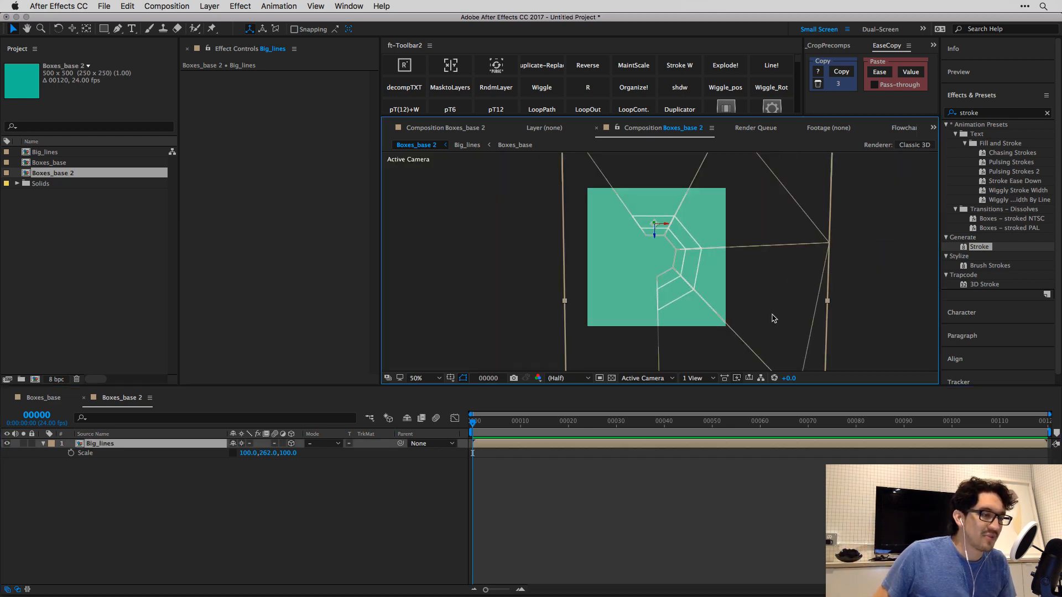
{"action": "key", "text": "r"}
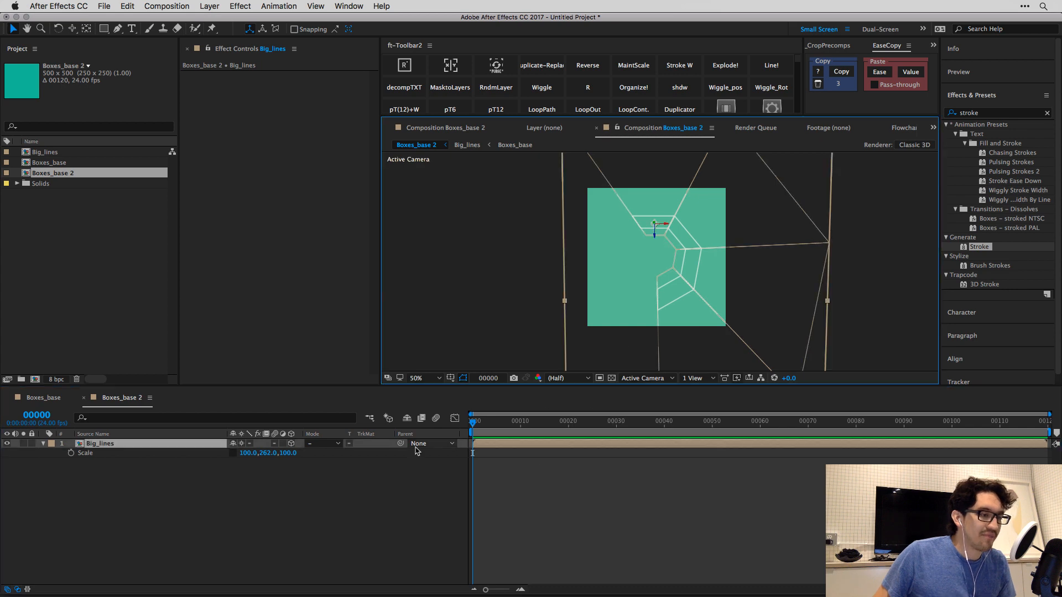
{"action": "mouse_move", "coordinate": [242, 466]}
{"action": "left_mouse_down"}
{"action": "mouse_move", "coordinate": [233, 466]}
{"action": "mouse_move", "coordinate": [246, 471]}
{"action": "left_mouse_up"}
{"action": "key", "text": "super+z"}
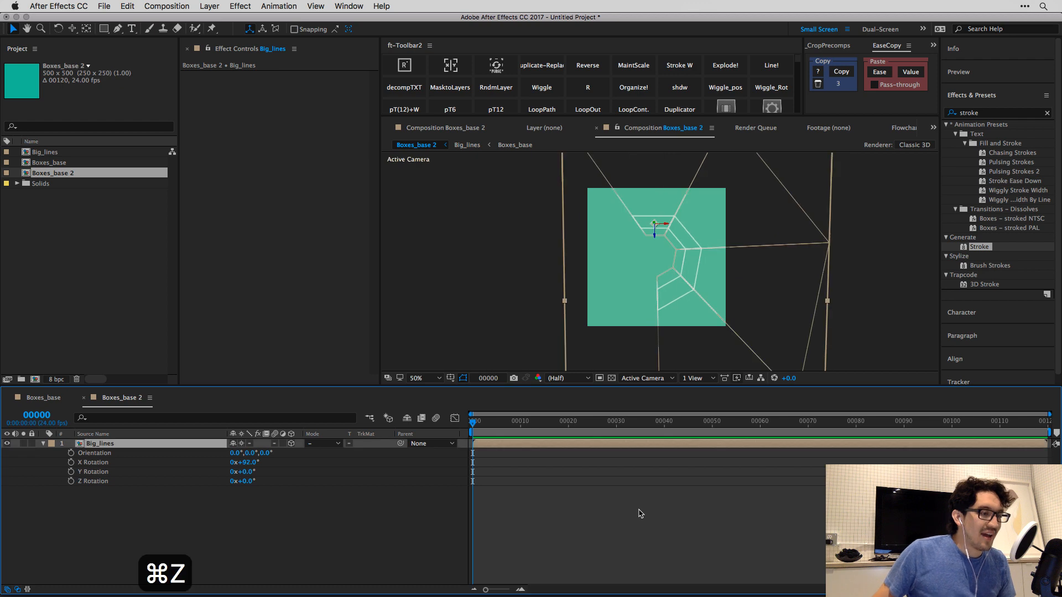
Switch to Chrome and play the forest section of the CNN Colorscope: Green video from about 00:10.
{"action": "key", "text": "super+Tab"}
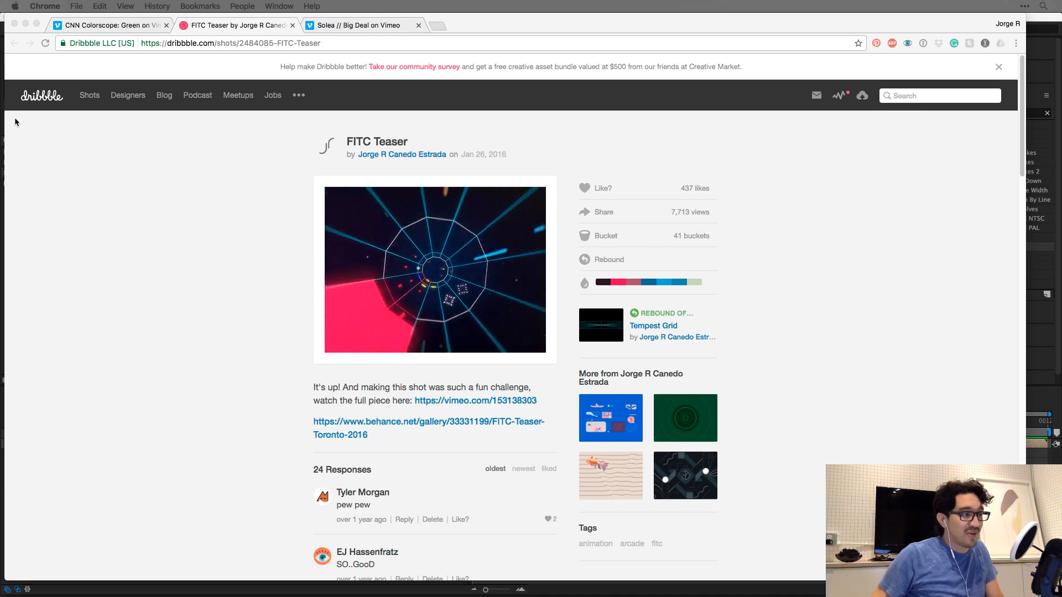
{"action": "left_click", "coordinate": [123, 29]}
{"action": "left_click", "coordinate": [273, 185]}
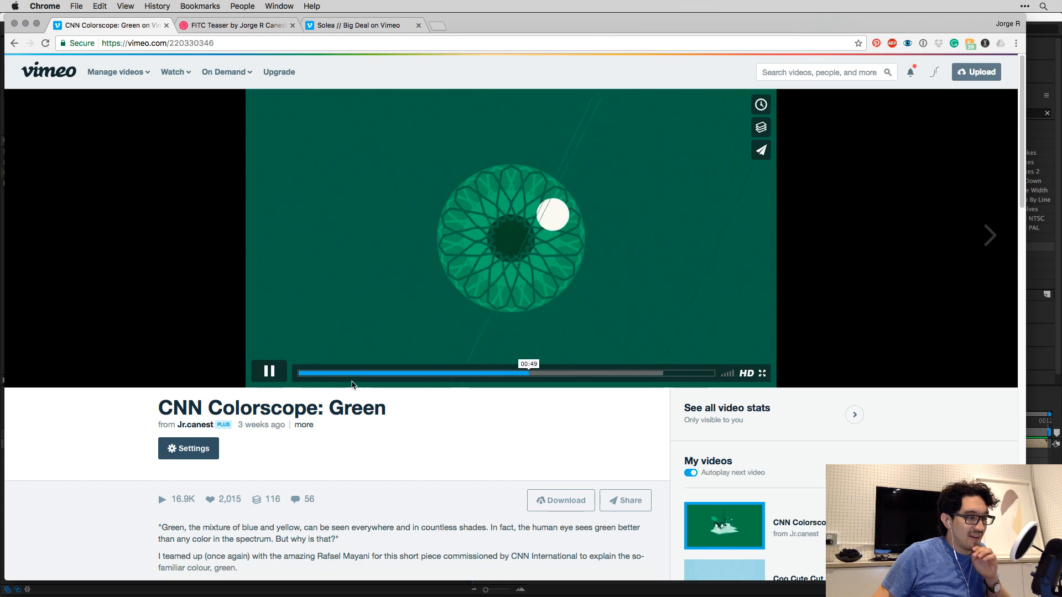
{"action": "left_click", "coordinate": [352, 381]}
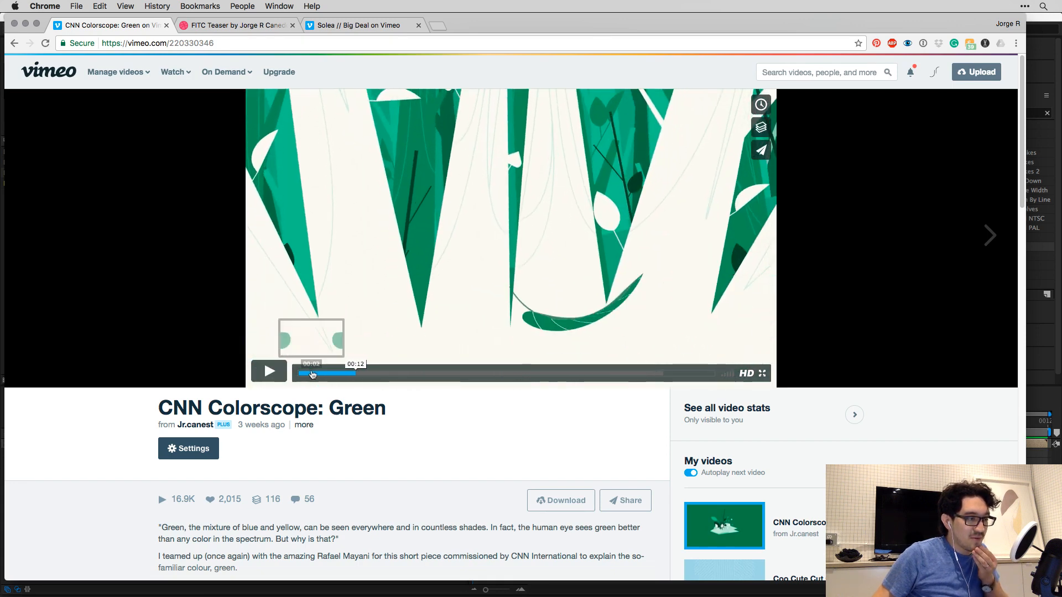
{"action": "left_click", "coordinate": [335, 374]}
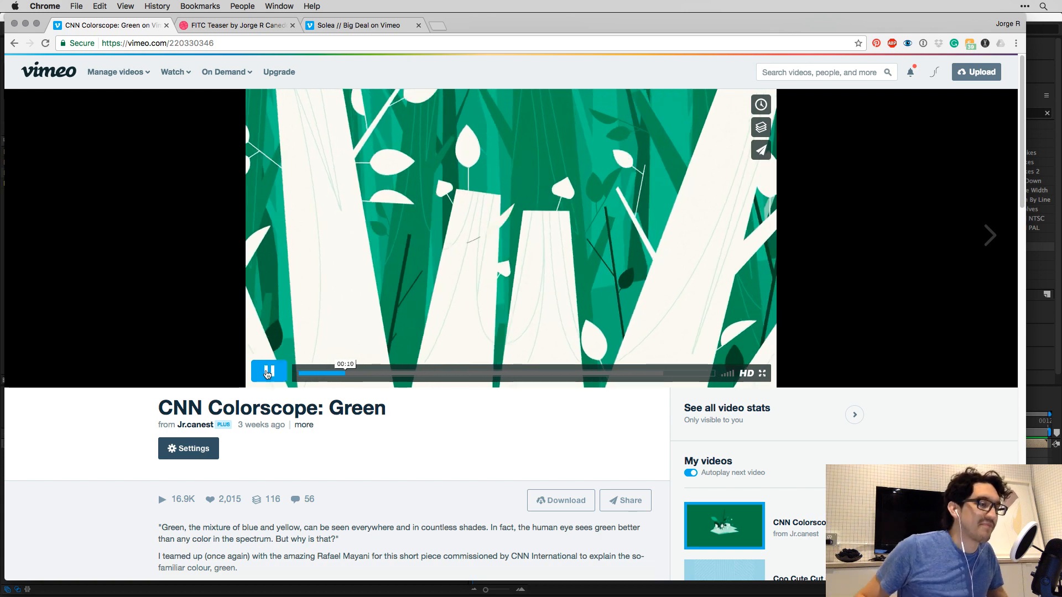
{"action": "left_click", "coordinate": [268, 371]}
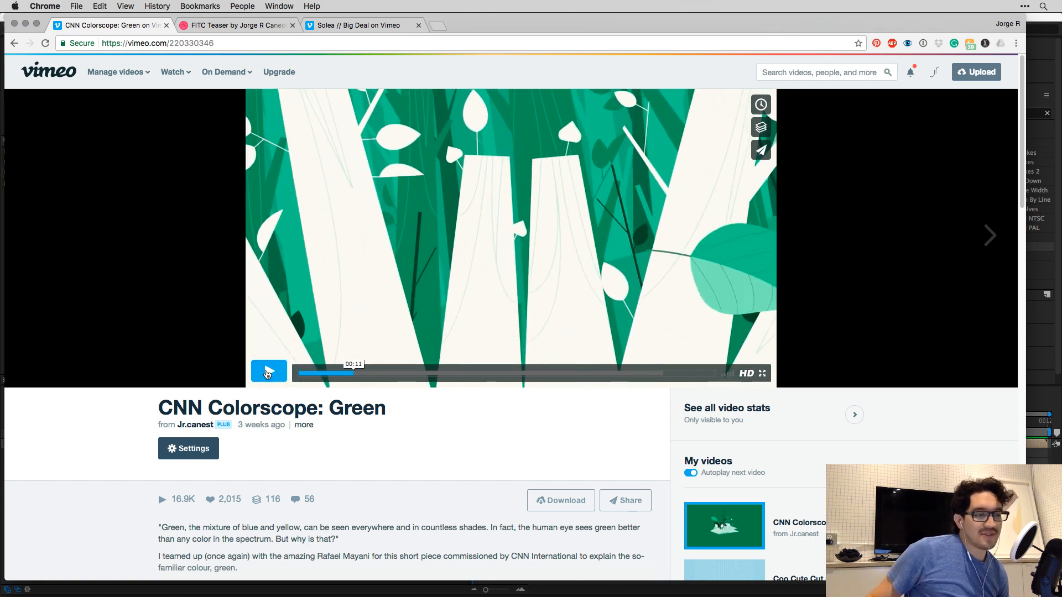
{"action": "left_click", "coordinate": [268, 373]}
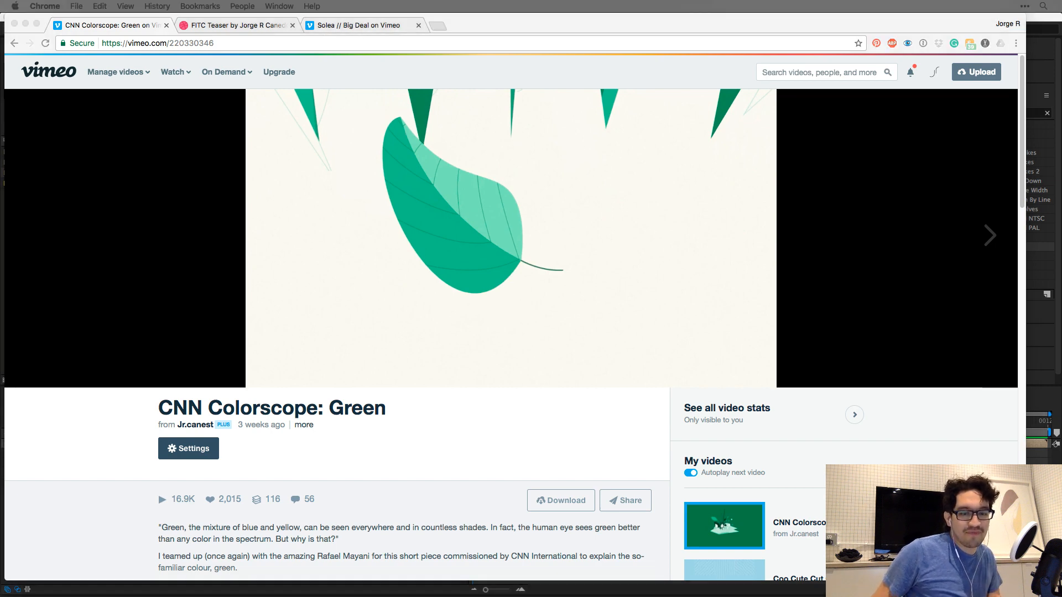
{"action": "key", "text": "super+c"}
{"action": "left_click", "coordinate": [271, 47]}
{"action": "key", "text": "super+v"}
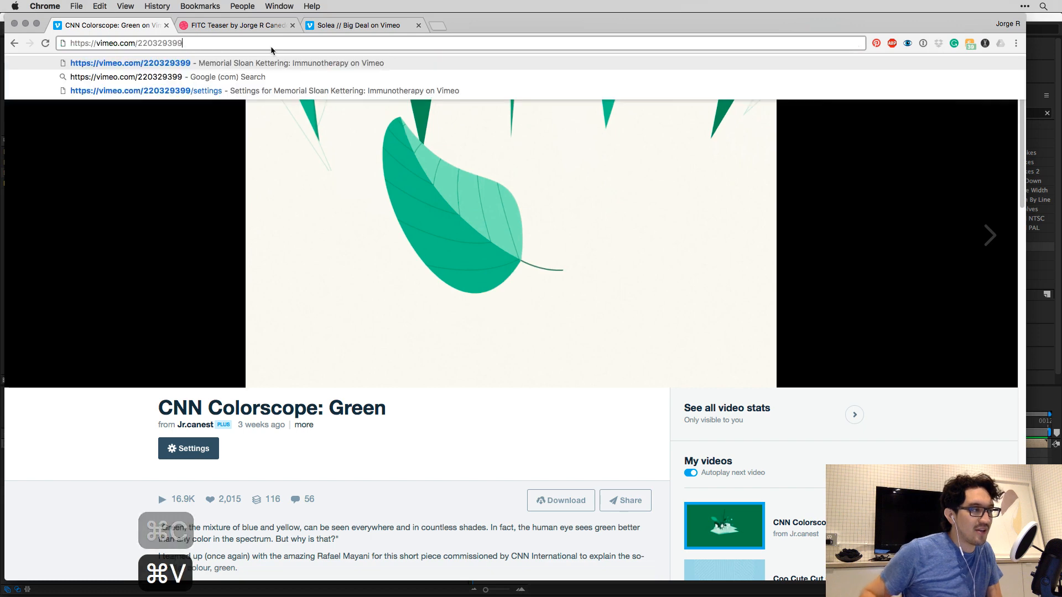
{"action": "key", "text": "Return"}
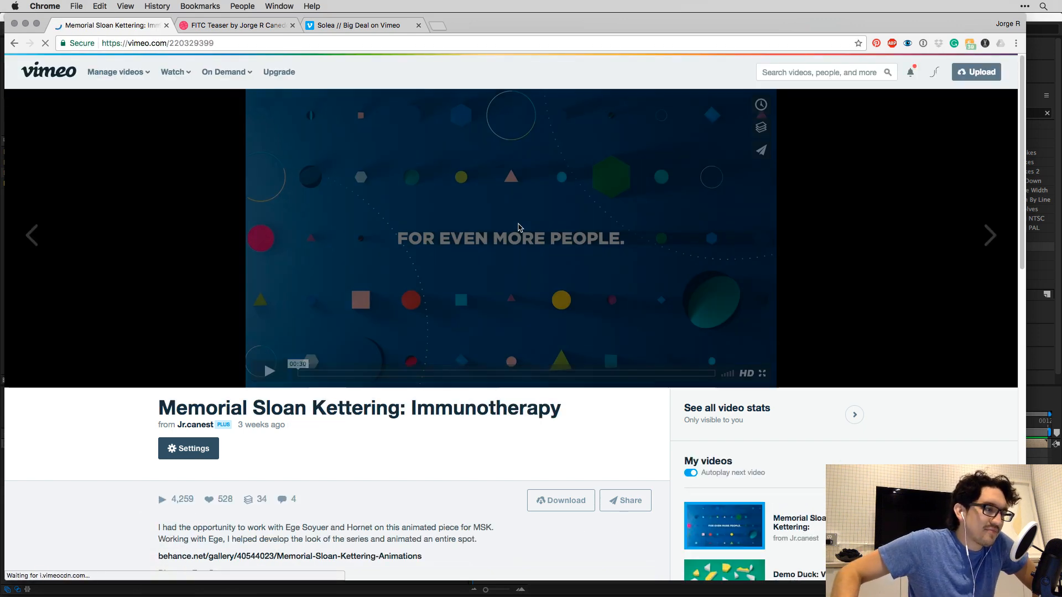
Skim the Memorial Sloan Kettering: Immunotherapy video through to its closing section, and return to After Effects.
{"action": "left_click", "coordinate": [524, 236]}
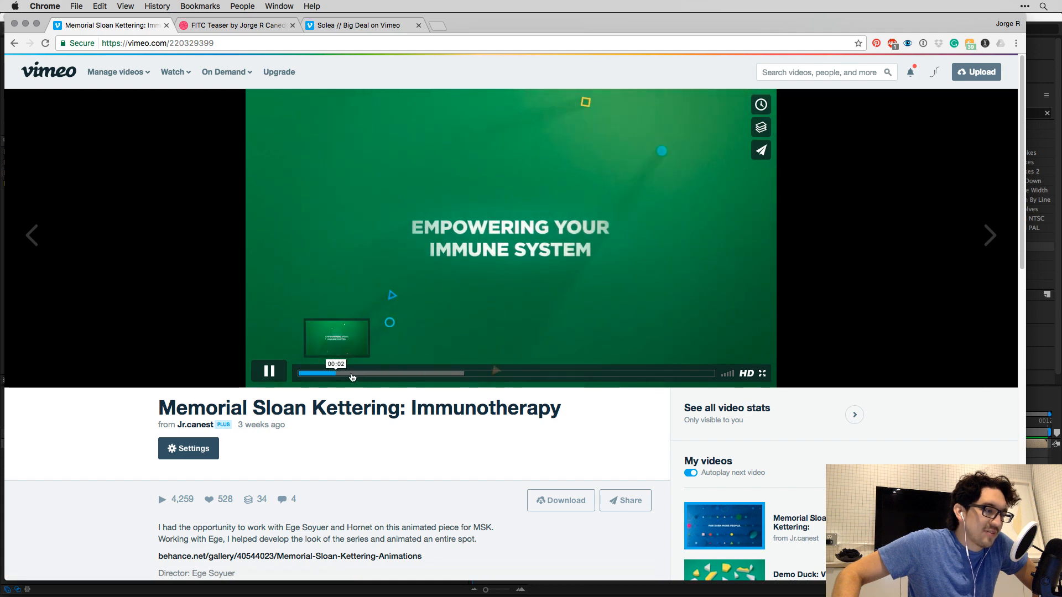
{"action": "left_click", "coordinate": [389, 371]}
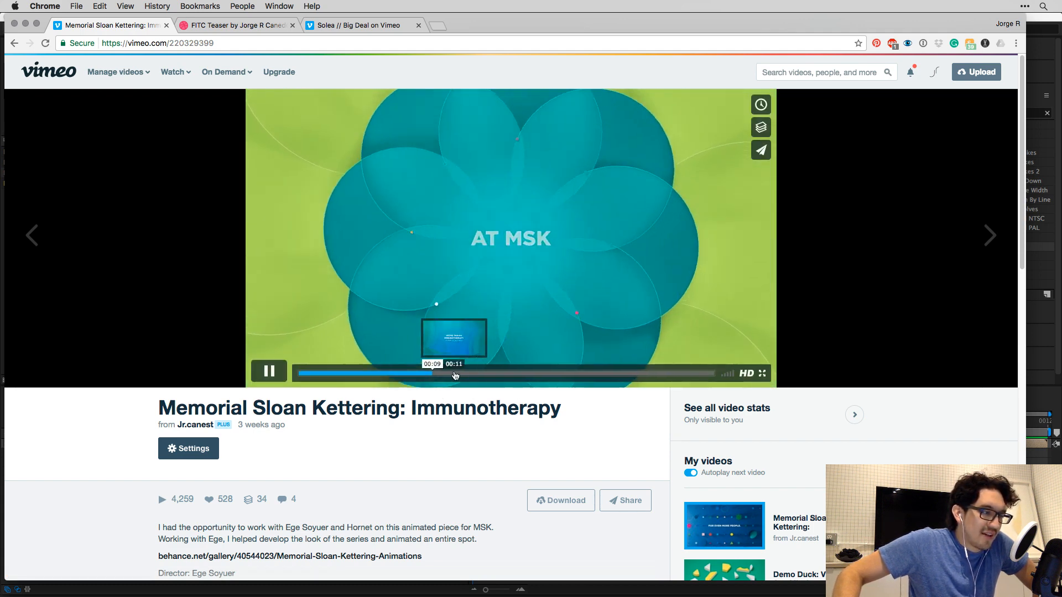
{"action": "left_click", "coordinate": [535, 372]}
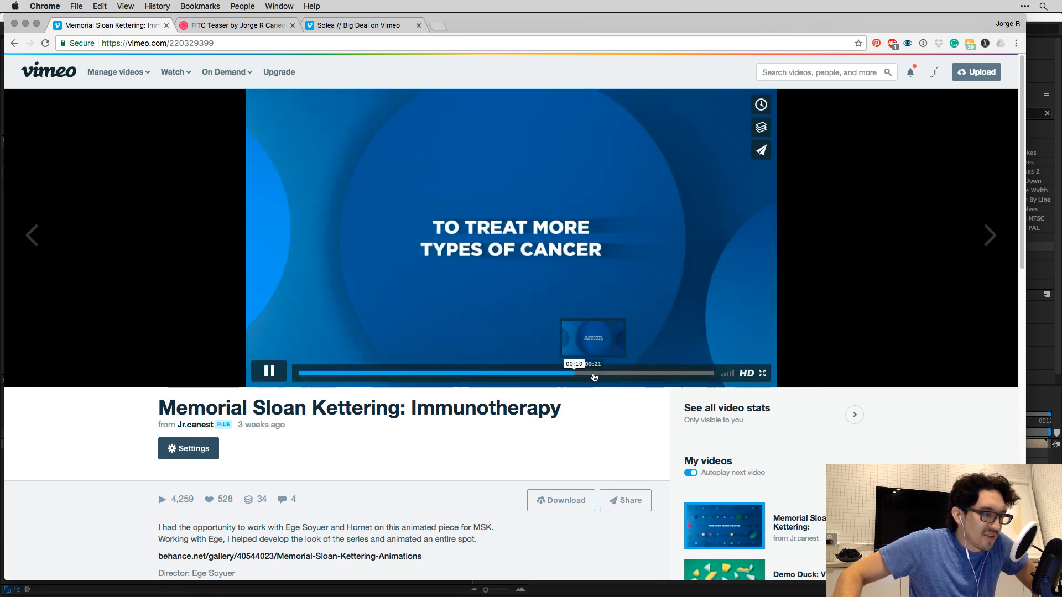
{"action": "left_click", "coordinate": [268, 371]}
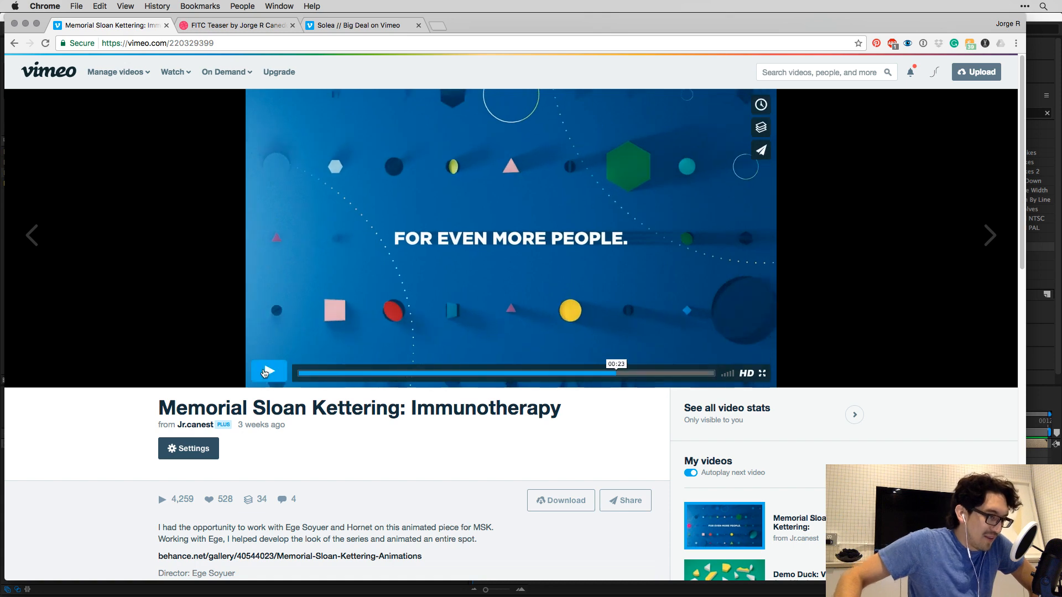
{"action": "left_click", "coordinate": [268, 371]}
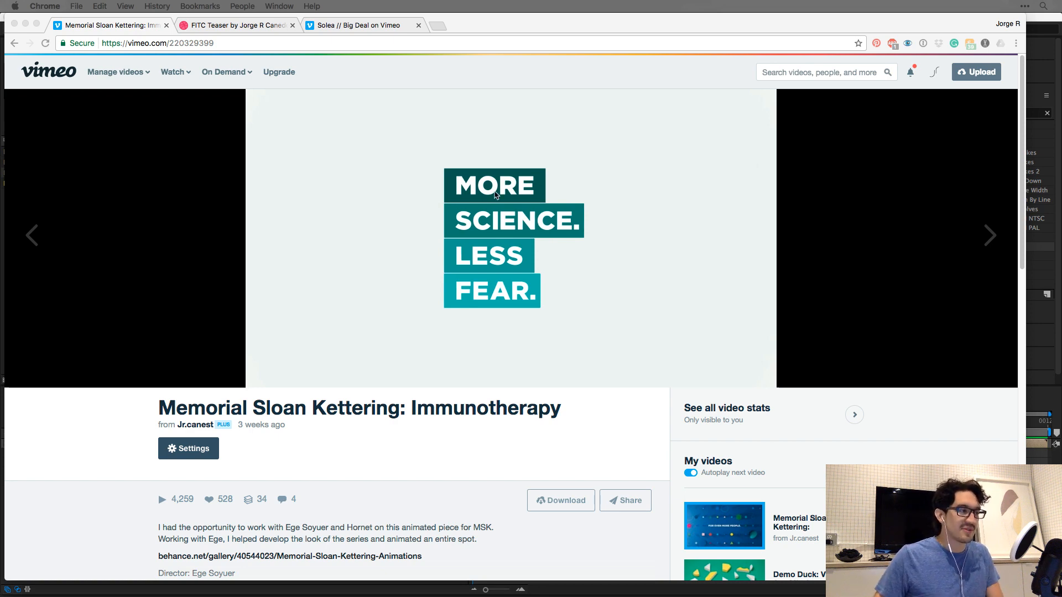
{"action": "left_click", "coordinate": [56, 210]}
{"action": "key", "text": "super+Tab"}
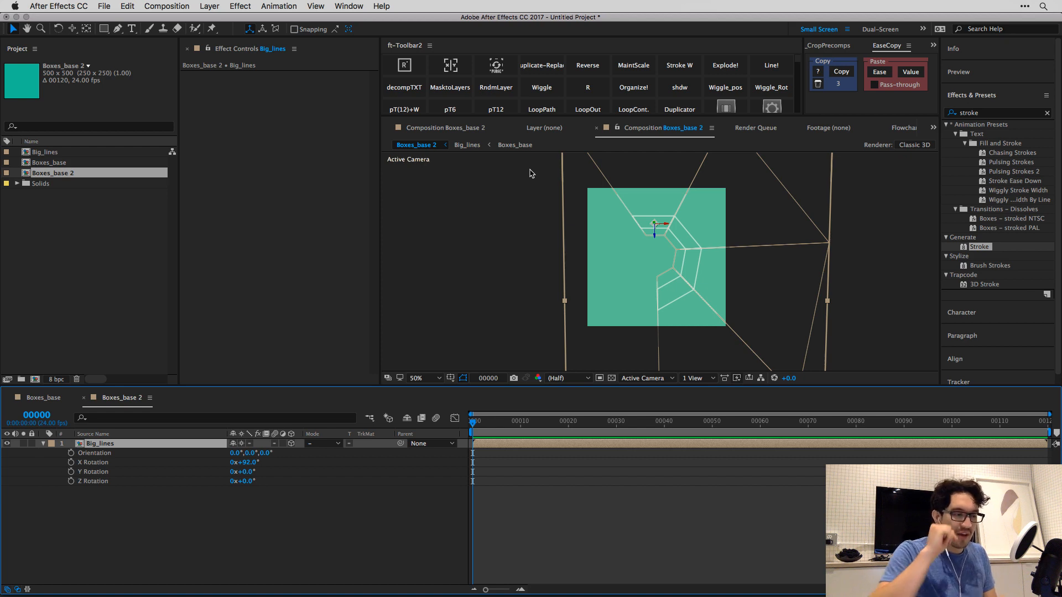
Switch to Chrome, browse the Dribbble profile of the FITC Teaser's designer and view the Blend 2017 | Block Explosion shot.
{"action": "key", "text": "super+Tab"}
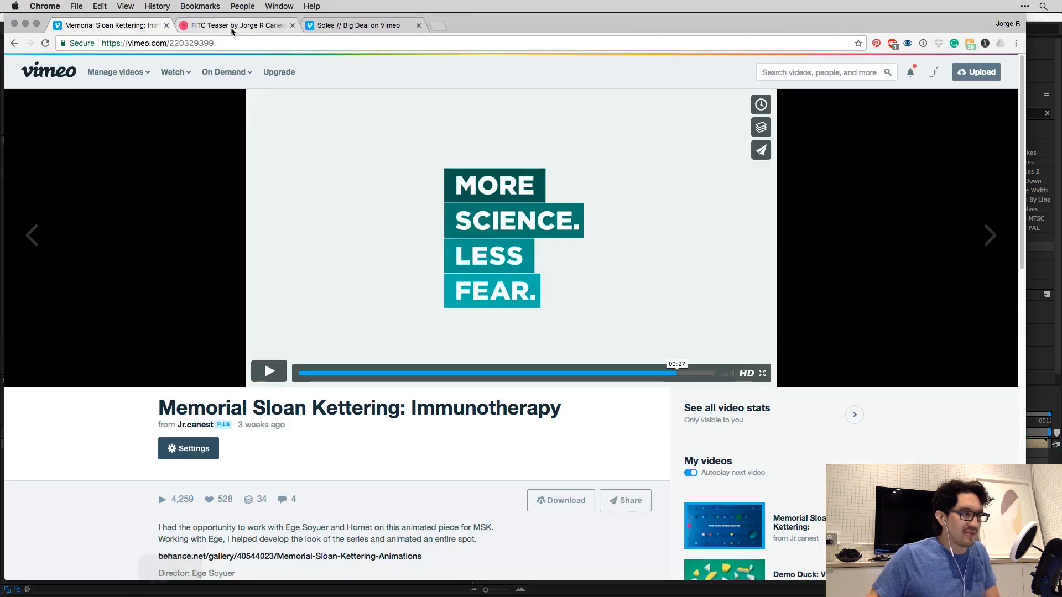
{"action": "left_click", "coordinate": [232, 27]}
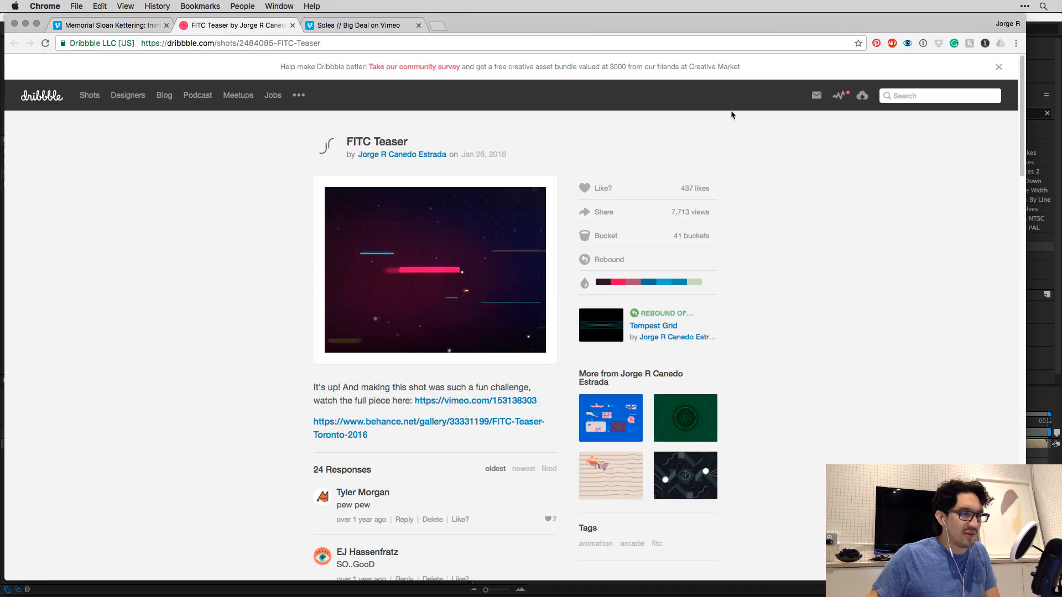
{"action": "left_click", "coordinate": [412, 155]}
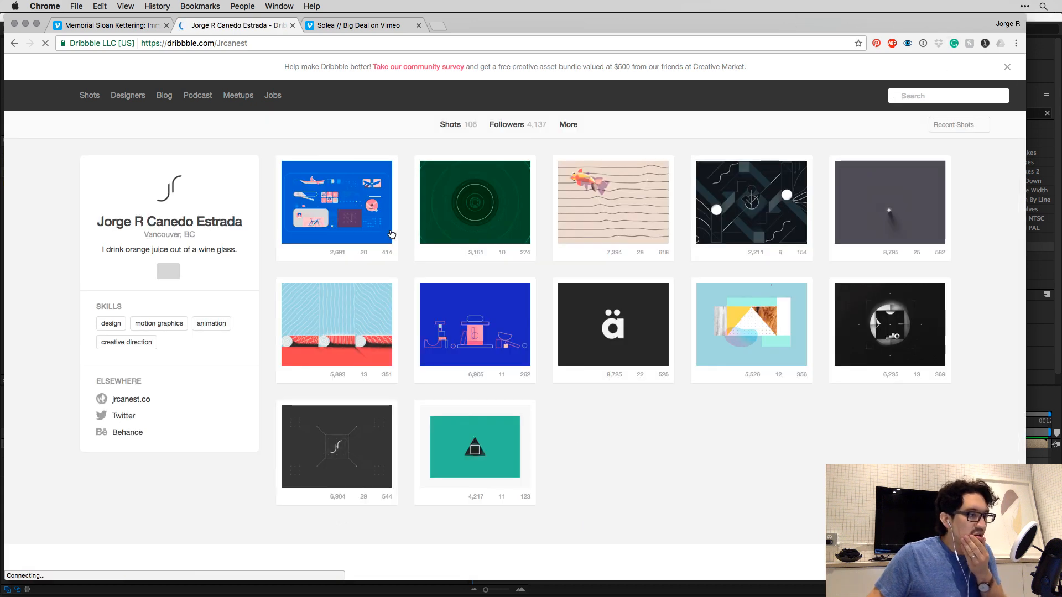
{"action": "scroll", "coordinate": [506, 275], "scroll_direction": "down", "scroll_amount": 2}
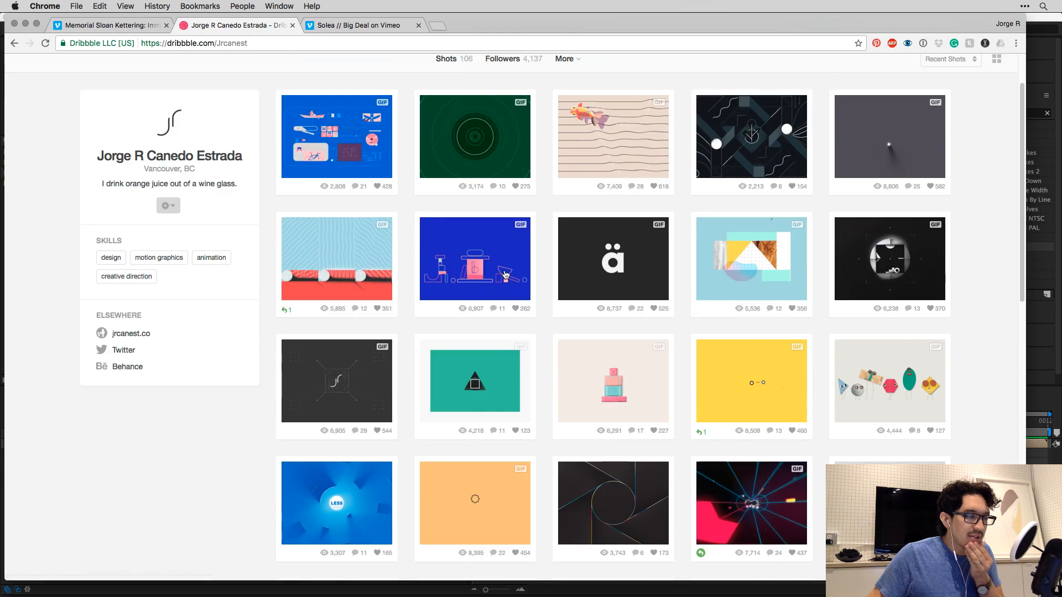
{"action": "left_click", "coordinate": [506, 274]}
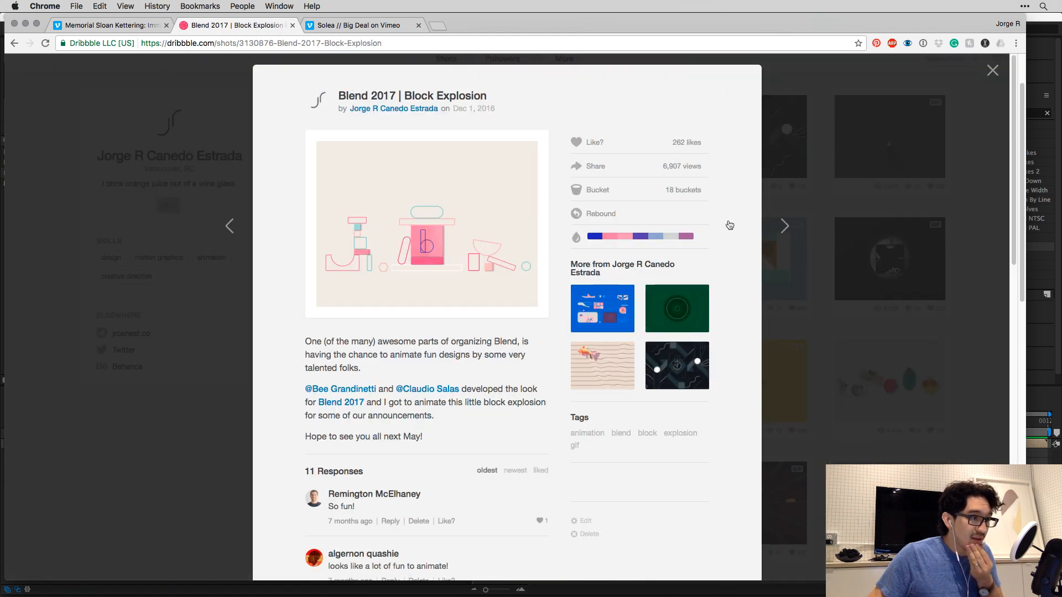
{"action": "left_click", "coordinate": [946, 204]}
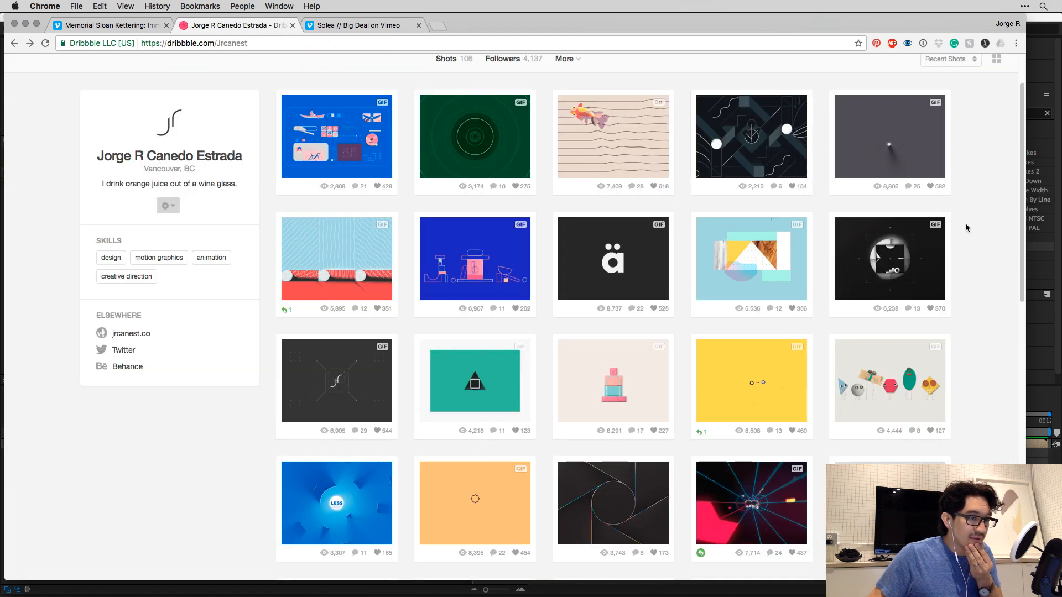
View the Boxes saving dates for Blend 2017! shot on its own page, and close the Dribbble tab.
{"action": "left_click", "coordinate": [643, 363]}
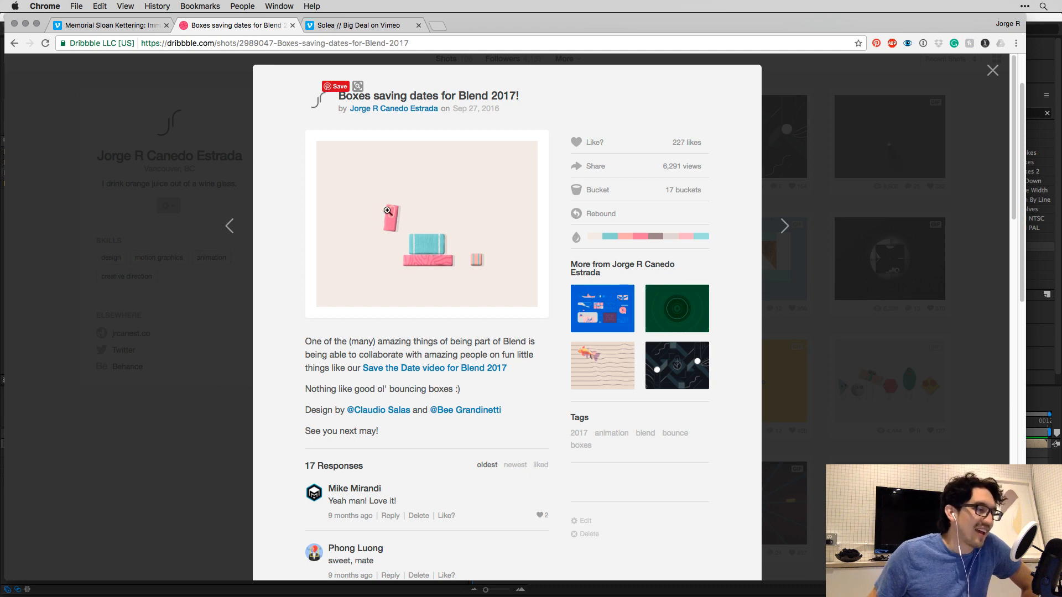
{"action": "left_click", "coordinate": [42, 45]}
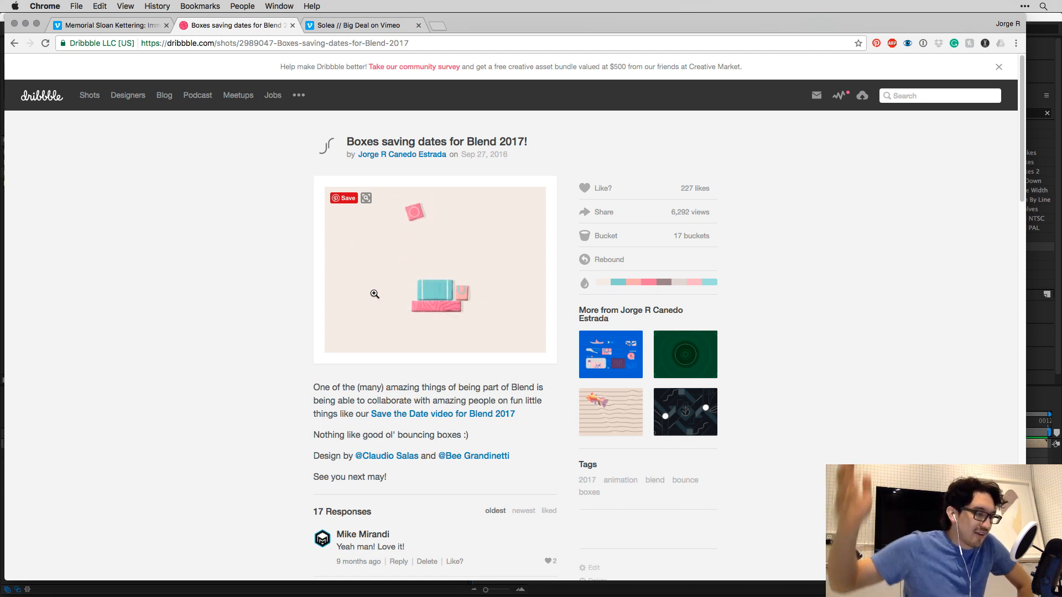
{"action": "left_click", "coordinate": [292, 26]}
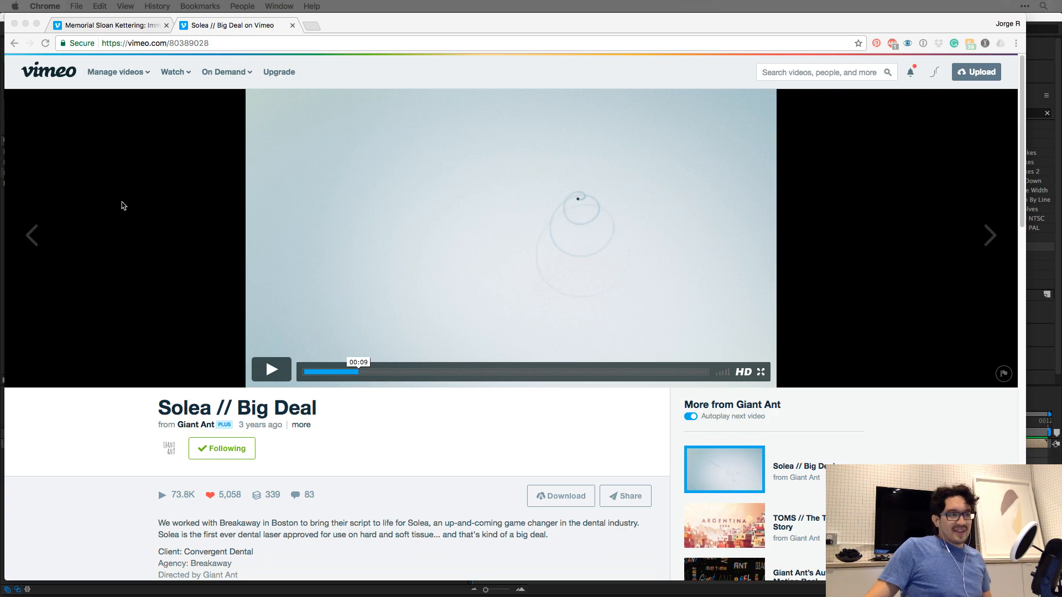
Close the two remaining Vimeo tabs and leave Chrome.
{"action": "left_click", "coordinate": [158, 194]}
{"action": "key", "text": "super+w"}
{"action": "key", "text": "super+w"}
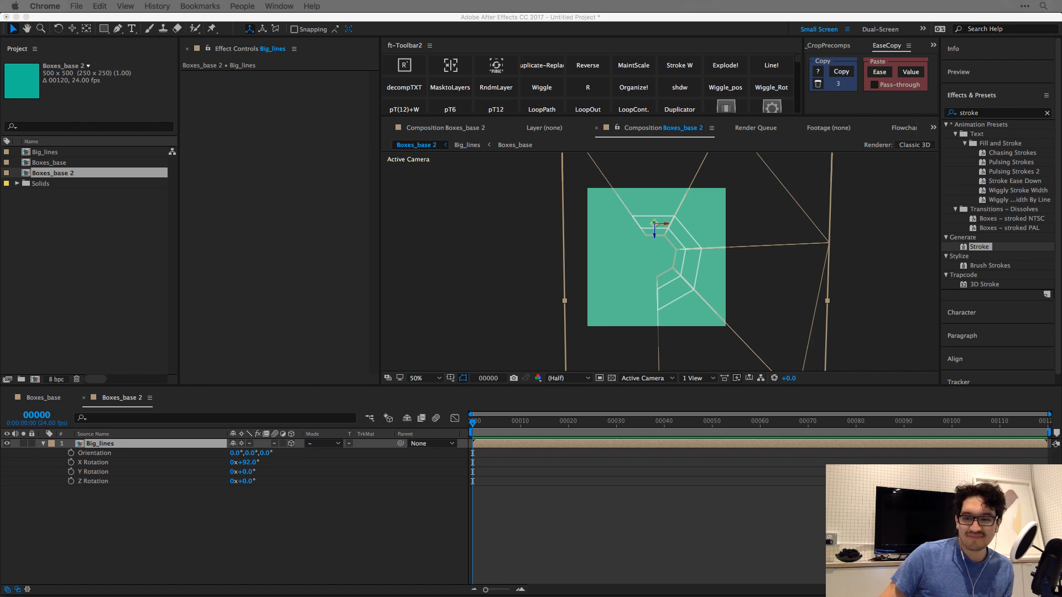
{"action": "key", "text": "super+Tab"}
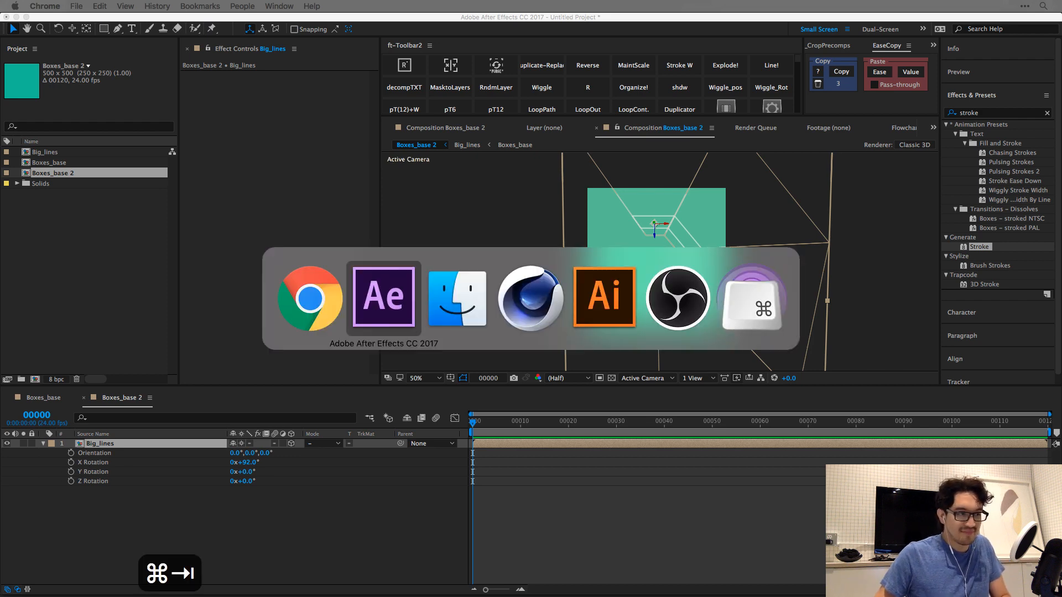
{"action": "left_click", "coordinate": [681, 305]}
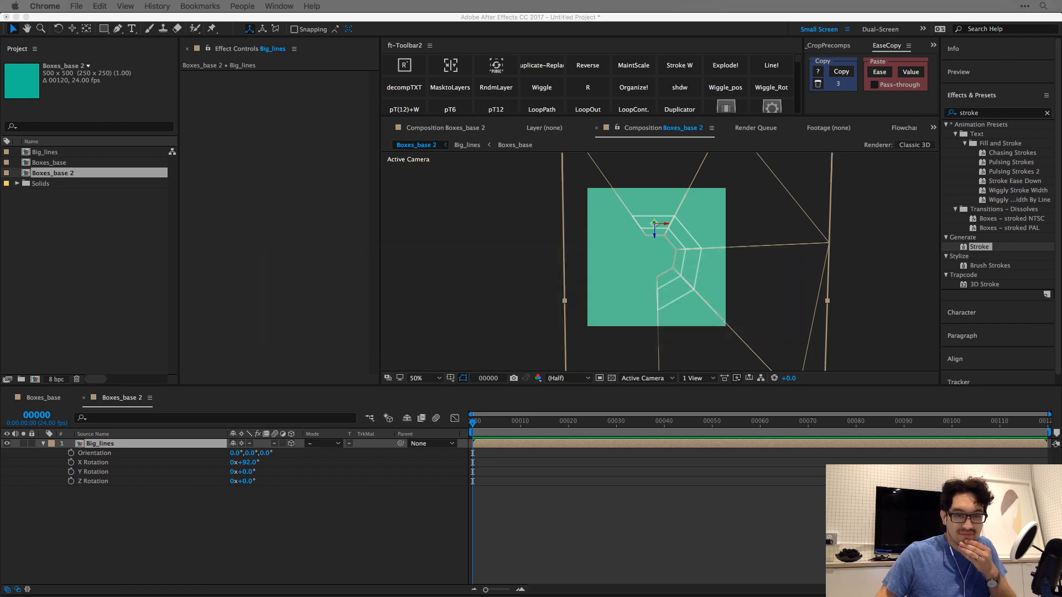